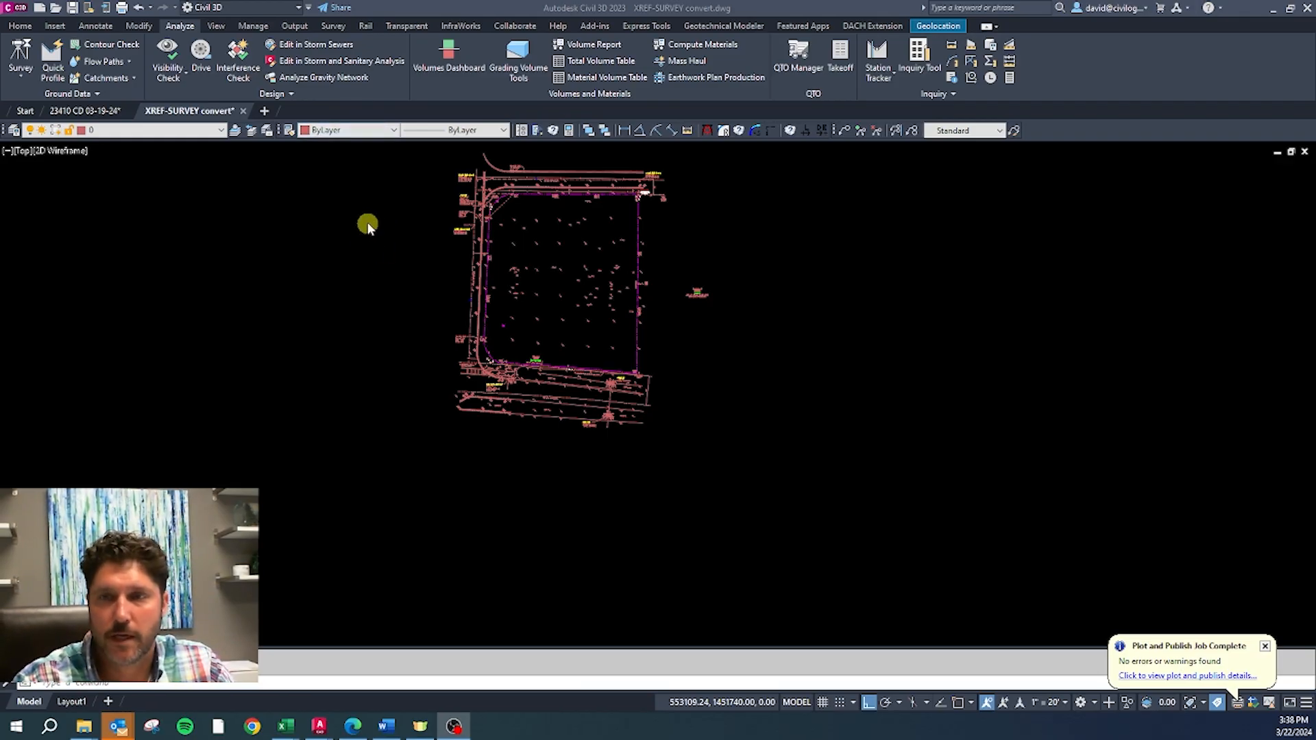
Step: Look through the layer list of the survey drawing for the available layers
left_click(200, 131)
mouse_move(220, 190)
left_mouse_down()
mouse_move(217, 326)
mouse_move(236, 180)
left_mouse_up()
left_click(295, 241)
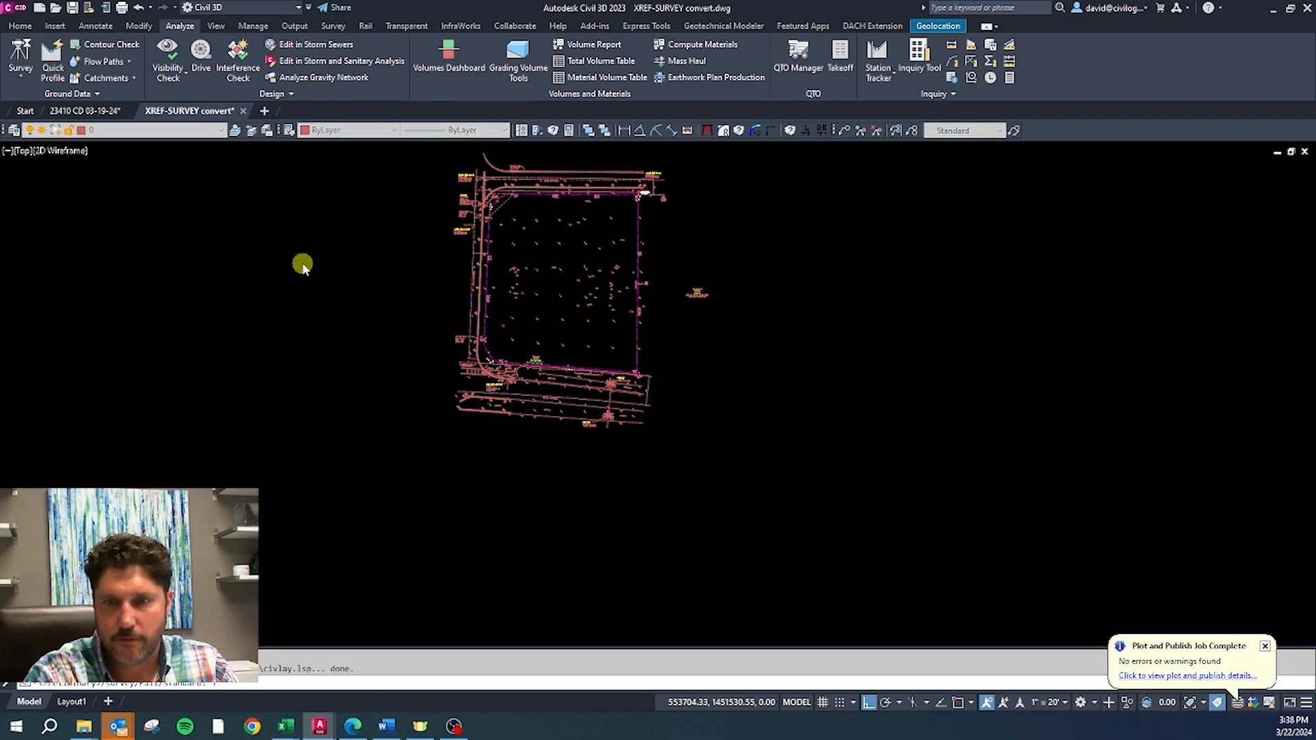
left_click(184, 132)
mouse_move(223, 180)
left_mouse_down()
mouse_move(200, 431)
mouse_move(248, 171)
left_mouse_up()
left_click(331, 323)
Step: Isolate the layer of the magenta property boundary and select the entire boundary outline
scroll(552, 169, "up", 5)
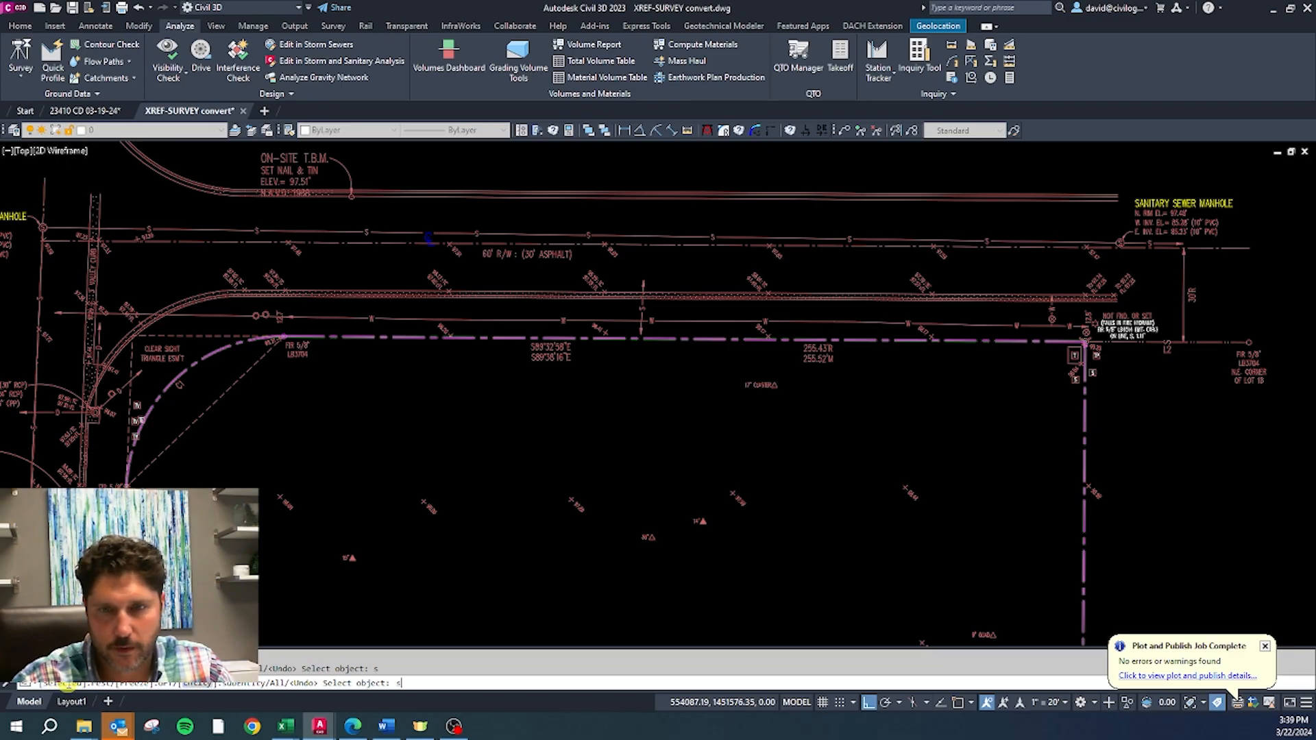
scroll(390, 394, "down", 4)
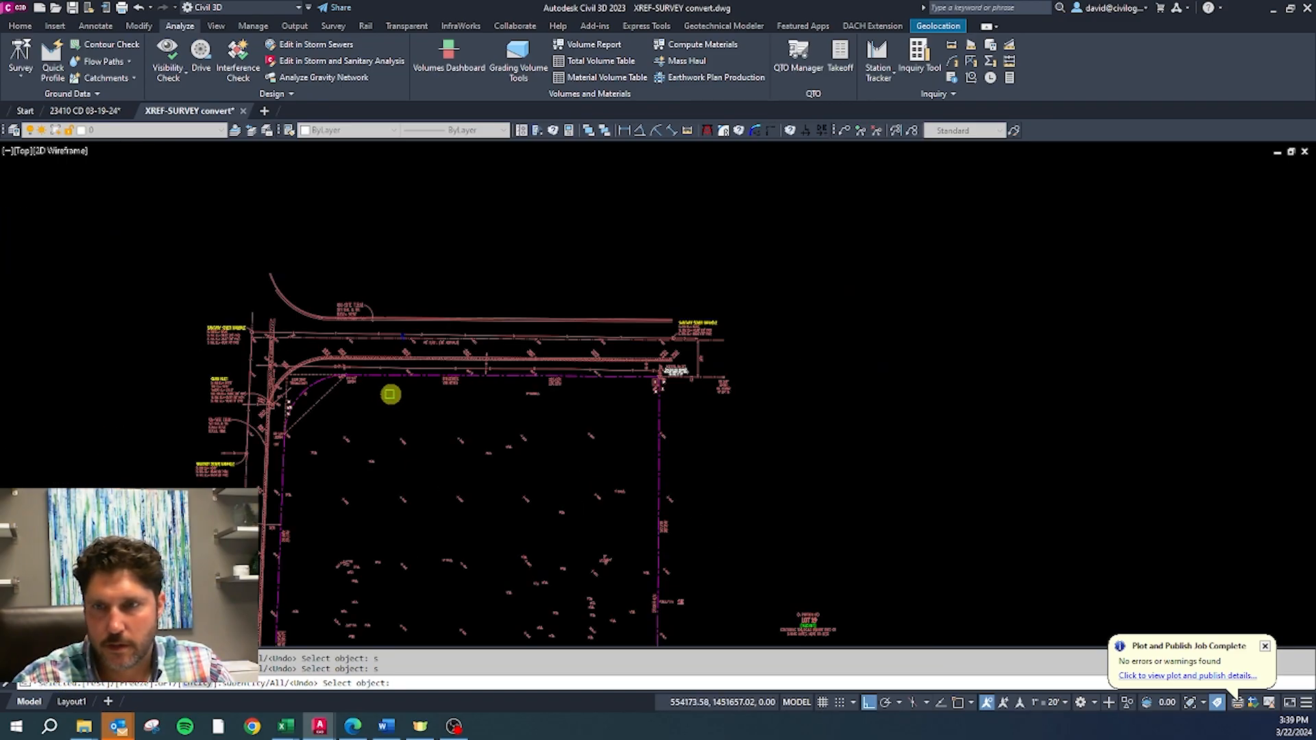
scroll(678, 405, "up", 3)
left_click(639, 407)
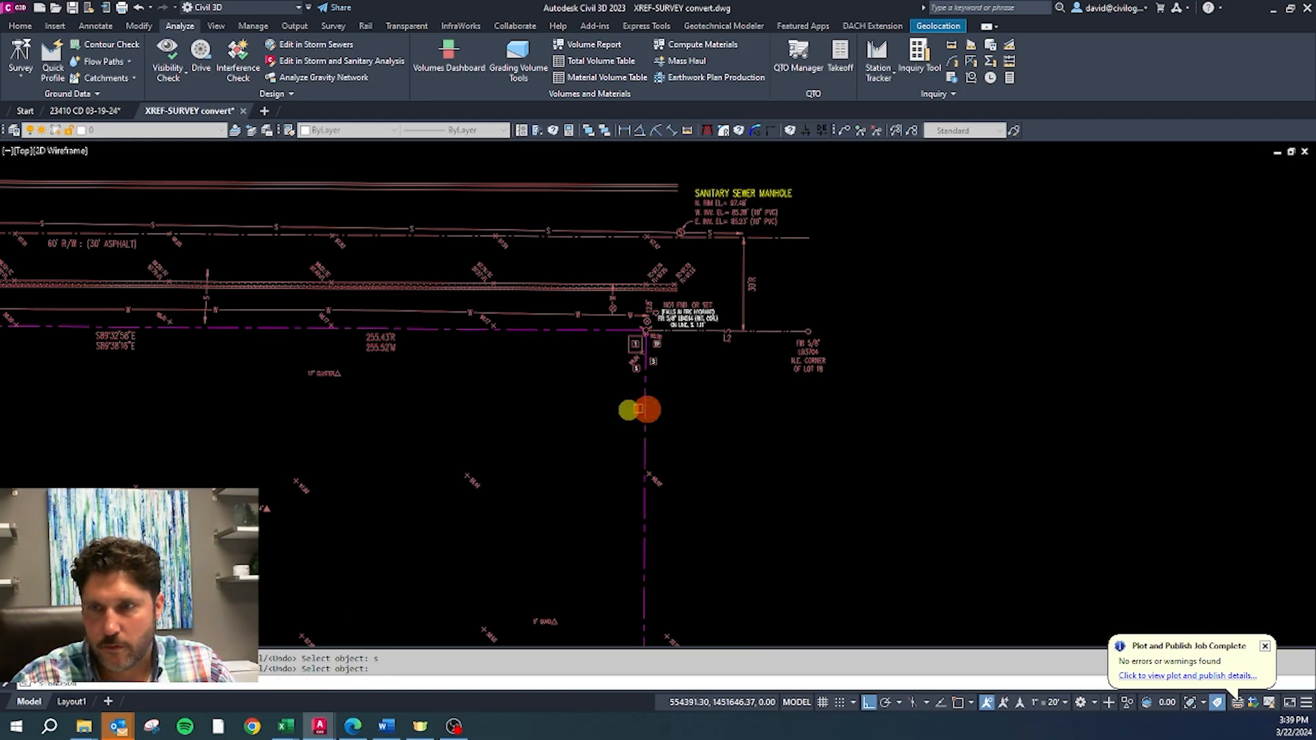
scroll(590, 255, "down", 4)
left_click(620, 514)
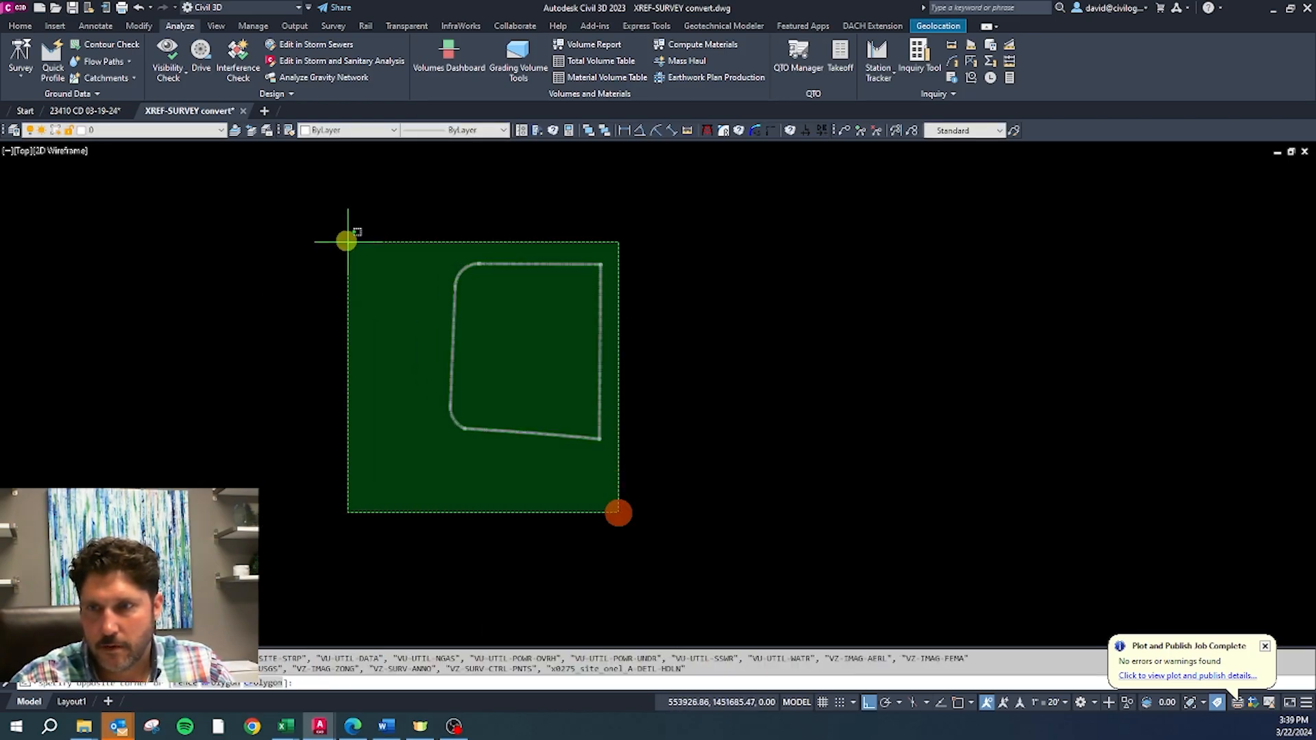
left_click(342, 238)
Step: Move the selected boundary to the VA-PROP-LINE layer and bring the hidden layers back
left_click(171, 130)
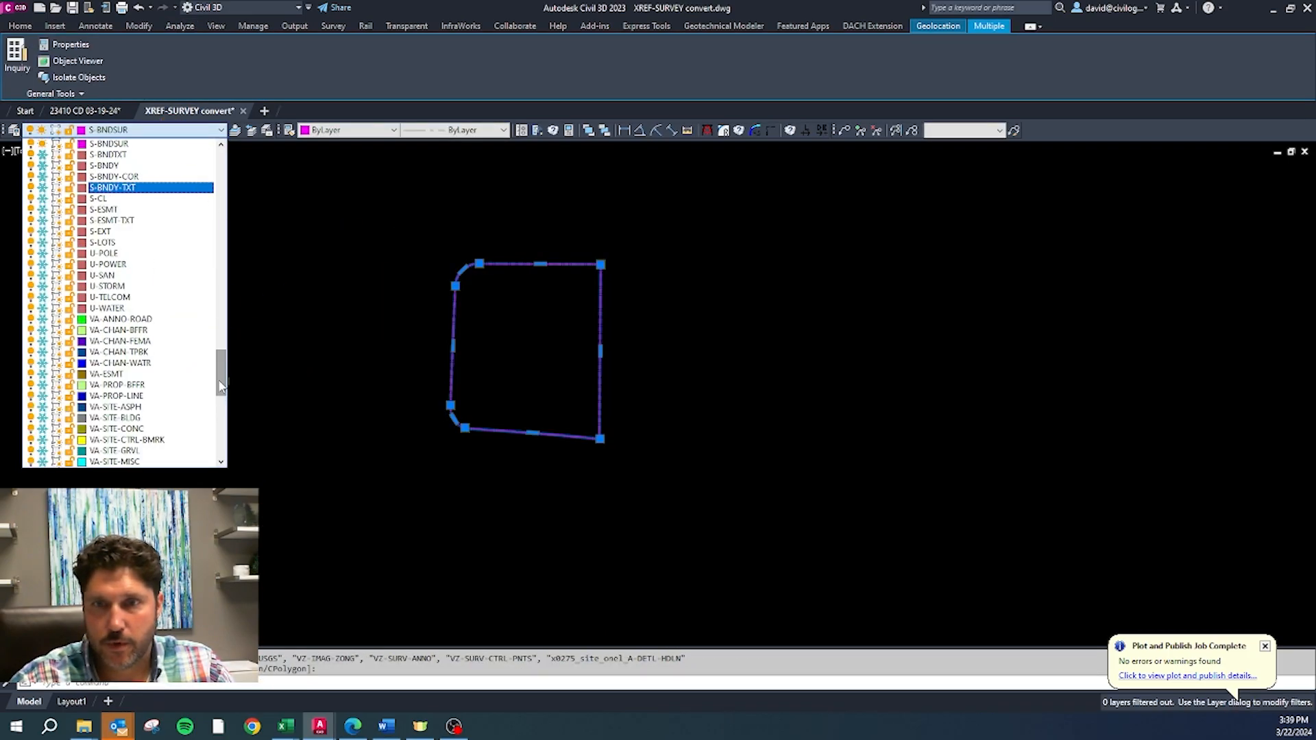
left_click_drag(223, 379, 222, 389)
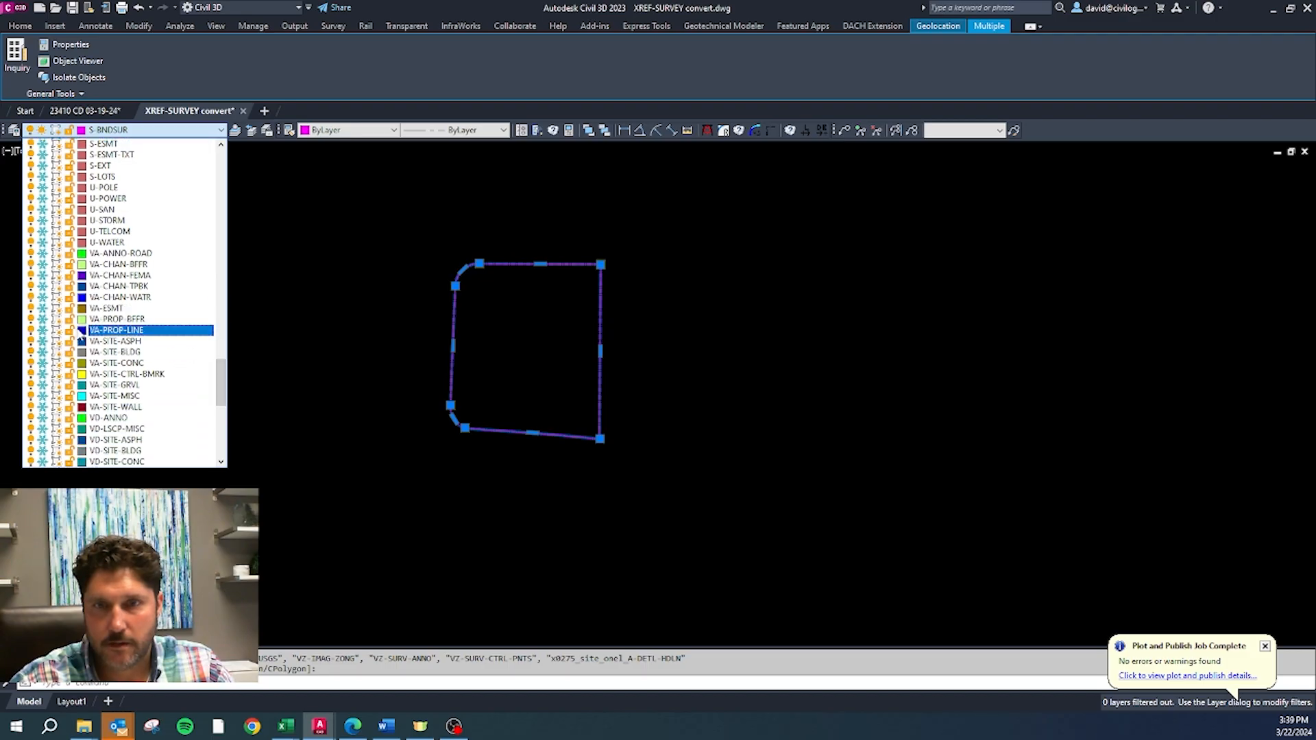
left_click(117, 335)
key("Return")
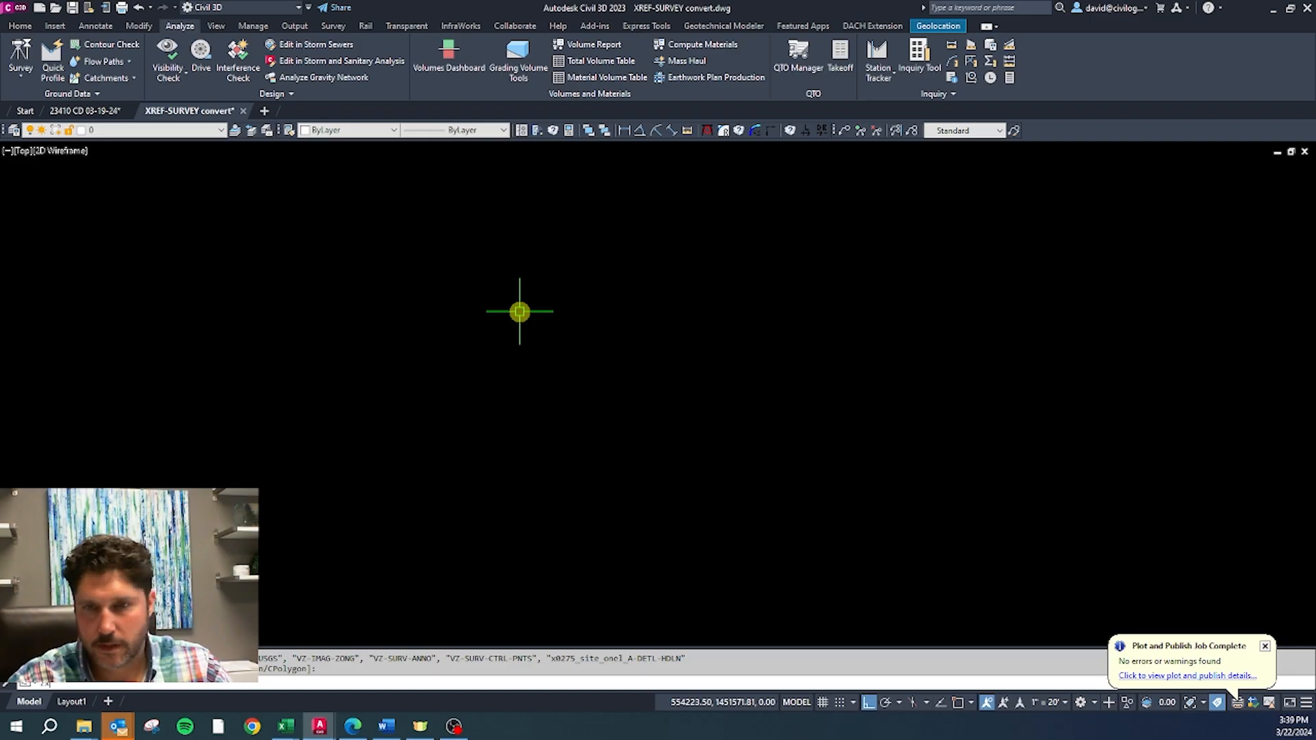
key("Return")
key("Return")
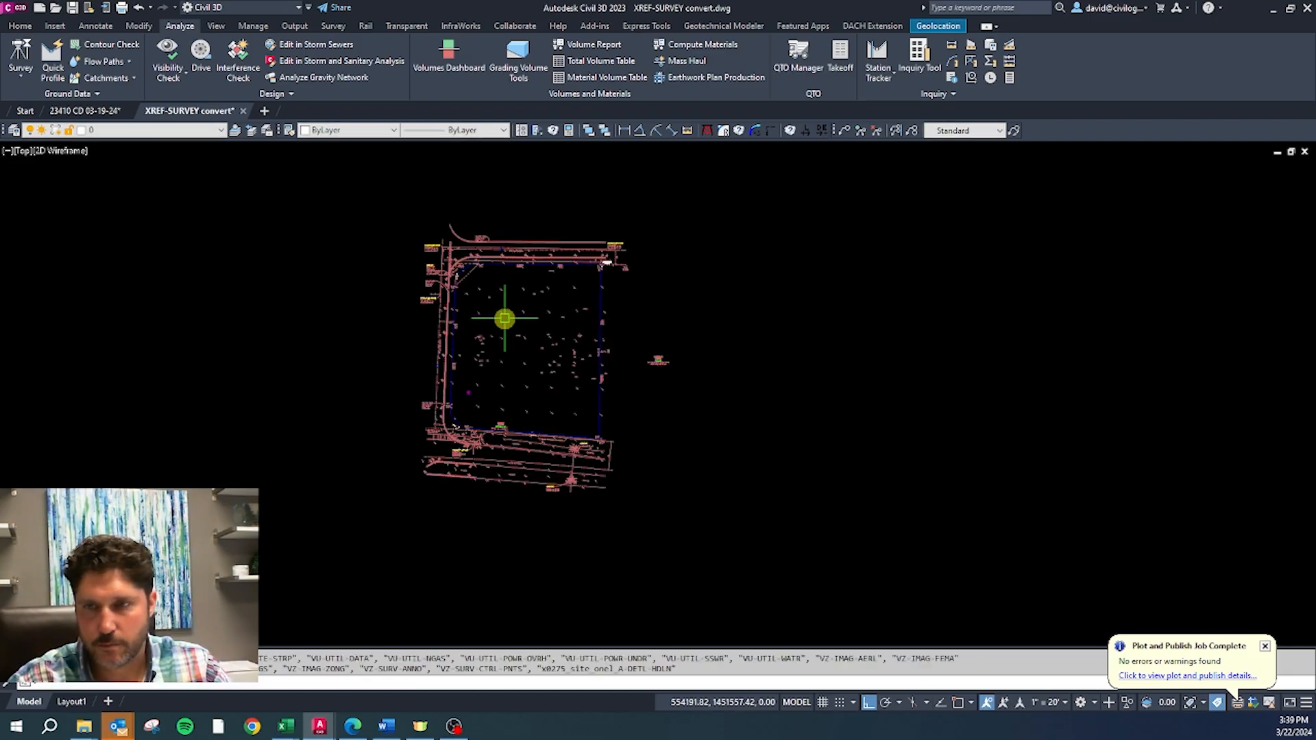
Step: Isolate the layers used by the sanitary sewer manhole note, its leader and the sewer line at the northeast corner
scroll(537, 235, "up", 10)
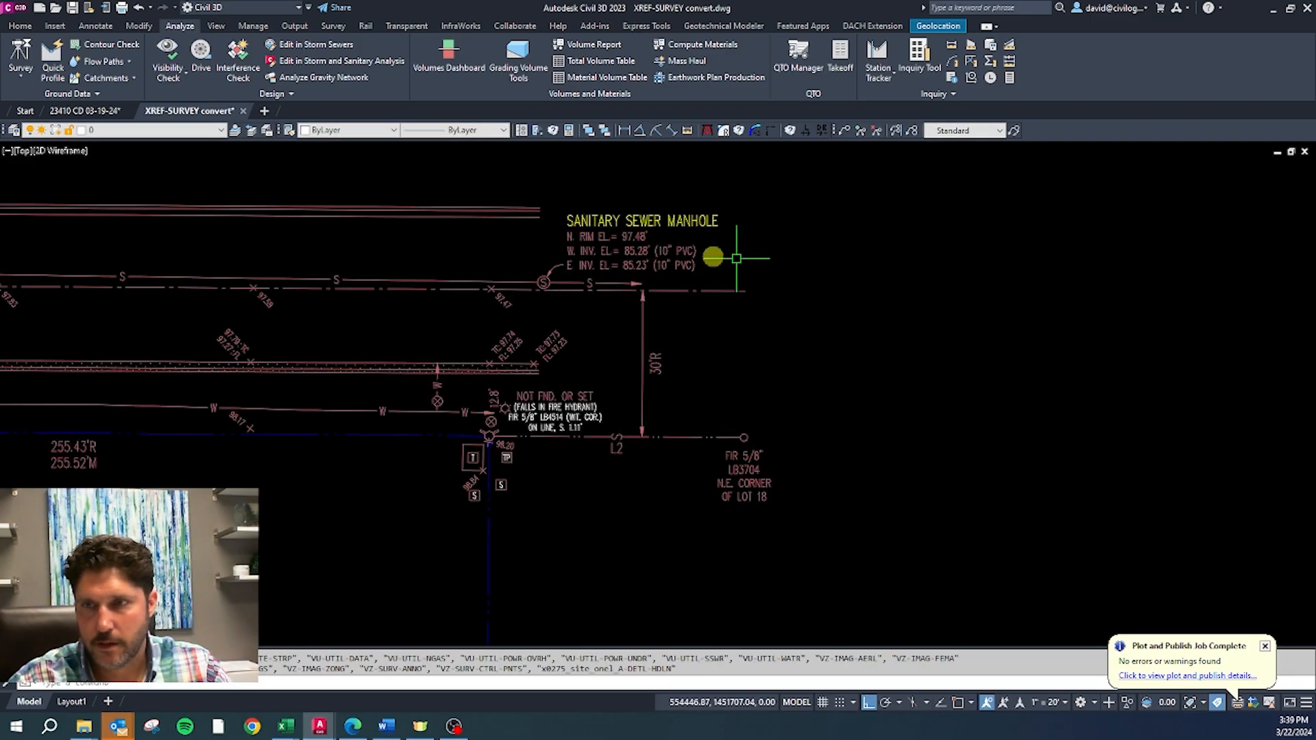
key("Return")
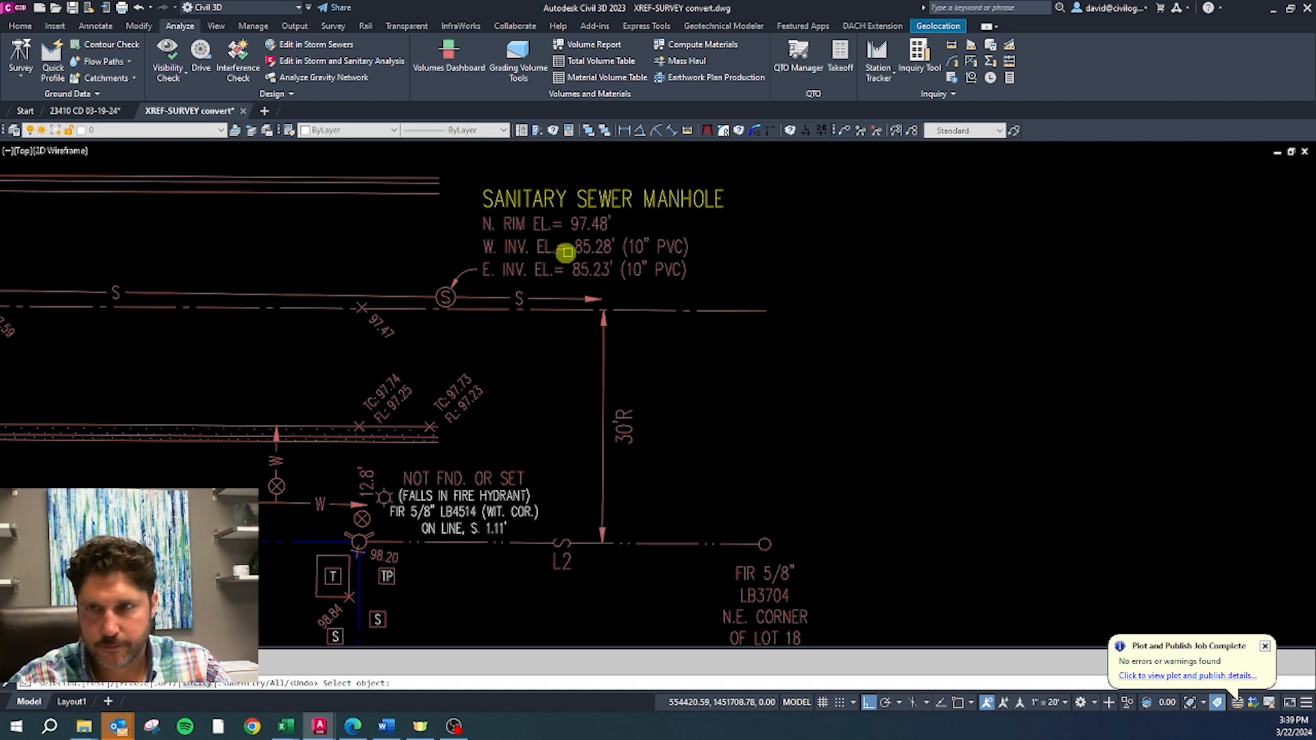
left_click(520, 247)
left_click(520, 200)
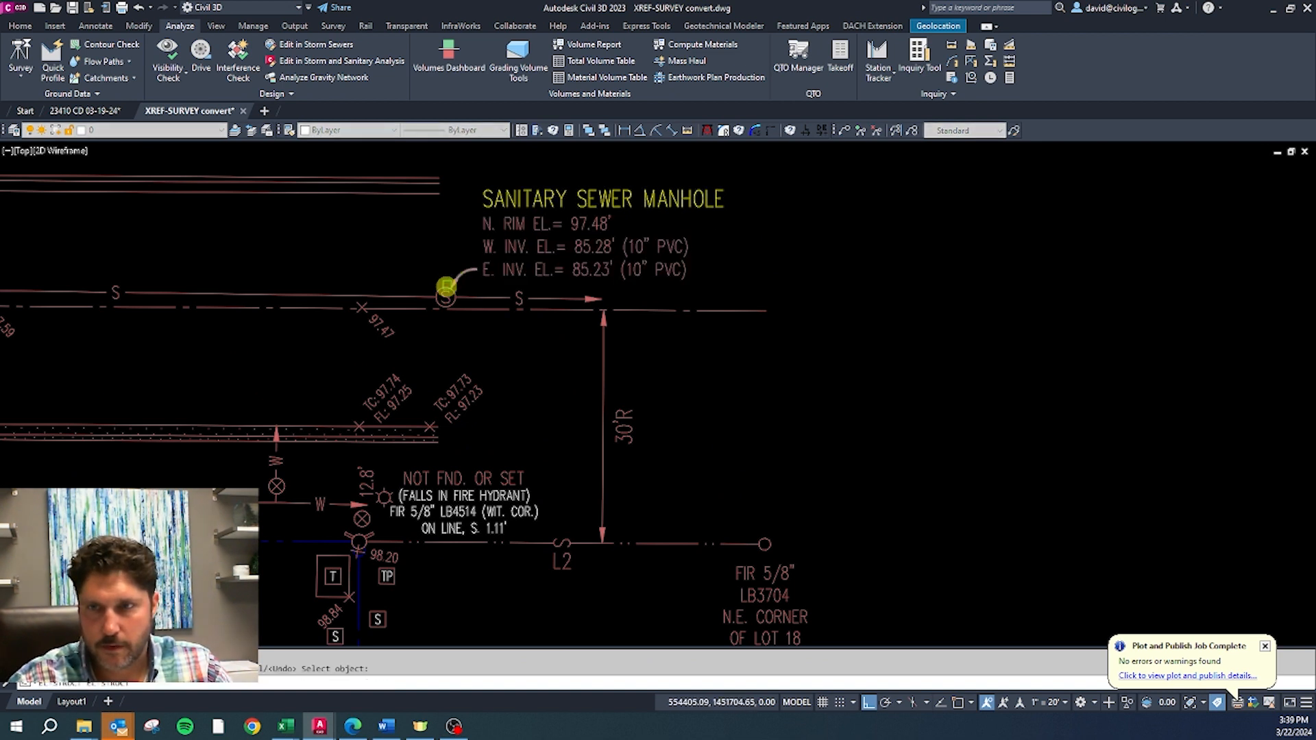
scroll(419, 277, "down", 8)
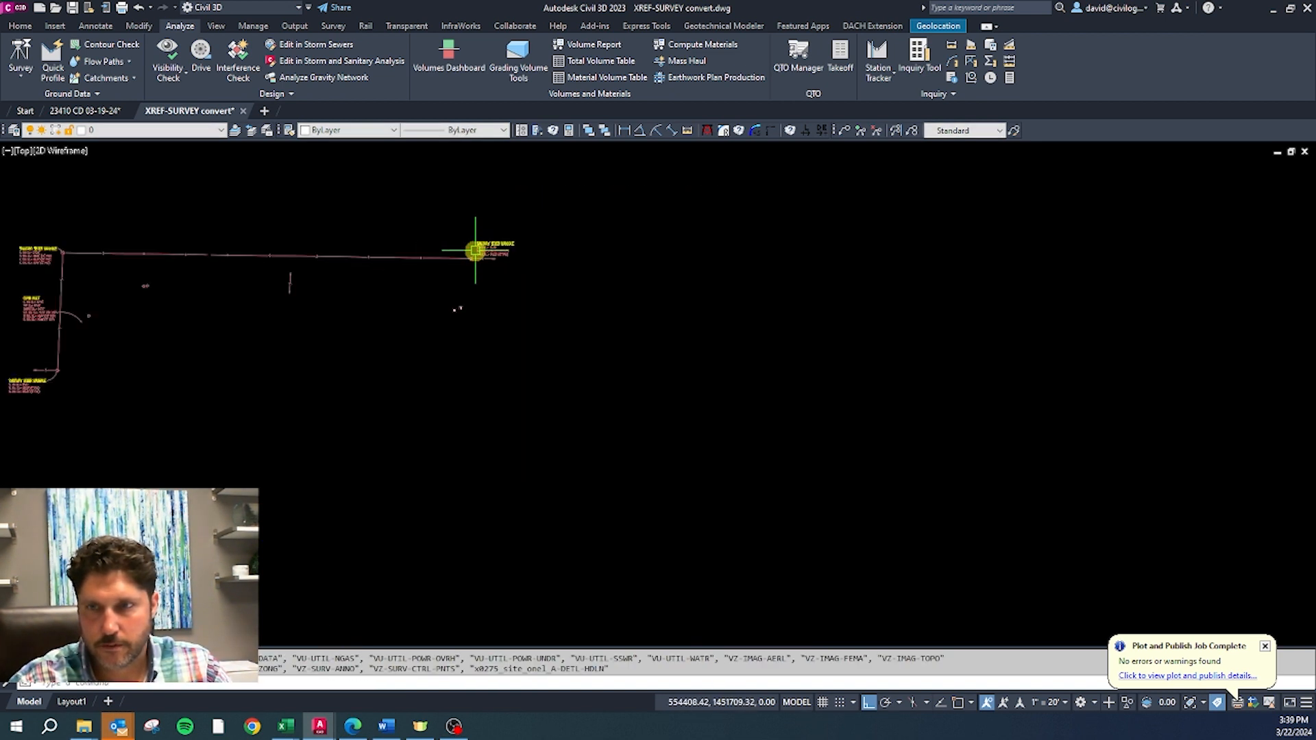
left_click(567, 296)
key("Escape")
Step: Select the sanitary sewer line along the north road together with the manhole notes at both ends
scroll(461, 248, "up", 8)
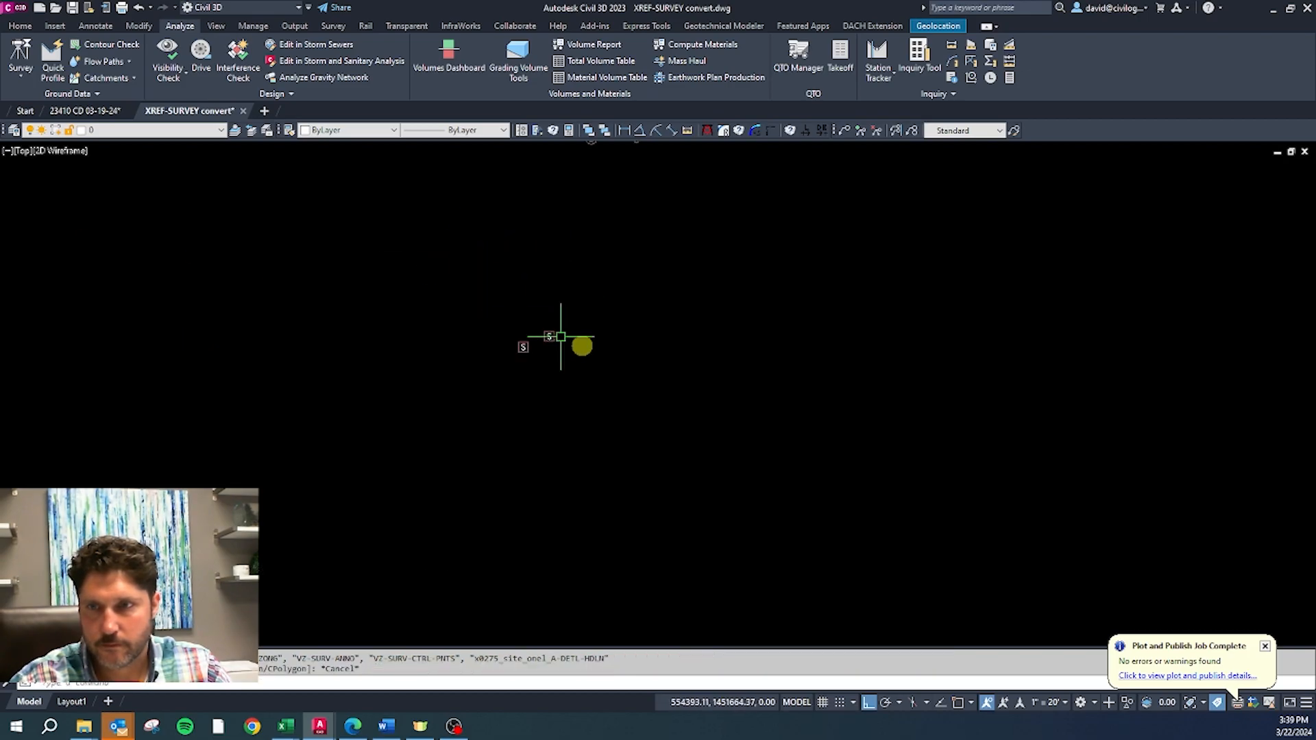
left_click(725, 310)
left_click(402, 182)
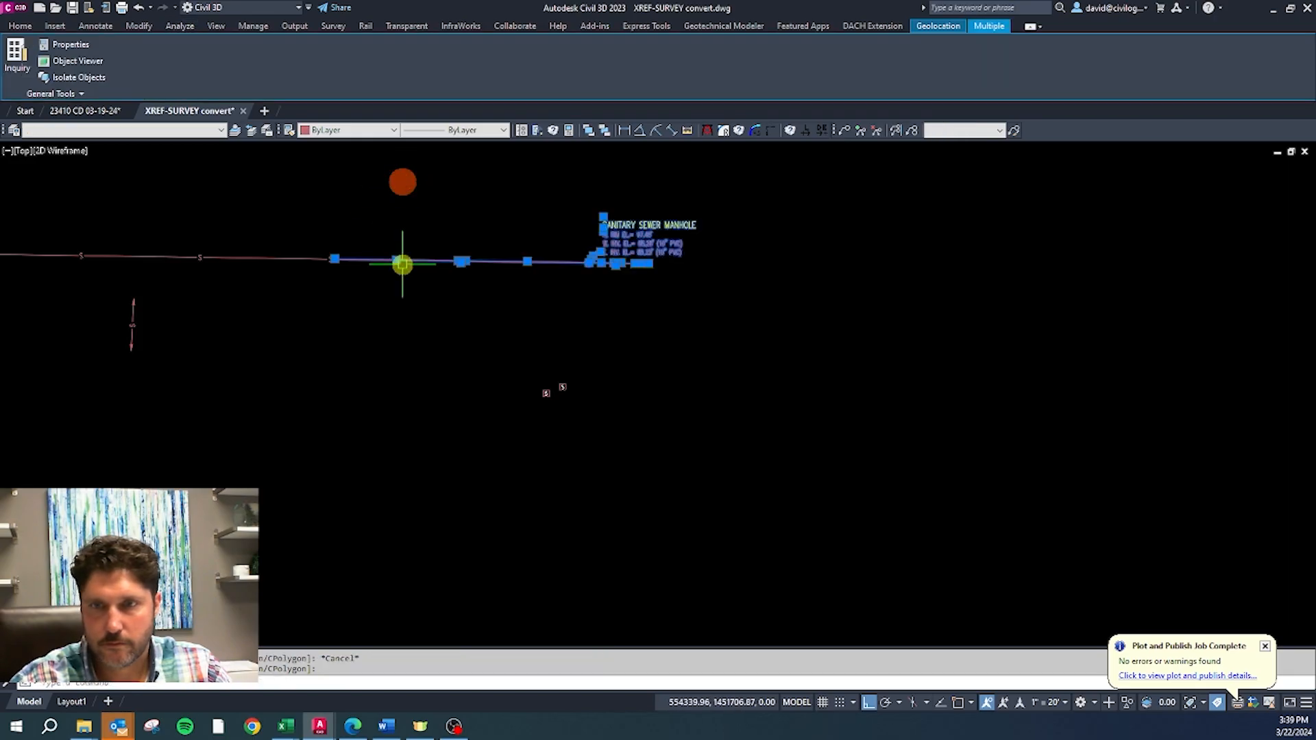
scroll(394, 277, "down", 4)
left_click(31, 244)
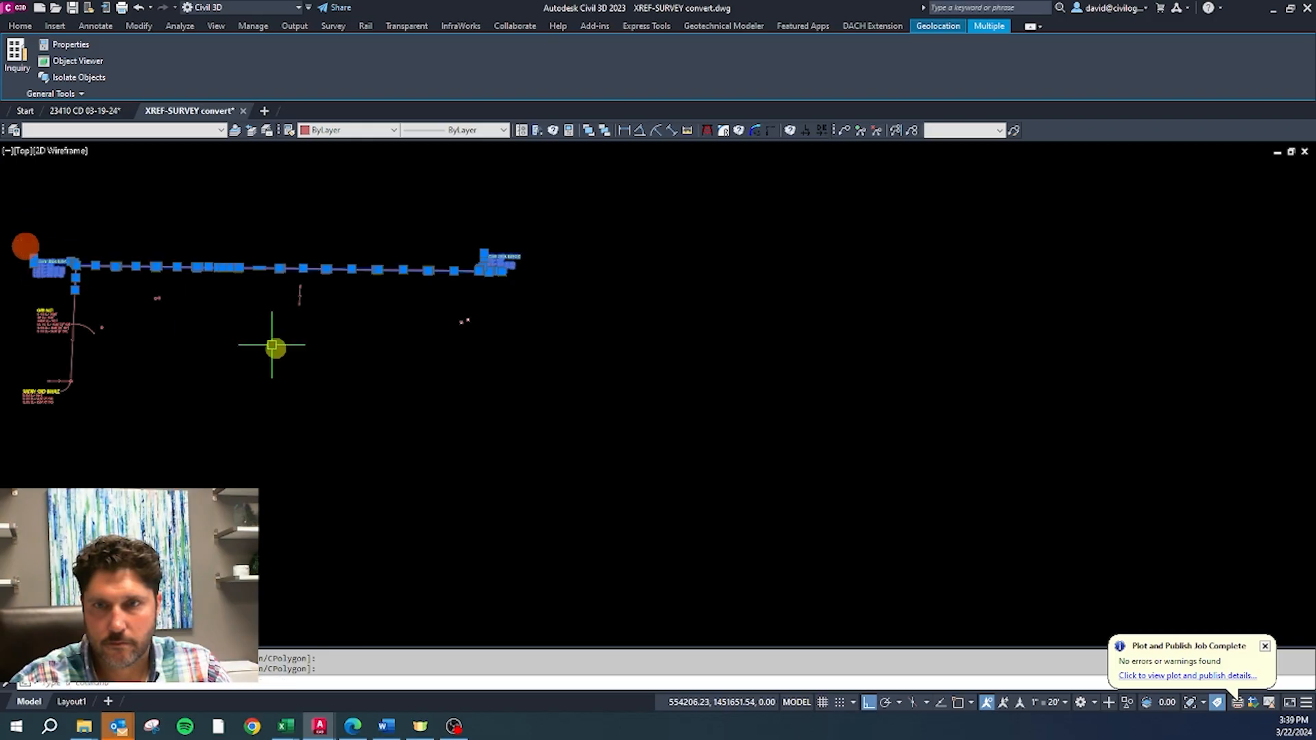
scroll(291, 348, "down", 2)
scroll(274, 336, "up", 6)
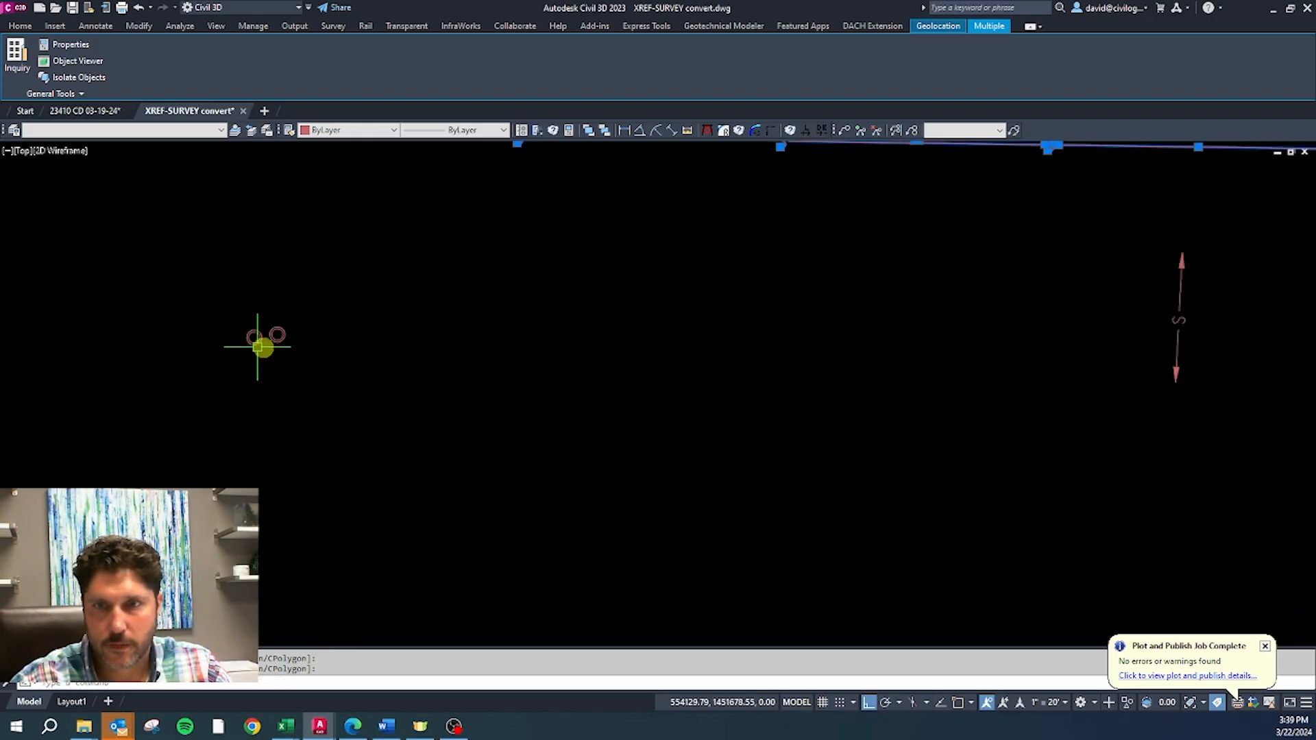
scroll(357, 292, "down", 4)
scroll(222, 299, "up", 5)
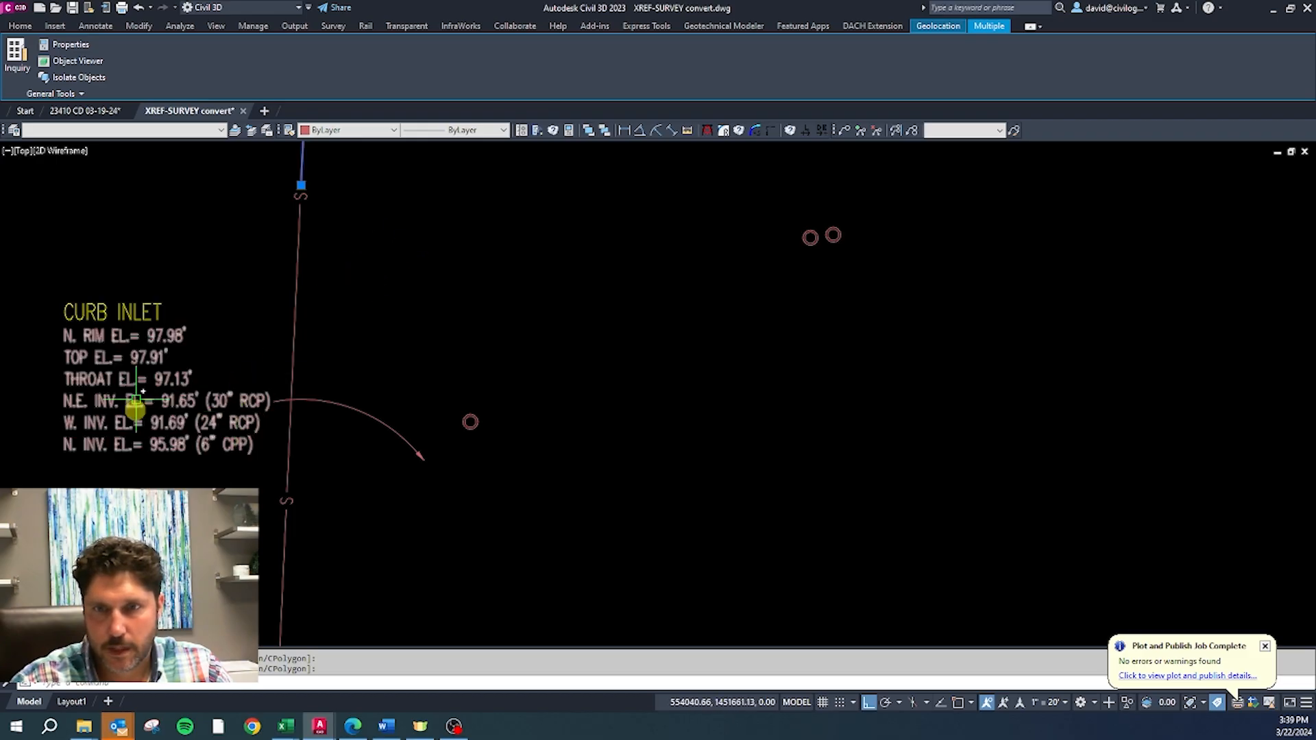
Step: Add the western sewer line and the southern sanitary manhole with its note to the selection, leaving out the curb and grate inlet notes
left_click(300, 200)
left_click(286, 504)
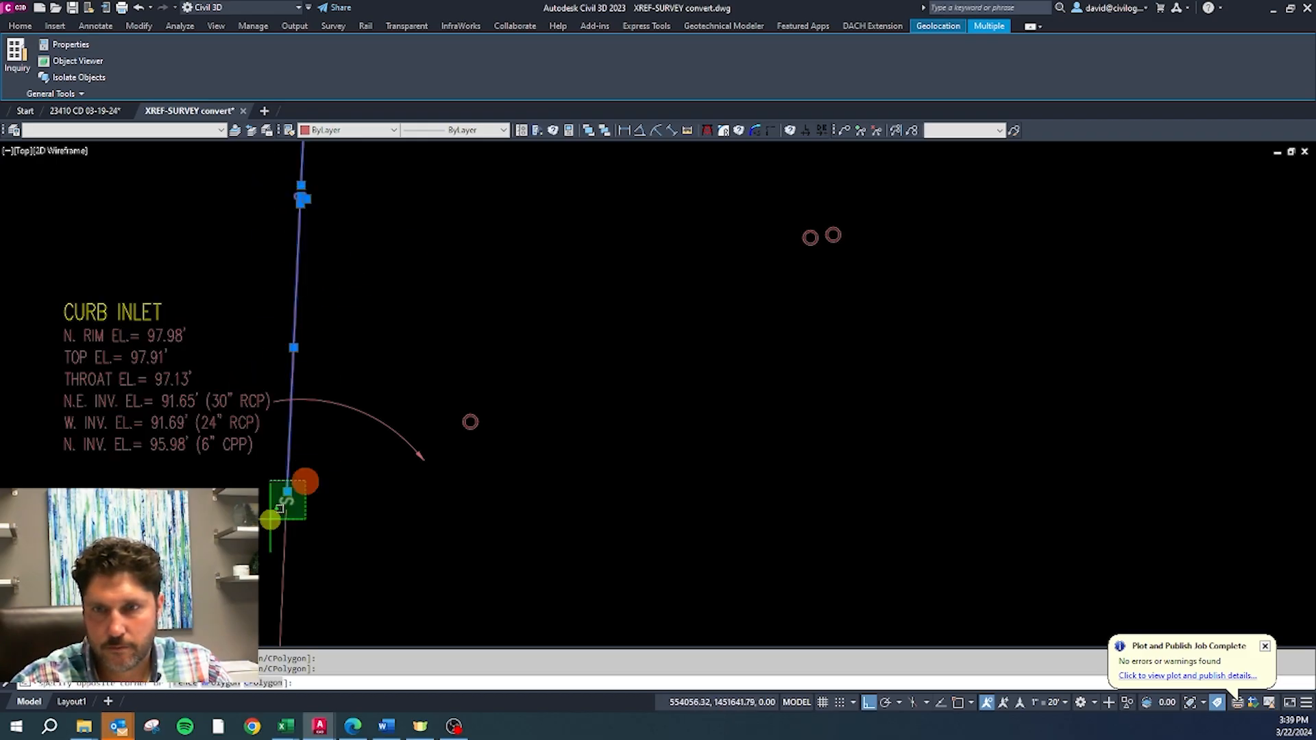
scroll(449, 272, "down", 2)
left_click(401, 530)
left_click(229, 405)
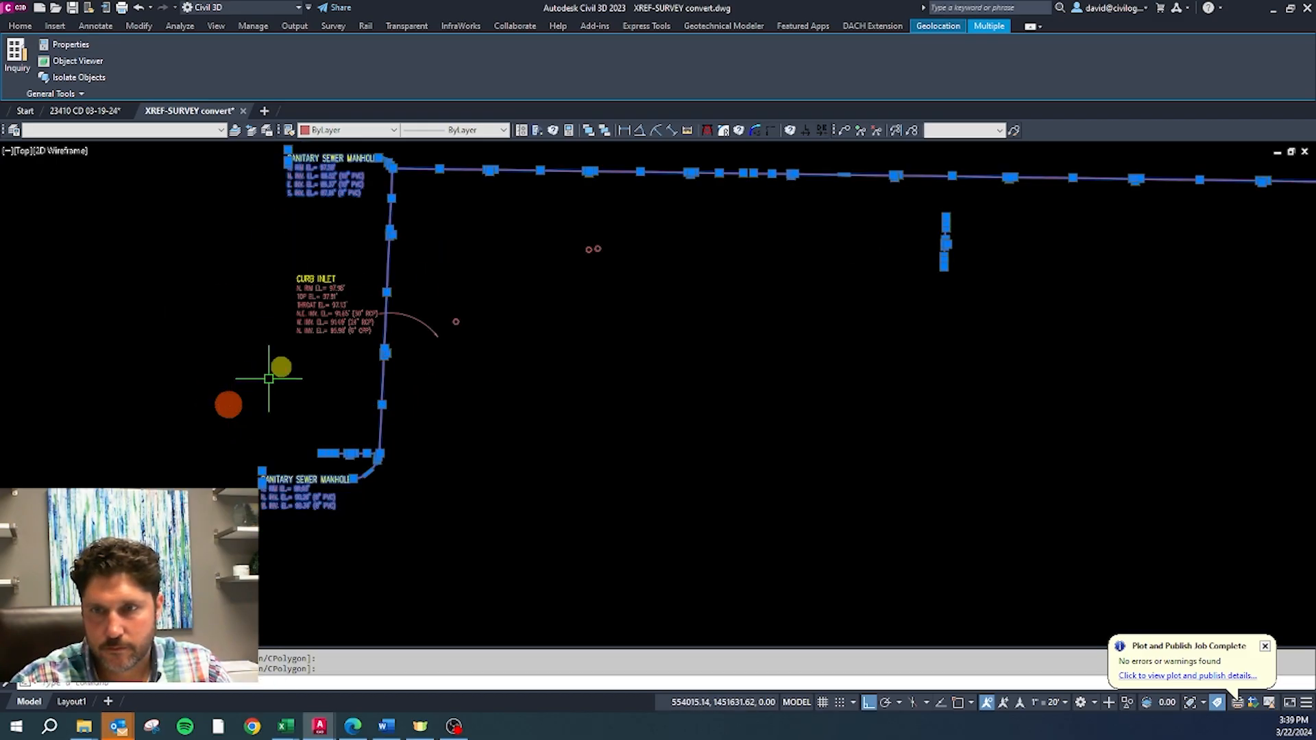
scroll(338, 313, "down", 3)
scroll(543, 588, "up", 3)
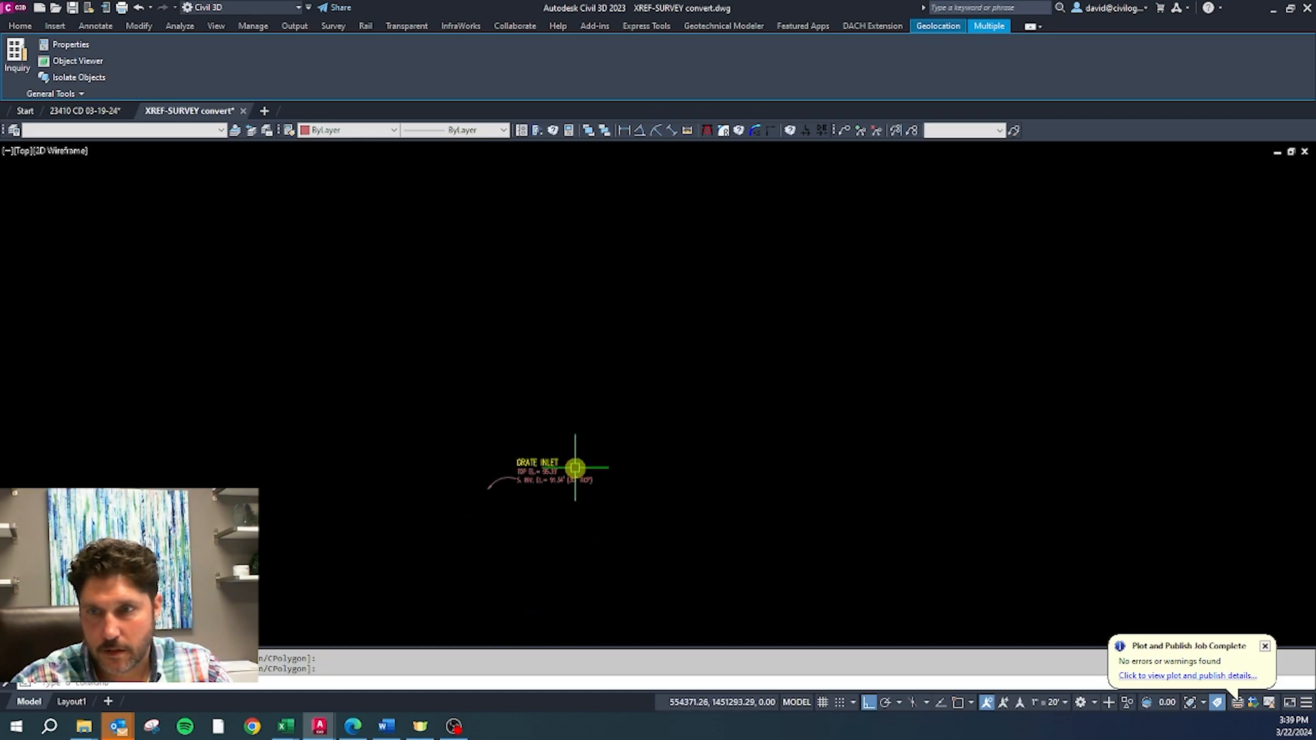
scroll(575, 467, "down", 3)
scroll(612, 367, "up", 4)
scroll(545, 491, "down", 3)
scroll(452, 425, "down", 3)
scroll(479, 270, "up", 5)
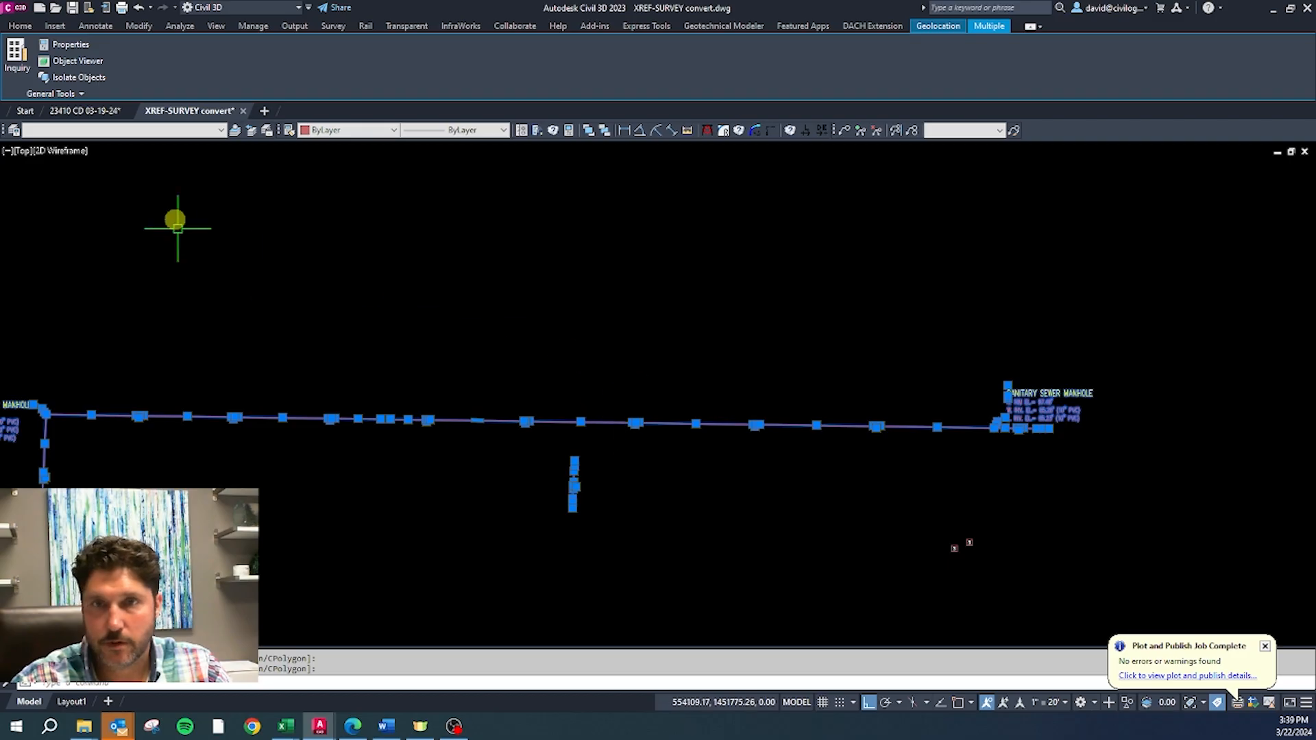
Step: Move the selected sanitary sewer objects to the VU-UTIL-SSWR layer and bring the hidden layers back
left_click(162, 130)
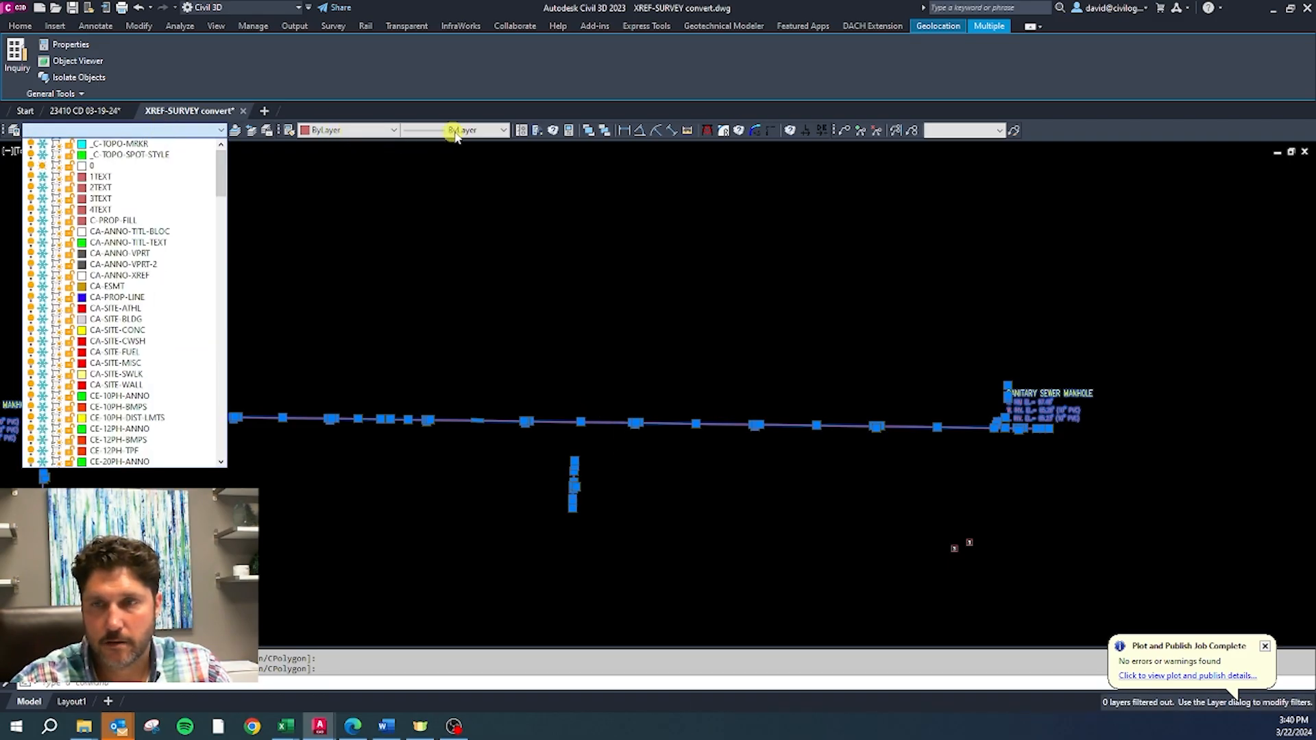
left_click_drag(225, 173, 221, 429)
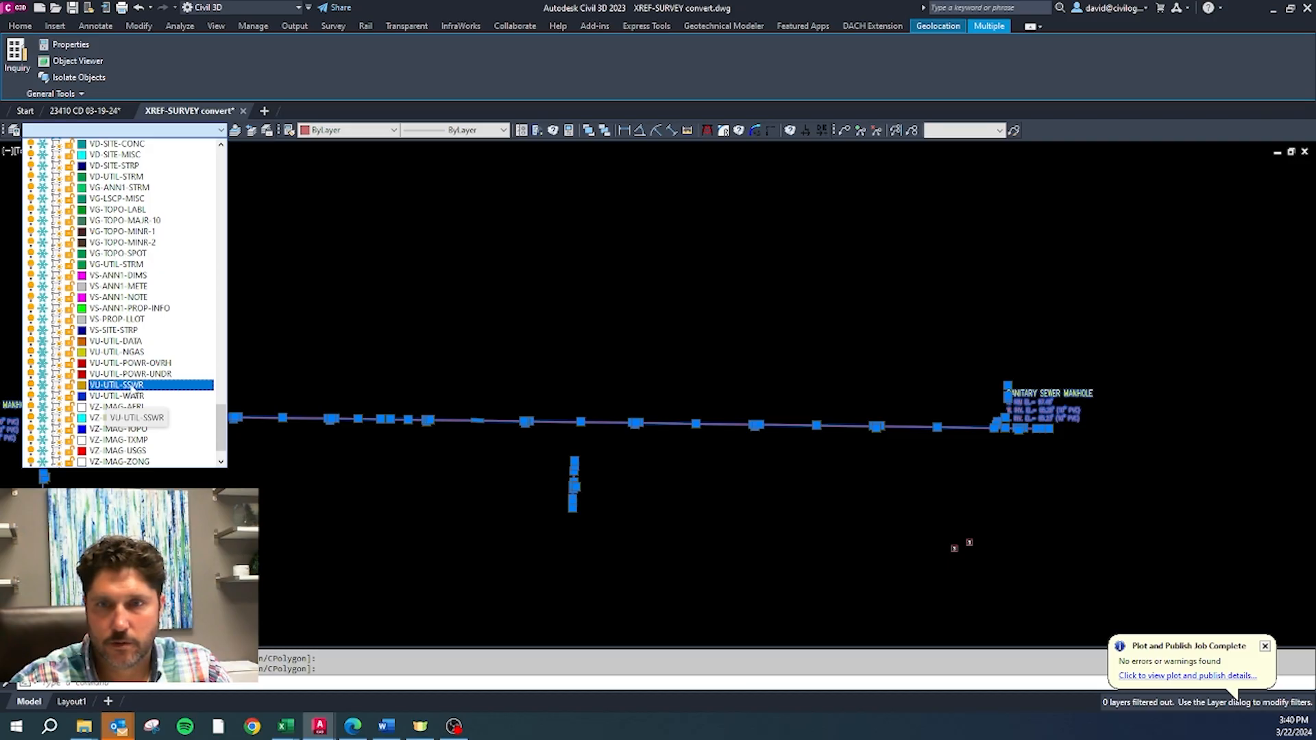
left_click(130, 386)
key("Return")
type("z")
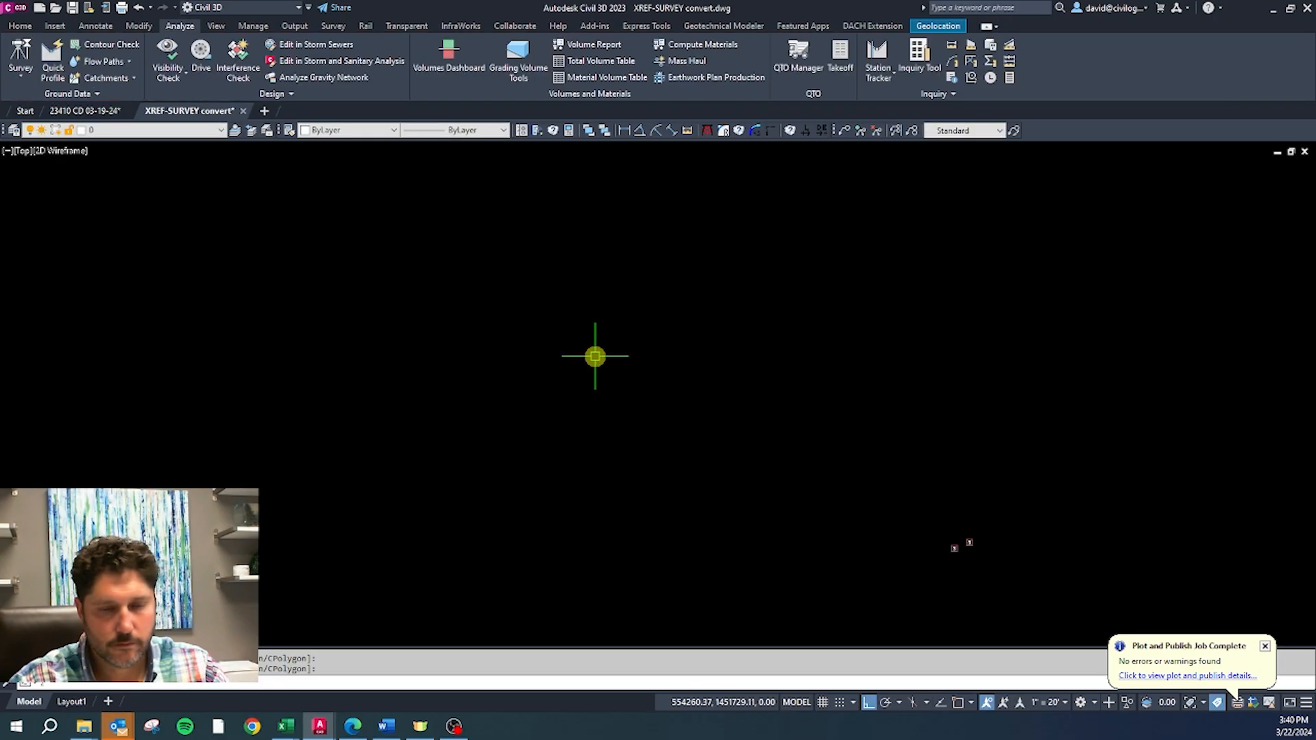
key("Return")
Step: Isolate the E-CURB layer by picking the curved road curb and select all the curb lines on it
scroll(534, 288, "down", 2)
scroll(387, 326, "up", 4)
left_click(169, 327)
left_click(167, 328)
key("Return")
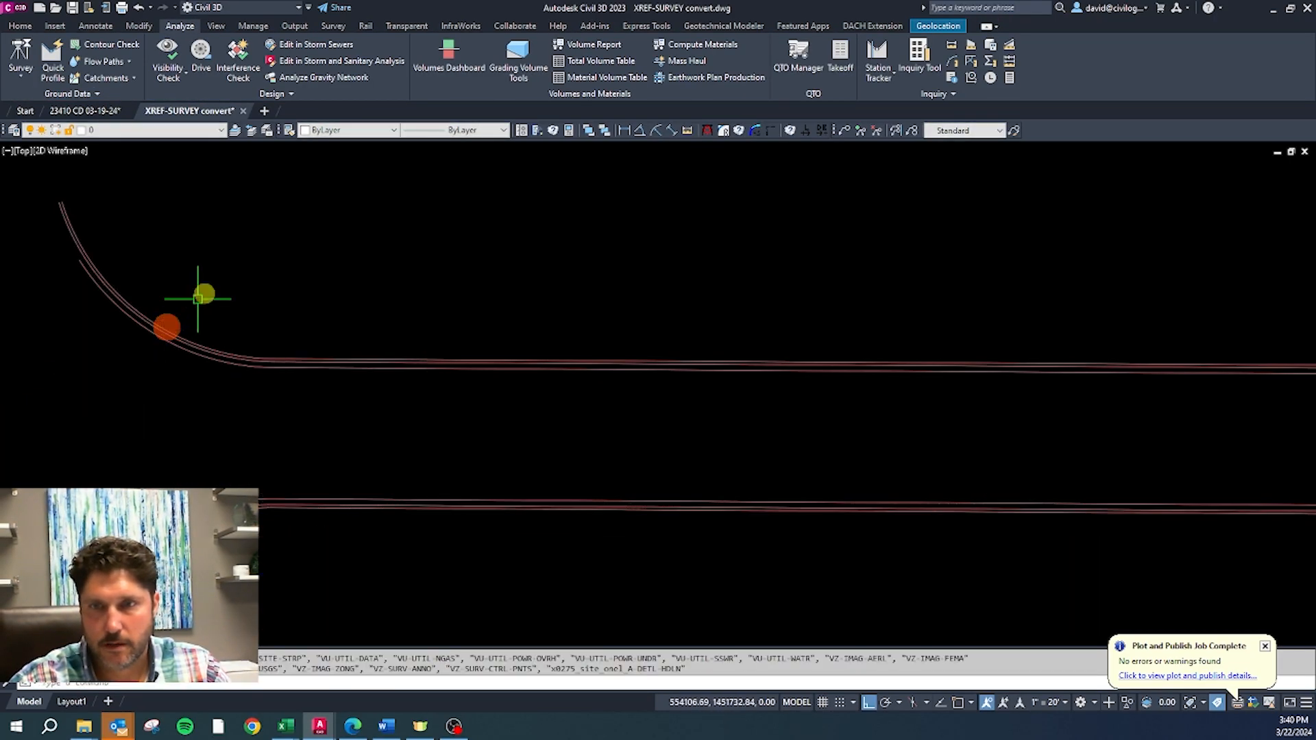
scroll(292, 246, "down", 4)
left_click(390, 469)
left_click(129, 203)
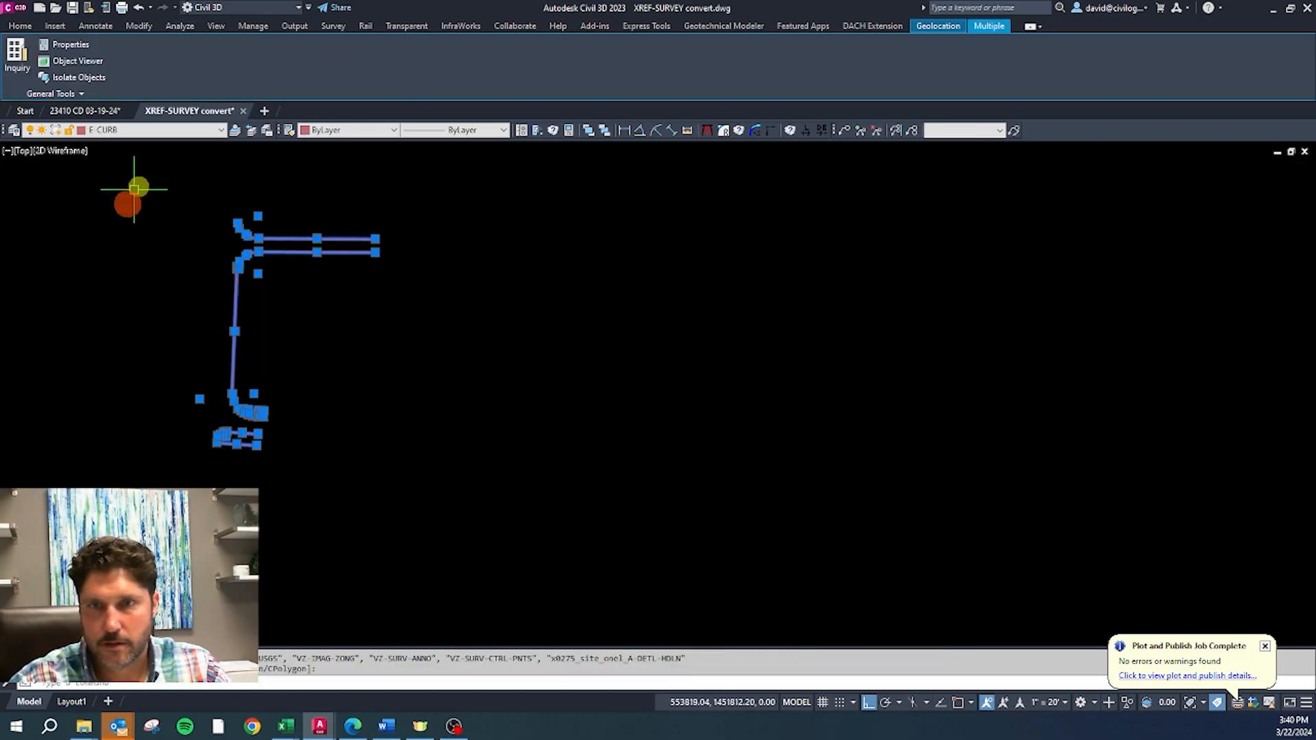
Step: Move the selected curb lines to the VA-SITE-CONC layer and bring the hidden layers back
left_click(161, 134)
left_click_drag(220, 342, 218, 398)
scroll(137, 286, "down", 2)
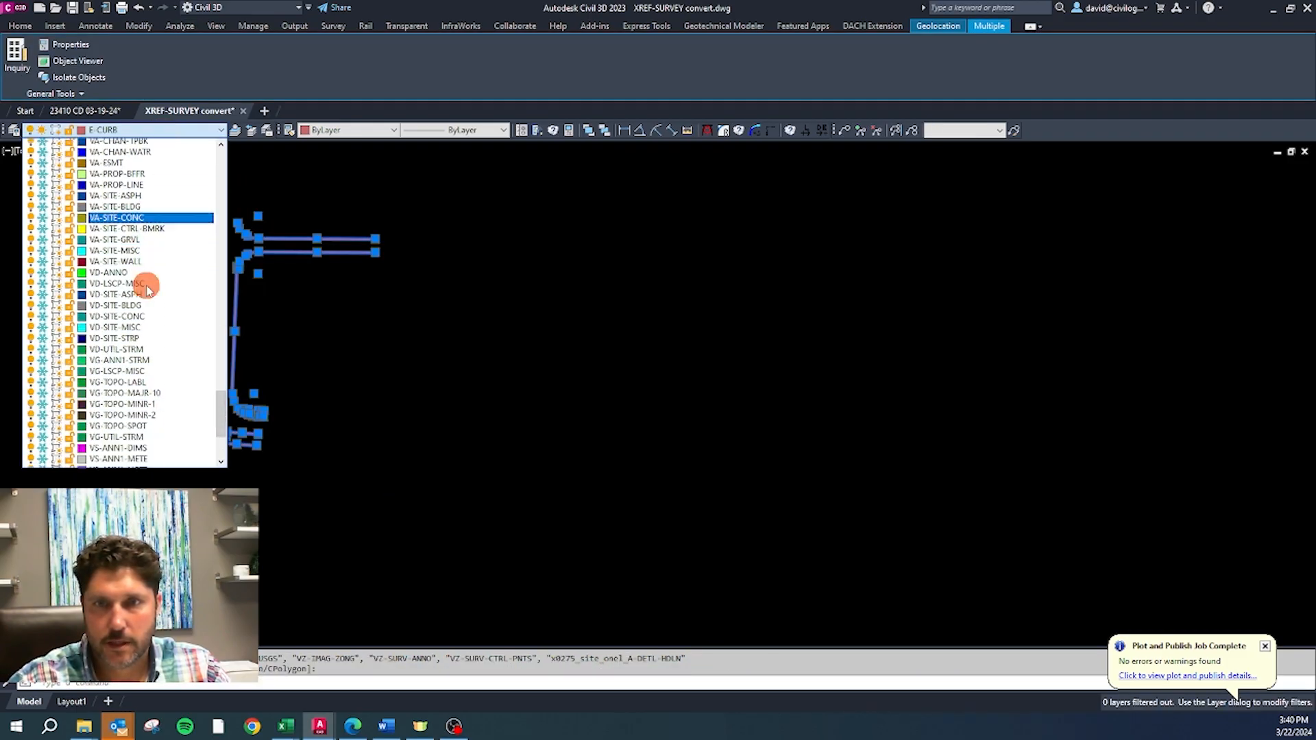
left_click(117, 218)
key("Return")
key("Escape")
key("Return")
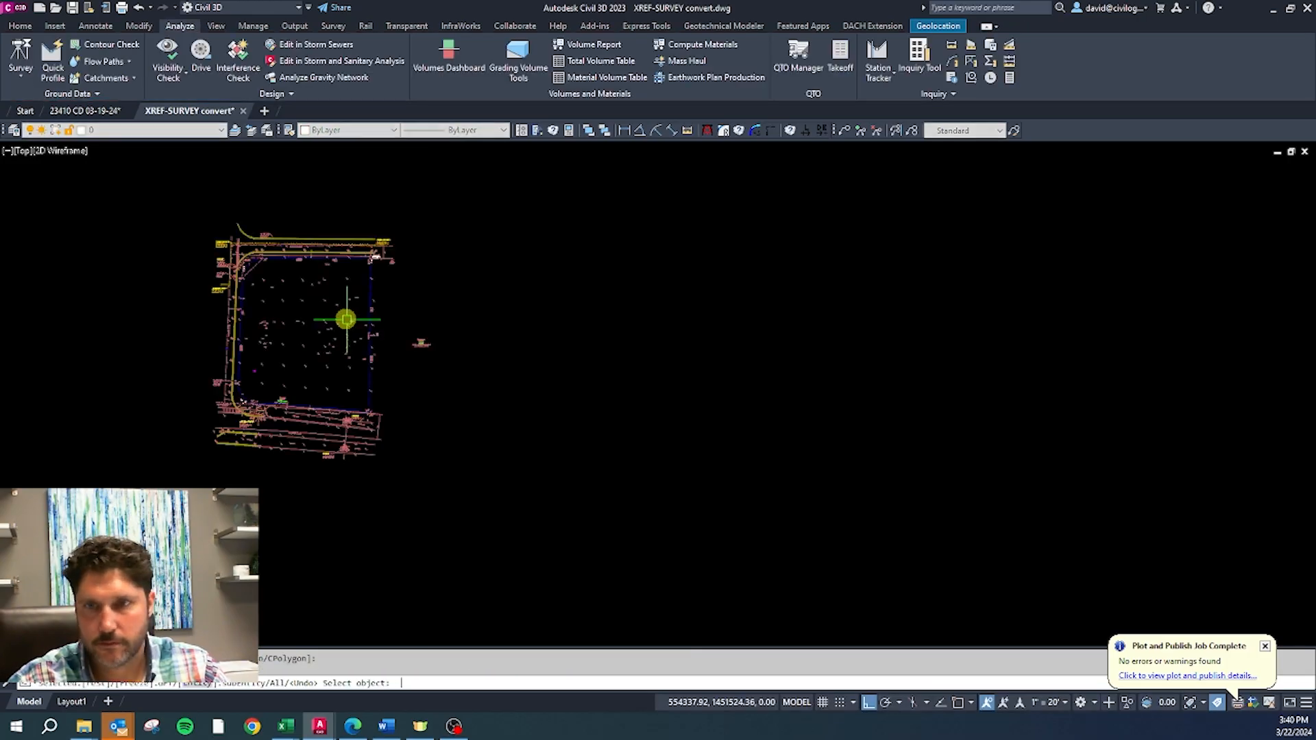
Step: Isolate the layers of the western ON-SITE T.B.M. benchmark note, its leader and its point marker
scroll(279, 295, "up", 5)
scroll(34, 208, "up", 5)
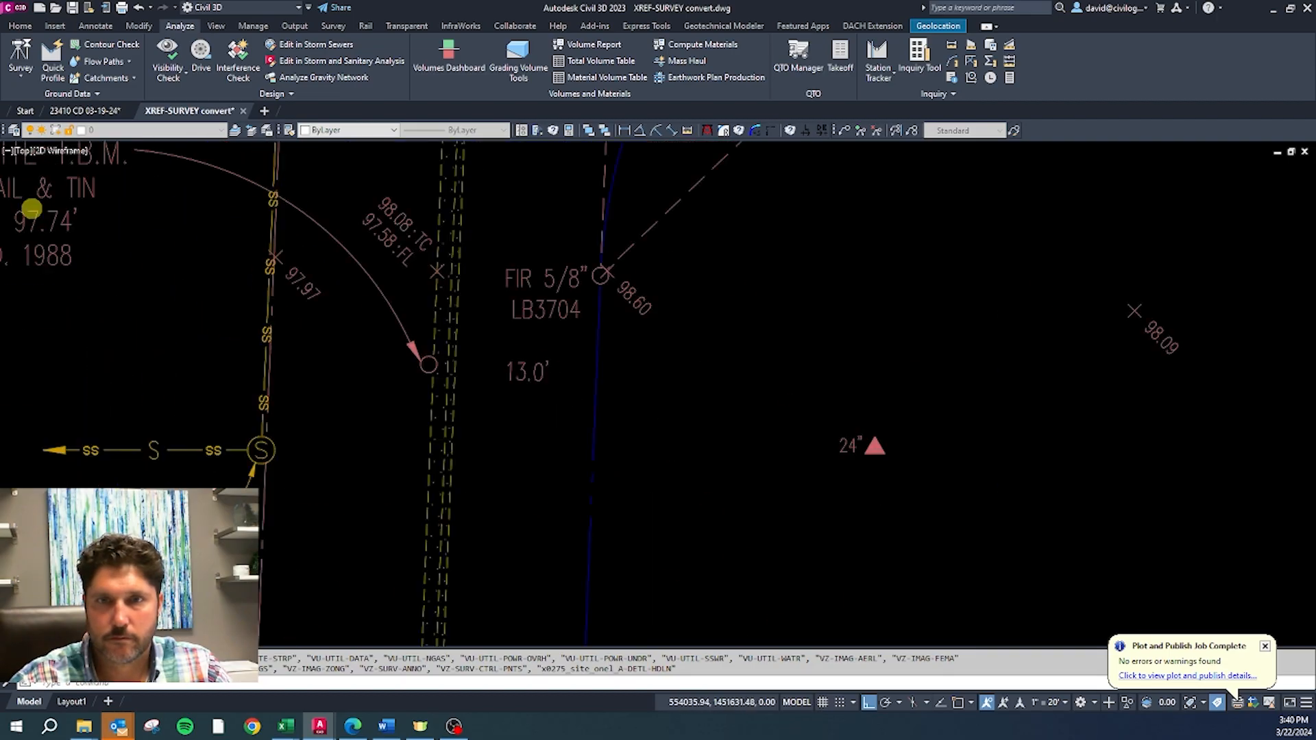
scroll(427, 344, "down", 2)
key("Return")
left_click(319, 301)
left_click(302, 255)
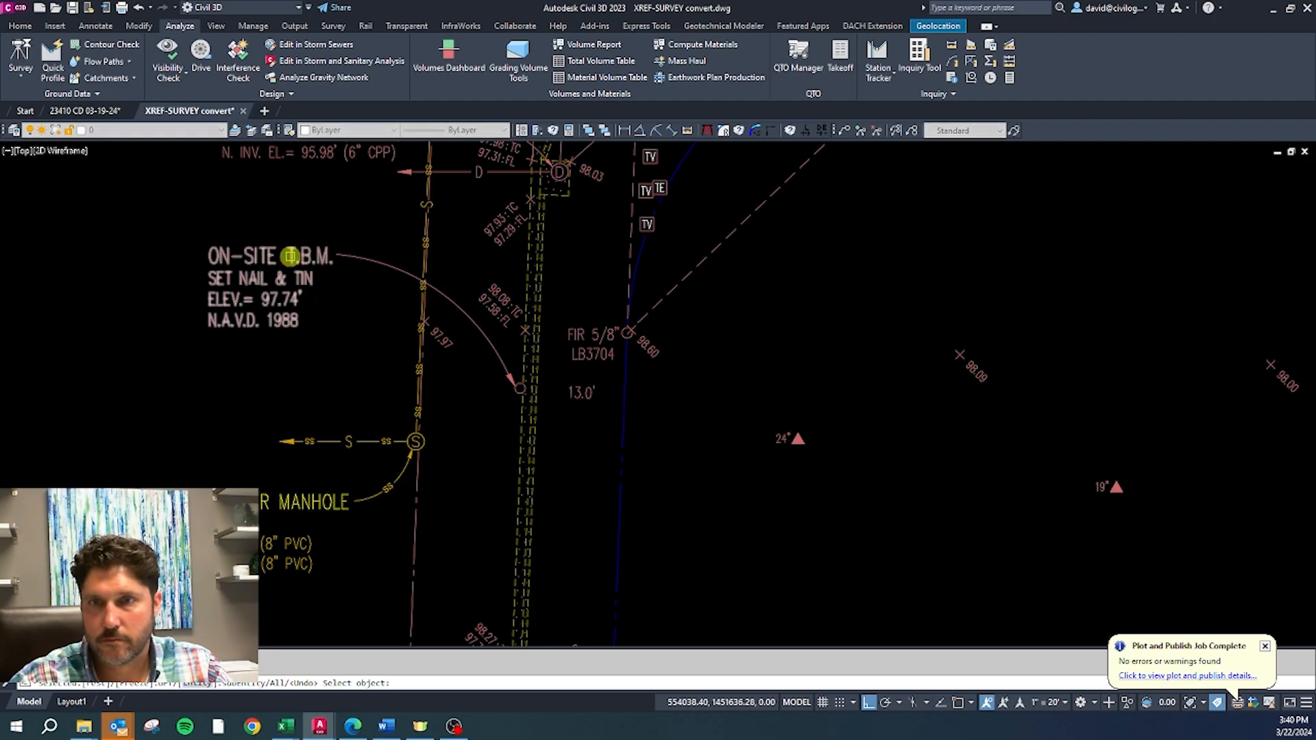
key("Return")
right_click(449, 338)
right_click(487, 358)
scroll(523, 391, "up", 6)
right_click(512, 390)
left_click(441, 399)
scroll(466, 400, "down", 4)
left_click(434, 350)
scroll(455, 351, "down", 4)
Step: Select the on-site T.B.M. benchmark notes across the site along with their leaders and markers
left_click(469, 376)
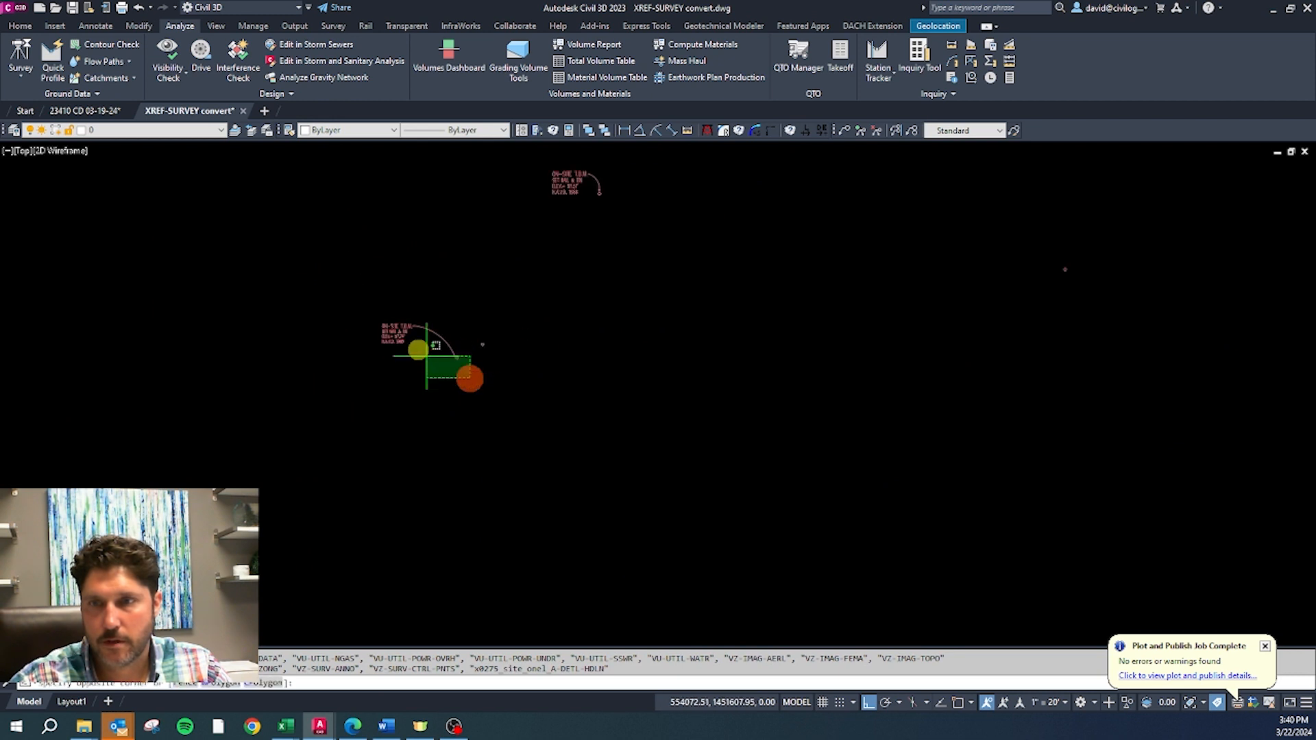
left_click(338, 280)
scroll(572, 153, "up", 4)
left_click(725, 213)
left_click(405, 367)
scroll(445, 451, "up", 4)
left_click(493, 420)
left_click(206, 303)
scroll(372, 371, "down", 4)
scroll(430, 309, "up", 2)
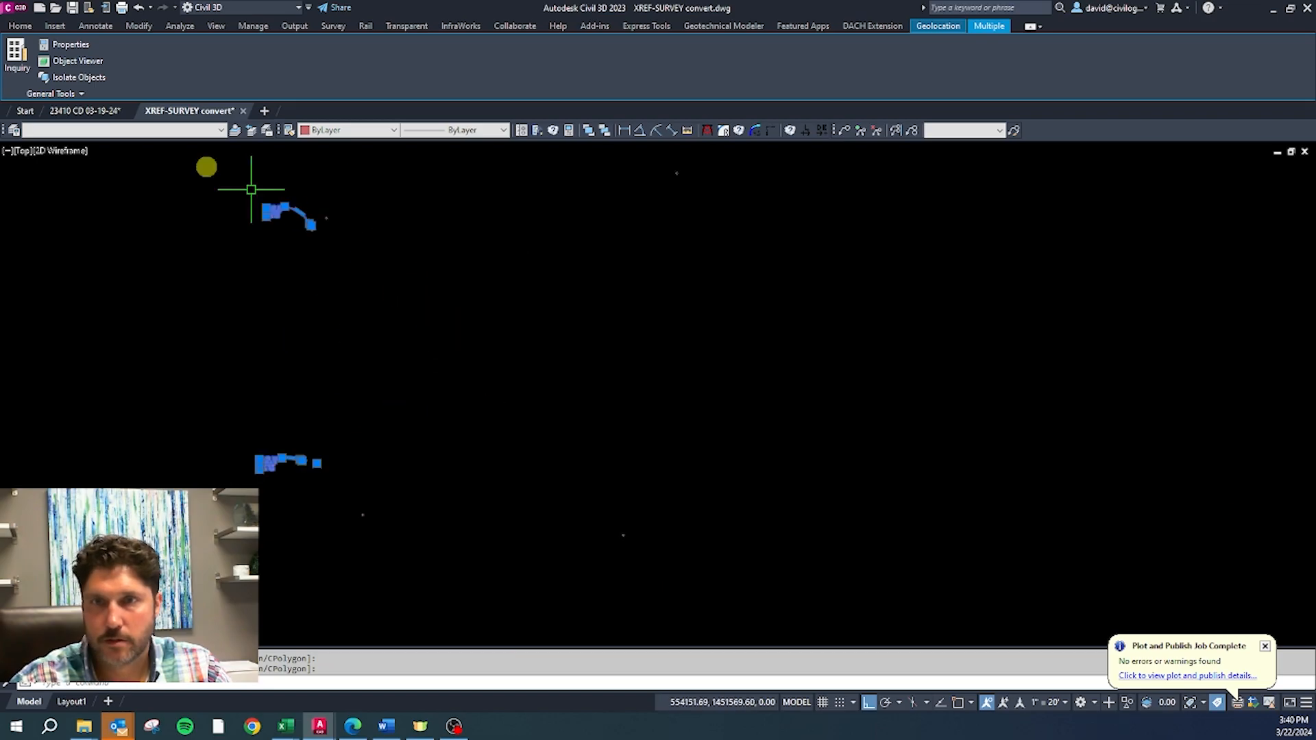
Step: Move the selected benchmark notes and leaders to the VA-SITE-CTRL-BMRK layer
left_click(166, 139)
left_click_drag(225, 154, 221, 411)
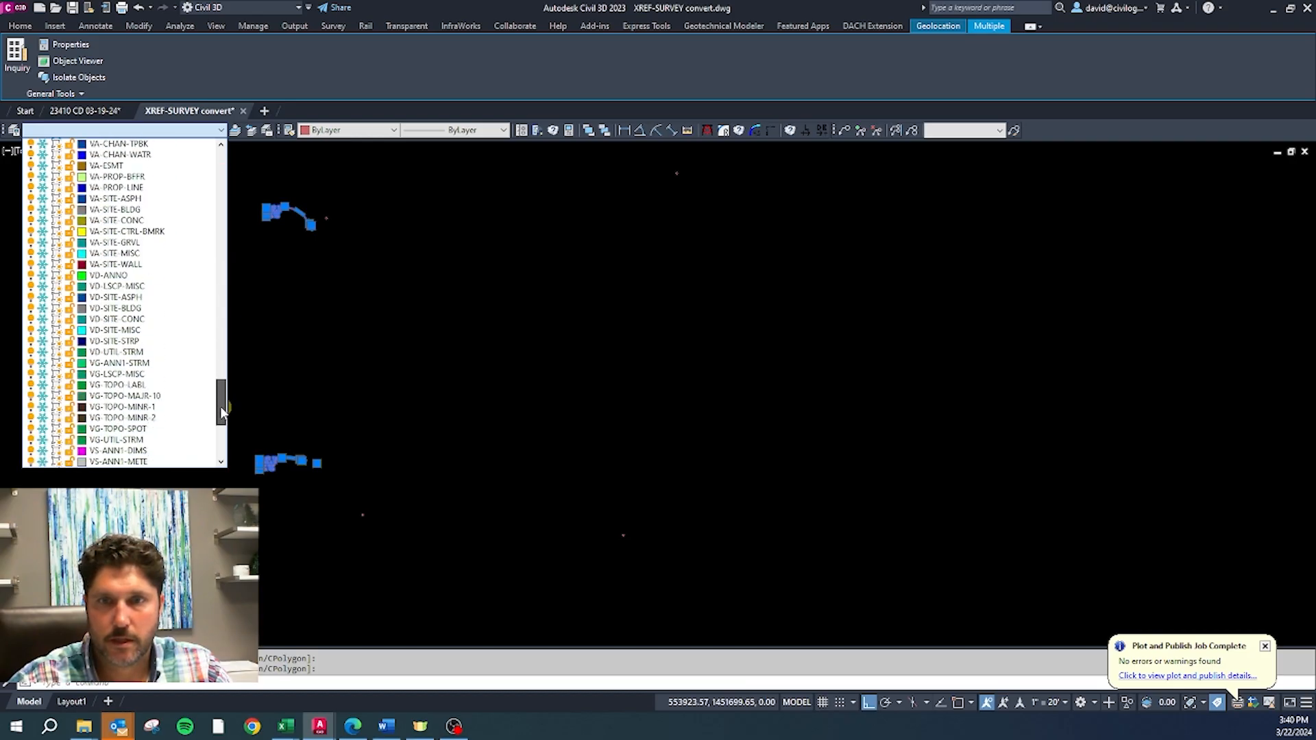
left_click(166, 233)
key("Return")
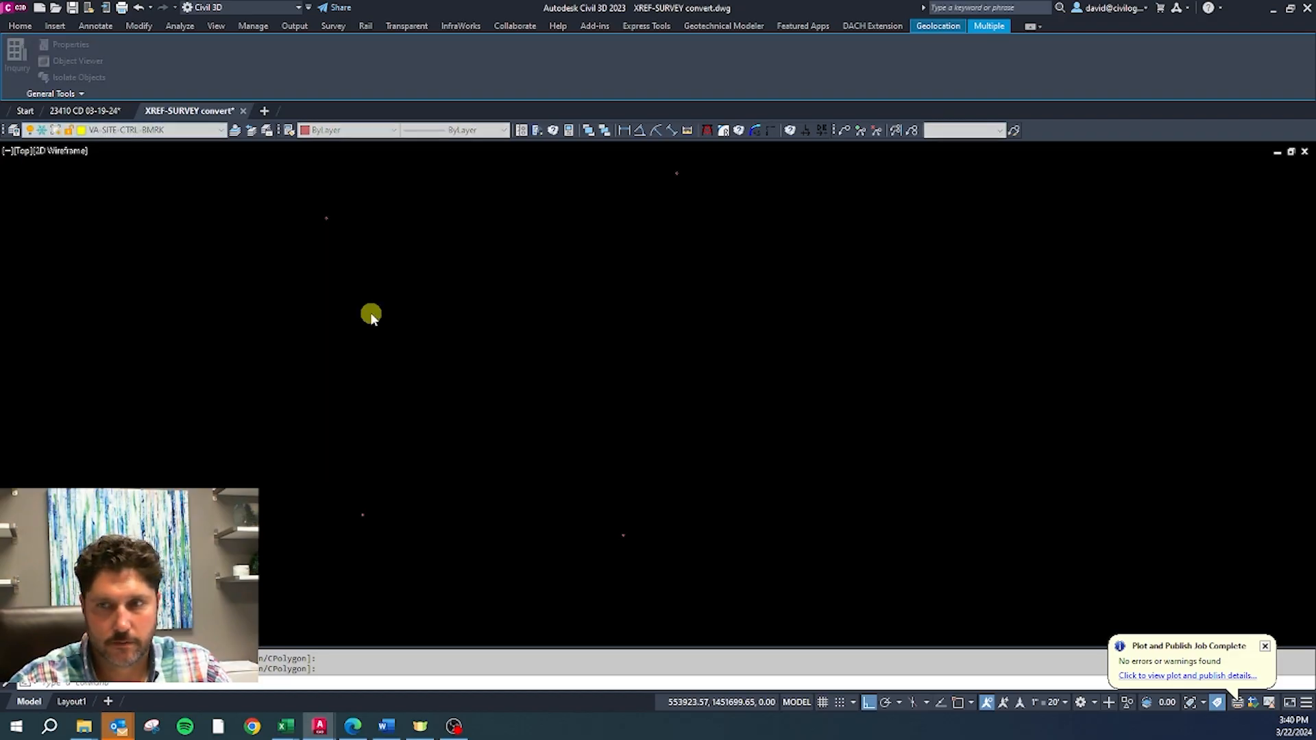
Step: Bring the hidden layers back and isolate the layers of the northwestern curb inlet's note, storm drain symbol and drain lines
key("Return")
scroll(274, 182, "up", 6)
right_click(458, 296)
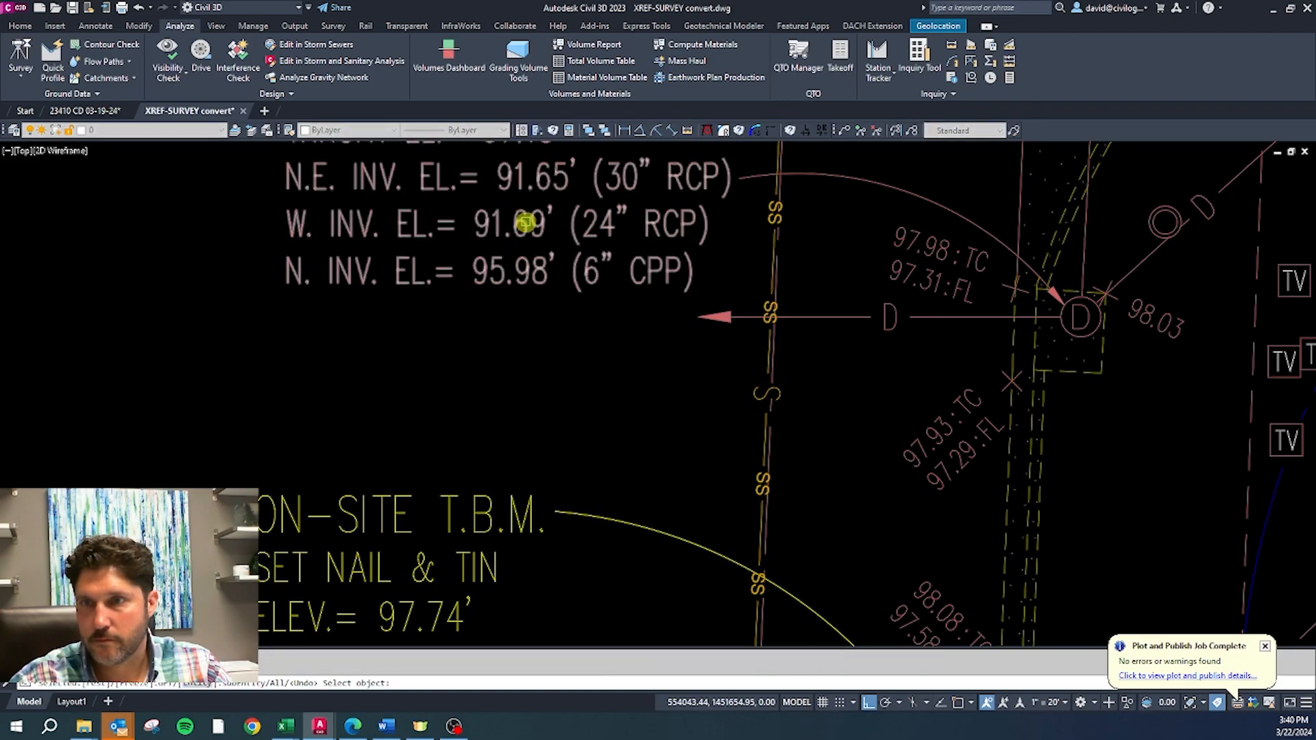
scroll(521, 223, "down", 5)
scroll(543, 340, "up", 5)
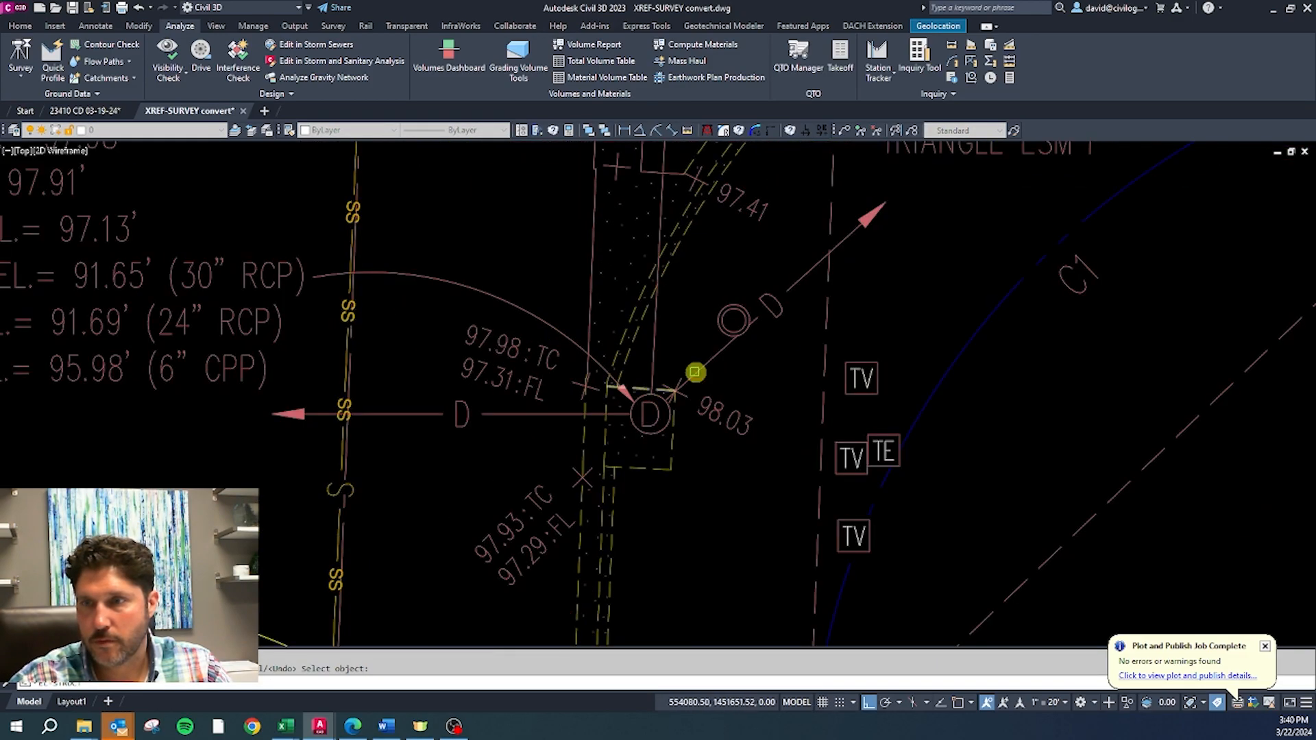
scroll(637, 420, "up", 7)
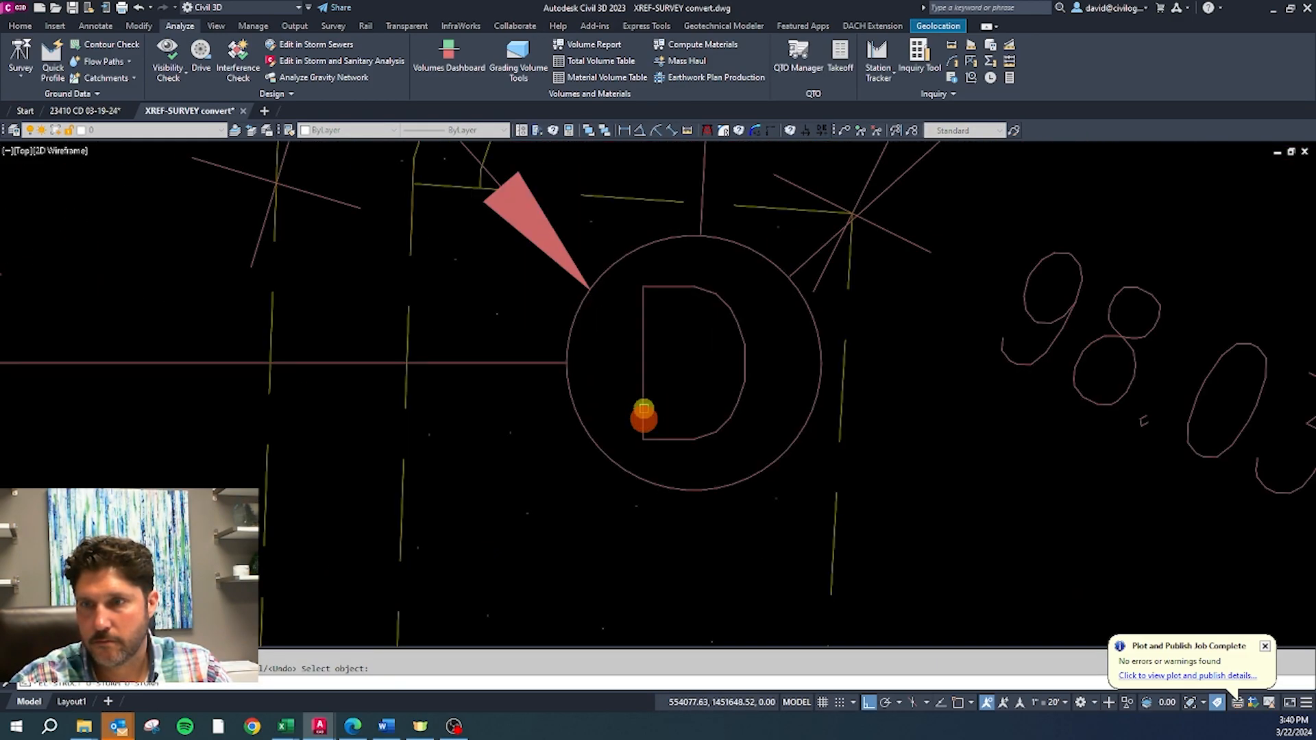
scroll(637, 417, "down", 9)
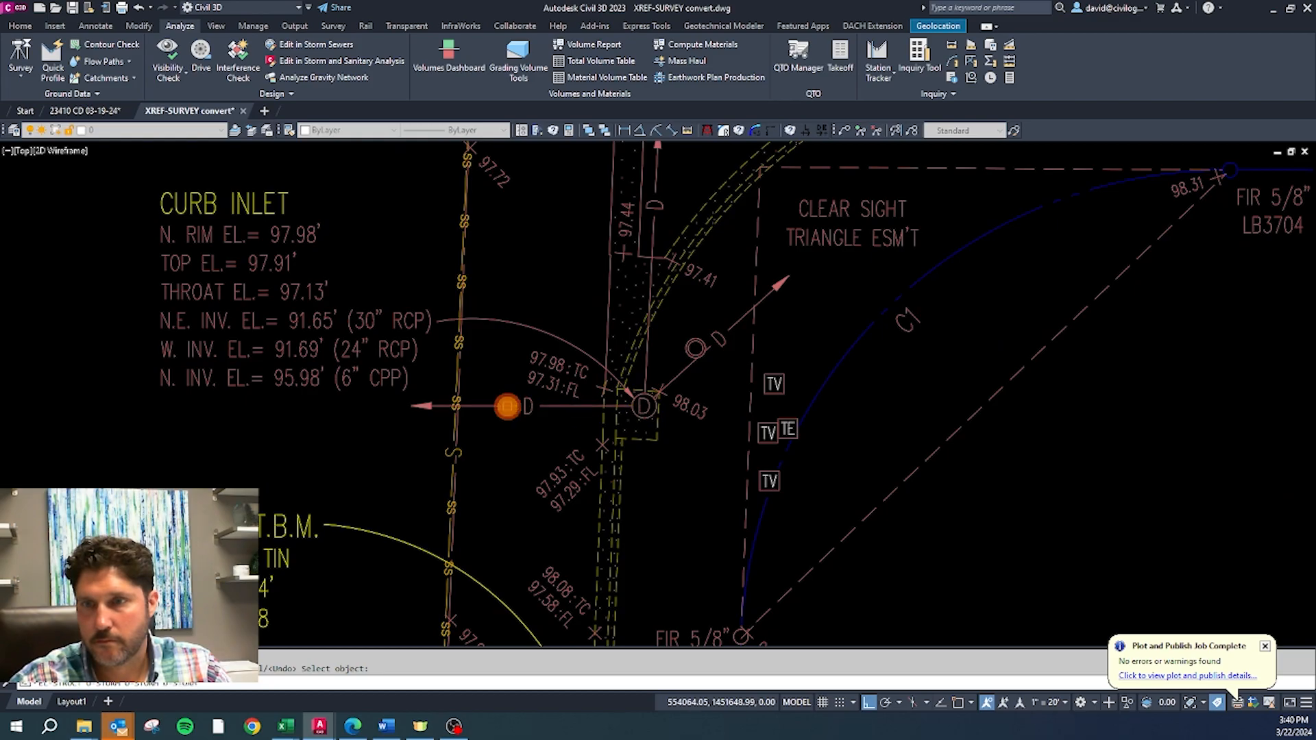
right_click(507, 407)
scroll(506, 405, "down", 5)
Step: Select all curb and grate inlets across the site together with their drain lines, leaders and elevation notes
left_click(596, 420)
left_click(353, 274)
scroll(355, 270, "down", 5)
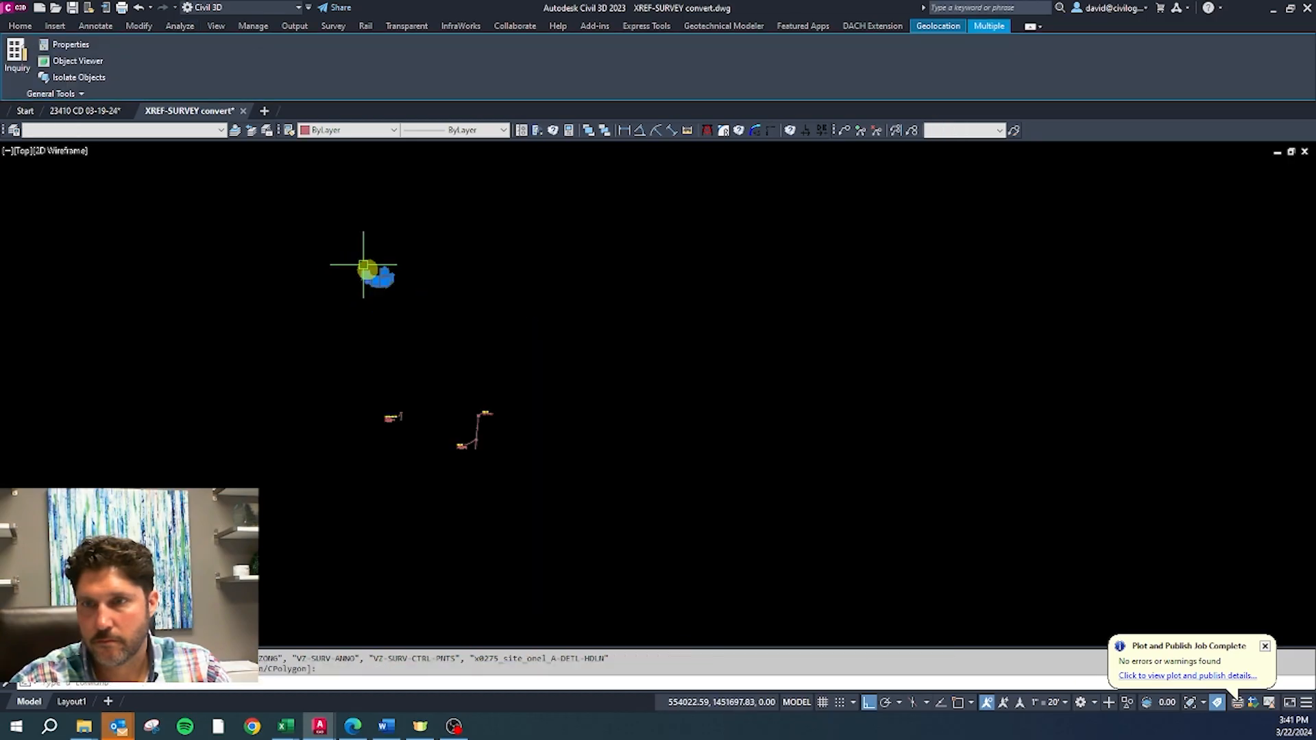
scroll(429, 409, "up", 5)
scroll(667, 520, "up", 5)
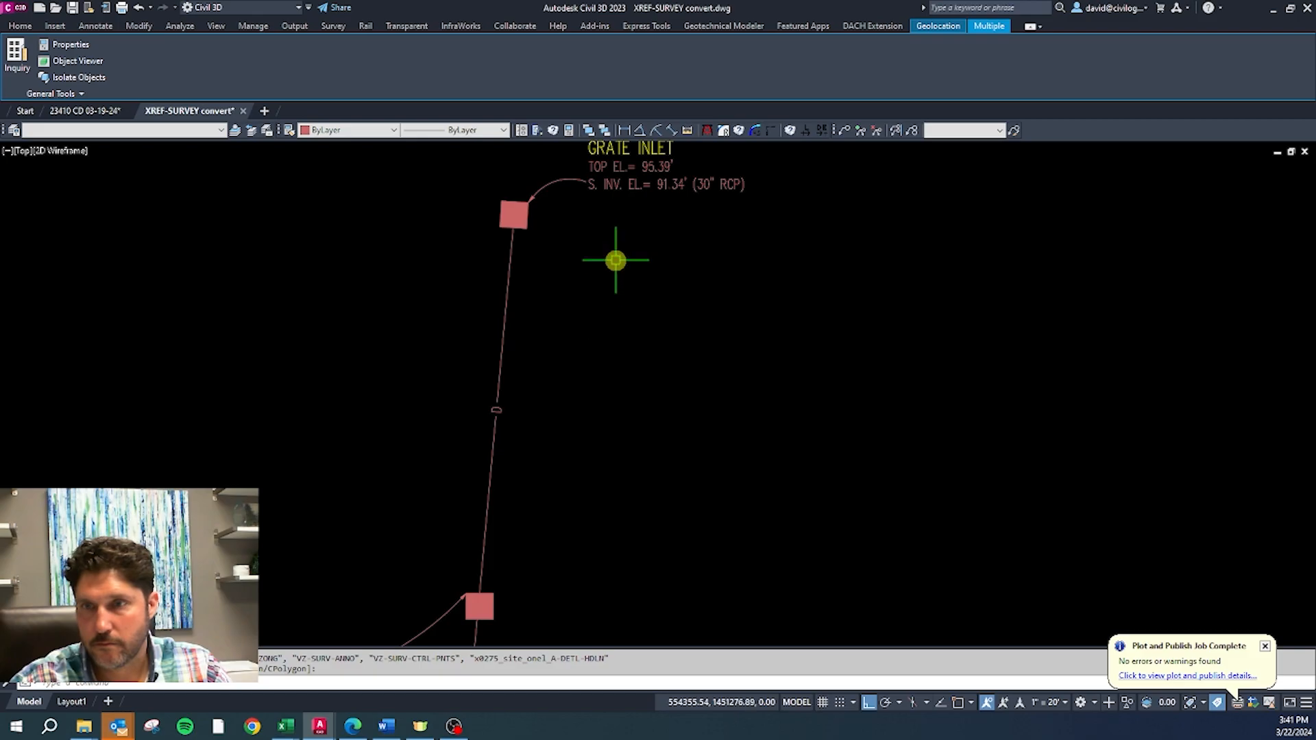
scroll(533, 405, "down", 5)
left_click(652, 502)
left_click(408, 245)
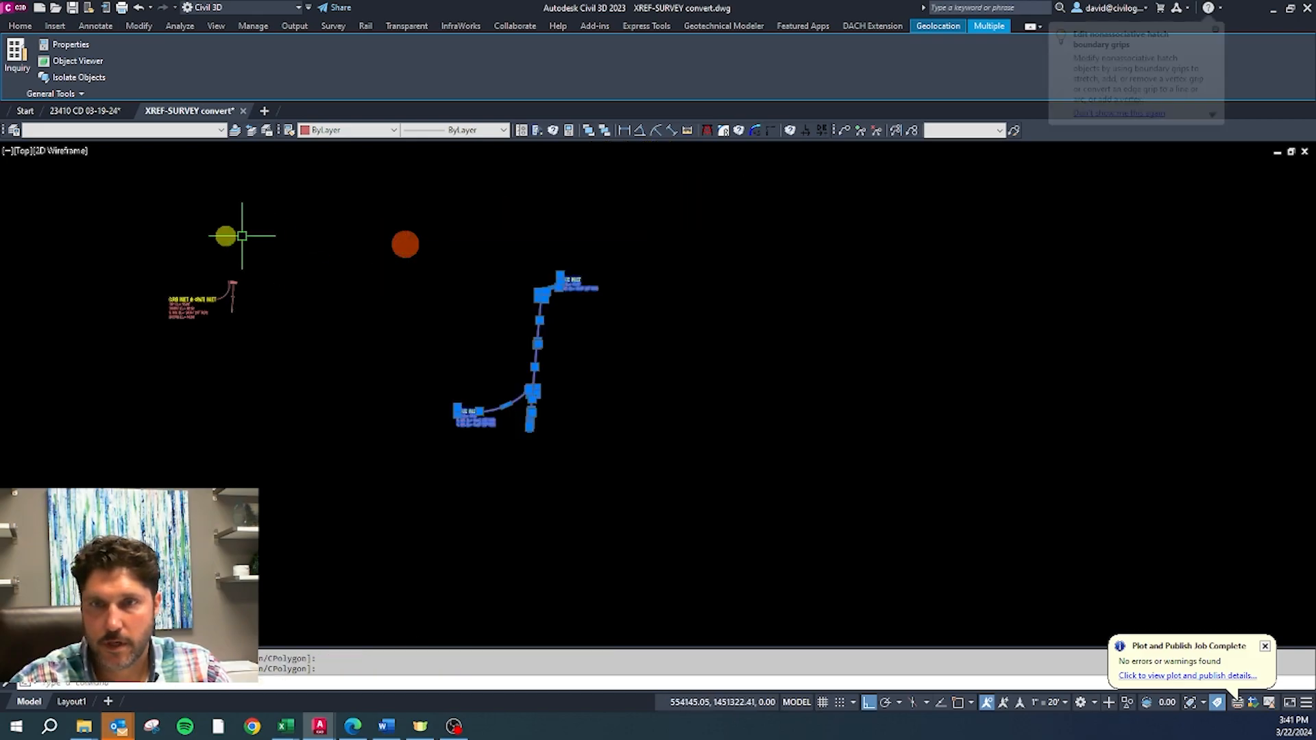
scroll(454, 292, "up", 5)
scroll(453, 292, "down", 3)
left_click(627, 264)
left_click(386, 398)
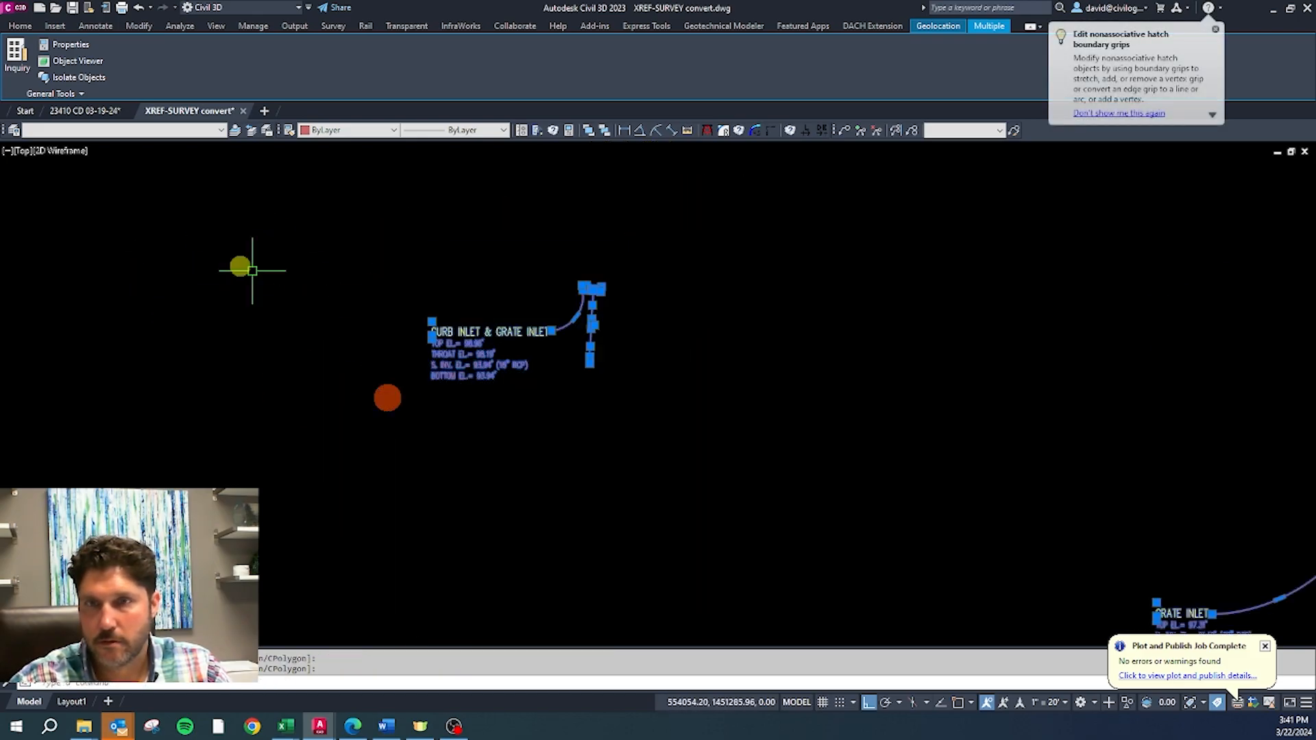
Step: Move the selected storm drain objects to the VG-UTIL-STRM layer and bring the hidden layers back
left_click(187, 128)
left_click_drag(218, 168, 229, 391)
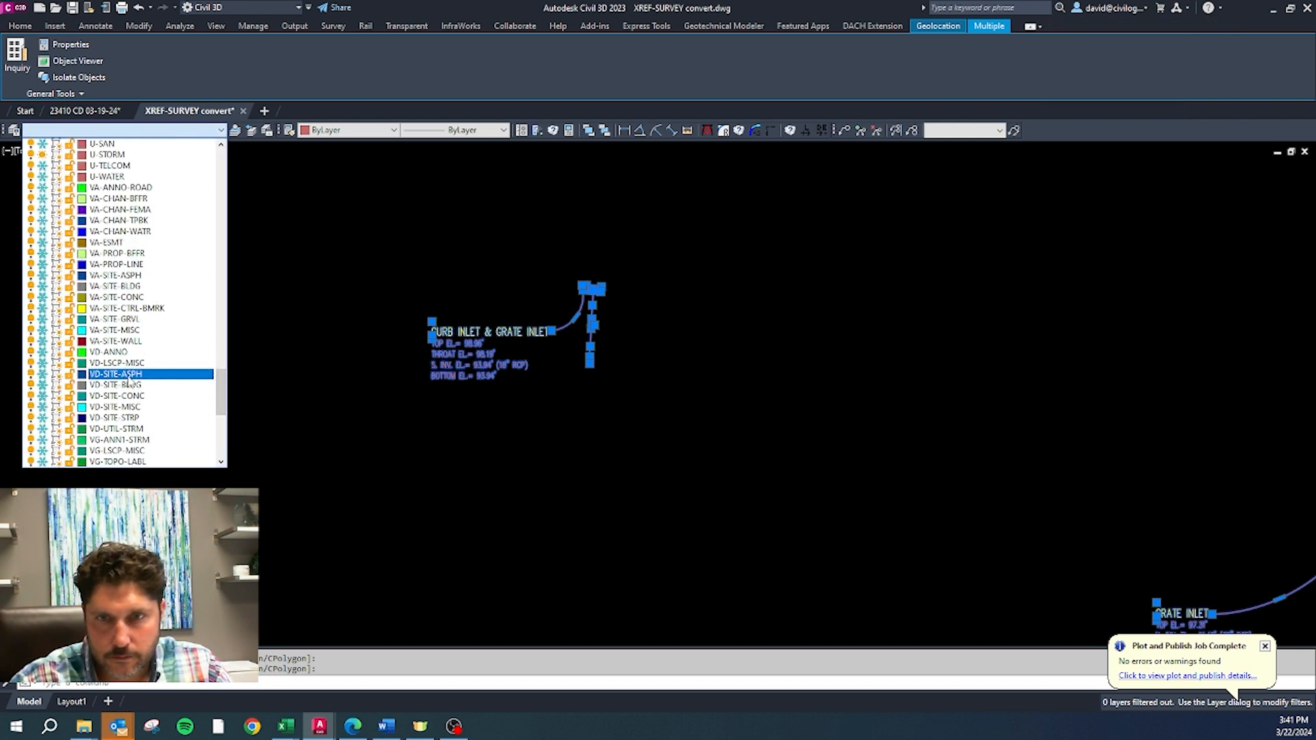
scroll(130, 386, "down", 3)
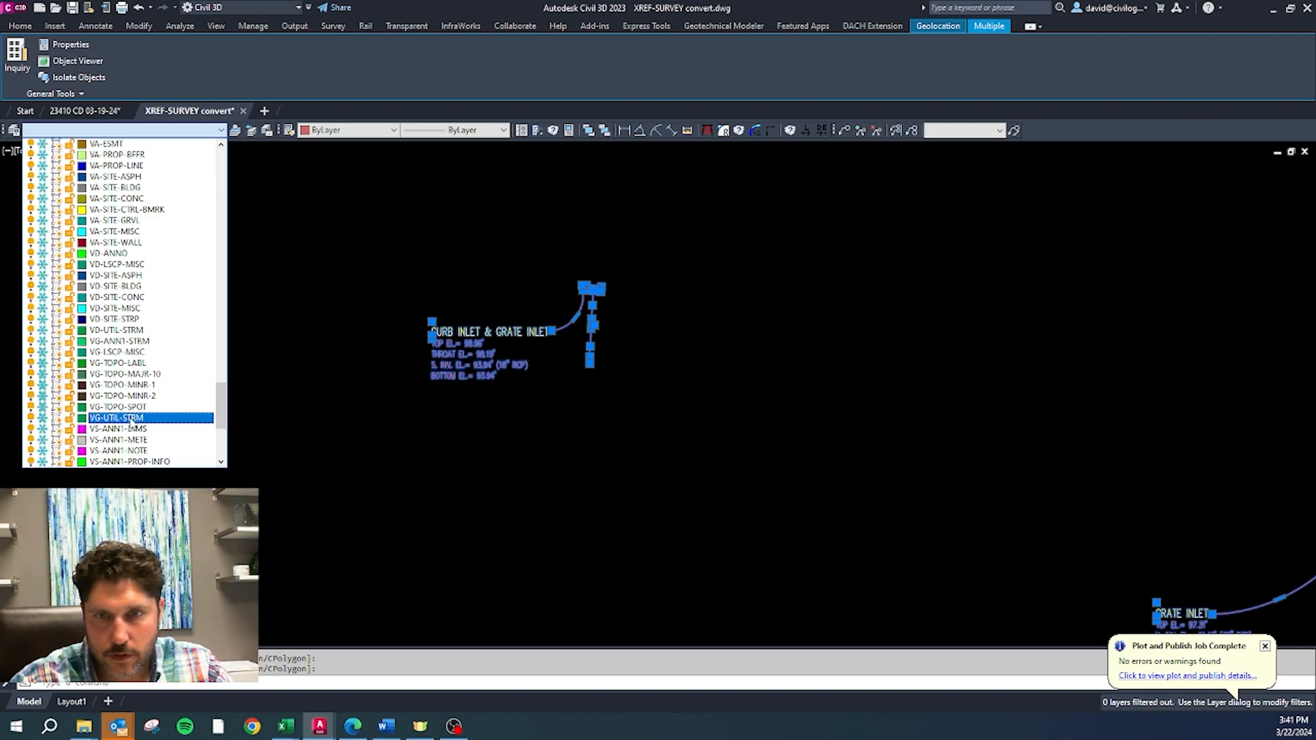
left_click(132, 423)
key("Return")
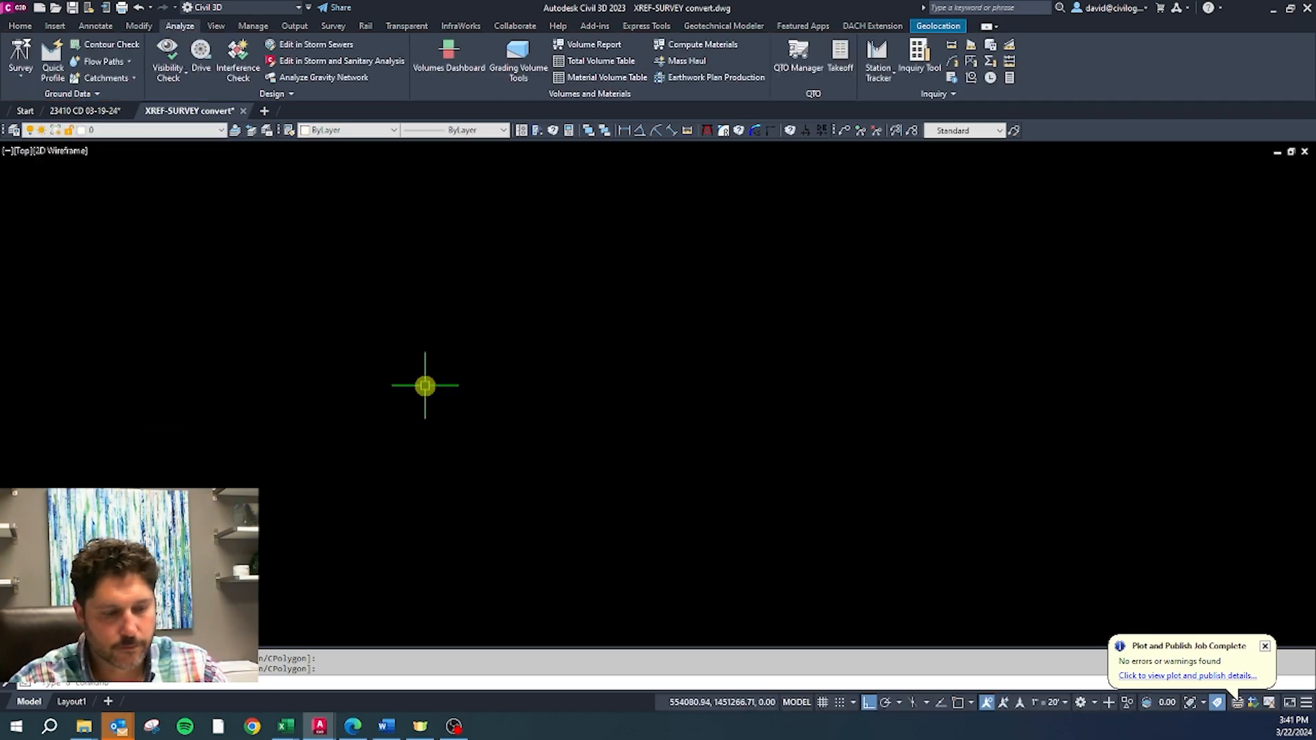
Step: Isolate the converted storm drain objects and select the text of every inlet note across the site
left_click(452, 367)
left_click(457, 346)
scroll(492, 361, "up", 2)
left_click(480, 472)
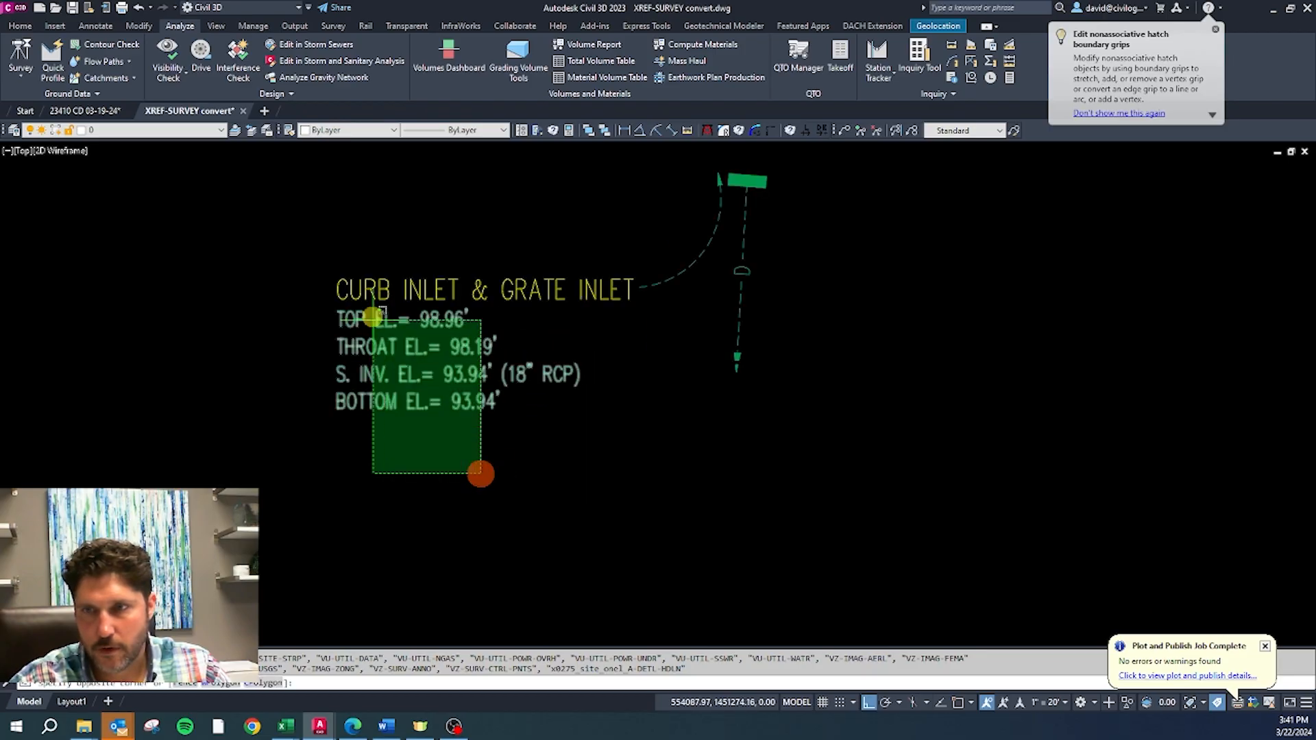
left_click(372, 305)
scroll(434, 369, "down", 7)
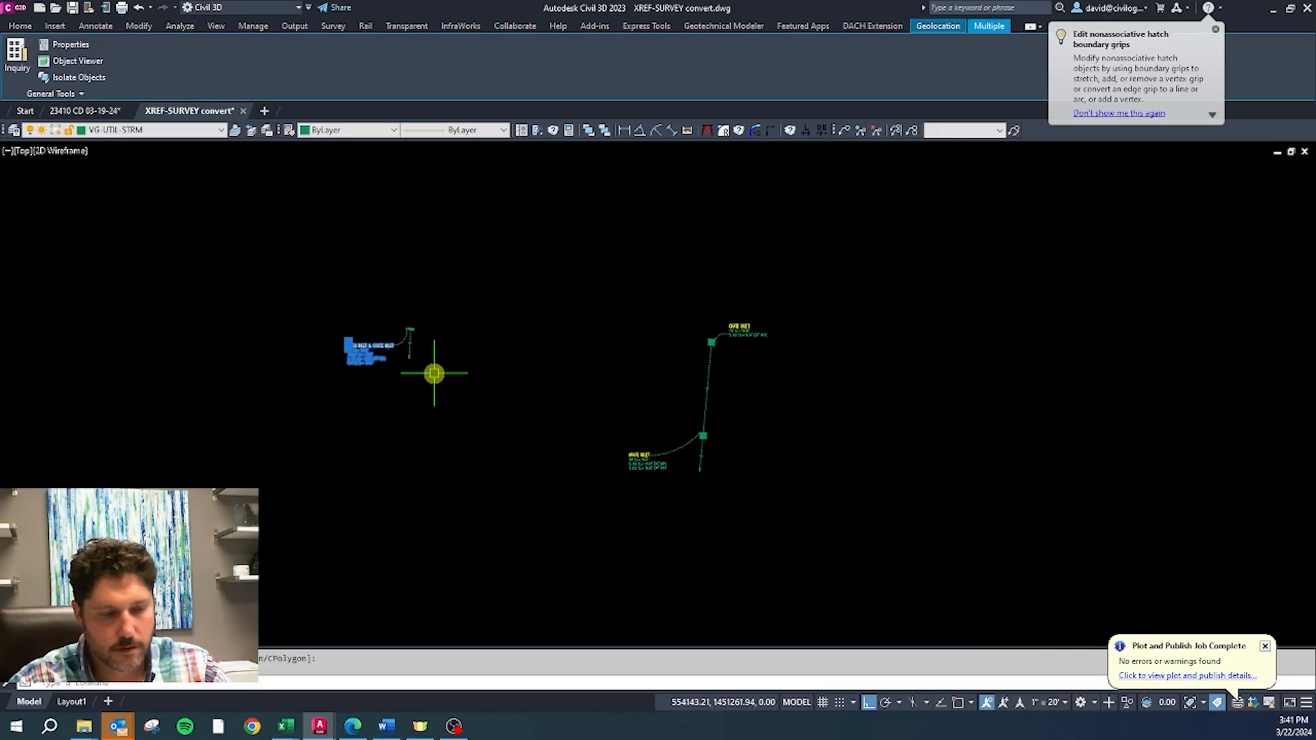
scroll(464, 300, "down", 3)
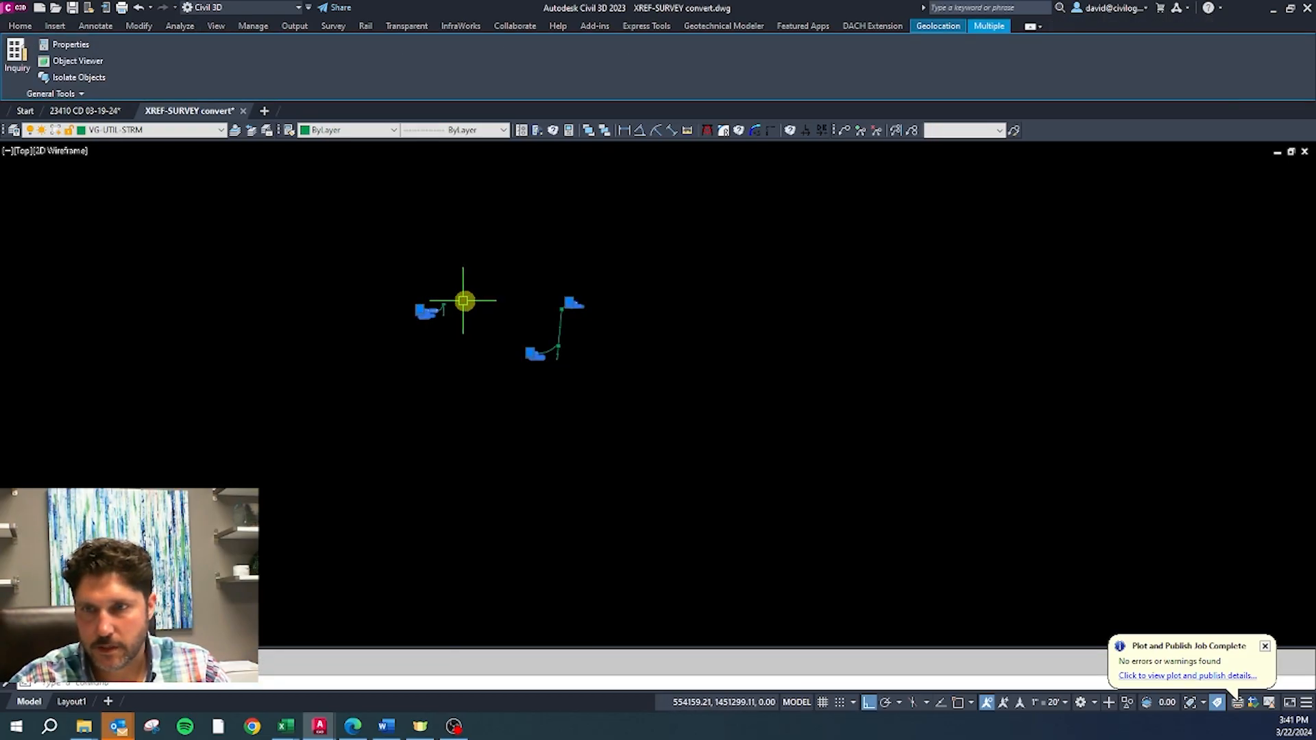
scroll(484, 296, "up", 4)
scroll(473, 371, "down", 3)
scroll(405, 322, "up", 7)
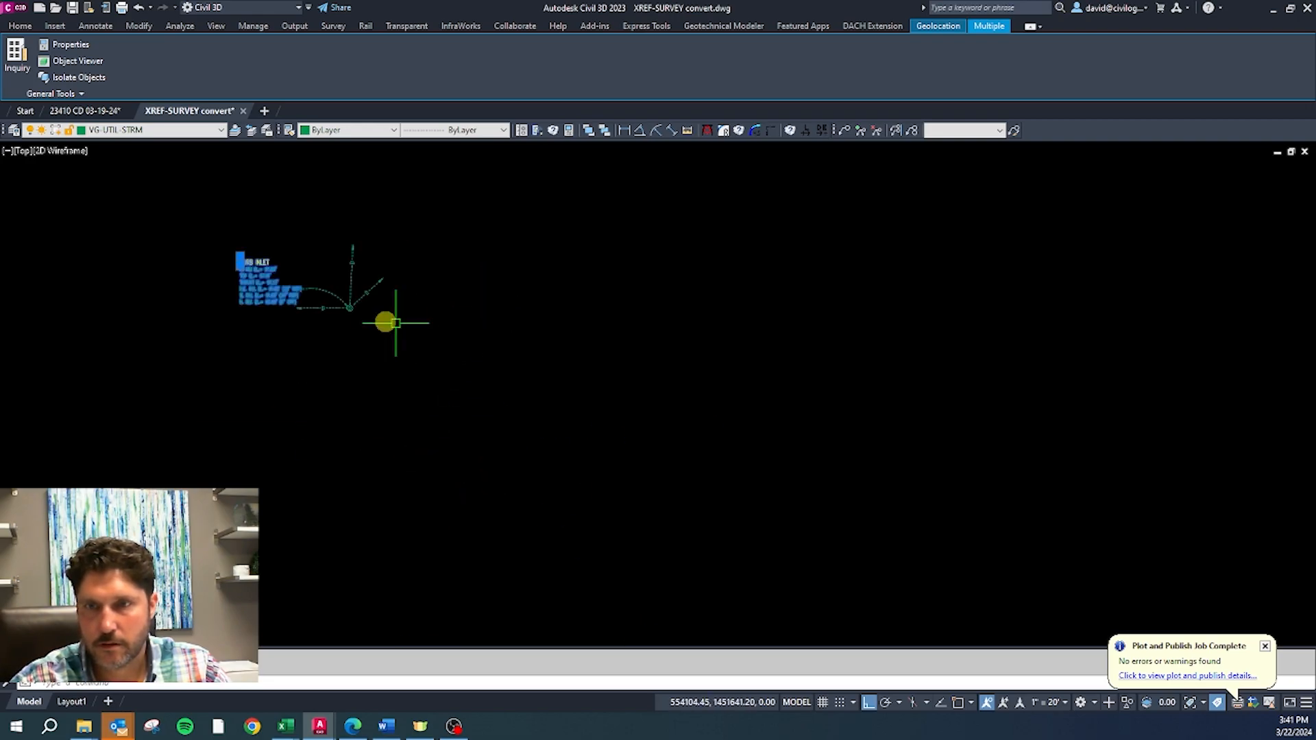
Step: Move the selected inlet note text to the VG-ANN1-STRM layer and bring the hidden layers back
left_click(169, 131)
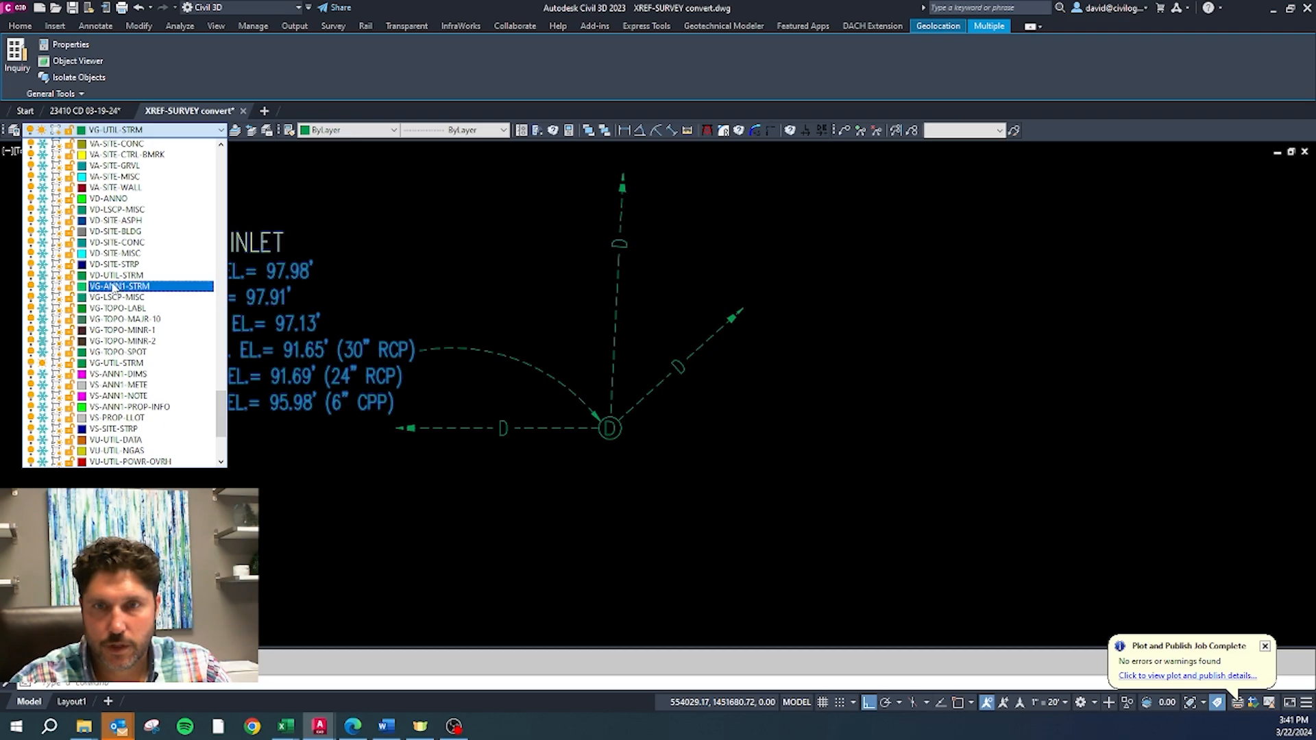
left_click(122, 287)
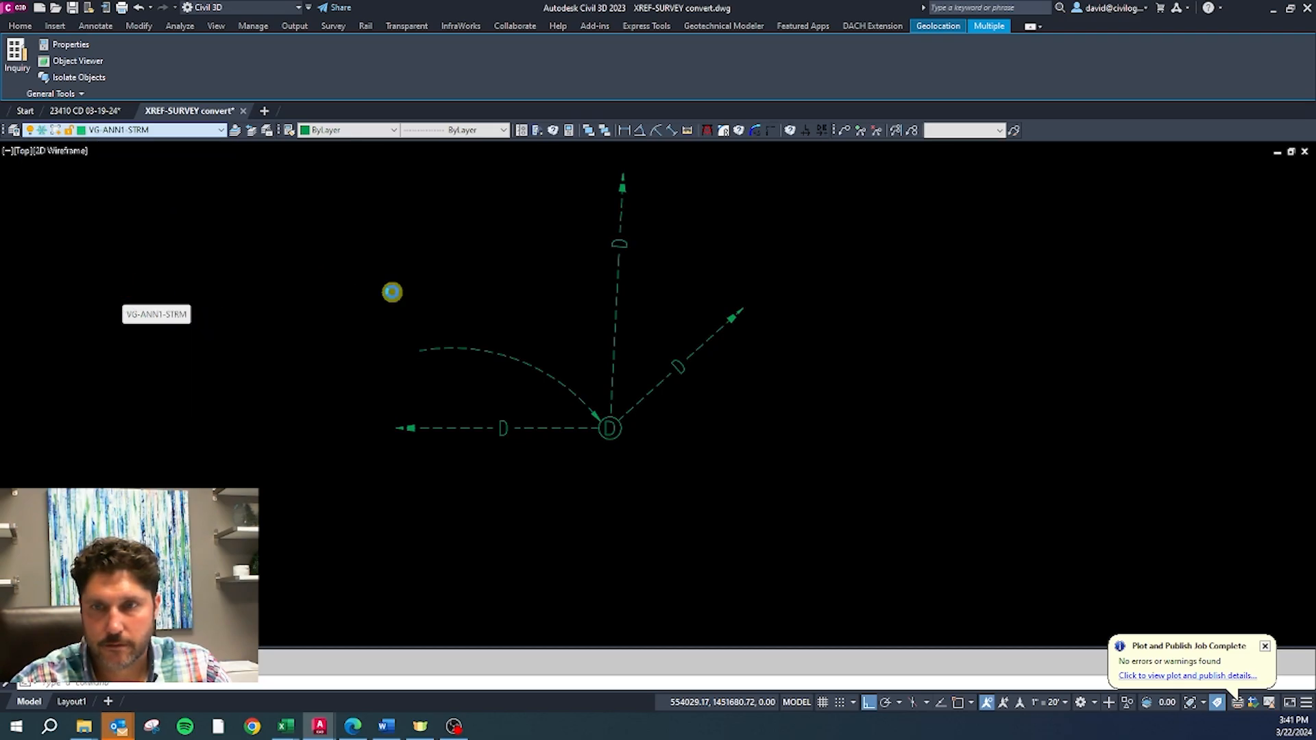
key("Return")
key("Return")
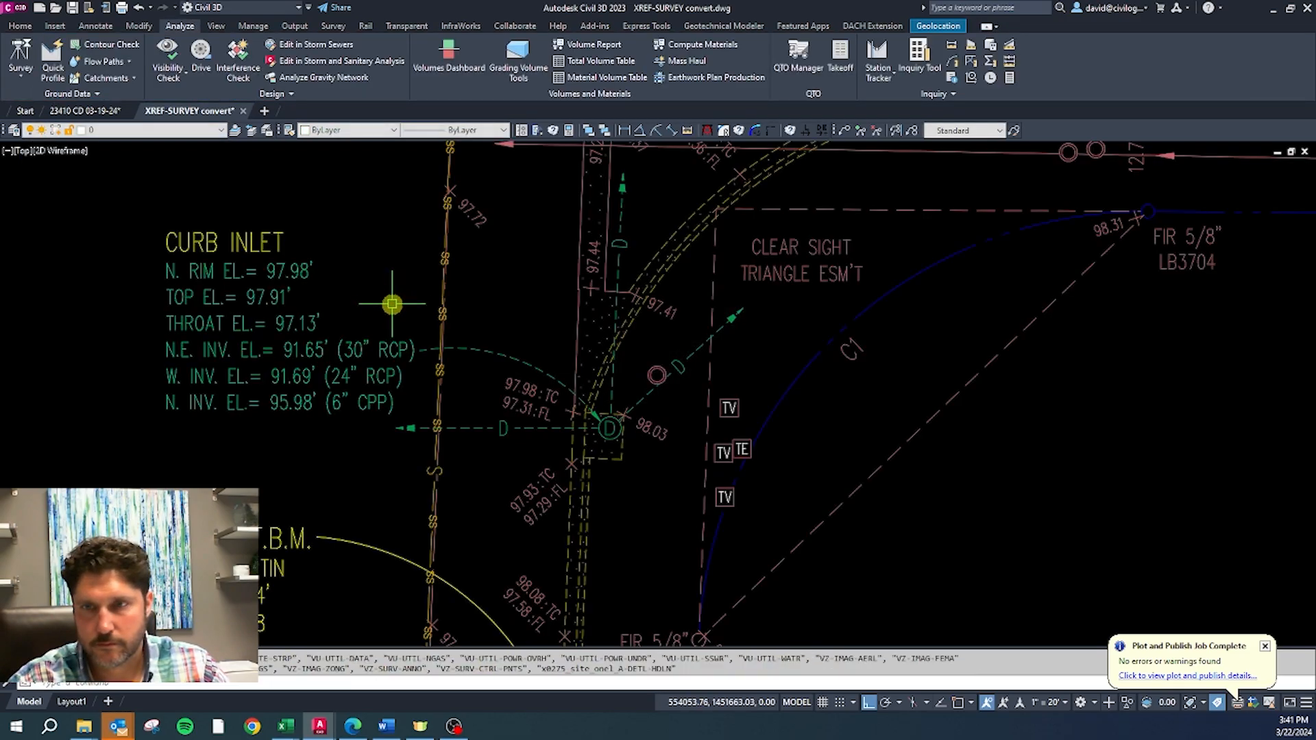
Step: Isolate the layers of the 3' valley curb's edge lines, label and concrete hatch north of the curb inlet
scroll(388, 305, "down", 3)
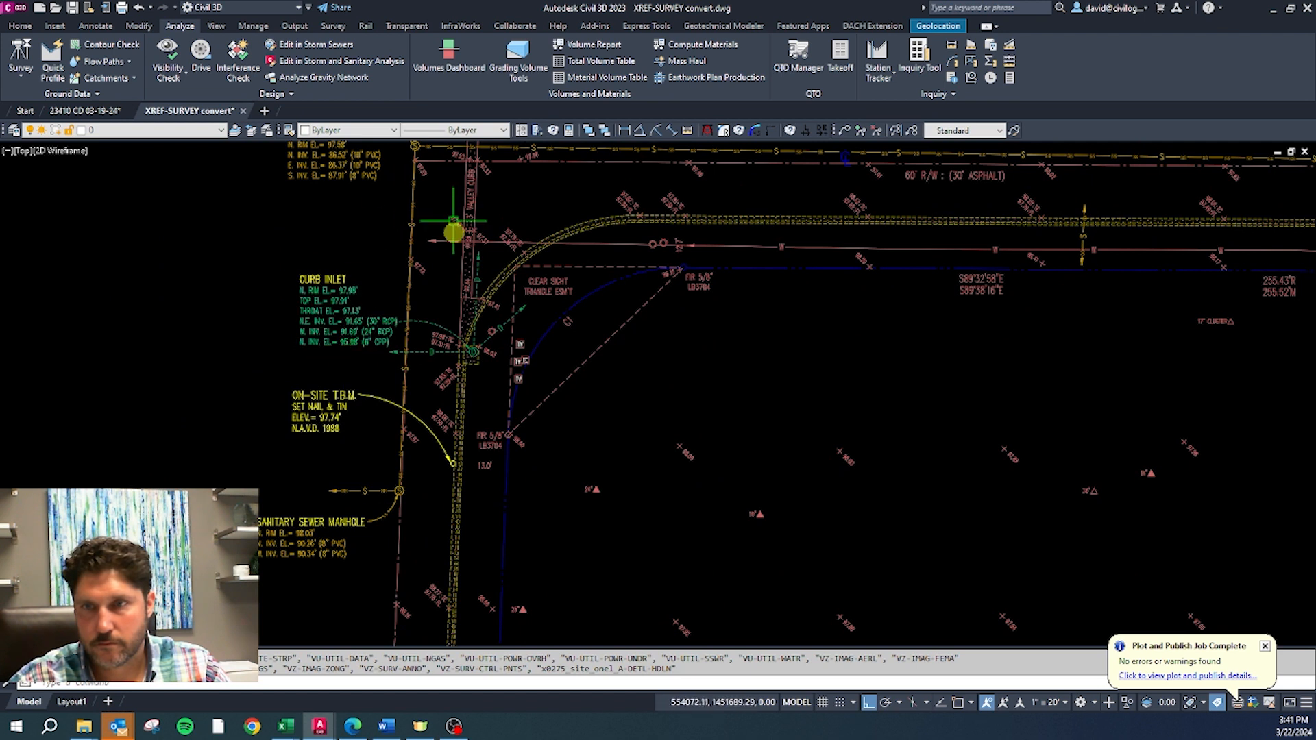
scroll(452, 205, "up", 5)
scroll(477, 323, "down", 4)
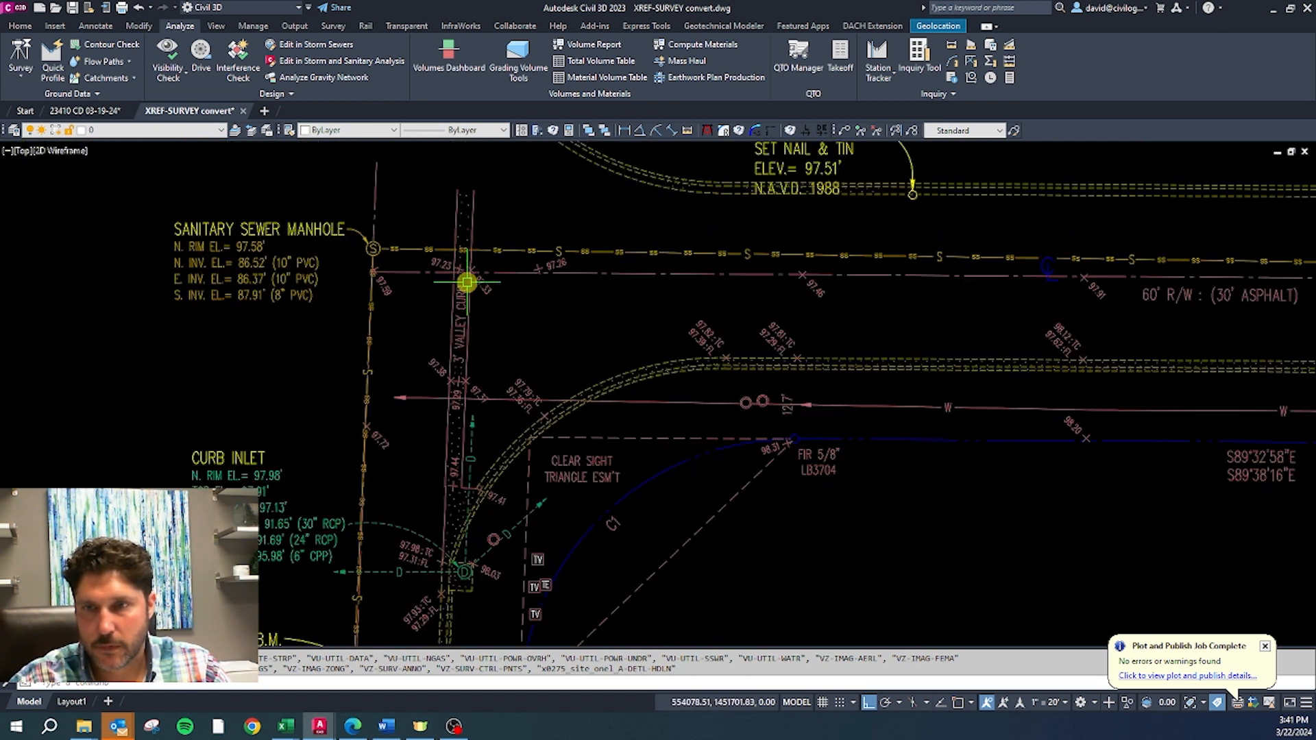
scroll(433, 499, "up", 4)
scroll(464, 379, "down", 2)
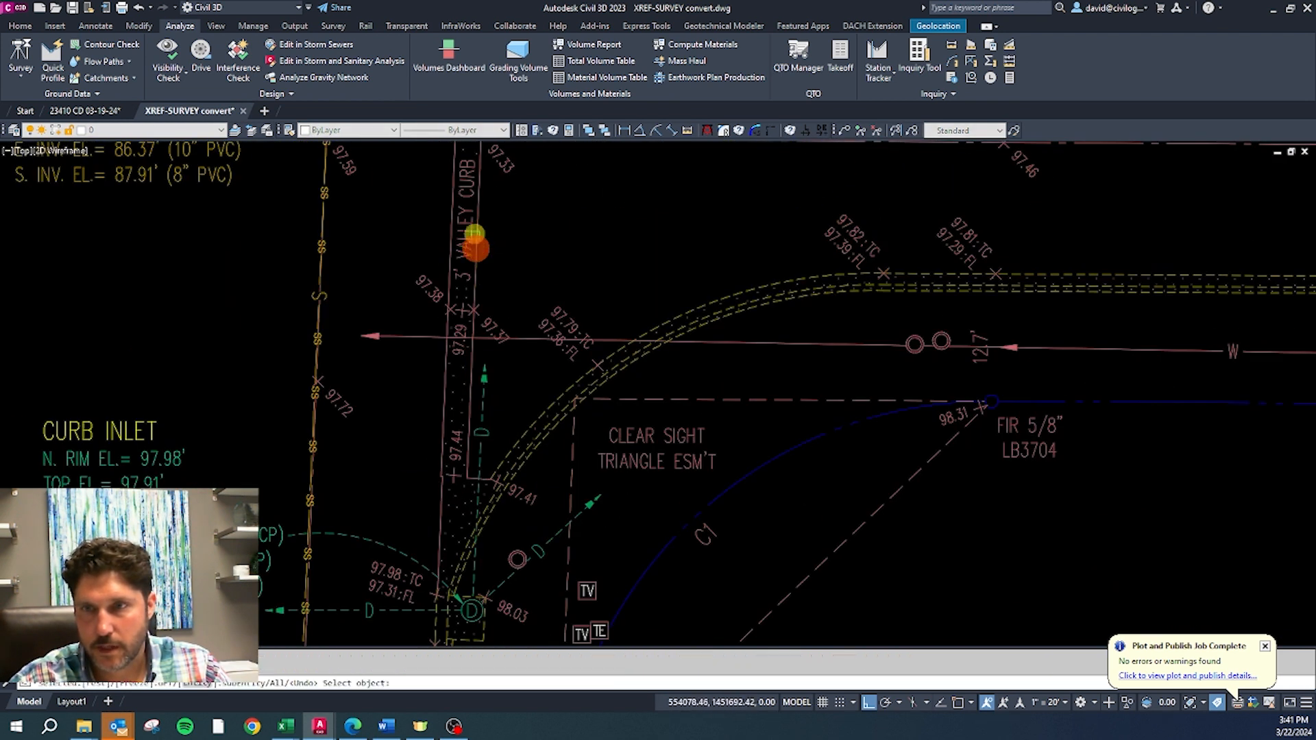
scroll(470, 186, "up", 1)
scroll(452, 220, "down", 1)
scroll(451, 220, "up", 5)
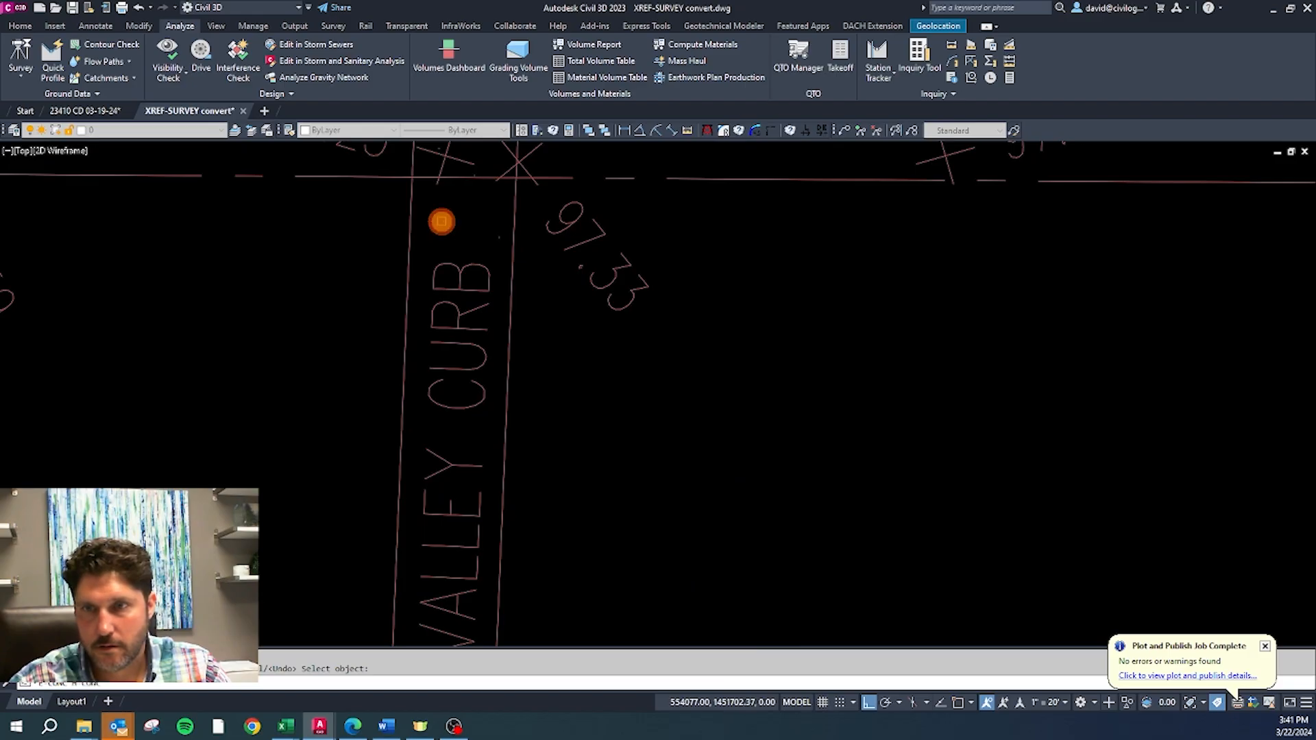
left_click(442, 221)
Step: Select all of the isolated valley curb and concrete objects across the site
scroll(479, 240, "down", 4)
scroll(478, 241, "down", 4)
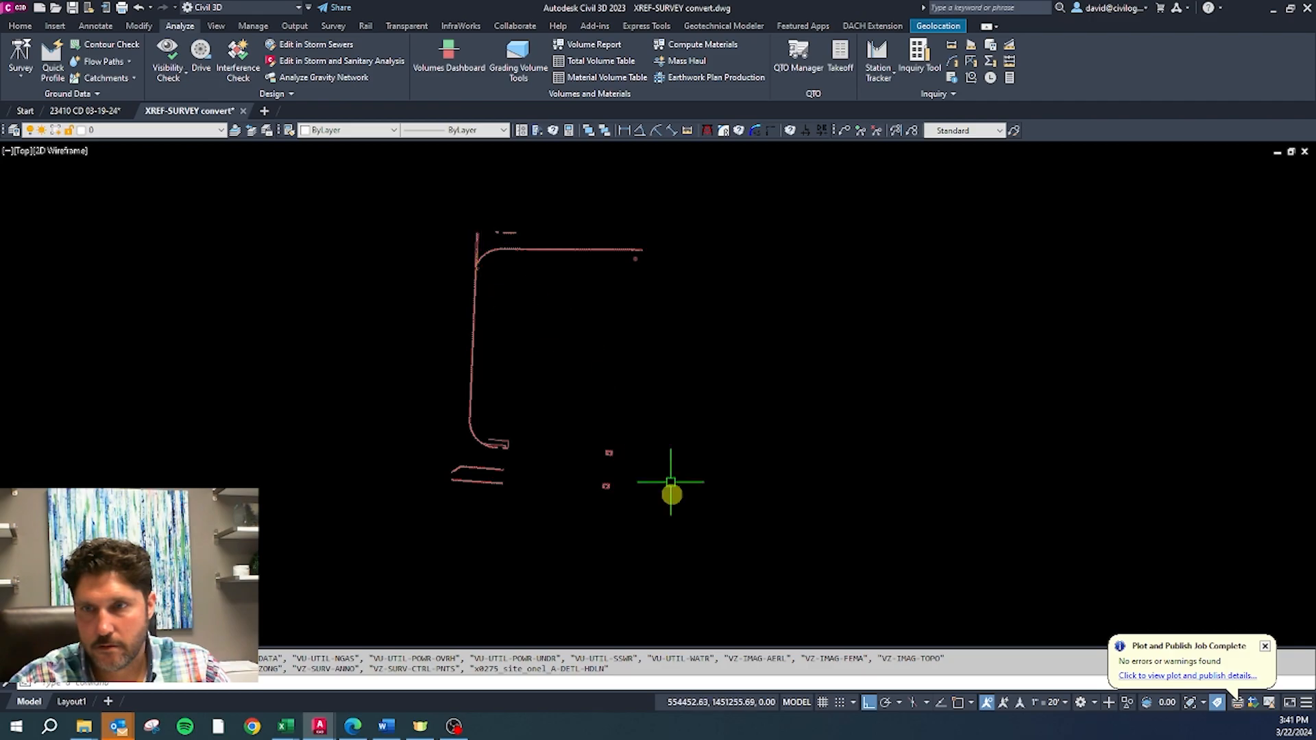
scroll(652, 485, "down", 2)
left_click(662, 491)
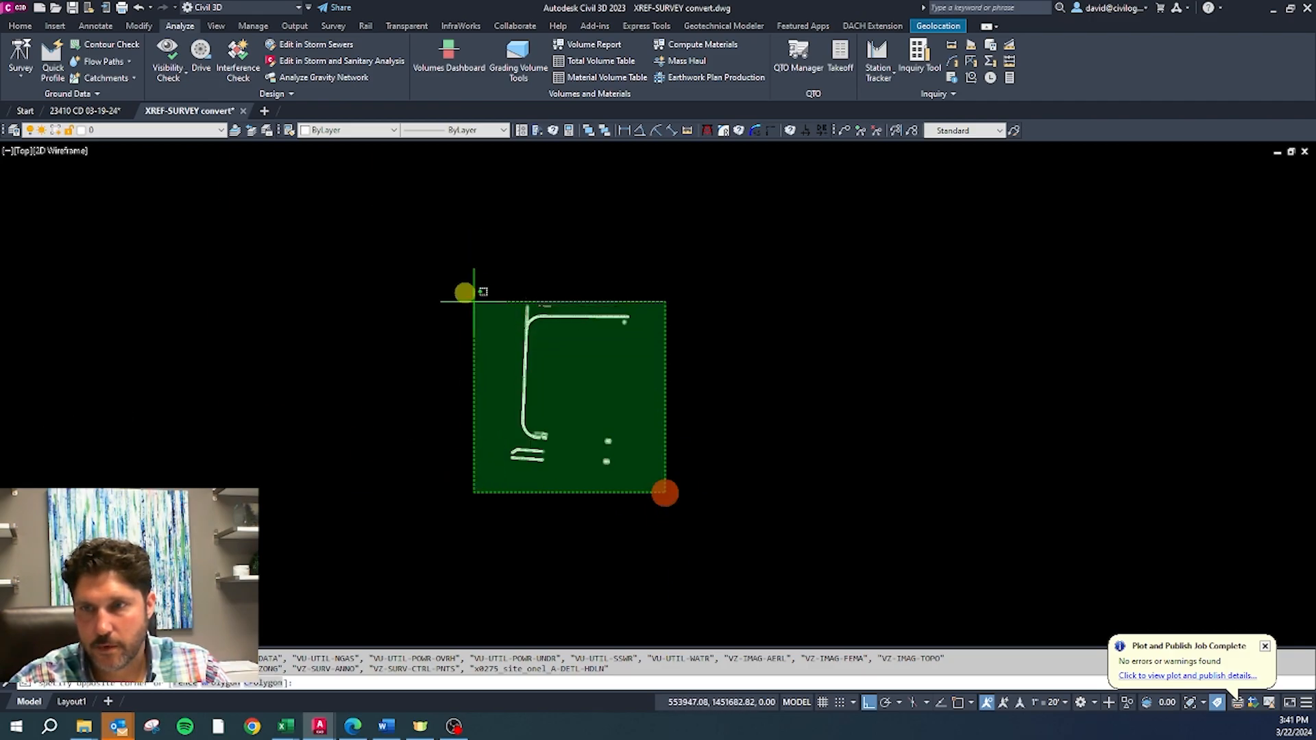
left_click(458, 285)
Step: Move the selected concrete objects to the VA-SITE-CONC layer and bring the hidden layers back
left_click(204, 135)
left_click_drag(218, 170, 212, 401)
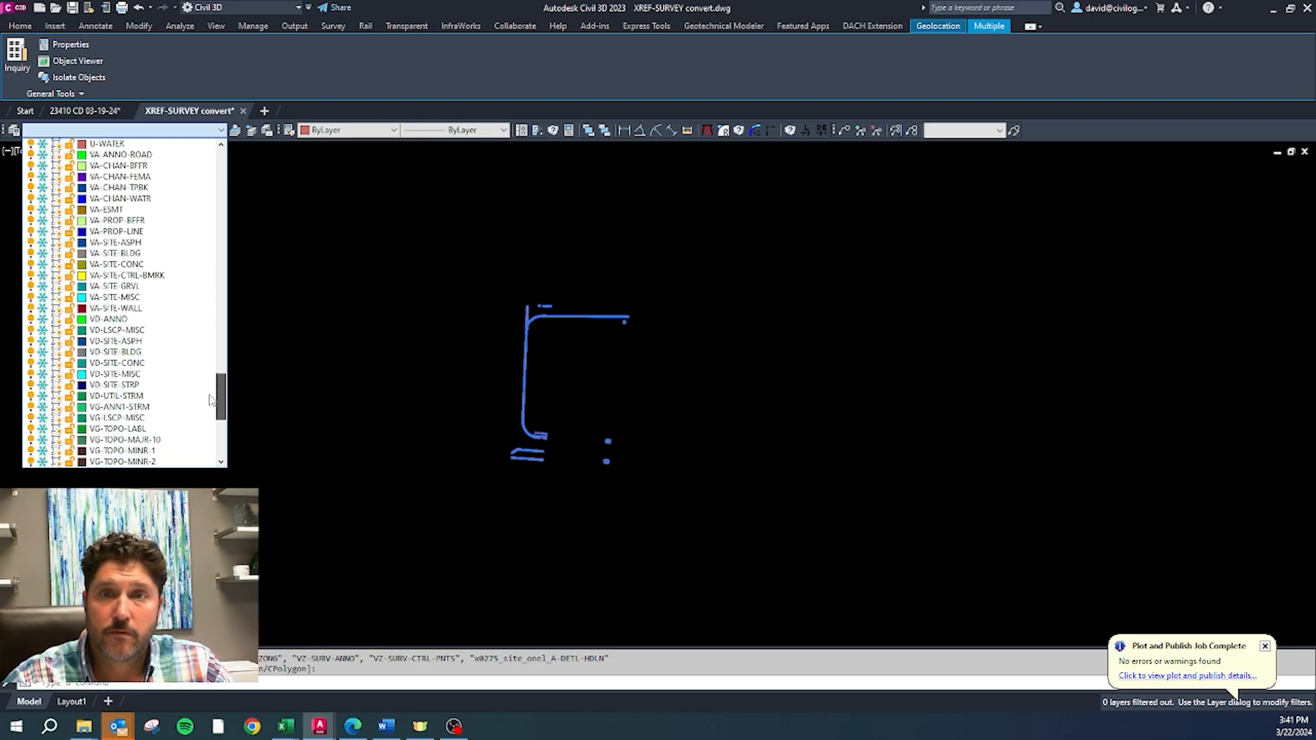
left_click(148, 266)
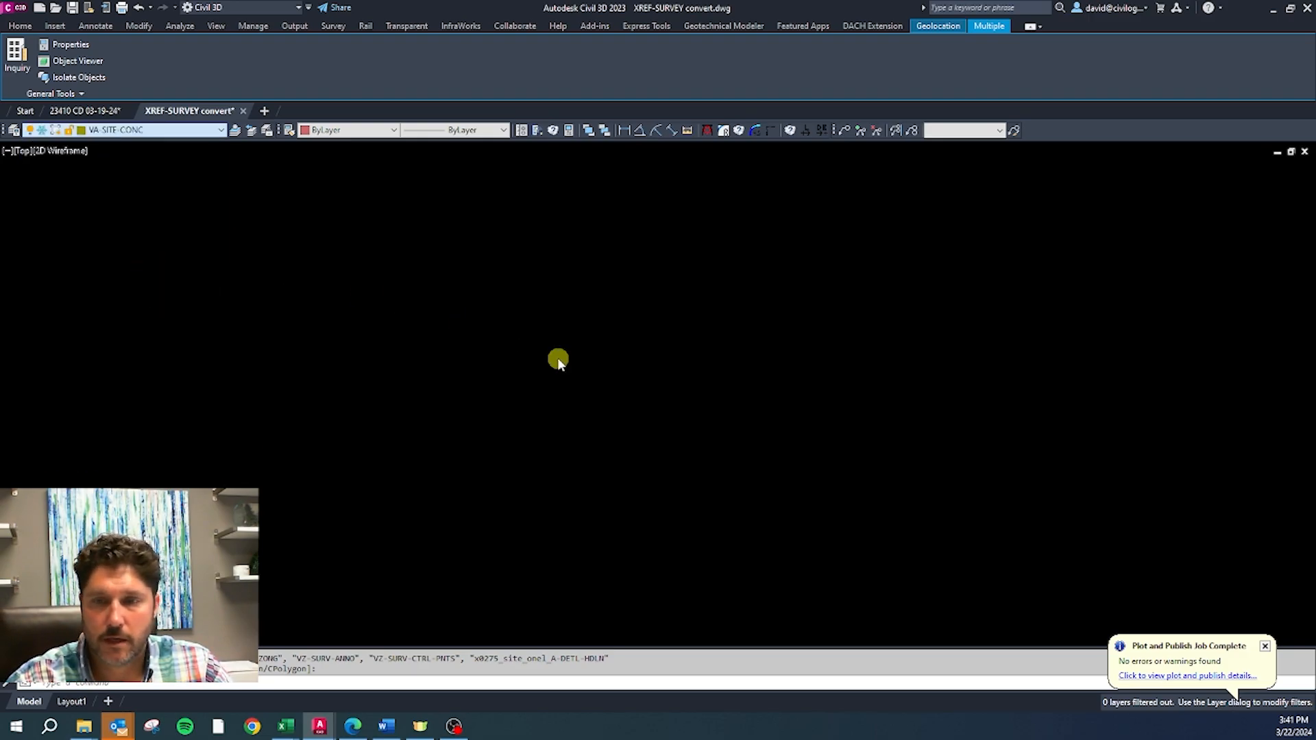
key("Escape")
key("Return")
Step: Isolate the layer of the spot elevation labels and their cross markers inside the lot
scroll(575, 333, "up", 10)
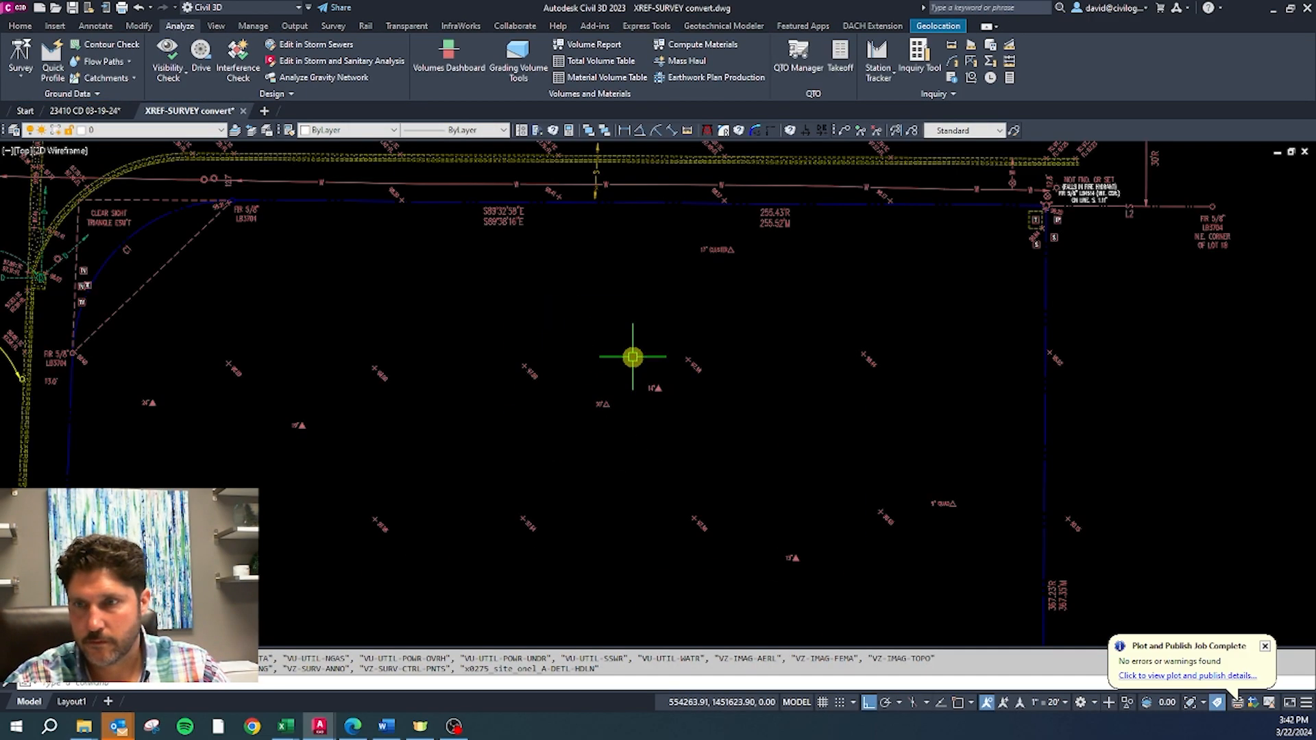
left_click(694, 328)
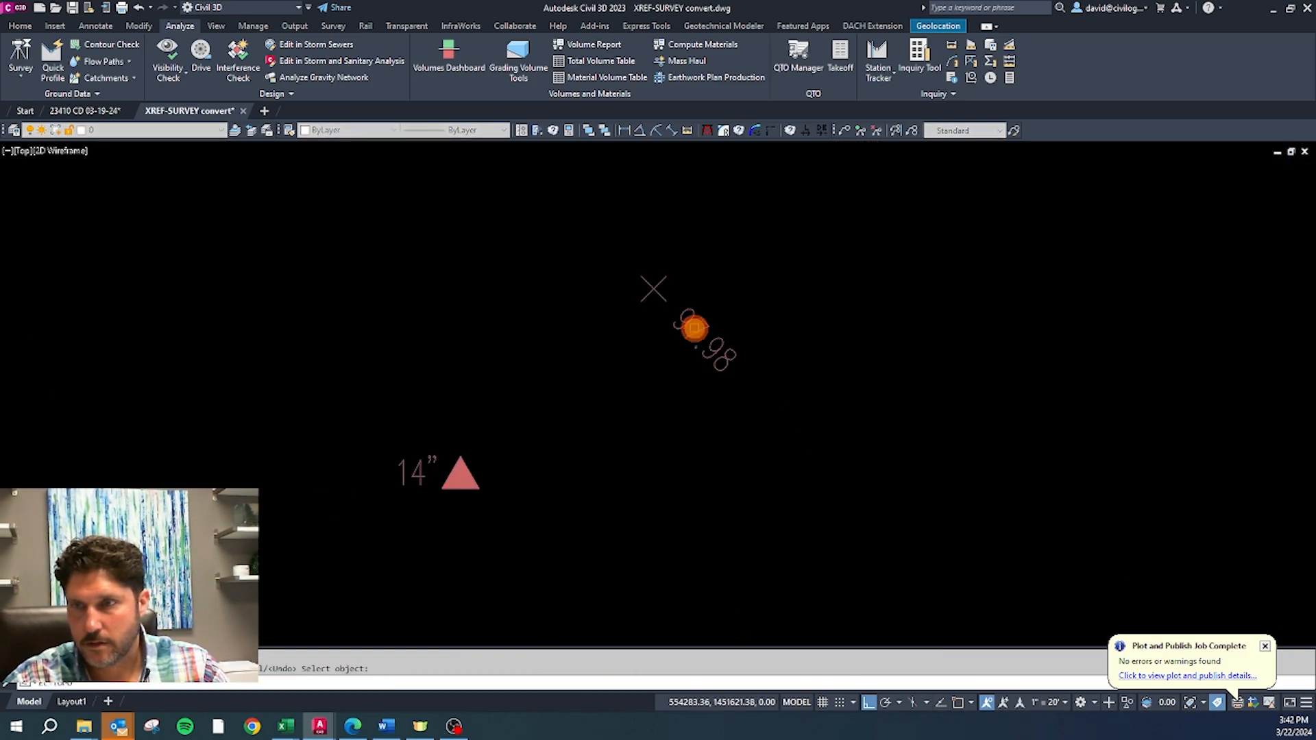
scroll(584, 309, "down", 4)
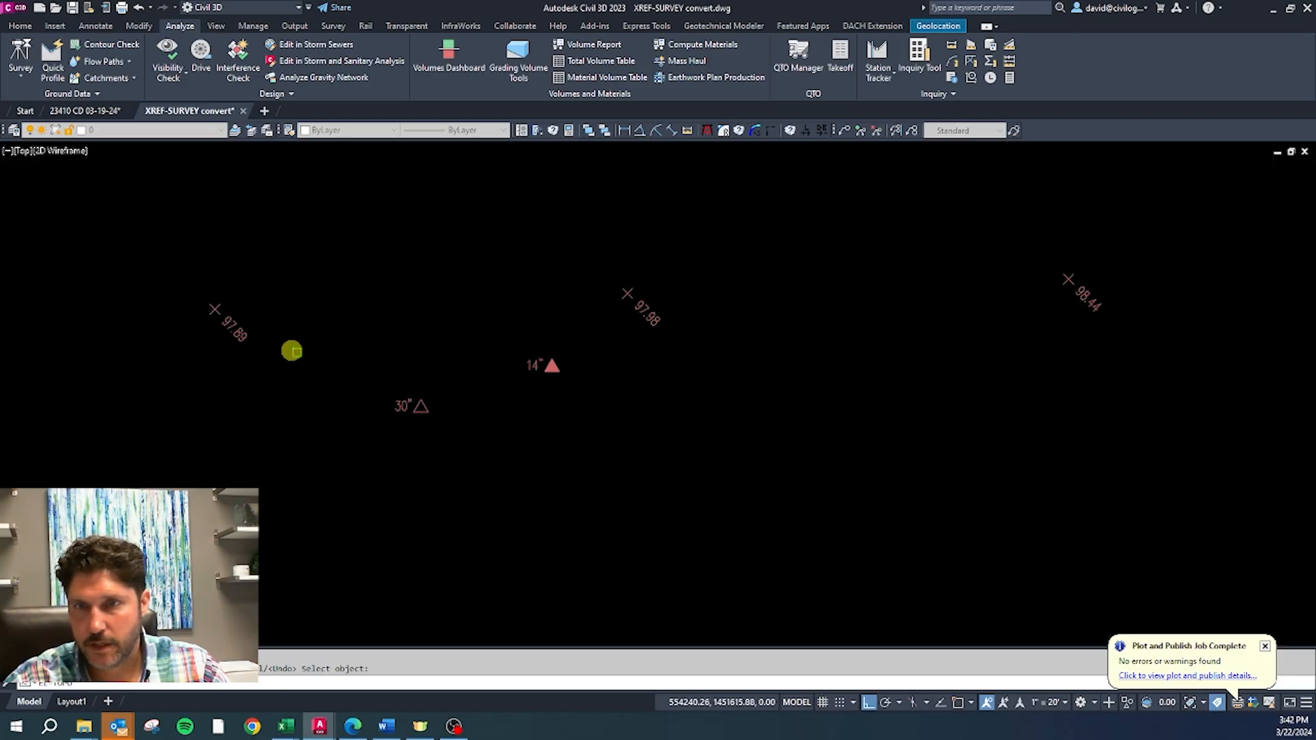
left_click(233, 335)
scroll(501, 296, "down", 5)
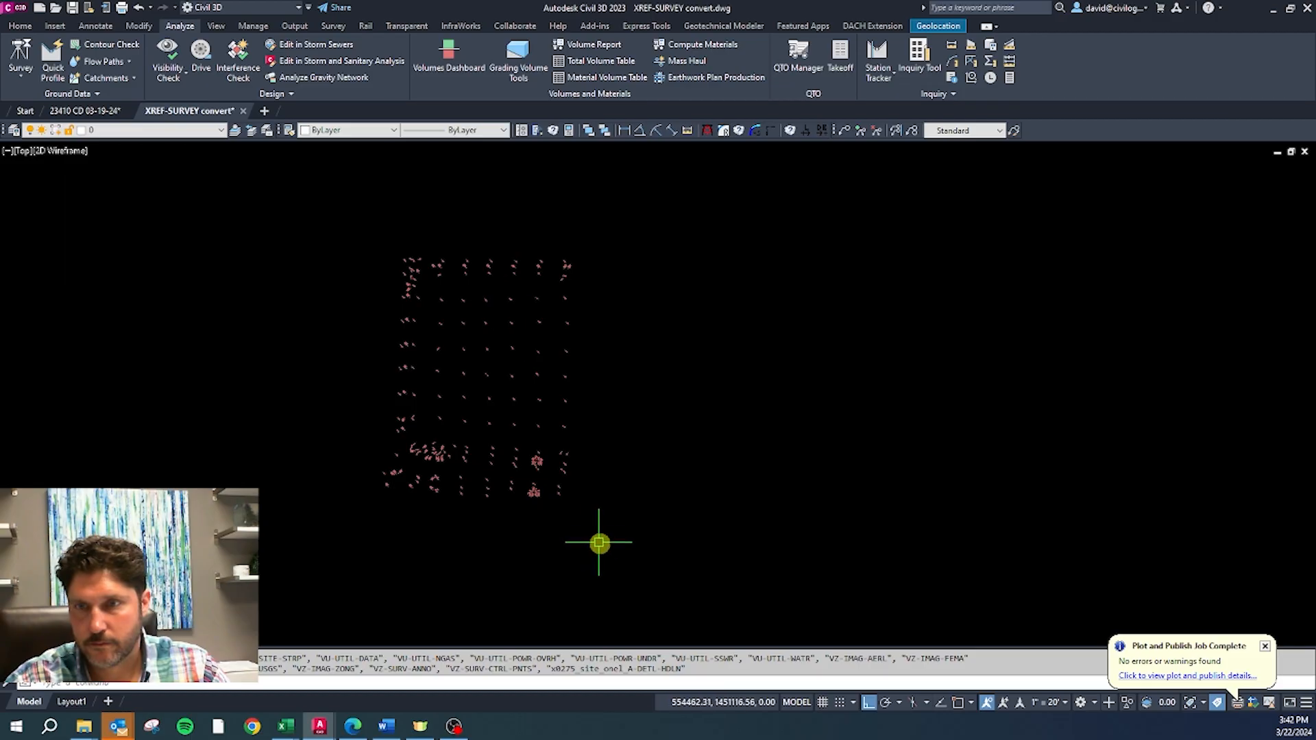
Step: Select all of the isolated spot elevations and cross markers across the site
scroll(487, 437, "up", 5)
scroll(587, 426, "down", 8)
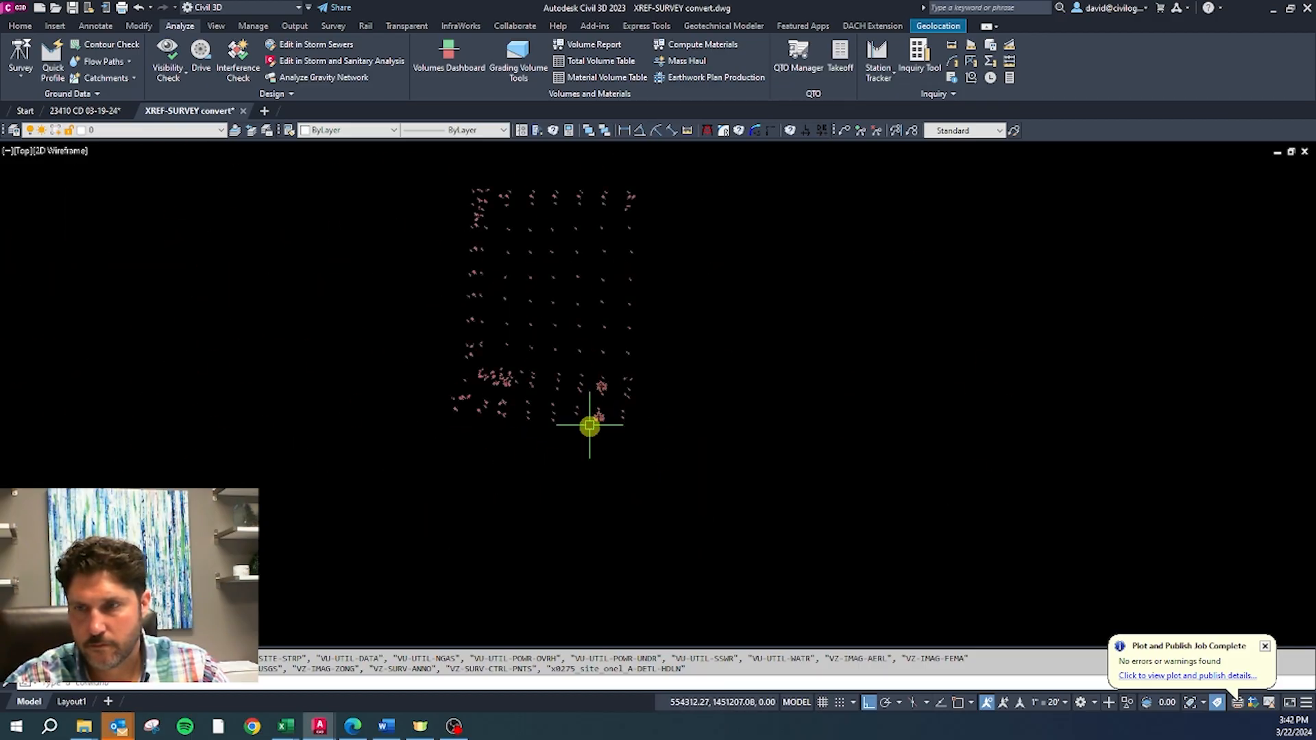
left_click(634, 450)
left_click(517, 329)
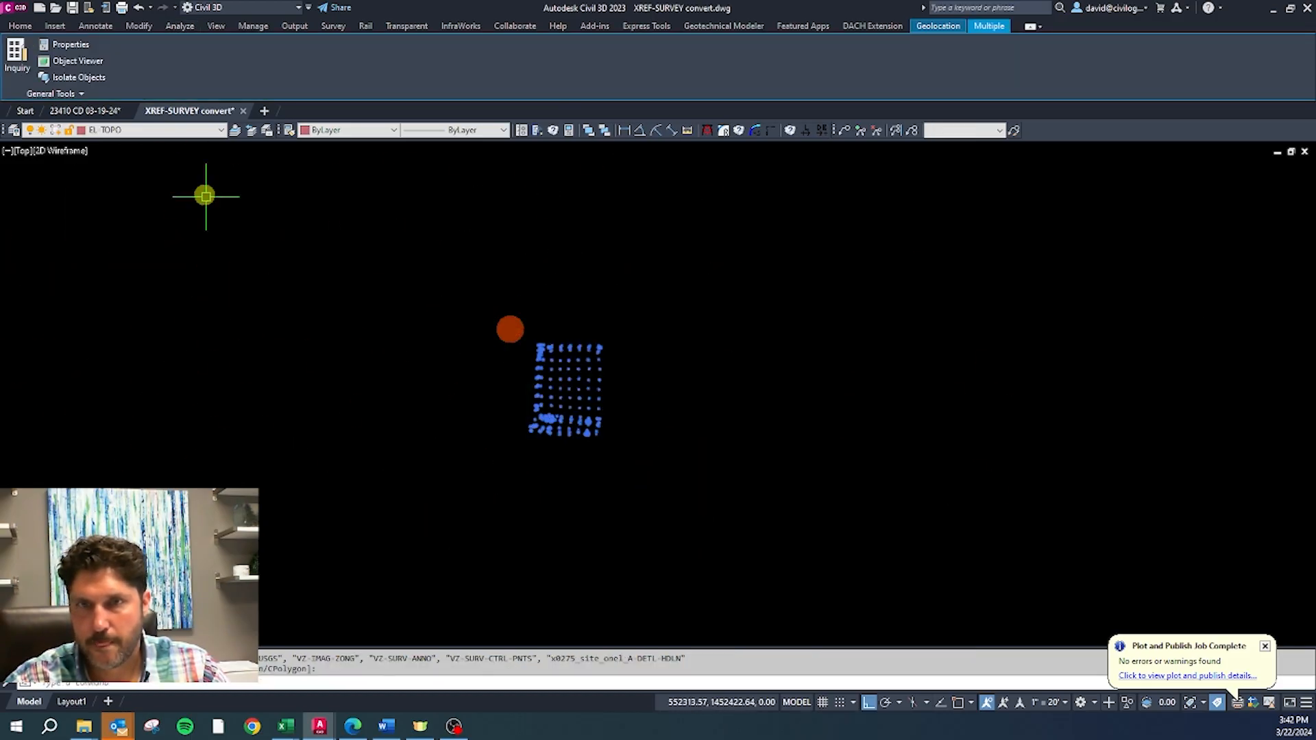
Step: Move the selected spot elevations to the VG-TOPO-SPOT layer and bring the hidden layers back
left_click(183, 129)
scroll(220, 370, "down", 10)
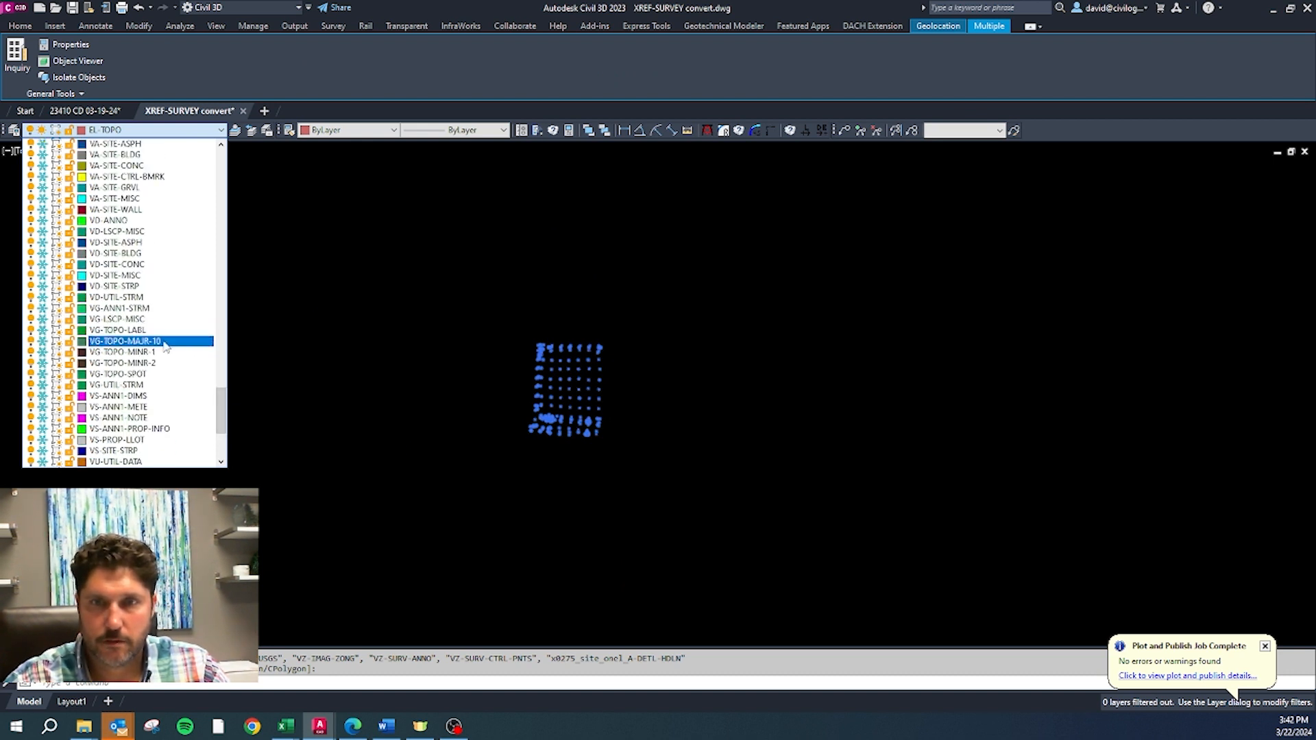
left_click(151, 374)
key("Return")
scroll(452, 406, "up", 8)
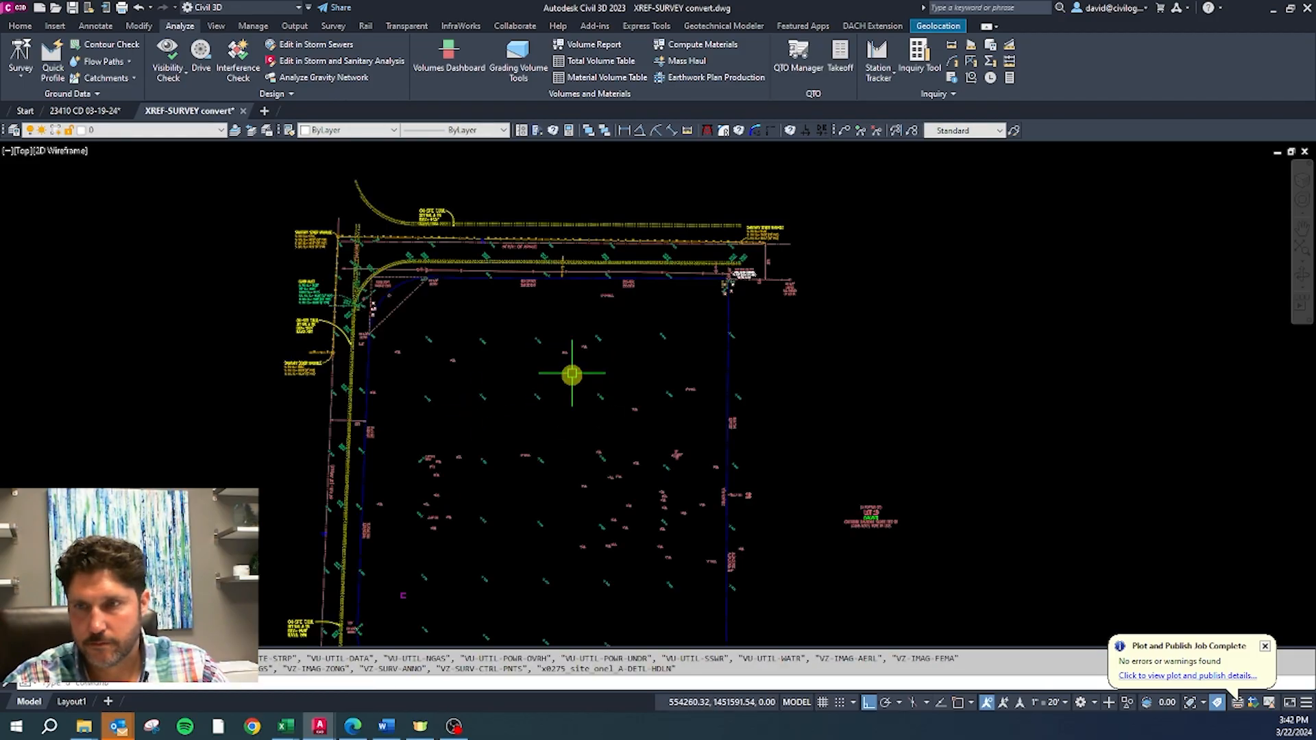
scroll(678, 432, "up", 6)
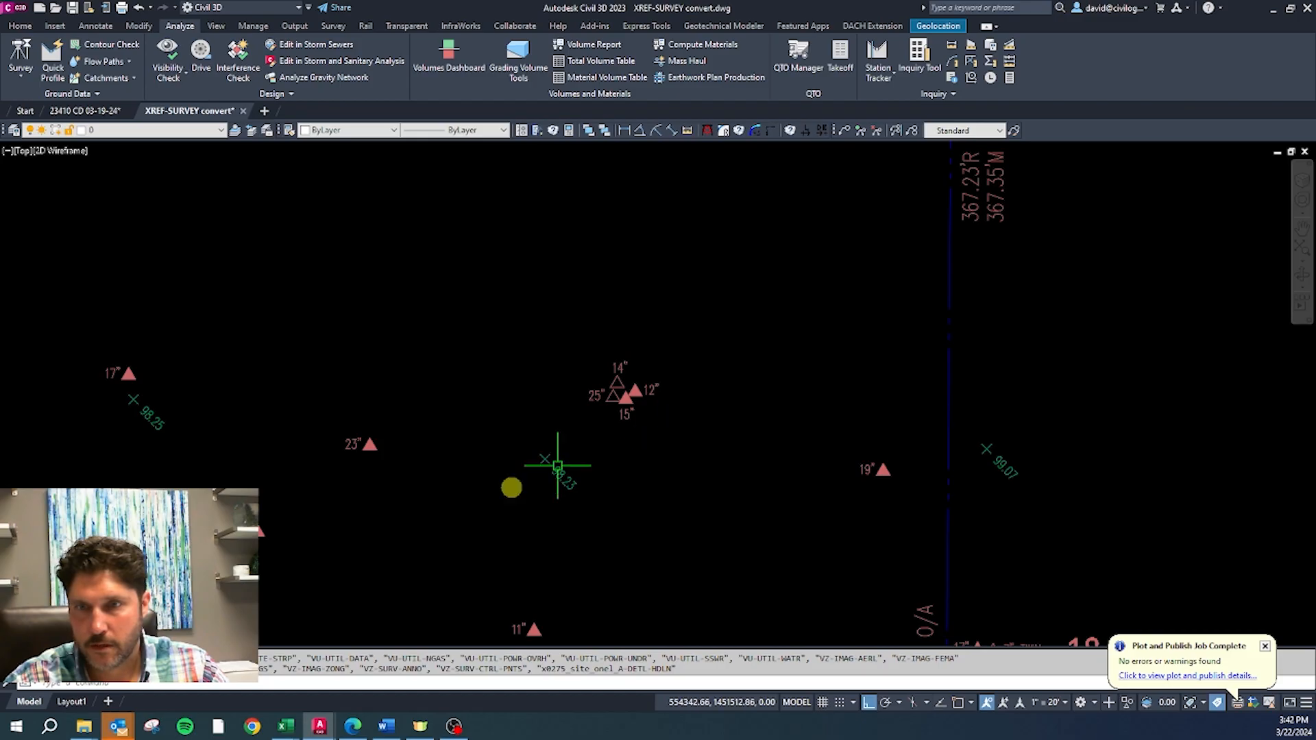
Step: Select all of the triangular tree symbols and their trunk-size labels on the E-TREES layer across the site
scroll(318, 399, "down", 2)
scroll(259, 364, "up", 4)
left_click(259, 364)
key("Escape")
left_click(266, 366)
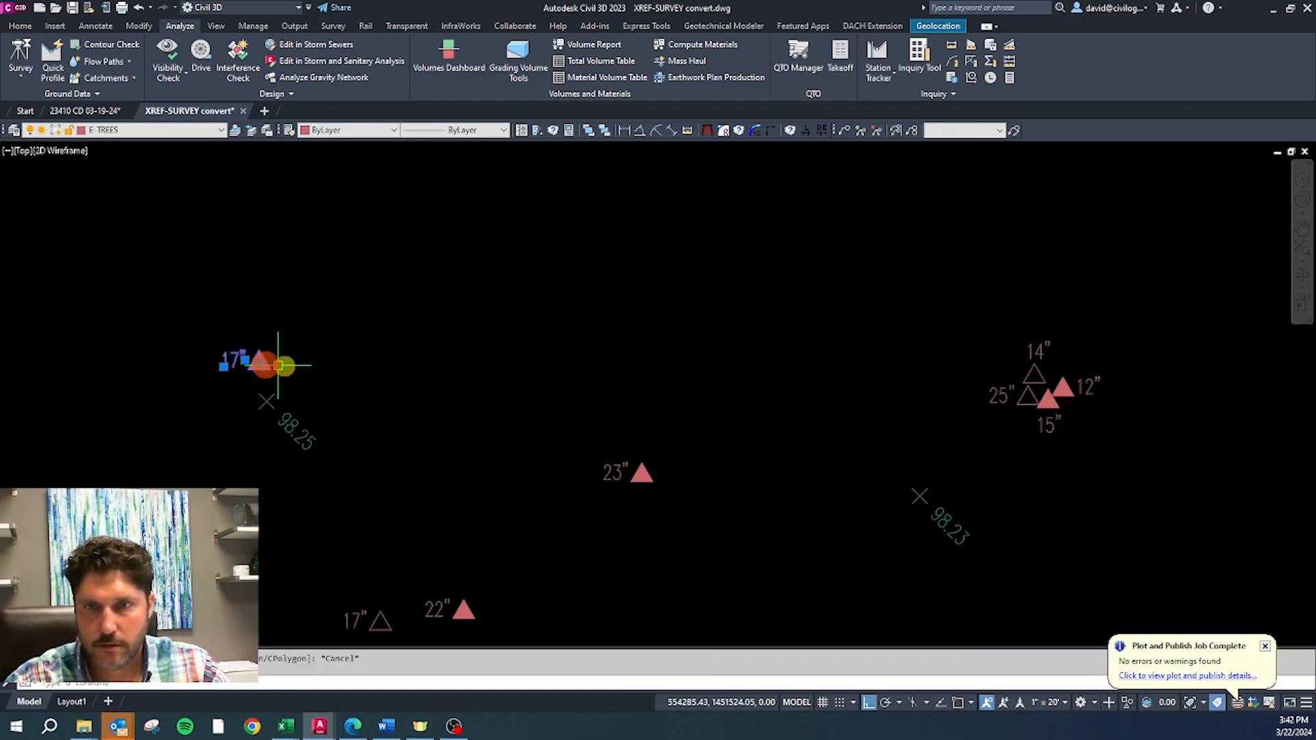
key("Escape")
left_click(261, 354)
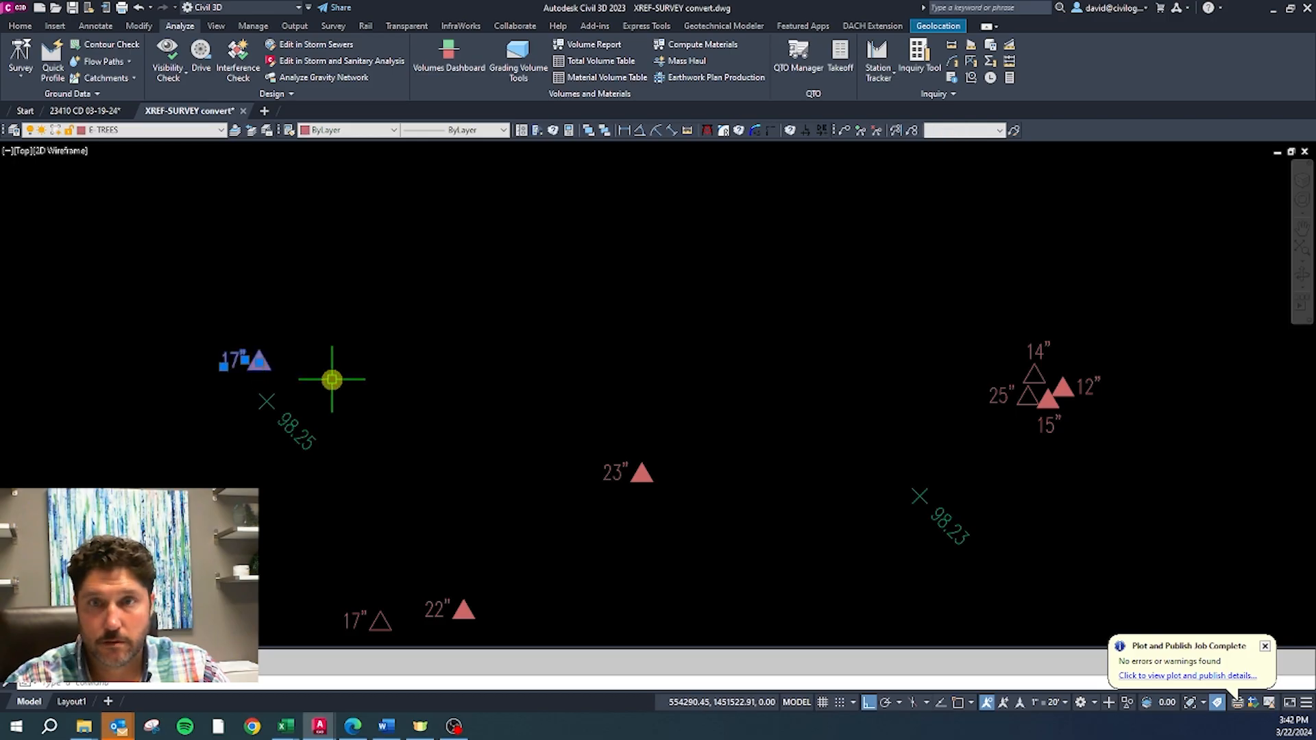
scroll(370, 319, "down", 3)
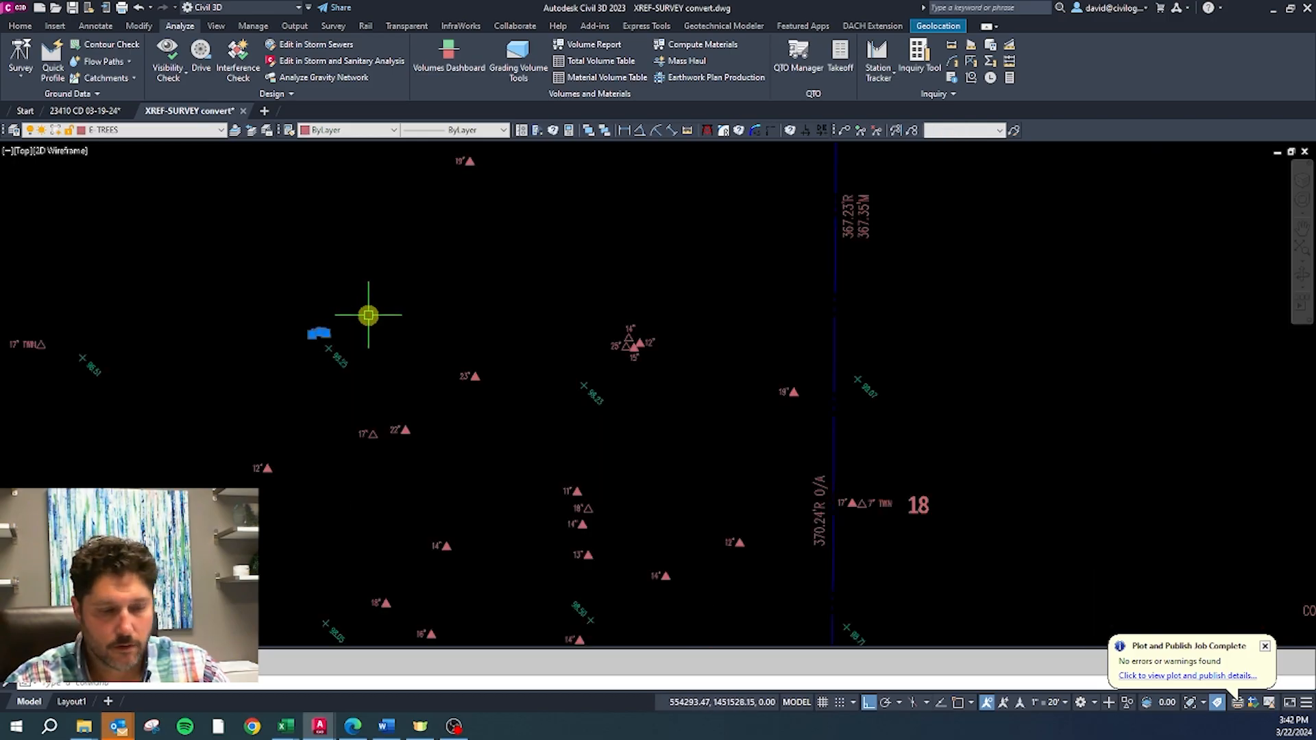
scroll(569, 483, "up", 2)
left_click(606, 531)
left_click(546, 471)
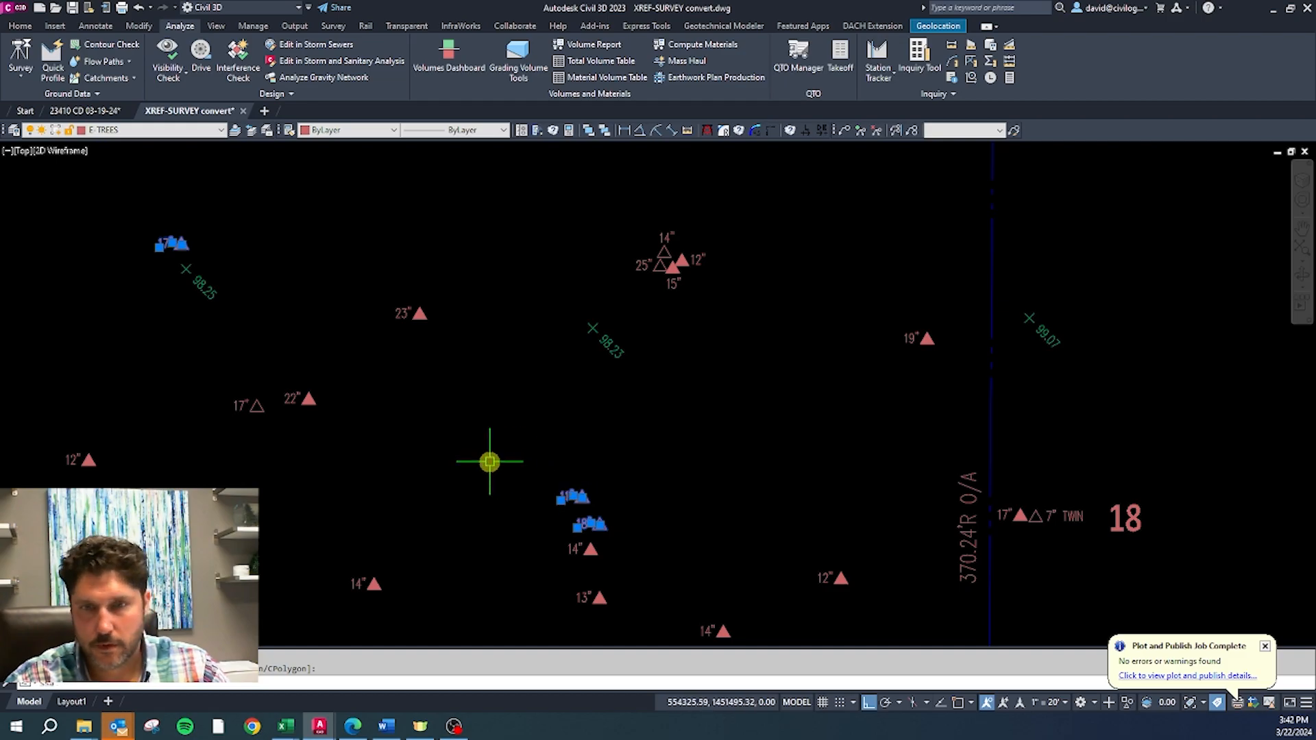
key("Return")
scroll(486, 409, "down", 3)
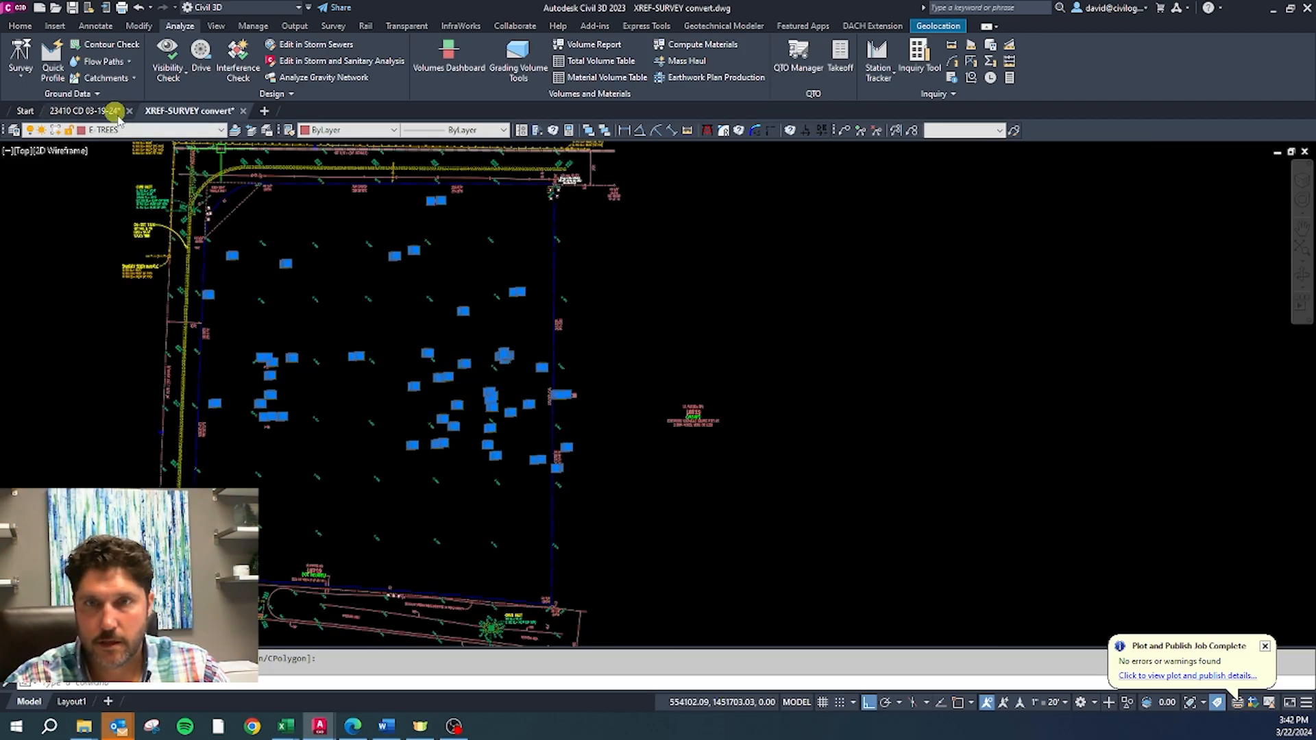
Step: Move the selected tree symbols and labels to the VG-LSCP-MISC layer
left_click(116, 129)
scroll(221, 346, "down", 5)
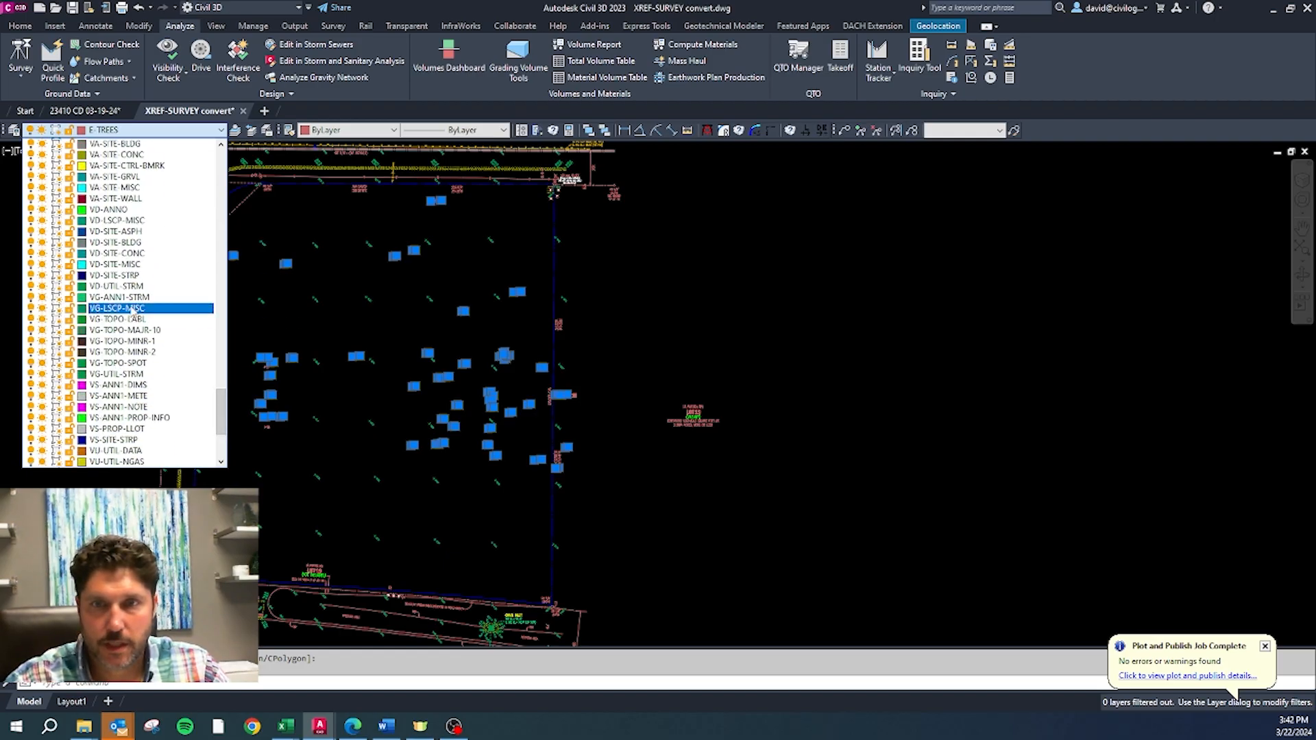
left_click(132, 309)
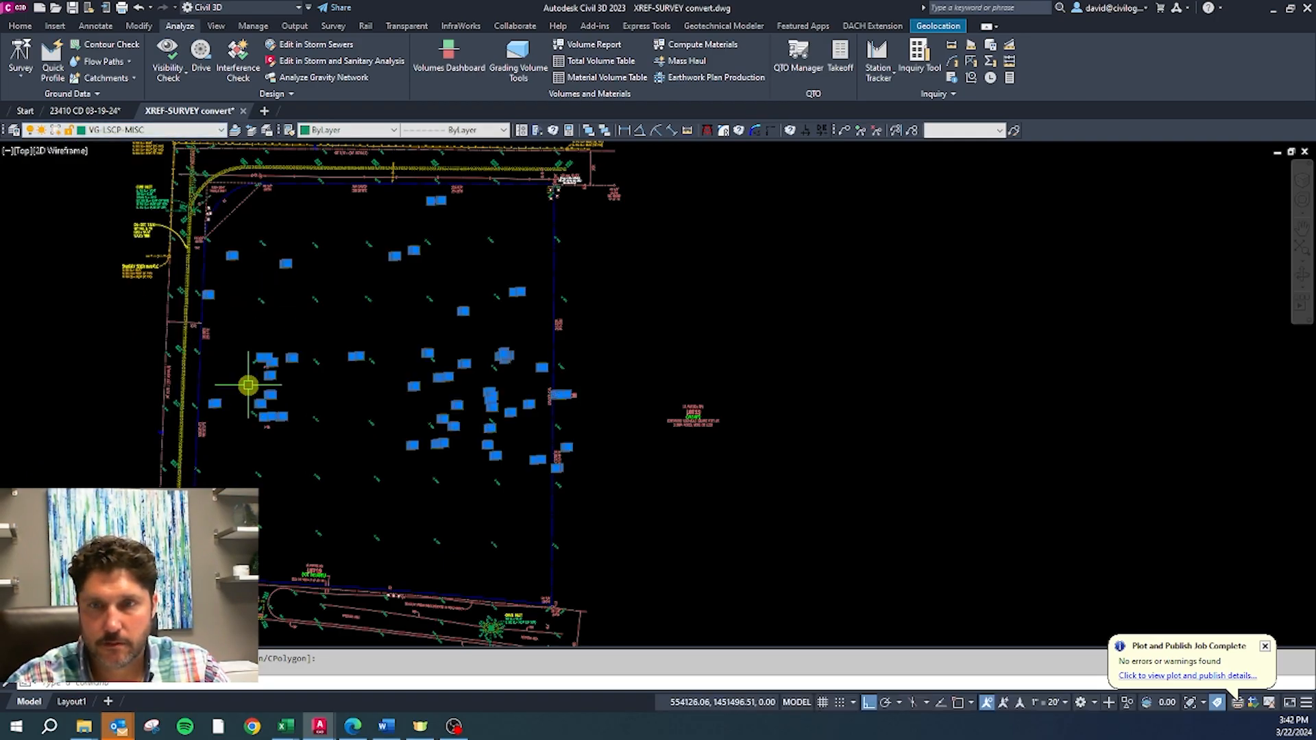
key("Escape")
Step: Isolate the layer of the boundary bearing labels along the lot's west line
scroll(193, 429, "up", 5)
scroll(194, 430, "up", 4)
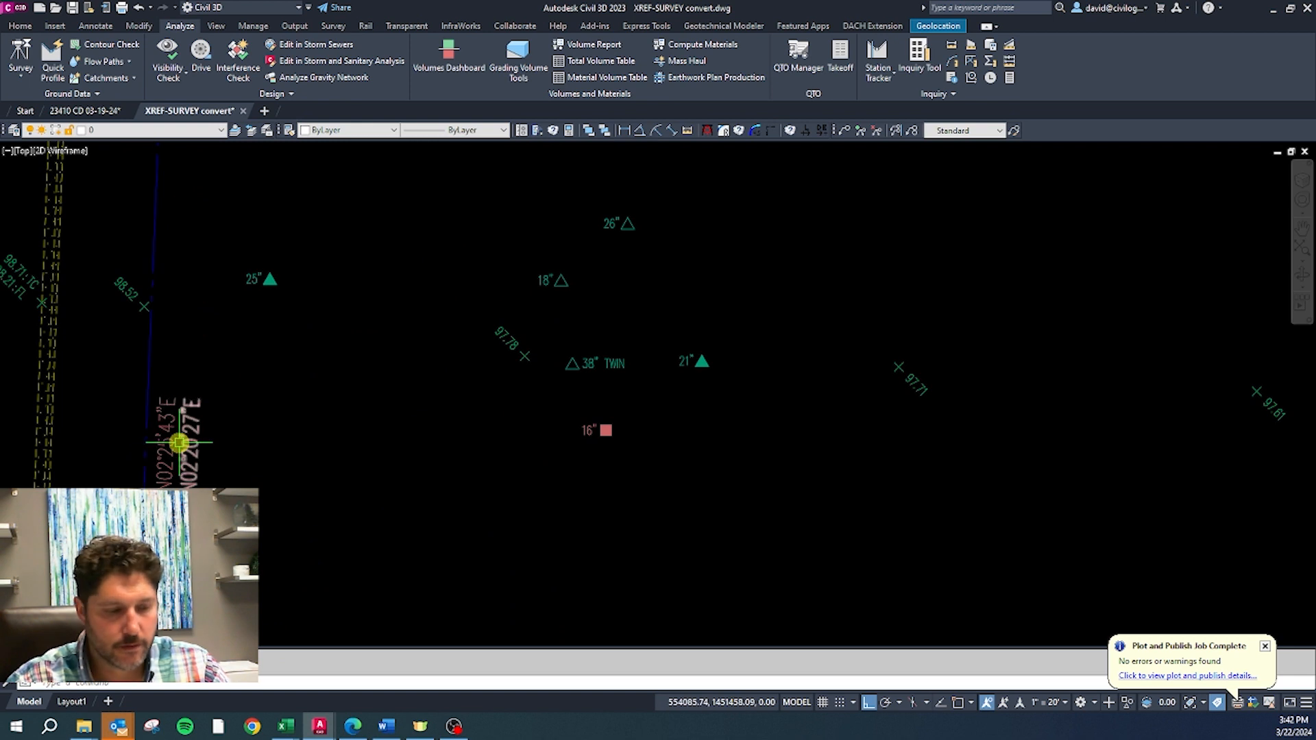
left_click(174, 445)
right_click(183, 441)
scroll(357, 358, "down", 5)
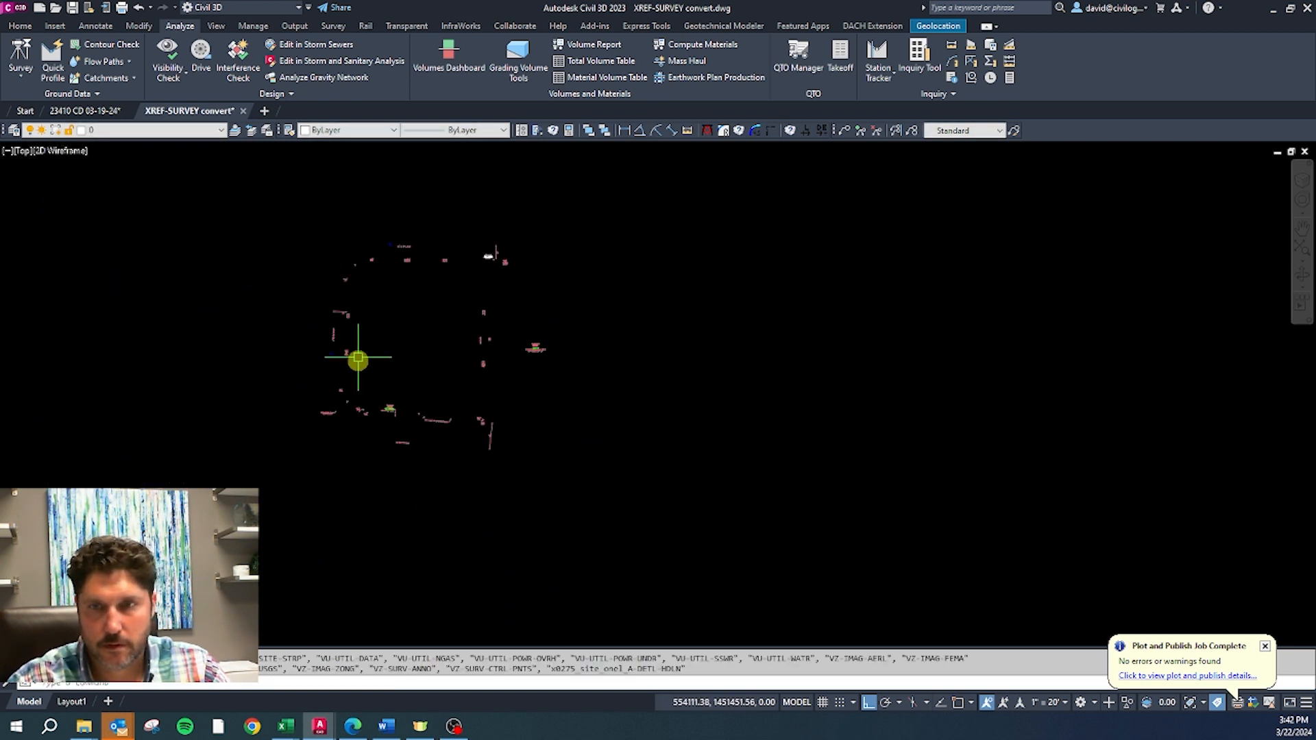
Step: Select the distance and bearing labels along the lot's west boundary
scroll(352, 370, "up", 8)
left_click(322, 306)
scroll(411, 241, "down", 2)
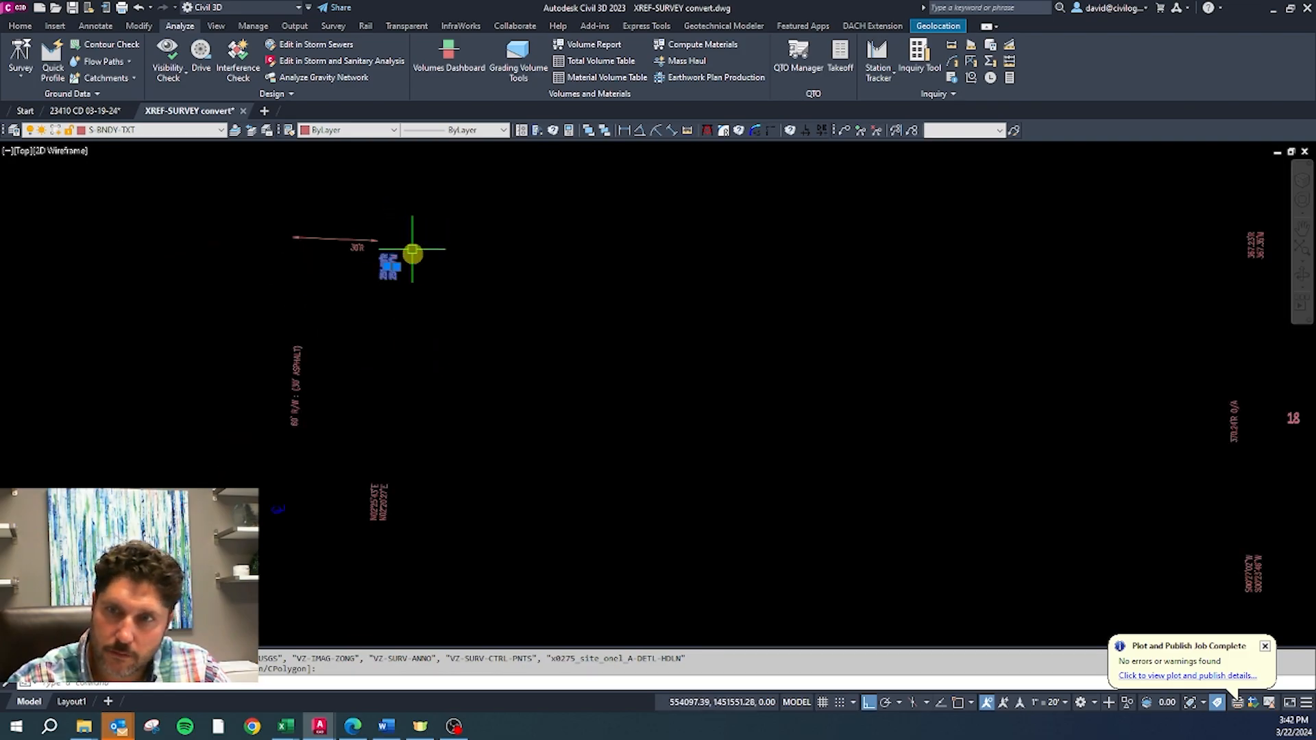
scroll(399, 513, "up", 1)
left_click(395, 520)
left_click(327, 478)
scroll(347, 376, "down", 3)
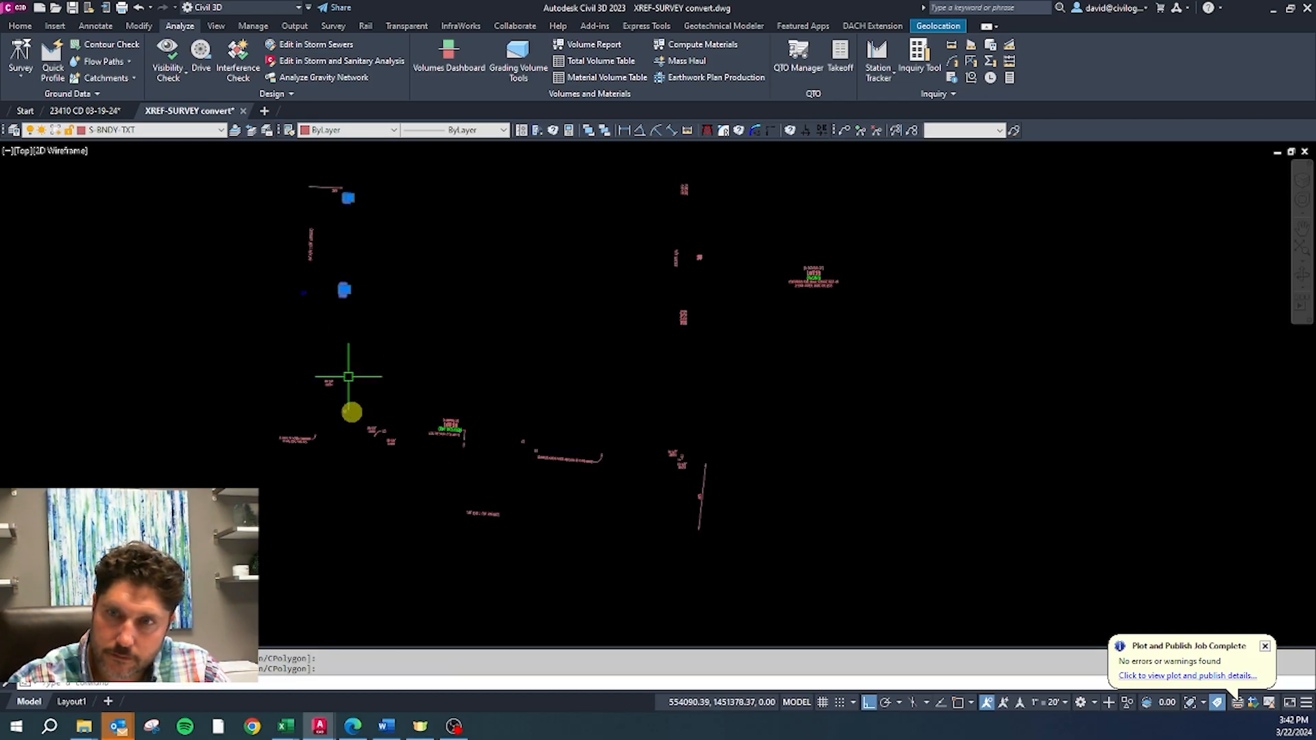
Step: Add the C5 curve label with its leader and the neighbouring curve label near the southwest corner to the selection
scroll(405, 405, "up", 3)
scroll(243, 416, "down", 1)
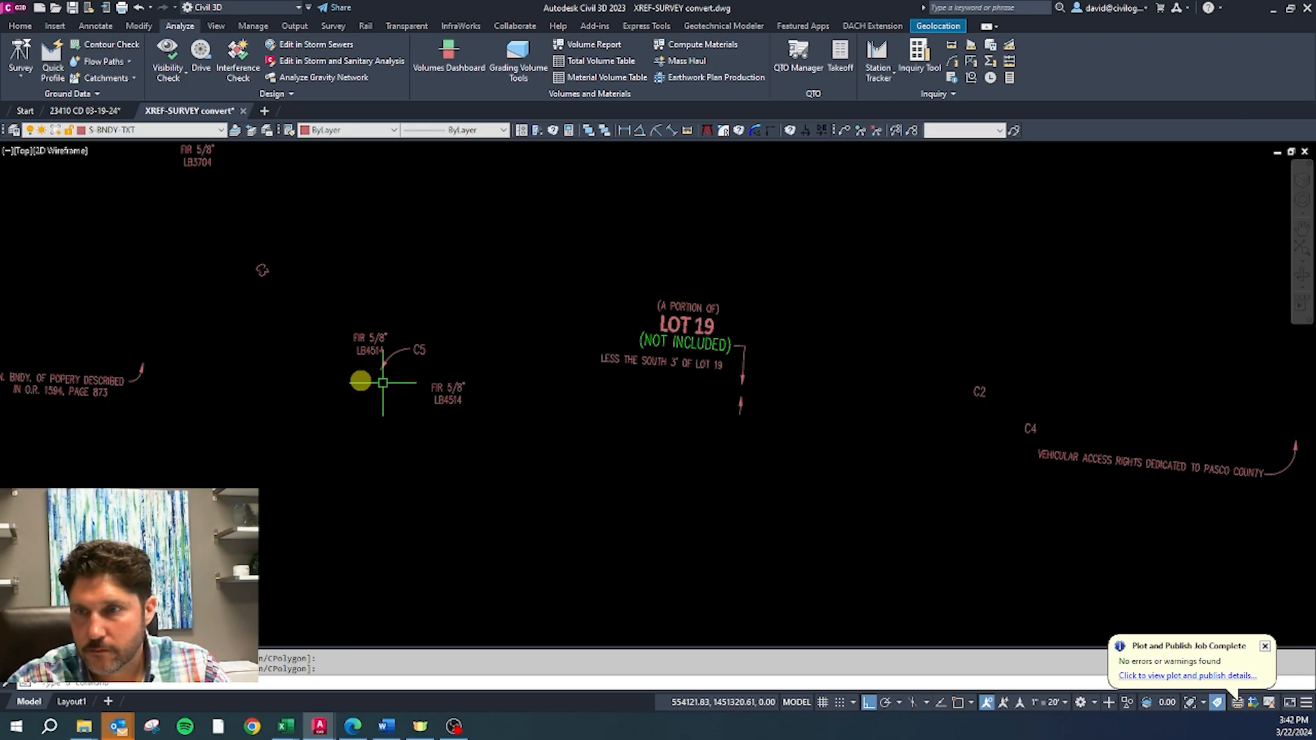
scroll(304, 379, "down", 2)
scroll(335, 356, "up", 4)
left_click(242, 226)
left_click(158, 250)
left_click(459, 348)
left_click(414, 376)
Step: Add curve labels C2 and C4 and the small label at the southeast corner to the selection
scroll(311, 386, "down", 2)
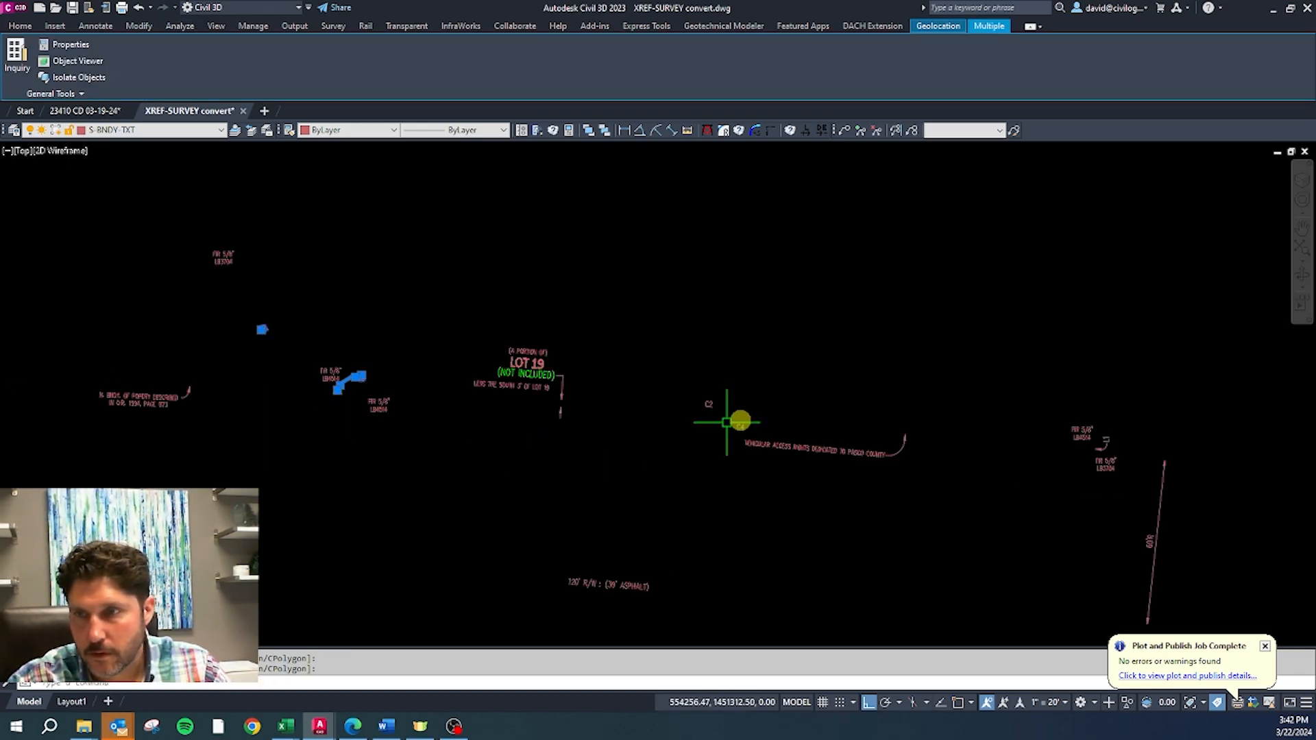
scroll(758, 416, "up", 1)
left_click(754, 440)
left_click(640, 373)
scroll(517, 383, "down", 2)
scroll(803, 408, "up", 1)
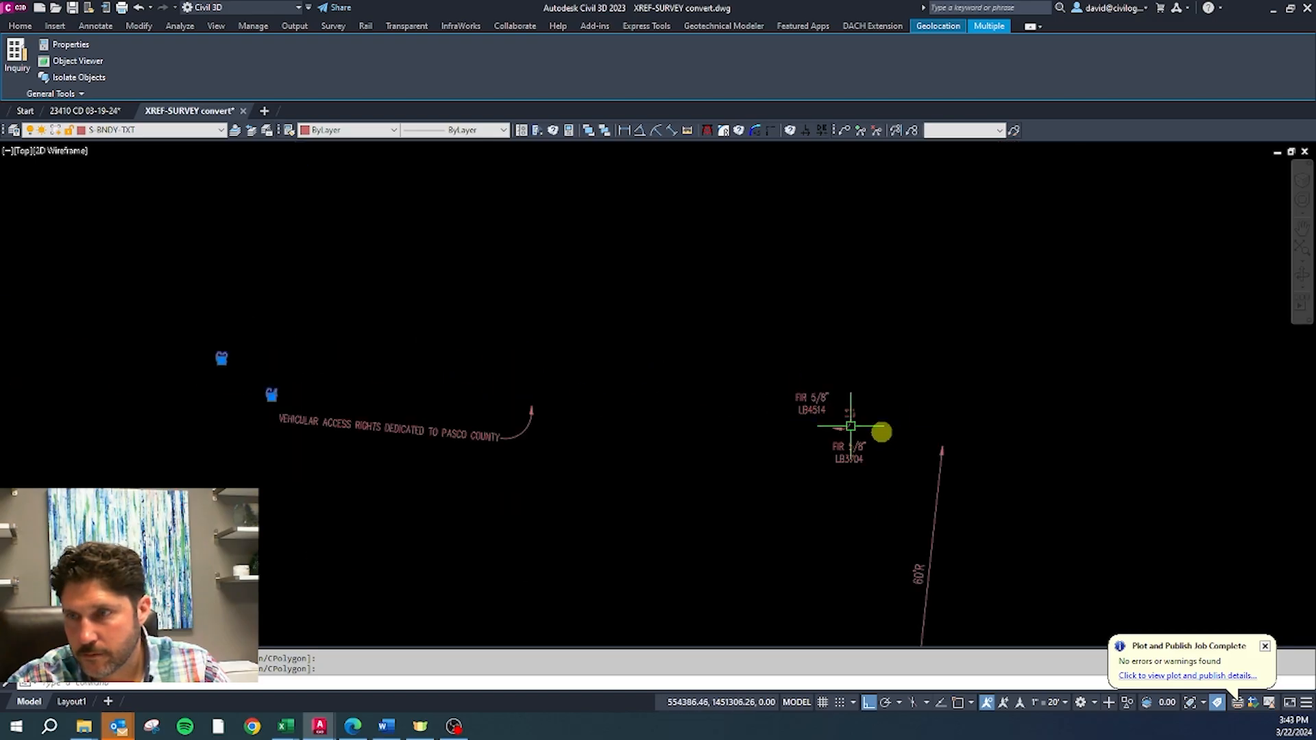
scroll(806, 411, "up", 4)
scroll(795, 467, "down", 6)
scroll(825, 212, "up", 6)
left_click(770, 273)
left_click(669, 350)
Step: Add the boundary labels along the lot's east line, including 370.24'R O/A, to the selection
scroll(706, 493, "down", 6)
scroll(718, 356, "up", 6)
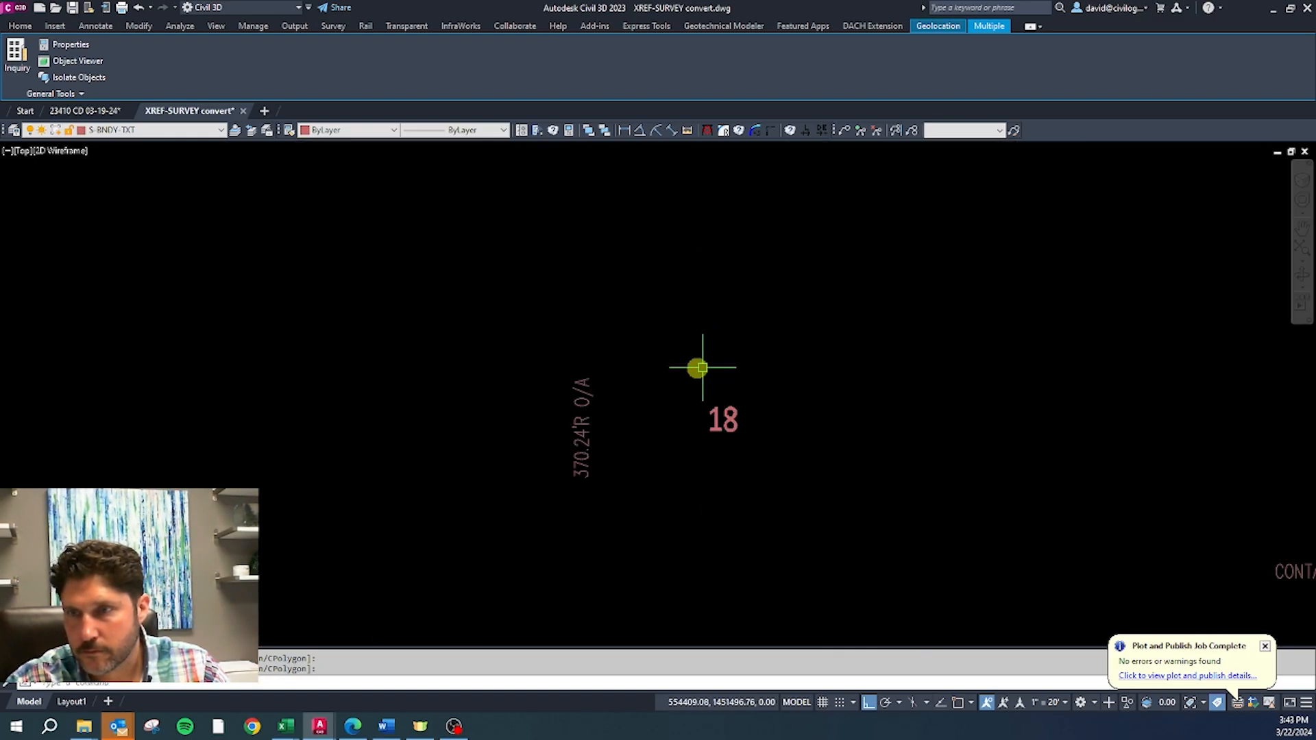
left_click(614, 459)
left_click(546, 417)
scroll(578, 517, "down", 6)
scroll(598, 442, "up", 5)
left_click(577, 451)
left_click(514, 433)
Step: Add the distance and bearing labels along the lot's north boundary to the selection
scroll(587, 483, "down", 5)
scroll(411, 270, "up", 5)
left_click(594, 329)
left_click(529, 414)
scroll(795, 377, "down", 2)
left_click(402, 347)
left_click(309, 378)
scroll(683, 350, "down", 1)
scroll(274, 382, "up", 5)
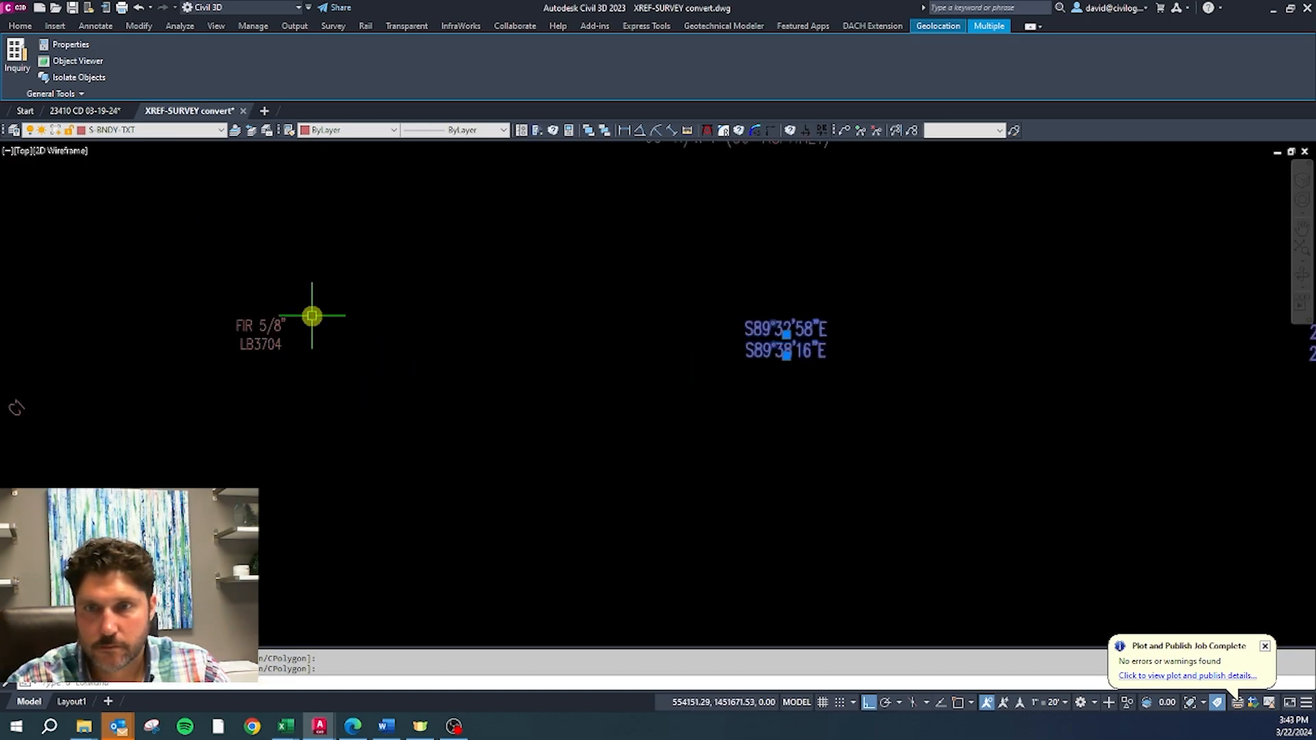
Step: Move the selected boundary labels to the VS-ANN1-METE layer and bring the hidden layers back
scroll(586, 277, "down", 5)
scroll(376, 319, "down", 2)
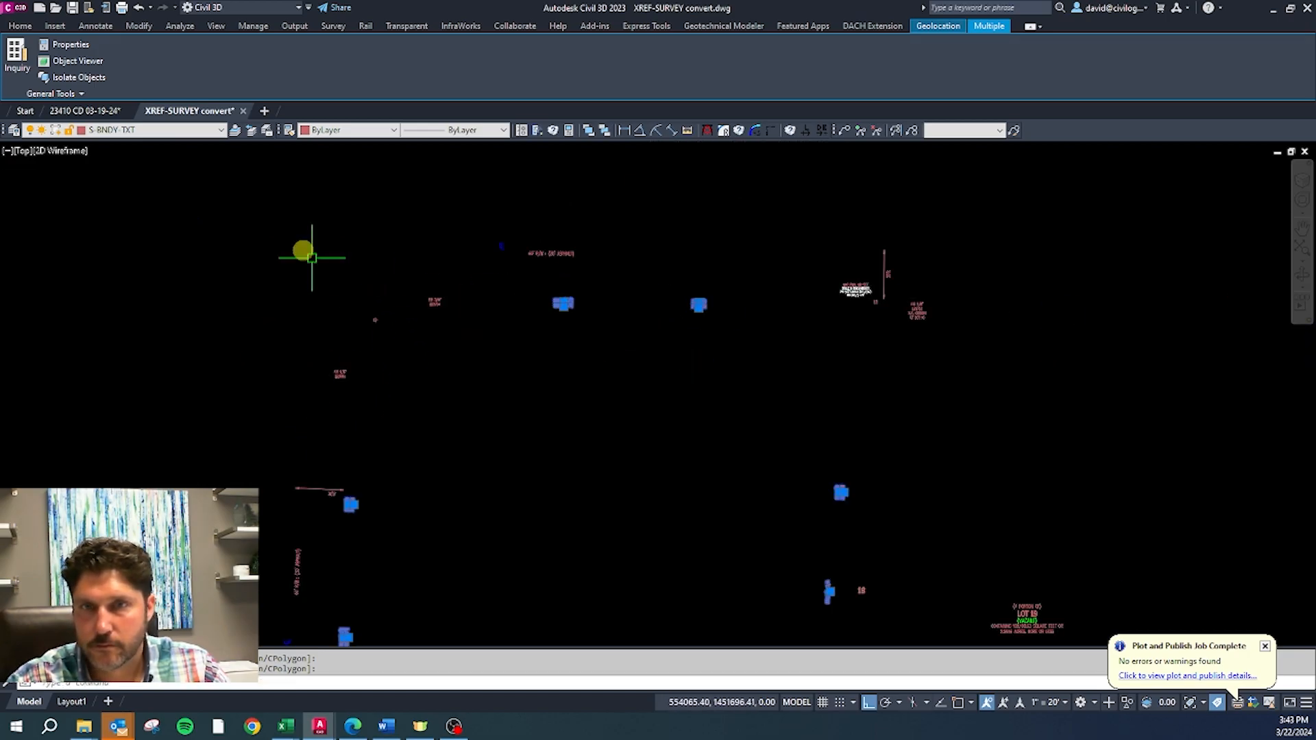
left_click(203, 130)
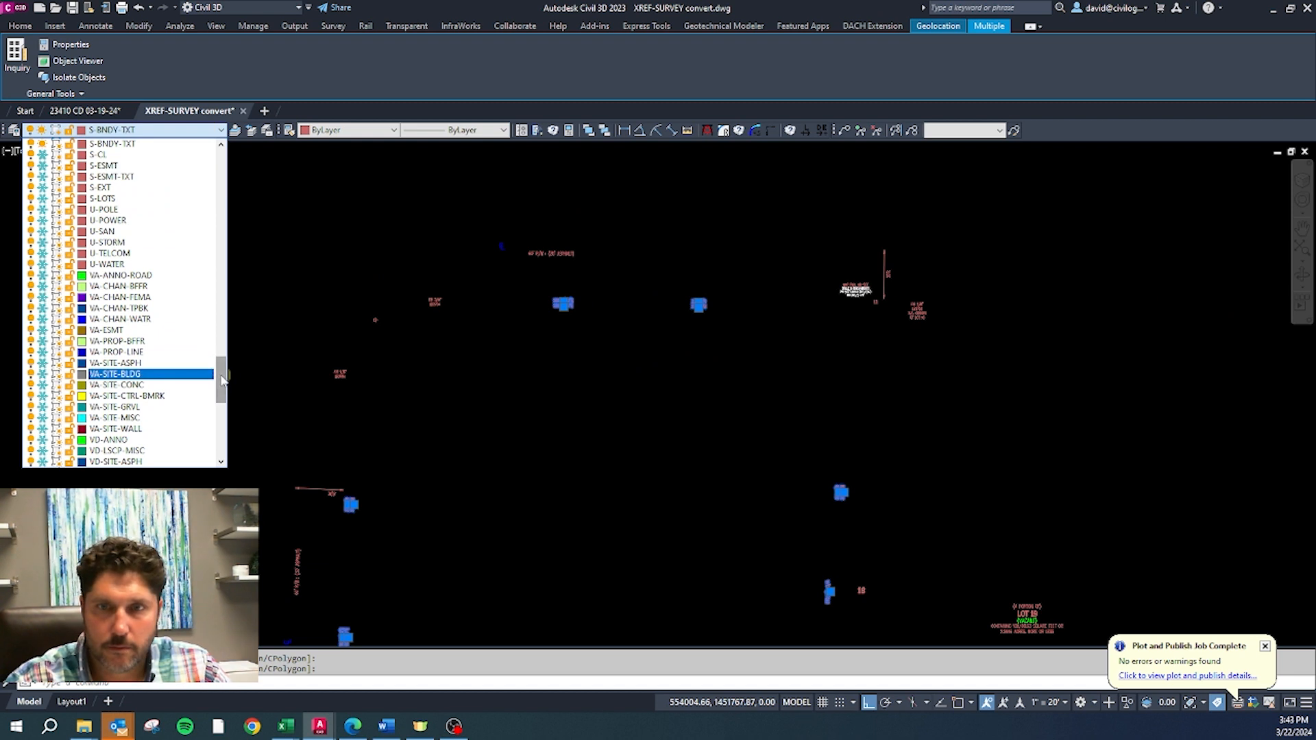
left_click_drag(224, 379, 225, 414)
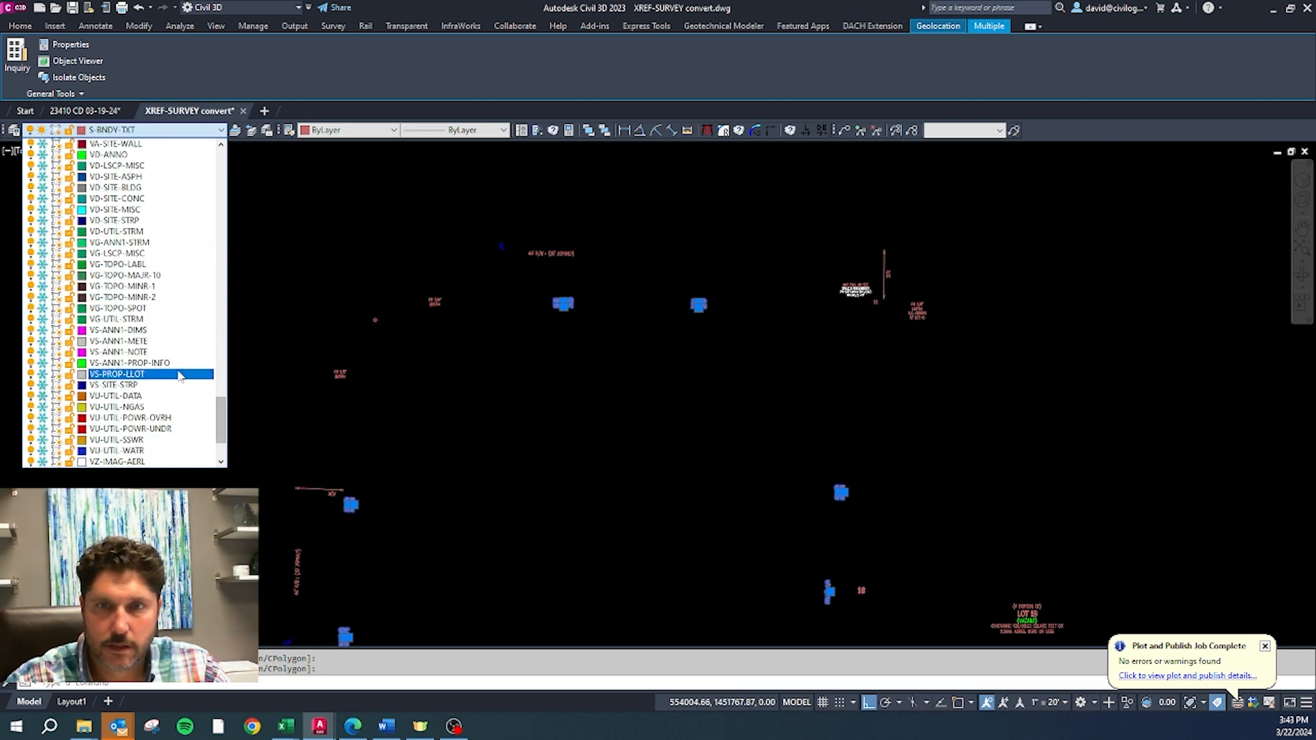
left_click(137, 343)
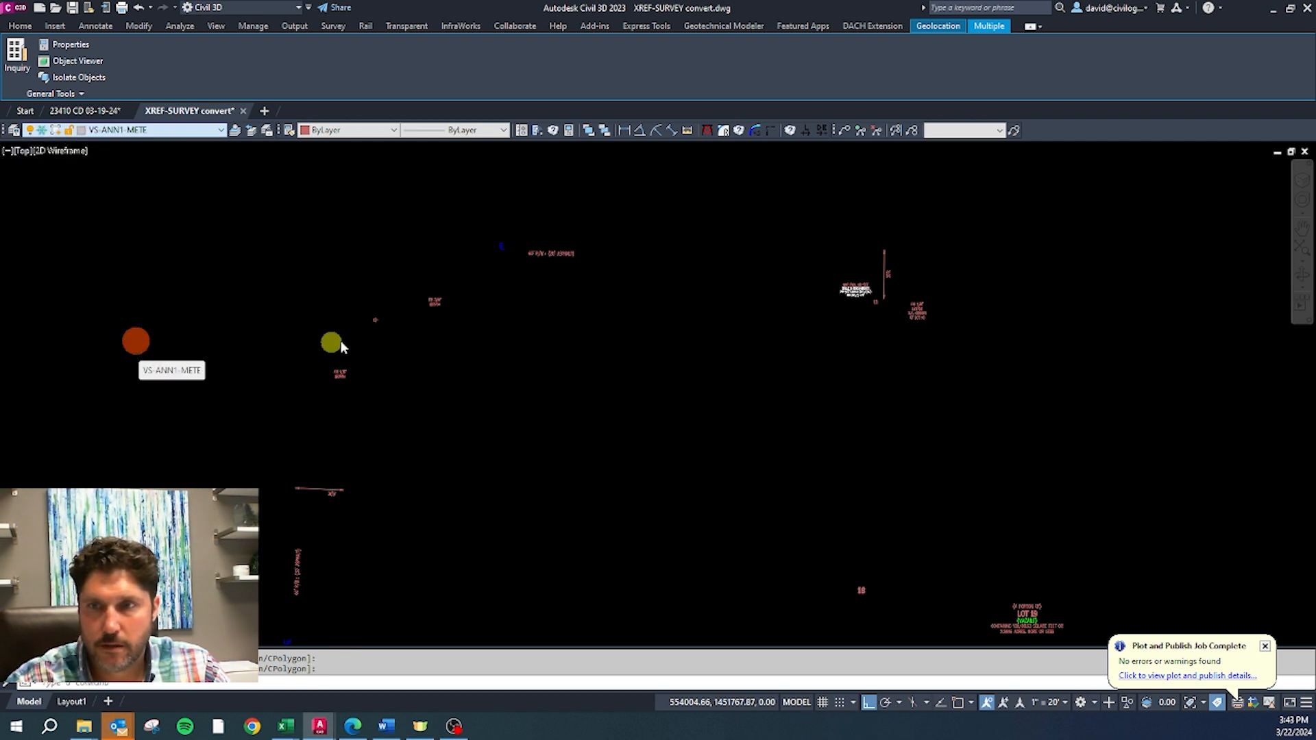
key("Return")
key("Return")
Step: Isolate the layers of the clear sight triangle easement line and its text label
scroll(409, 305, "up", 5)
scroll(411, 361, "down", 5)
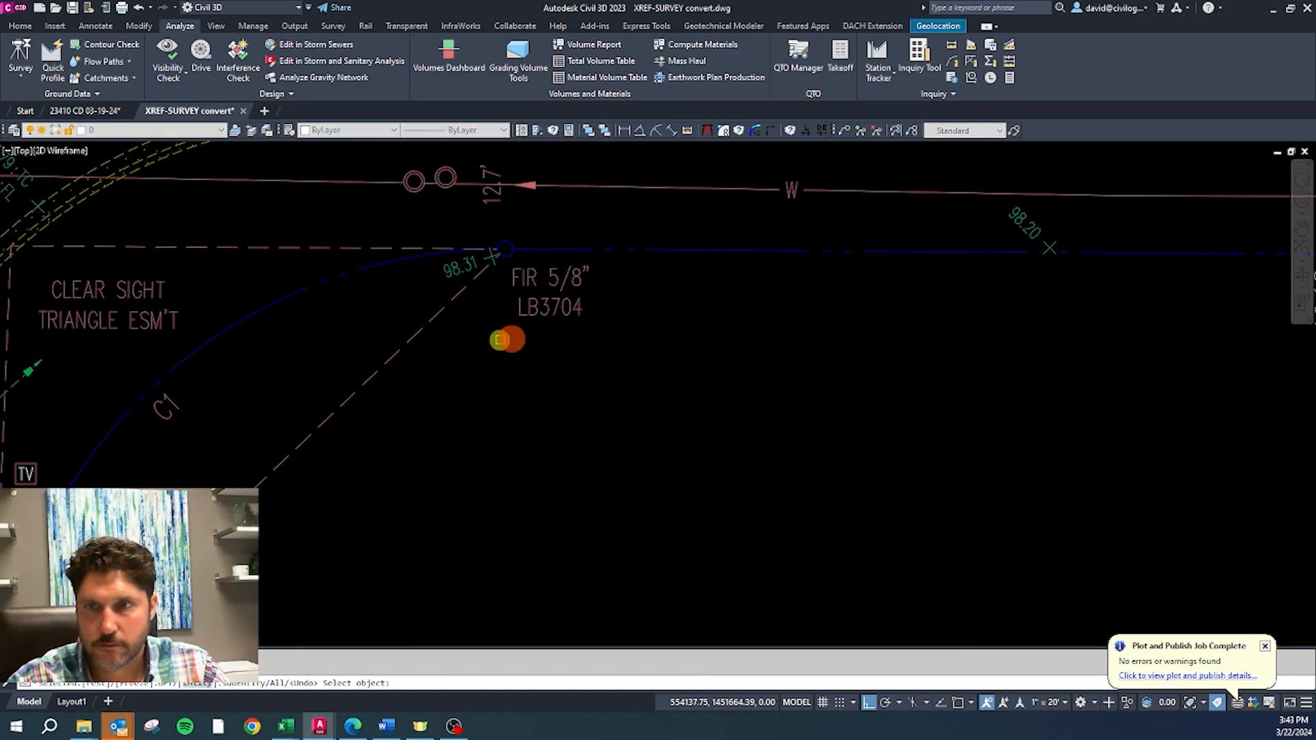
left_click(373, 267)
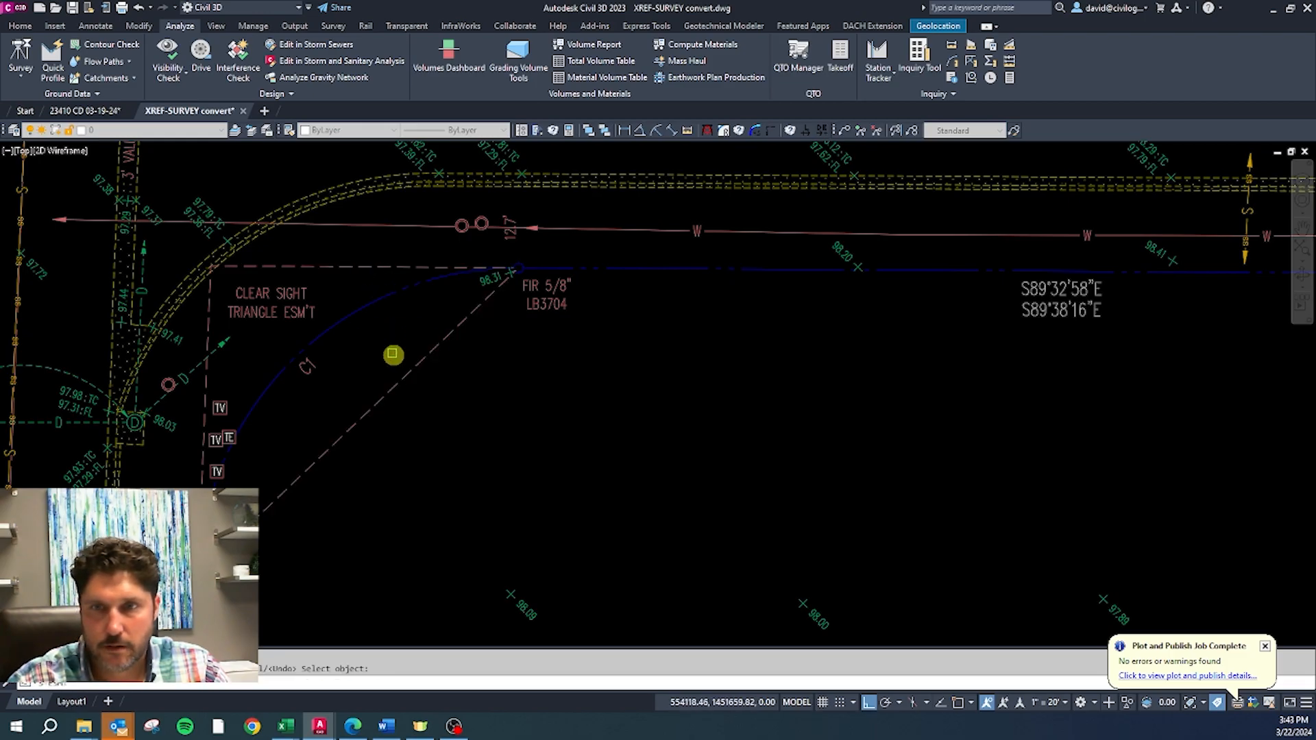
left_click(272, 308)
right_click(383, 358)
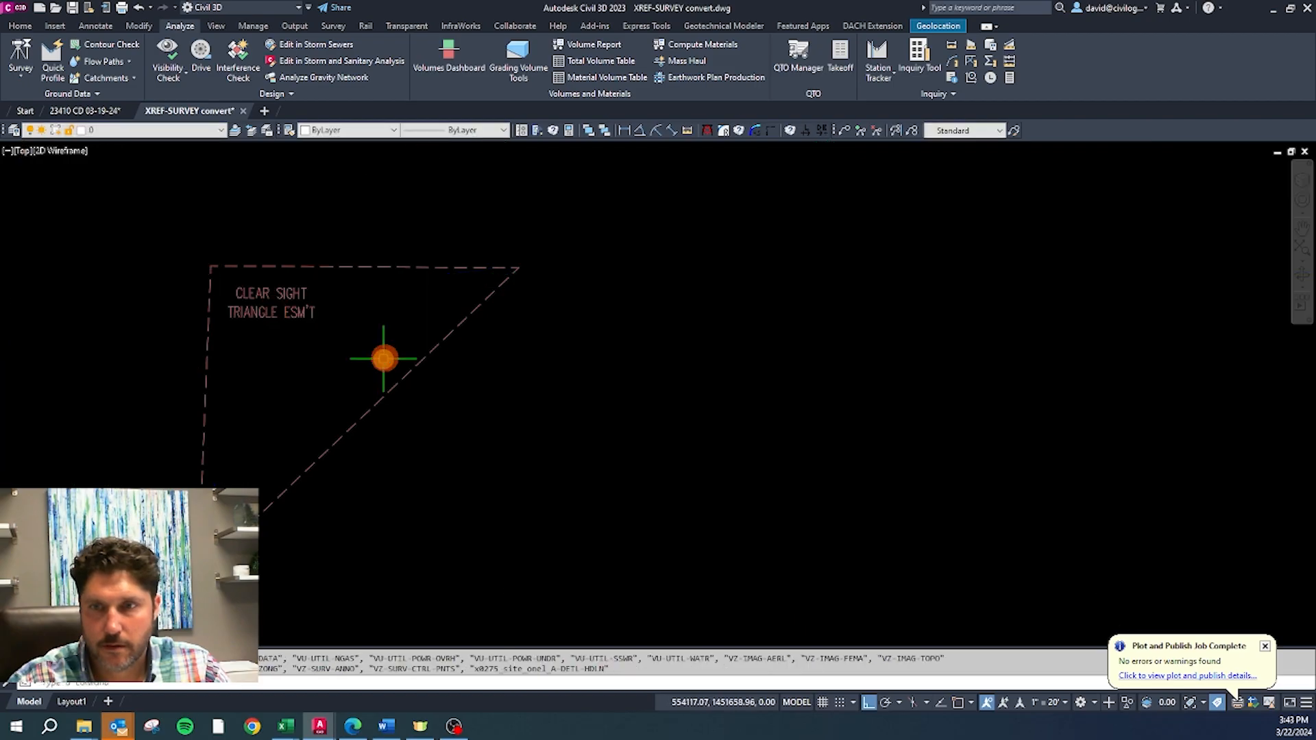
Step: Move the clear sight triangle easement and its label to the VA-ESMT layer and bring the hidden layers back
scroll(452, 314, "down", 5)
left_click(455, 382)
left_click(320, 285)
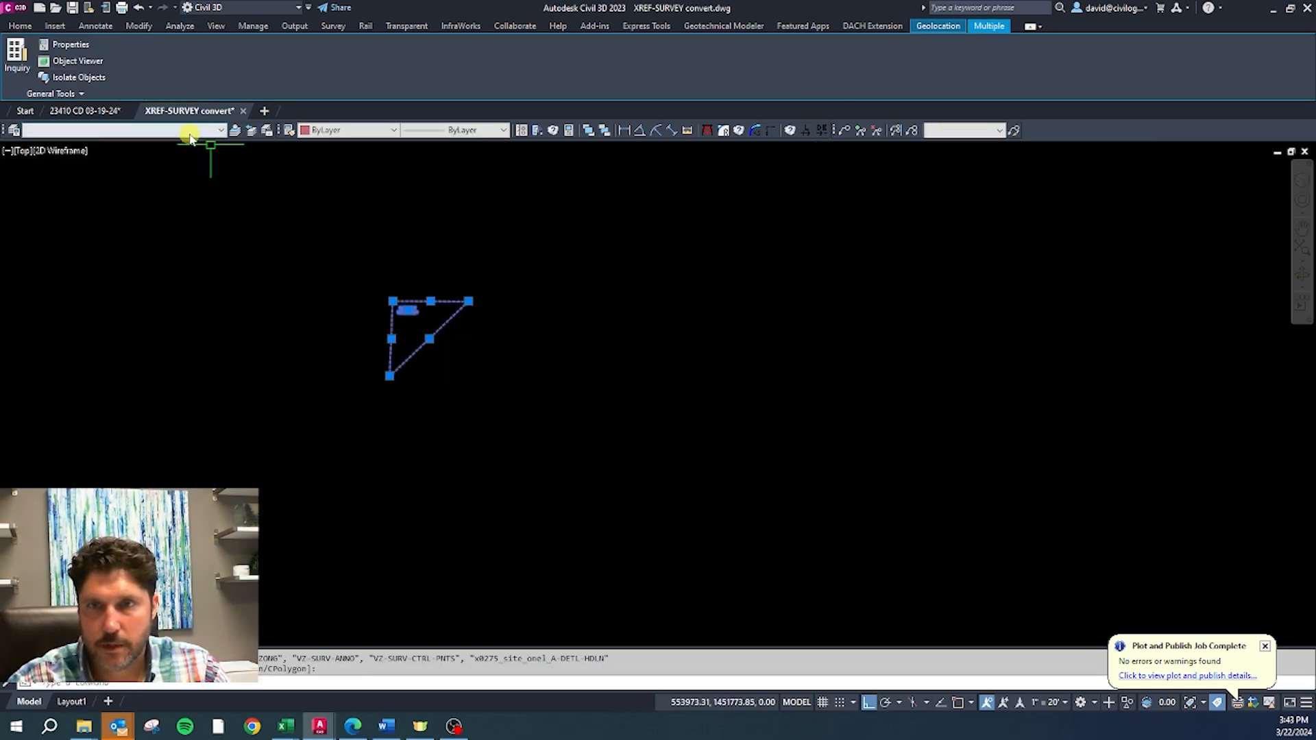
left_click(189, 129)
left_click_drag(221, 181, 222, 404)
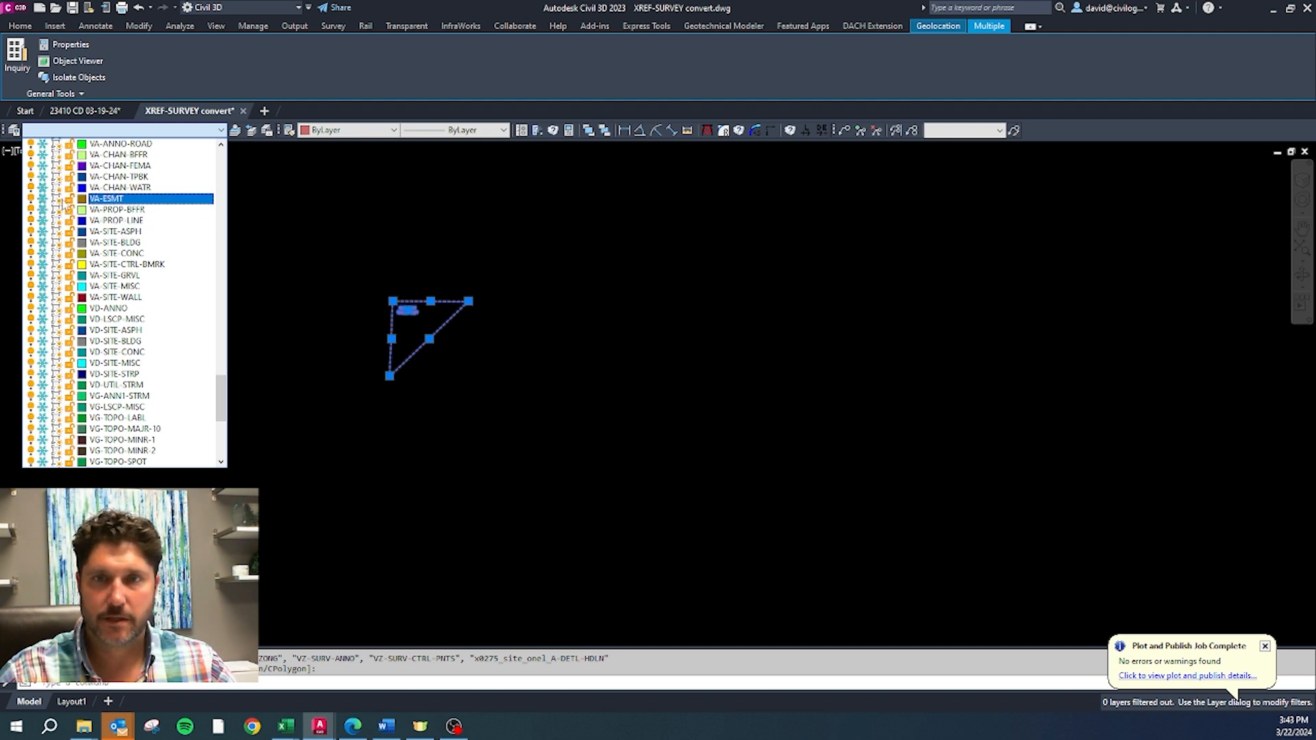
left_click(38, 196)
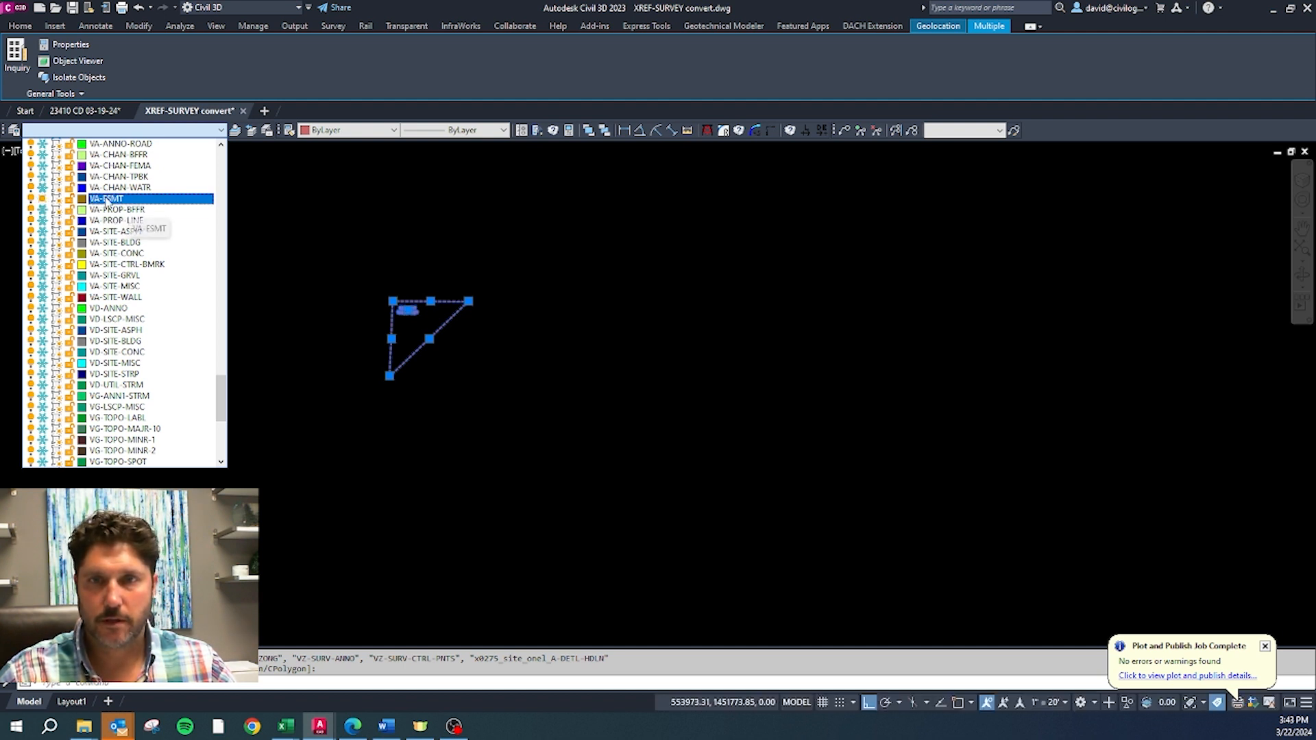
left_click(135, 199)
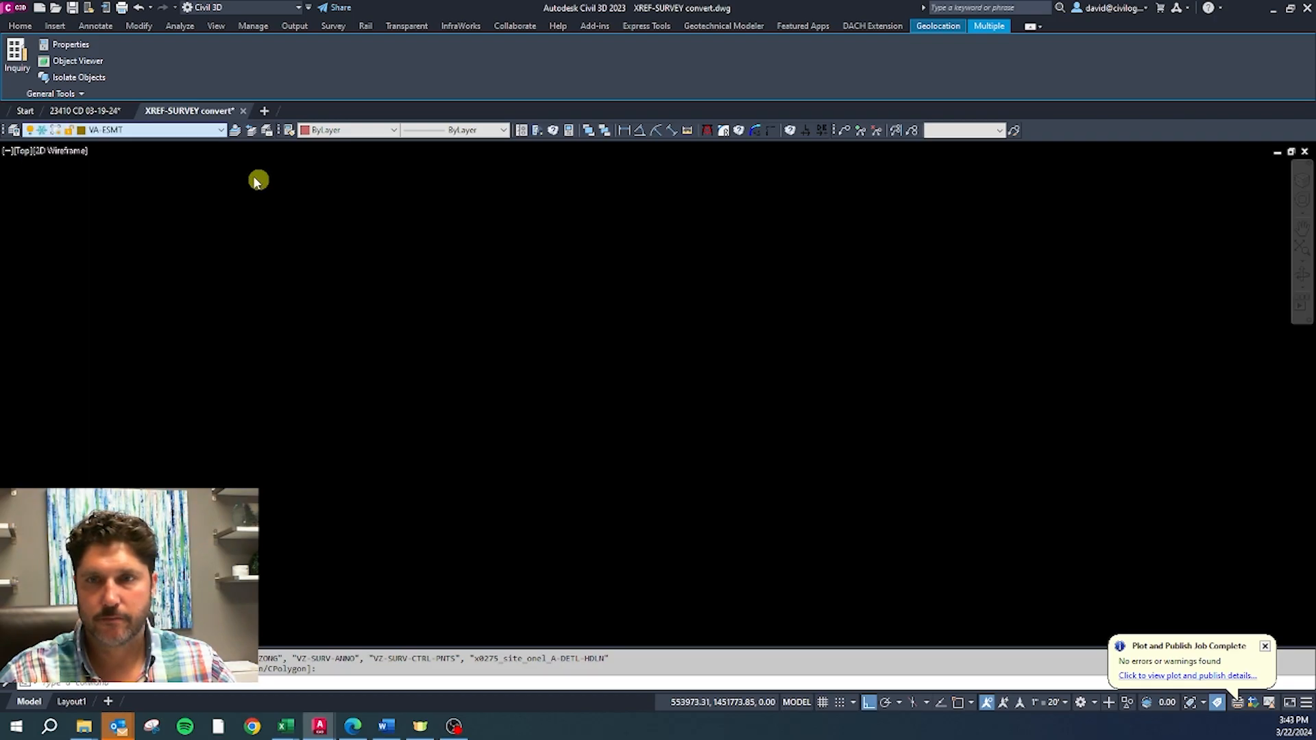
key("Return")
key("Return")
Step: Isolate the layers of the water line, its valve symbols and the "FALLS IN FIRE HYDRANT" corner note
scroll(379, 268, "up", 2)
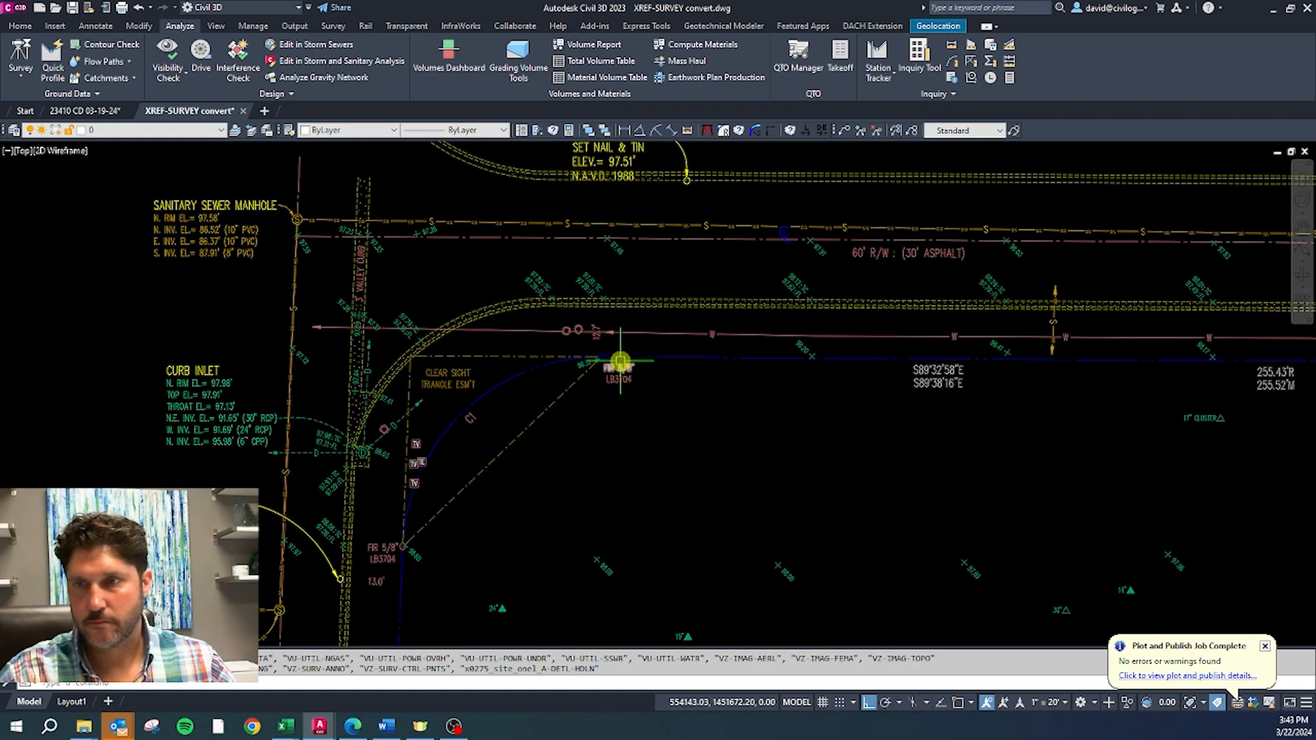
scroll(756, 375, "up", 3)
right_click(532, 290)
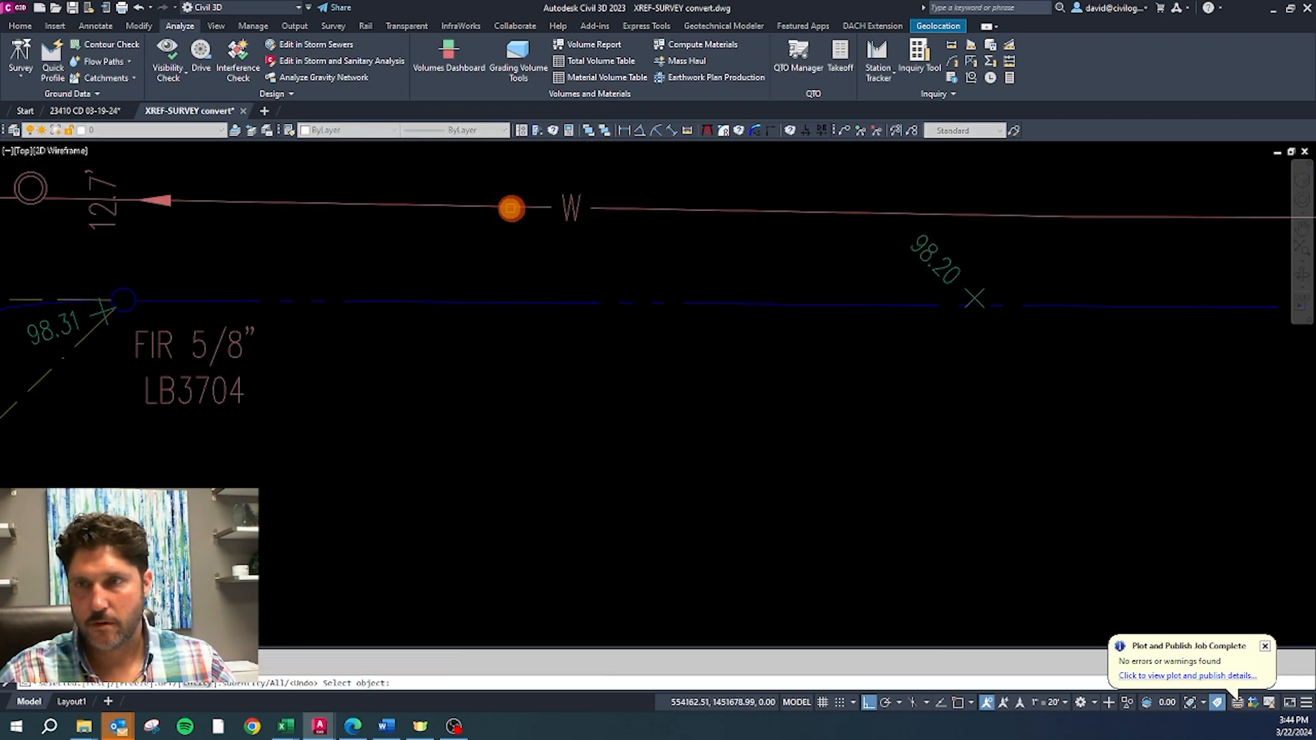
scroll(570, 207, "down", 2)
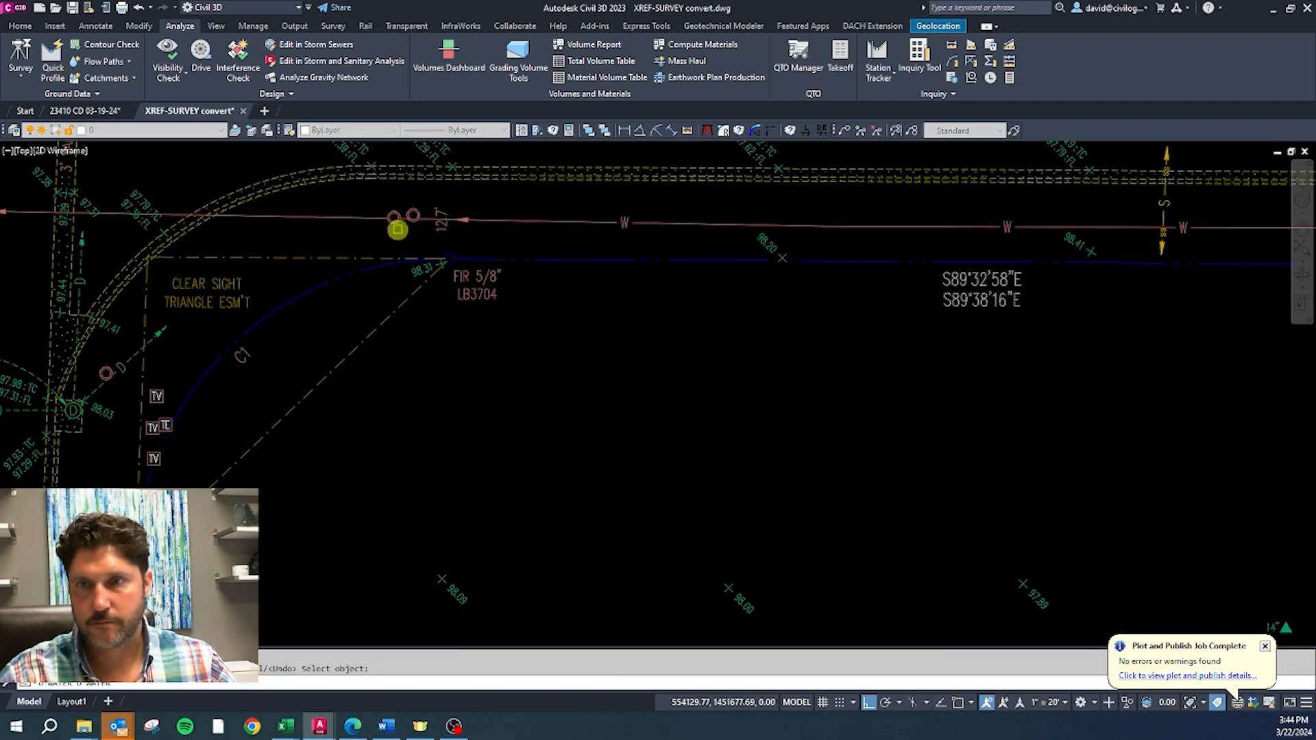
scroll(397, 230, "up", 2)
scroll(453, 200, "down", 3)
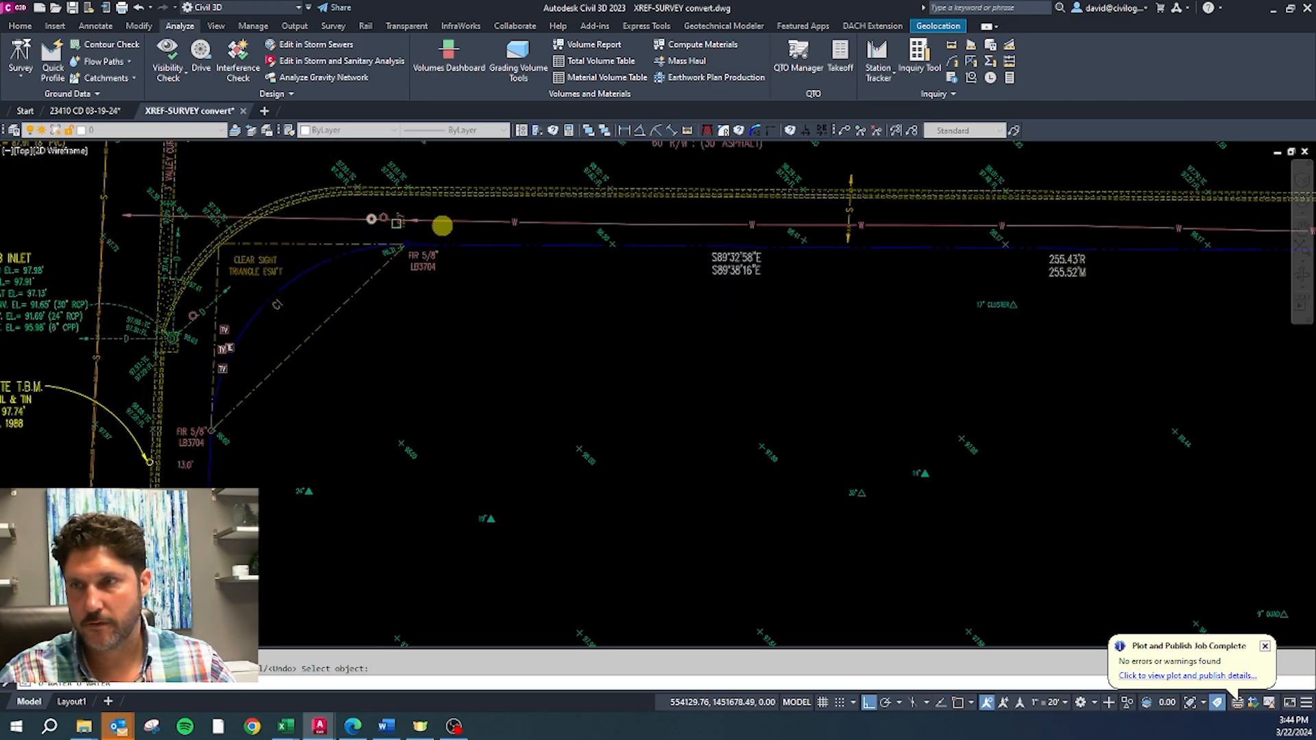
scroll(930, 226, "down", 2)
scroll(823, 220, "up", 2)
scroll(799, 208, "up", 3)
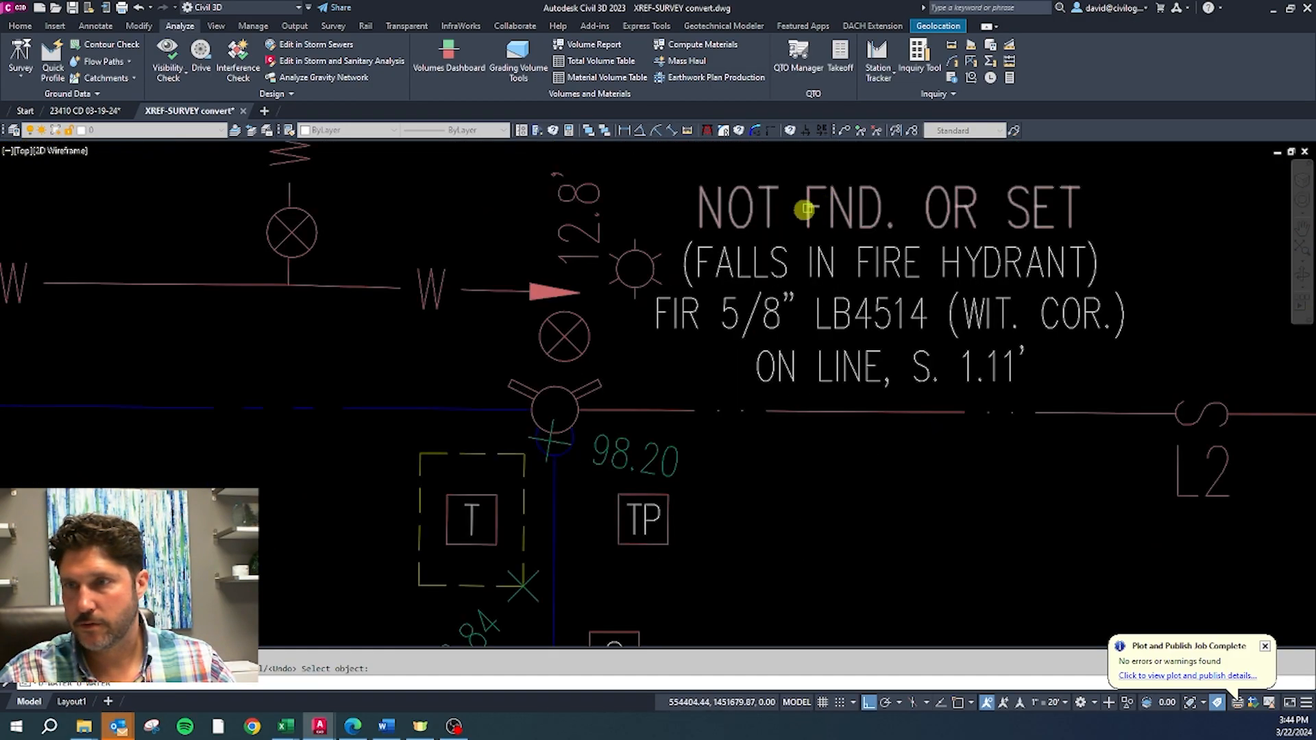
scroll(600, 334, "down", 1)
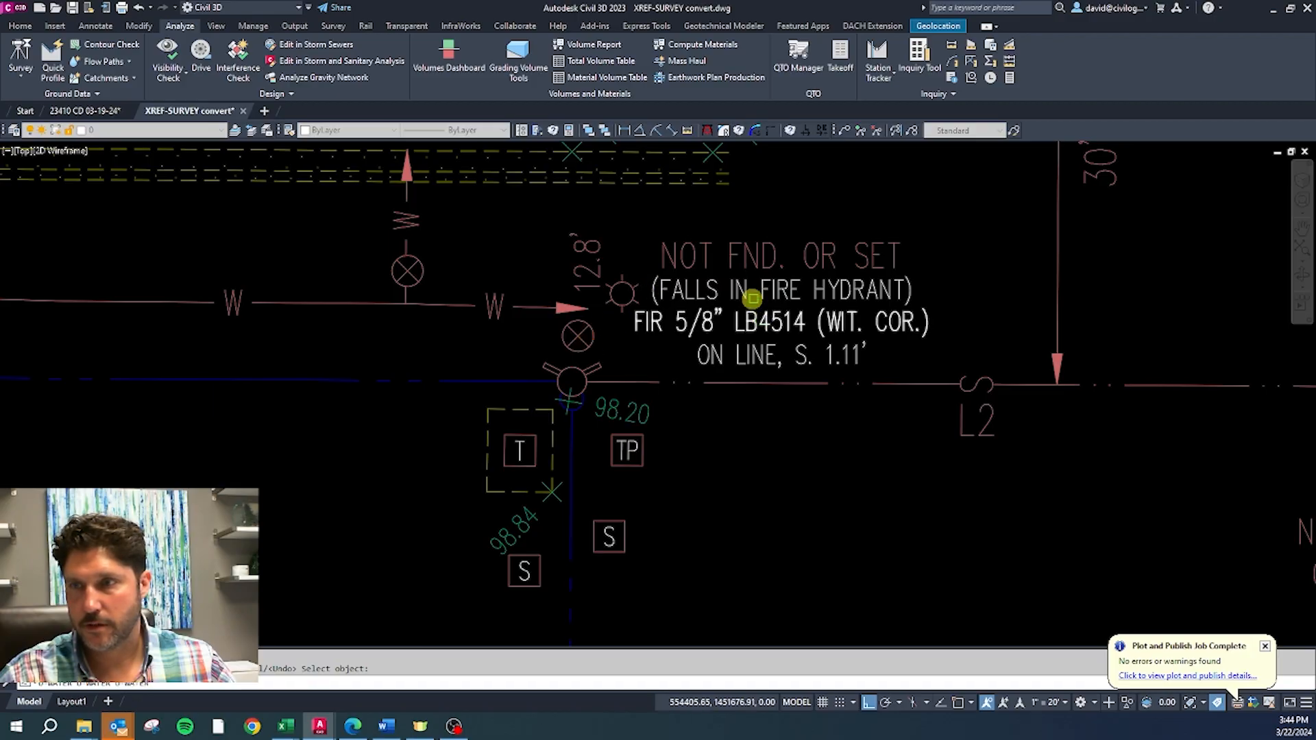
left_click(734, 290)
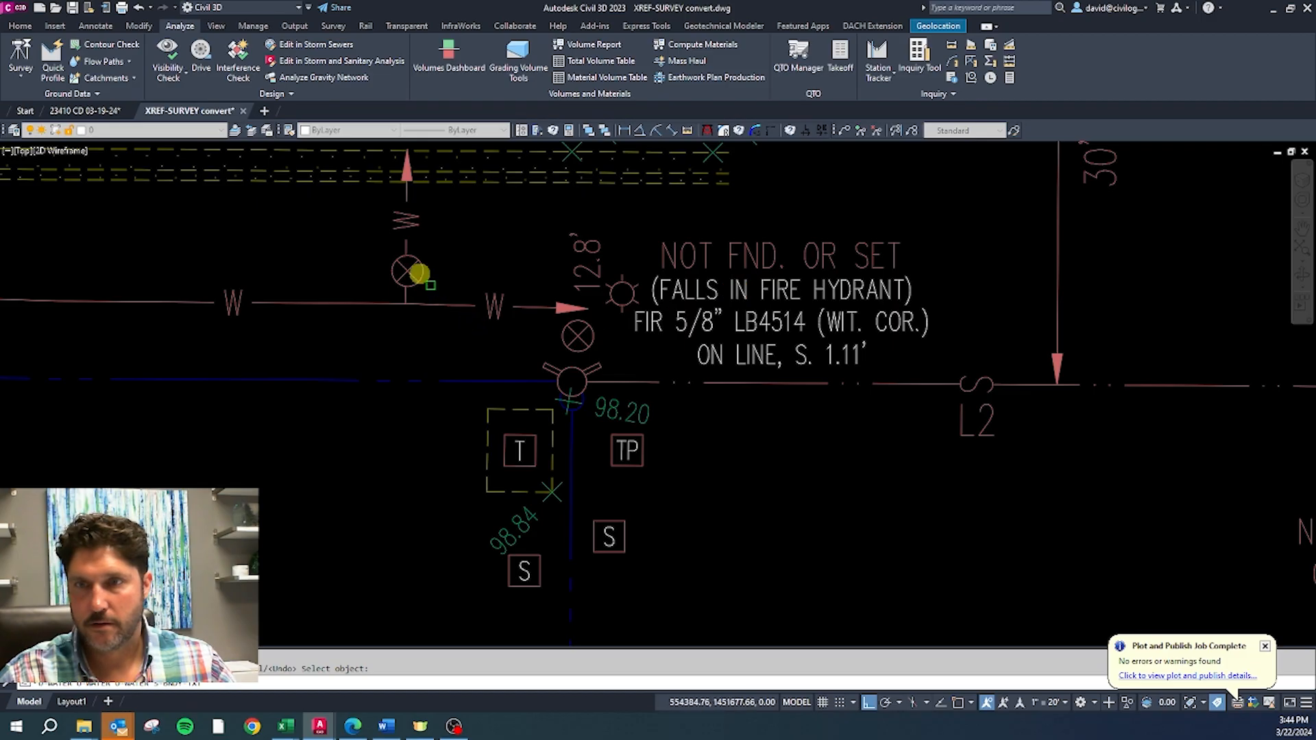
key("Return")
scroll(514, 246, "down", 3)
scroll(556, 234, "up", 2)
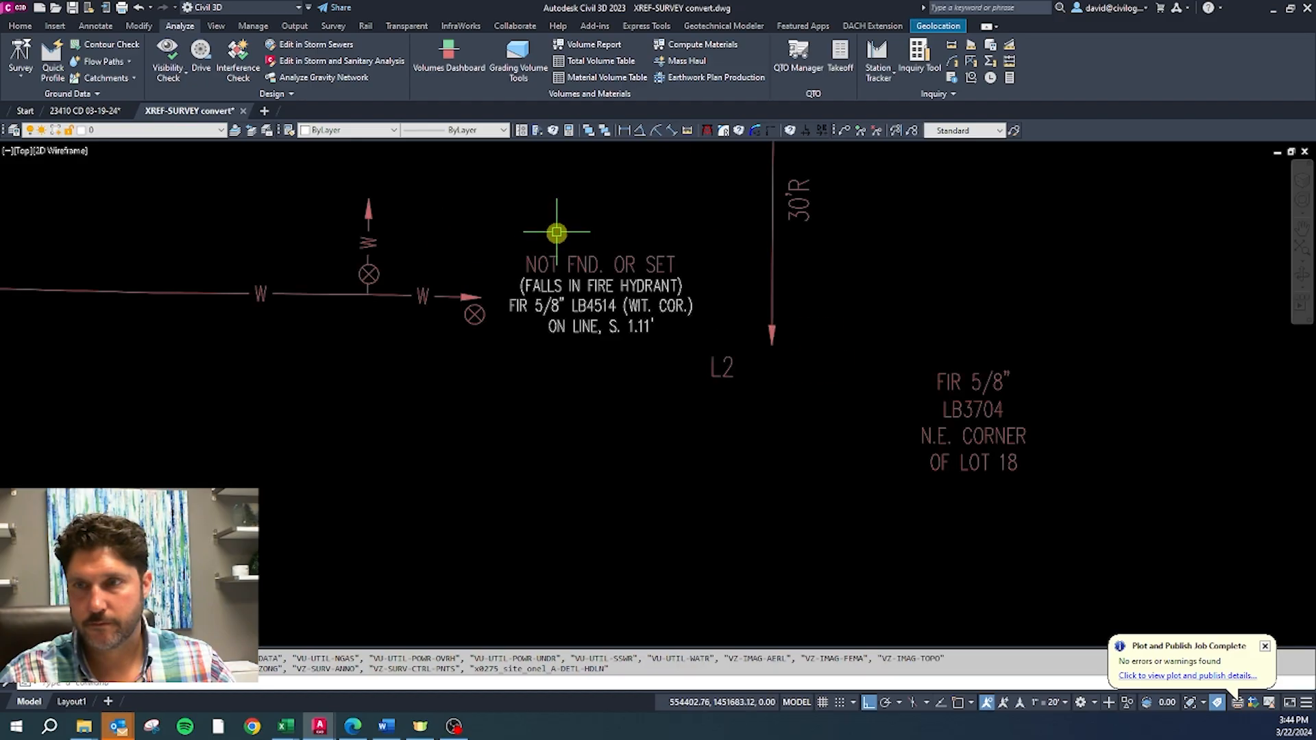
Step: Select the entire water line with its valve symbols and the "FALLS IN FIRE HYDRANT" corner note
left_click(587, 208)
left_click(235, 364)
scroll(689, 276, "down", 3)
left_click(662, 279)
left_click(214, 223)
scroll(277, 257, "up", 3)
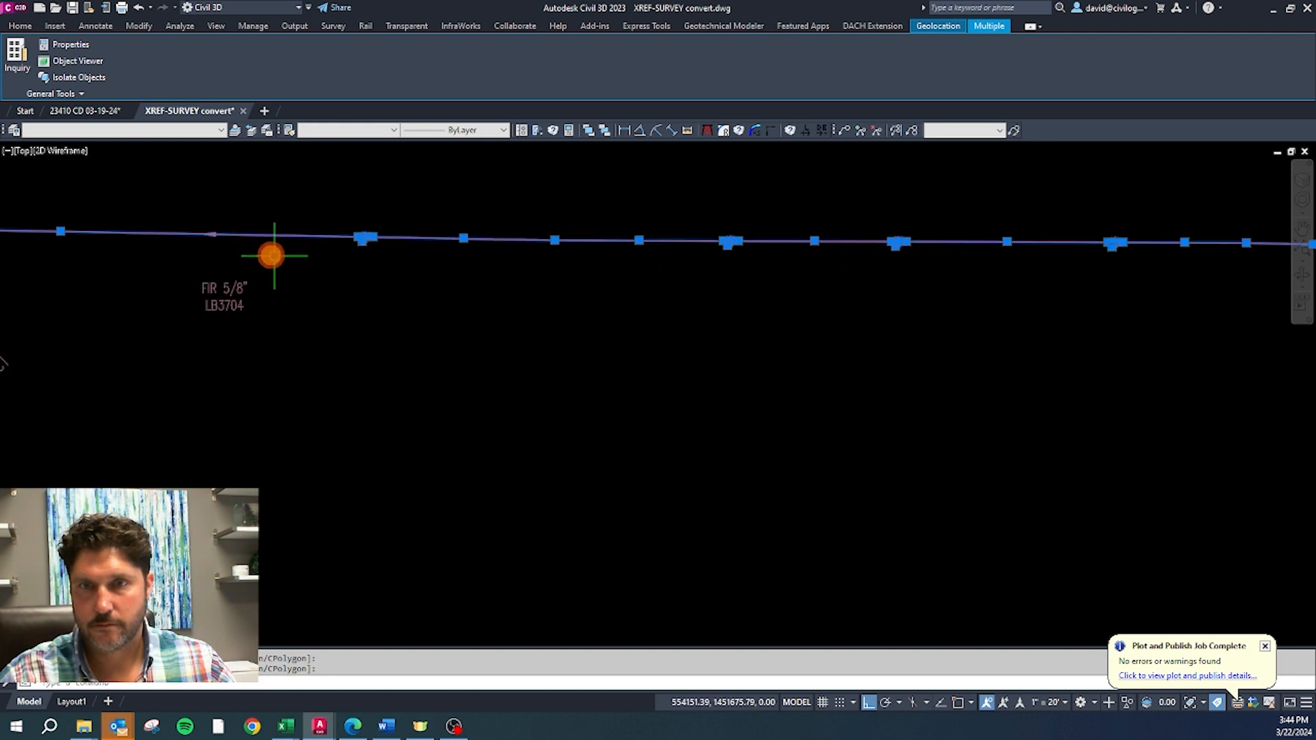
scroll(304, 263, "down", 3)
scroll(458, 278, "up", 2)
left_click(456, 277)
left_click(120, 197)
scroll(428, 244, "down", 2)
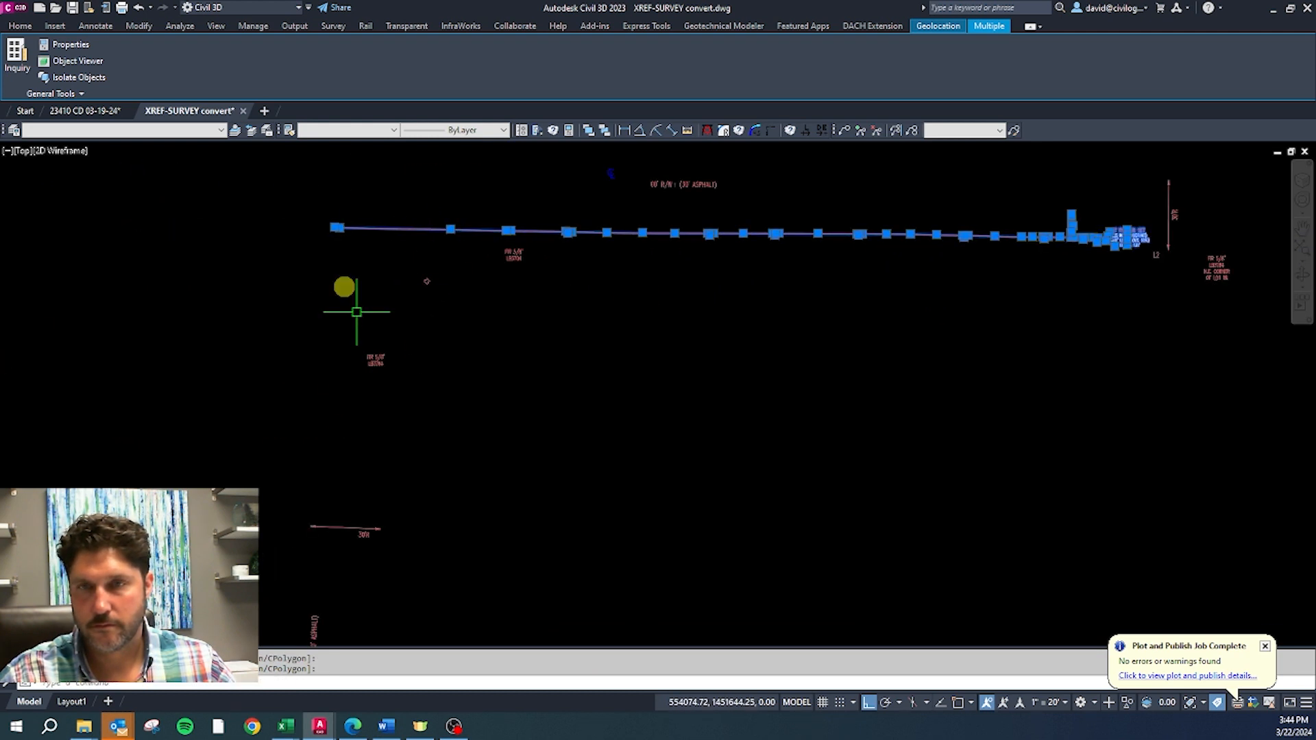
Step: Move the selected water line objects and corner note to the VU-UTIL-WATR layer
left_click(148, 129)
left_click_drag(220, 171, 224, 405)
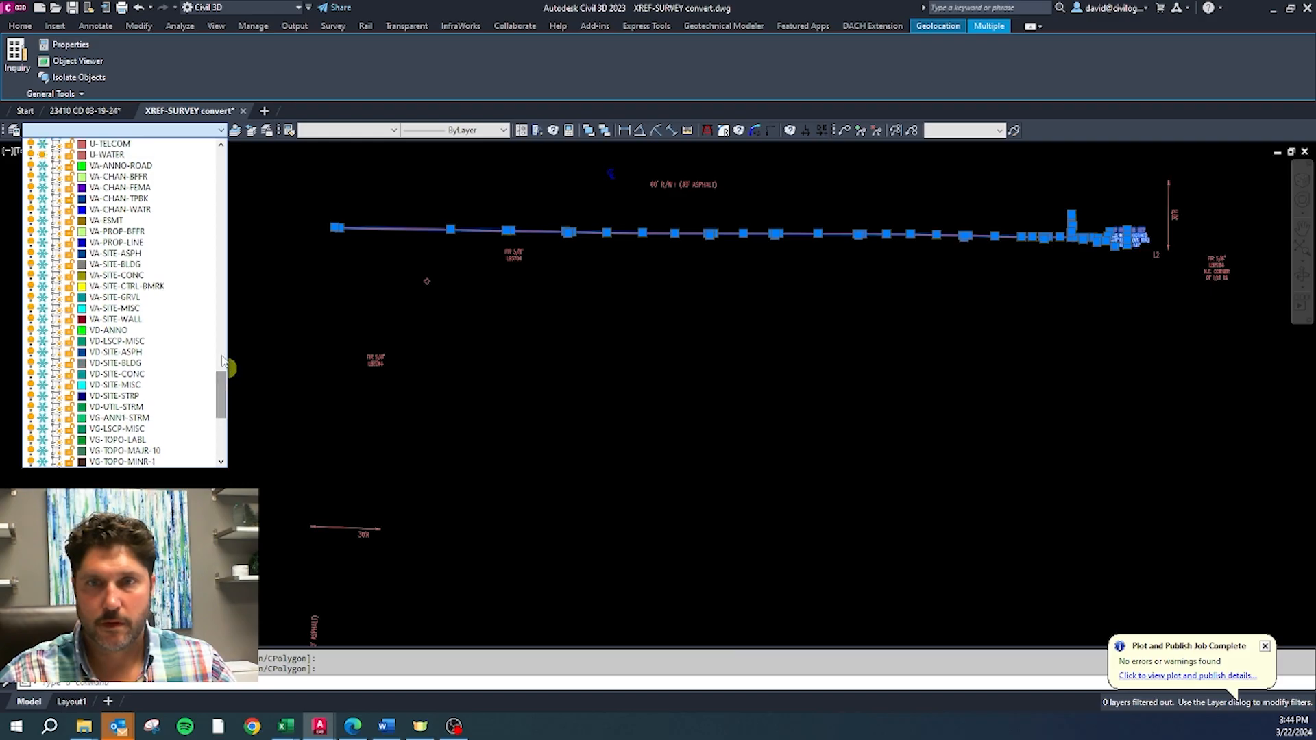
scroll(167, 333, "down", 6)
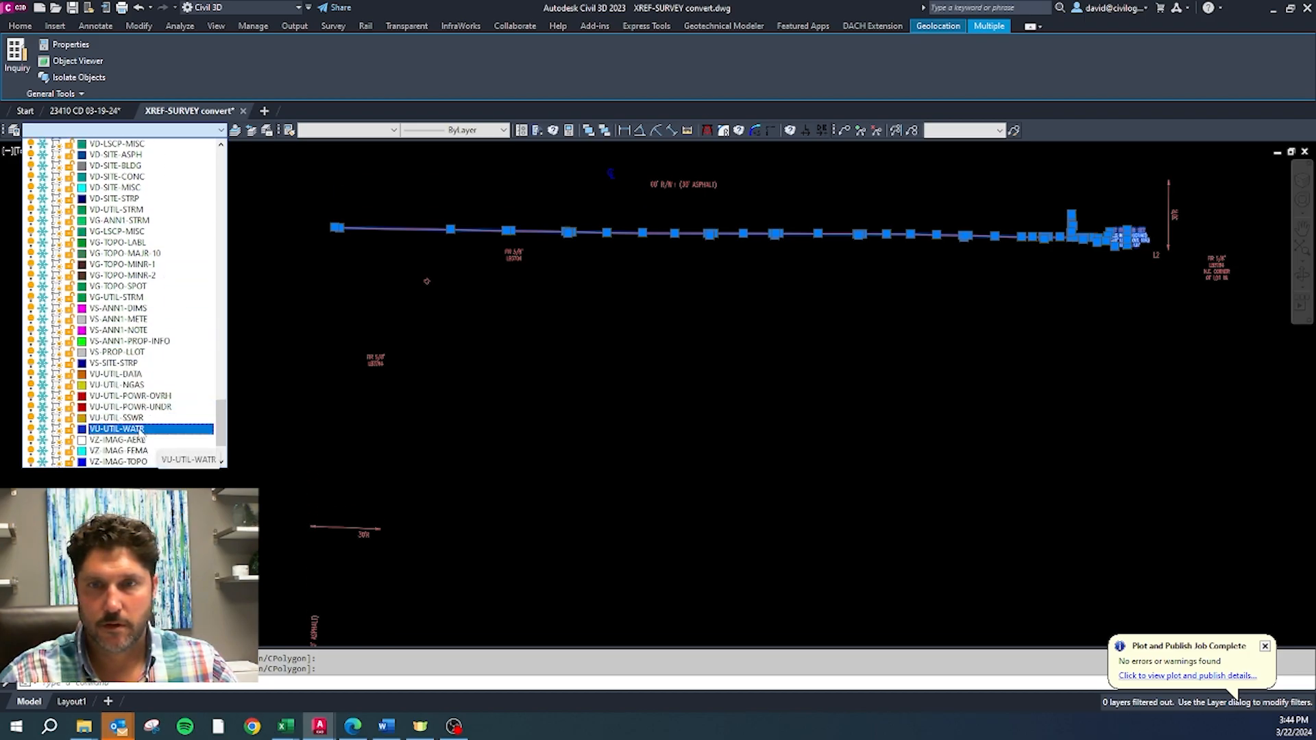
left_click(140, 429)
key("Return")
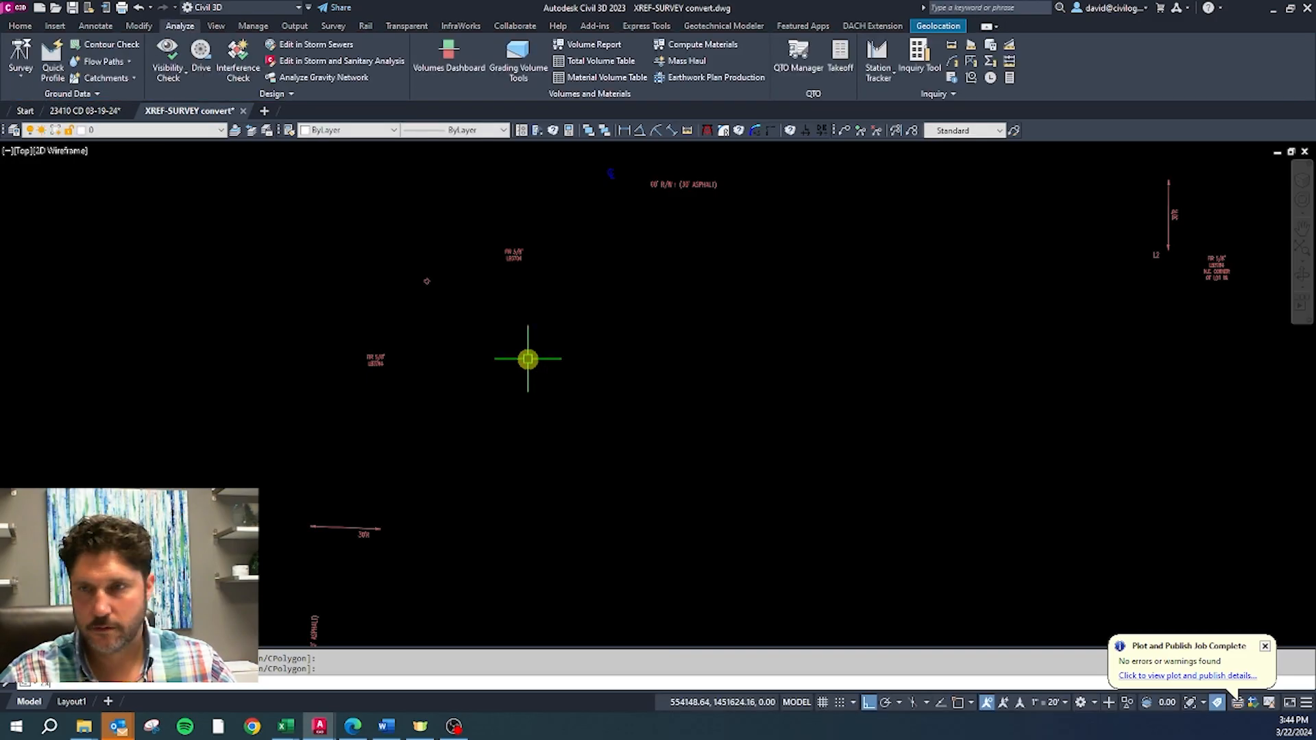
Step: Bring the hidden layers back and isolate the layer of the C1 curve label
key("Return")
scroll(432, 303, "up", 4)
right_click(408, 299)
scroll(388, 302, "down", 2)
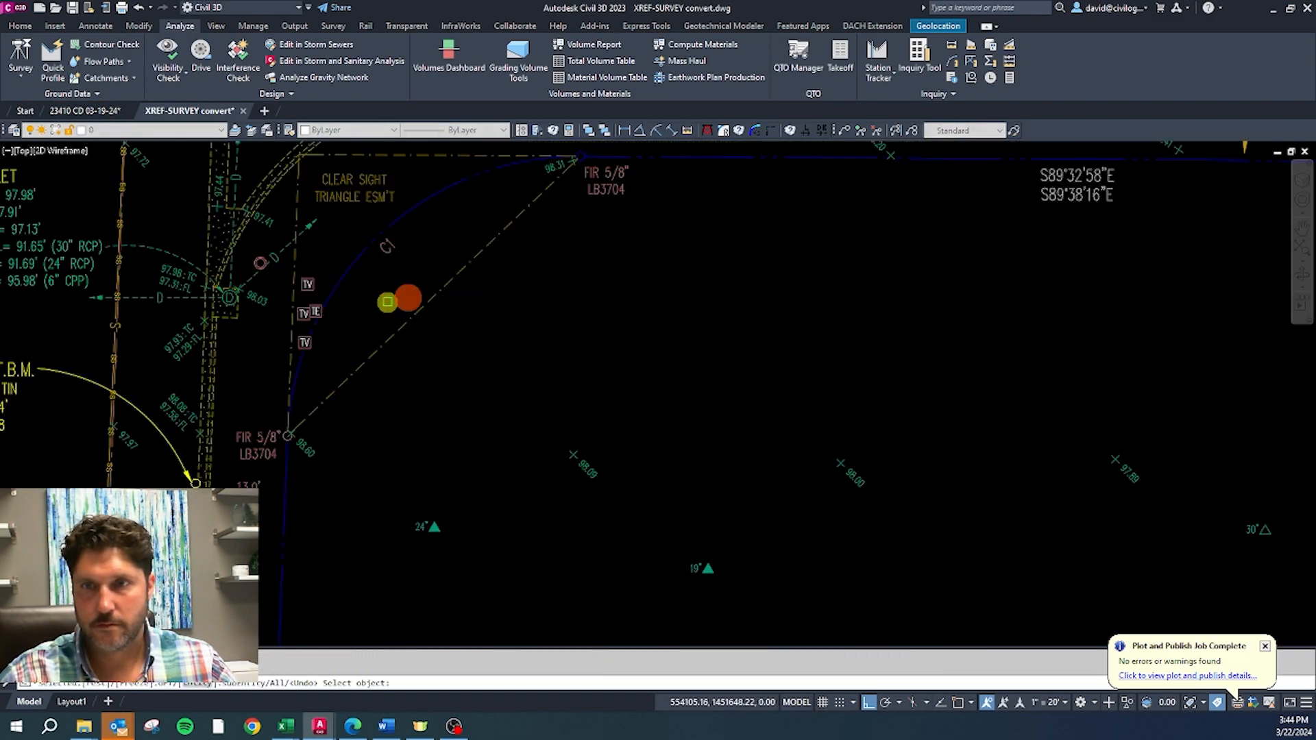
left_click(390, 249)
right_click(427, 267)
scroll(420, 253, "down", 2)
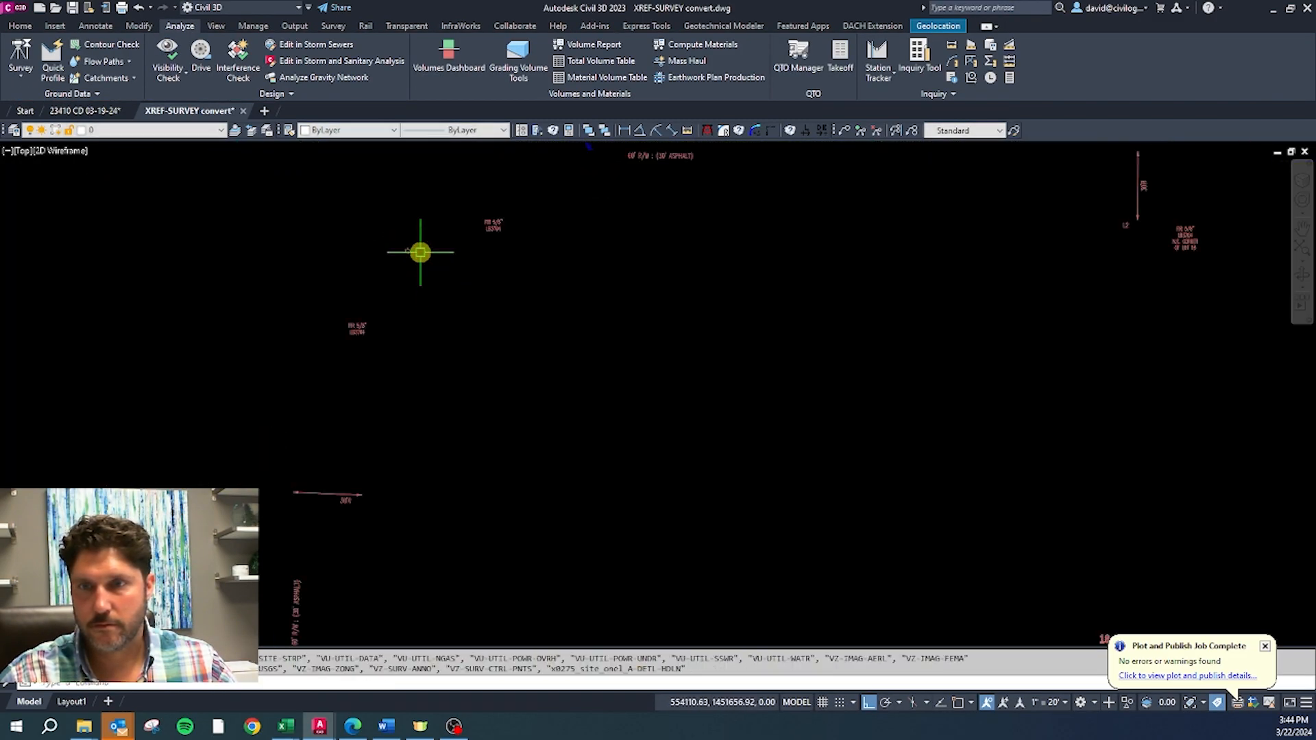
Step: Select the C1 and L2 labels, the two FIR 5/8" LB3704 labels near the curve and the N.E. corner of Lot 18 note
scroll(489, 225, "up", 4)
left_click(499, 232)
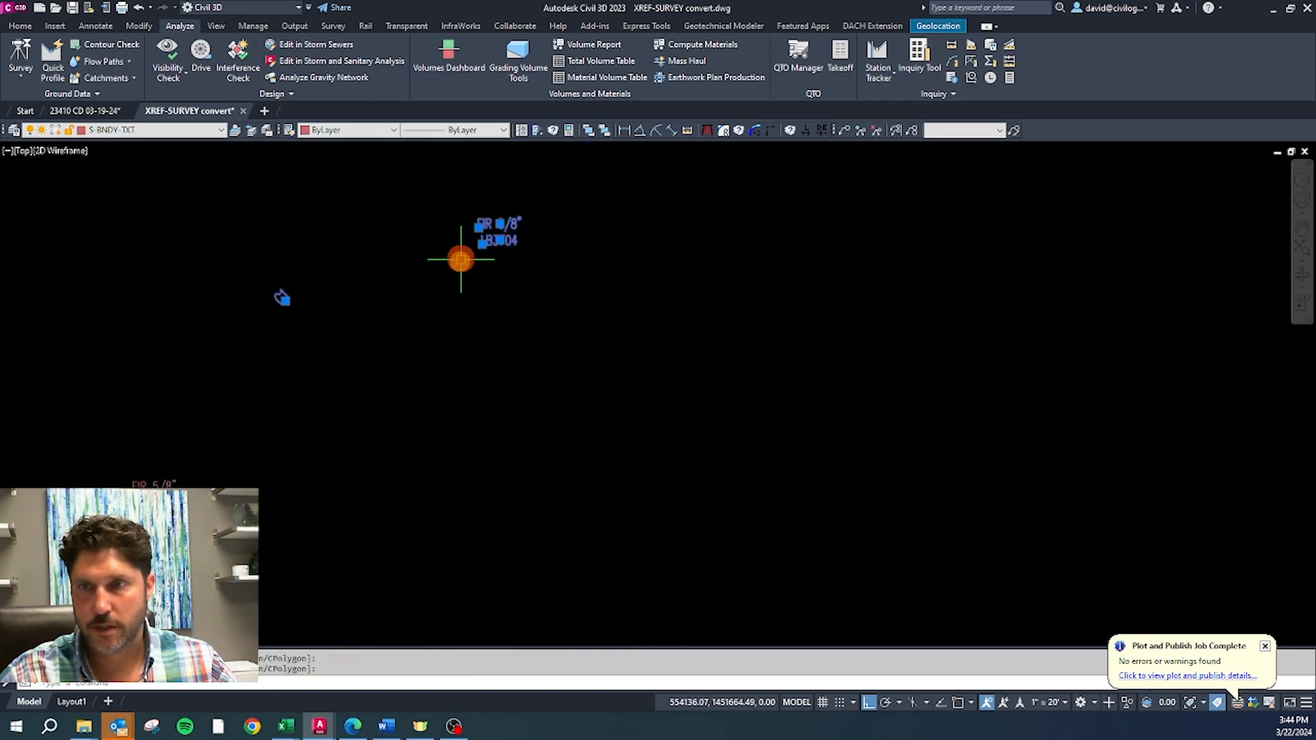
left_click(228, 499)
left_click(118, 458)
scroll(174, 299, "down", 2)
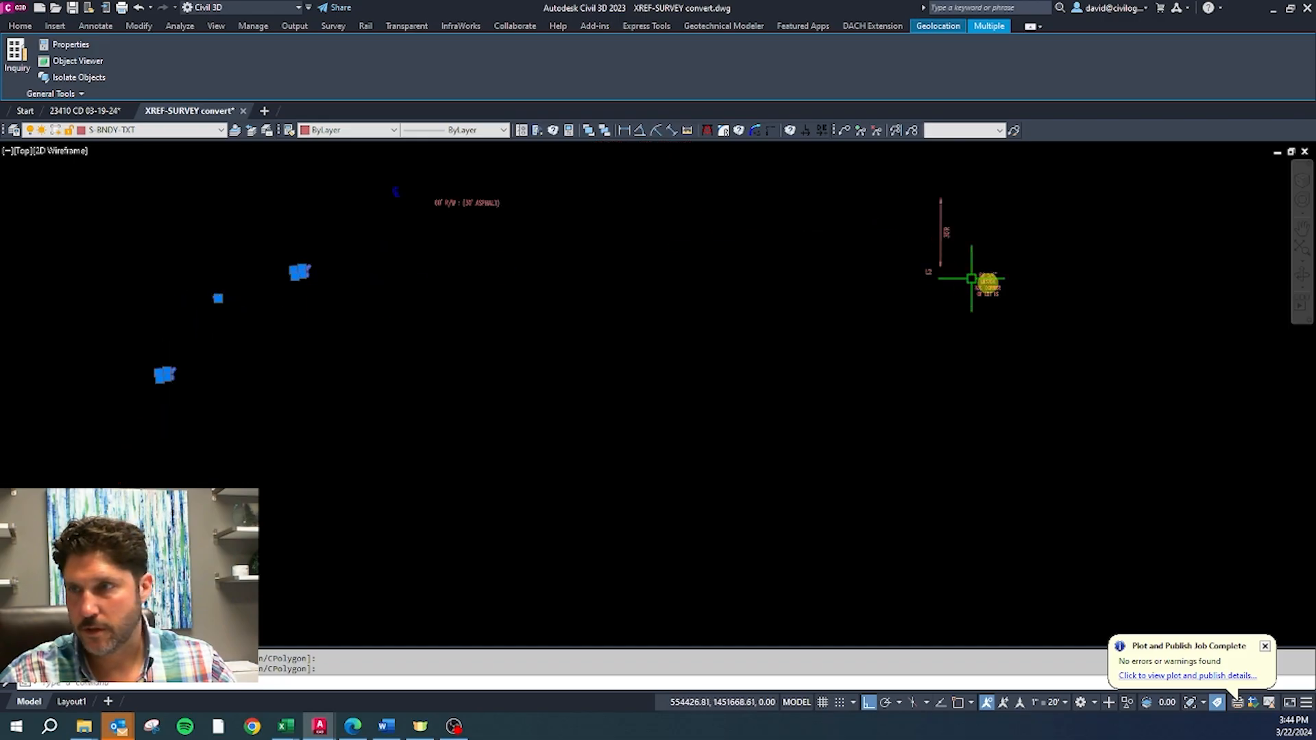
scroll(972, 279, "up", 2)
left_click(902, 259)
left_click(1035, 315)
scroll(878, 159, "down", 1)
scroll(891, 258, "down", 5)
scroll(883, 342, "up", 4)
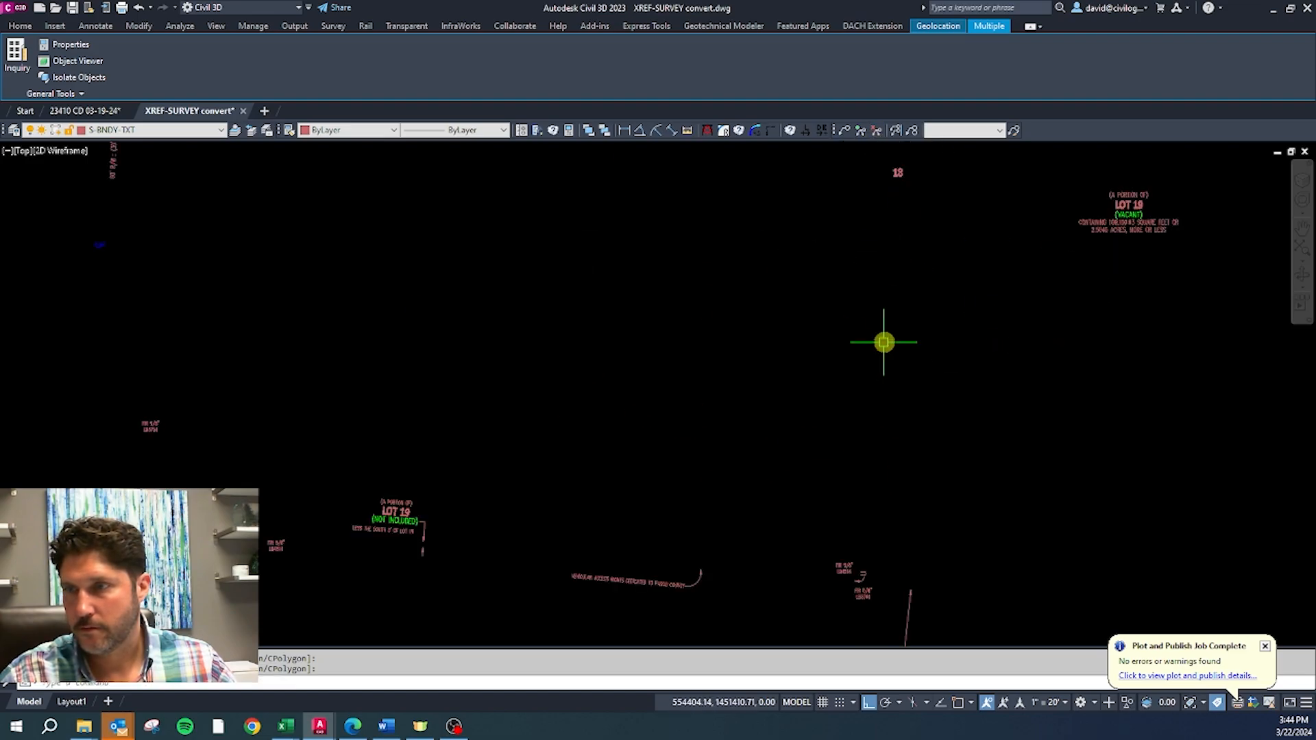
Step: Add the southeast corner's FIR 5/8" labels and the small label between them to the selection
scroll(872, 619, "up", 8)
left_click(862, 507)
left_click(764, 390)
left_click(829, 368)
left_click(559, 229)
scroll(898, 276, "down", 6)
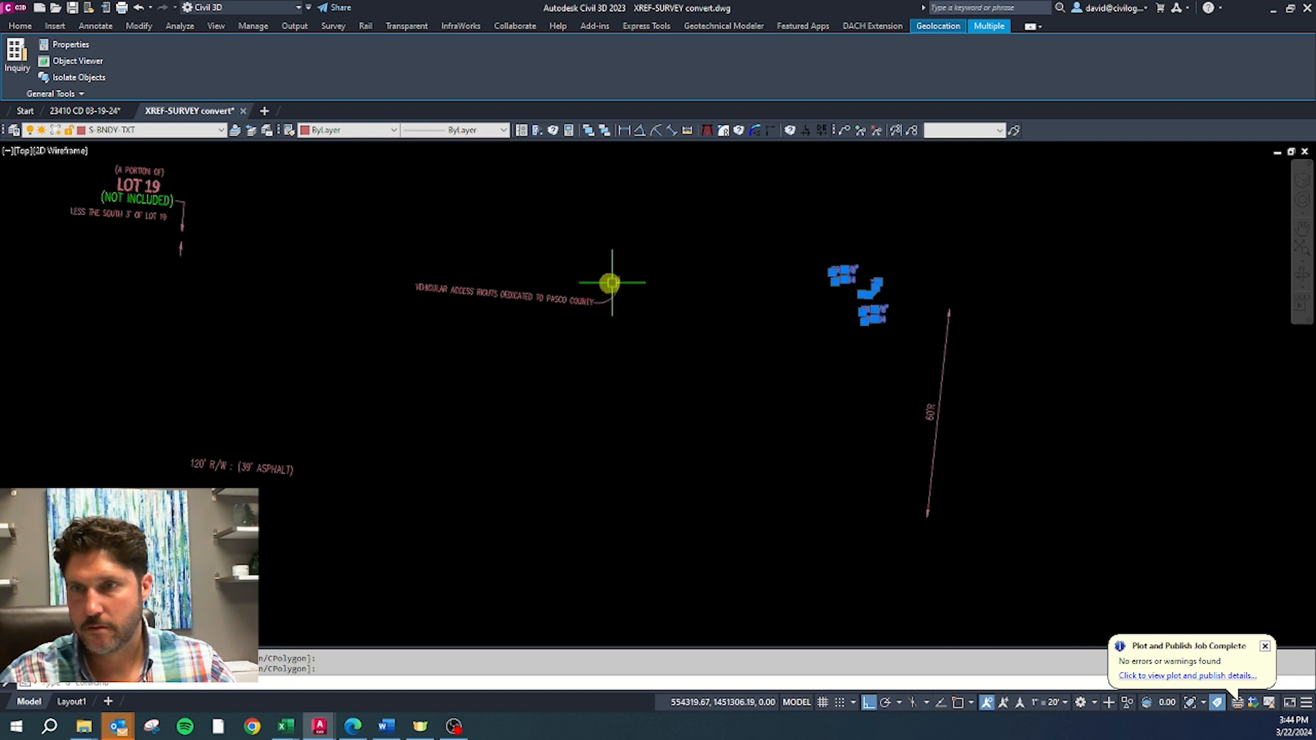
Step: Add the two FIR 5/8" LB4514 labels and the FIR 5/8" LB3704 label near the southwest corner to the selection
scroll(610, 283, "down", 2)
scroll(358, 277, "up", 6)
left_click(530, 403)
left_click(262, 213)
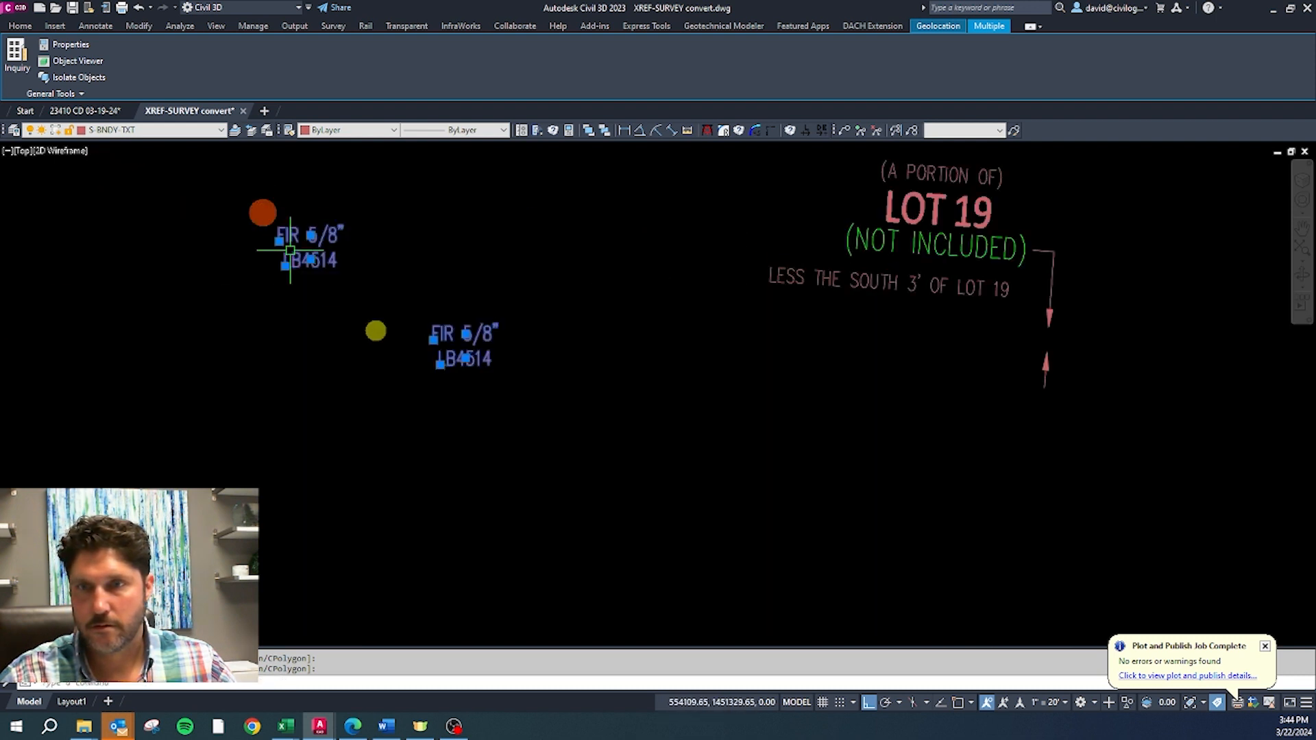
scroll(476, 413, "down", 6)
scroll(327, 282, "up", 4)
left_click(455, 314)
left_click(291, 212)
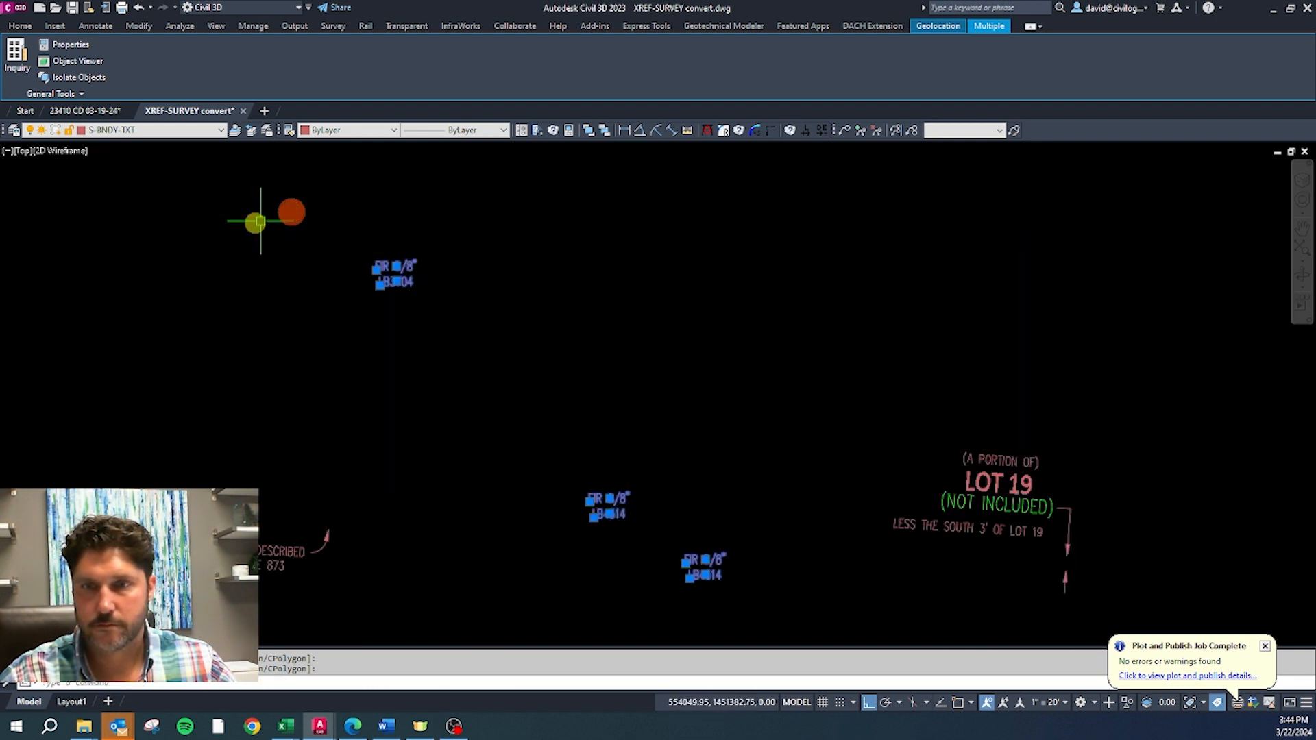
Step: Move the selected monument, curve and line labels to the VS-ANN1-METE layer
left_click(165, 131)
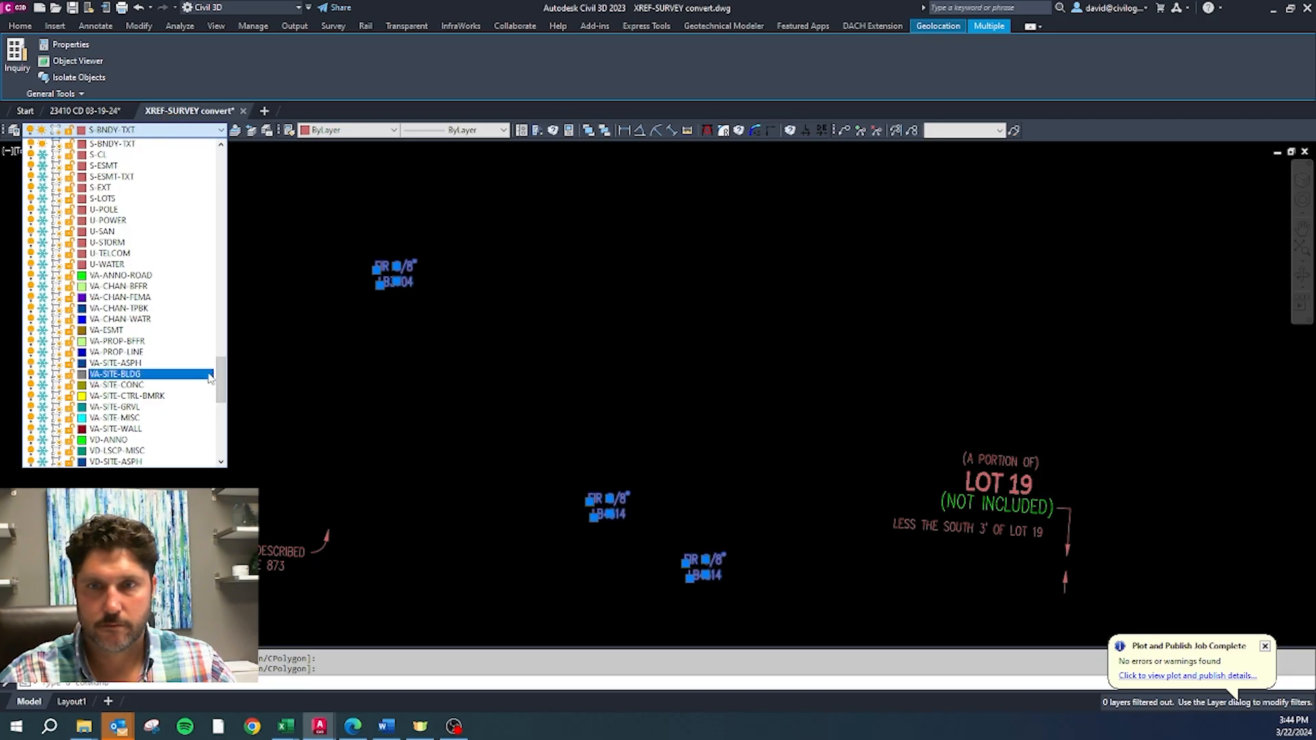
left_click_drag(218, 377, 218, 411)
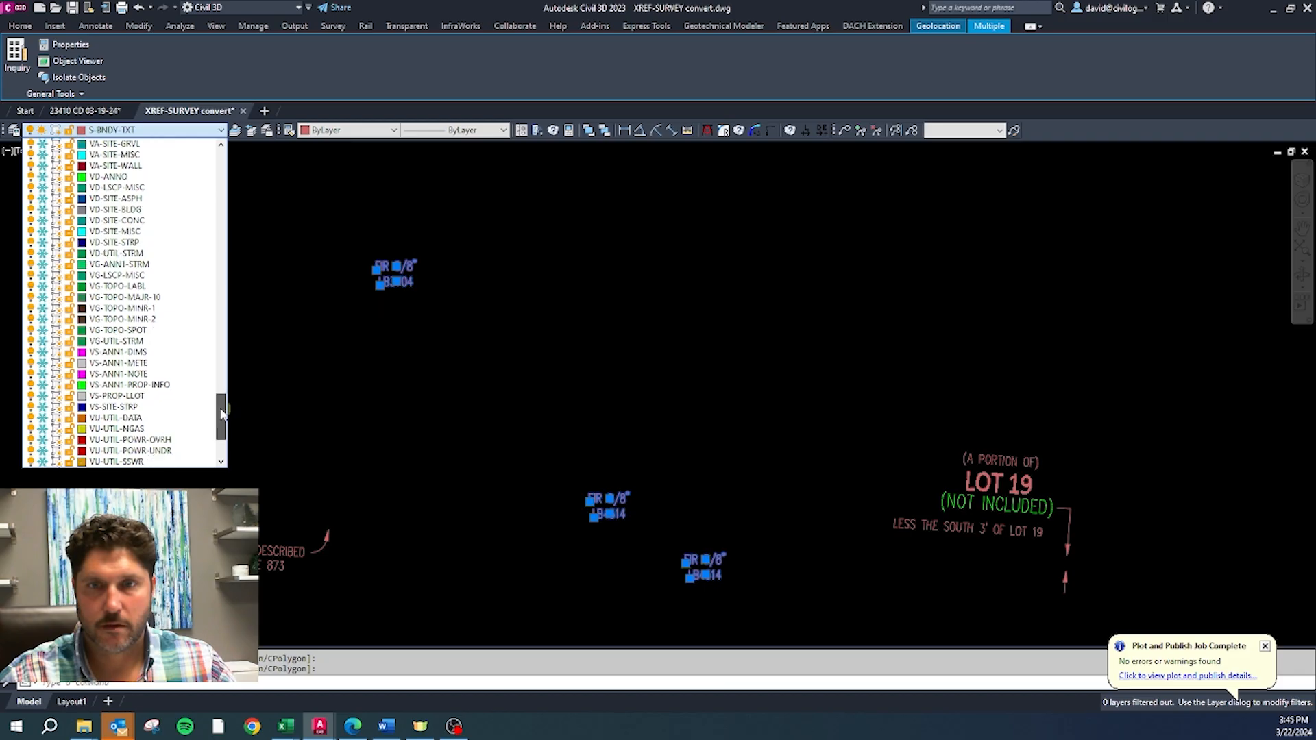
left_click(165, 363)
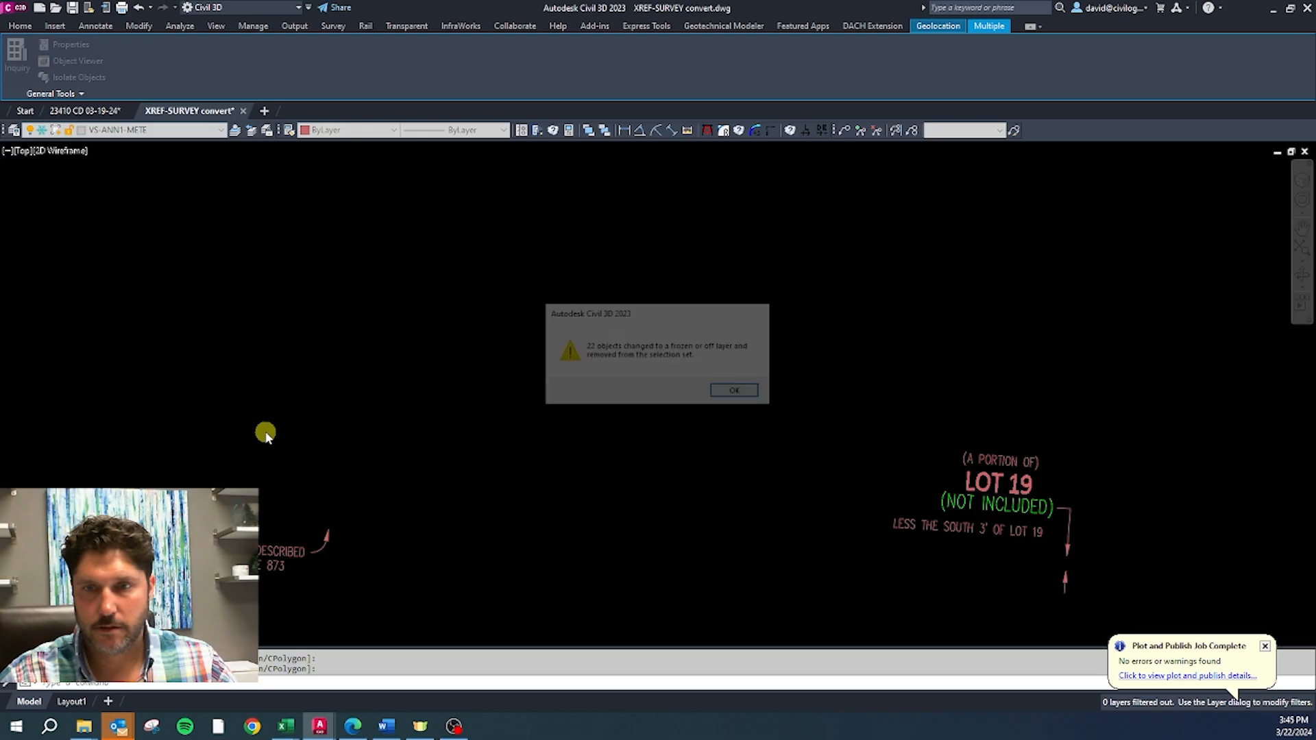
key("Return")
Step: Select the LOT 19 (NOT INCLUDED) label, its "LESS THE SOUTH 3'" note and the attached arrows
scroll(380, 357, "down", 3)
scroll(620, 446, "up", 2)
left_click(725, 479)
left_click(486, 270)
scroll(419, 245, "down", 4)
scroll(687, 355, "up", 2)
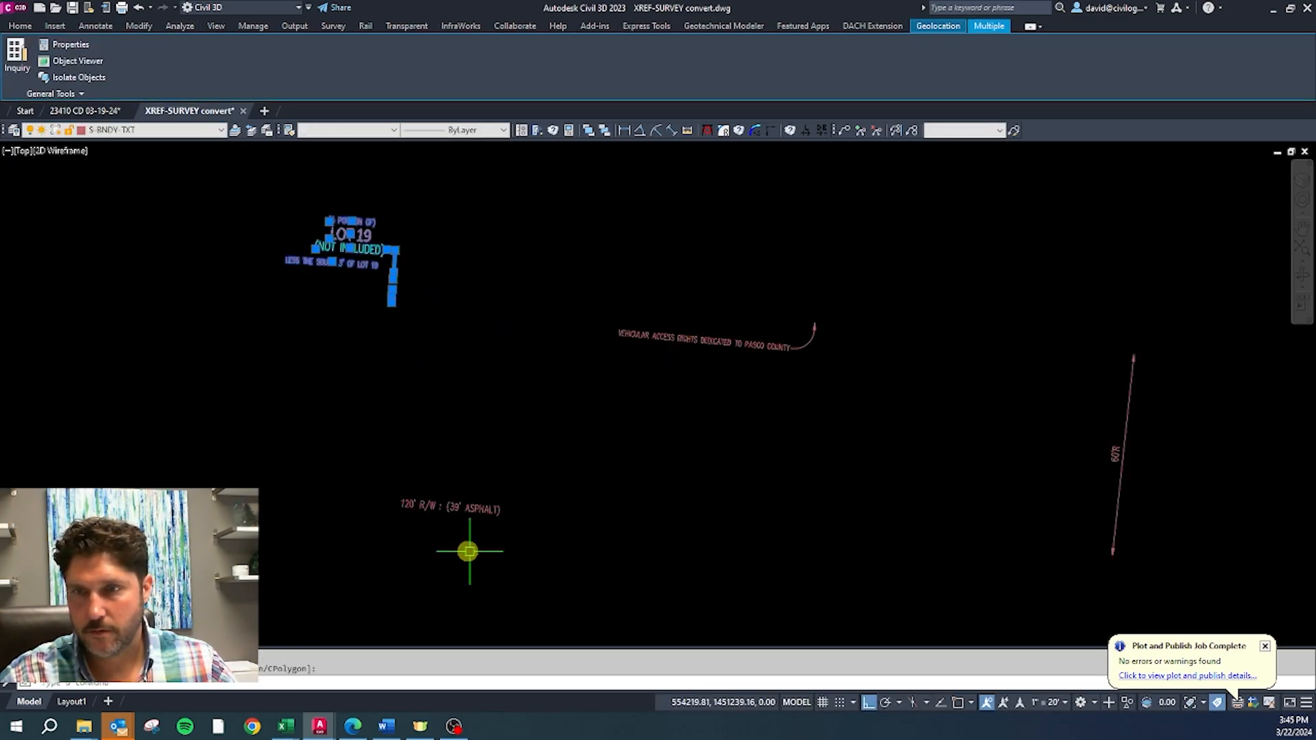
Step: Add the LOT 19 (VACANT) label with its area text and the lot number 18 to the selection
scroll(507, 576, "down", 4)
scroll(508, 332, "up", 4)
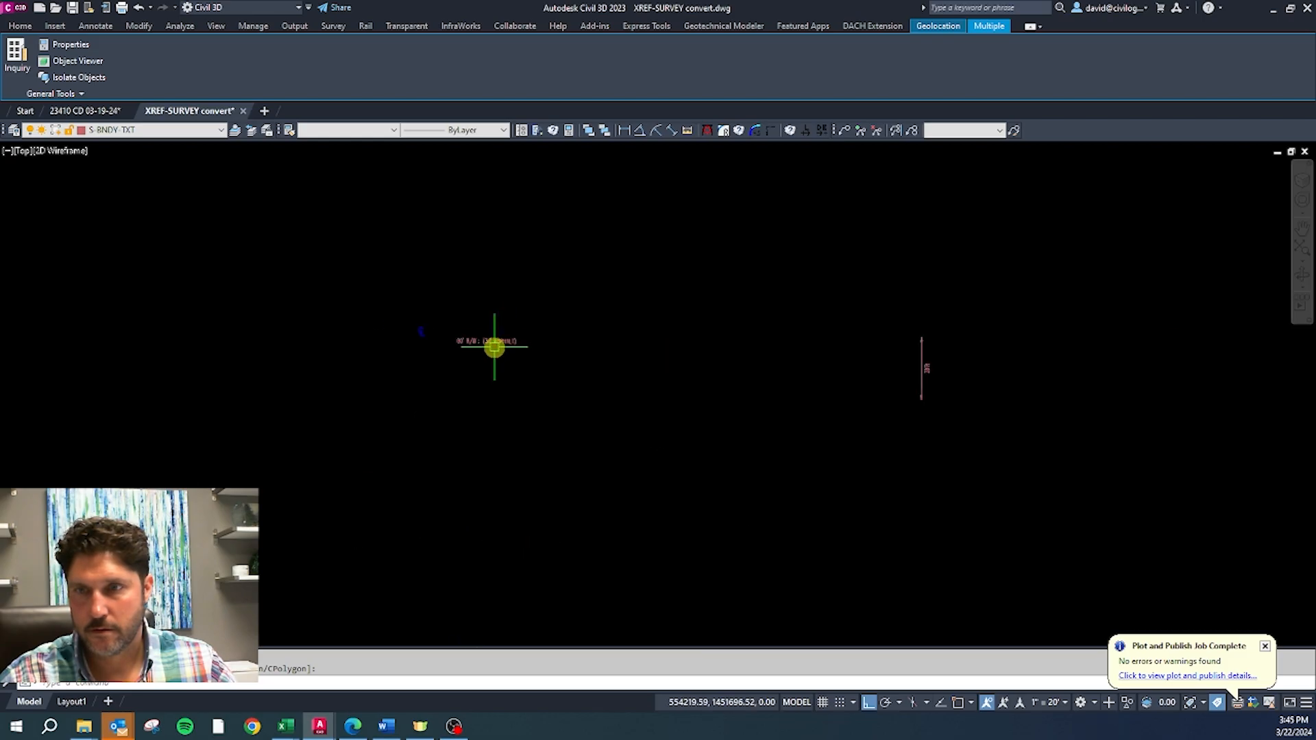
scroll(550, 313, "down", 4)
scroll(385, 470, "up", 4)
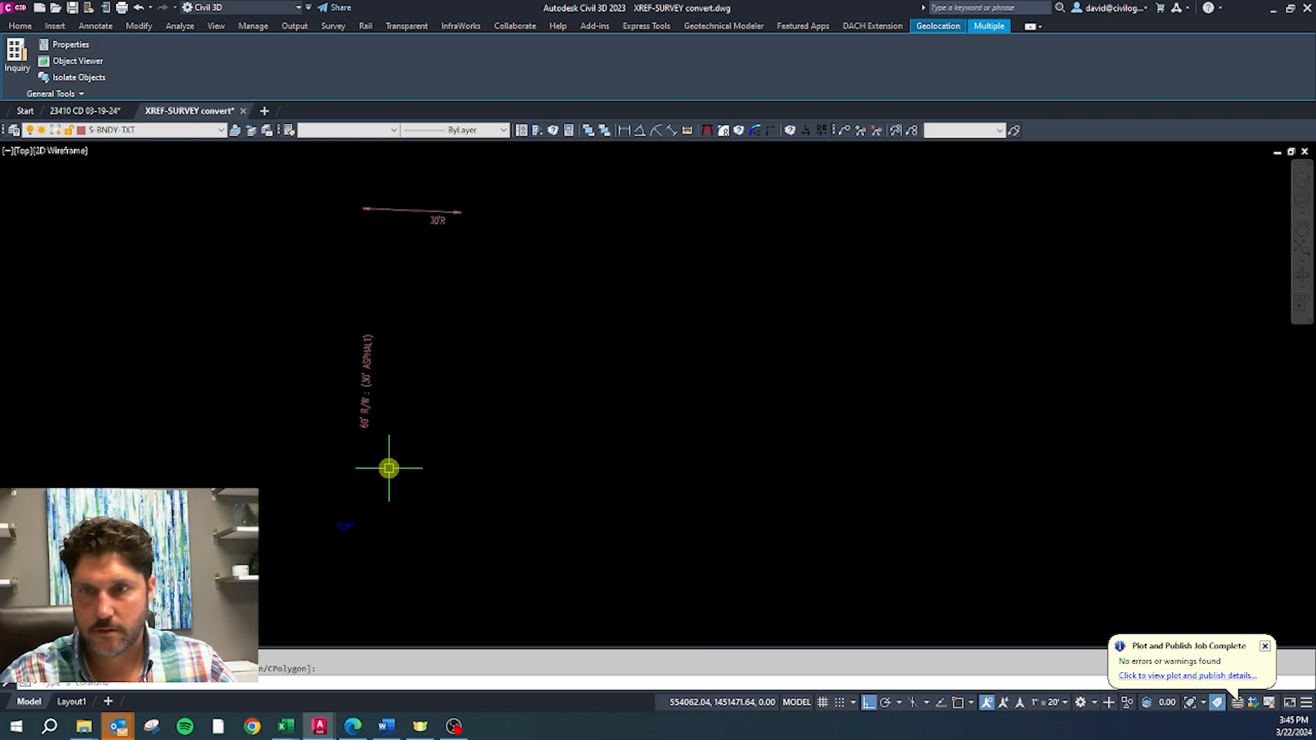
scroll(339, 516, "down", 2)
scroll(400, 297, "up", 1)
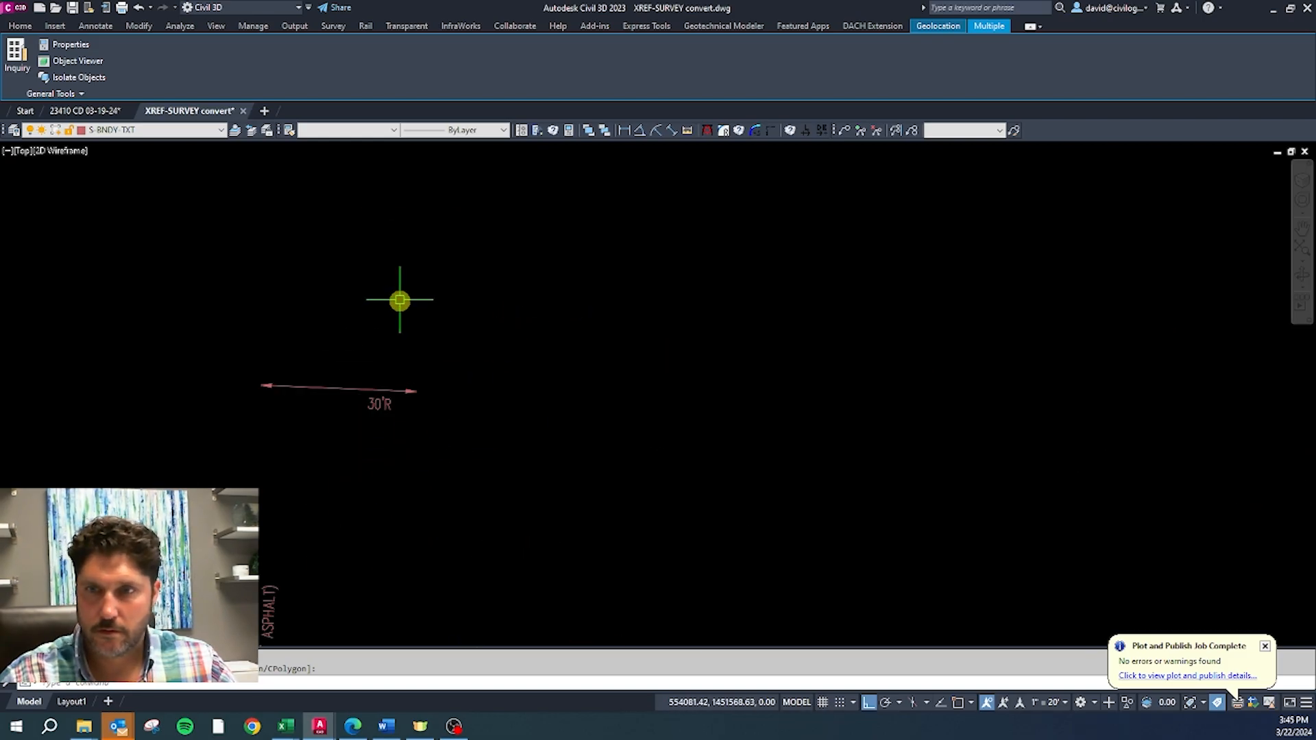
scroll(279, 320, "down", 3)
scroll(864, 446, "up", 5)
left_click(946, 520)
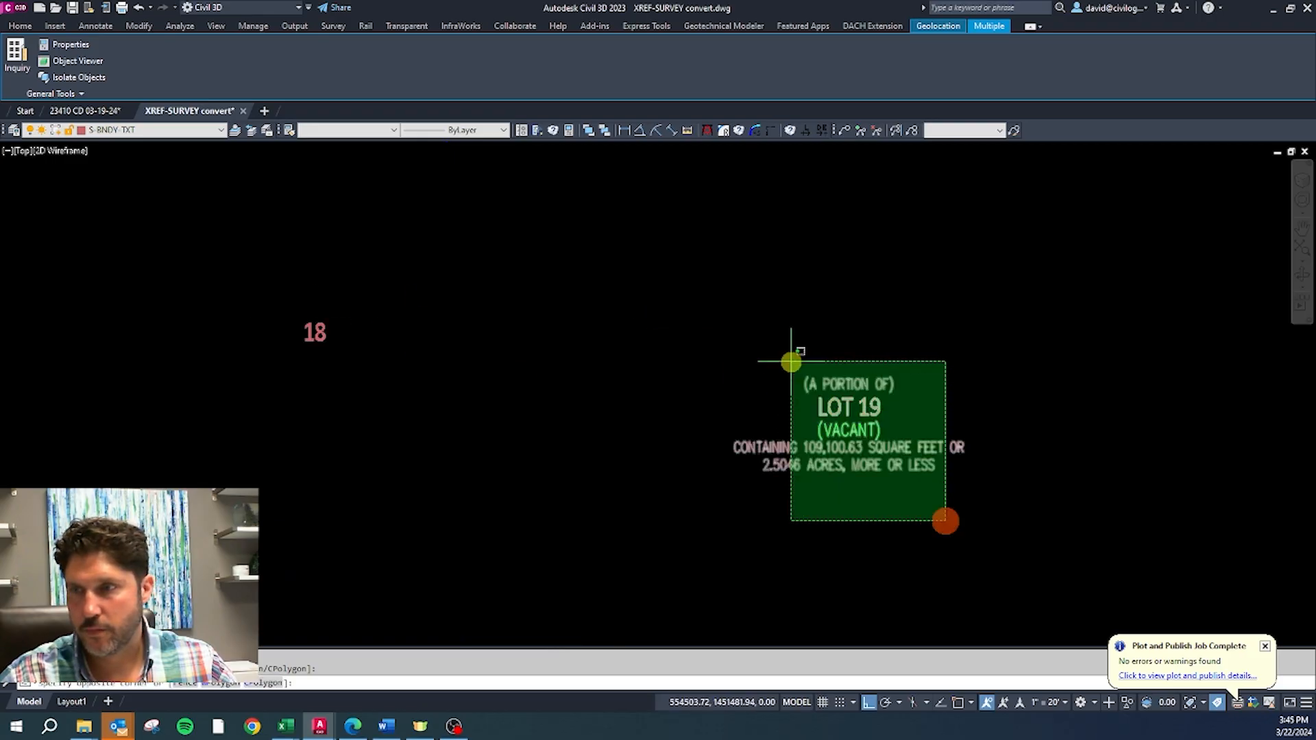
left_click(790, 356)
left_click(281, 322)
scroll(754, 508, "down", 4)
scroll(730, 418, "down", 4)
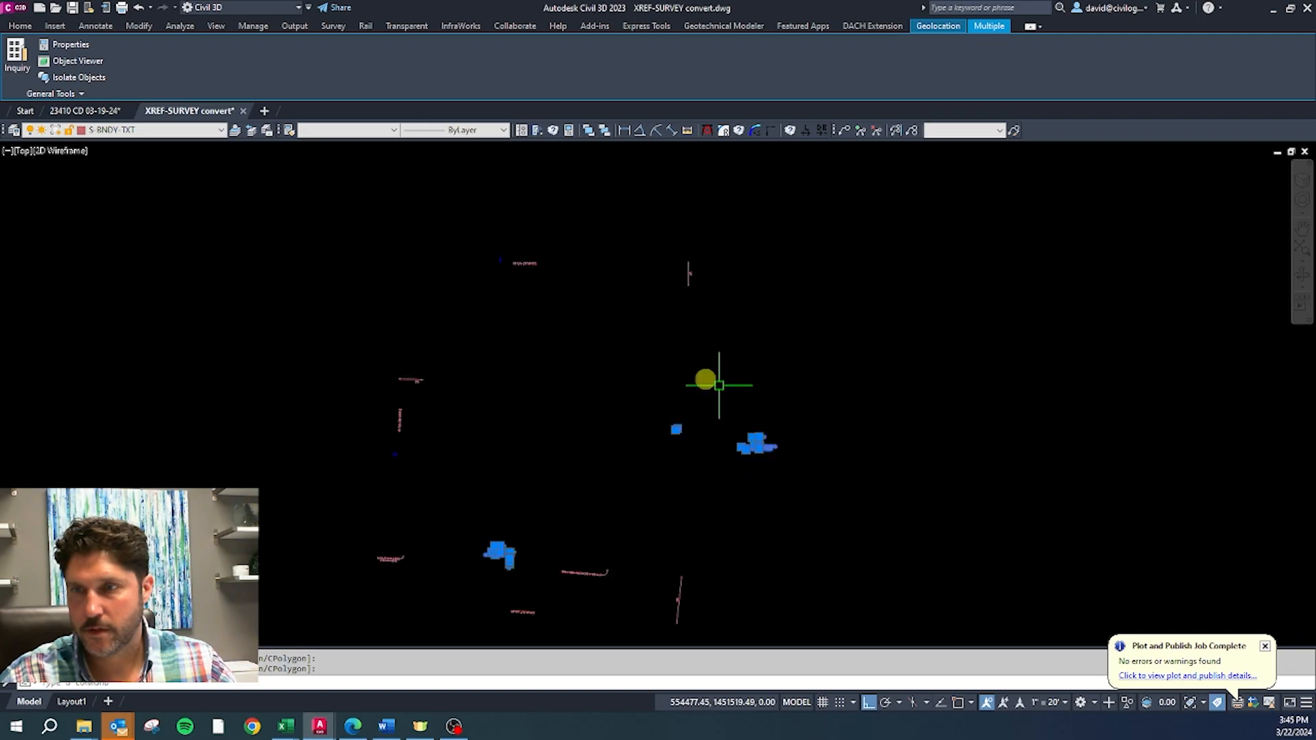
Step: Move the selected lot labels to the VS-ANN1-PROP-INFO layer
left_click(182, 132)
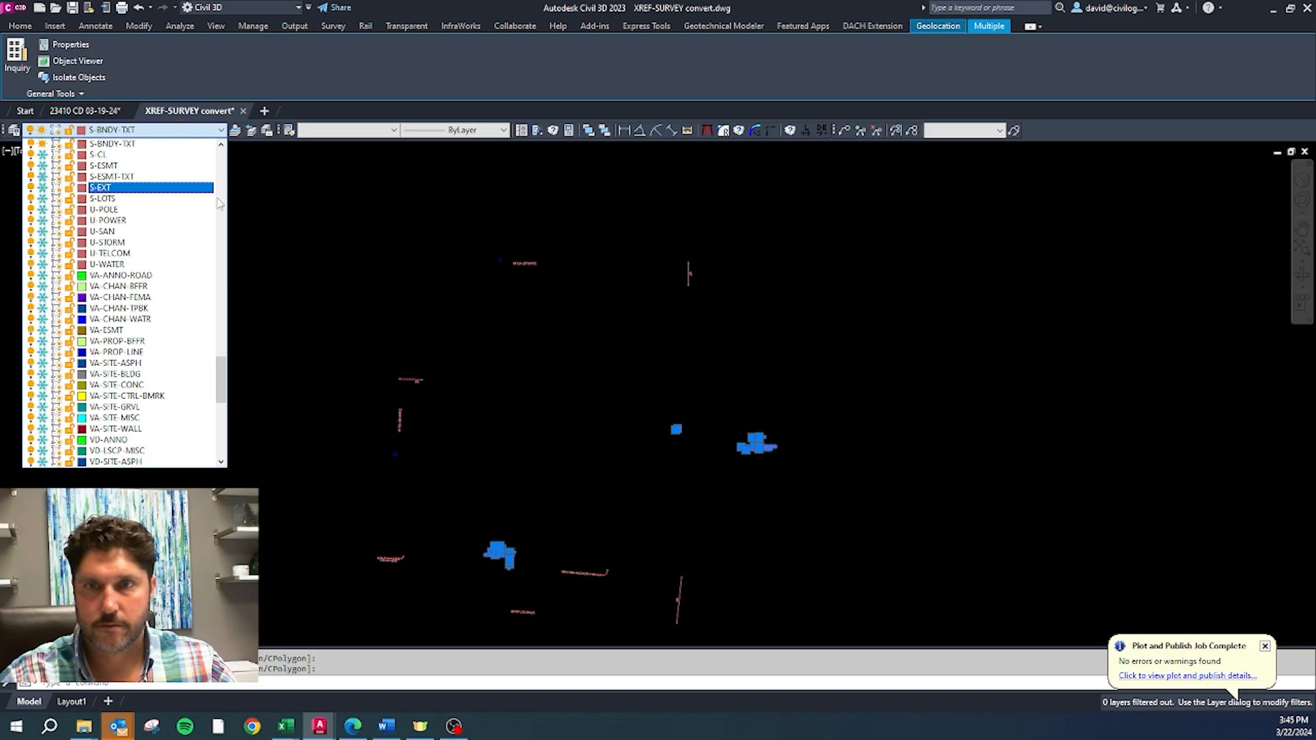
left_click_drag(222, 390, 233, 431)
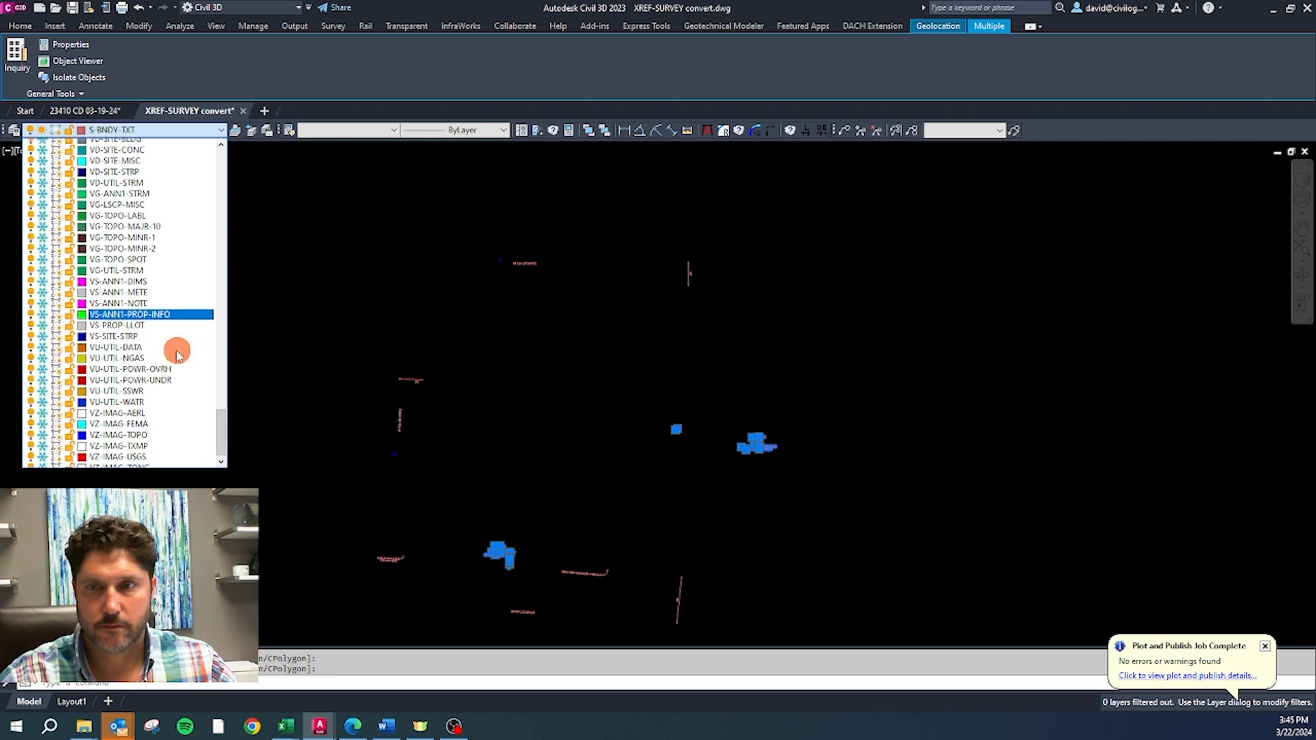
left_click(176, 352)
key("Return")
Step: Select the north and west 30'R dimensions and the southeast 60'R dimension, including their arrows
scroll(690, 251, "up", 3)
left_click(722, 255)
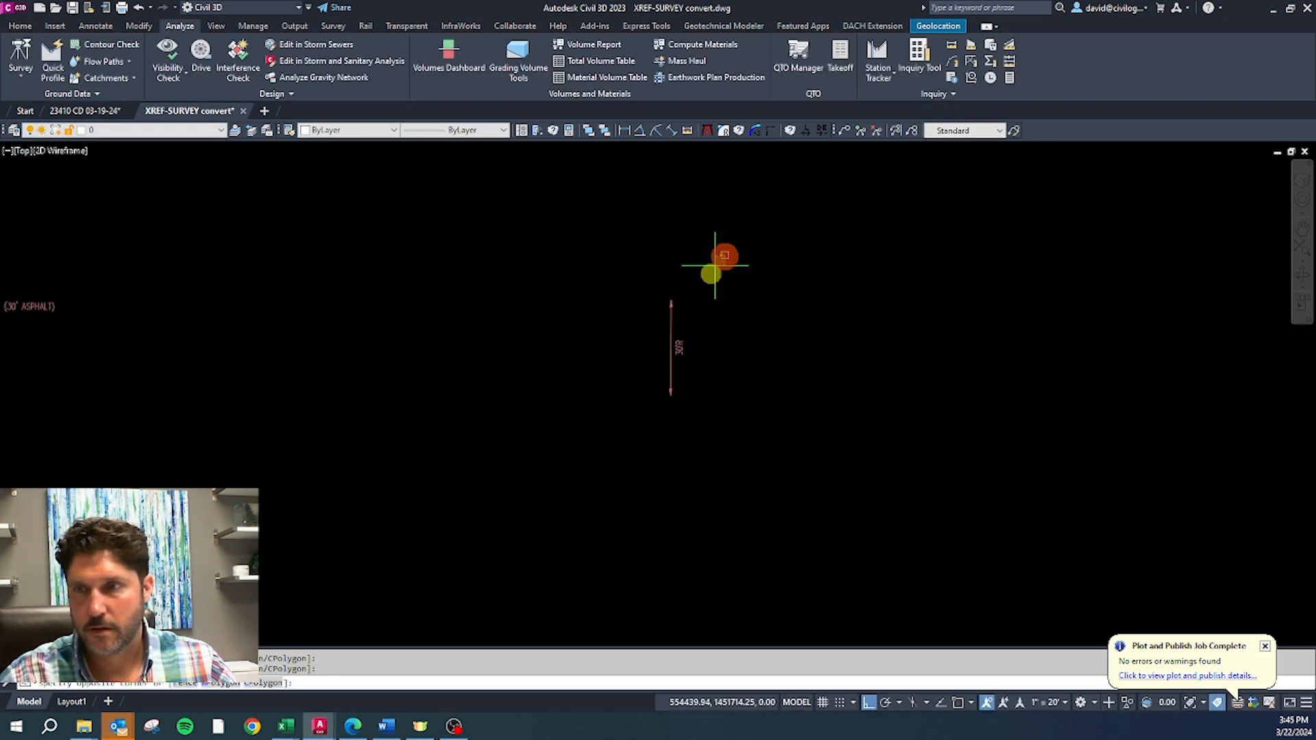
left_click(611, 452)
scroll(842, 292, "down", 3)
scroll(603, 378, "up", 3)
left_click(580, 376)
left_click(379, 329)
scroll(450, 250, "down", 4)
scroll(438, 427, "up", 1)
scroll(741, 482, "up", 2)
scroll(562, 383, "down", 2)
left_click(804, 400)
left_click(751, 508)
scroll(788, 477, "up", 5)
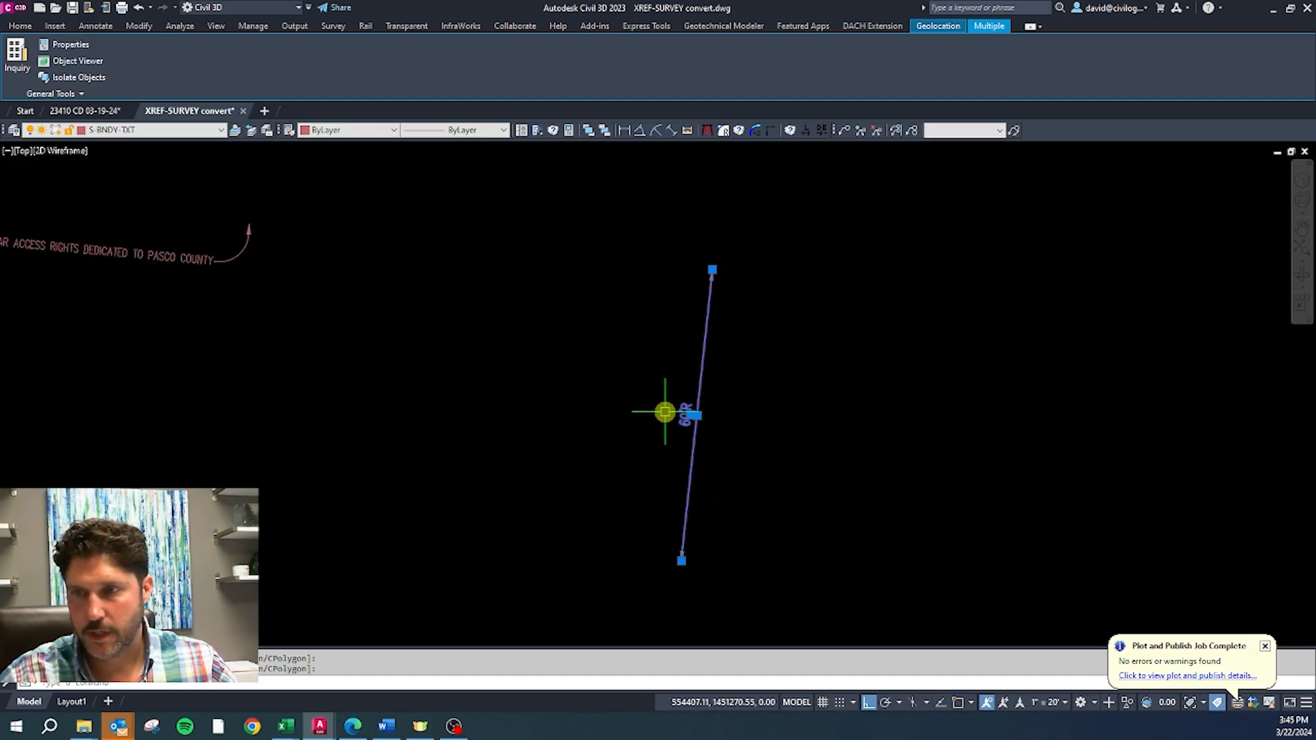
Step: Move the selected right-of-way dimensions to the VZ-SURV-ANNO layer
left_click(199, 135)
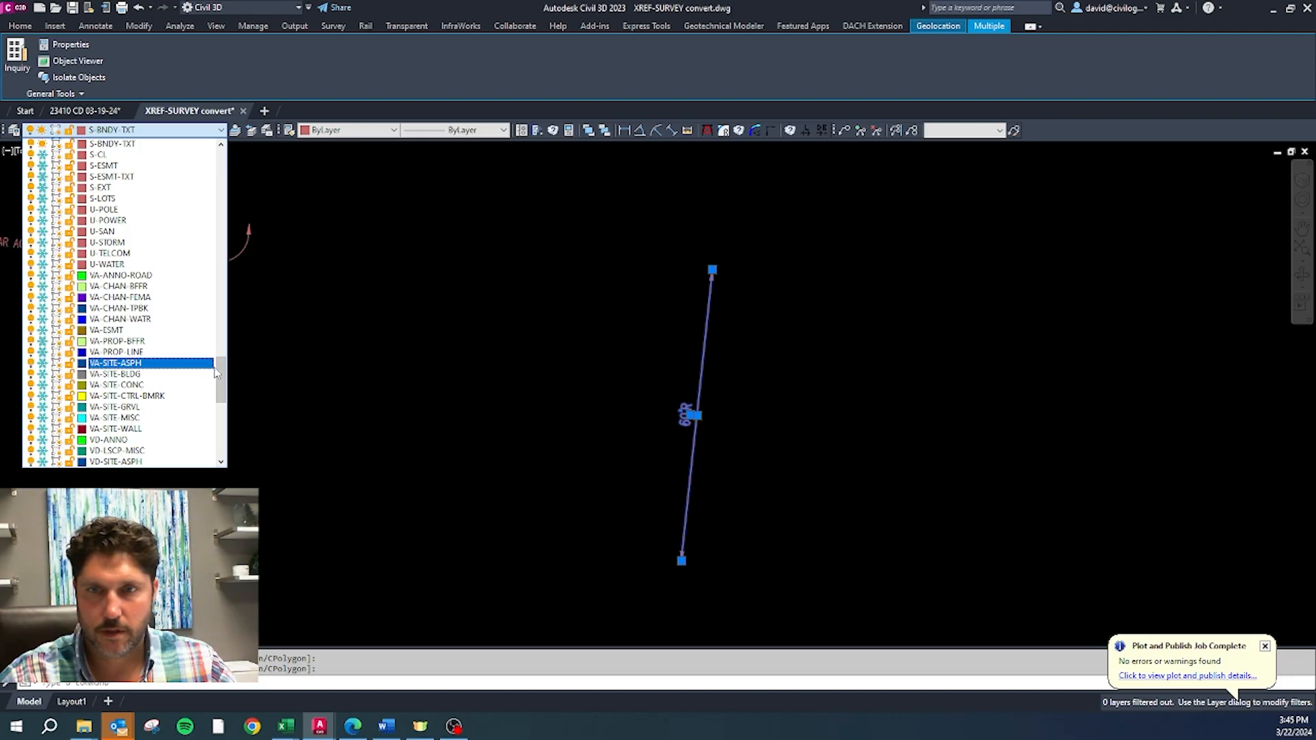
left_click_drag(219, 375, 218, 436)
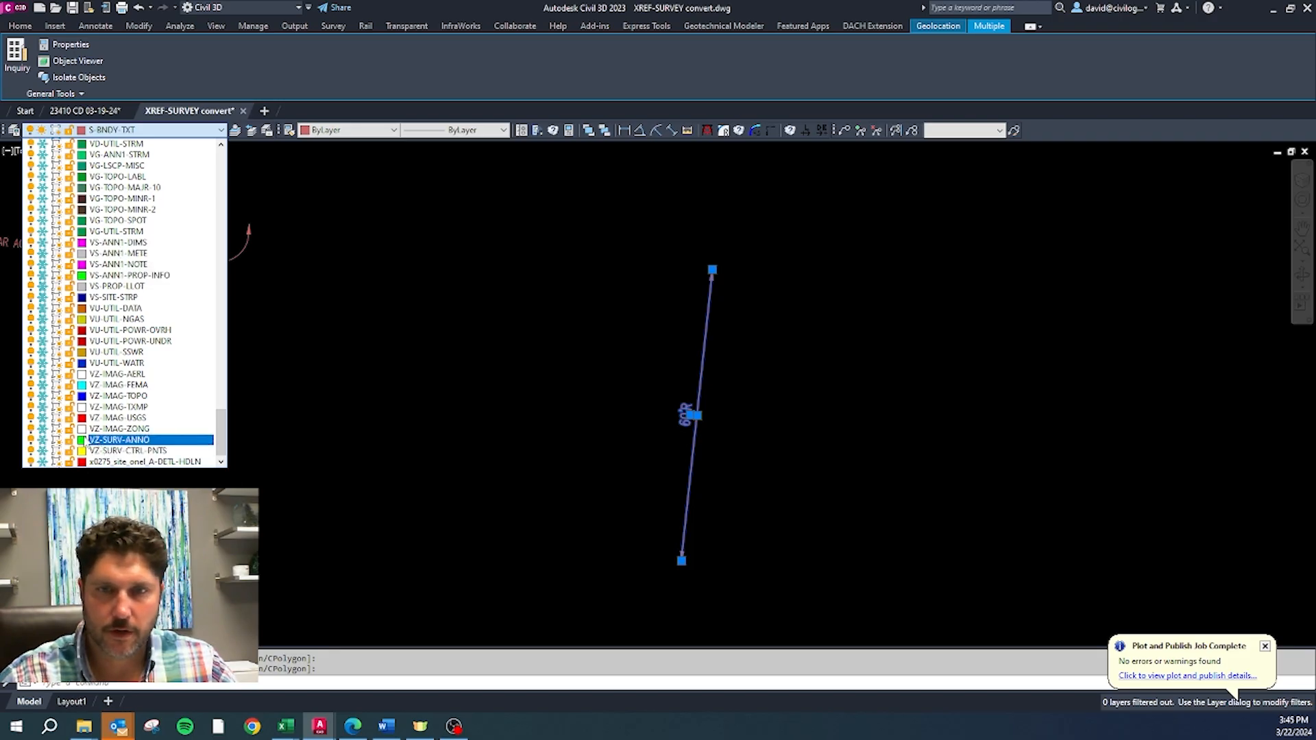
left_click(115, 442)
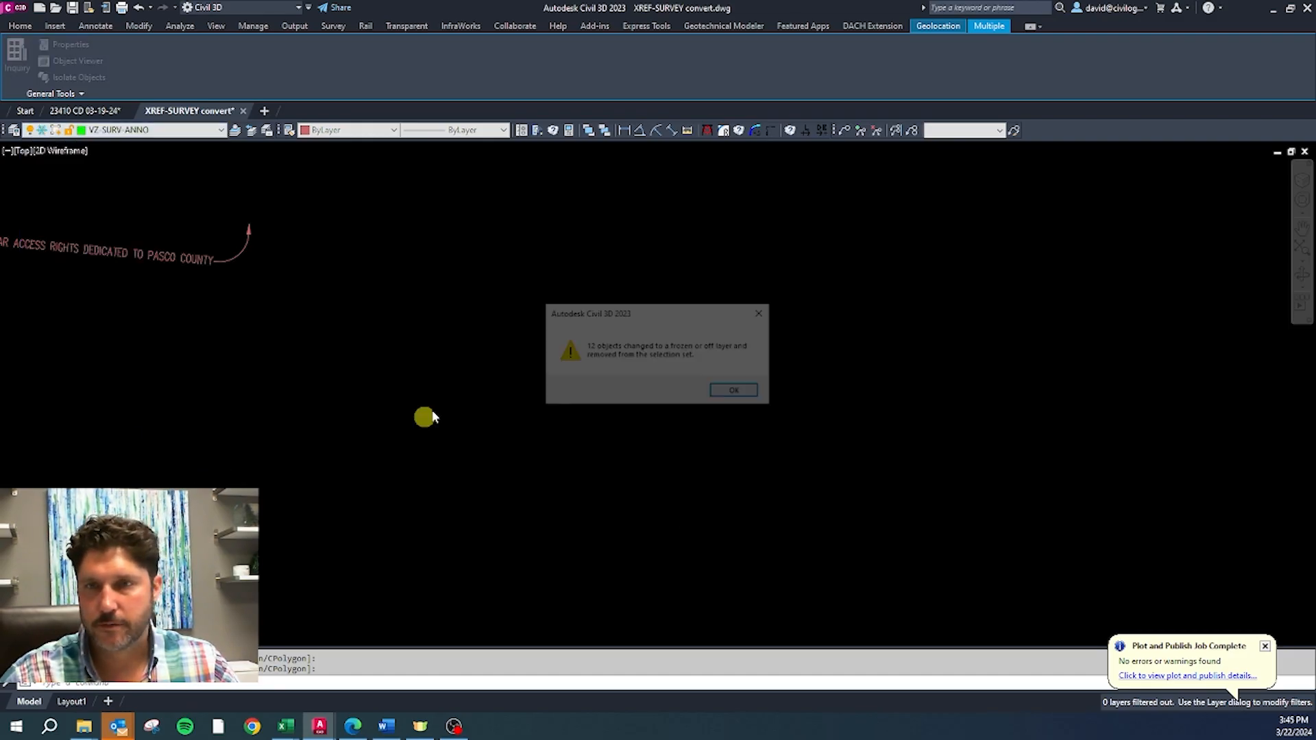
key("Escape")
Step: Select the "VEHICULAR ACCESS RIGHTS DEDICATED TO PASCO COUNTY" note and its leader
scroll(541, 350, "down", 2)
scroll(312, 281, "up", 4)
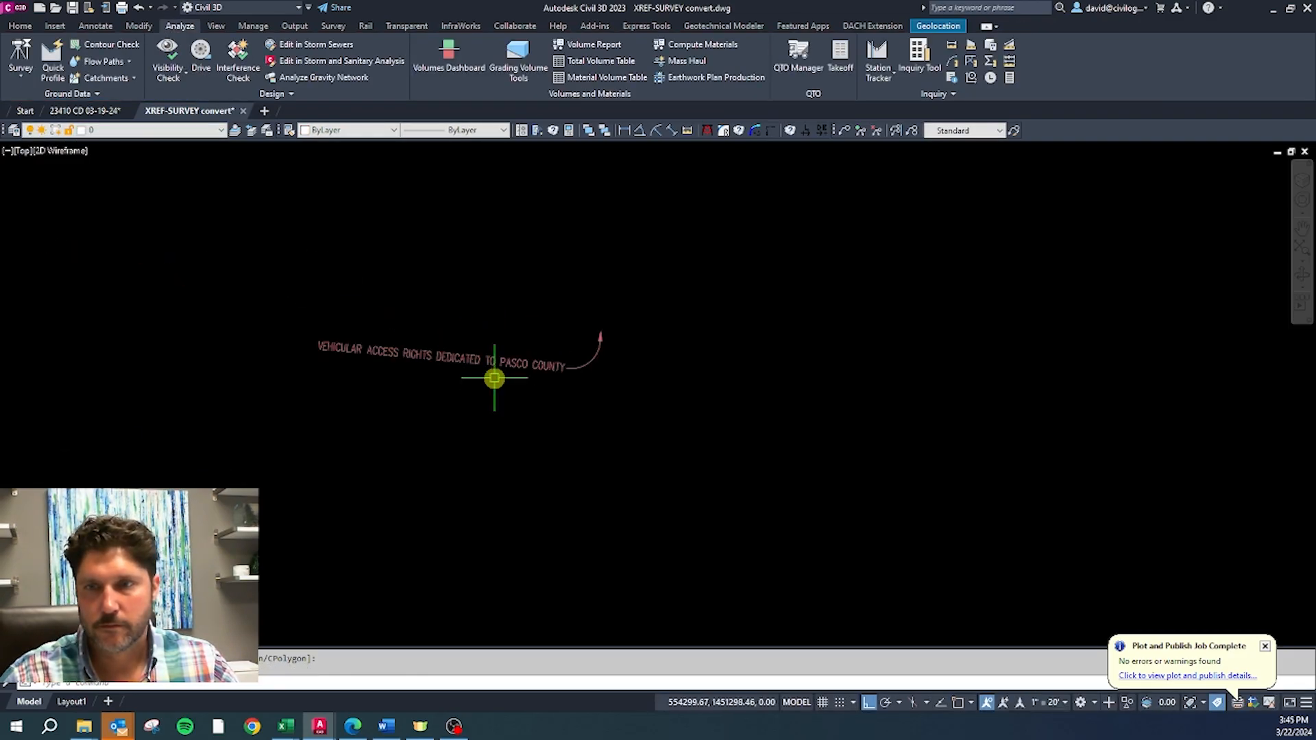
left_click(610, 392)
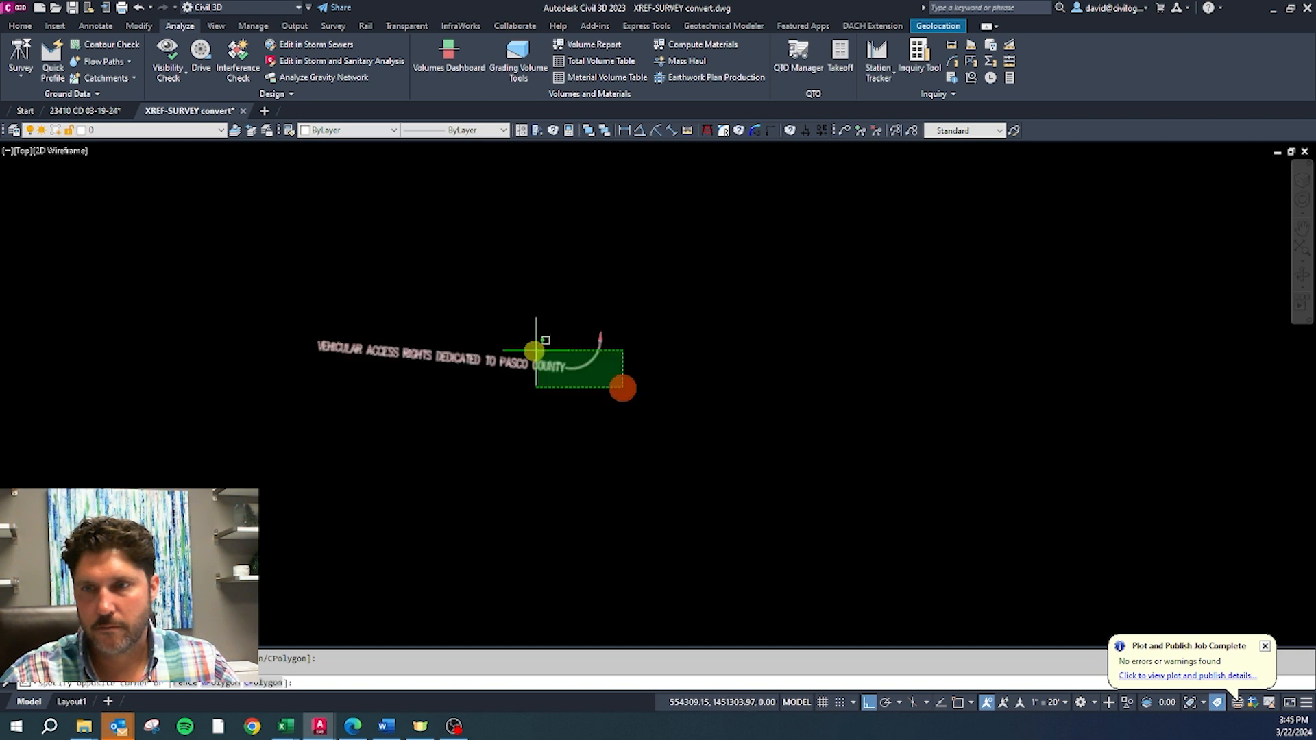
left_click(353, 282)
scroll(637, 268, "down", 3)
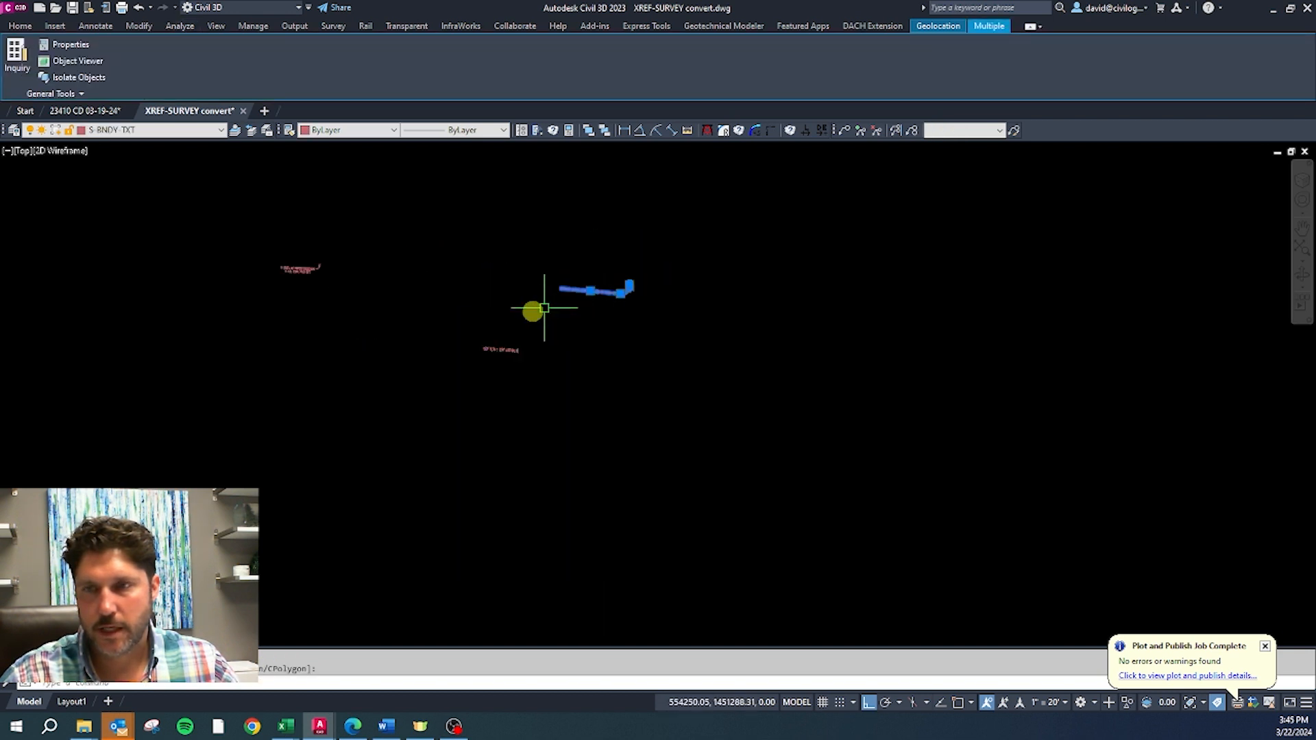
scroll(510, 321, "up", 2)
scroll(173, 218, "up", 4)
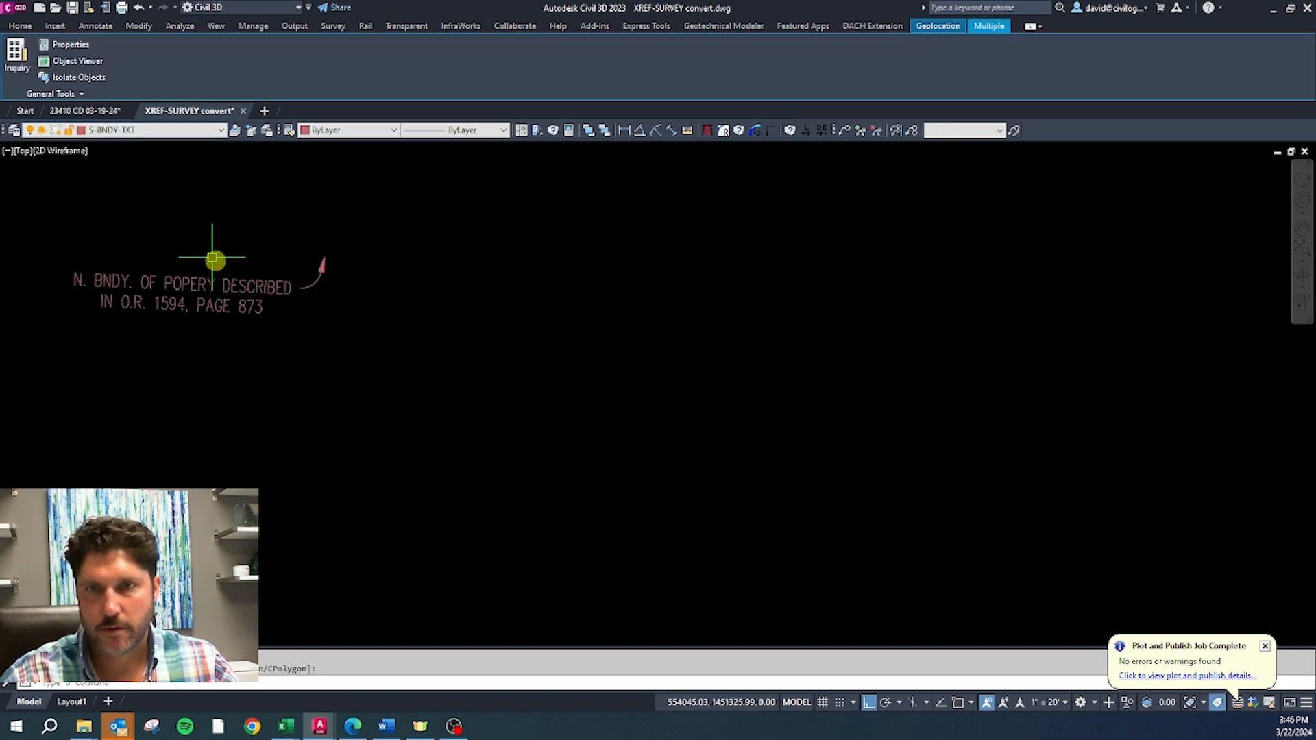
Step: Add the north boundary note citing O.R. 1594, page 873 and its leader to the selection
left_click(161, 256)
left_click(366, 328)
left_click(198, 258)
scroll(253, 175, "down", 4)
scroll(510, 329, "up", 4)
Step: Move the selected vehicular access rights and north boundary notes, with their leaders, to the VS-ANN1-NOTE layer
scroll(651, 254, "down", 5)
scroll(651, 254, "down", 2)
scroll(652, 367, "down", 6)
scroll(570, 431, "up", 3)
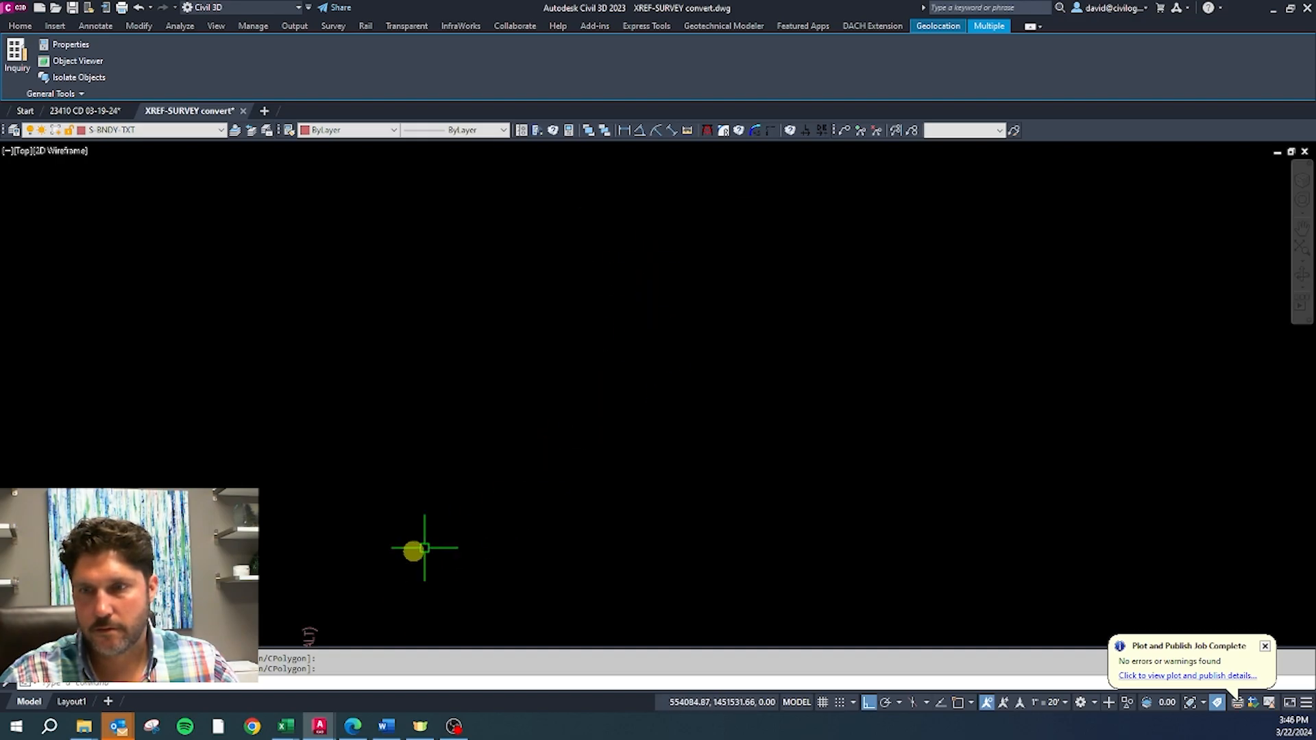
scroll(408, 493, "up", 5)
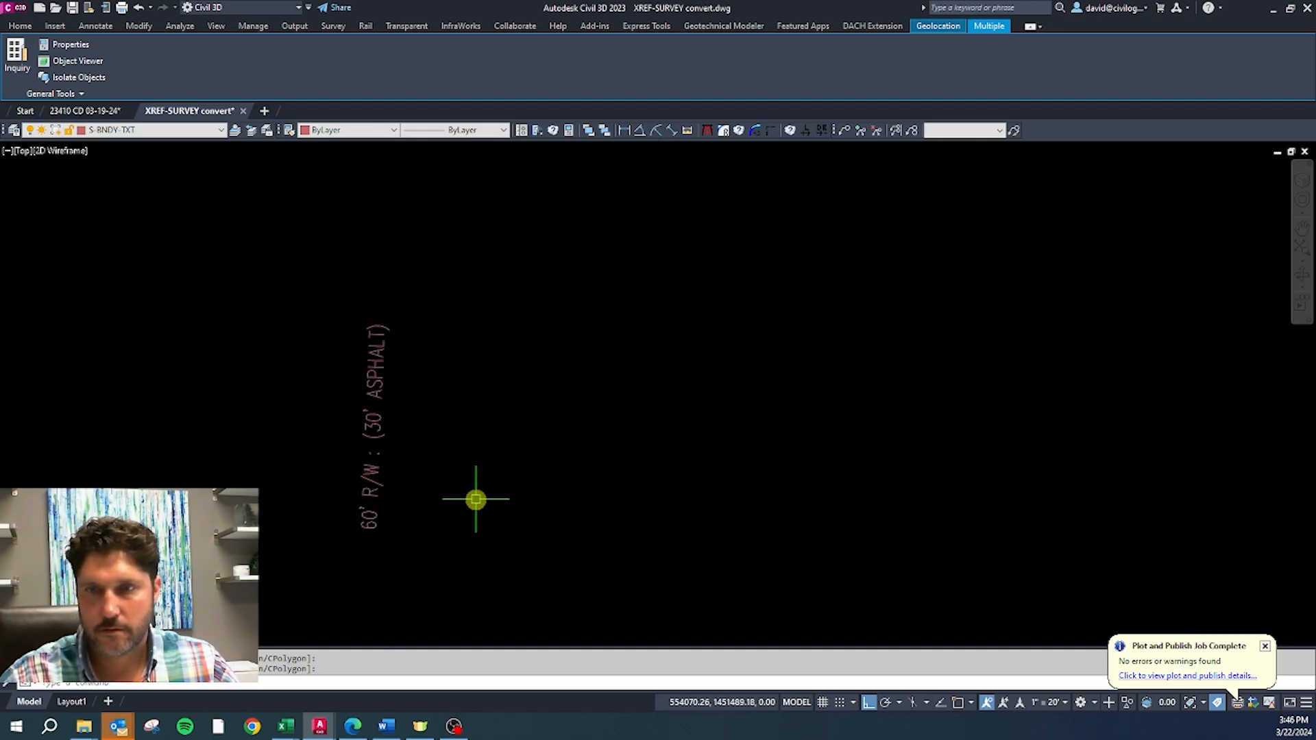
scroll(315, 464, "down", 6)
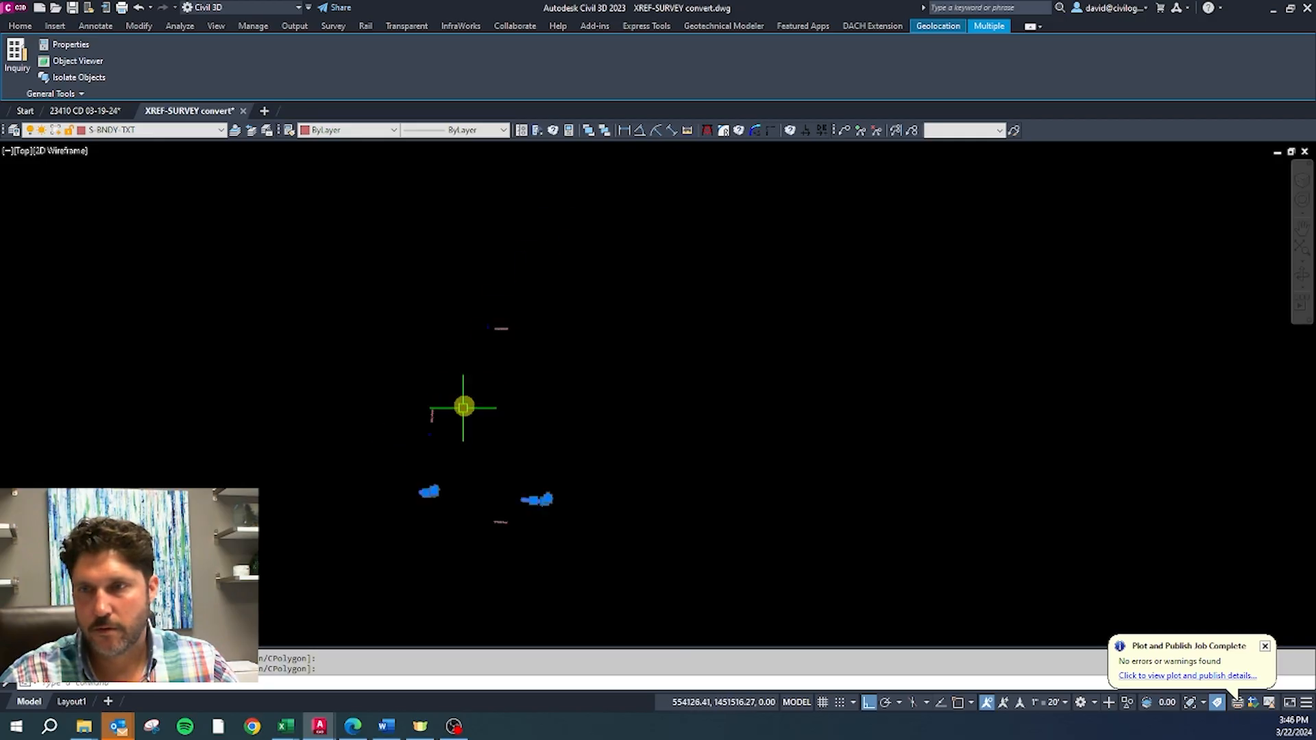
scroll(505, 326, "up", 4)
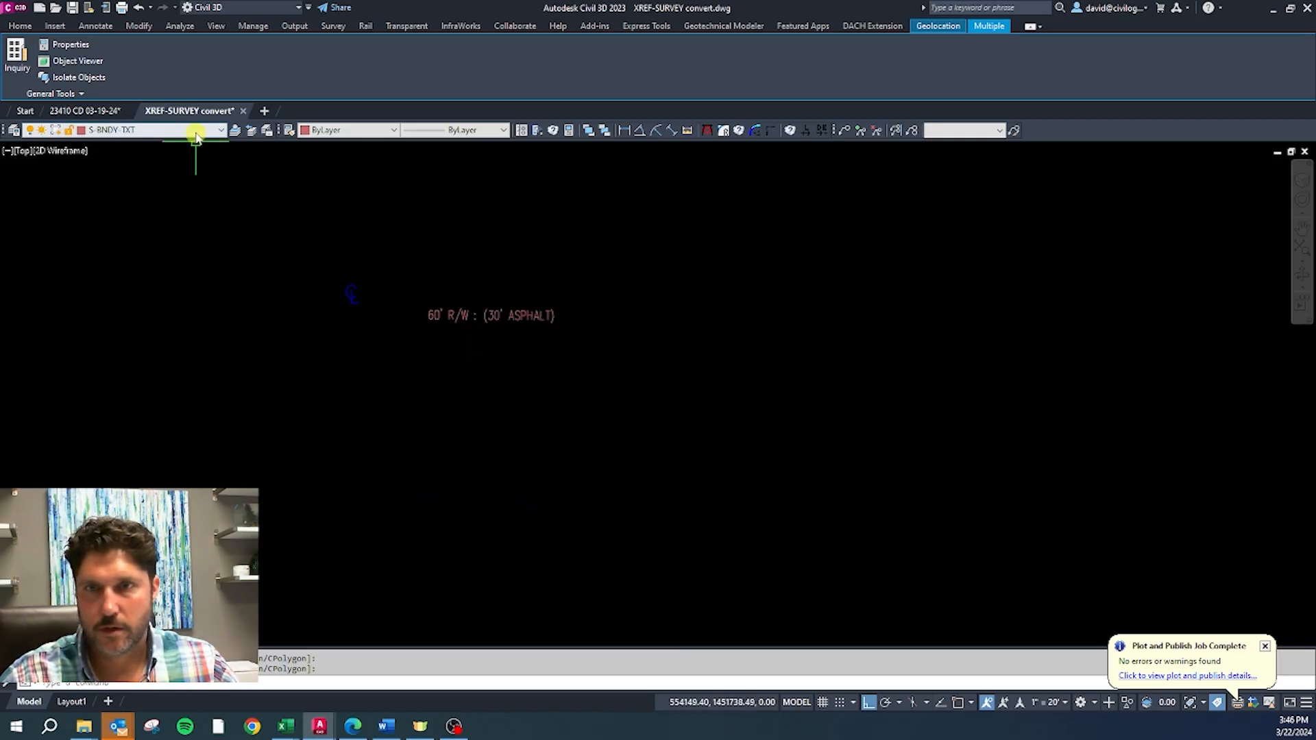
scroll(430, 235, "down", 5)
scroll(333, 516, "up", 5)
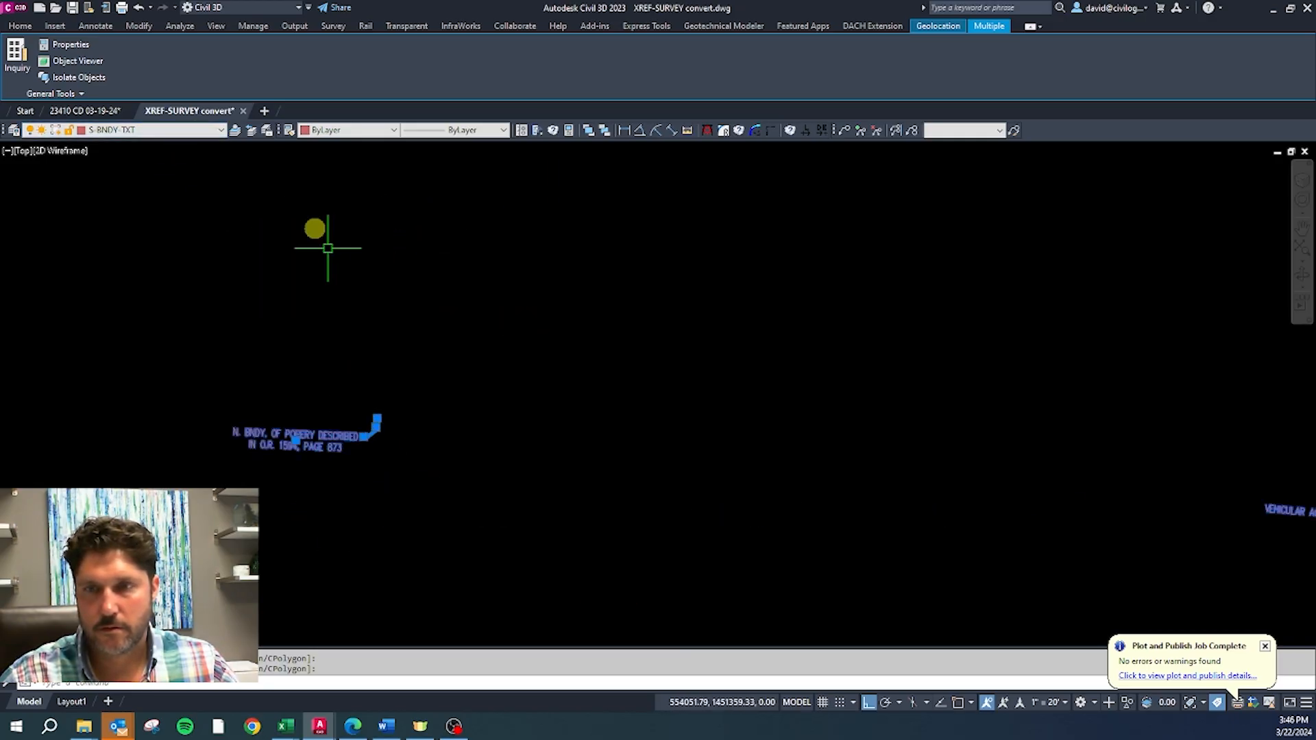
left_click(222, 130)
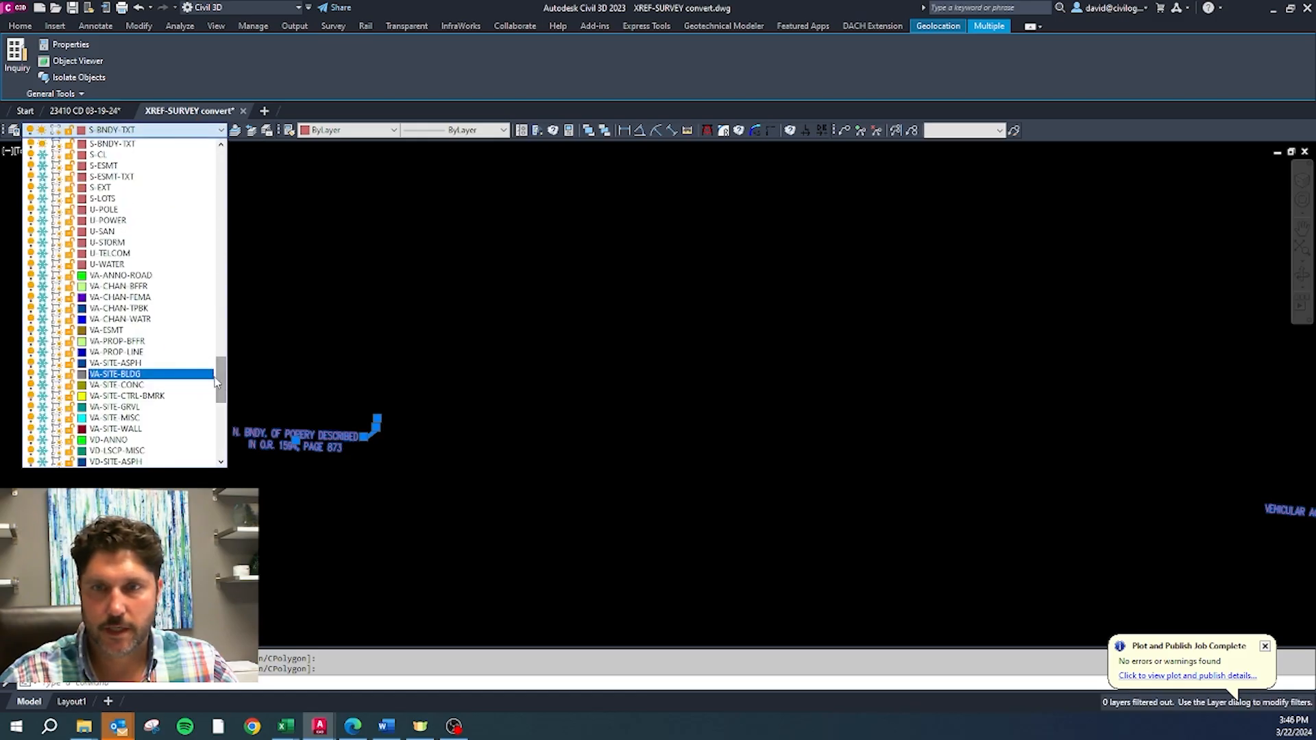
left_click_drag(220, 373, 222, 426)
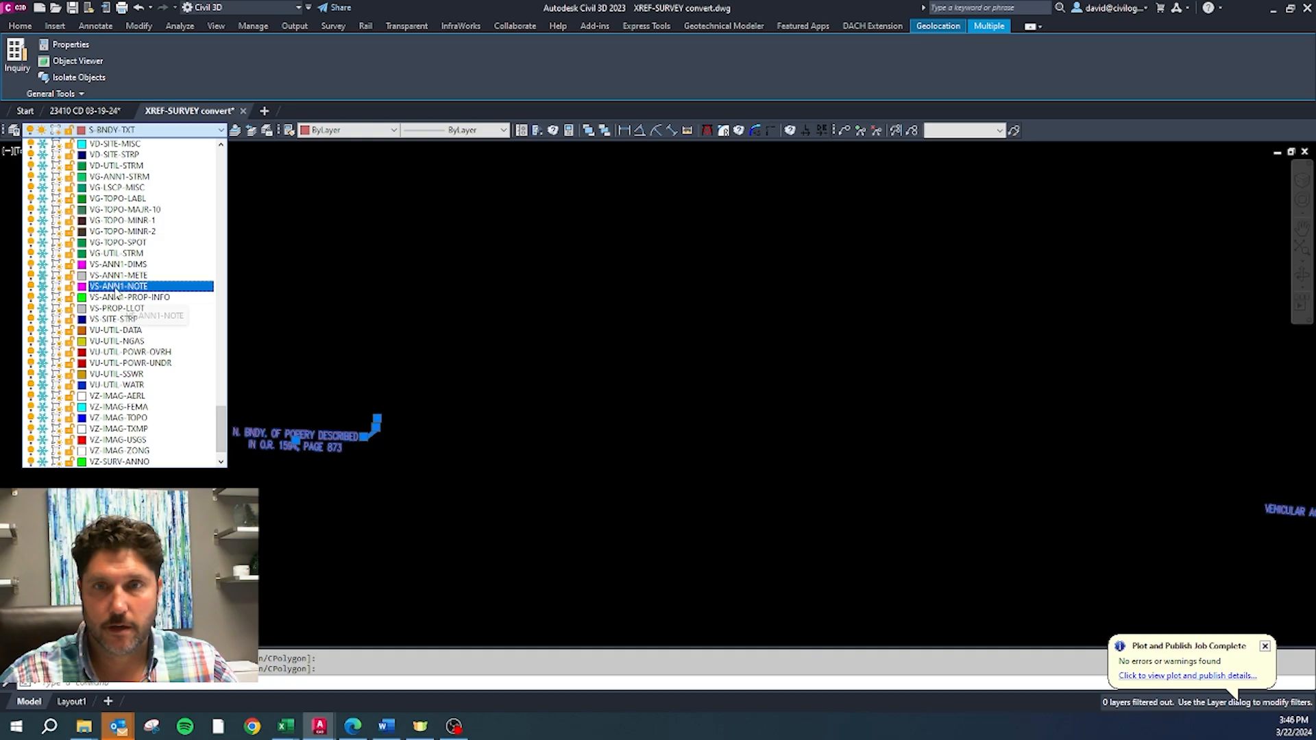
left_click(120, 287)
key("Return")
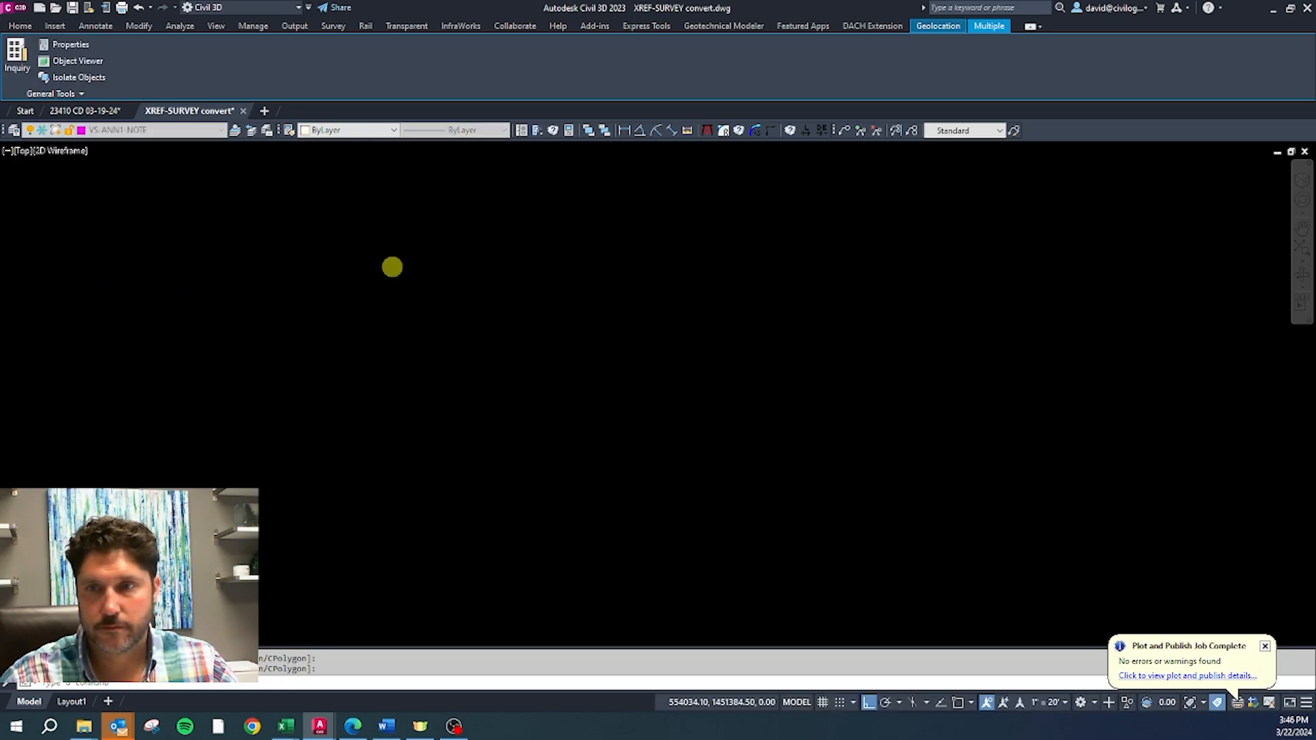
Step: Select the right-of-way labels along the south, west and north roads and move them to the VA-ANNO-ROAD layer
scroll(435, 269, "down", 2)
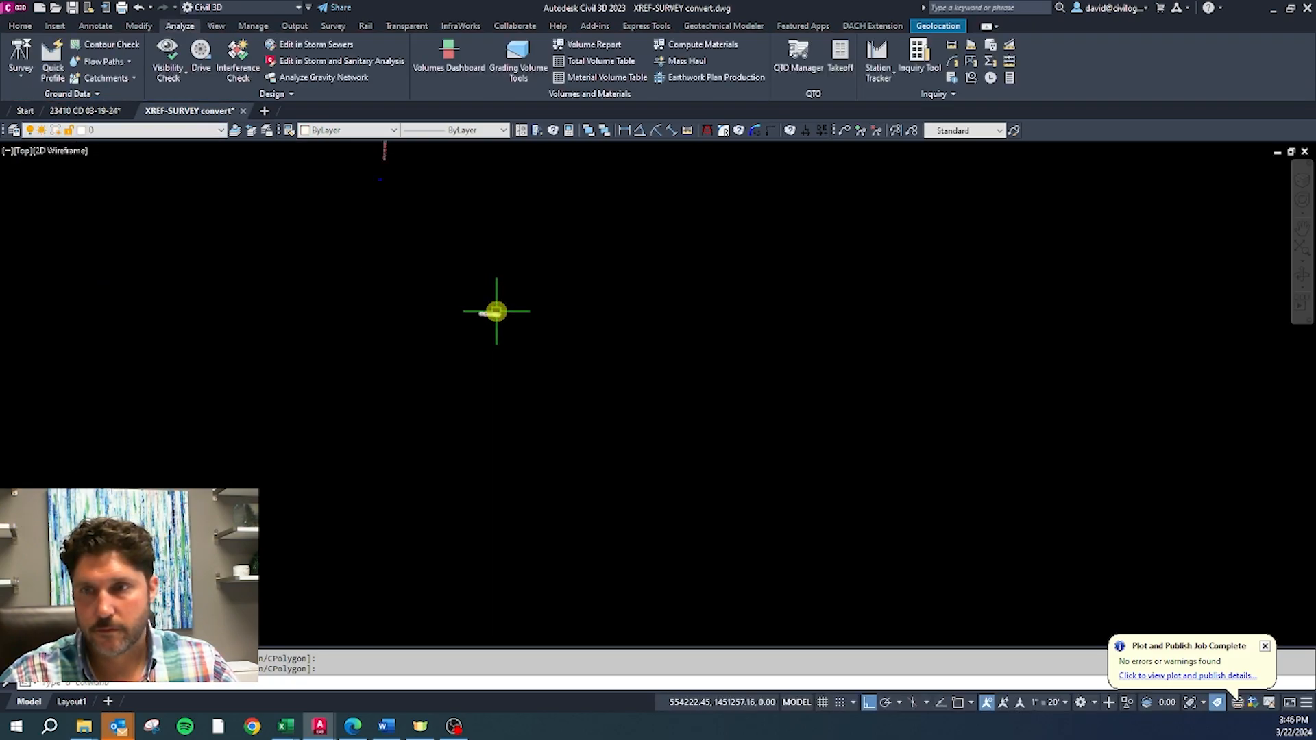
scroll(477, 285, "up", 5)
scroll(480, 355, "down", 2)
left_click(467, 453)
scroll(586, 504, "down", 4)
scroll(514, 352, "up", 4)
left_click(570, 447)
left_click(414, 380)
scroll(307, 466, "down", 4)
scroll(495, 238, "up", 4)
left_click(536, 266)
left_click(449, 400)
left_click(171, 130)
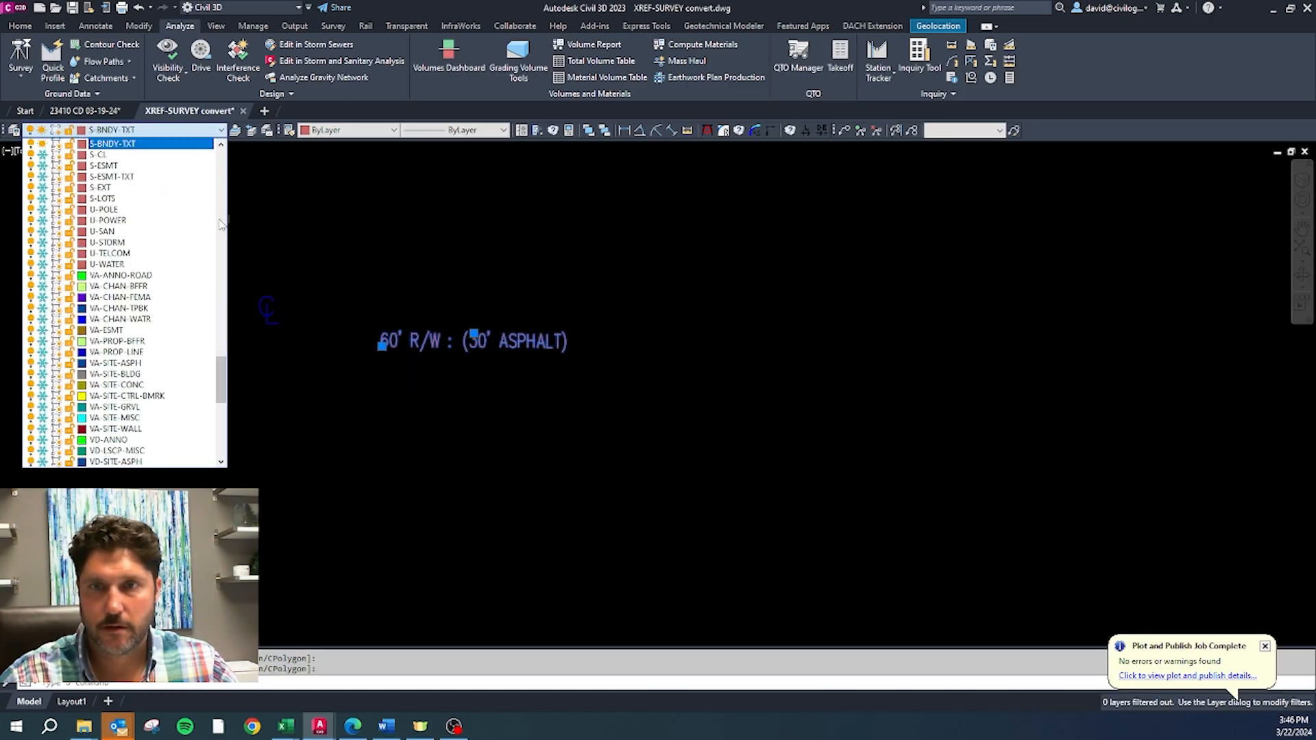
left_click(121, 275)
Step: Select the blue centerline symbols, set their color to ByLayer and move them to the VS-ANN1-DIMS layer
left_click_drag(300, 340, 229, 273)
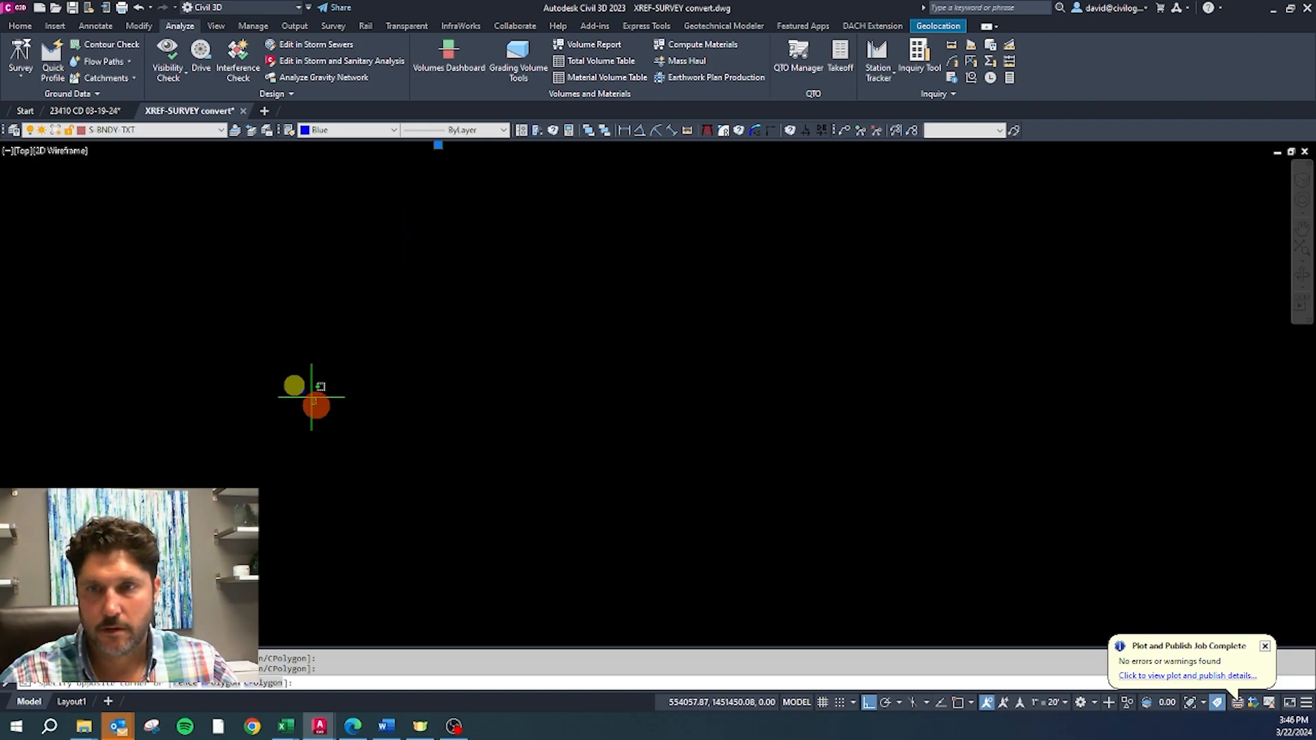
left_click(196, 131)
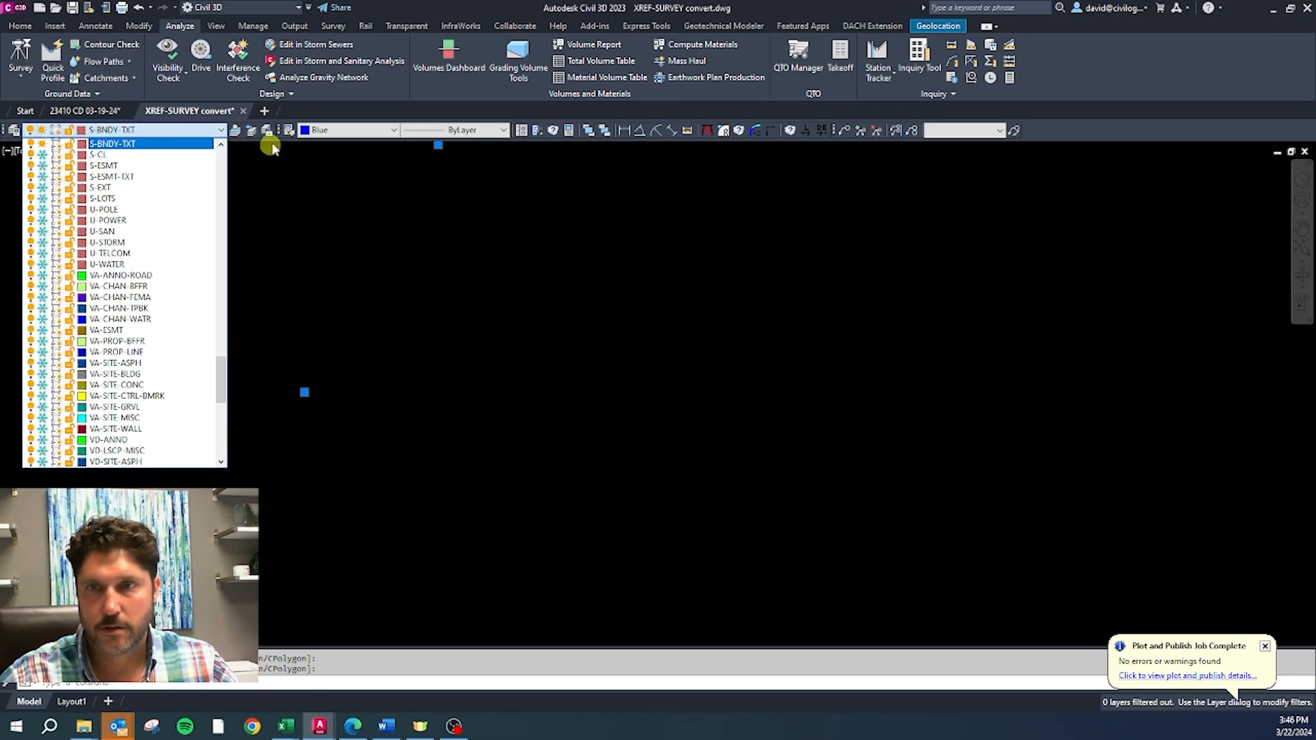
left_click(347, 130)
left_click(343, 144)
left_click(222, 130)
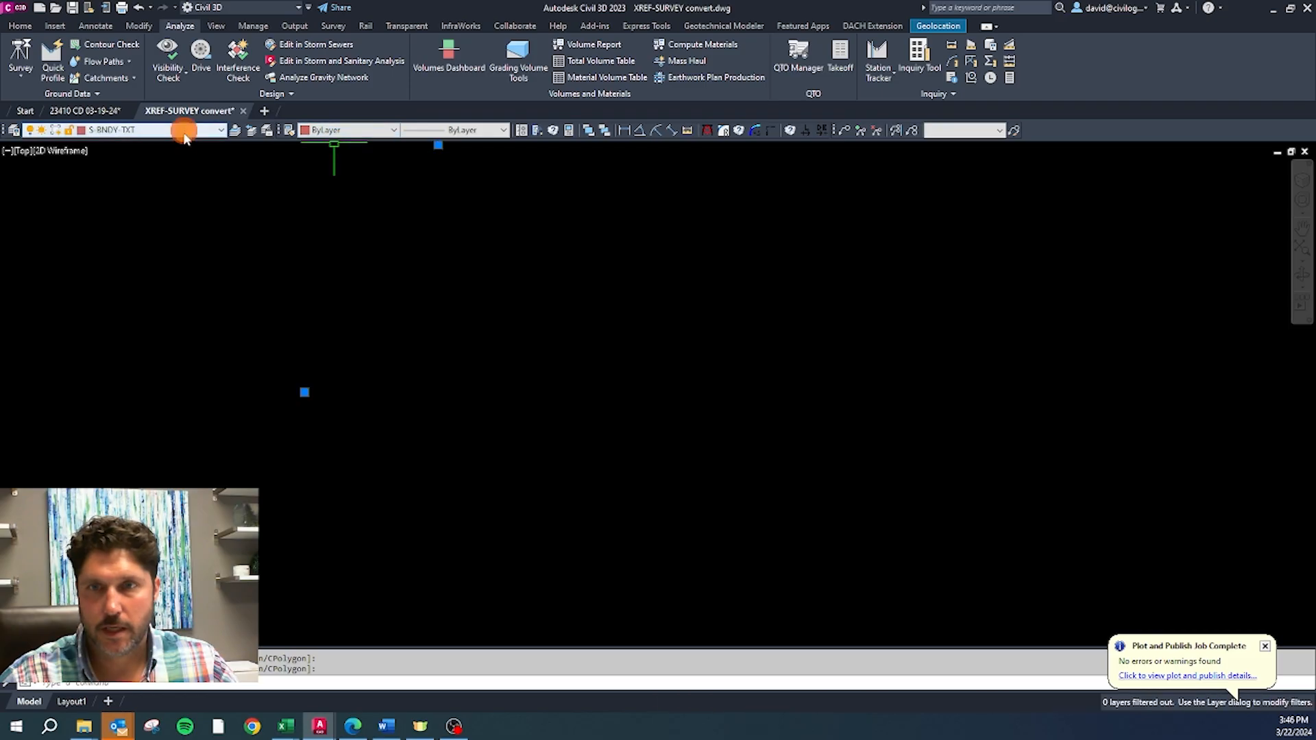
left_click_drag(224, 379, 224, 433)
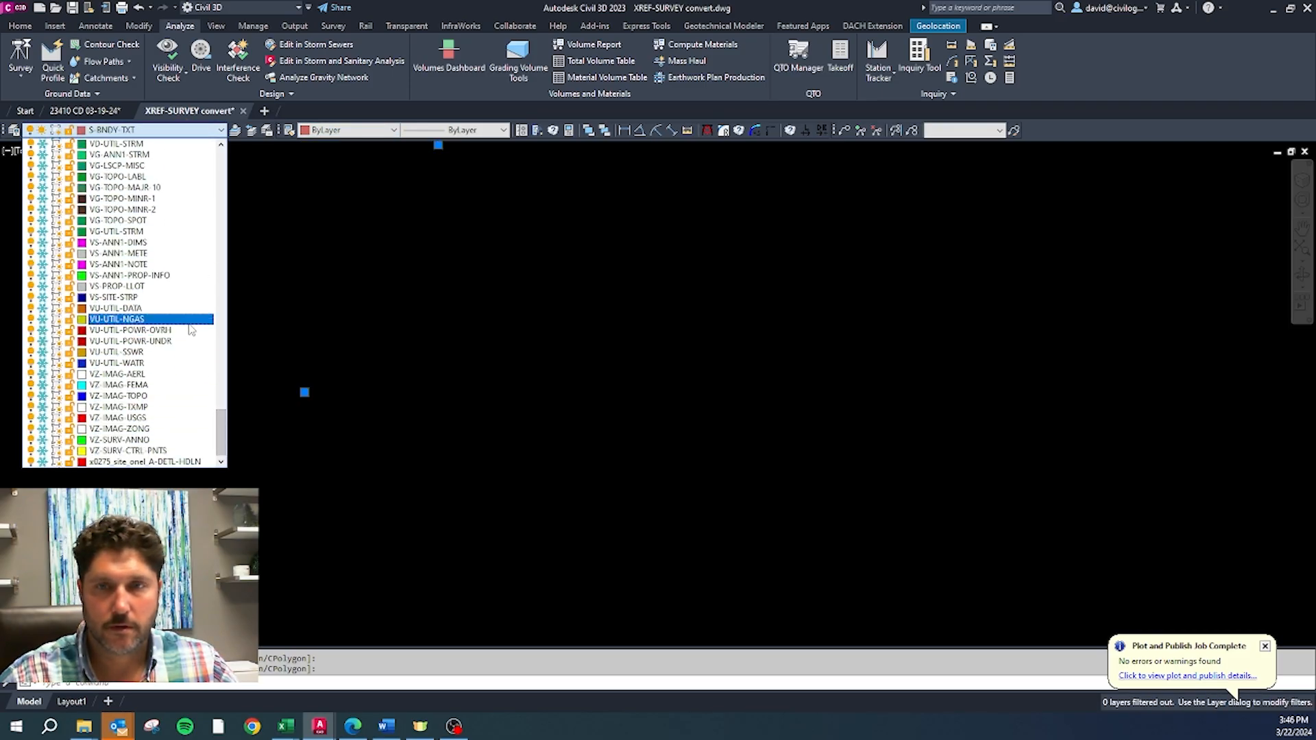
left_click(128, 243)
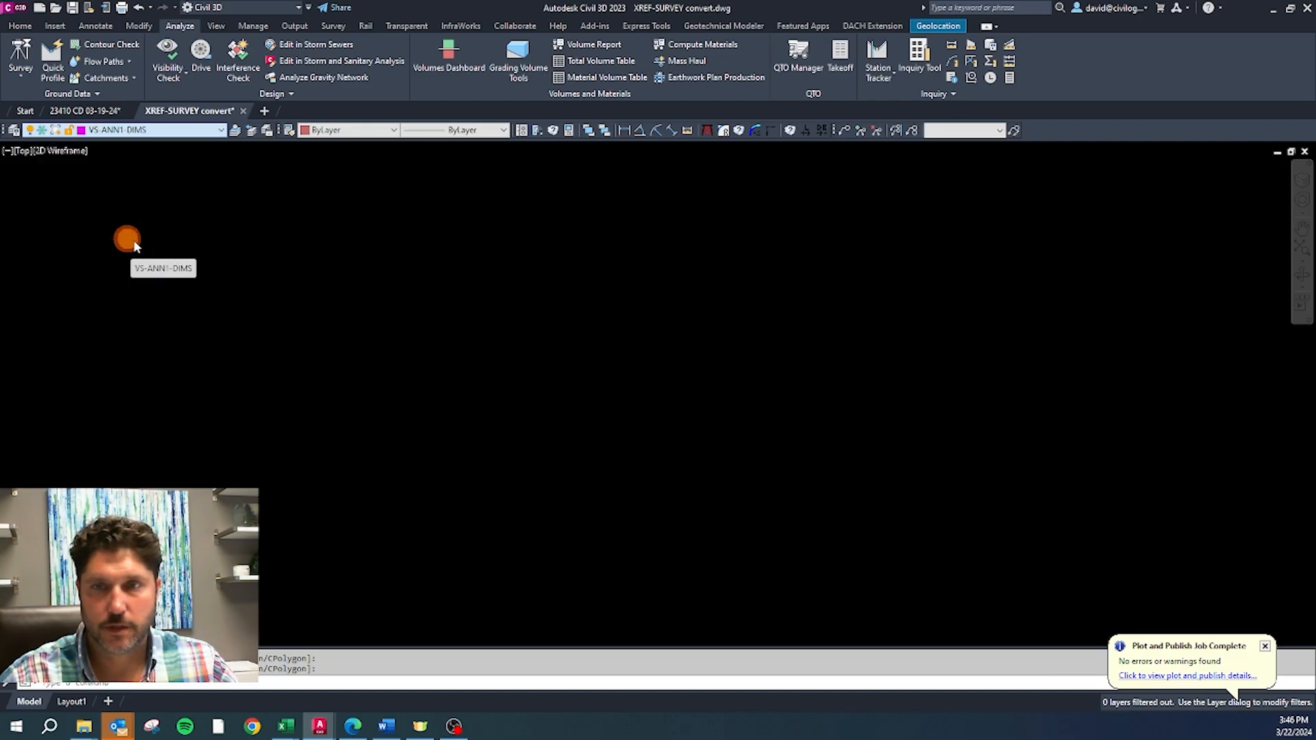
Step: Thaw the frozen layers to display the whole survey drawing
key("Return")
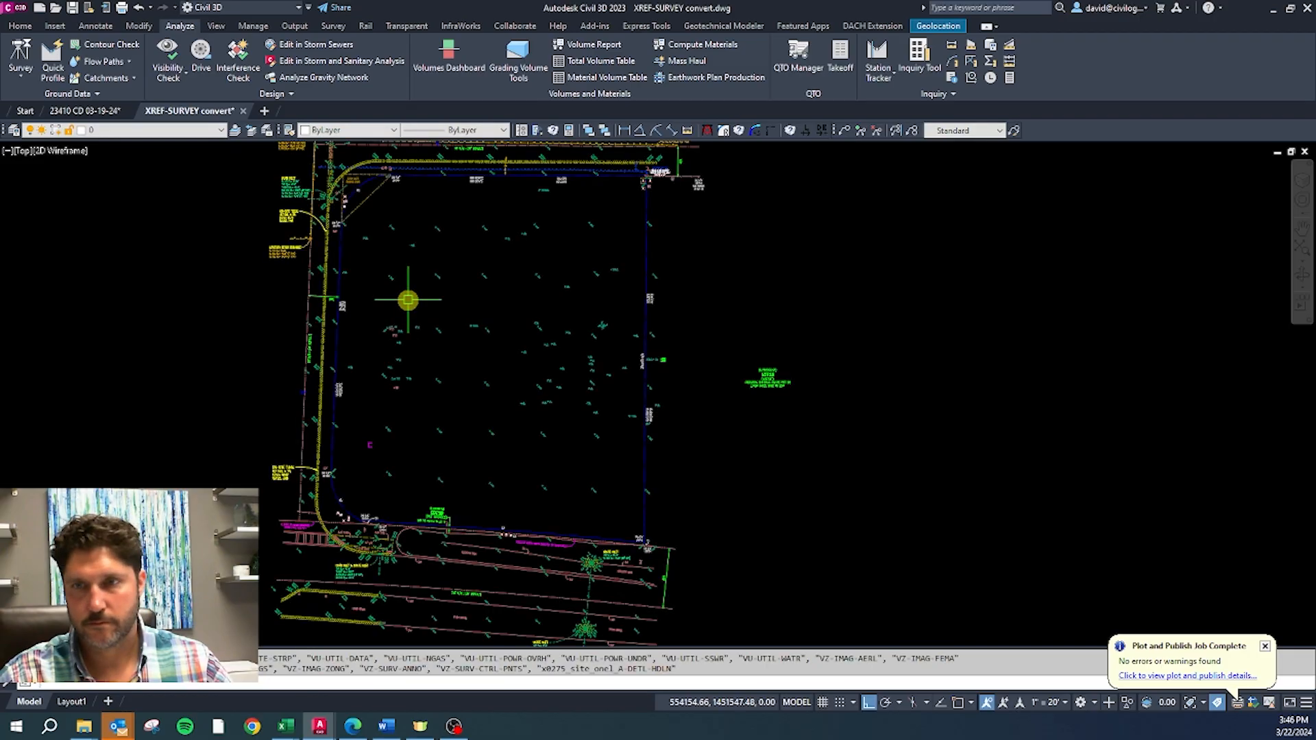
right_click(409, 302)
key("Return")
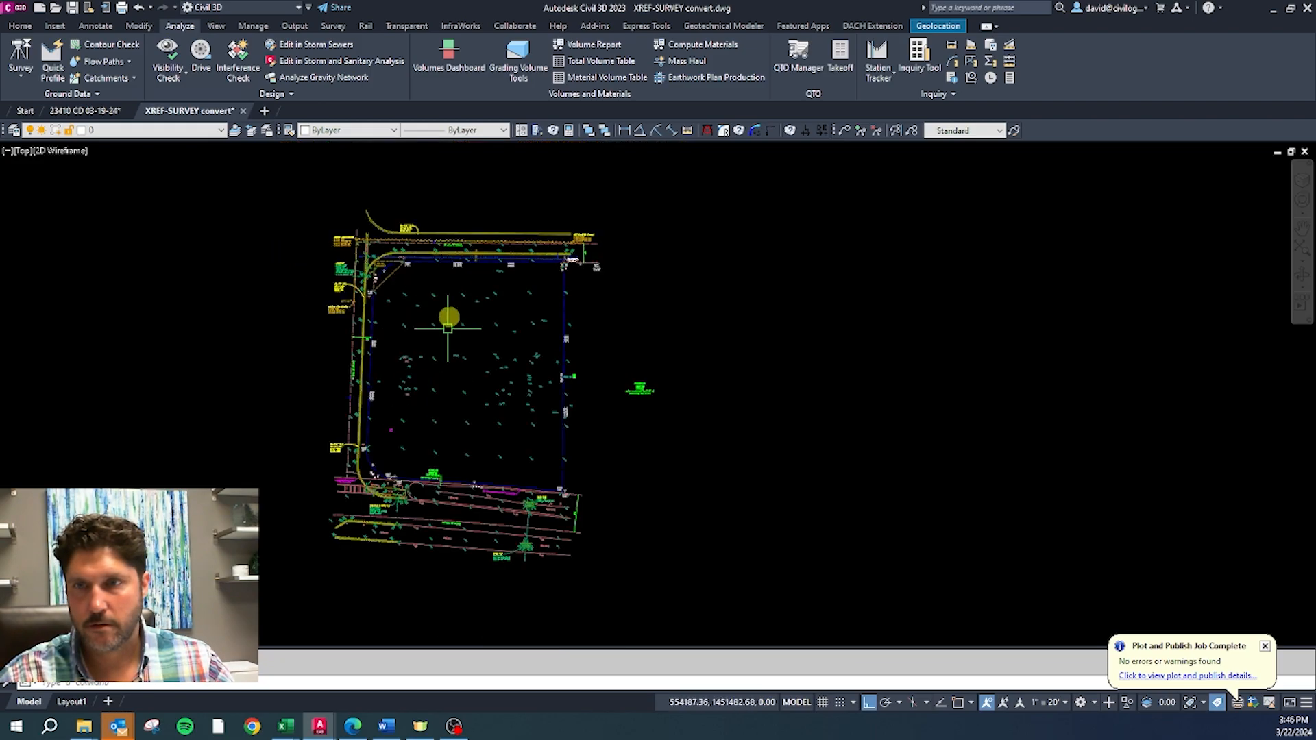
Step: Select the 13.0' and 12.7' dimension texts beside the clear sight triangle easement at the northwest corner
scroll(492, 321, "up", 2)
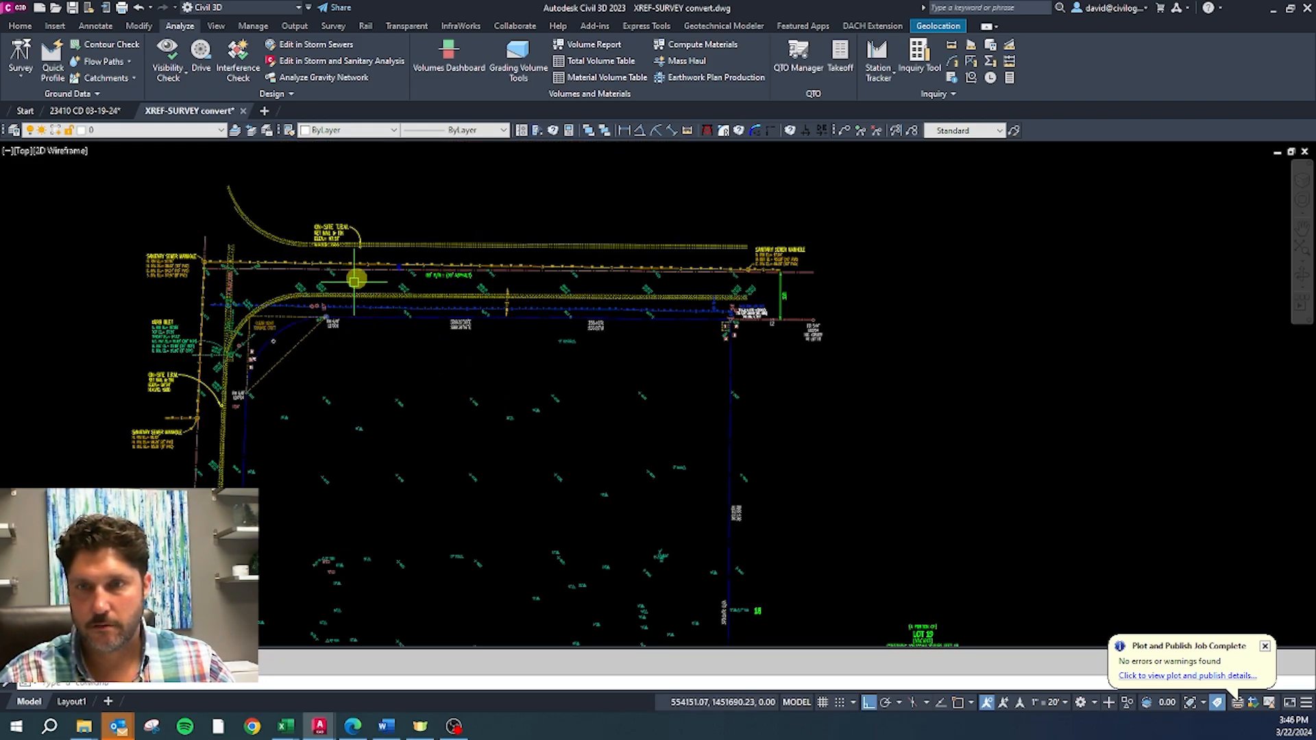
scroll(350, 284, "down", 2)
scroll(326, 295, "up", 10)
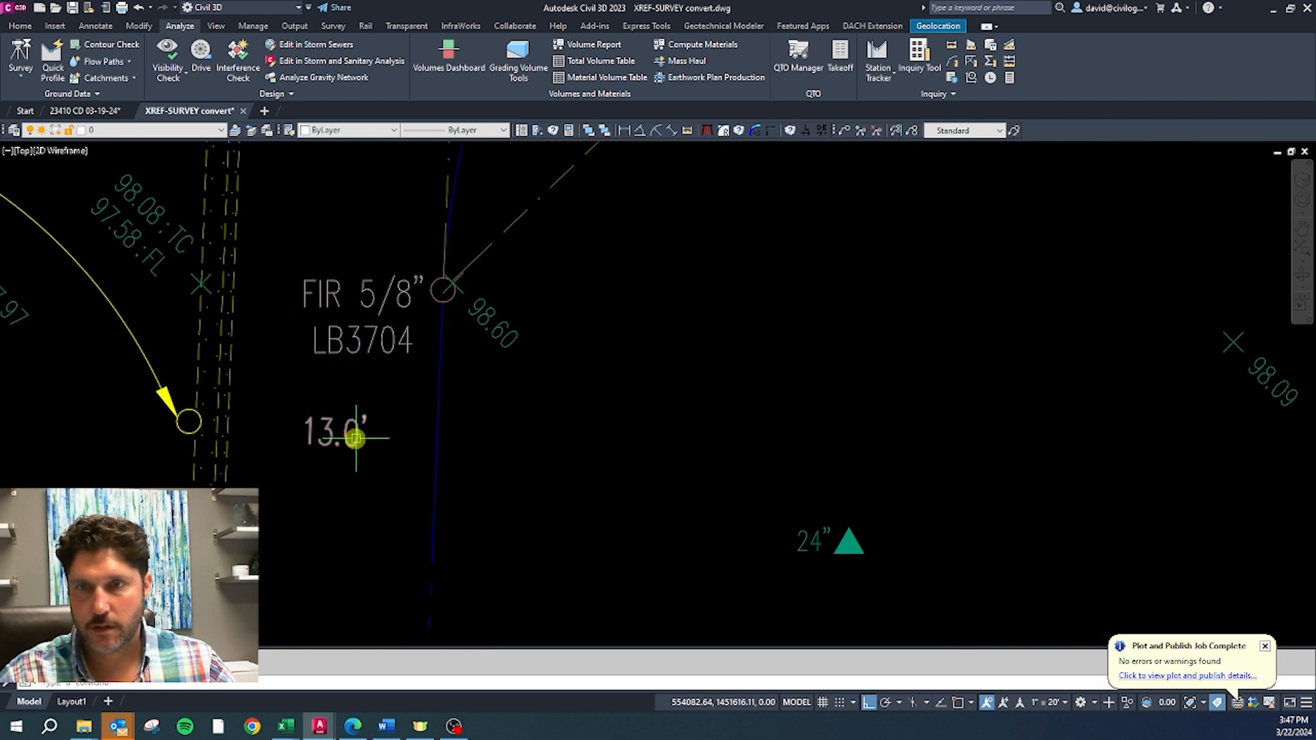
left_click(350, 439)
scroll(338, 415, "down", 6)
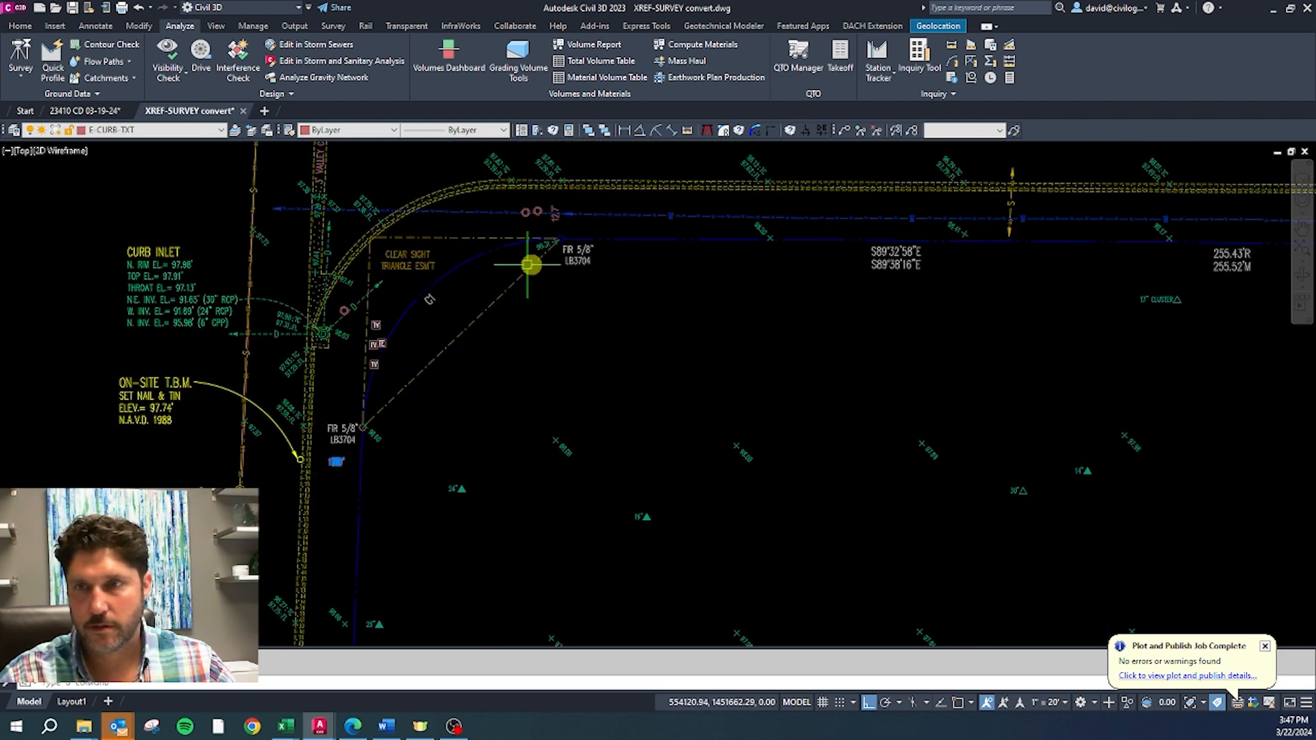
scroll(552, 226, "up", 4)
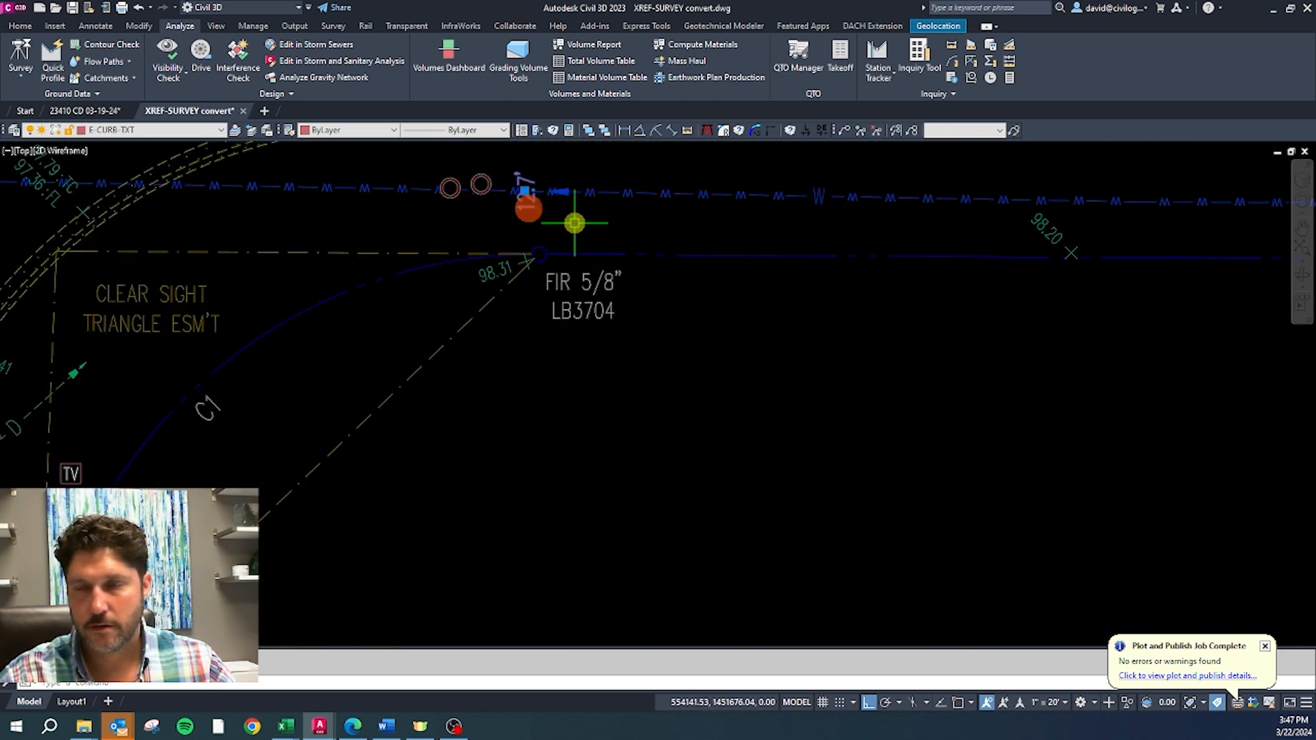
scroll(572, 219, "down", 6)
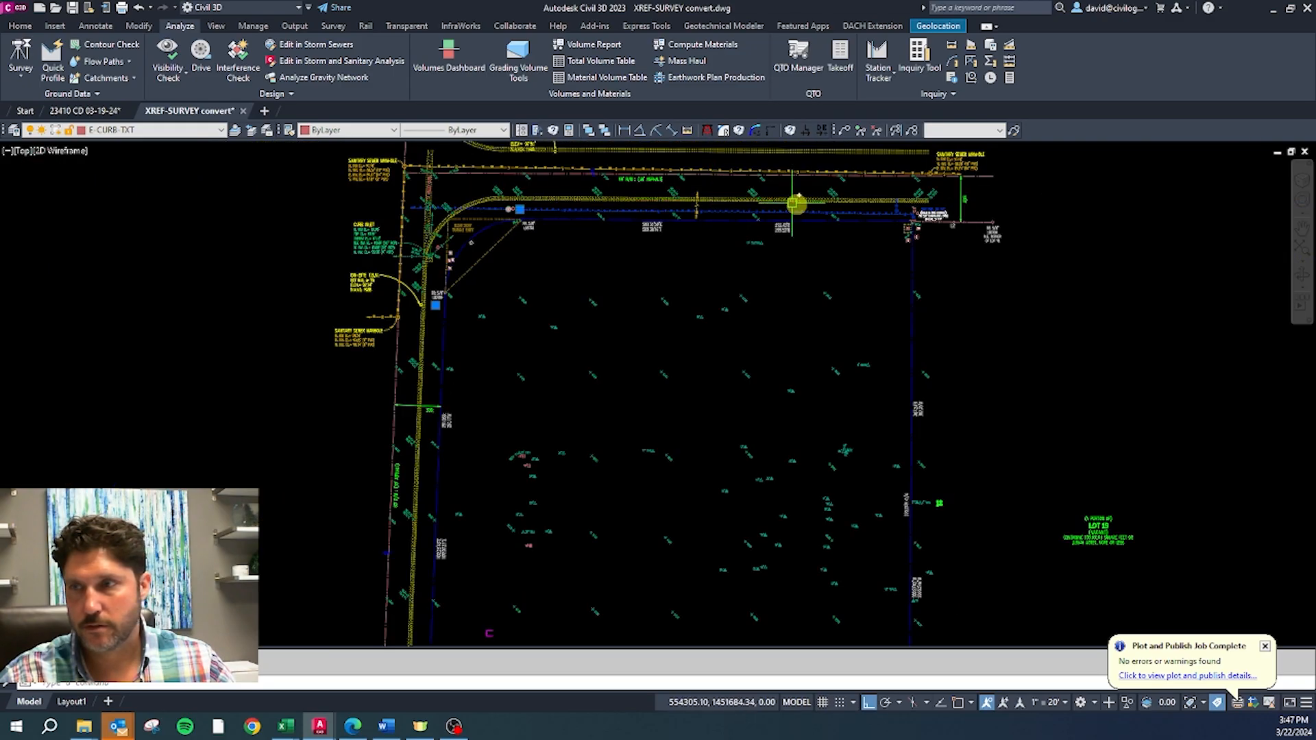
key("Escape")
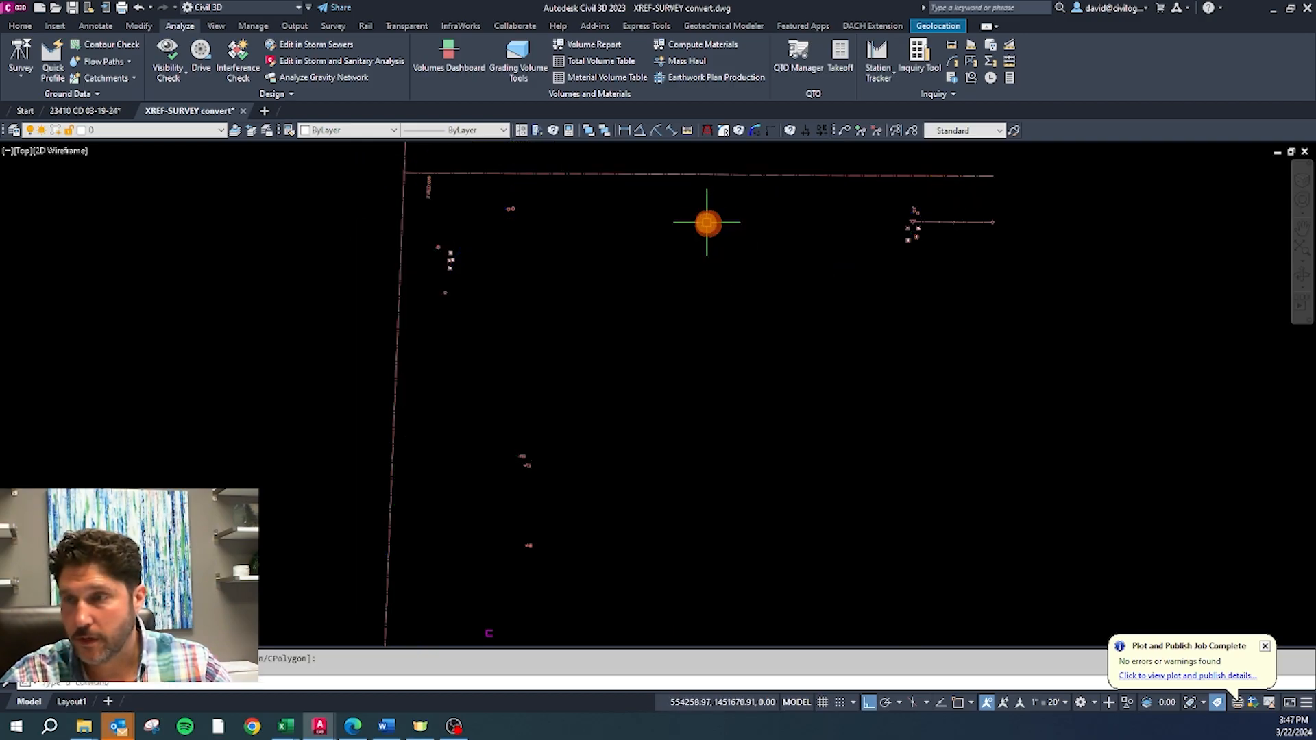
Step: Select the two edge-of-pavement lines bounding the grass median, including their EOP labels and leaders
scroll(675, 217, "down", 4)
scroll(719, 467, "up", 3)
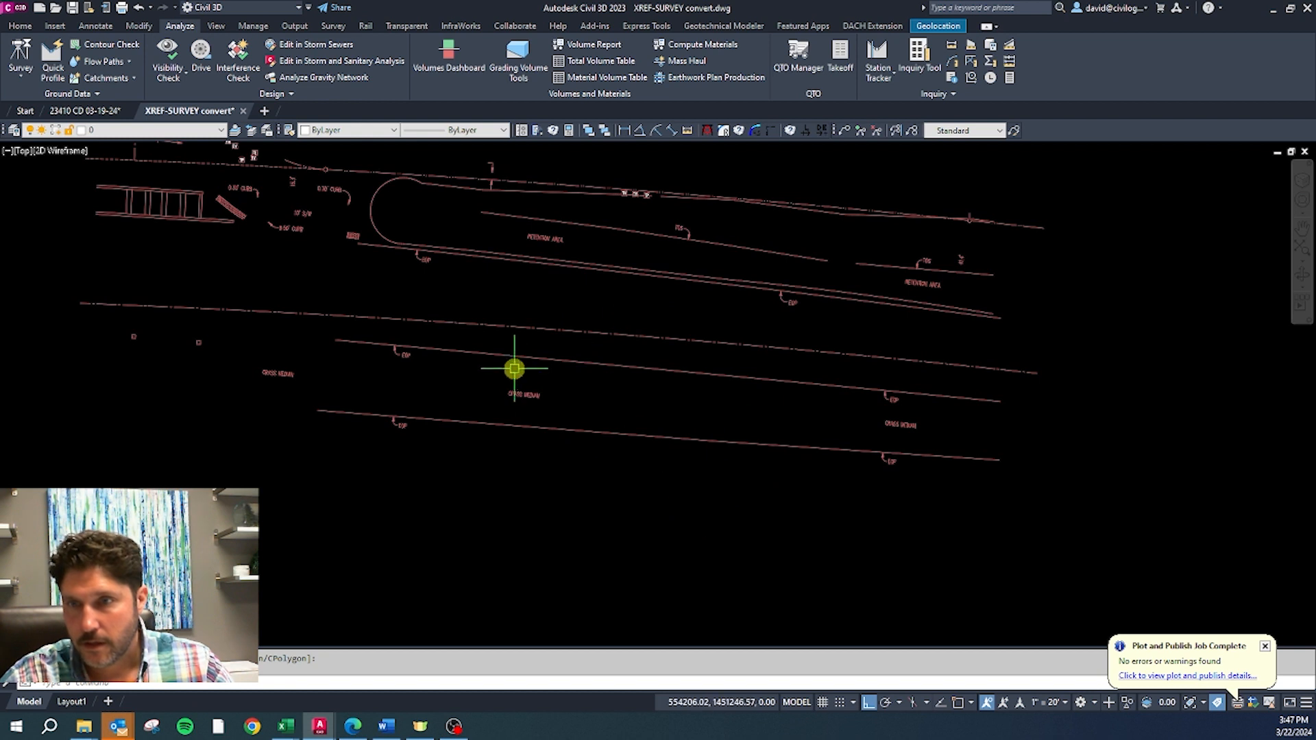
scroll(514, 374, "up", 4)
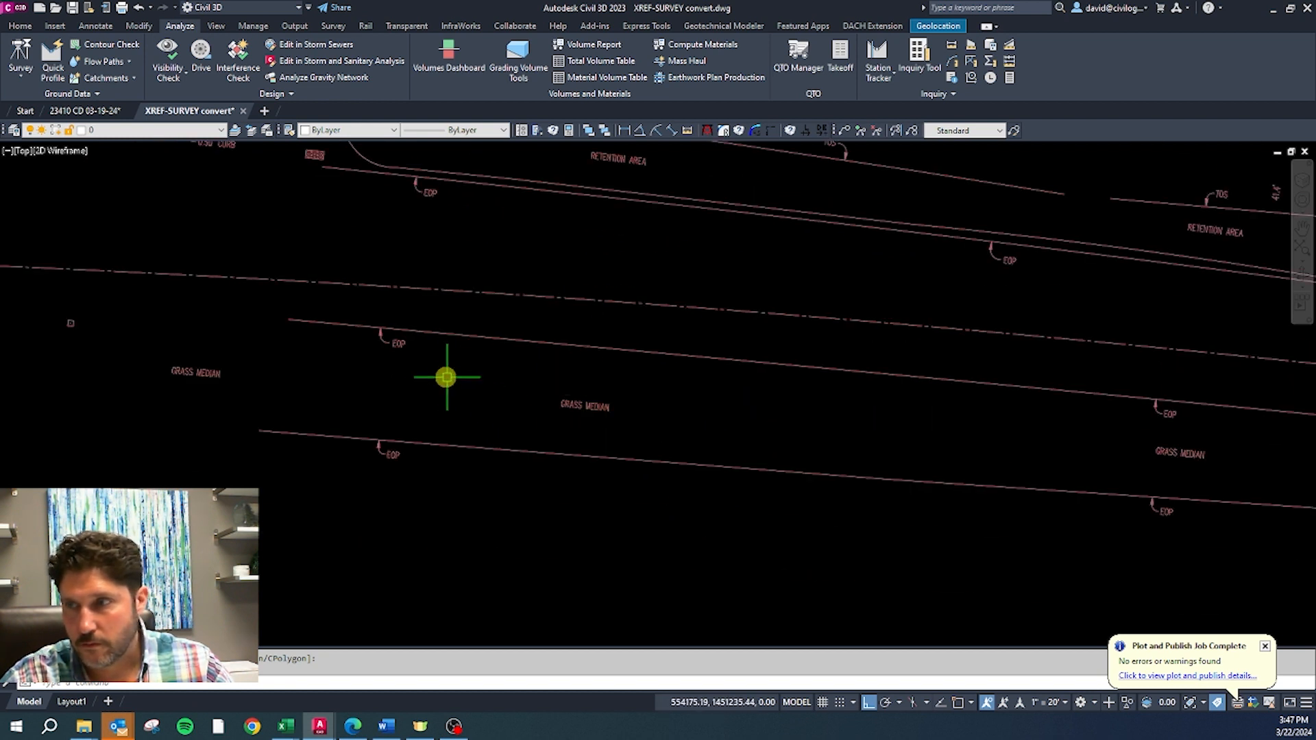
left_click(1129, 392)
left_click(375, 312)
left_click(363, 359)
left_click(425, 367)
left_click(356, 323)
left_click(432, 496)
left_click(347, 418)
left_click(1210, 549)
left_click(1104, 482)
Step: Add the edge-of-pavement line south of the retention area and its eastern EOP label to the selection
scroll(987, 519, "down", 2)
scroll(1087, 340, "up", 4)
left_click(866, 397)
left_click(821, 354)
scroll(866, 414, "down", 4)
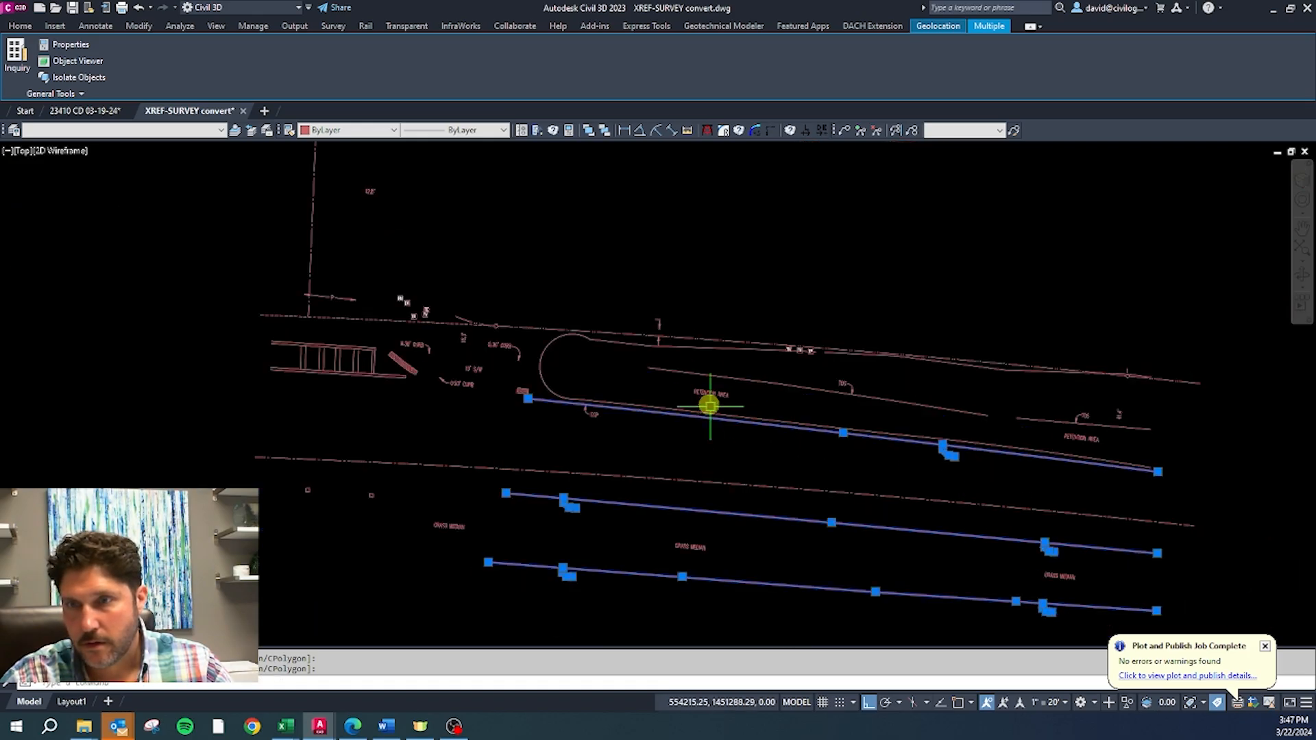
Step: Try to assign the selected edge-of-pavement lines and labels to a standard layer
scroll(713, 411, "up", 3)
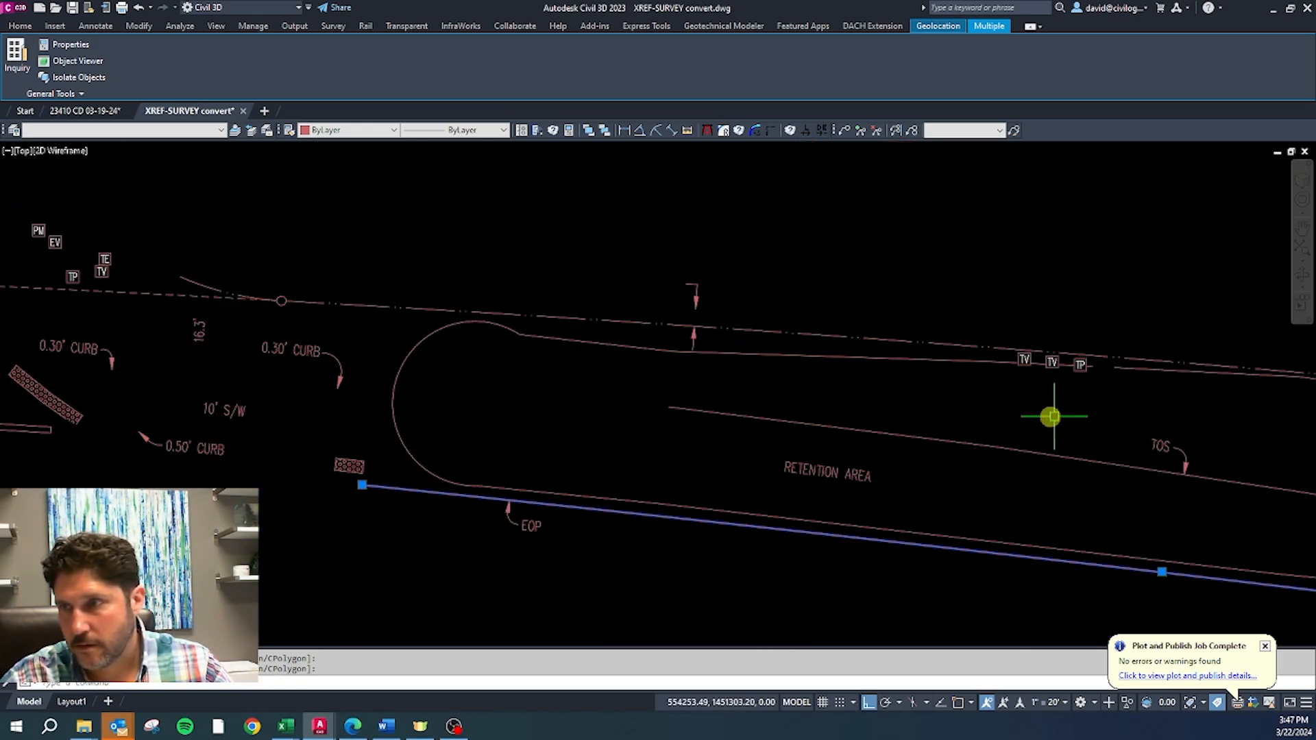
scroll(998, 451, "down", 2)
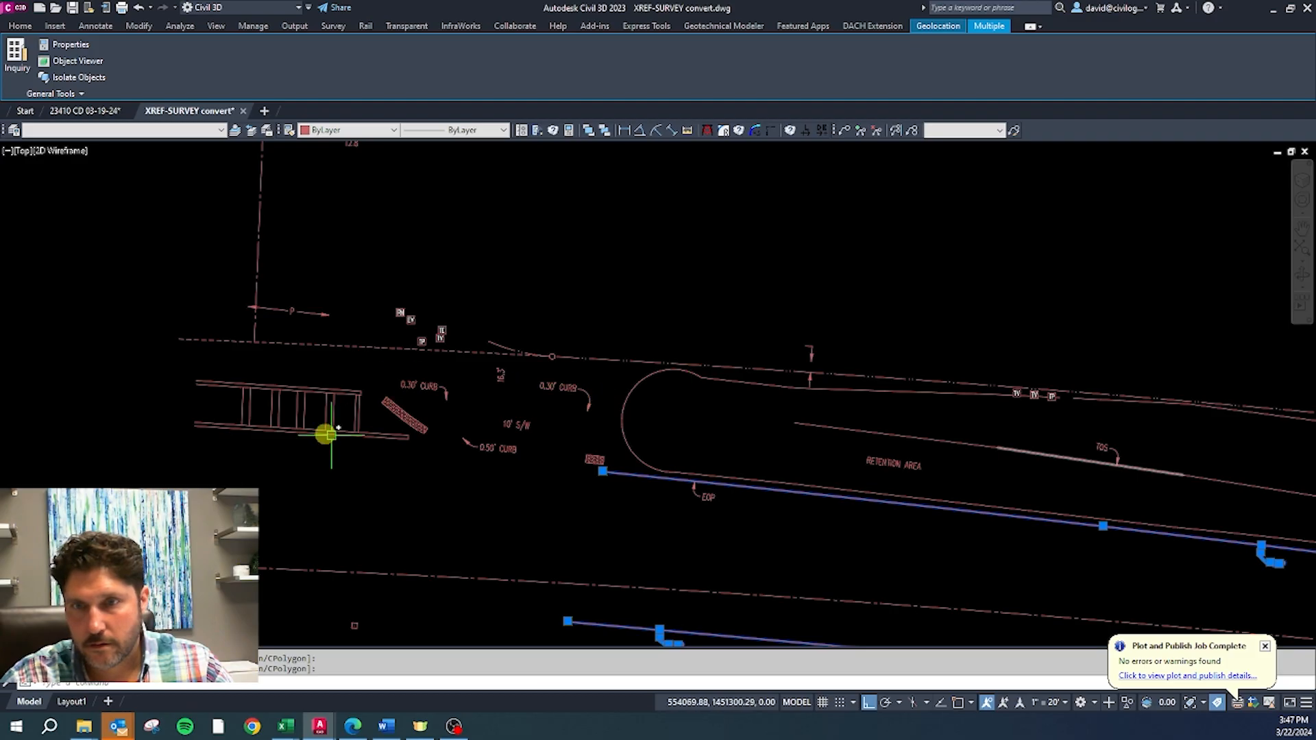
scroll(367, 491, "down", 5)
scroll(370, 329, "up", 5)
scroll(789, 456, "up", 3)
scroll(520, 287, "down", 6)
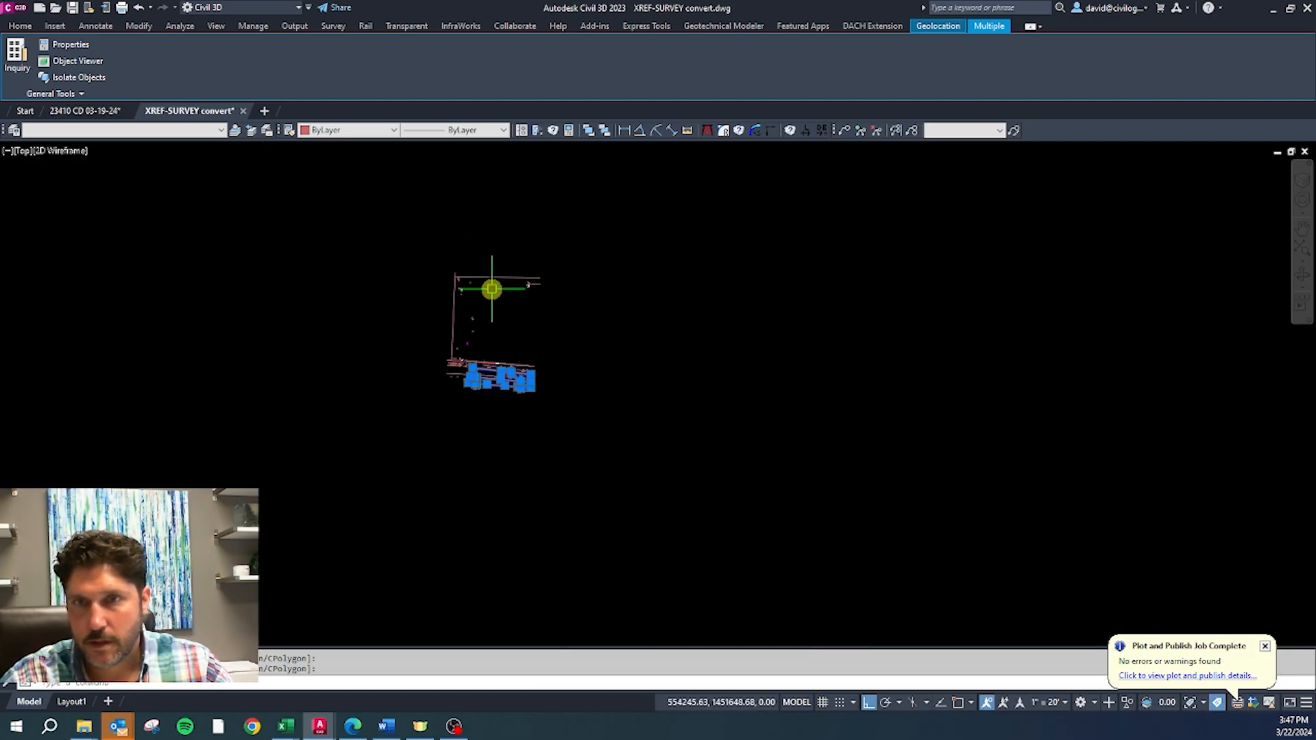
left_click(218, 130)
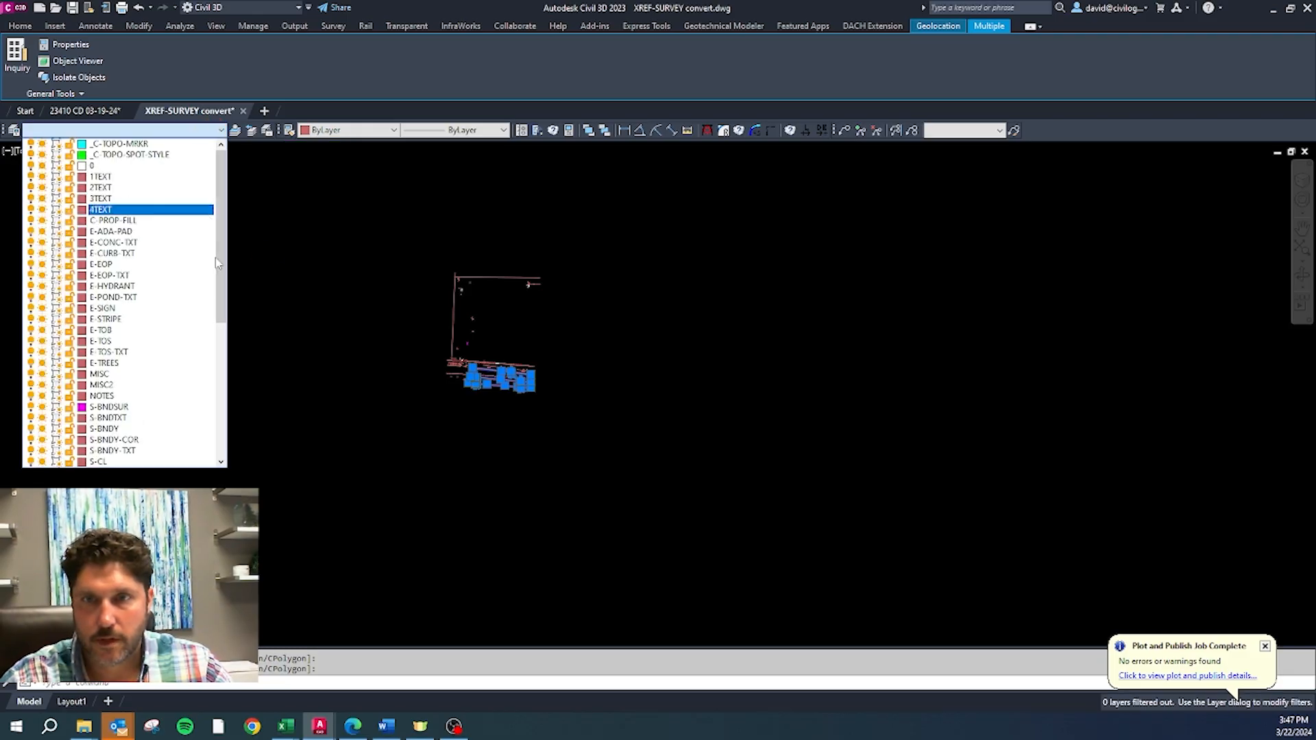
left_click_drag(219, 268, 226, 421)
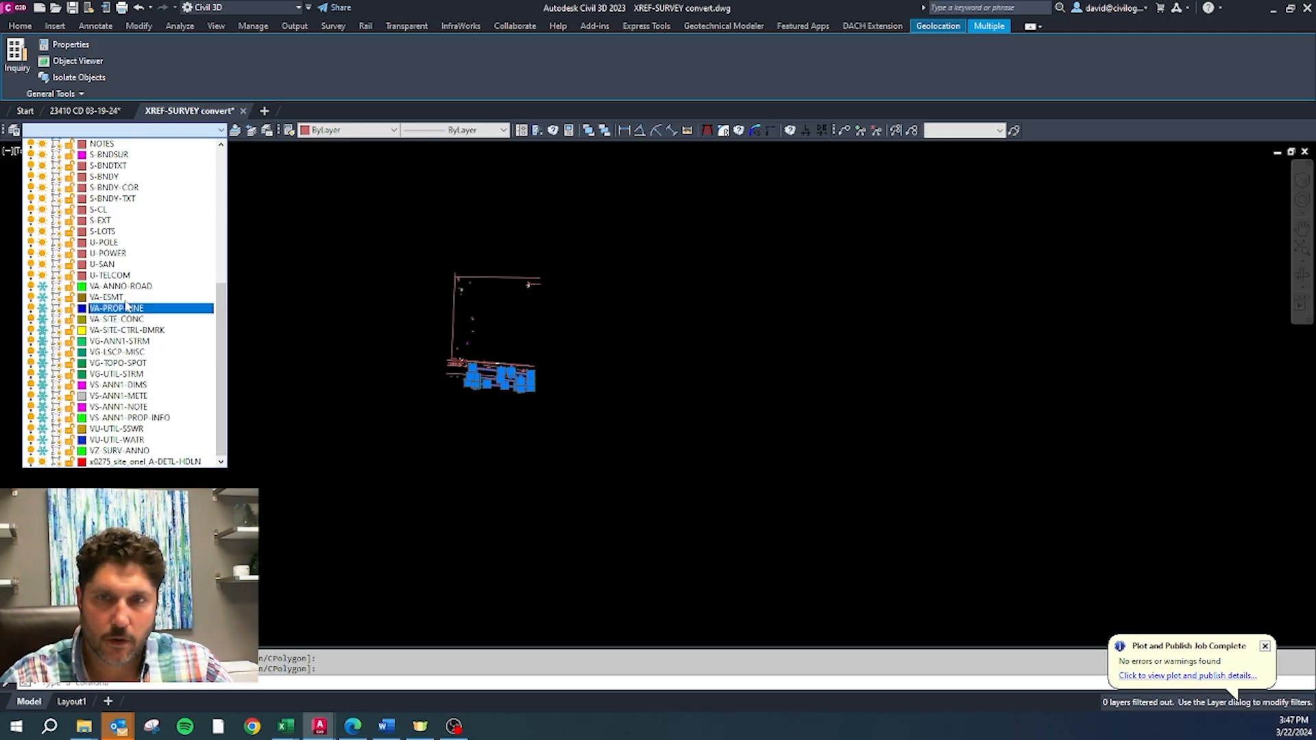
key("Escape")
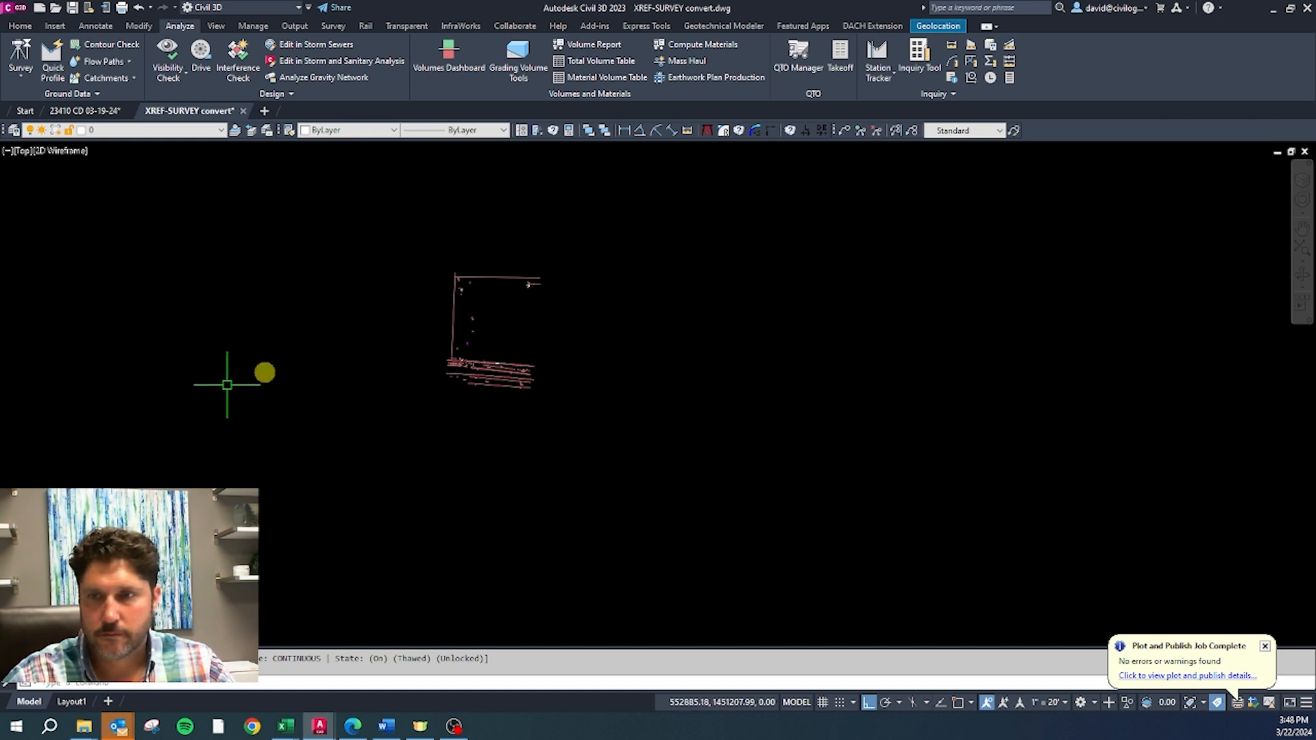
Step: Select the two edge-of-pavement lines bounding the grass median and their EOP labels, excluding the centerline and GRASS MEDIAN texts
scroll(414, 358, "up", 4)
left_click(802, 464)
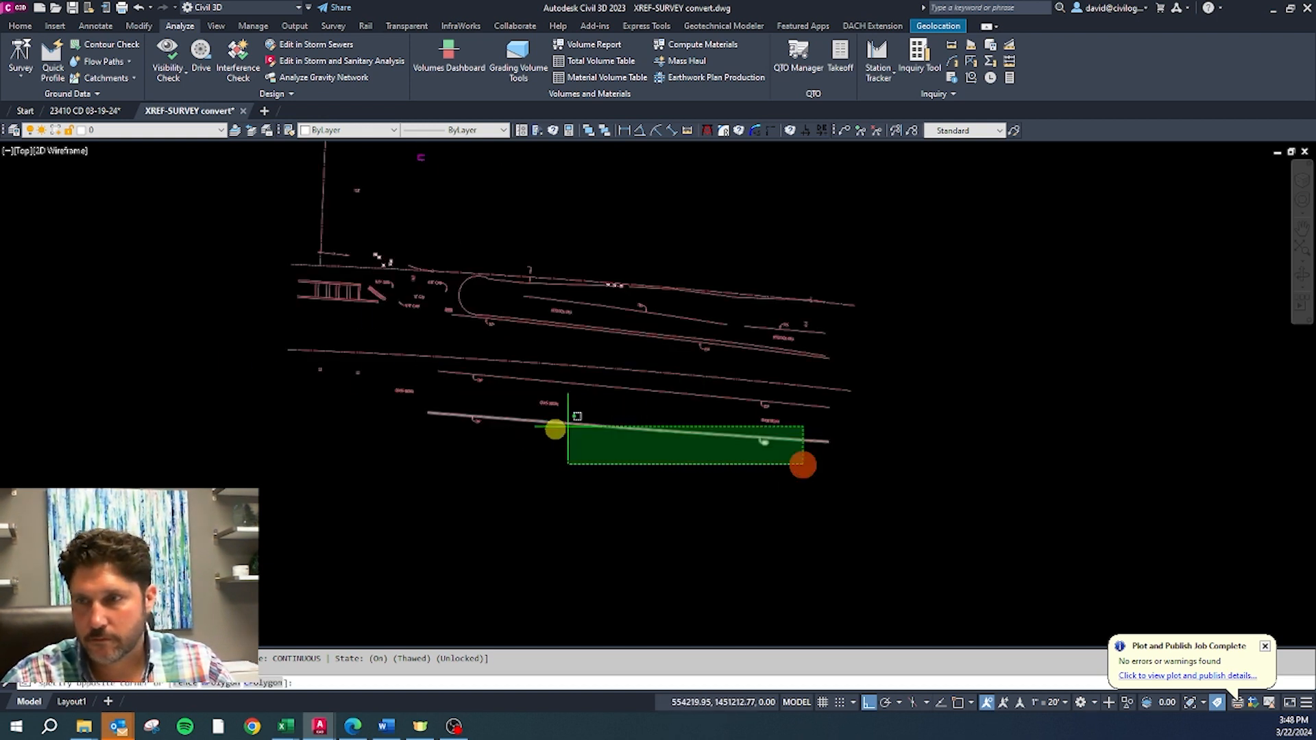
left_click(458, 372)
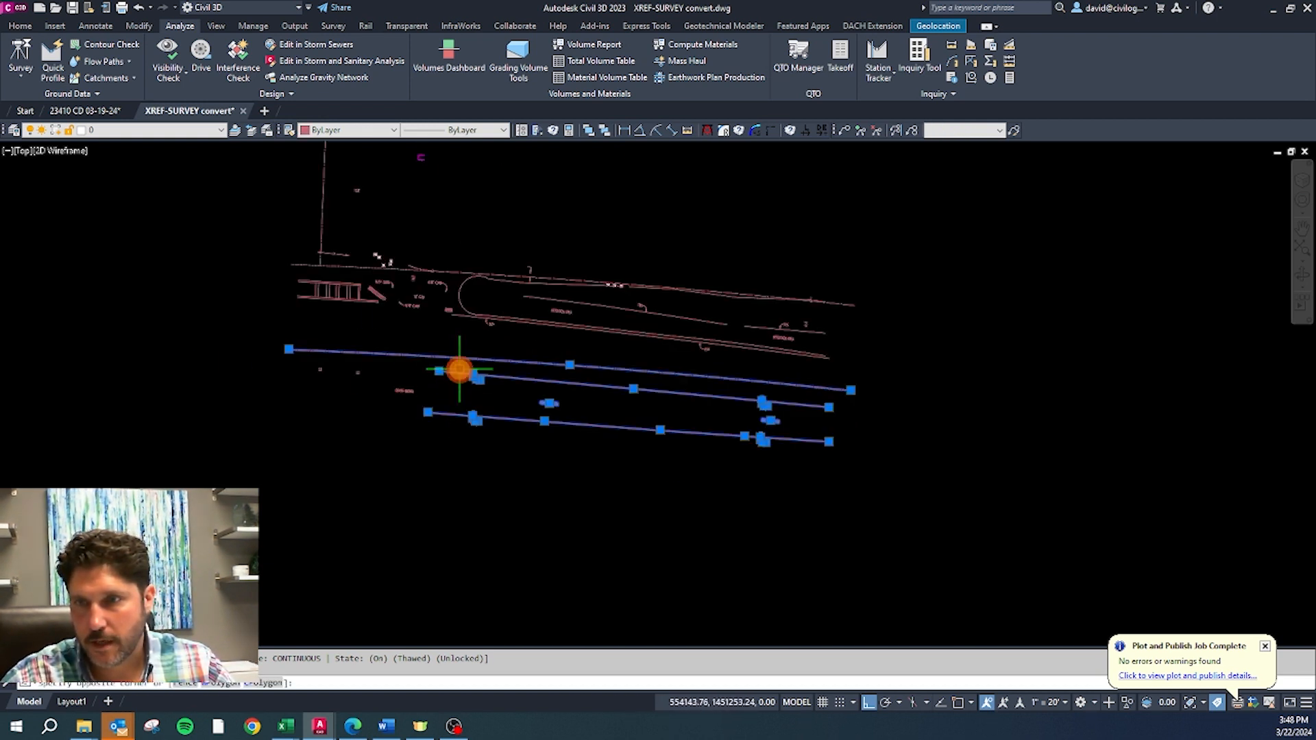
scroll(757, 404, "up", 3)
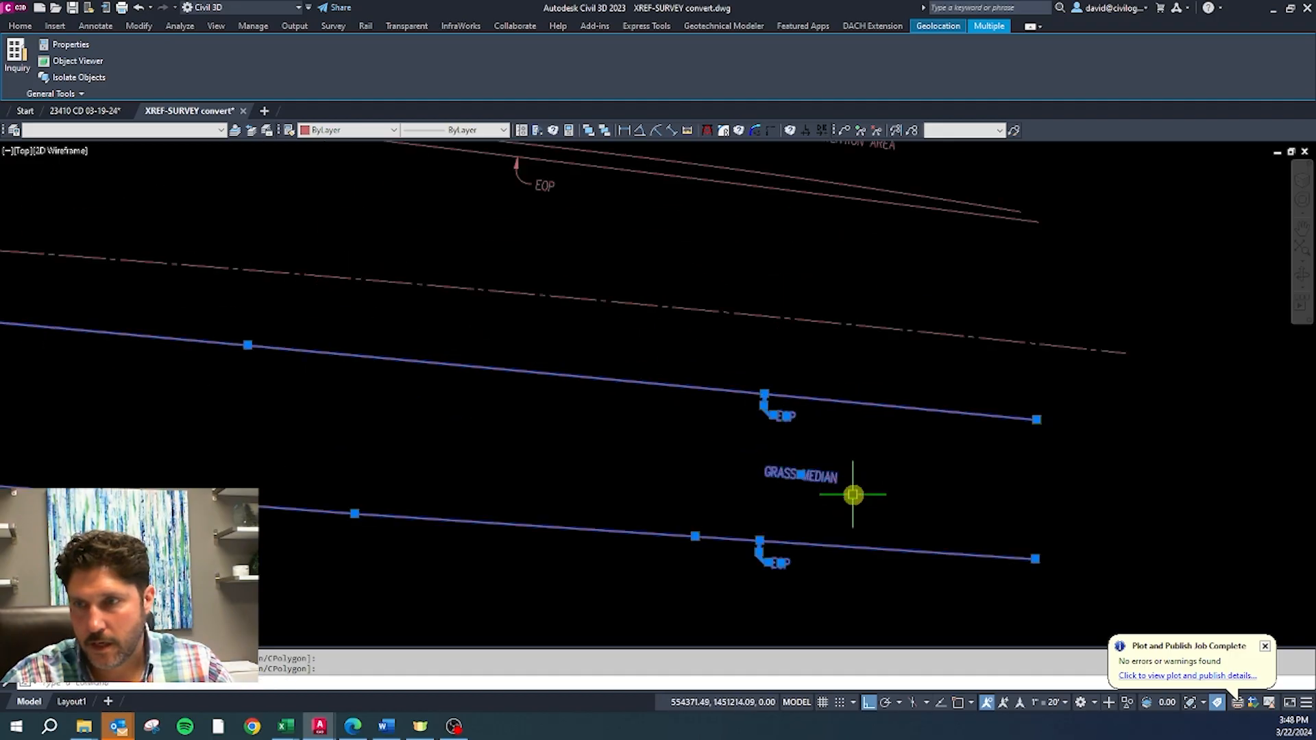
scroll(779, 455, "down", 2)
left_click(324, 404)
left_click(270, 420)
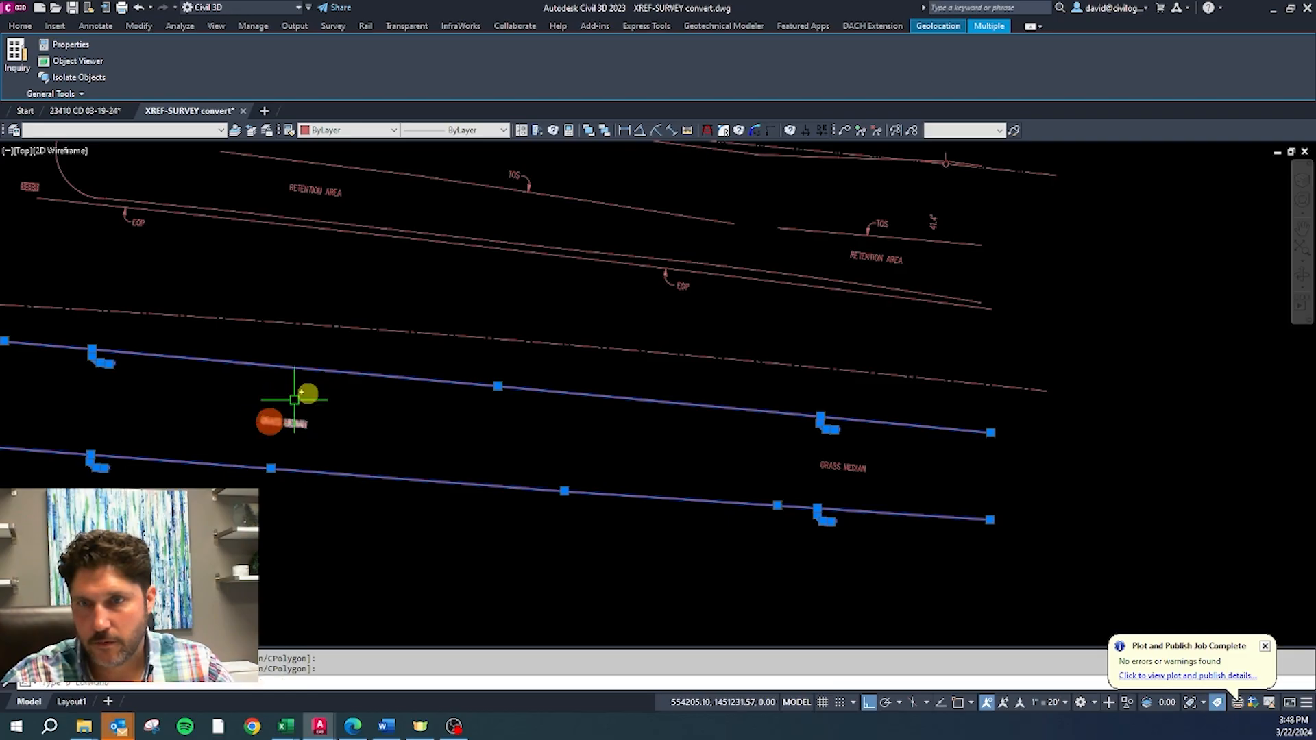
Step: Add the edge-of-pavement line south of the retention area and its two EOP labels to the selection
scroll(696, 282, "up", 2)
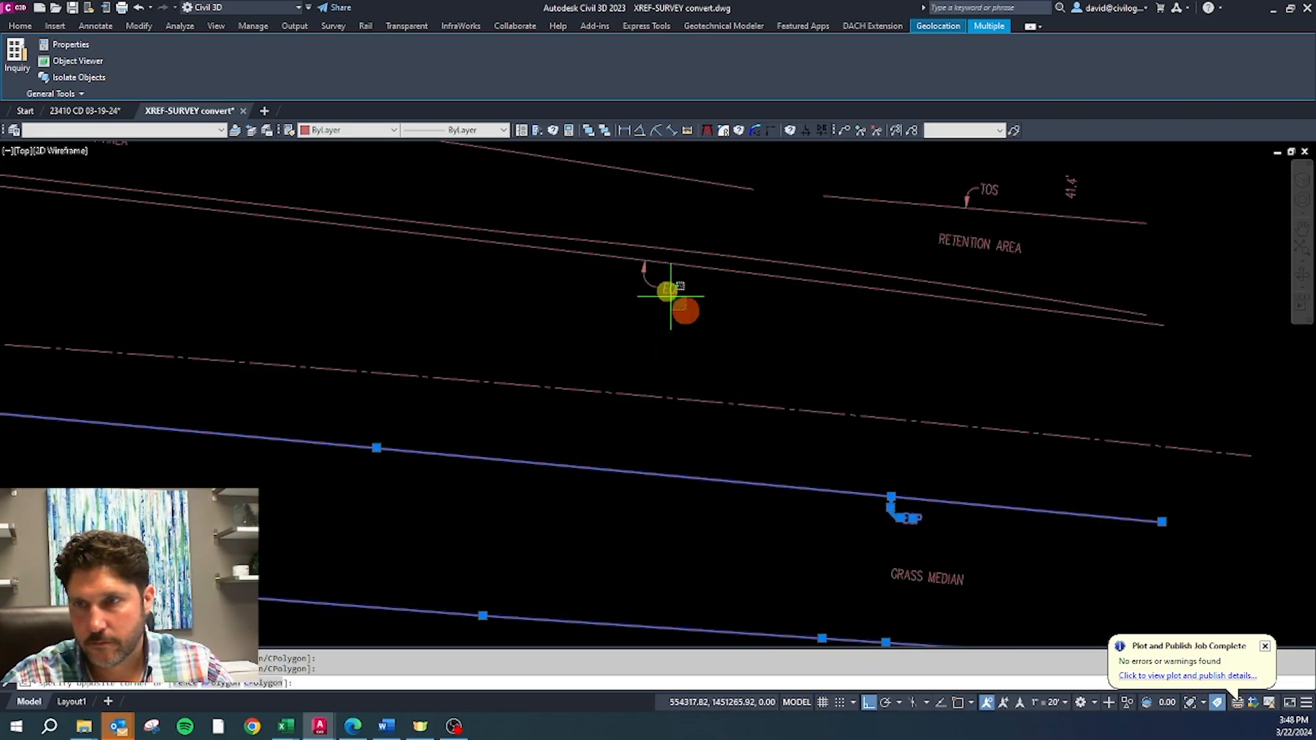
left_click(637, 262)
scroll(725, 303, "down", 5)
scroll(427, 279, "up", 6)
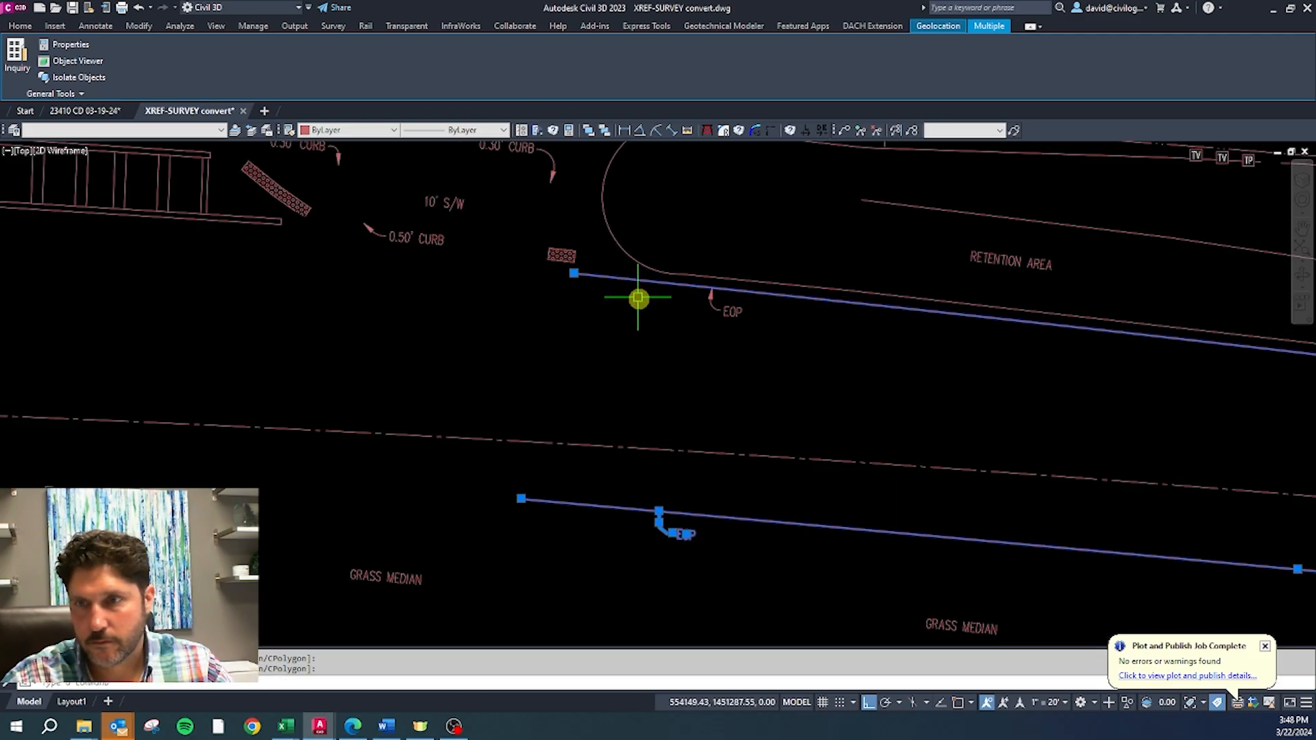
Step: Move the selected edge-of-pavement lines and labels to layer VA-SITE-ASPH and freeze that layer
left_click(198, 130)
scroll(209, 384, "down", 10)
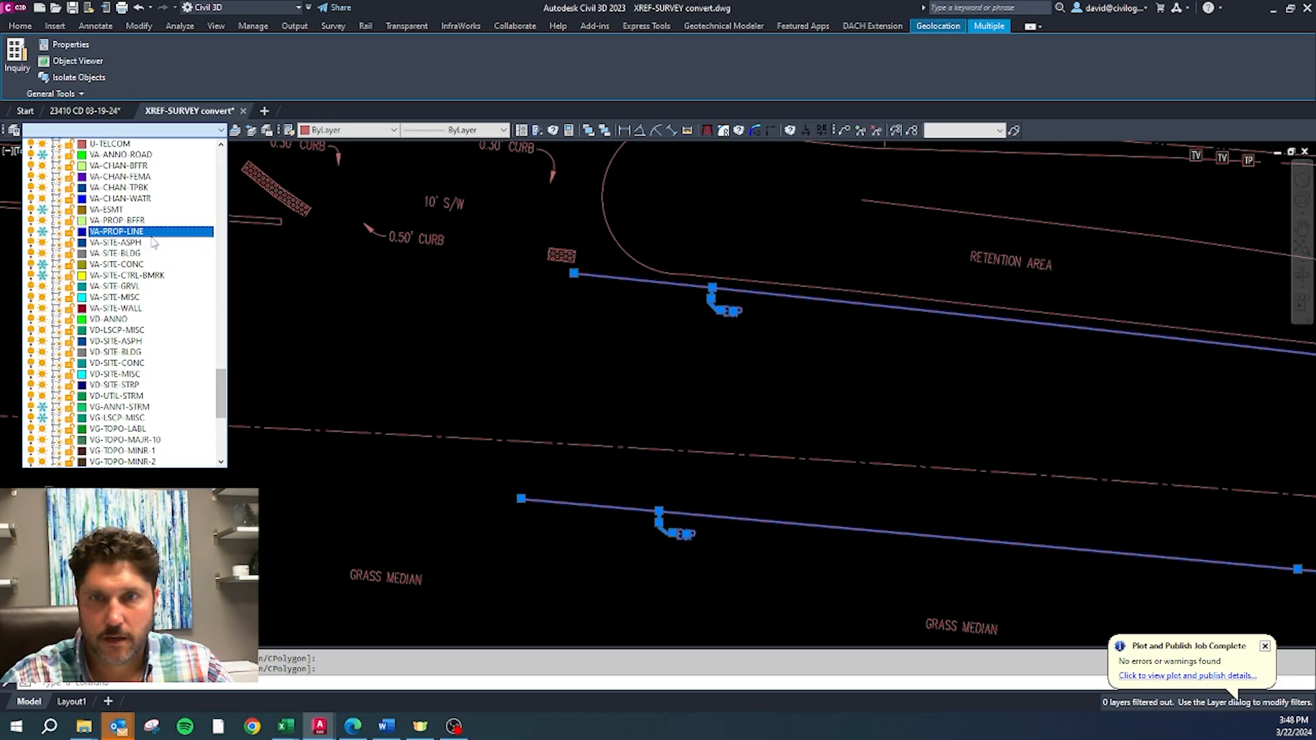
left_click(120, 241)
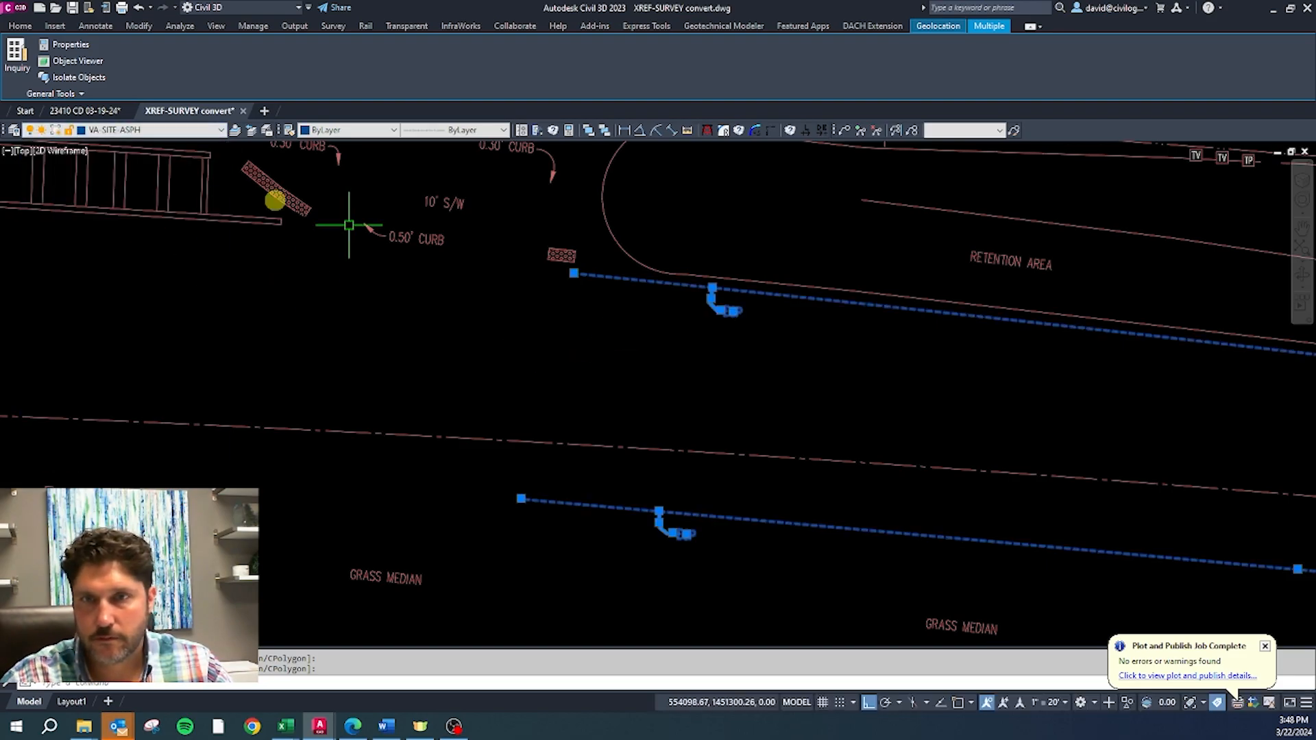
left_click(182, 130)
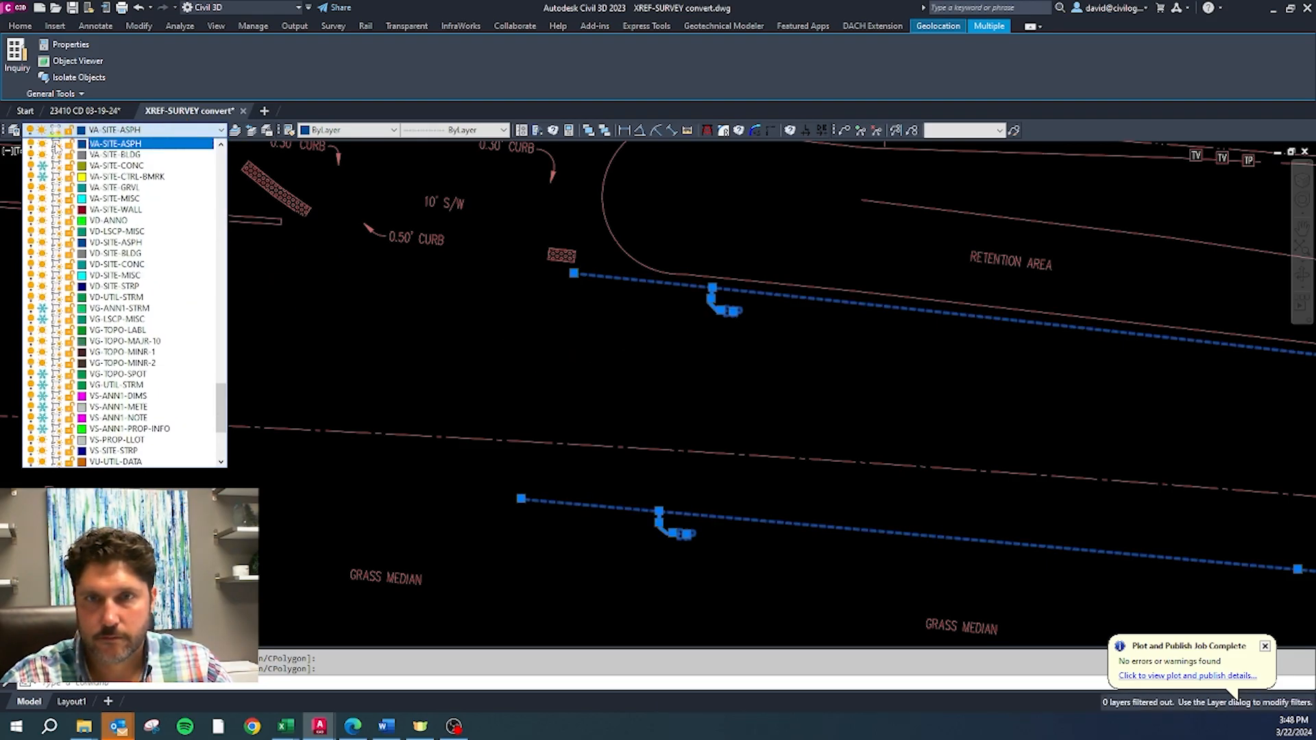
left_click(43, 144)
left_click(466, 332)
scroll(435, 277, "down", 4)
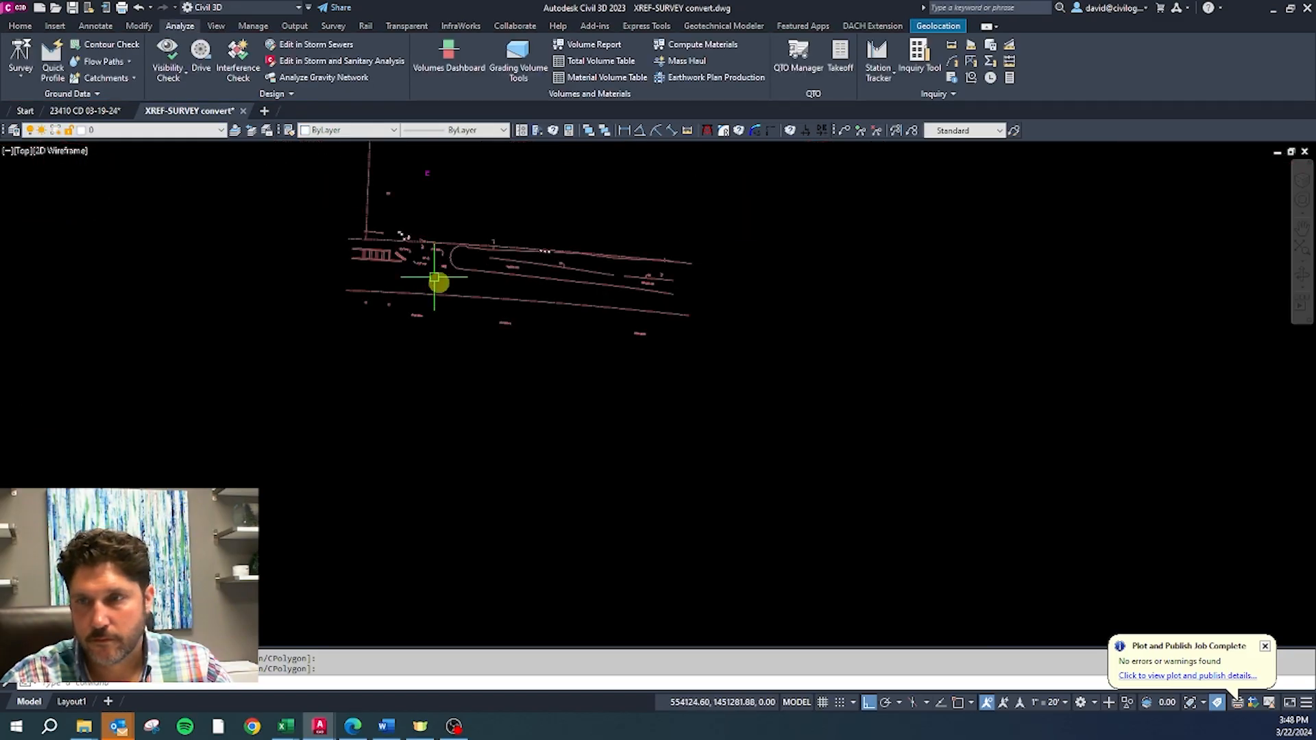
Step: Select the southern road centerline and the vertical centerline along the west side of the site
scroll(525, 302, "up", 2)
left_click(506, 312)
scroll(735, 361, "down", 2)
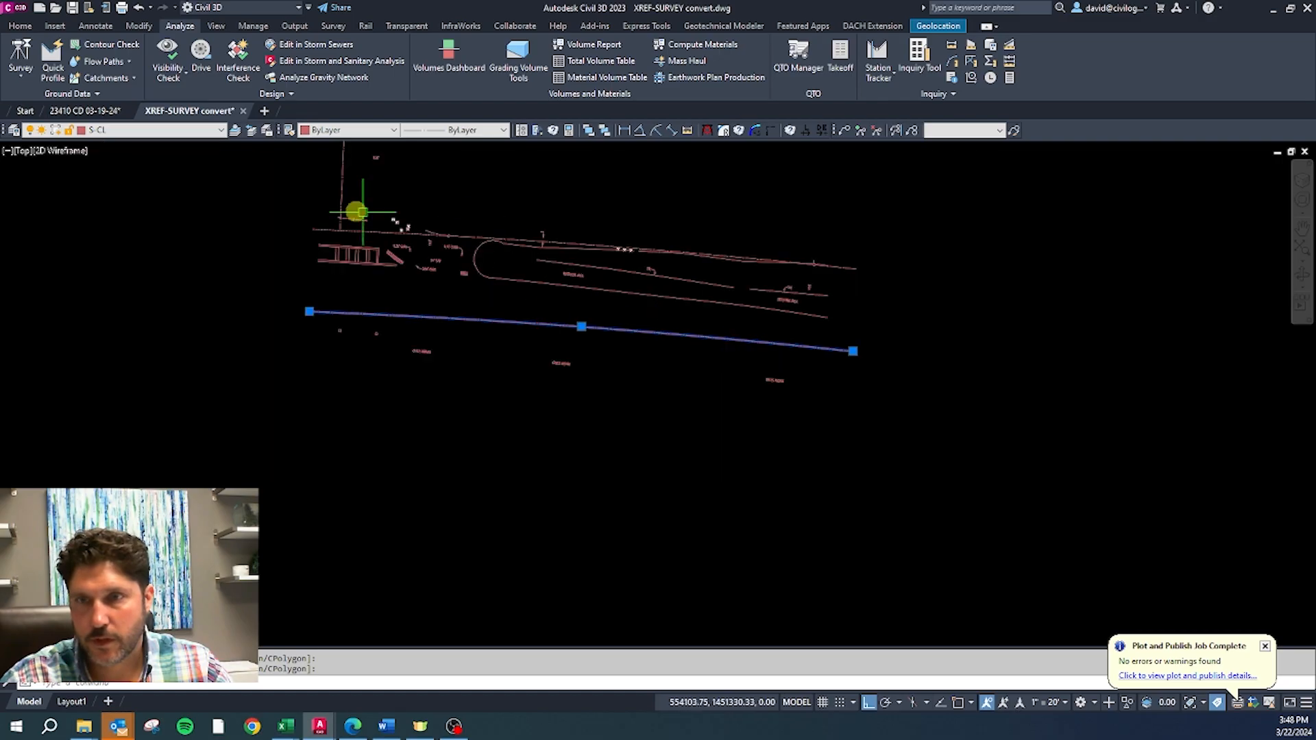
scroll(348, 257, "up", 5)
left_click(322, 291)
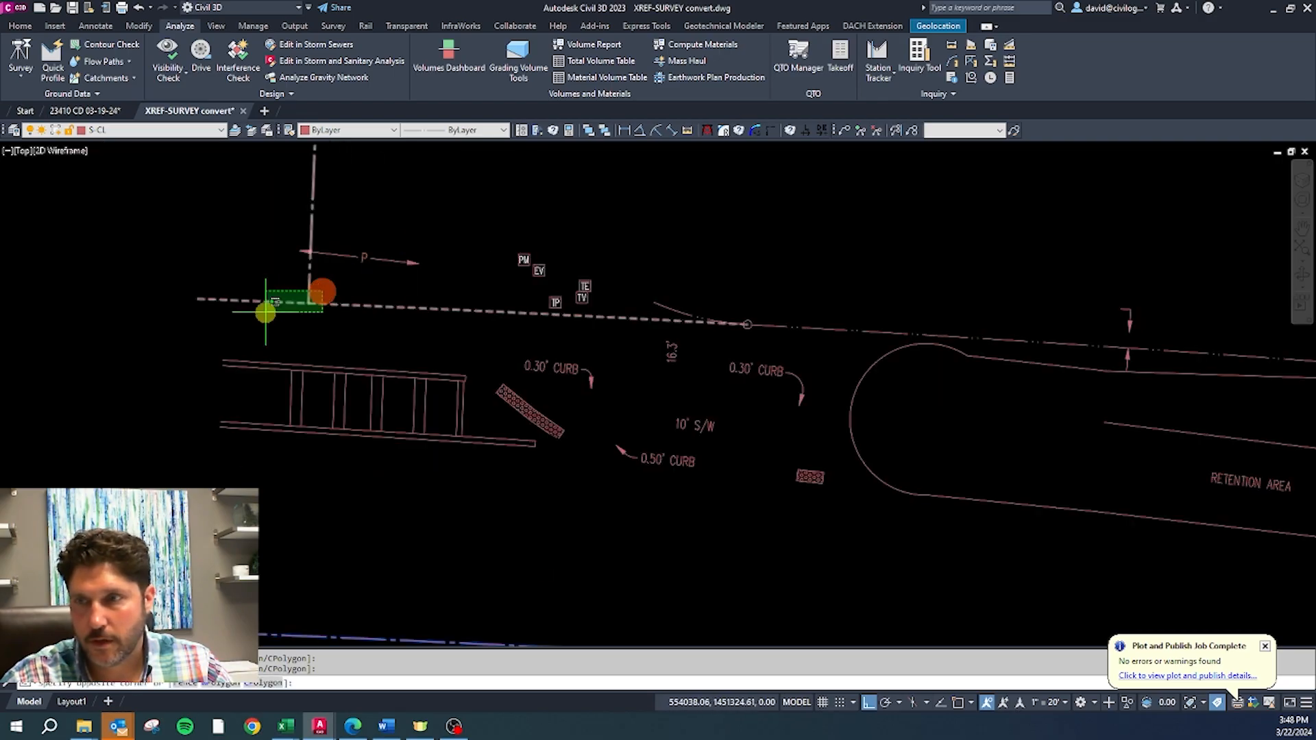
left_click(279, 273)
Step: Add the northern centerline and the short centerline segments at the northwest corner to the selection
scroll(563, 291, "down", 3)
scroll(523, 255, "up", 6)
left_click(468, 279)
left_click(478, 339)
left_click(417, 282)
left_click(323, 263)
scroll(290, 247, "down", 4)
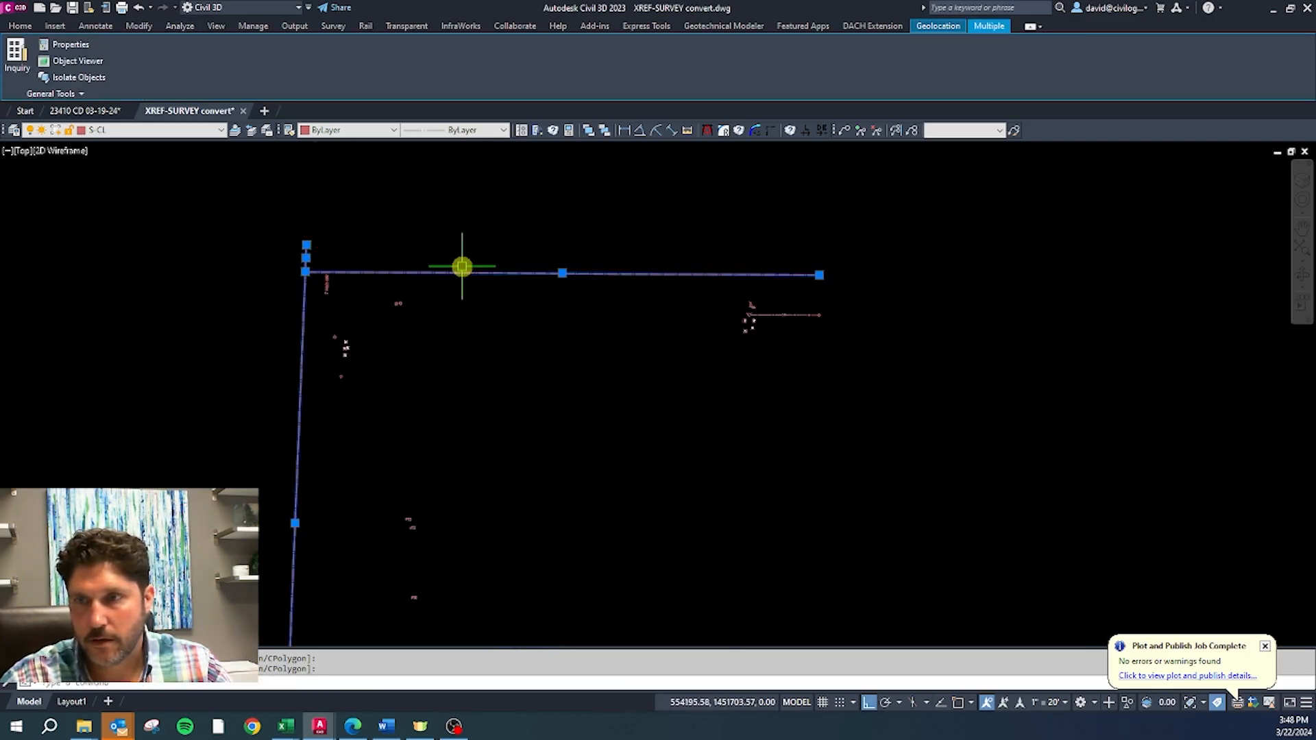
Step: Move the selected centerlines to layer VS-ANN1-DIMS
left_click(182, 134)
left_click_drag(228, 389, 227, 413)
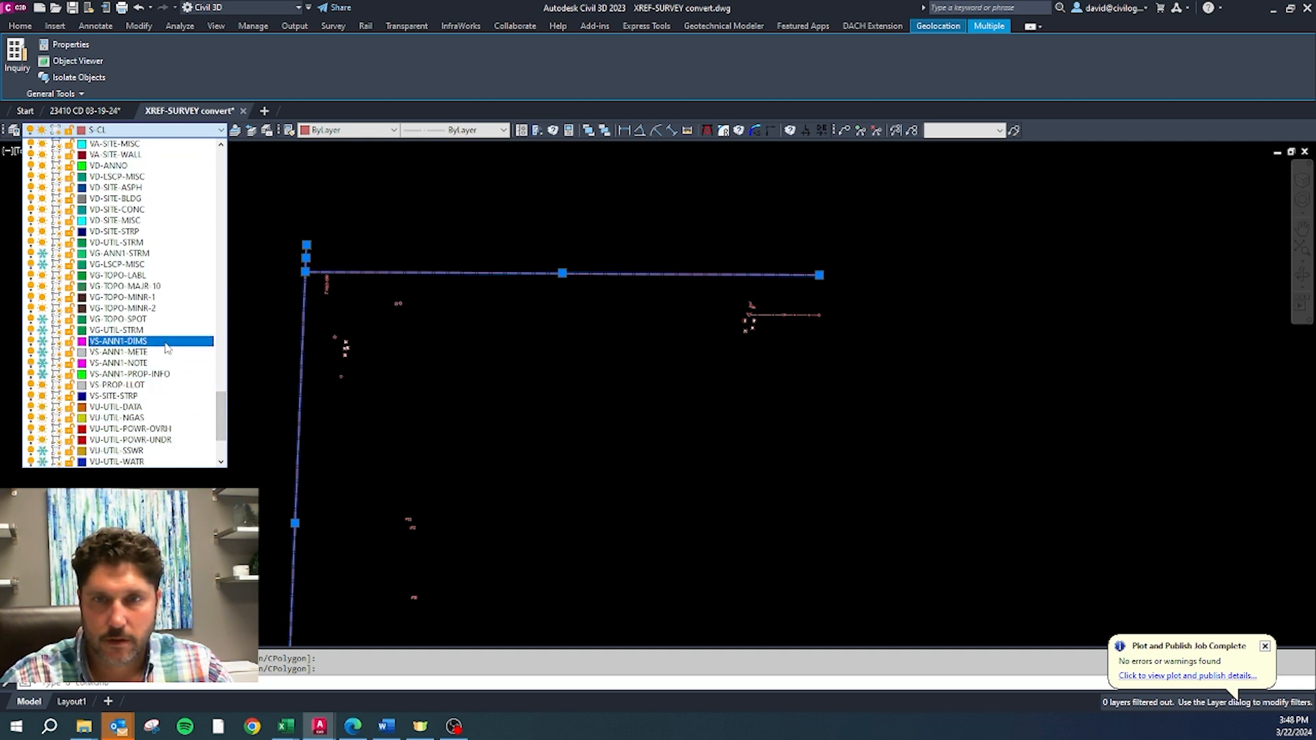
left_click(165, 341)
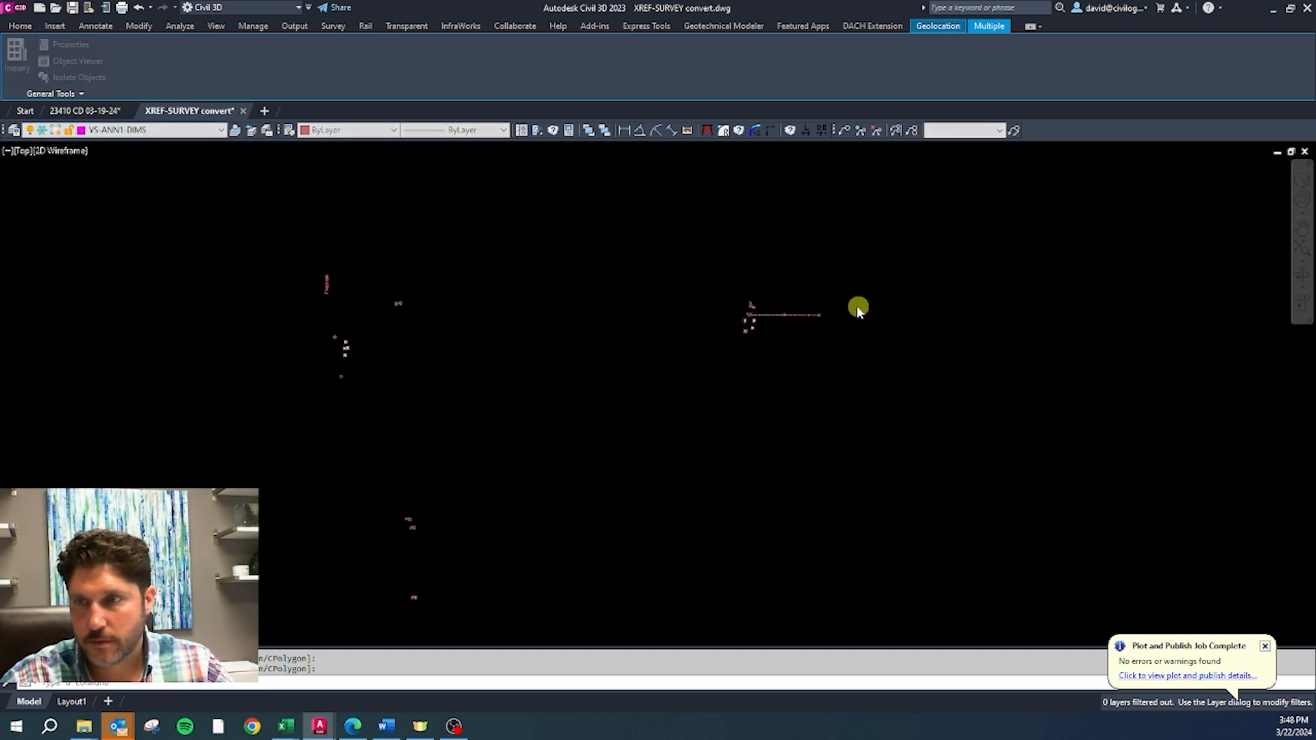
Step: Thaw all layers to see the remaining utility symbols at the northeast corner in context
scroll(782, 301, "up", 4)
scroll(728, 317, "up", 5)
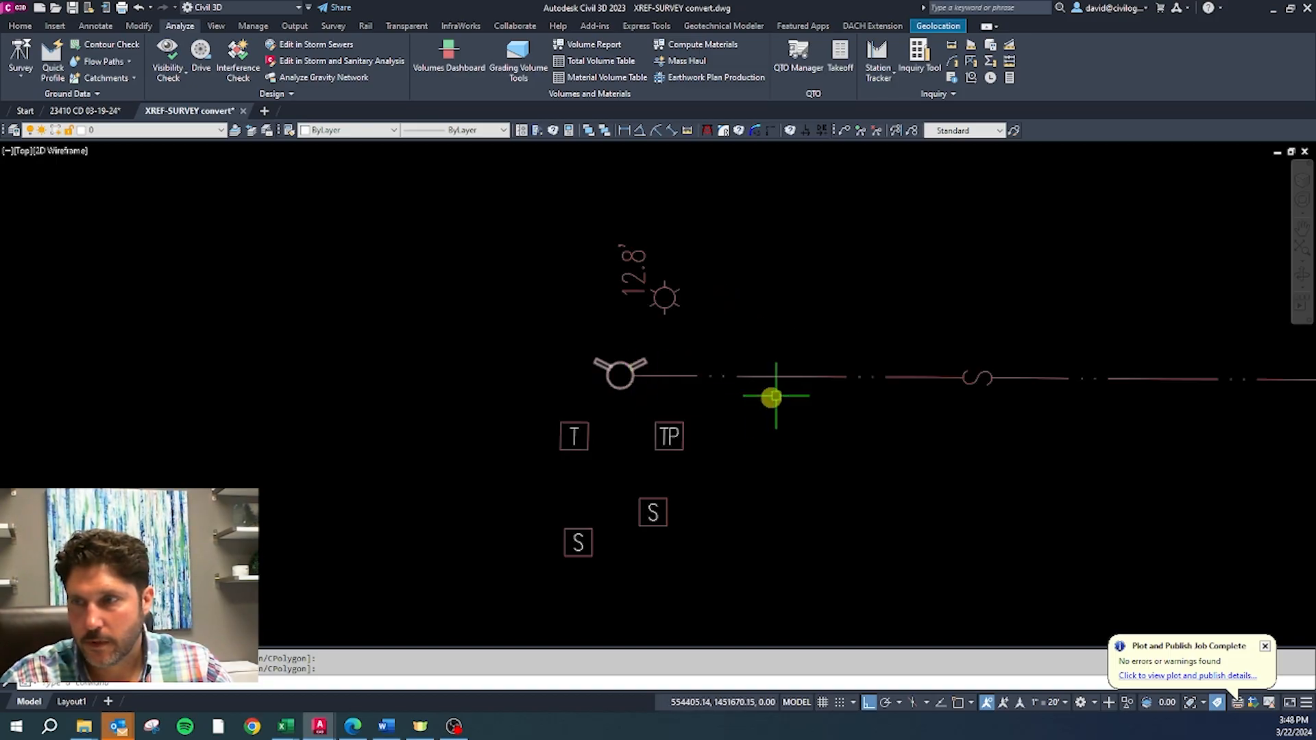
scroll(573, 329, "down", 3)
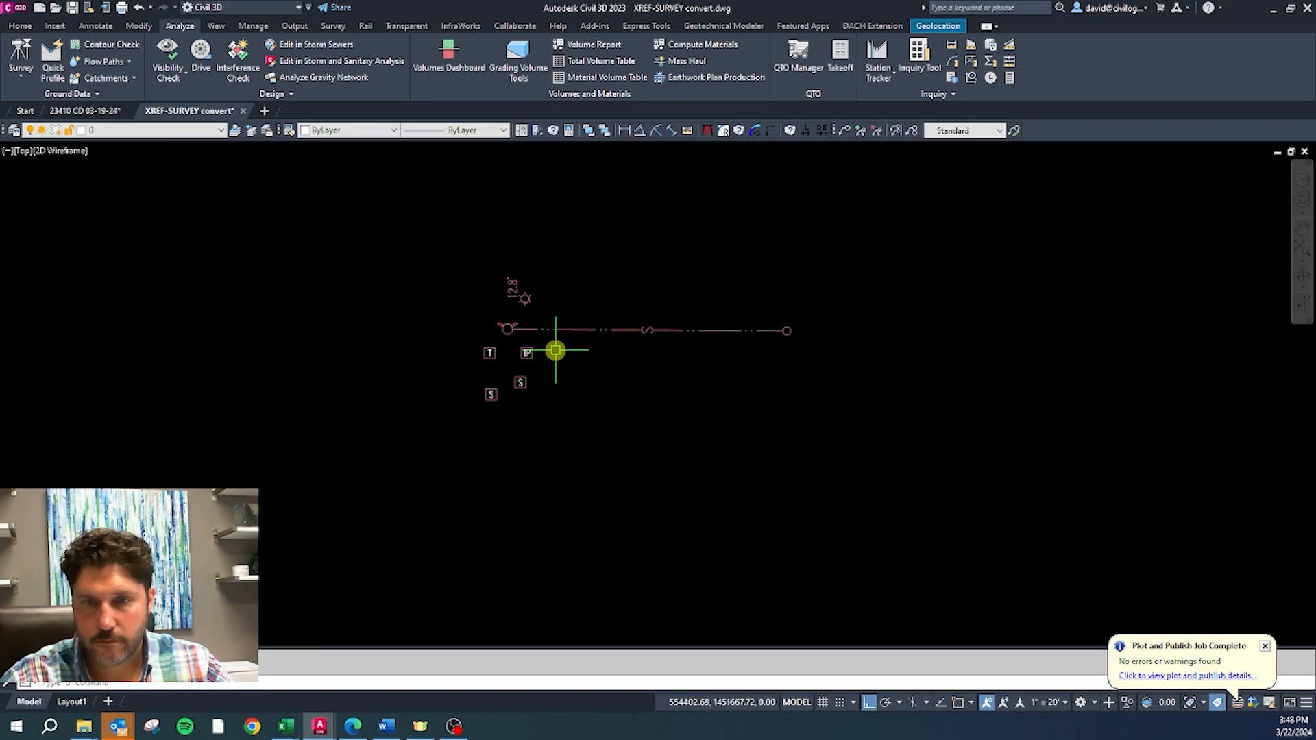
right_click(555, 350)
key("l")
key("u")
scroll(525, 332, "up", 6)
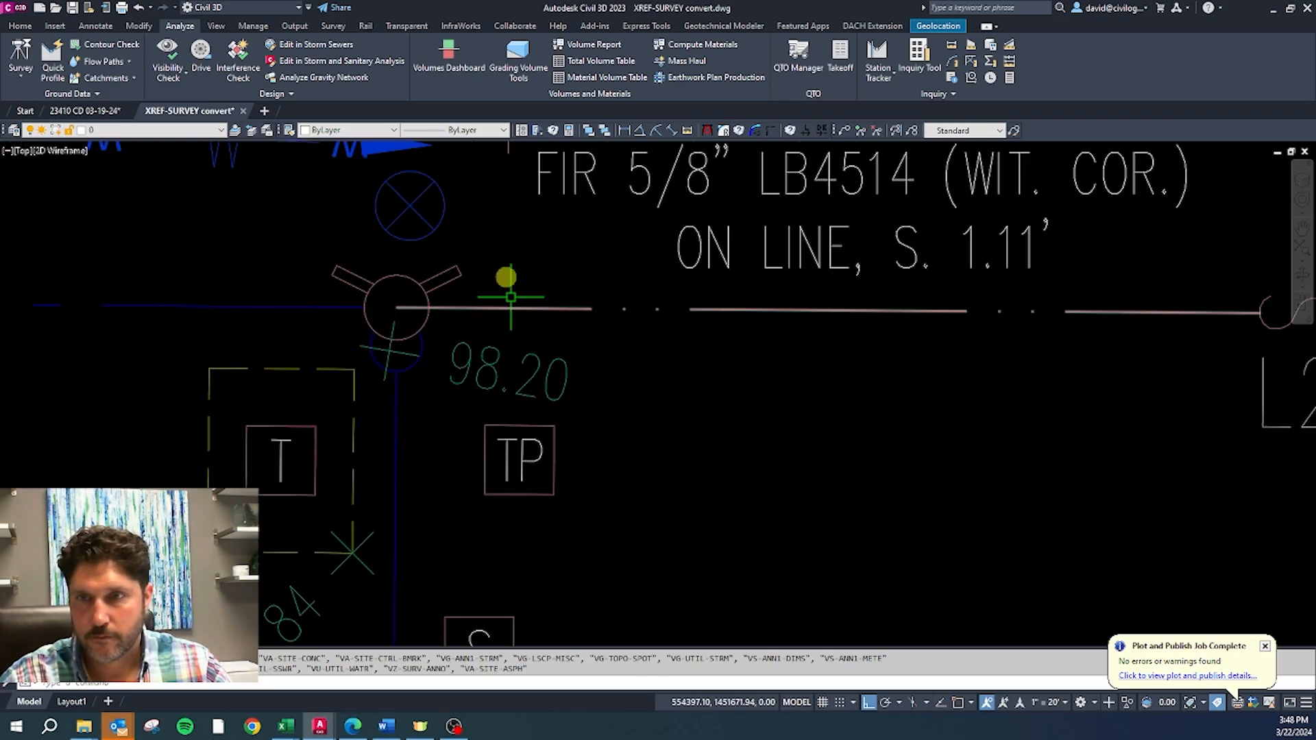
Step: Match the fire hydrant symbol at the northeast corner to the water line's layer, VU-UTIL-WATR
scroll(516, 381, "down", 3)
left_click(470, 330)
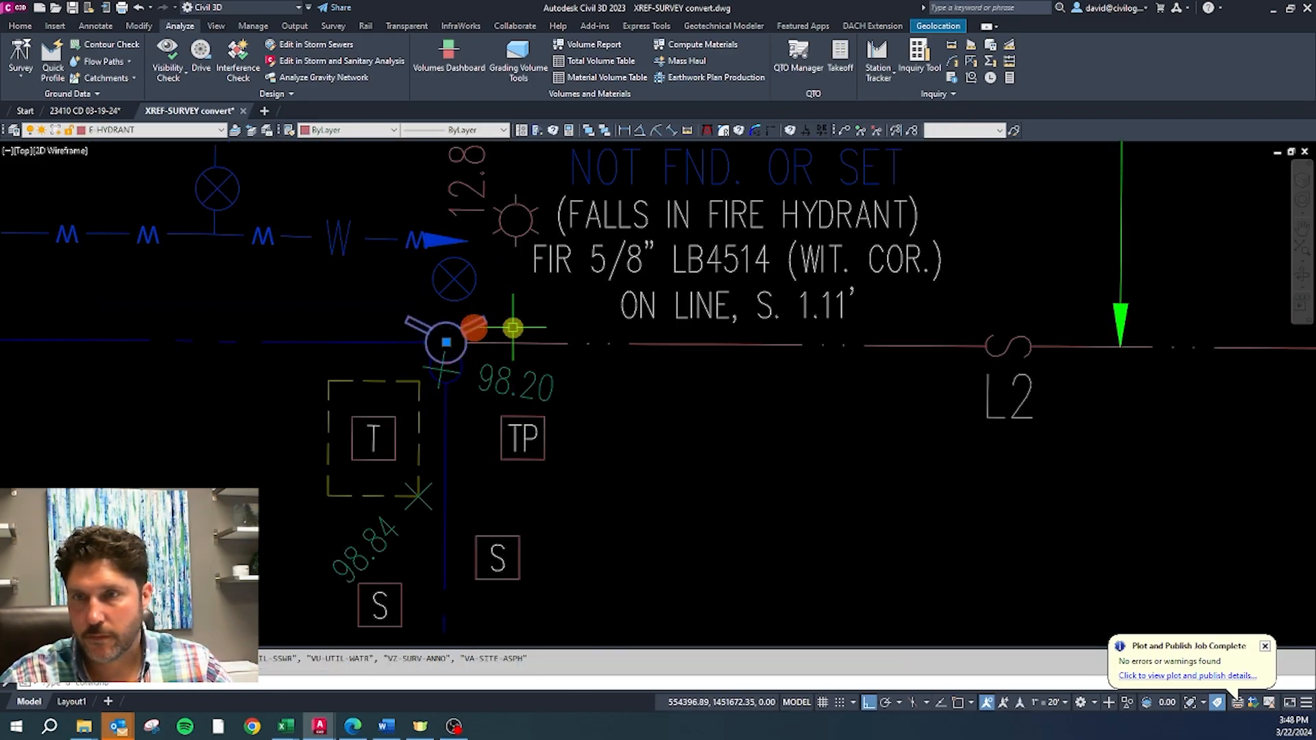
scroll(512, 328, "down", 4)
scroll(521, 274, "up", 2)
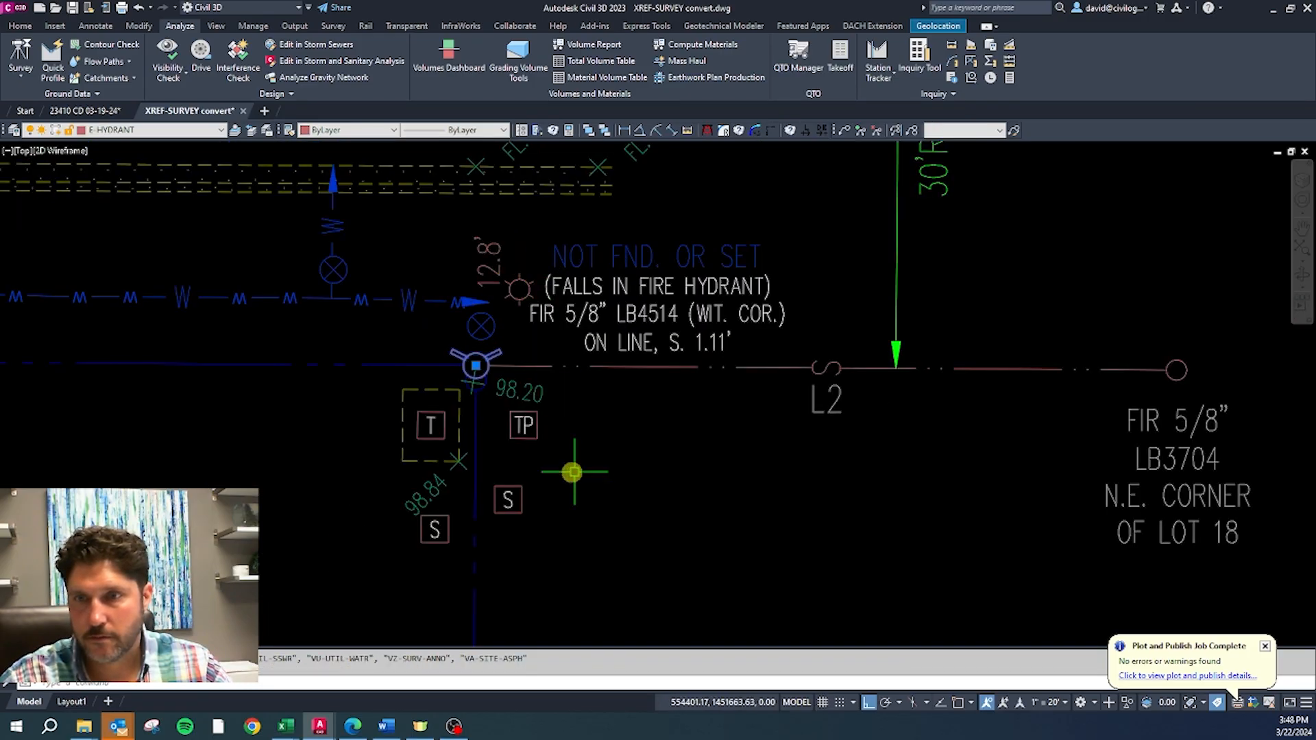
key("Return")
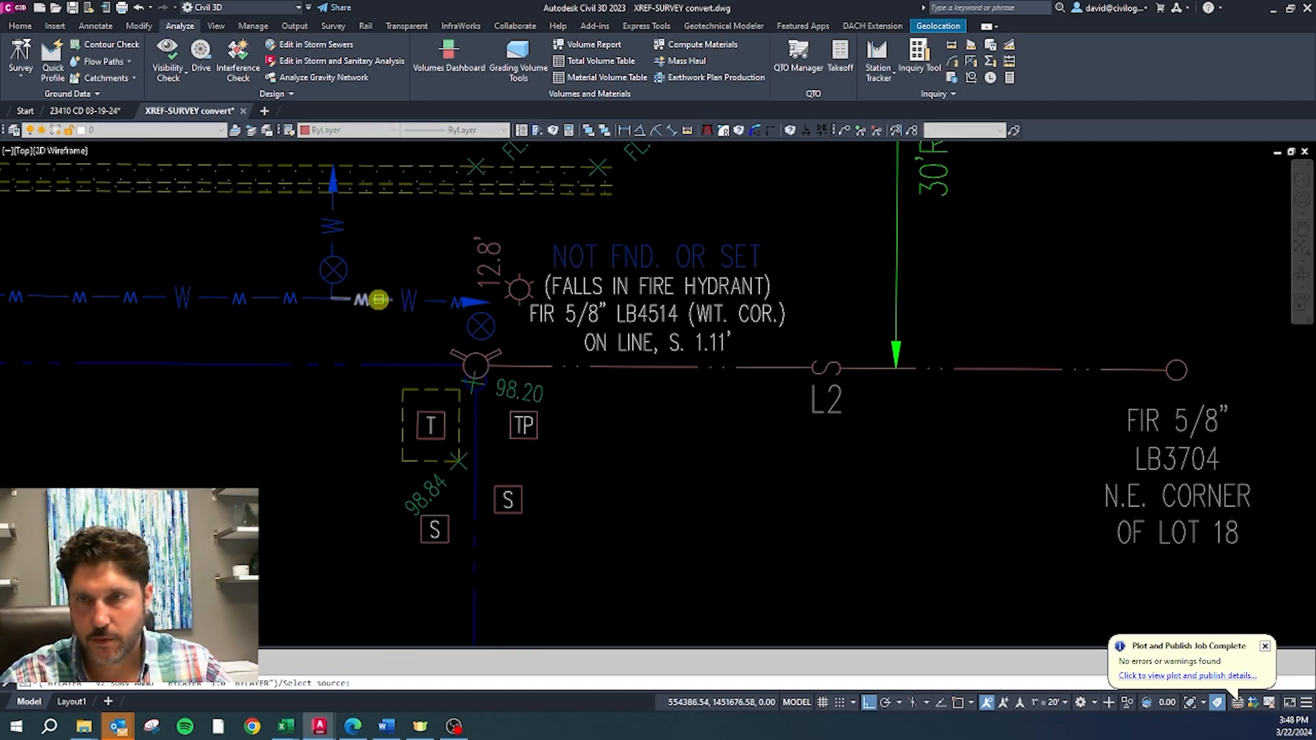
left_click(379, 300)
left_click(487, 356)
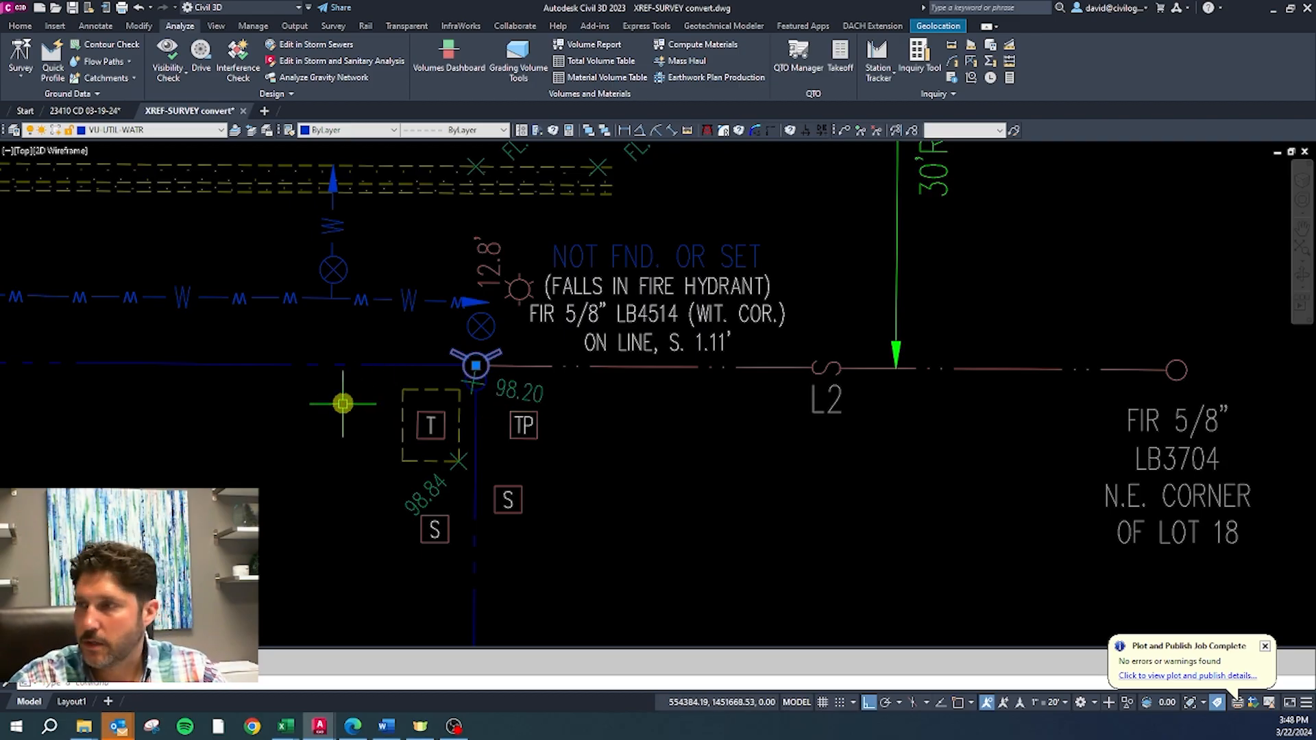
Step: Run the block LISP routine on the fire hydrant block and match the hydrant to the water line again
key("Return")
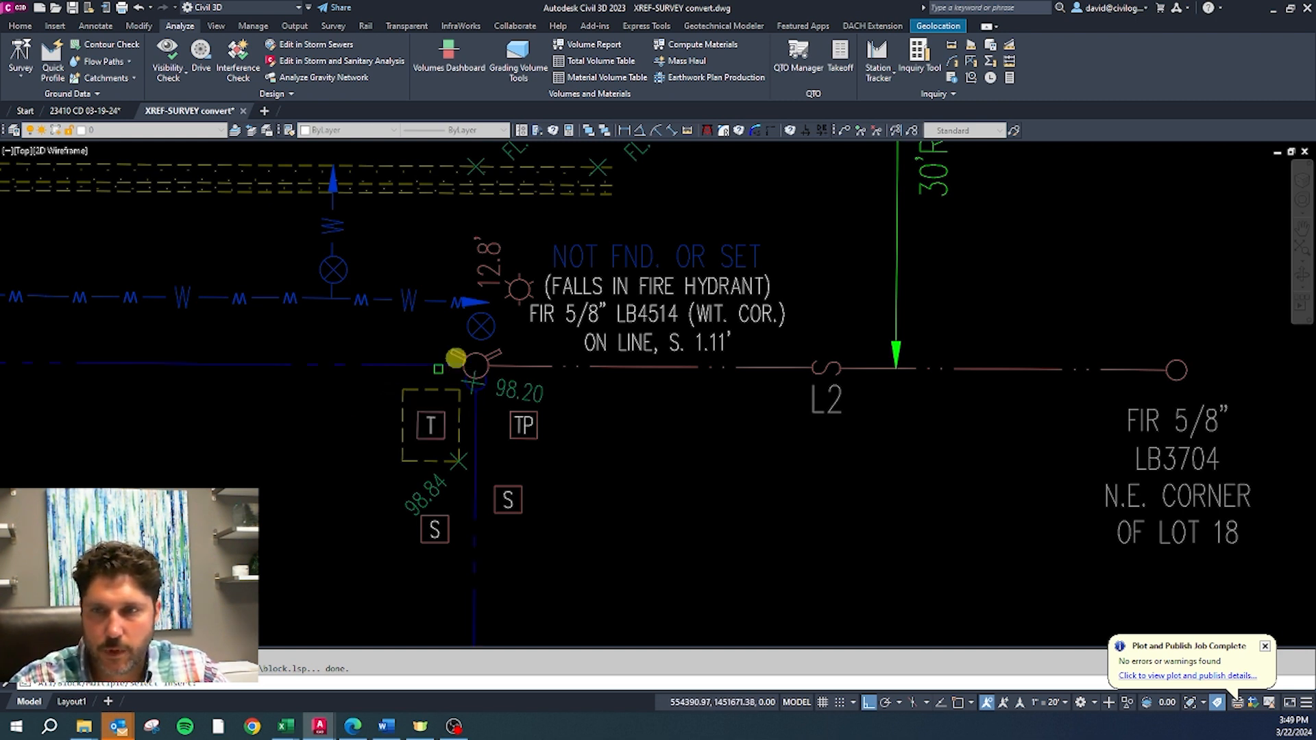
left_click(461, 350)
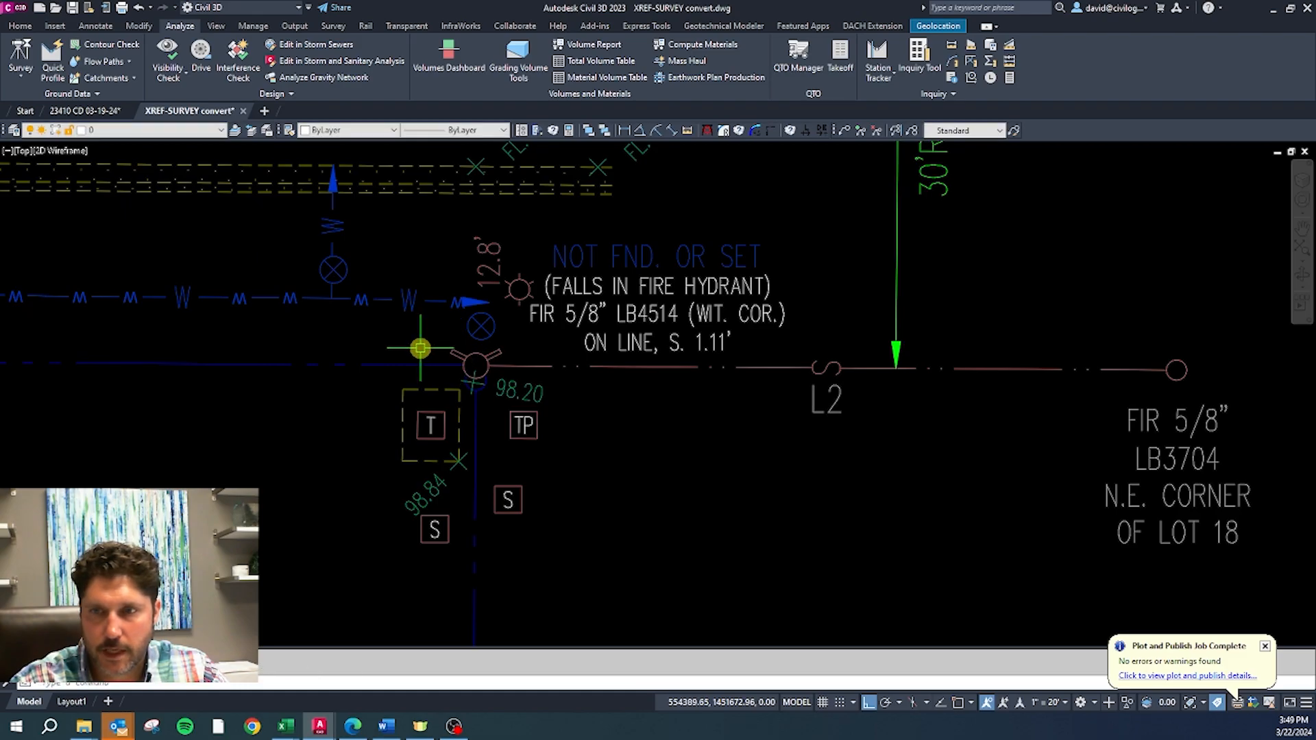
left_click(450, 353)
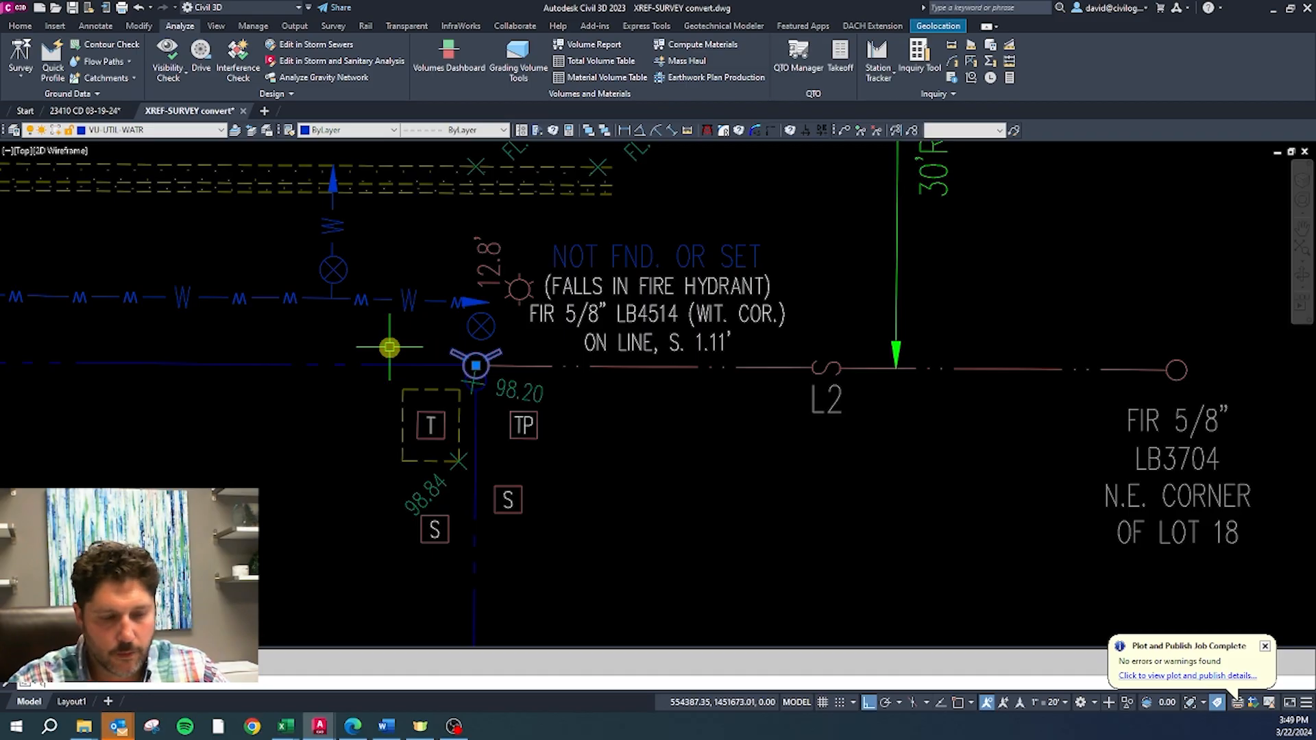
key("space")
left_click(364, 300)
left_click(452, 353)
Step: Move the pole symbol beside the 12.8' dimension to layer VU-UTIL-POWR-OVRH
left_click(508, 292)
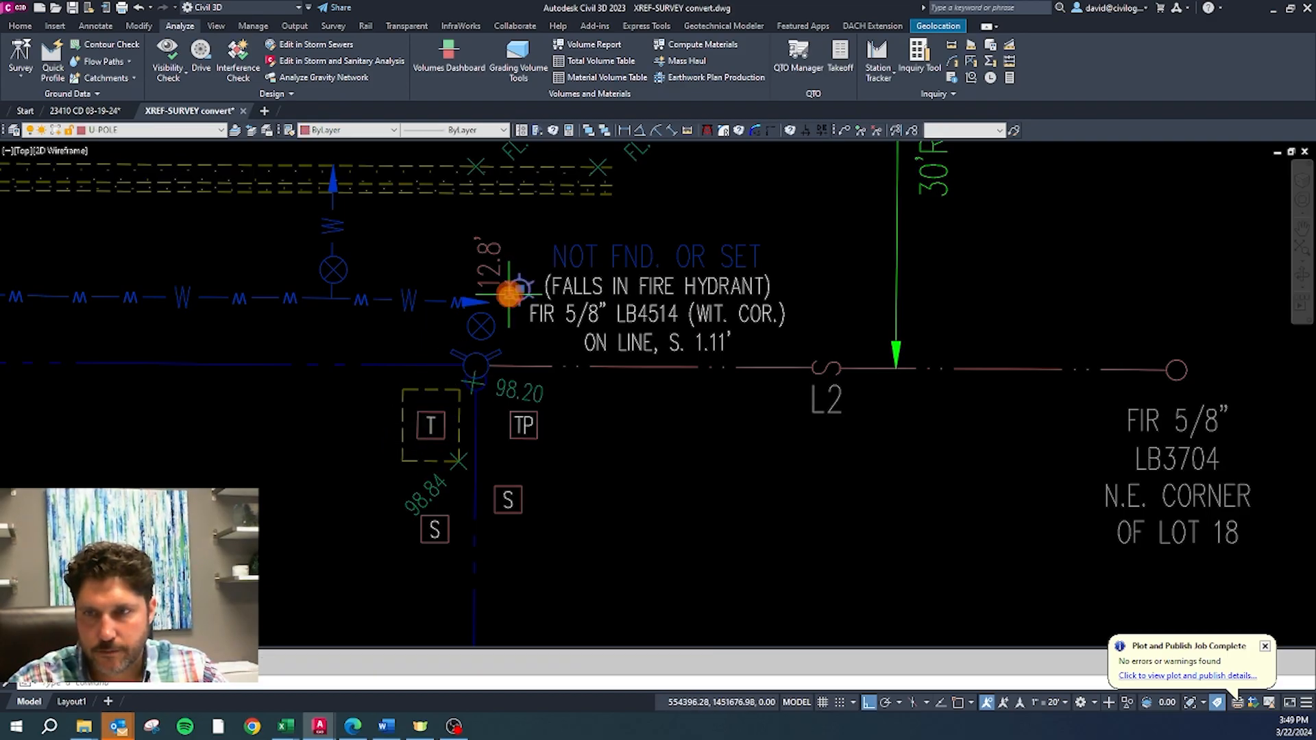
left_click(189, 131)
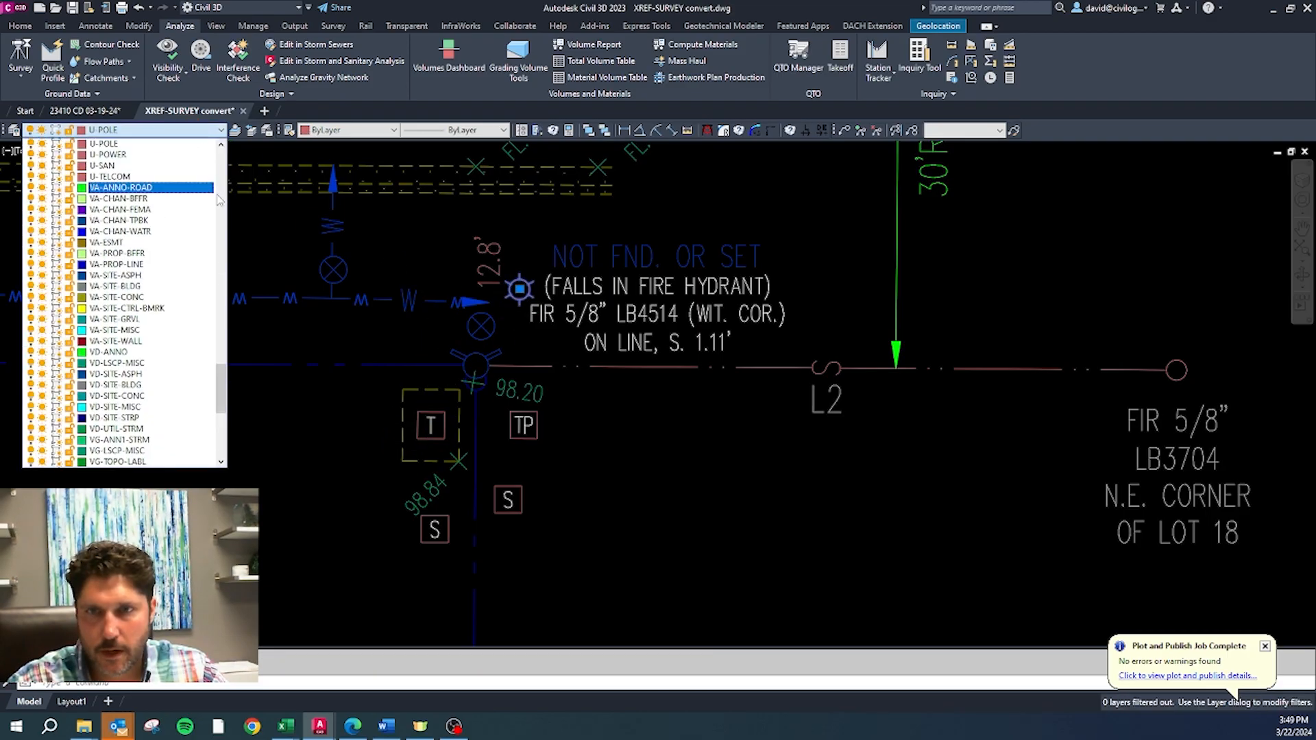
left_click_drag(220, 391, 225, 428)
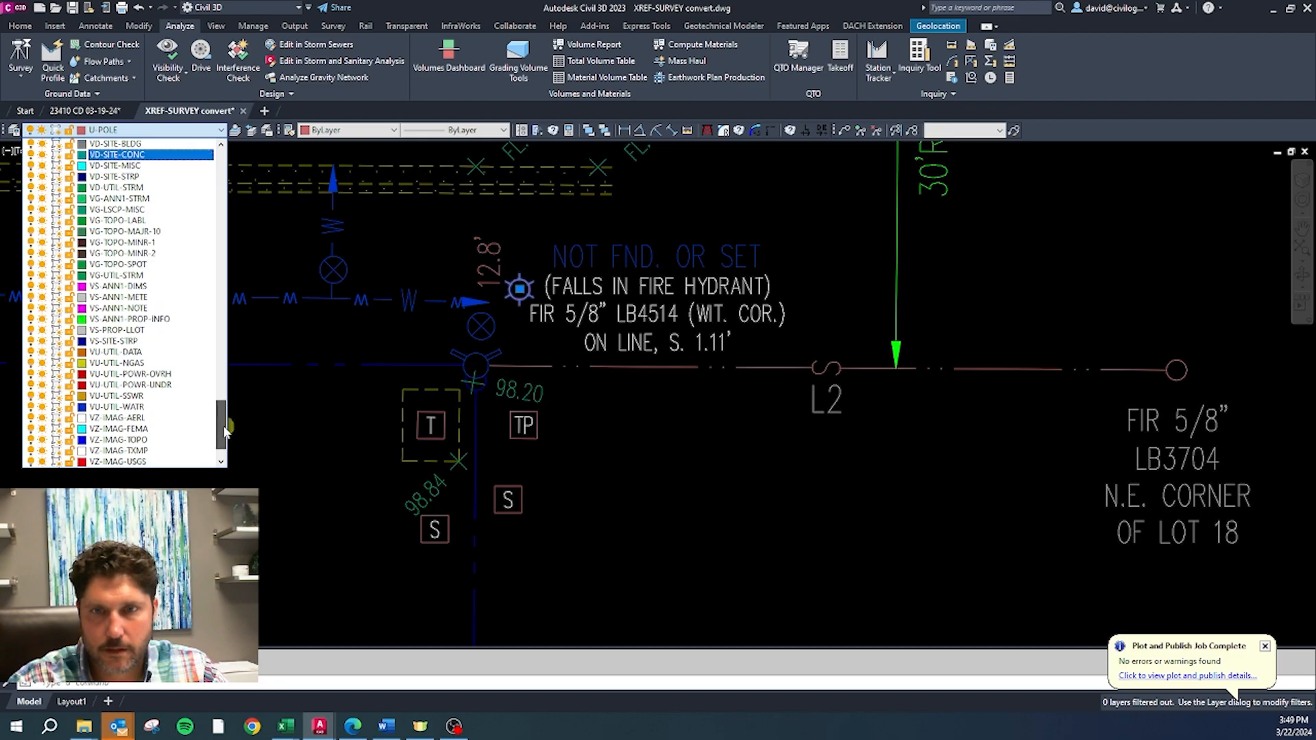
left_click(171, 374)
key("Escape")
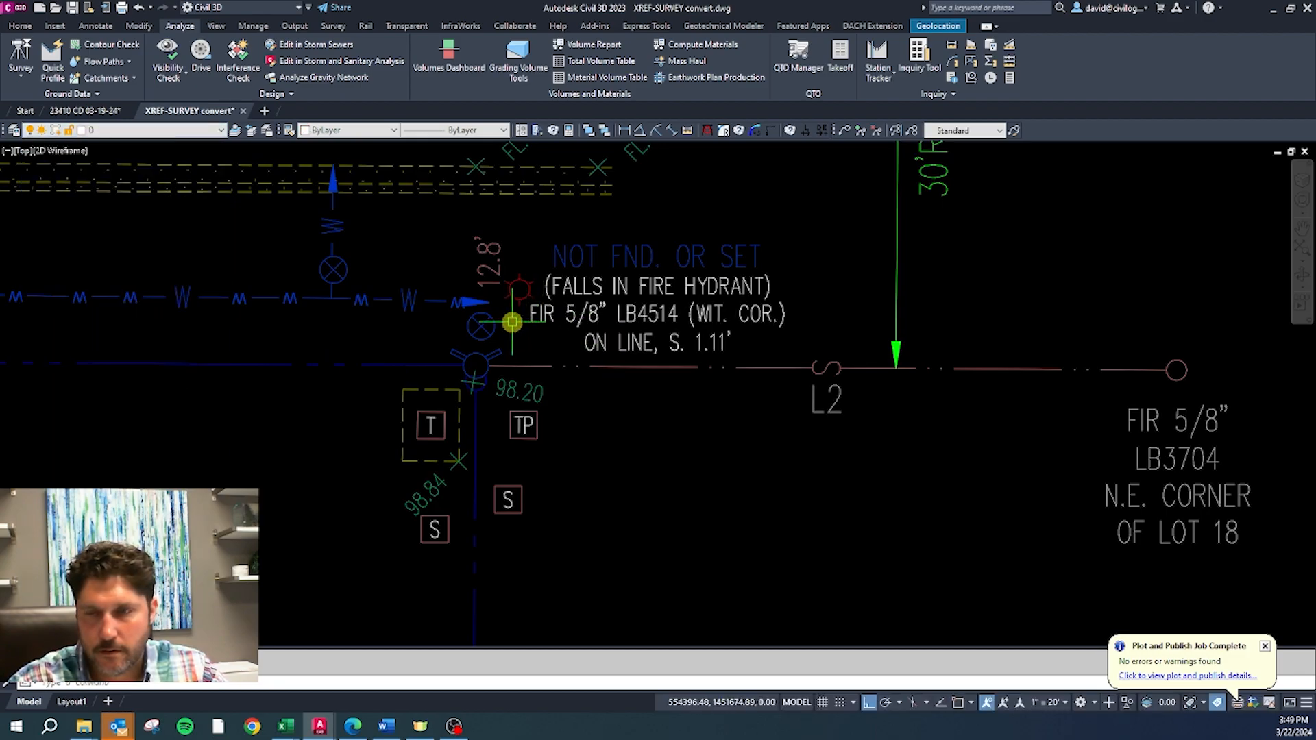
Step: Move the L2 line segments, their break symbol and the end circle to layer VA-PROP-LINE
left_click(752, 369)
left_click(857, 359)
left_click(823, 373)
left_click(1216, 350)
left_click(1119, 380)
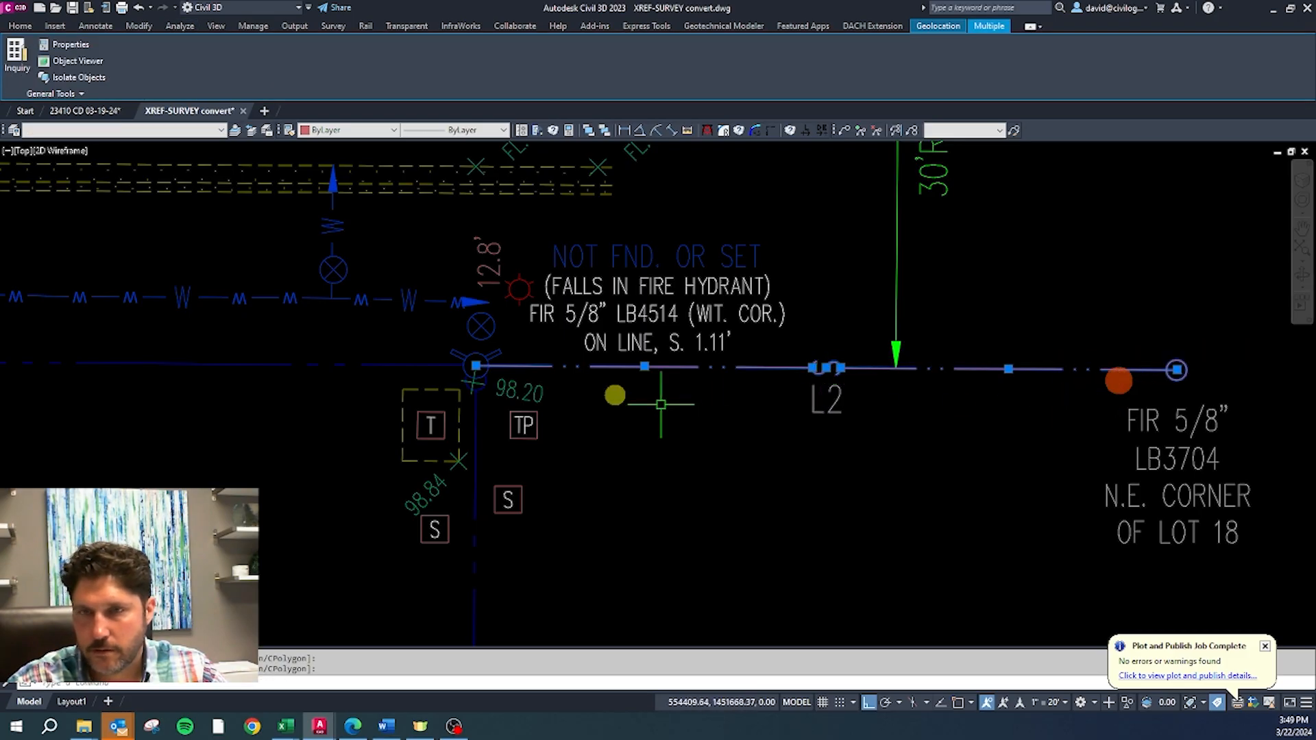
left_click(184, 130)
left_click_drag(225, 187, 225, 406)
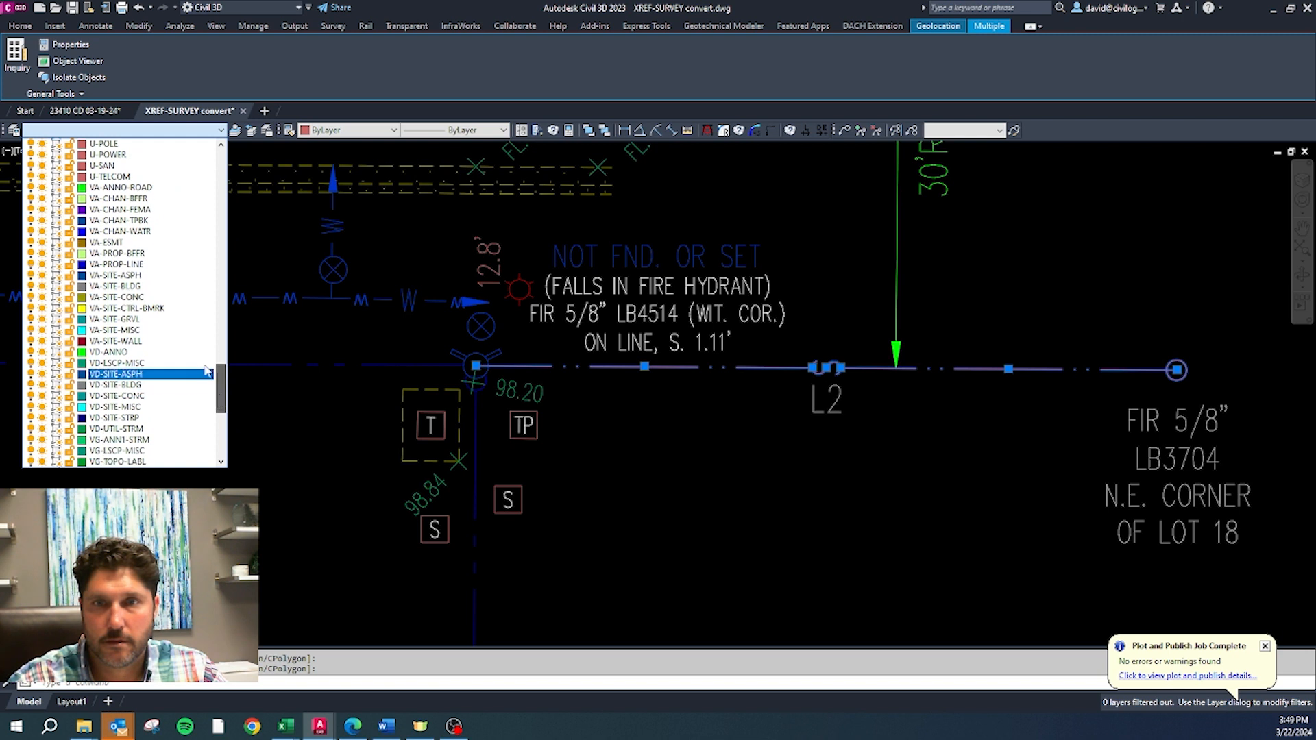
left_click(153, 264)
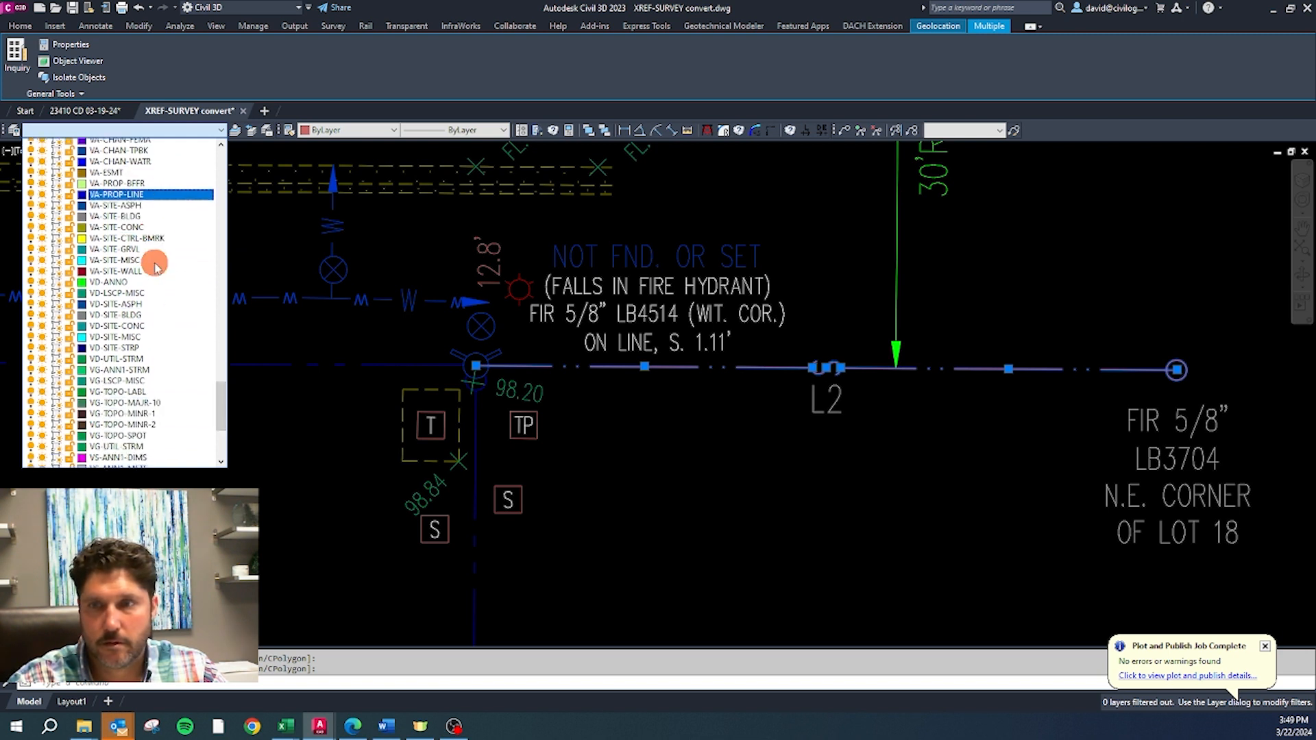
key("Escape")
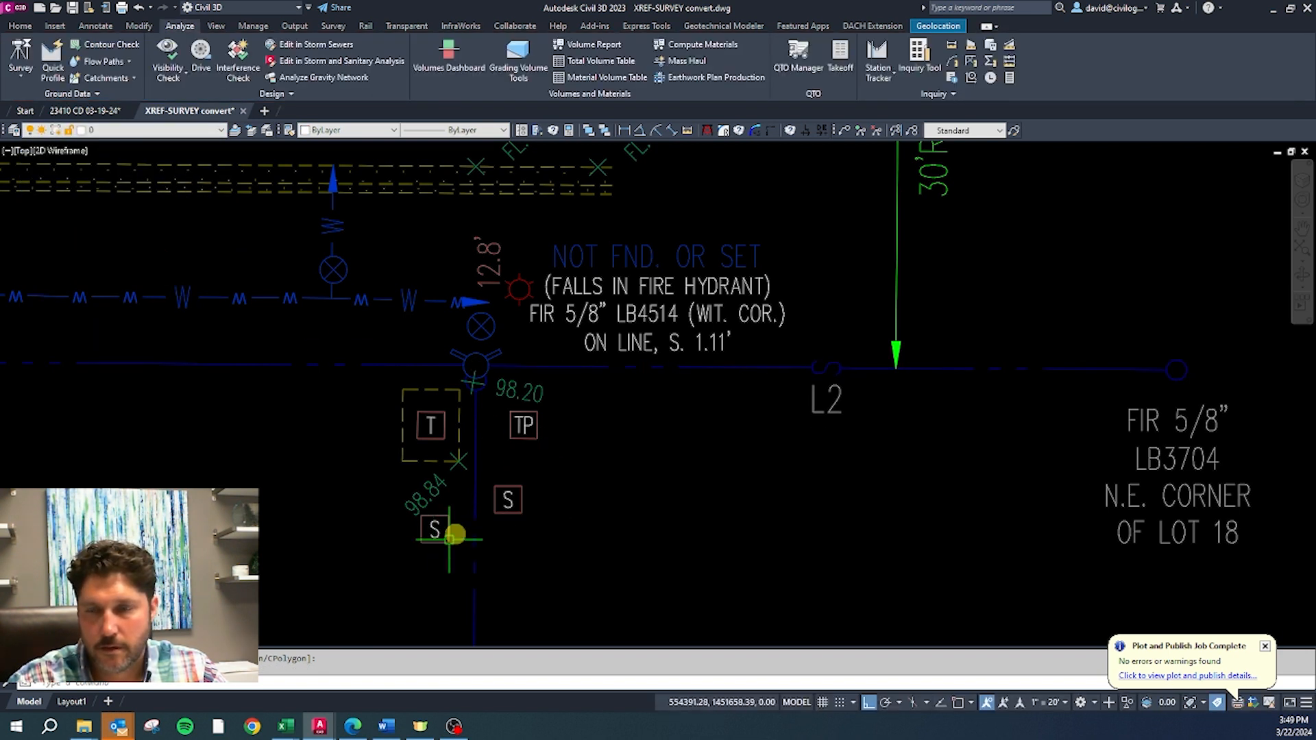
Step: Move the boxed T and TP utility symbols below the fire hydrant to layer VU-UTIL-POWR-UNDR
scroll(526, 453, "up", 3)
left_click(563, 418)
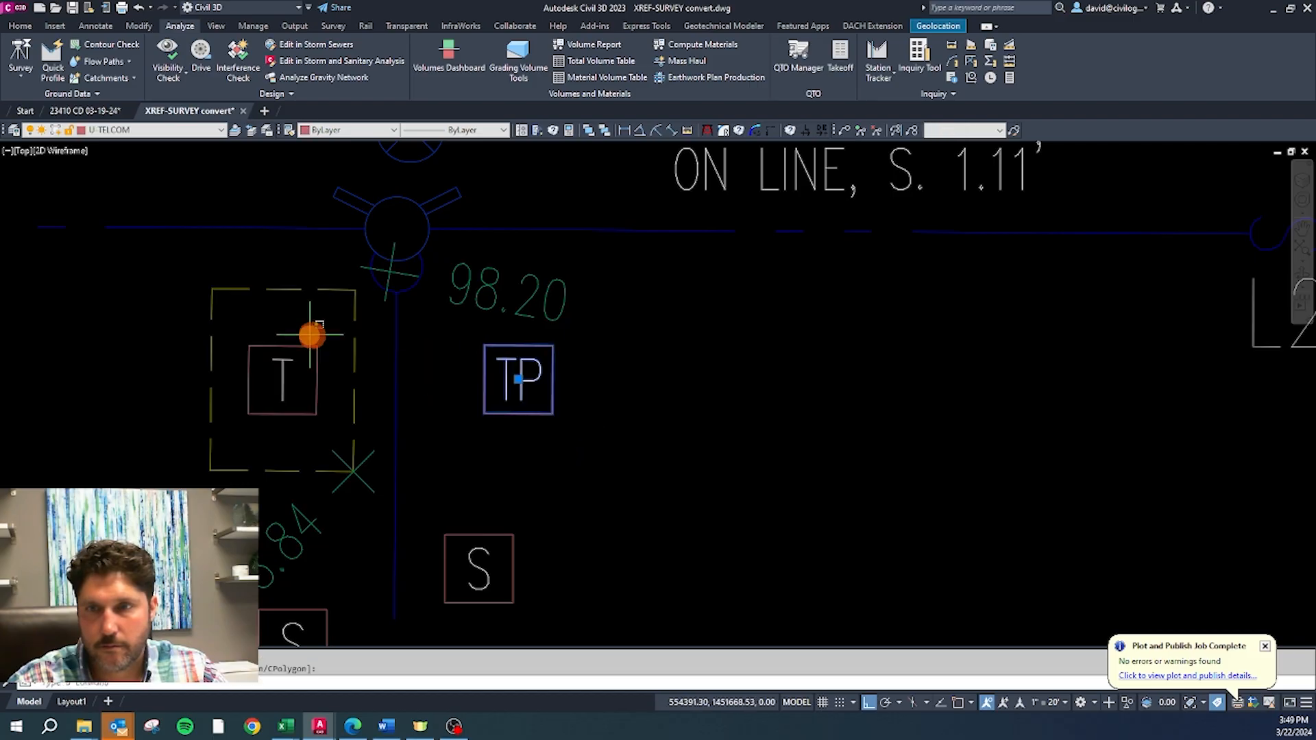
left_click(261, 382)
scroll(452, 375, "down", 4)
scroll(507, 491, "down", 1)
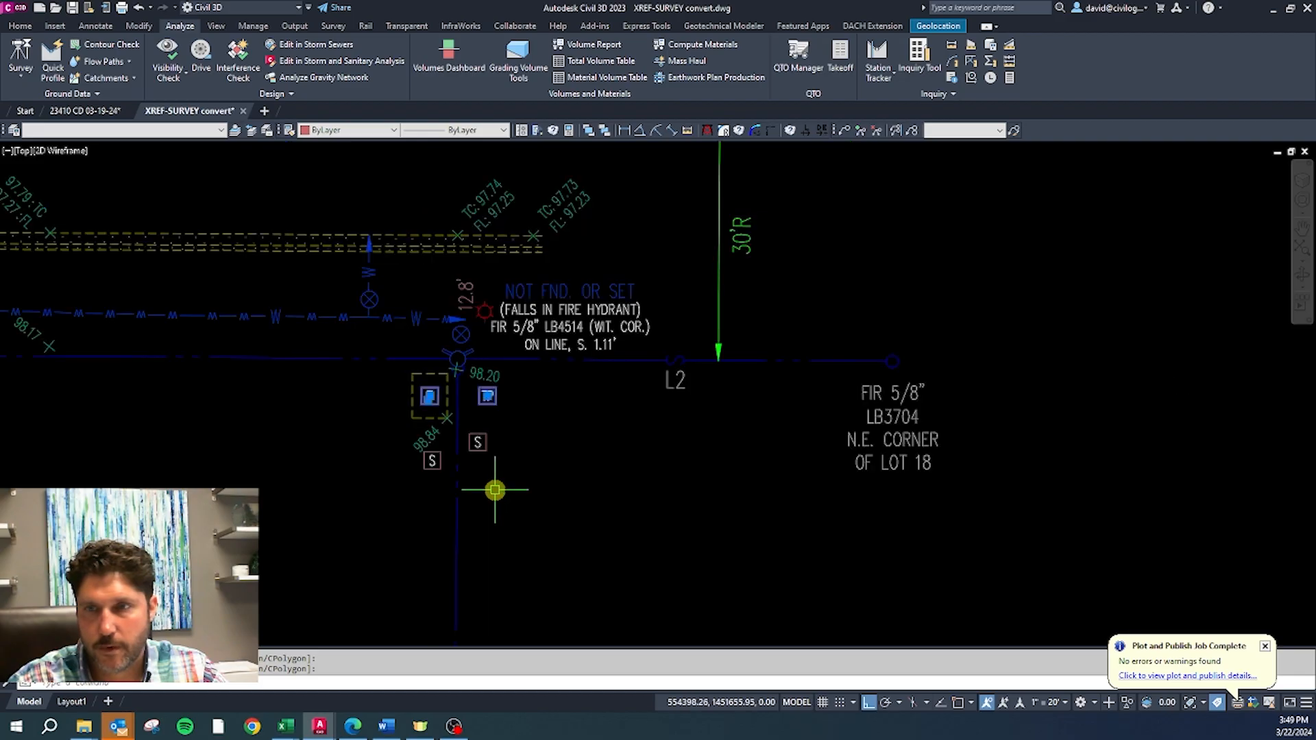
scroll(463, 301, "up", 2)
left_click(161, 129)
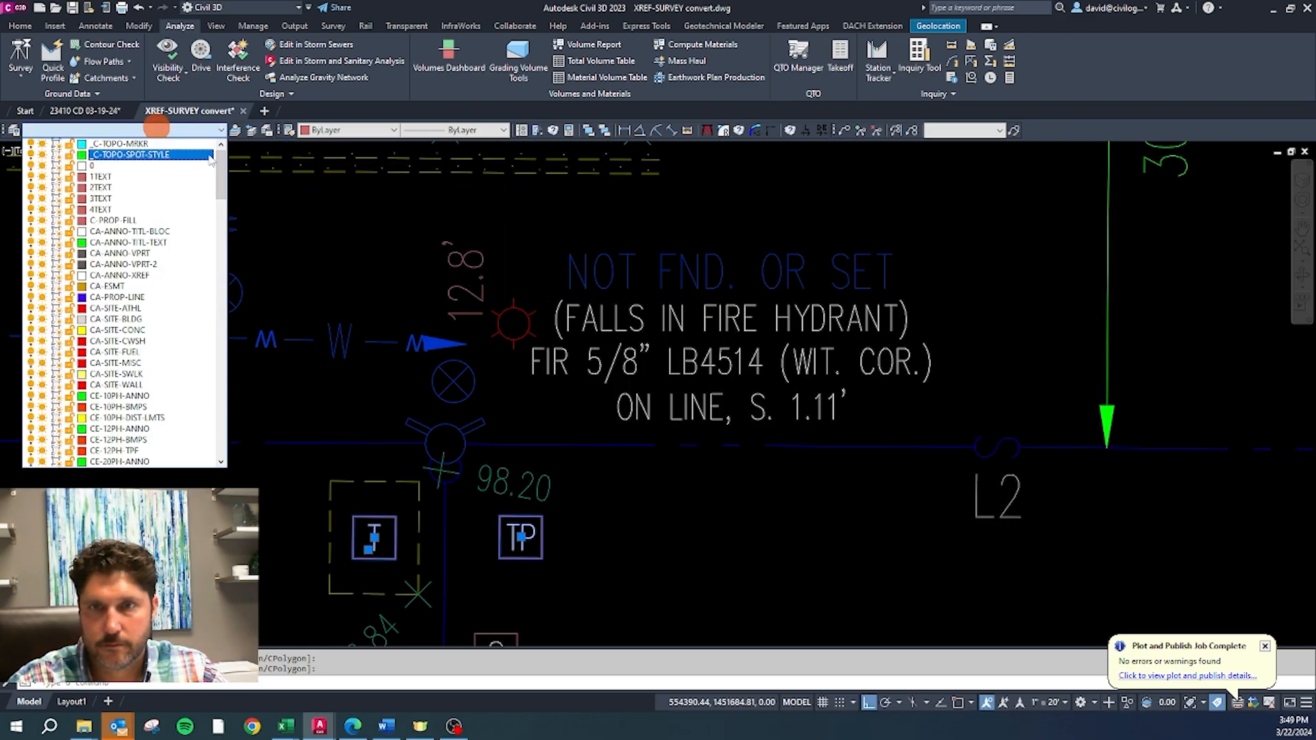
left_click_drag(222, 177, 221, 436)
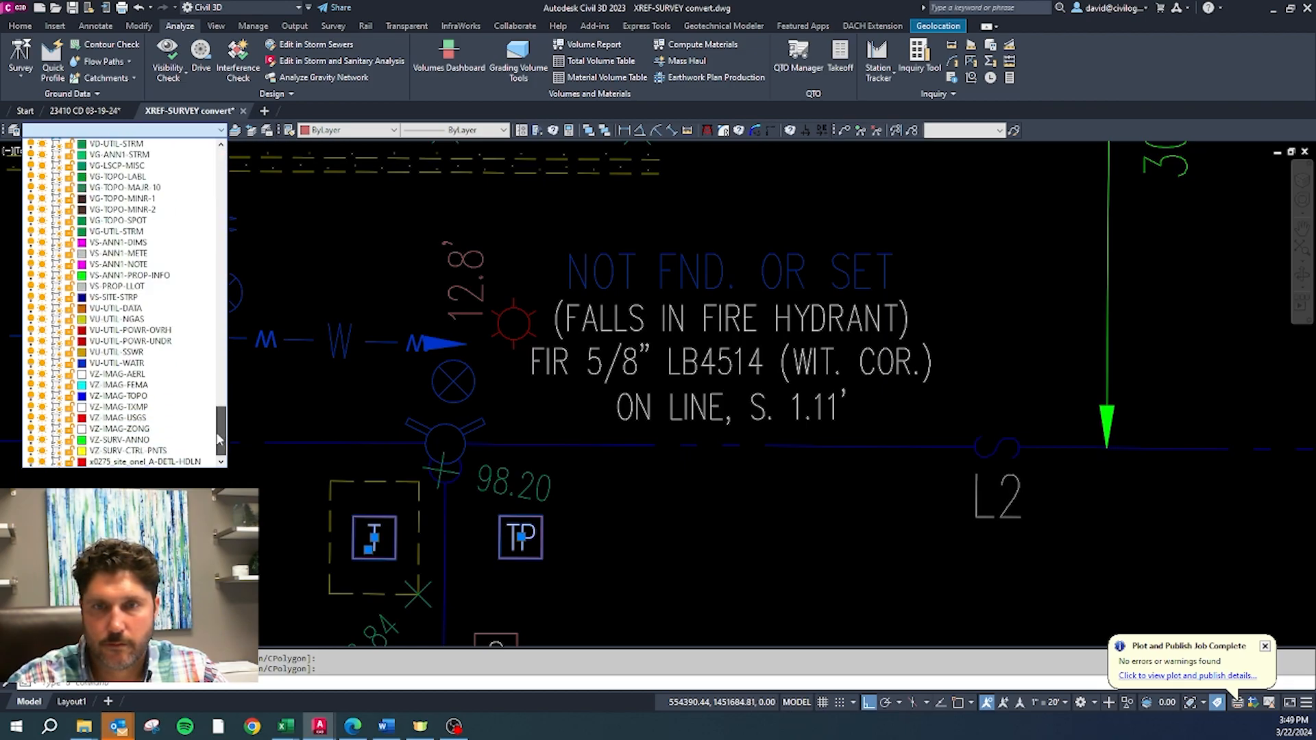
left_click(137, 341)
scroll(585, 364, "down", 3)
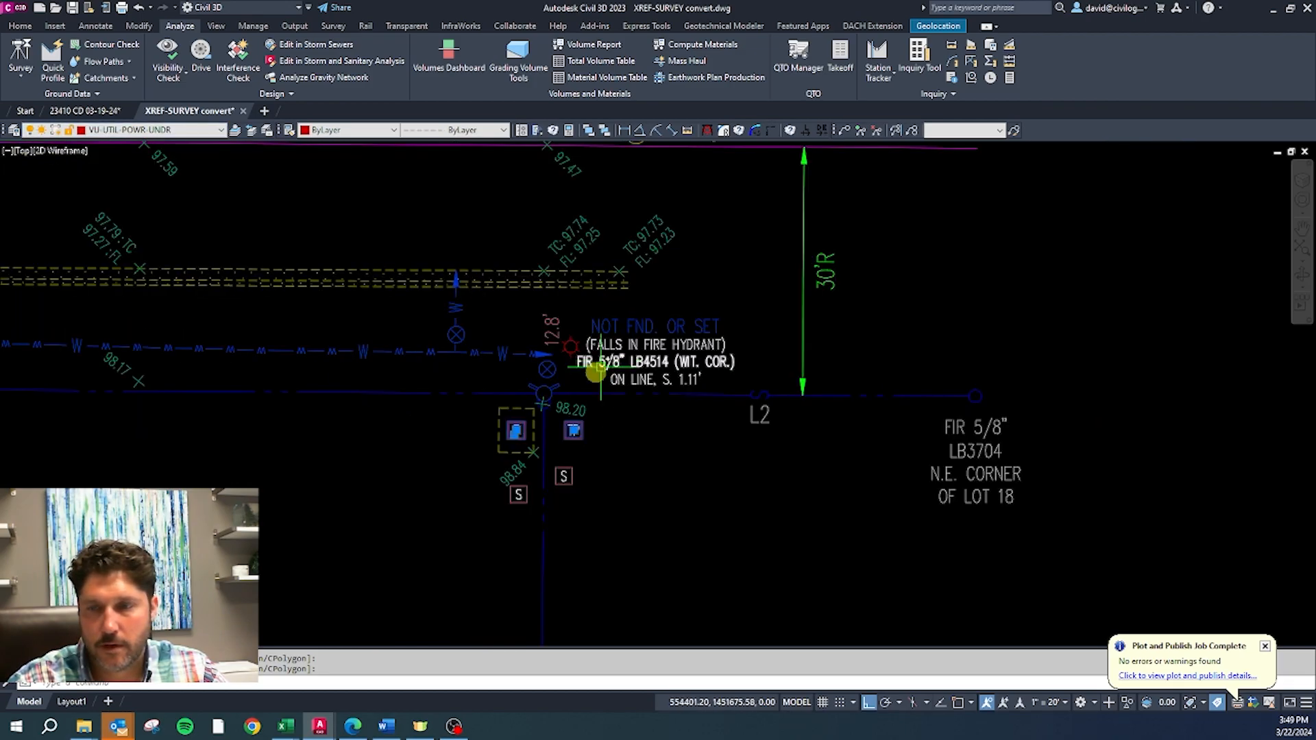
scroll(567, 435, "up", 5)
key("Escape")
Step: Open the TP symbol's block definition for editing in the Block Editor
left_click(620, 434)
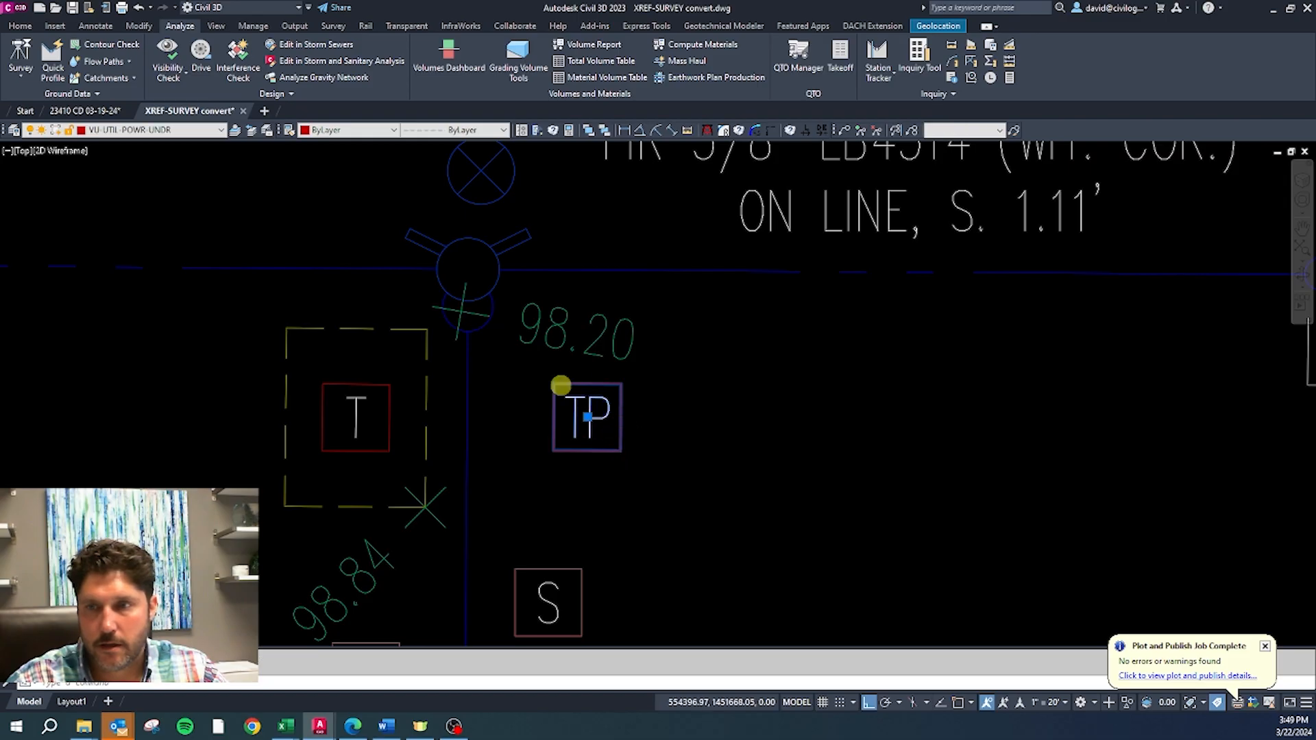
scroll(570, 388, "down", 2)
key("Escape")
left_click(581, 427)
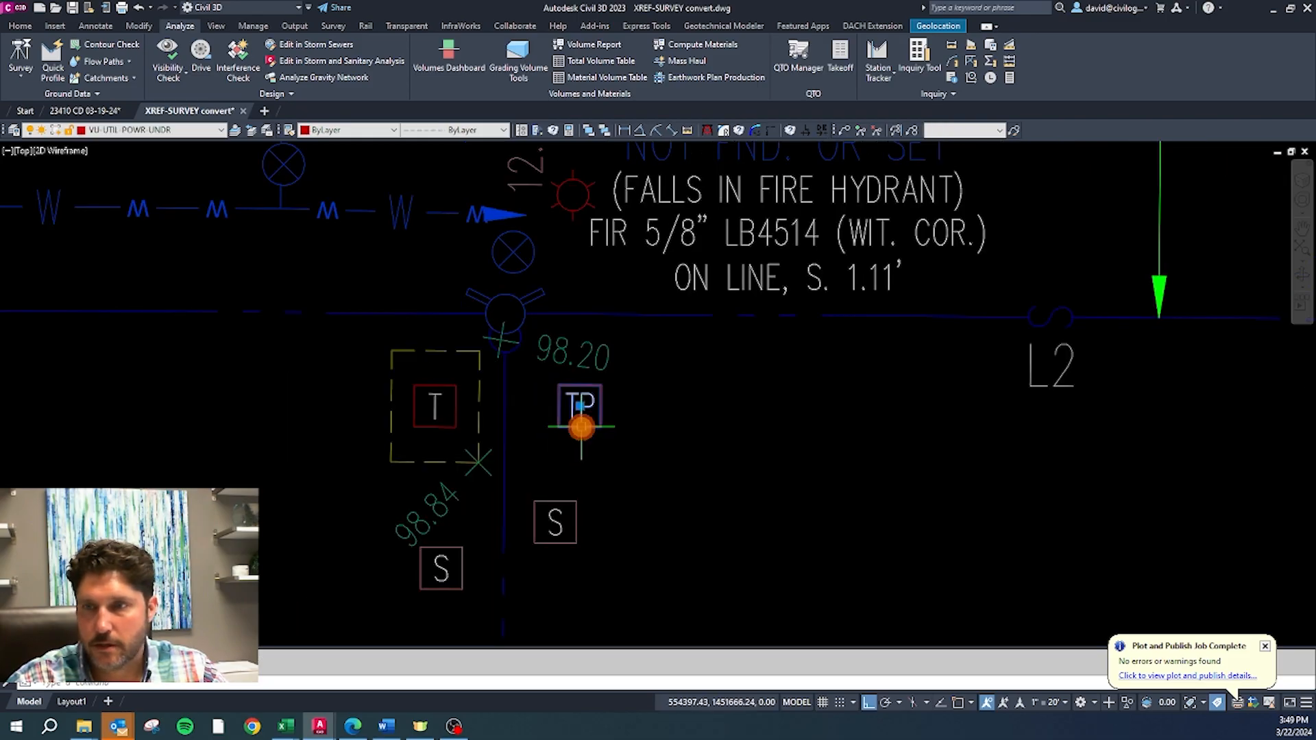
key("Escape")
left_click(567, 425)
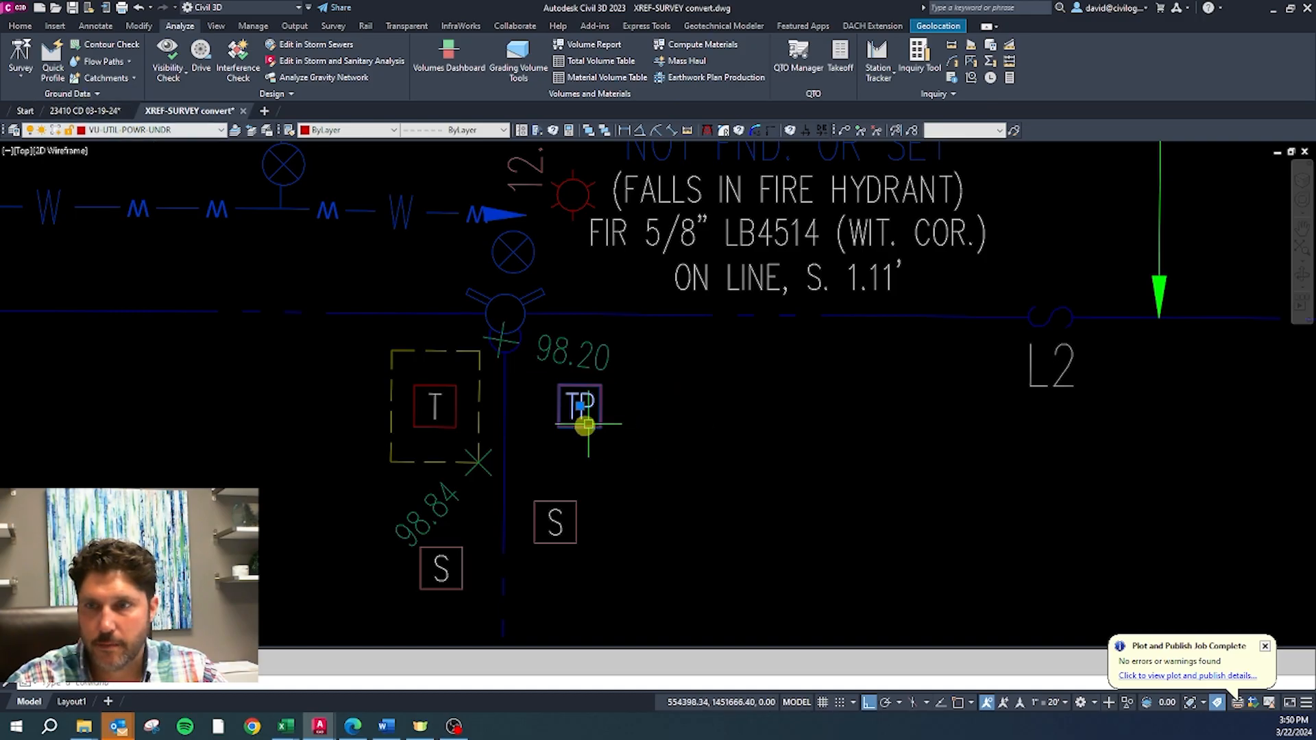
left_click(593, 426)
double_click(592, 427)
left_click(652, 456)
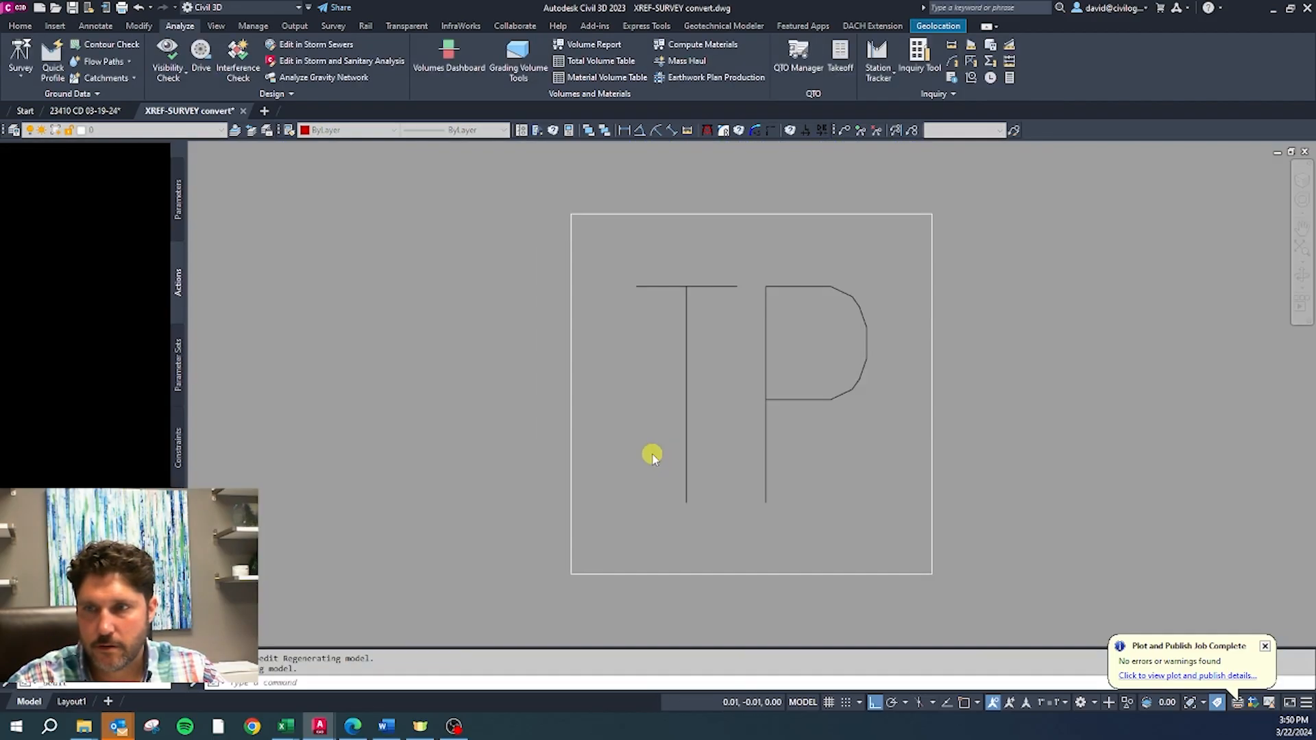
Step: Set the color of the TP letters and their square frame to ByBlock, and close the Block Editor with the changes saved
left_click(746, 354)
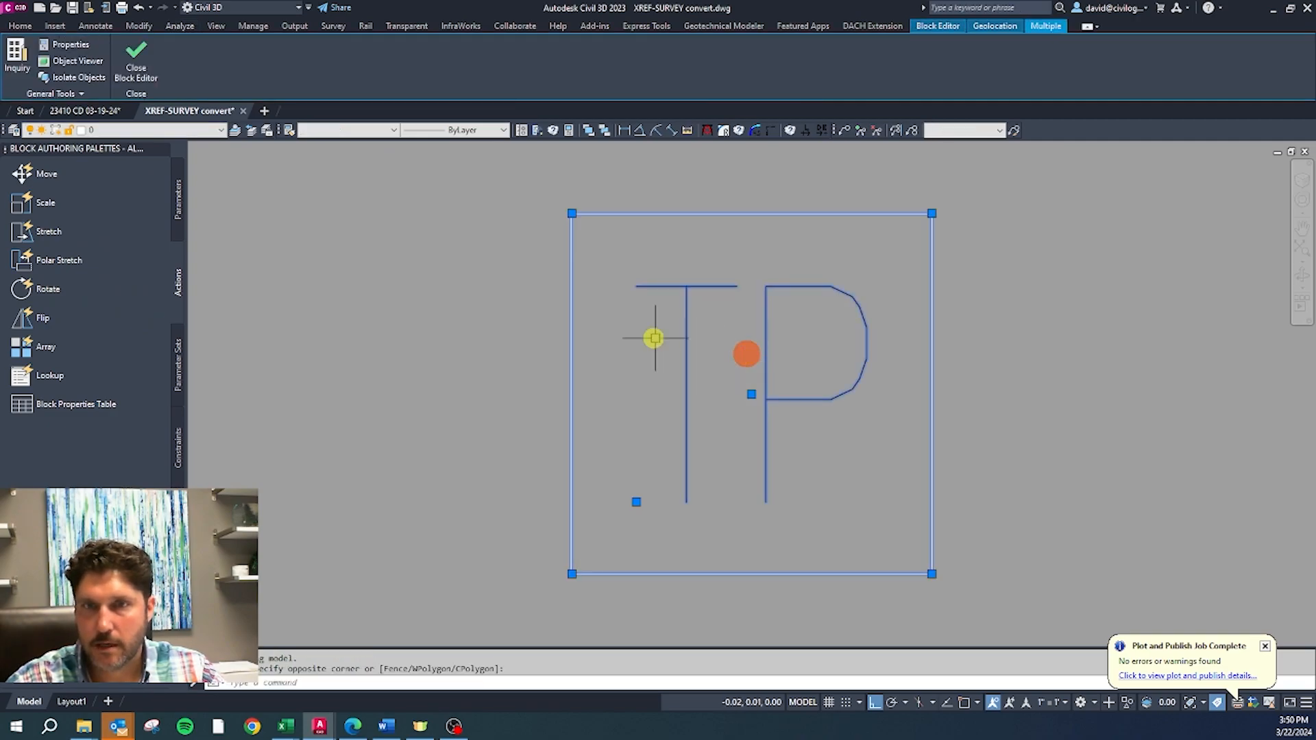
key("Escape")
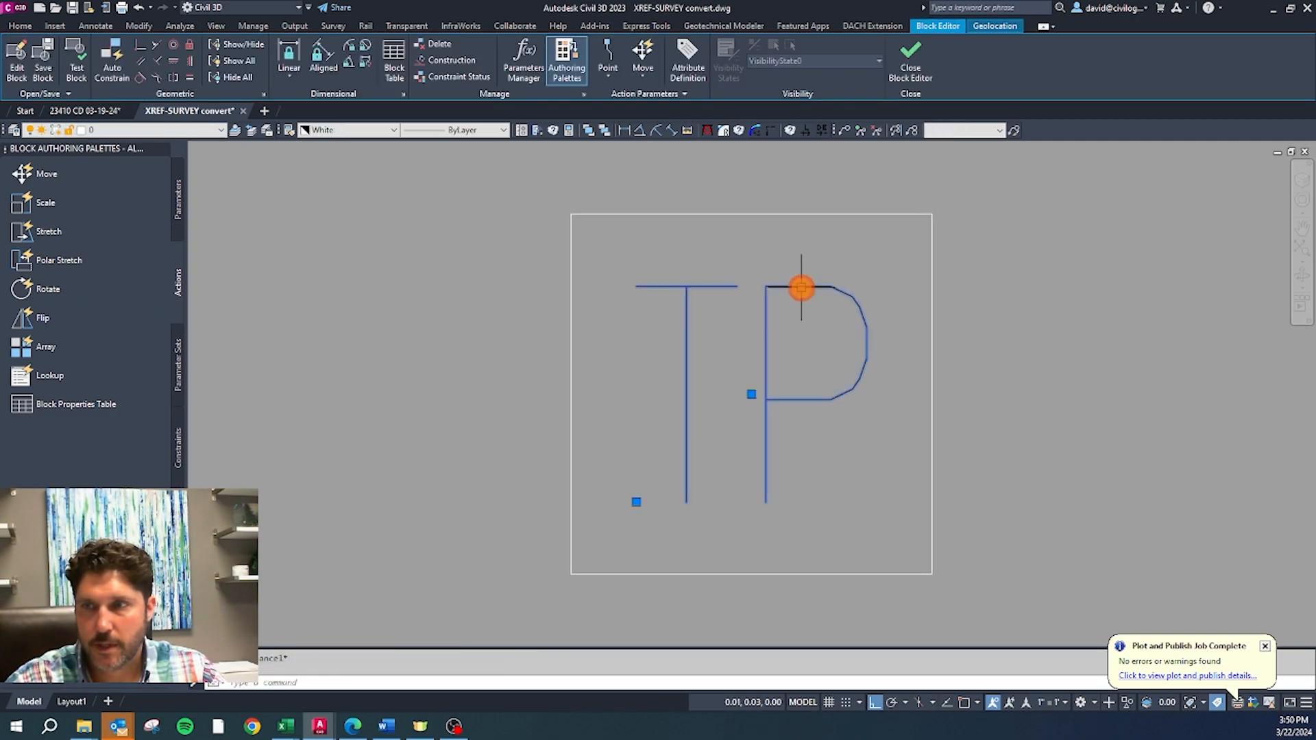
left_click(344, 132)
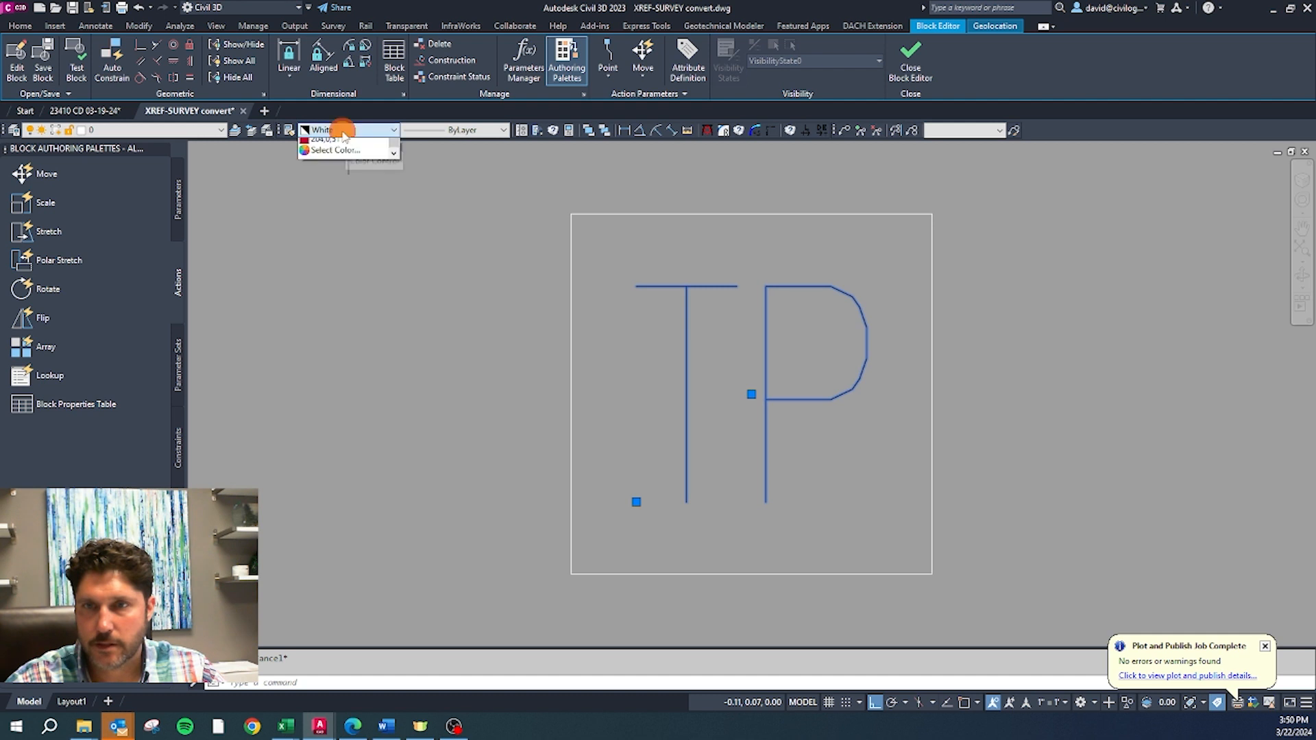
left_click(339, 154)
key("Escape")
left_click(1018, 317)
left_click(761, 372)
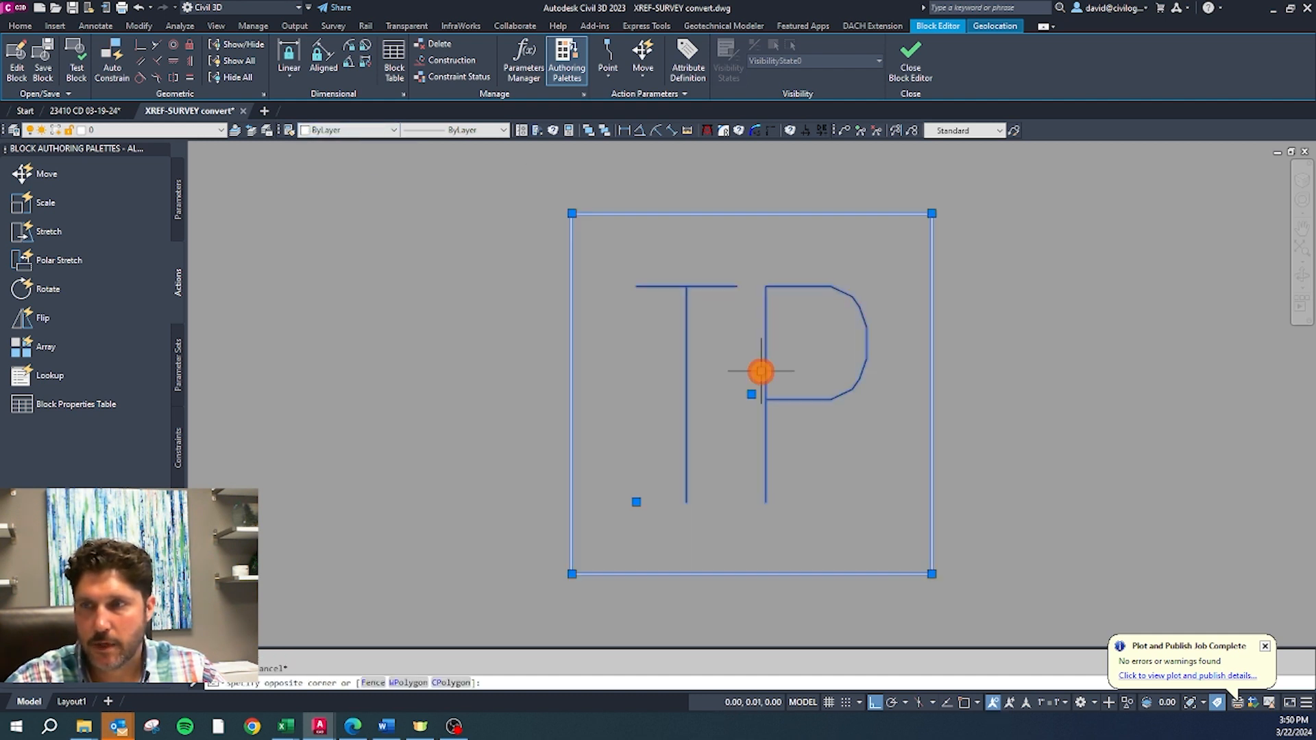
left_click(373, 134)
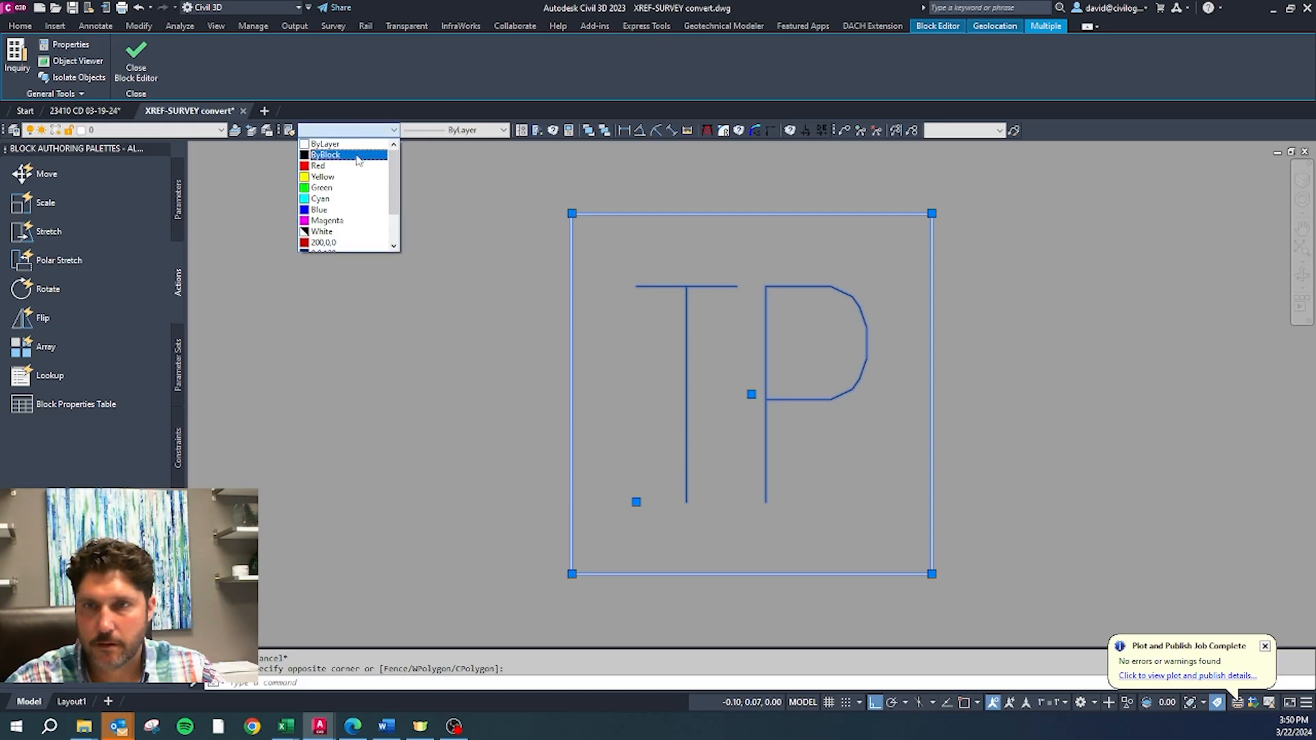
left_click(357, 155)
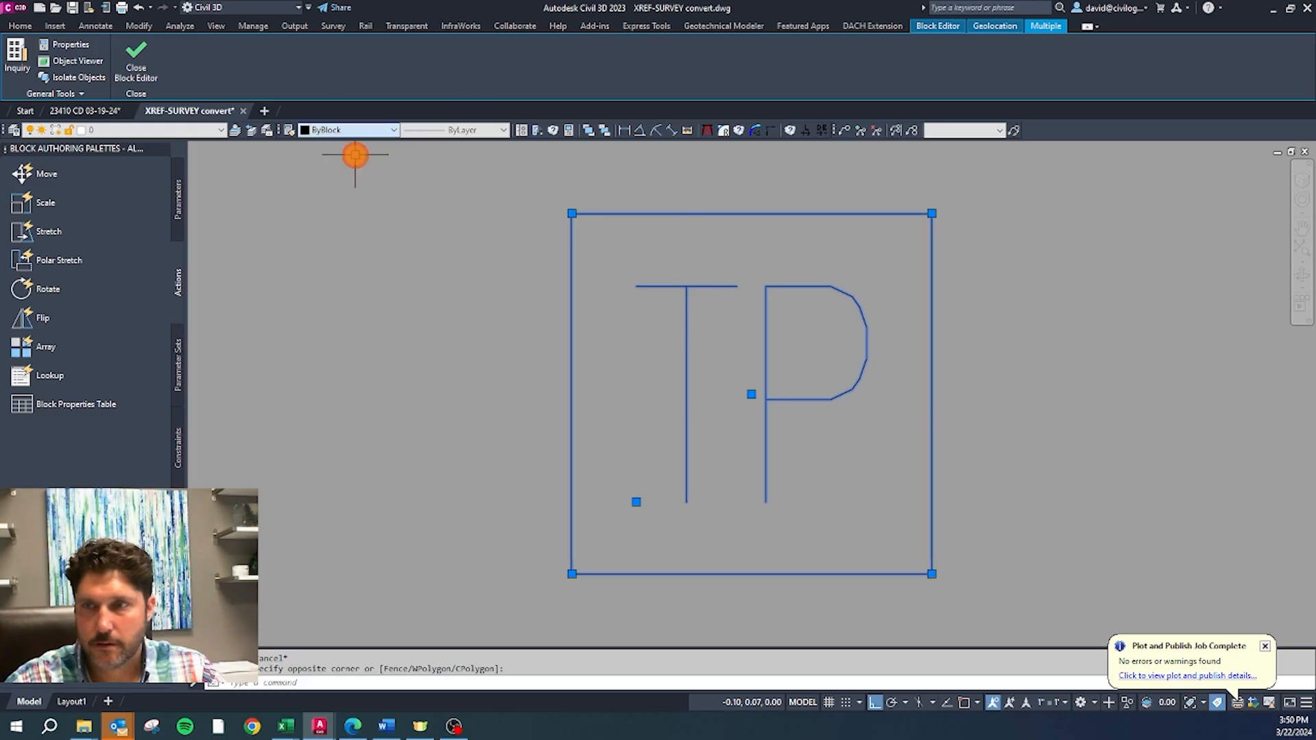
left_click(136, 62)
left_click(634, 332)
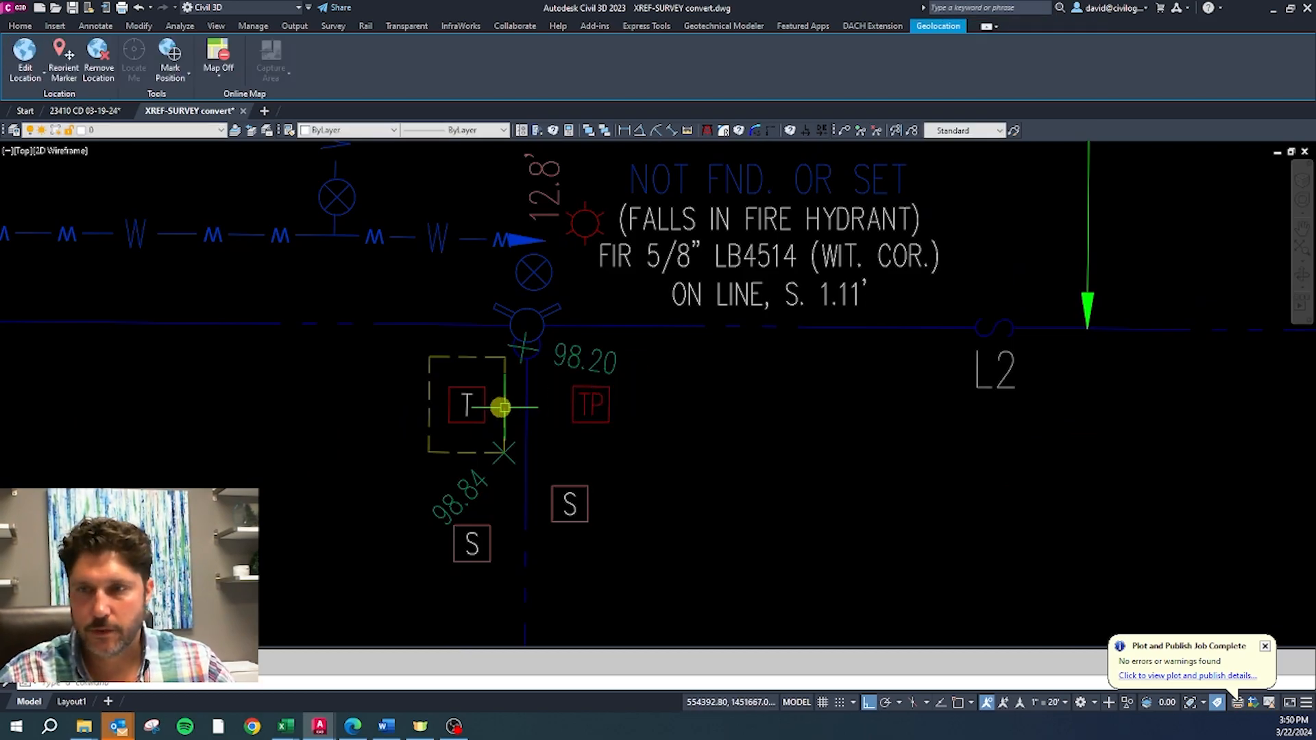
left_click(473, 406)
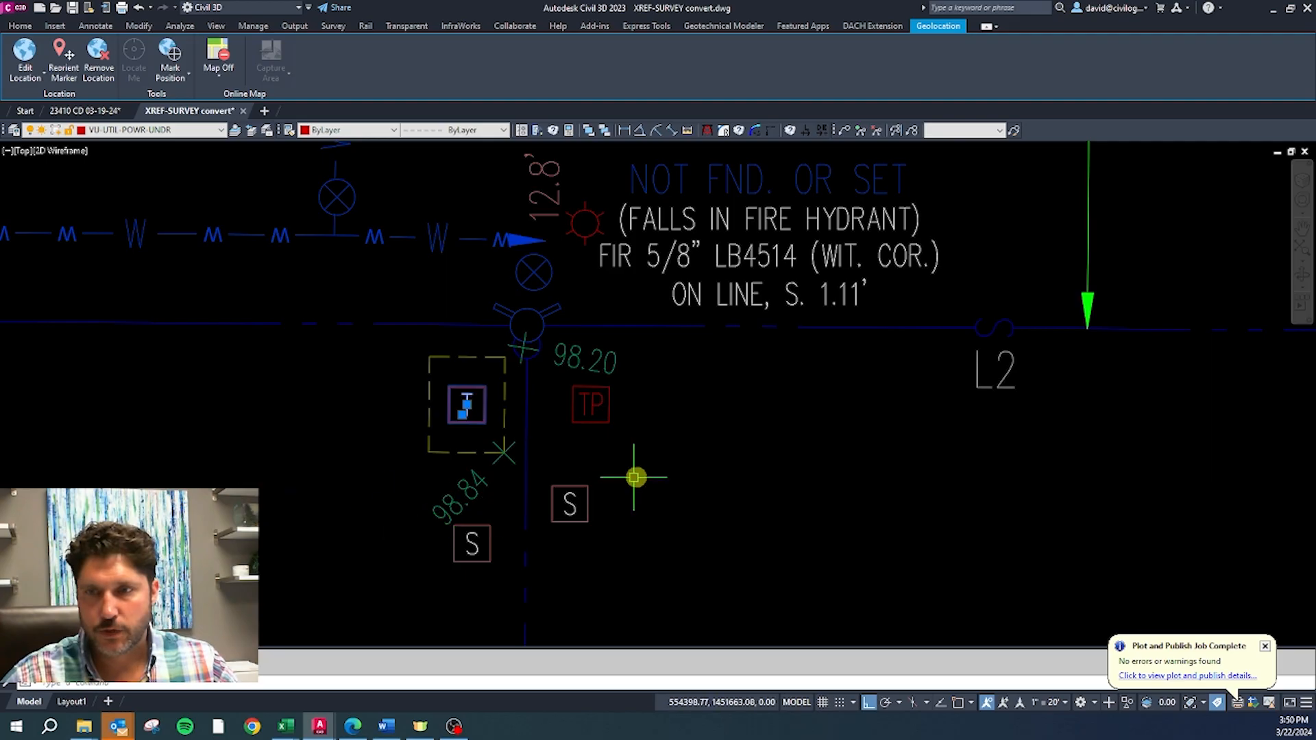
left_click(645, 415)
left_click(623, 449)
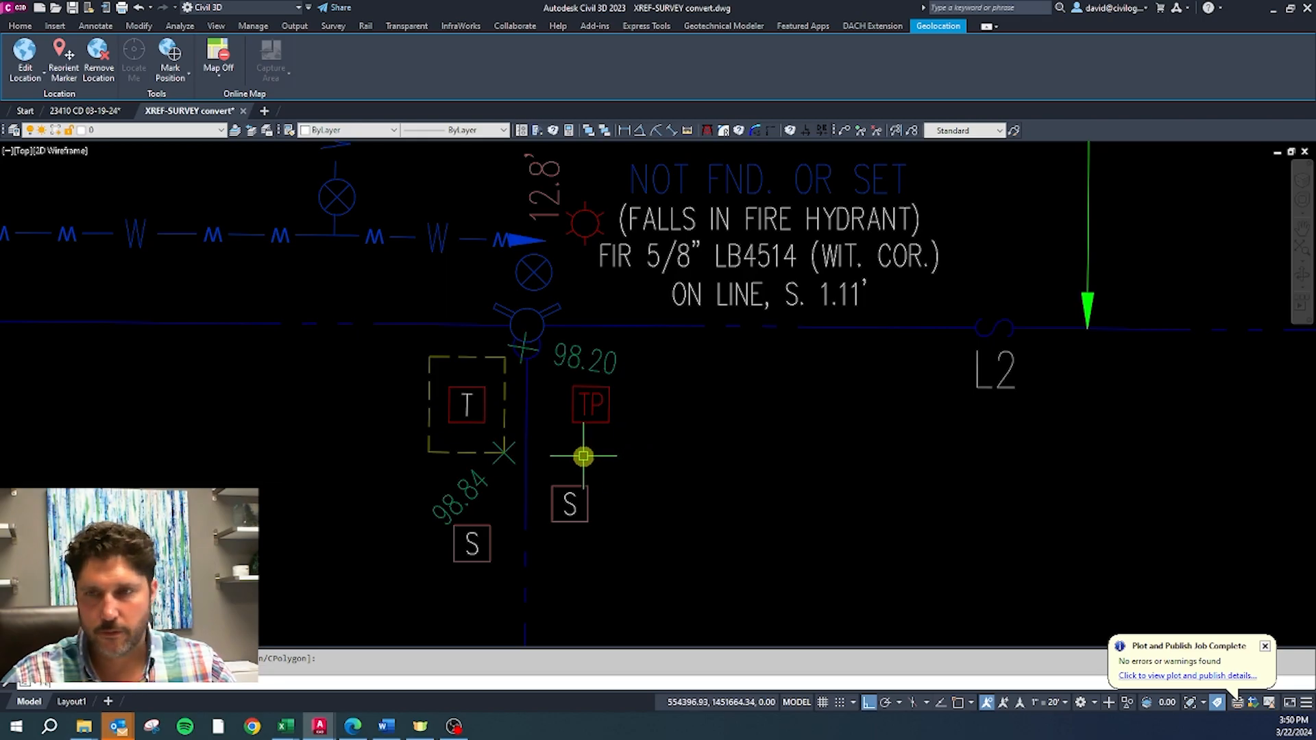
left_click(469, 417)
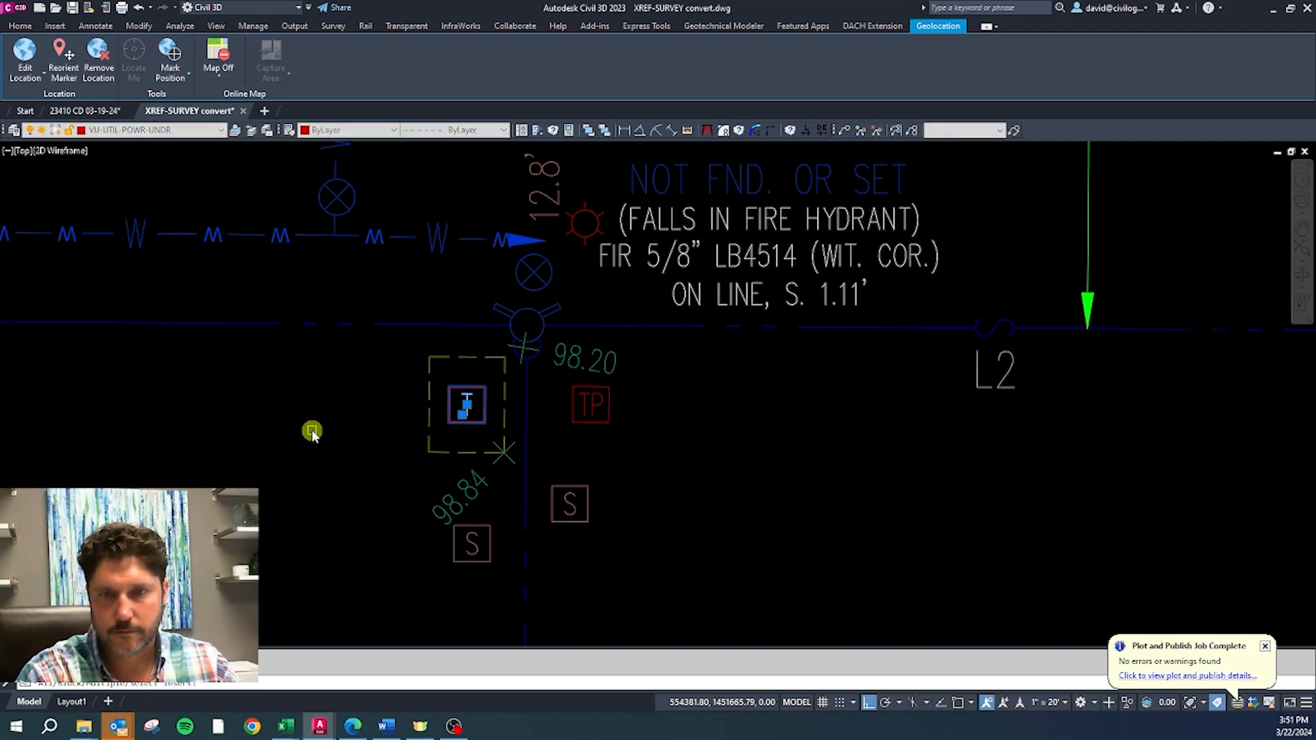
key("Escape")
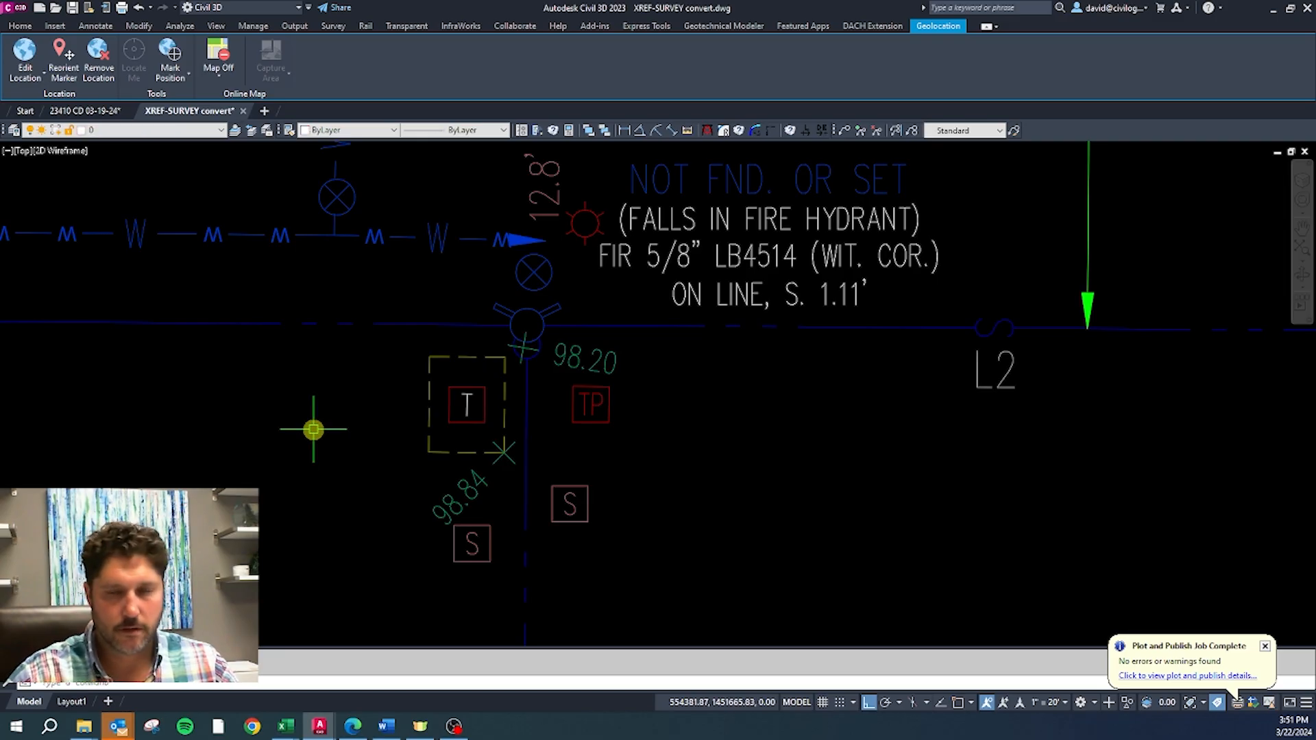
left_click(469, 415)
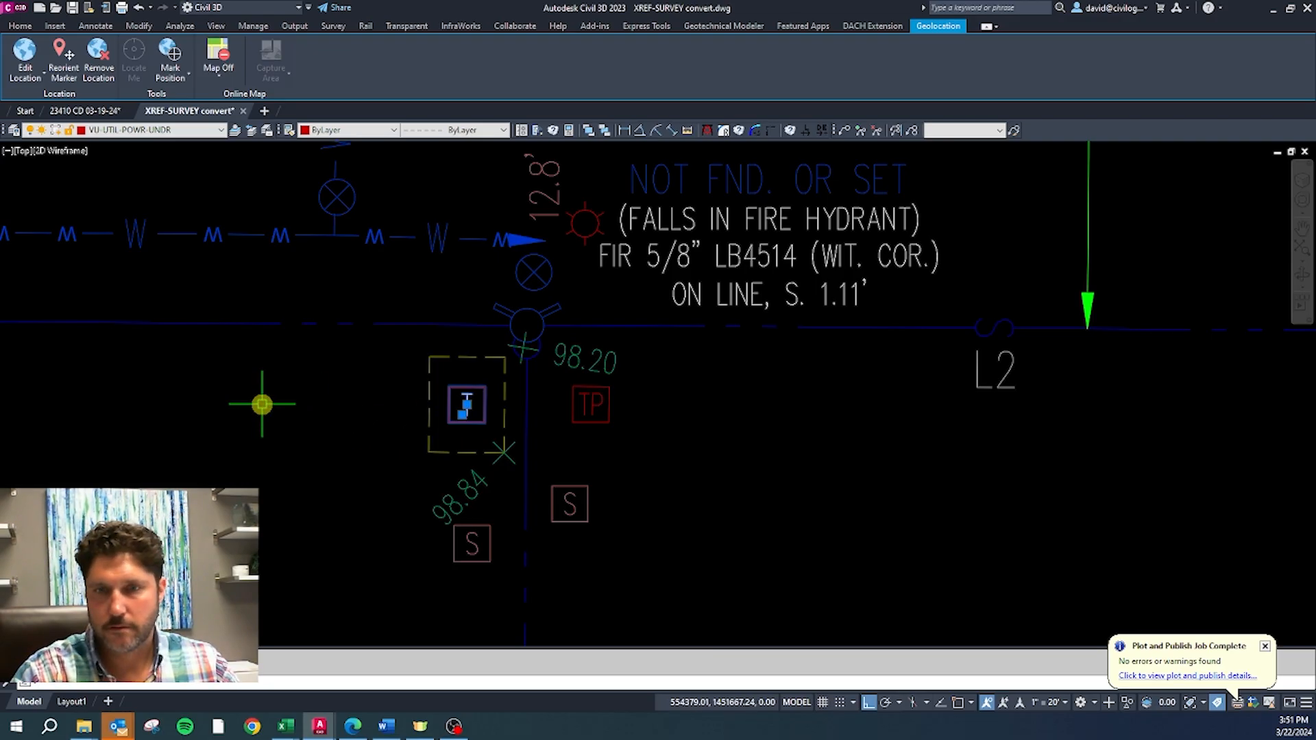
key("Escape")
double_click(467, 422)
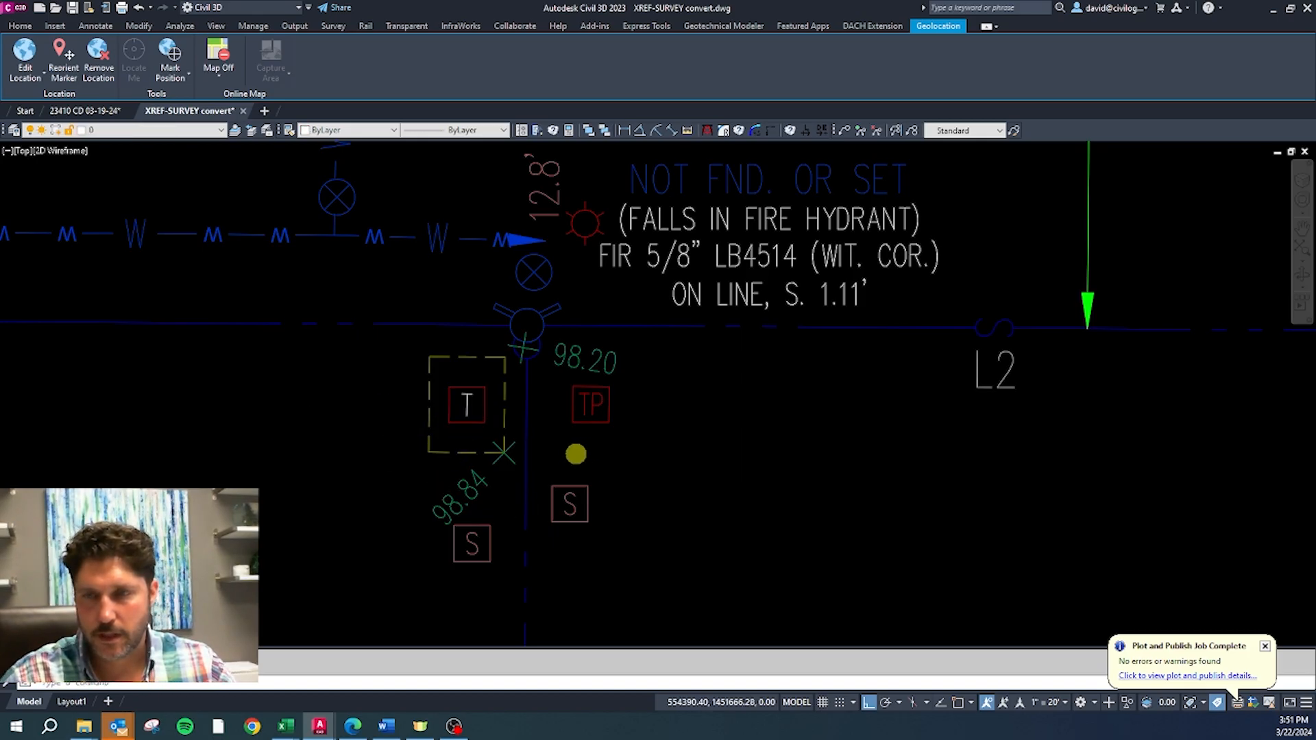
left_click(994, 483)
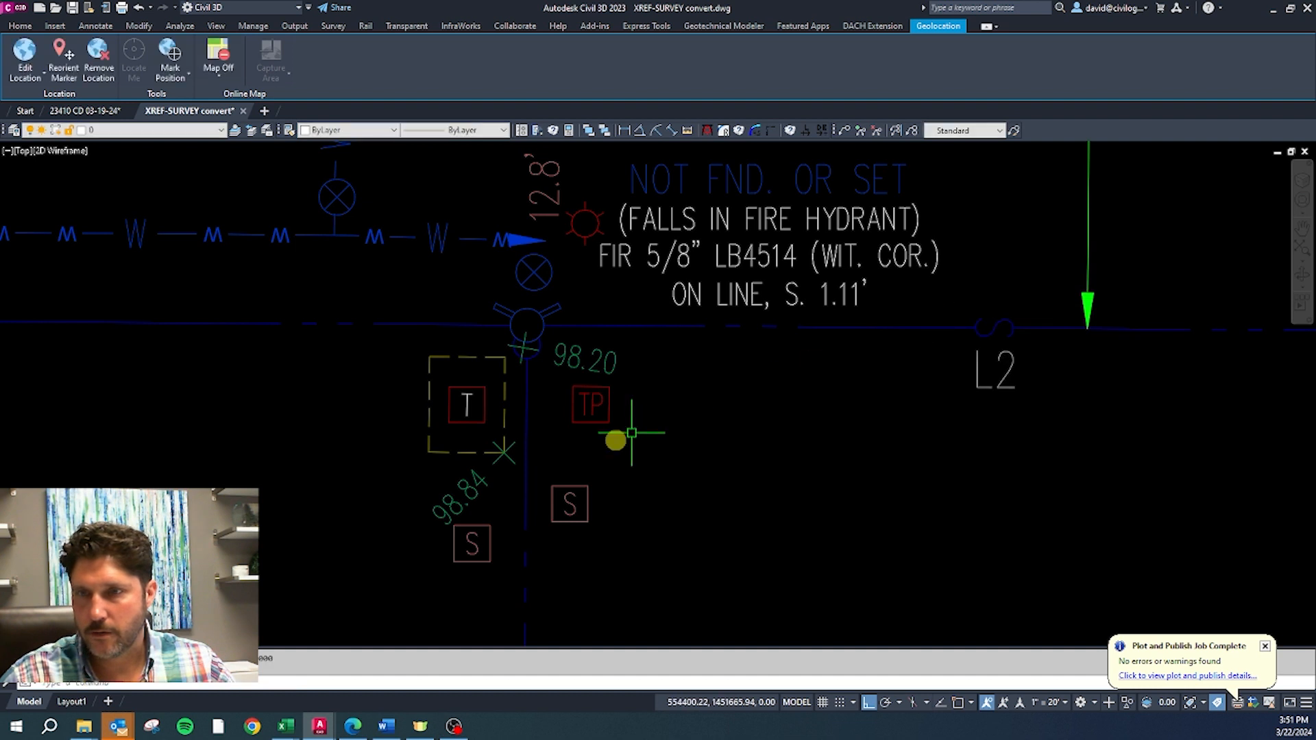
left_click(467, 405)
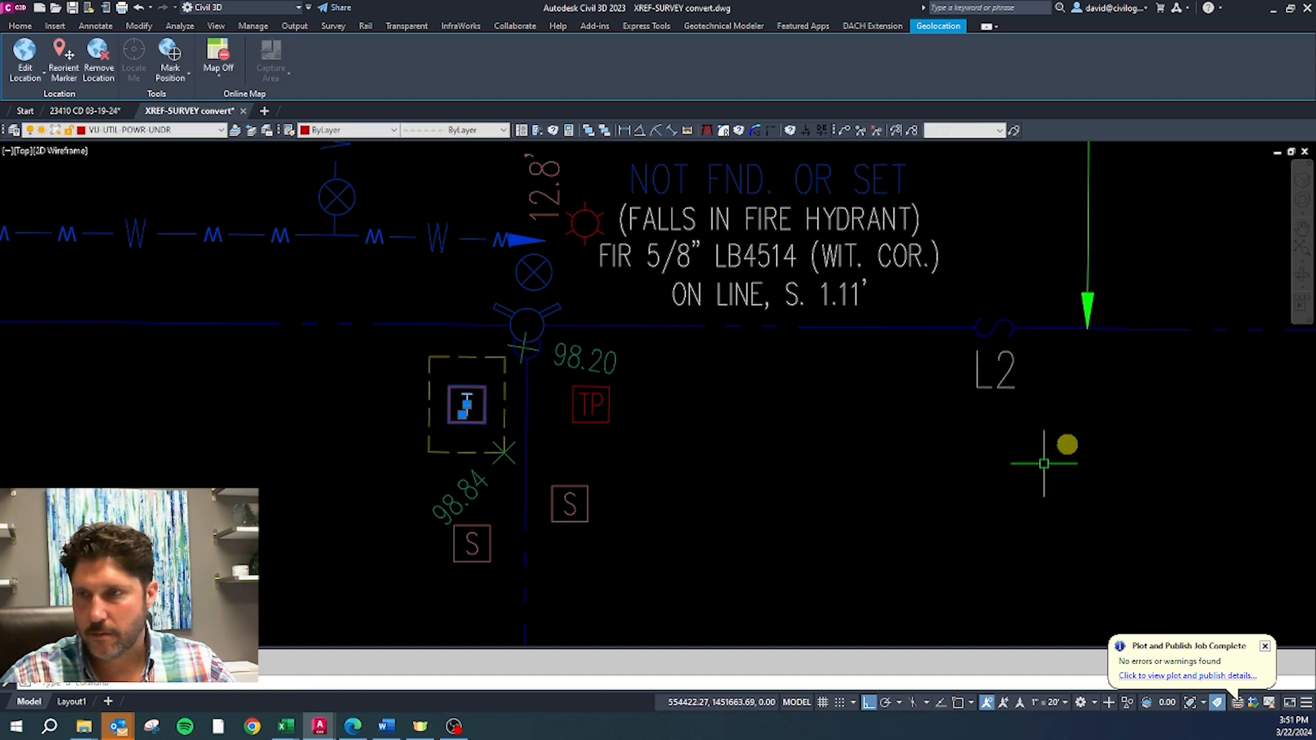
key("Escape")
double_click(479, 422)
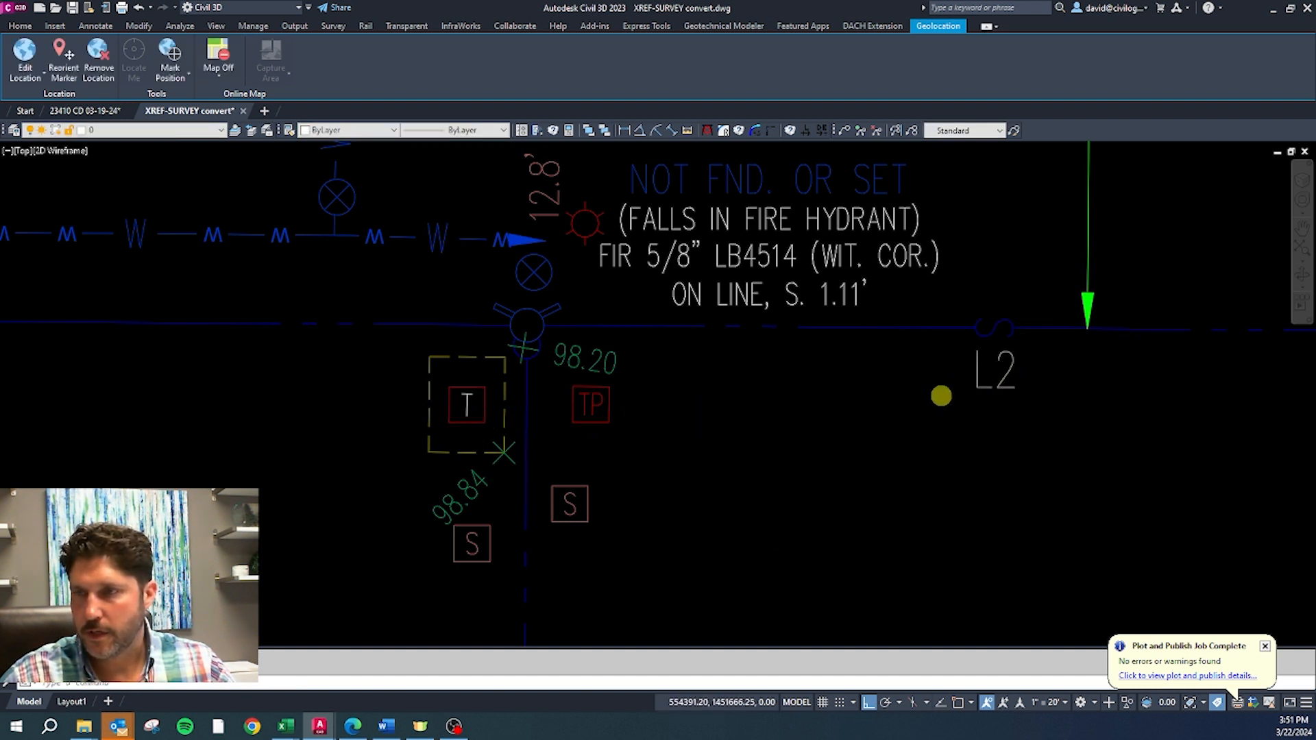
Step: Set the colour of the attribute letter in the T utility box block to ByBlock
double_click(484, 400)
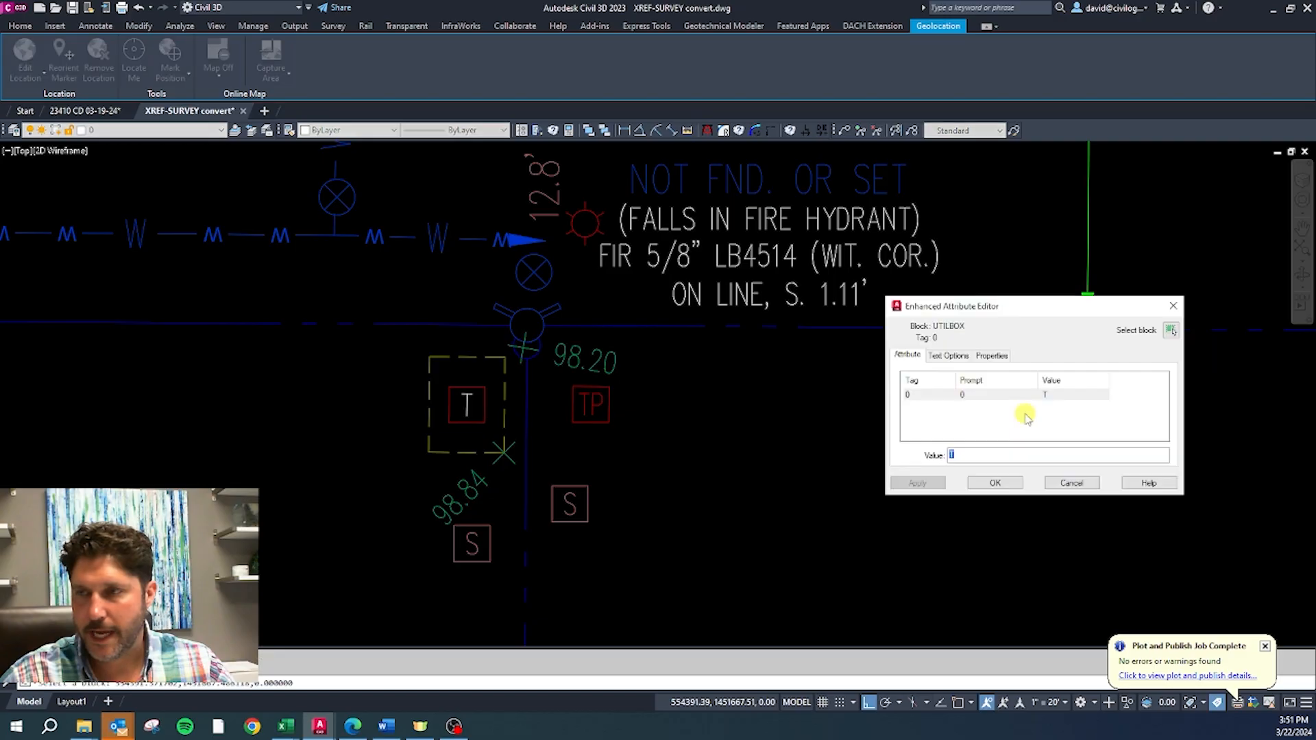
left_click_drag(1013, 303, 665, 247)
left_click(605, 295)
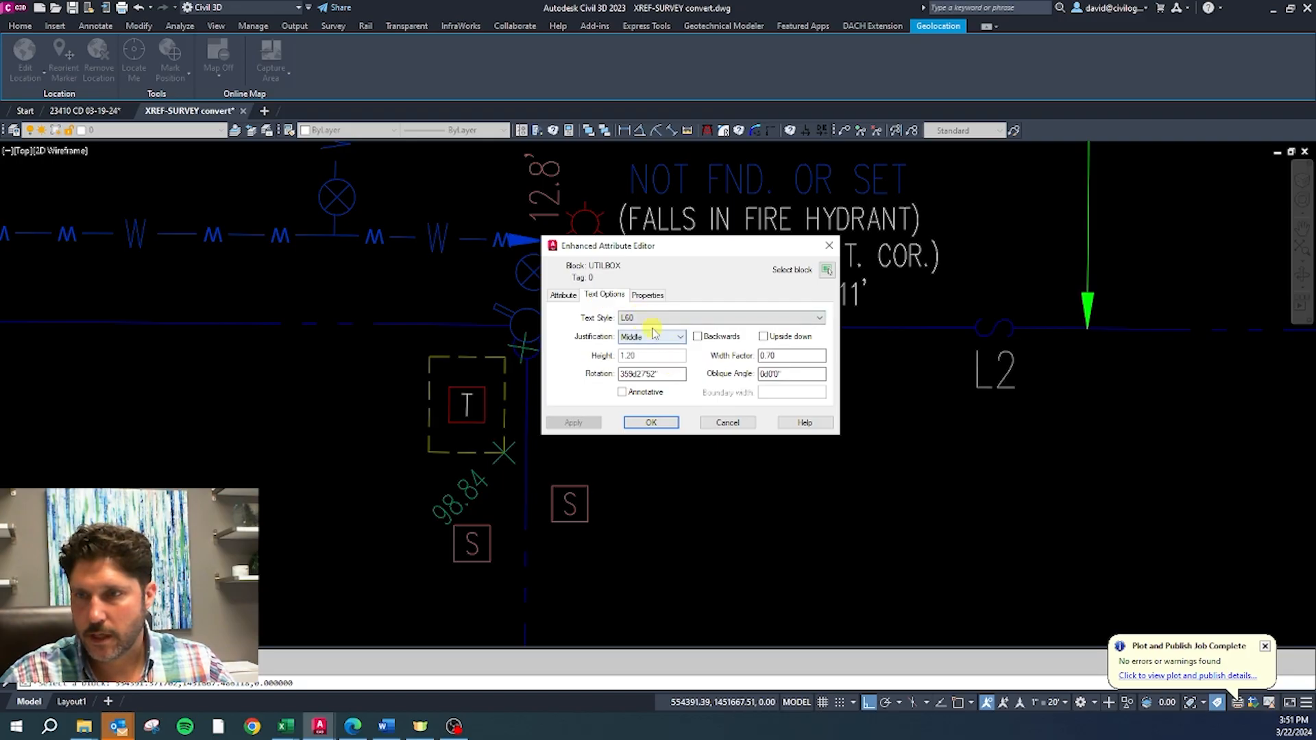
left_click(648, 295)
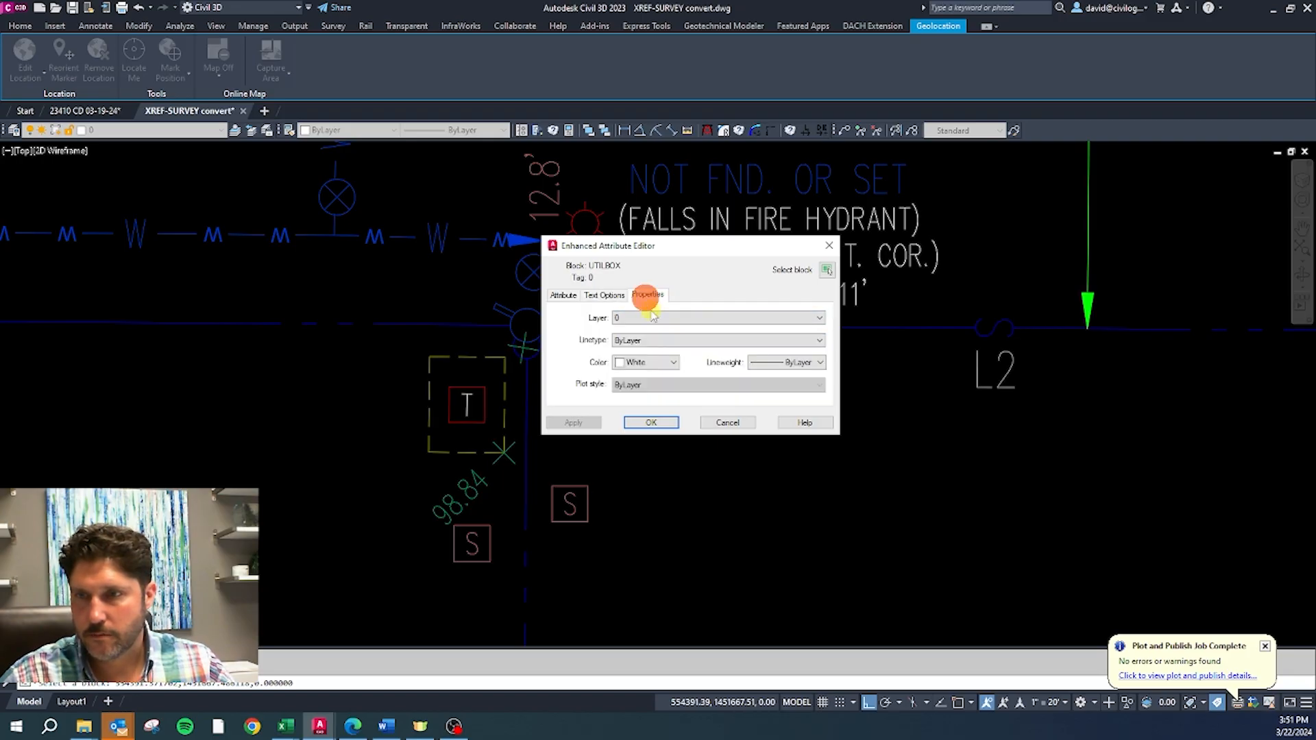
left_click(649, 363)
left_click(649, 386)
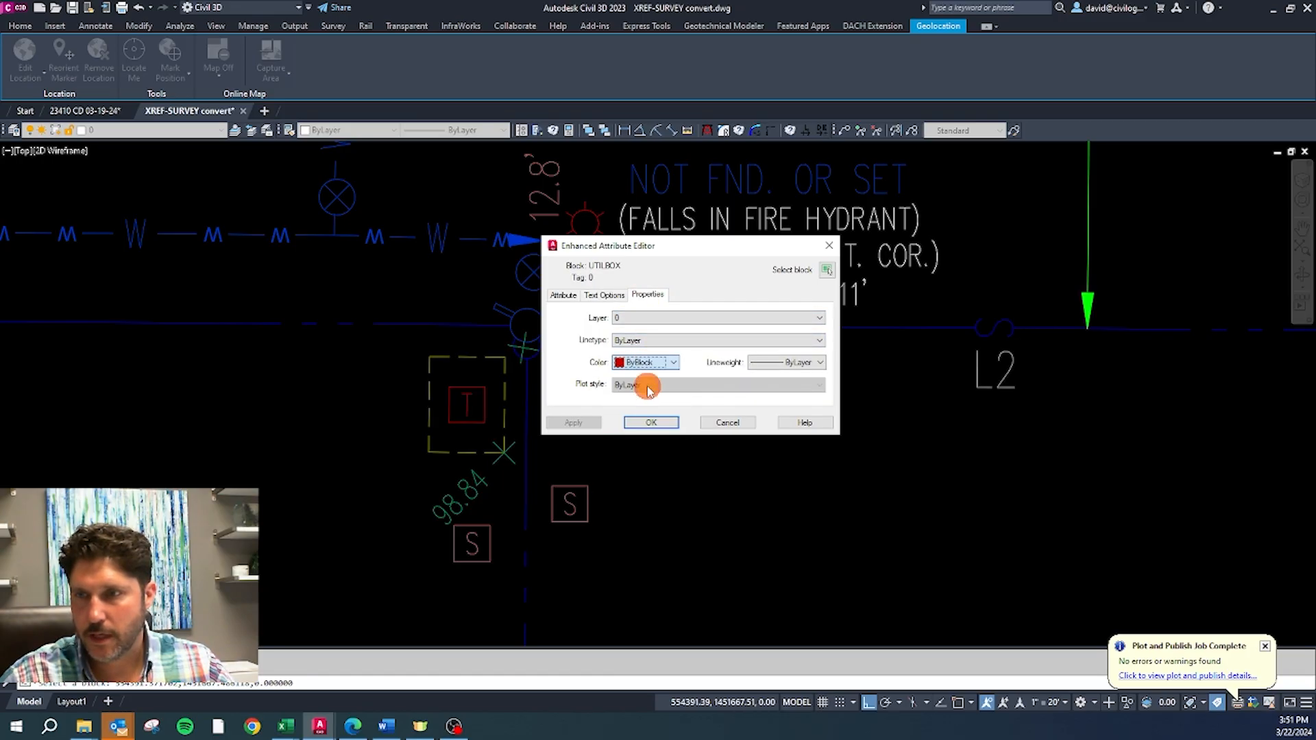
left_click(651, 423)
Step: Try to isolate the layer of the 98.20 spot elevation label near the hydrant
left_click(611, 362)
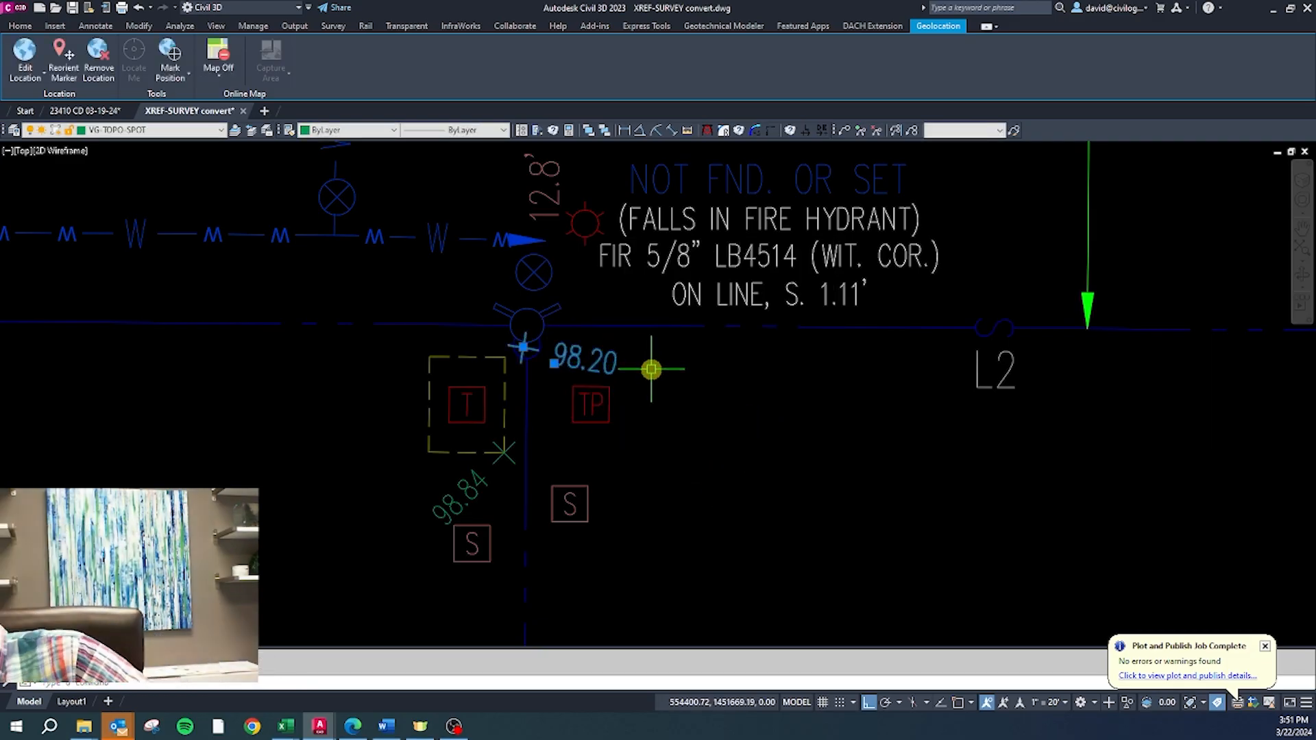
key("Escape")
key("space")
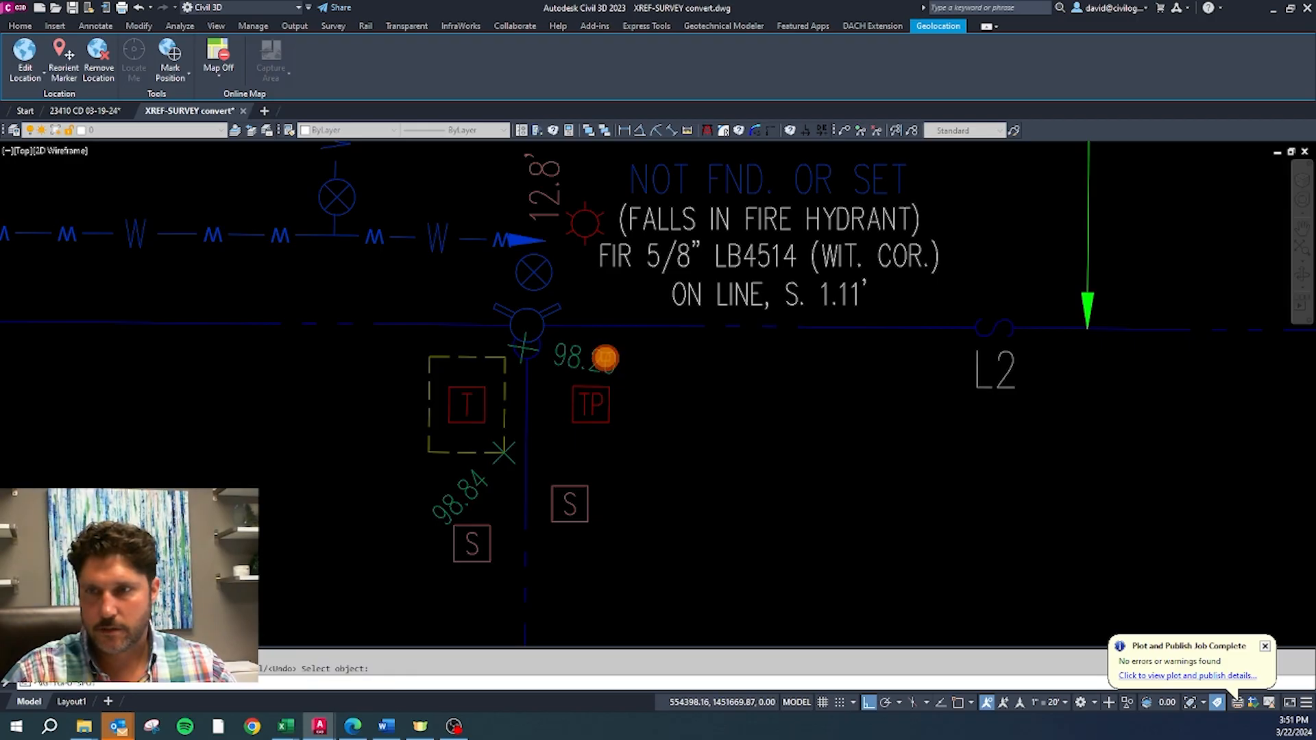
left_click(610, 360)
key("space")
Step: Match the two S utility boxes to the VU-UTIL-SSWR layer of the sanitary sewer line
scroll(609, 329, "down", 3)
right_click(608, 329)
scroll(590, 326, "up", 8)
left_click(705, 386)
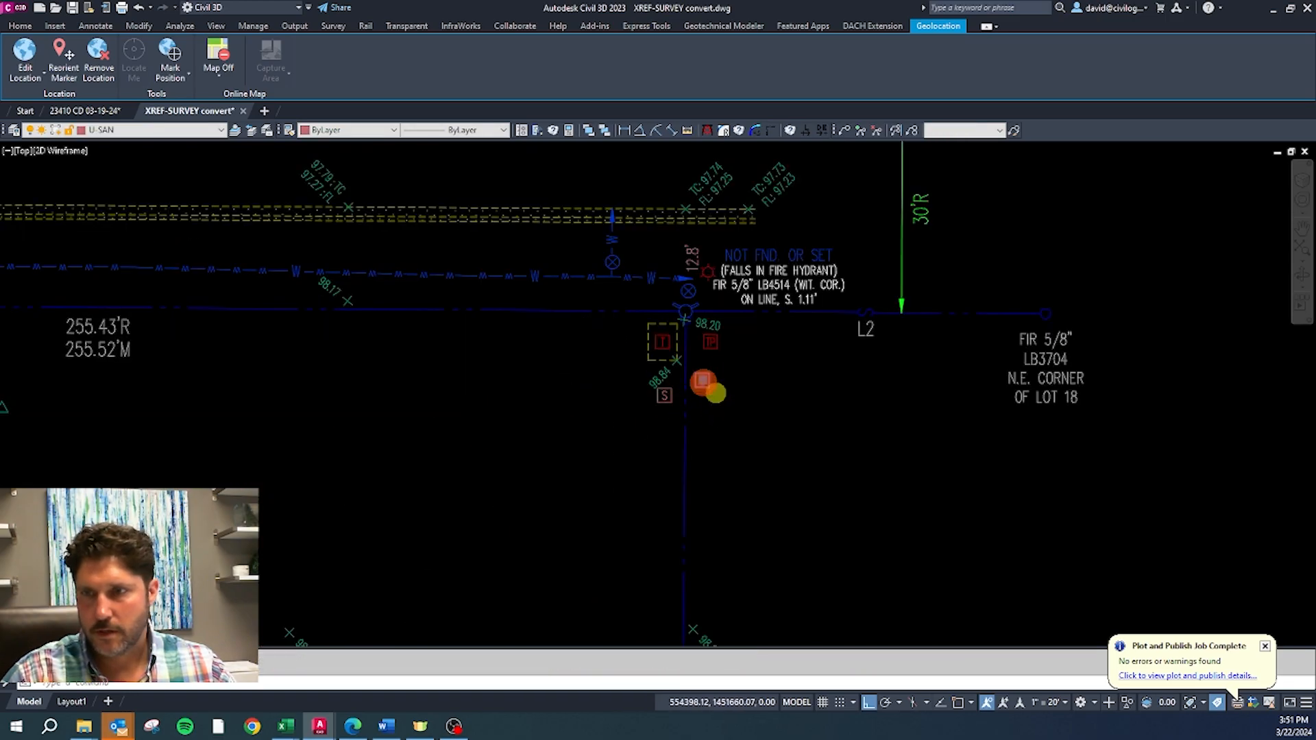
scroll(717, 393, "up", 4)
left_click(517, 417)
left_click(469, 436)
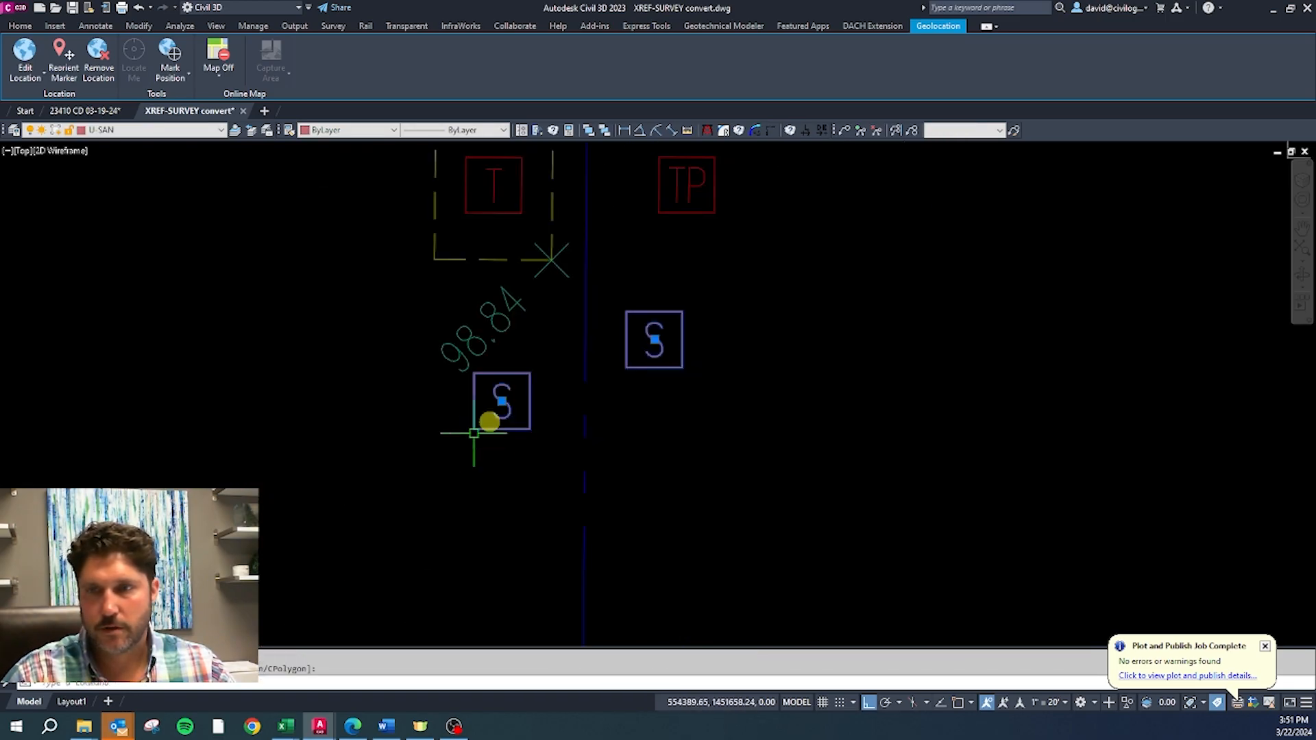
scroll(532, 409, "down", 4)
scroll(628, 400, "down", 3)
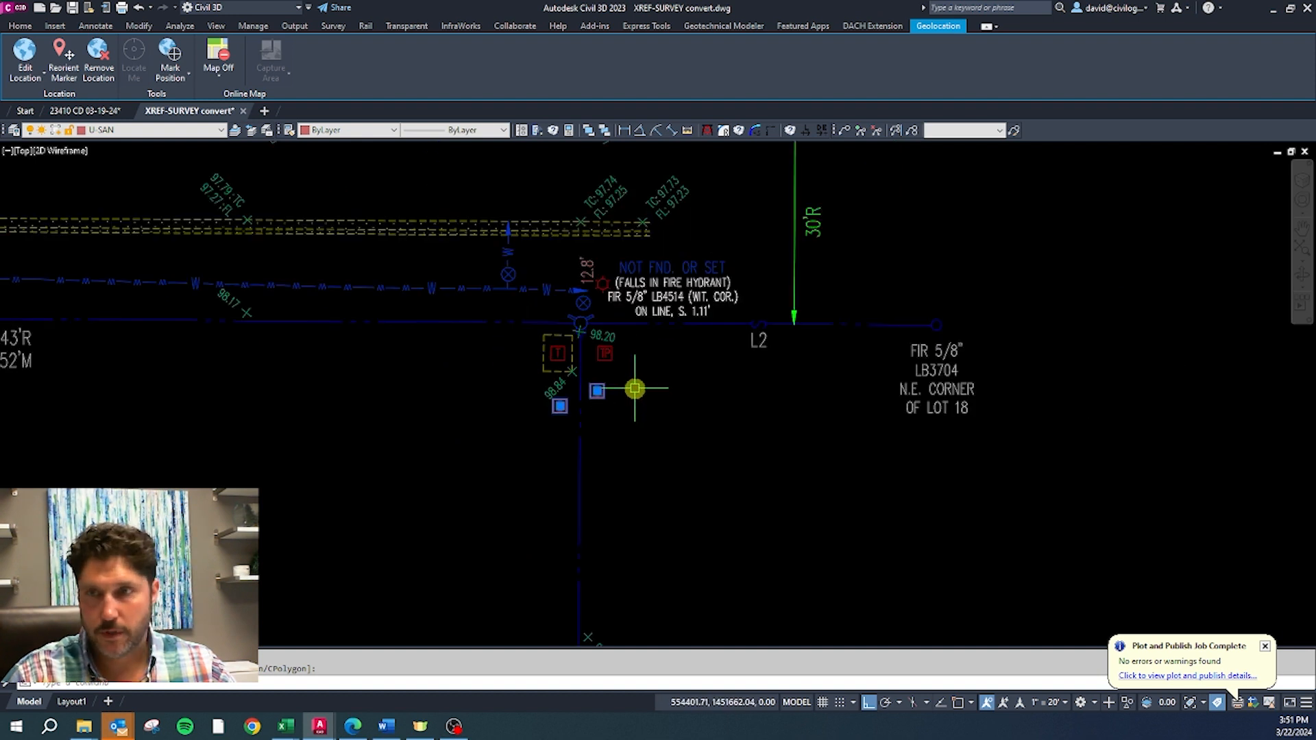
scroll(637, 409, "down", 2)
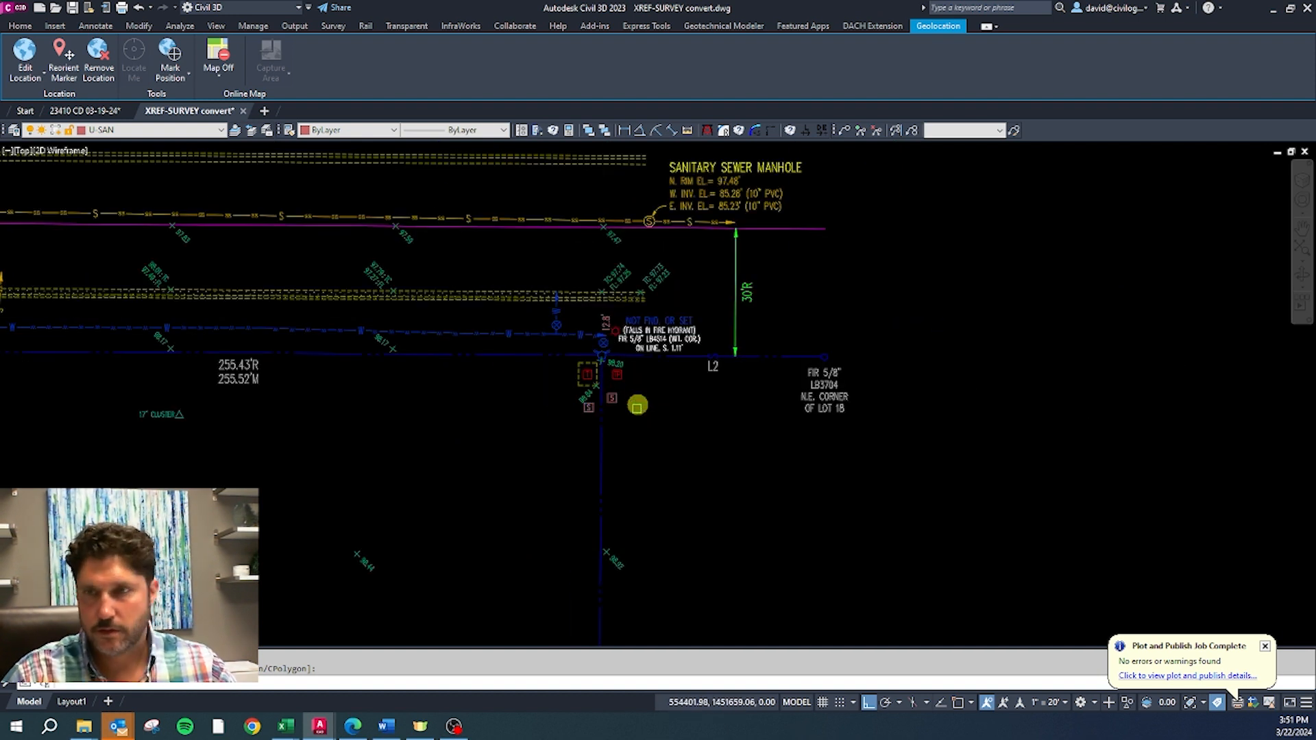
key("Return")
scroll(583, 218, "up", 2)
left_click(562, 216)
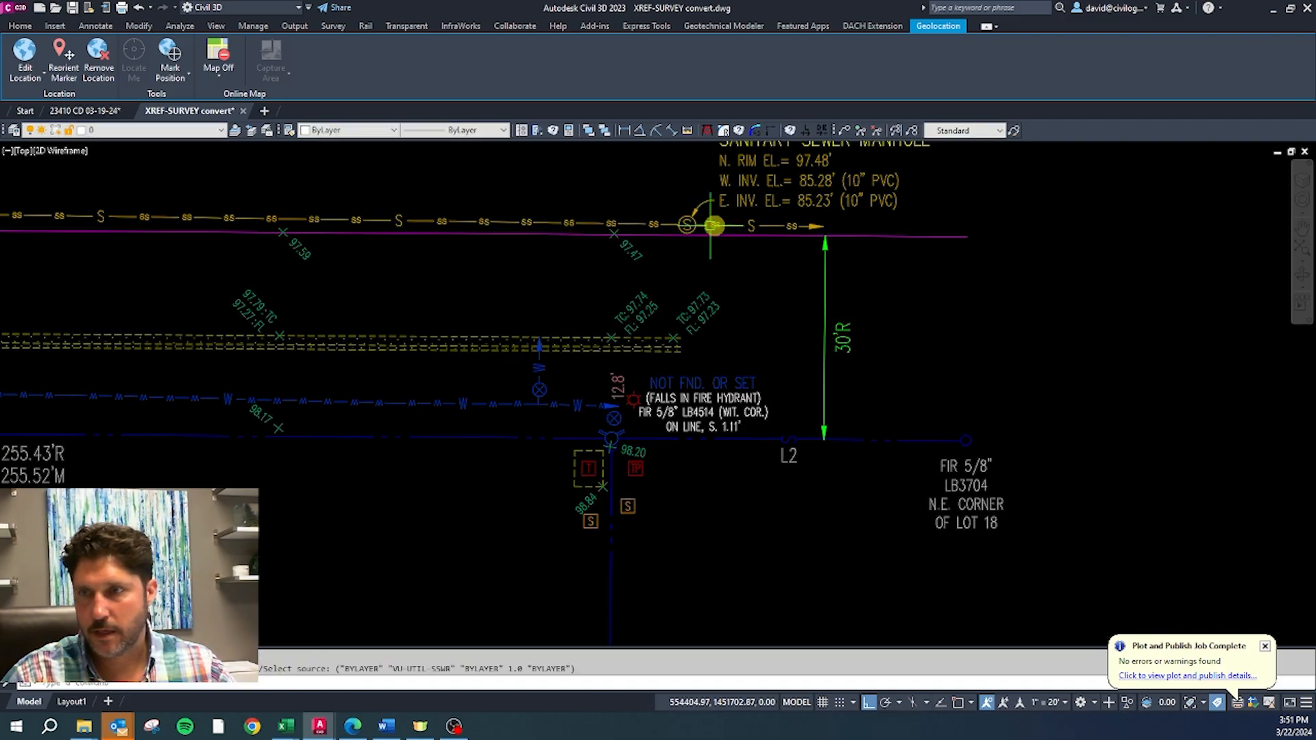
Step: Match the 3' VALLEY CURB label to the VA-SITE-CONC layer of the adjacent curb line
scroll(657, 225, "down", 4)
scroll(143, 246, "up", 3)
scroll(357, 259, "up", 3)
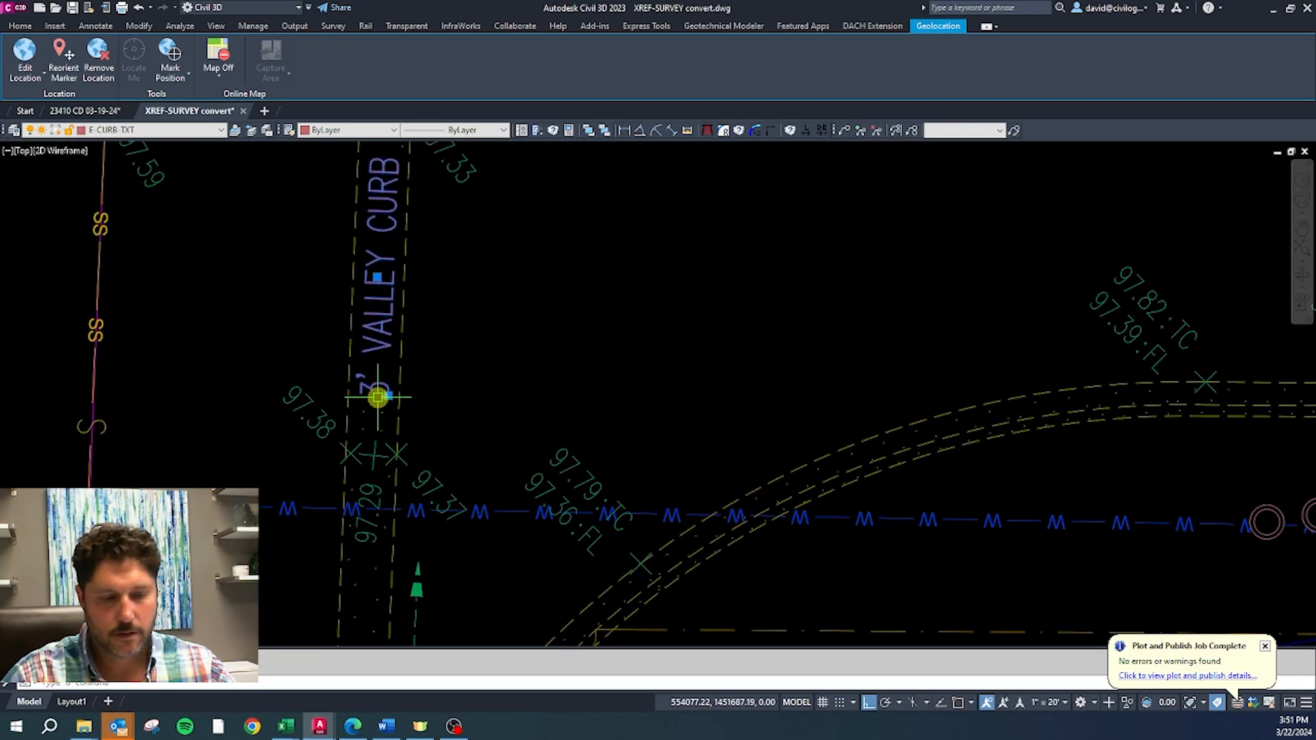
key("Return")
left_click(400, 371)
Step: Isolate the E-STRIPE layer by picking the crosswalk striping west of the curb return
scroll(455, 218, "down", 4)
scroll(455, 218, "down", 5)
scroll(475, 449, "up", 6)
scroll(484, 235, "down", 2)
scroll(504, 499, "down", 4)
scroll(528, 576, "up", 5)
scroll(400, 450, "down", 2)
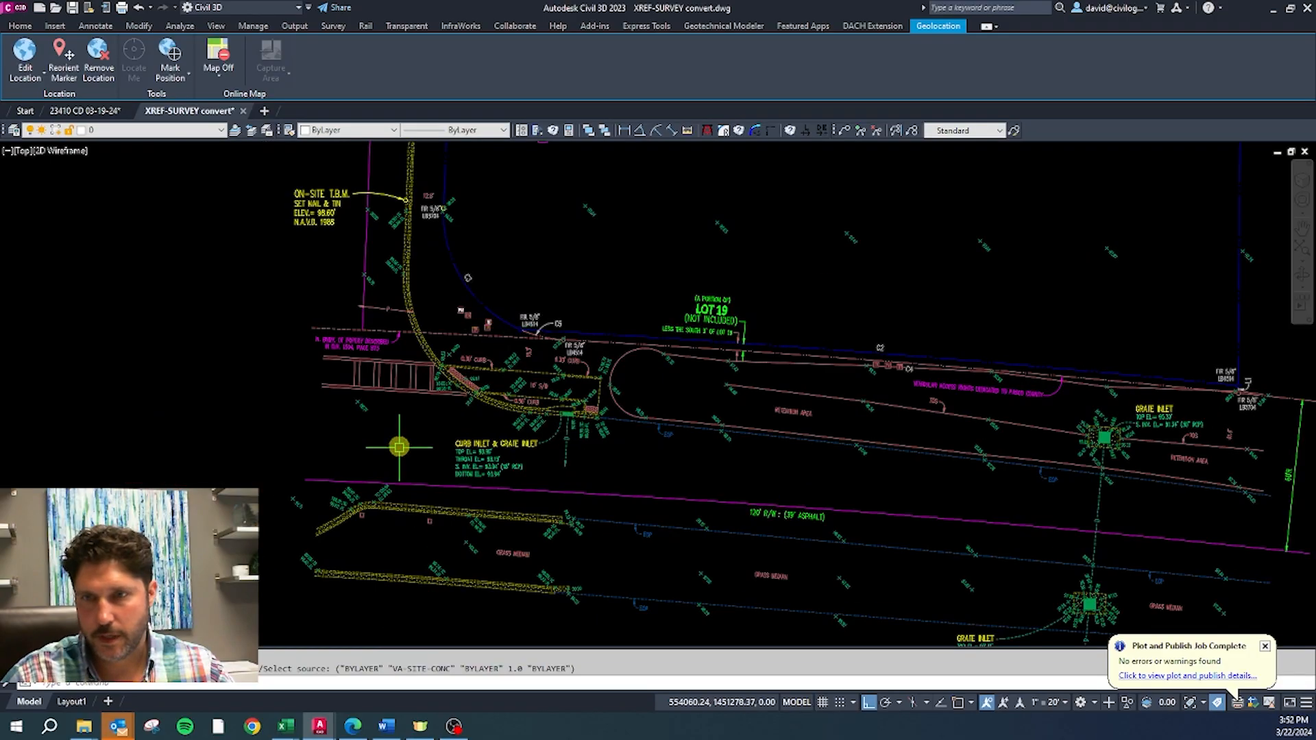
key("Return")
left_click(390, 391)
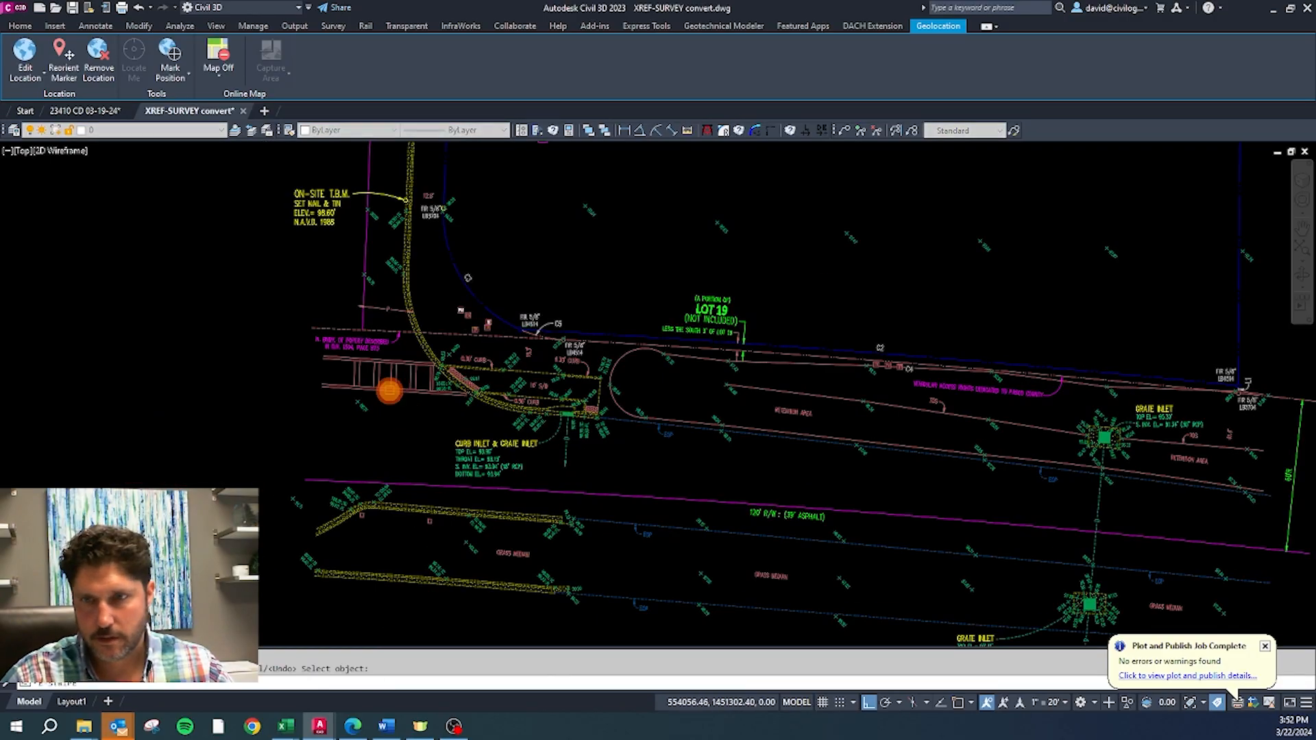
key("Return")
Step: Move all the isolated striping to the VS-SITE-STRP layer and restore the hidden layers
left_click(472, 425)
left_click(332, 326)
scroll(295, 297, "down", 3)
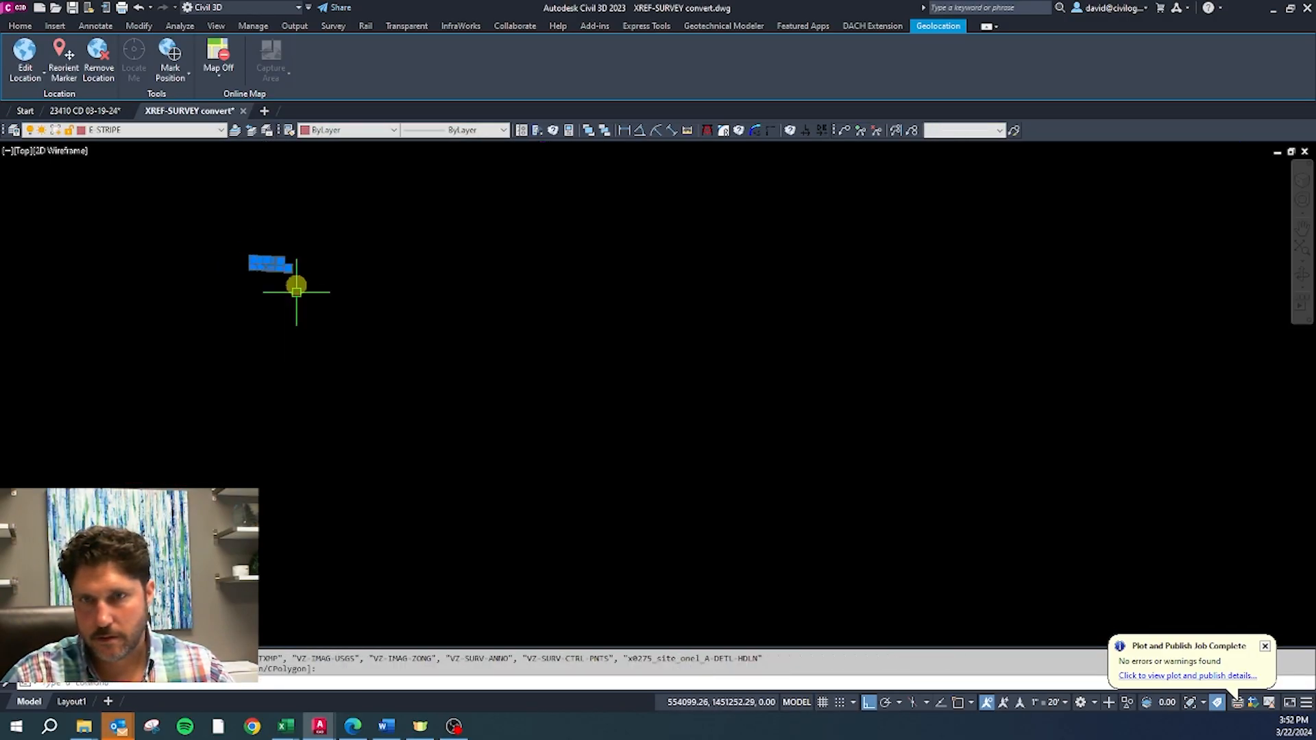
left_click(148, 131)
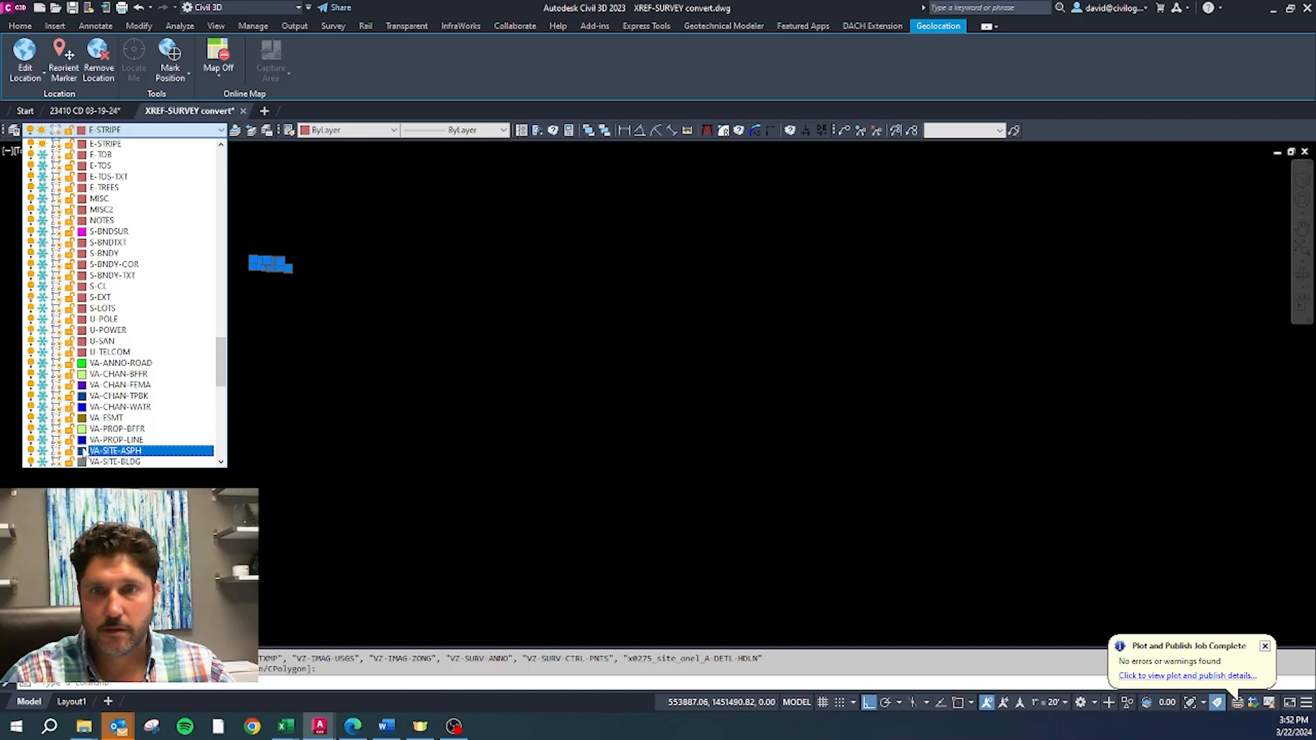
scroll(85, 457, "down", 10)
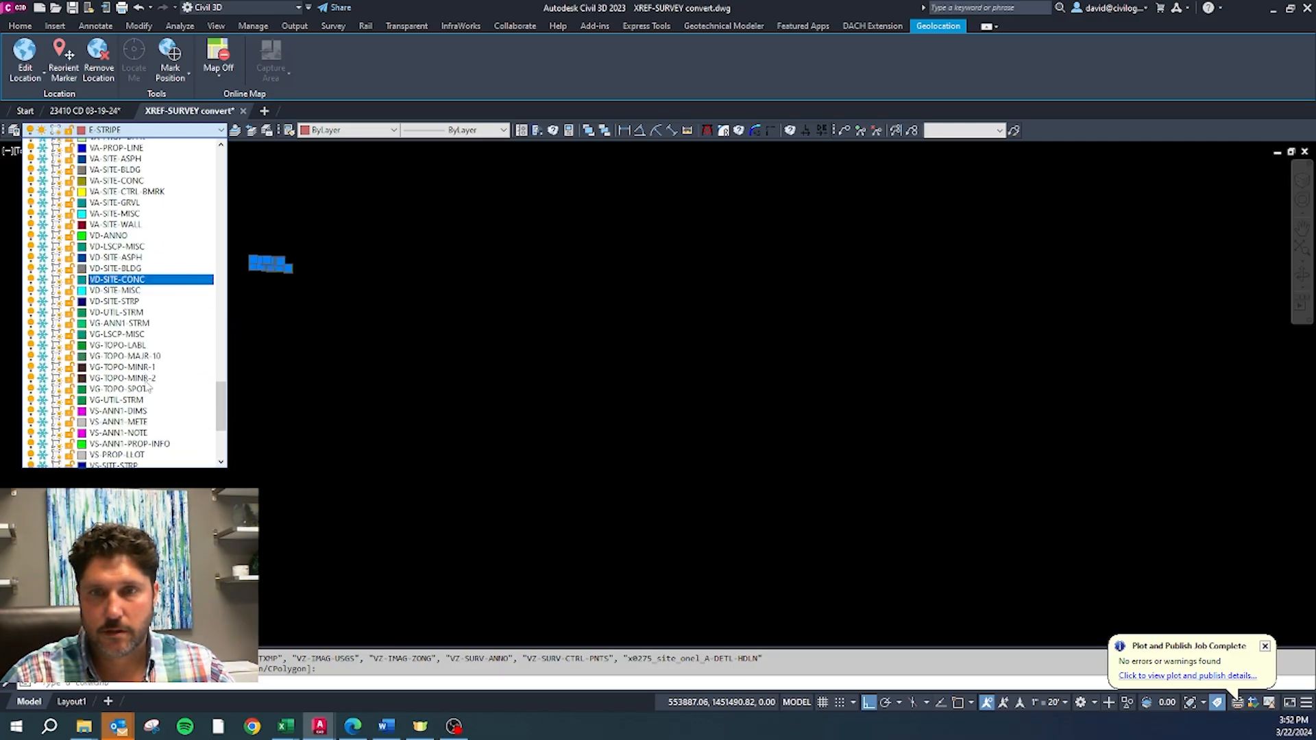
left_click(107, 430)
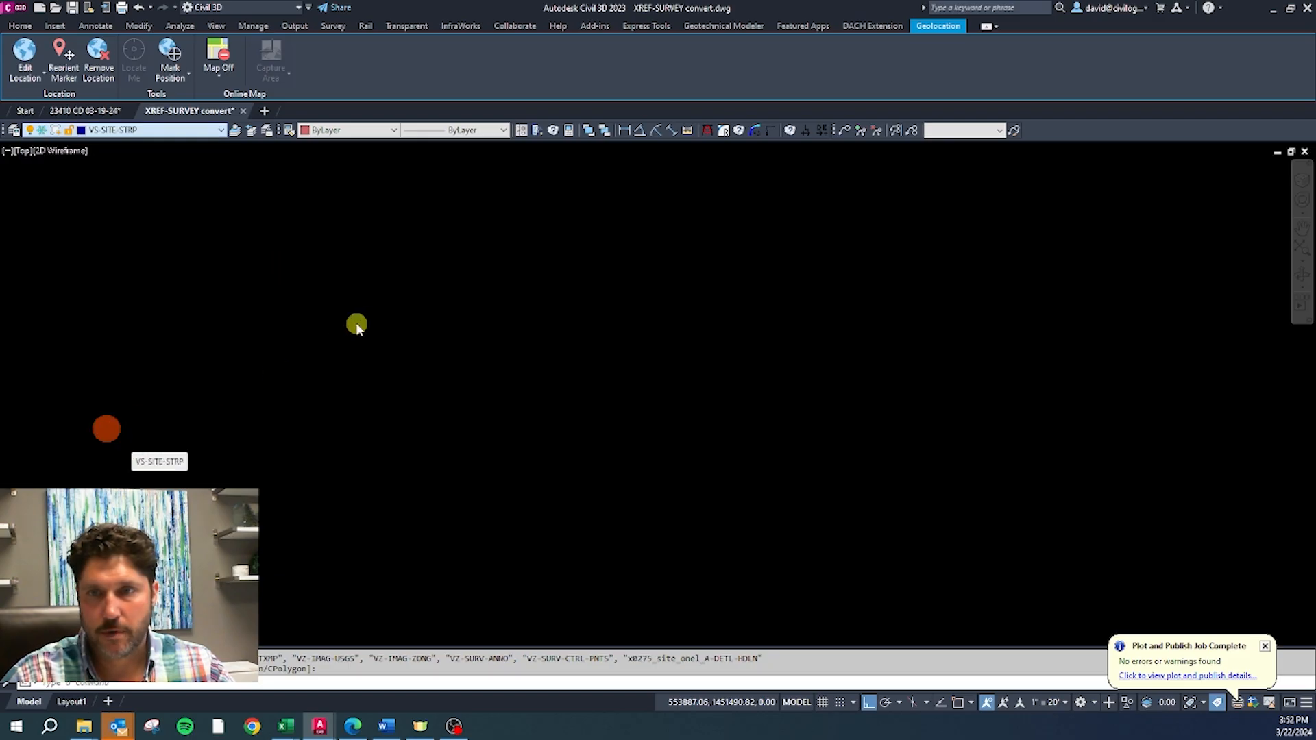
key("Return")
key("Return")
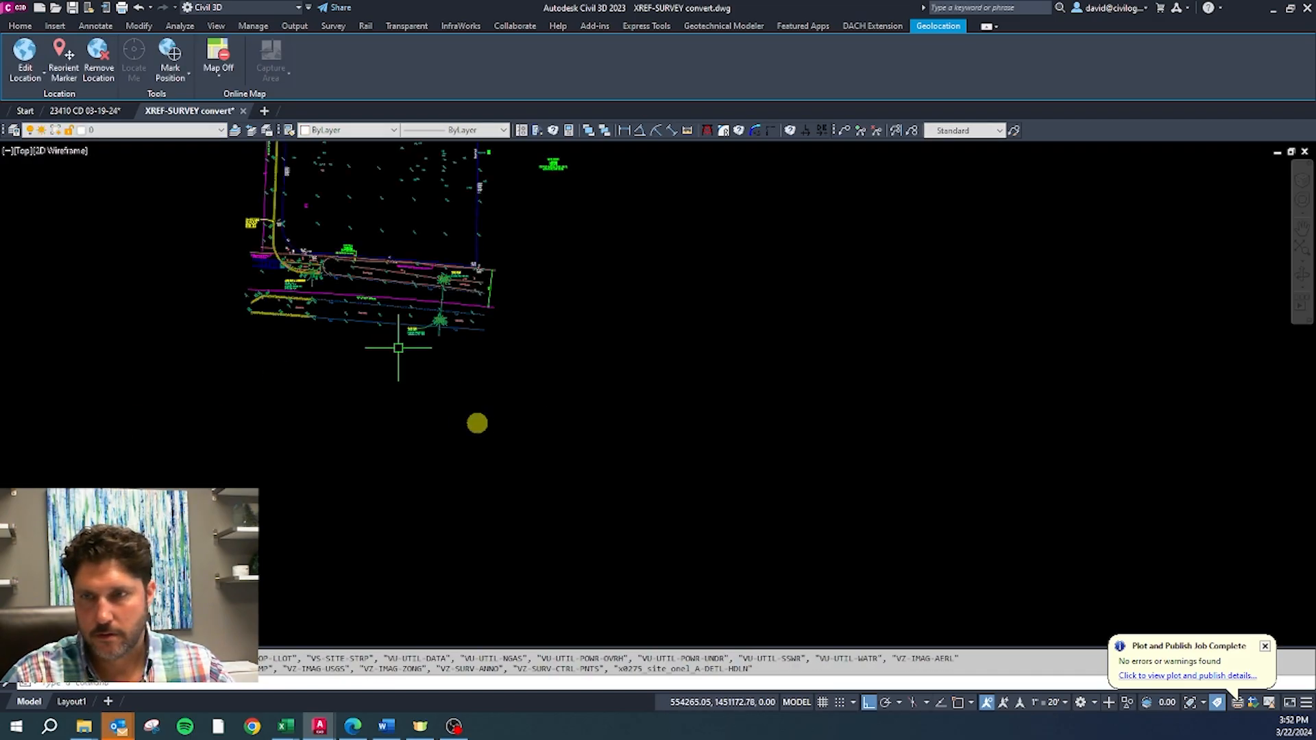
Step: Isolate the layers of the retention area's slope lines, TOS leader and RETENTION AREA label
scroll(354, 250, "up", 8)
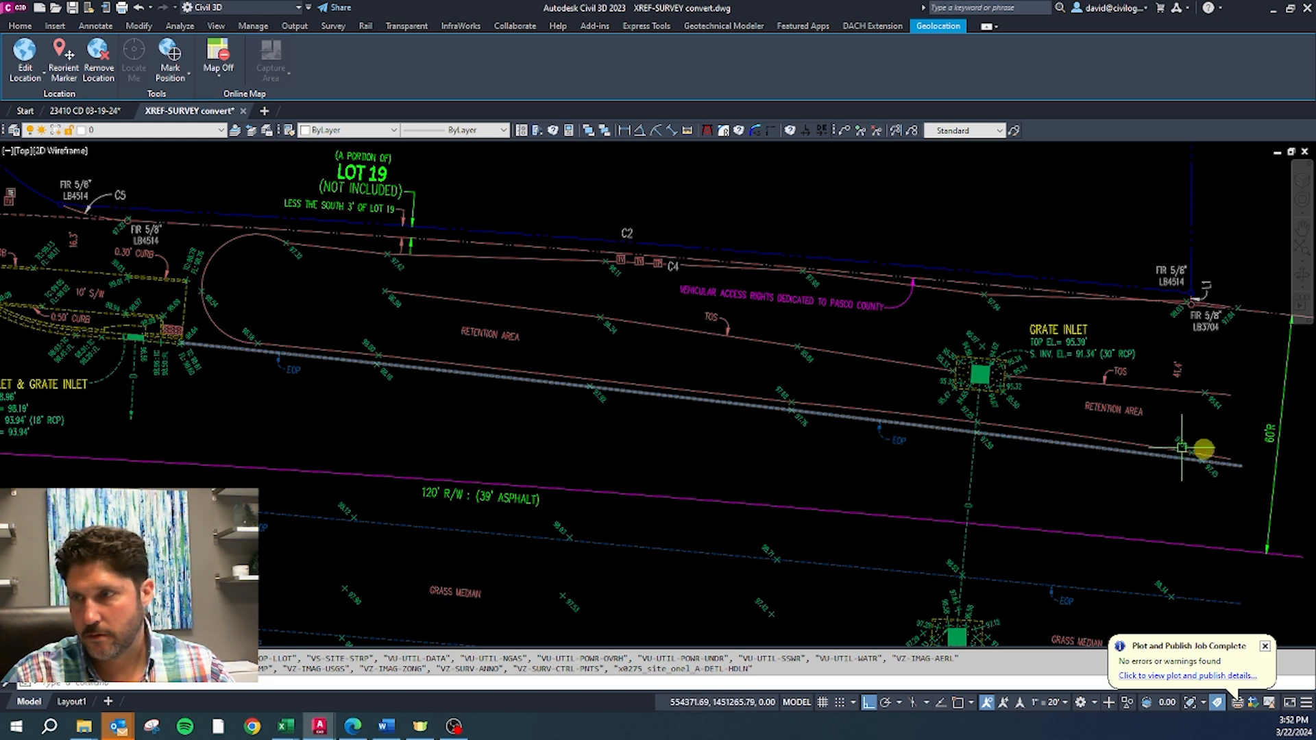
scroll(1200, 439, "up", 3)
scroll(391, 391, "down", 2)
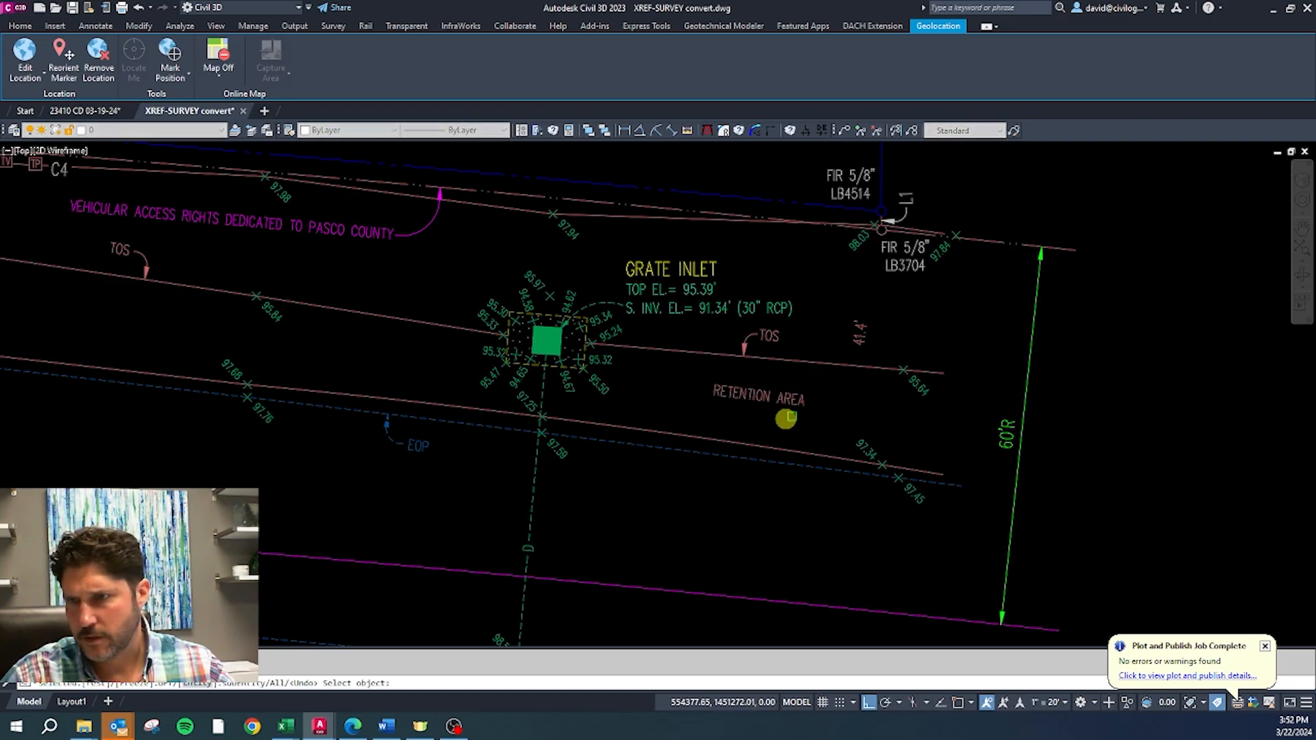
left_click(752, 446)
left_click(755, 386)
left_click(766, 335)
left_click(764, 355)
left_click(368, 325)
Step: Move all the isolated retention area lines, leaders and labels to the VG-ANN1-STRM layer and restore the hidden layers
left_click(803, 492)
left_click(643, 274)
scroll(852, 352, "down", 2)
scroll(580, 307, "up", 1)
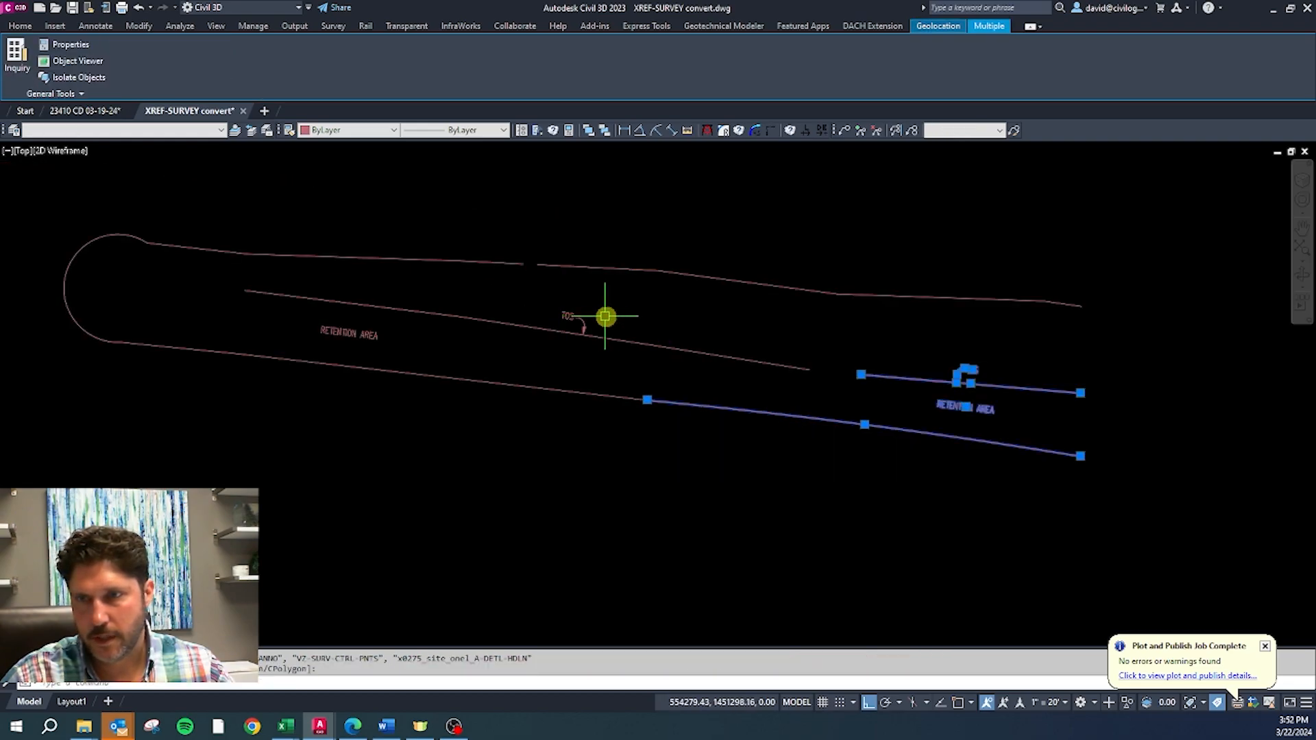
left_click(205, 385)
left_click(31, 203)
left_click(1101, 282)
left_click(314, 379)
left_click(159, 130)
left_click_drag(220, 148, 221, 427)
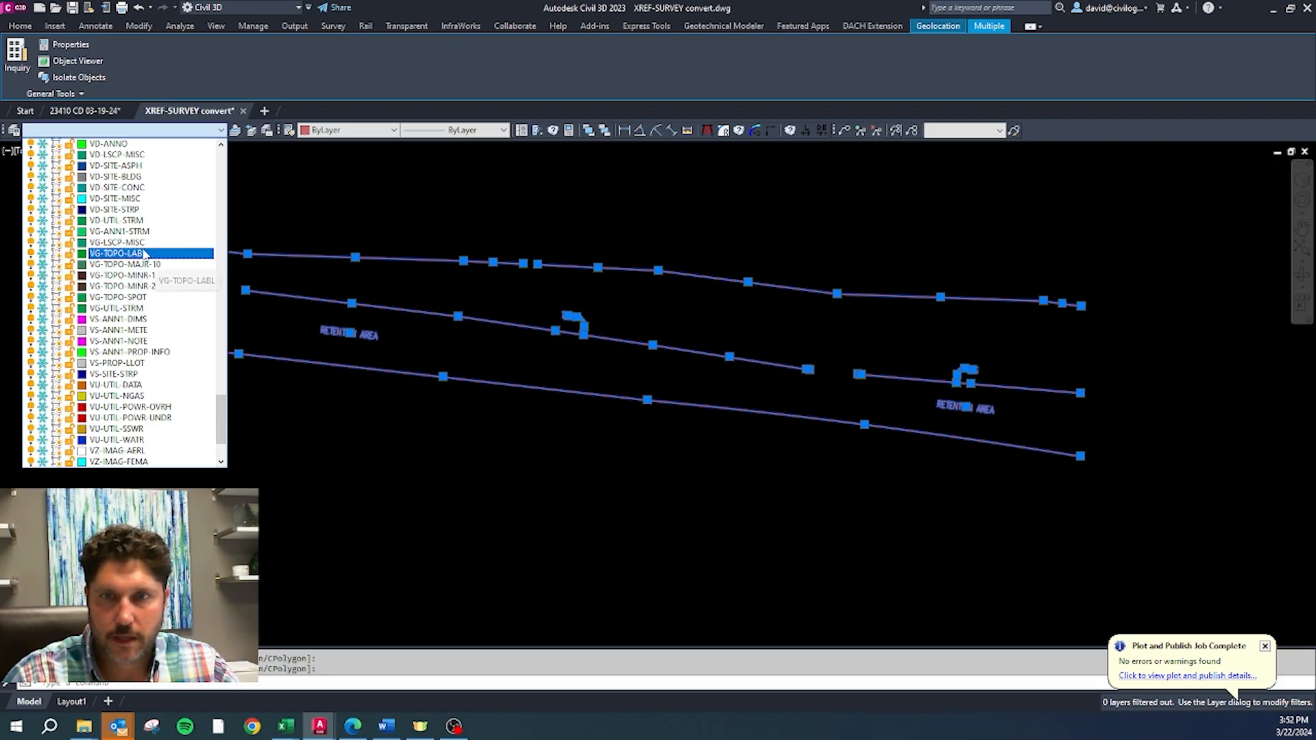
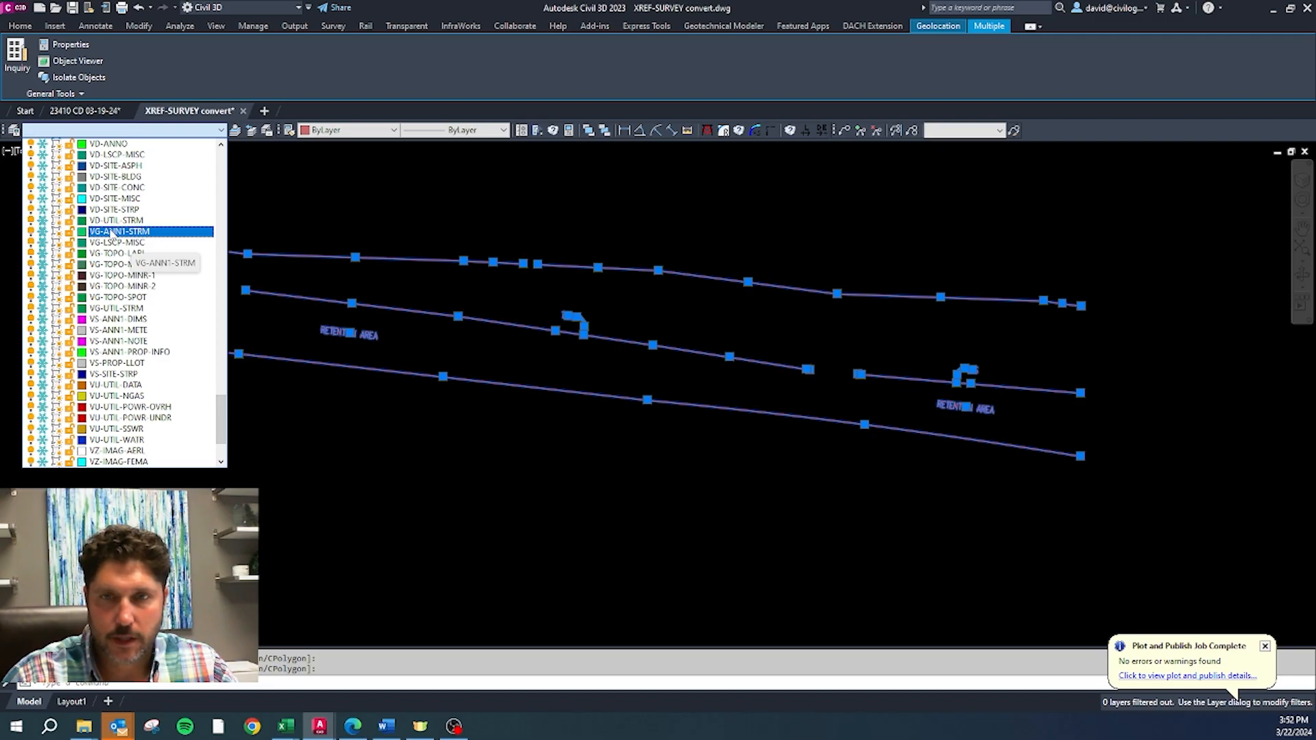
left_click(112, 232)
key("Return")
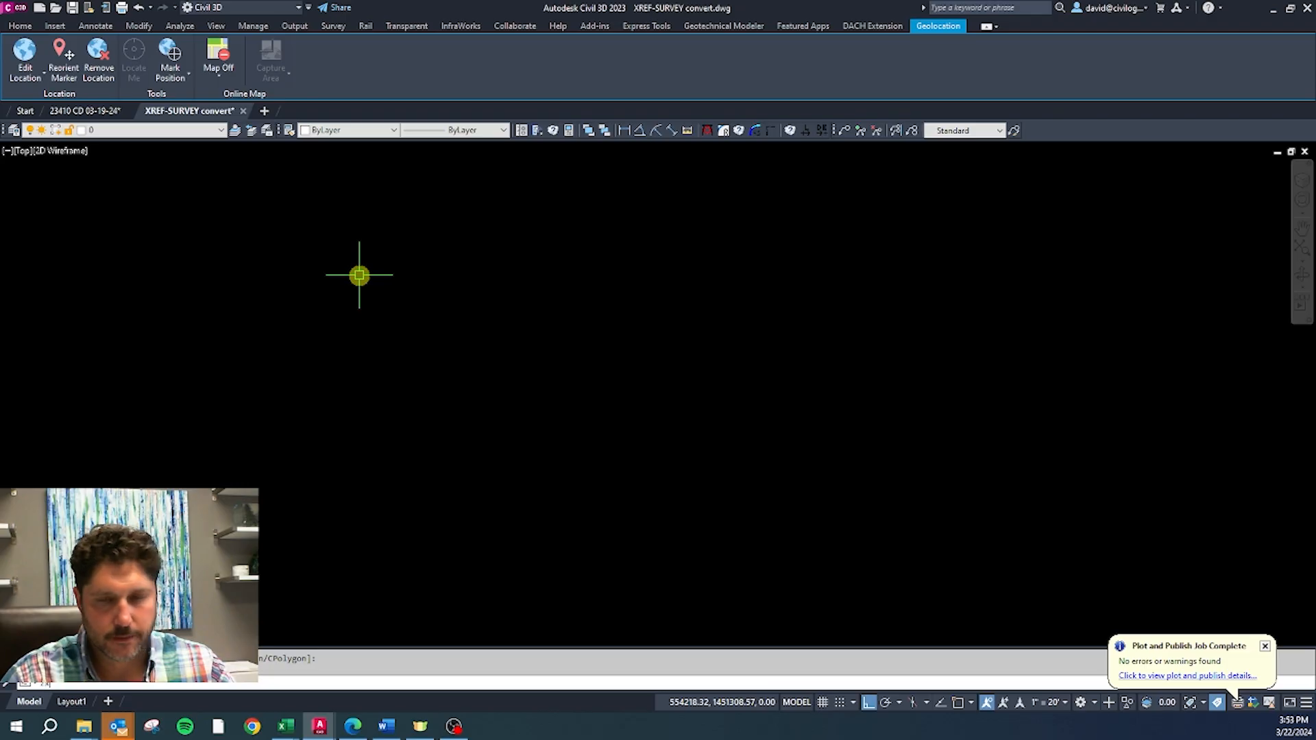
key("Return")
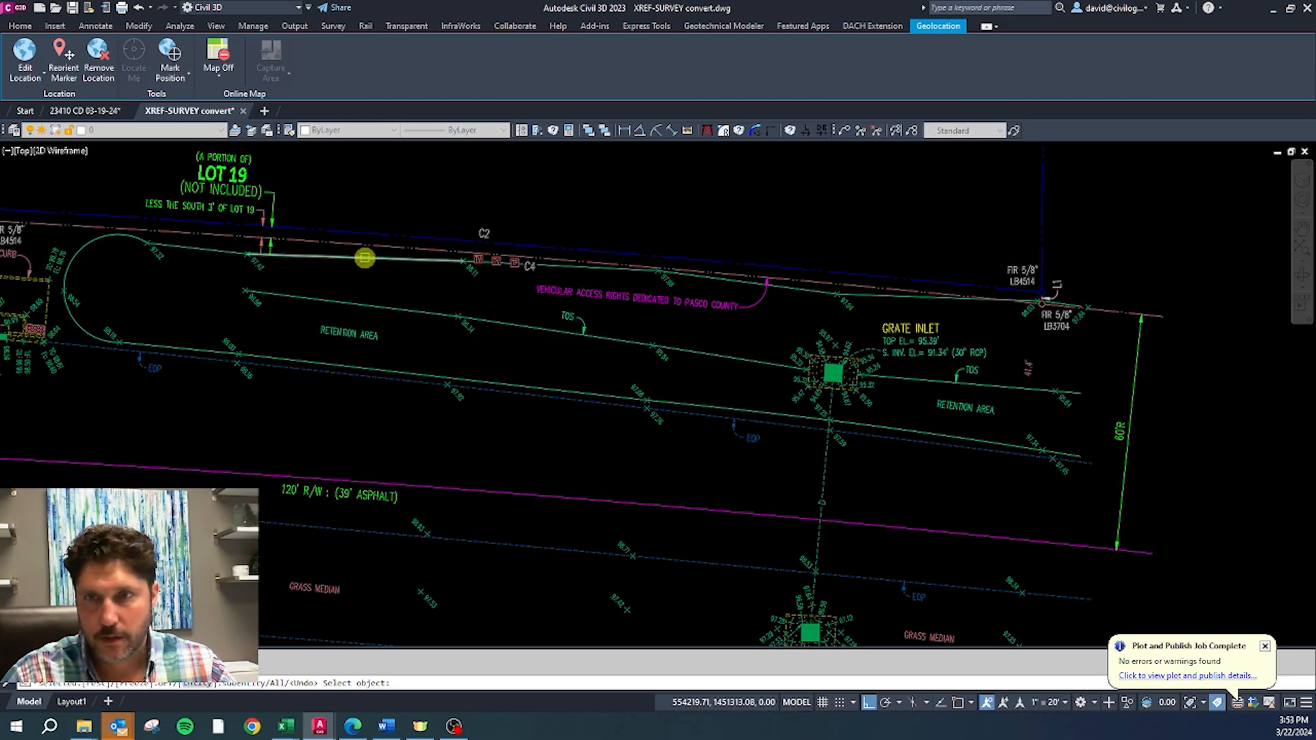
Step: Recolor the isolated retention area lines, TOS leaders and RETENTION AREA labels magenta, excluding the grate inlet notes, and restore the hidden layers
left_click(364, 258)
scroll(390, 261, "down", 2)
left_click(898, 439)
left_click(176, 199)
scroll(749, 352, "up", 5)
scroll(797, 216, "up", 2)
left_click(623, 244, "shift")
left_click(558, 171, "shift")
left_click(563, 162, "shift")
scroll(817, 377, "down", 5)
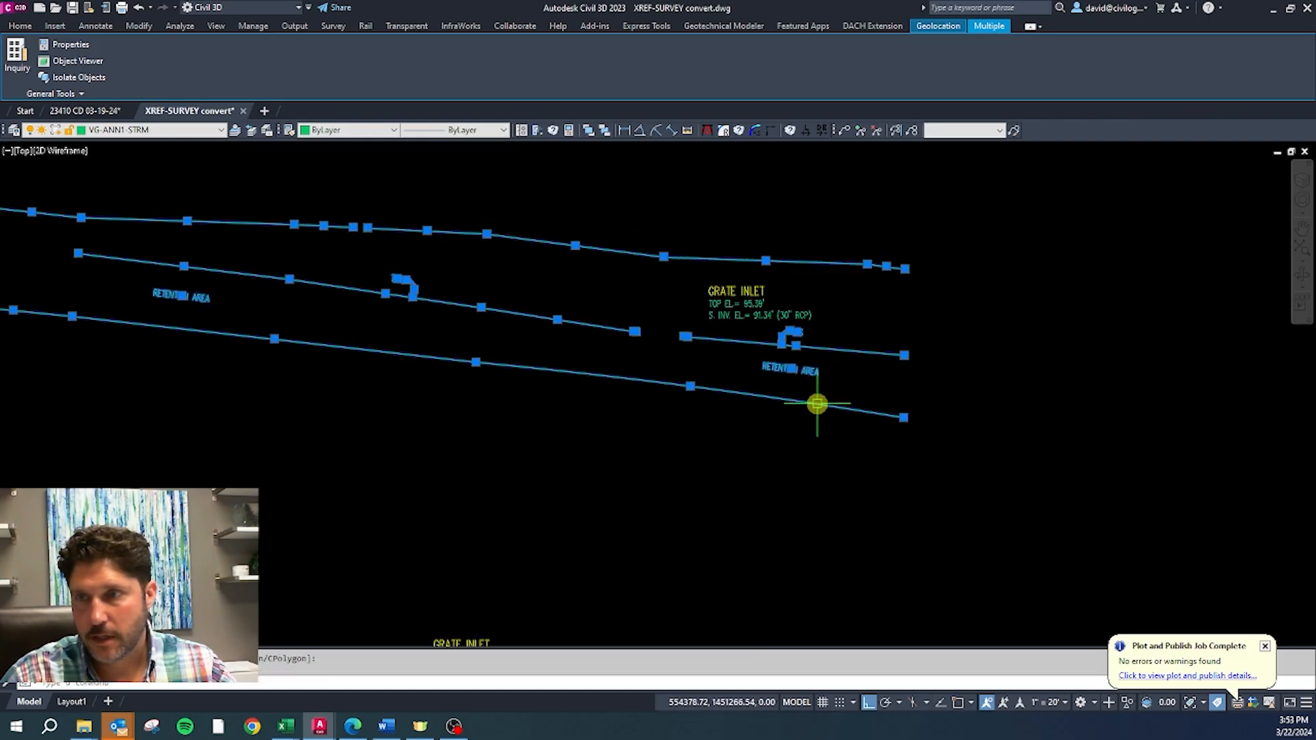
left_click(340, 130)
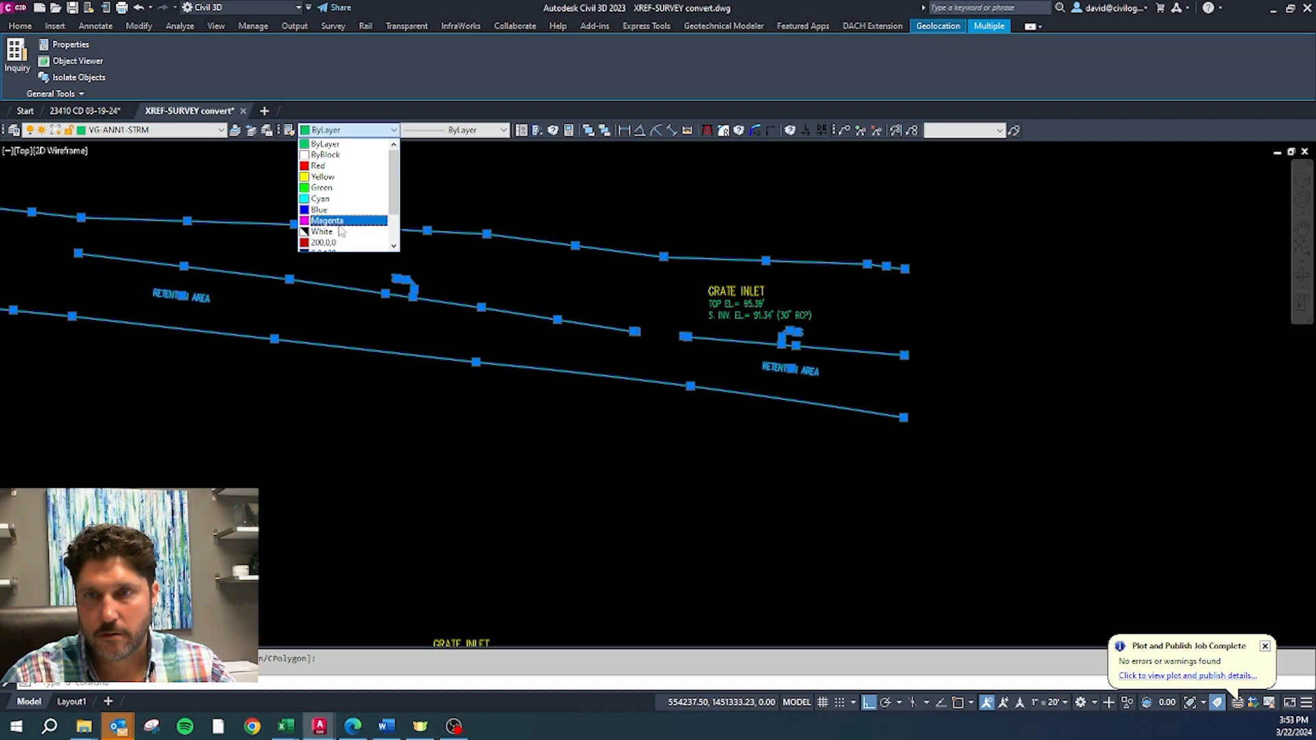
left_click(341, 227)
key("Escape")
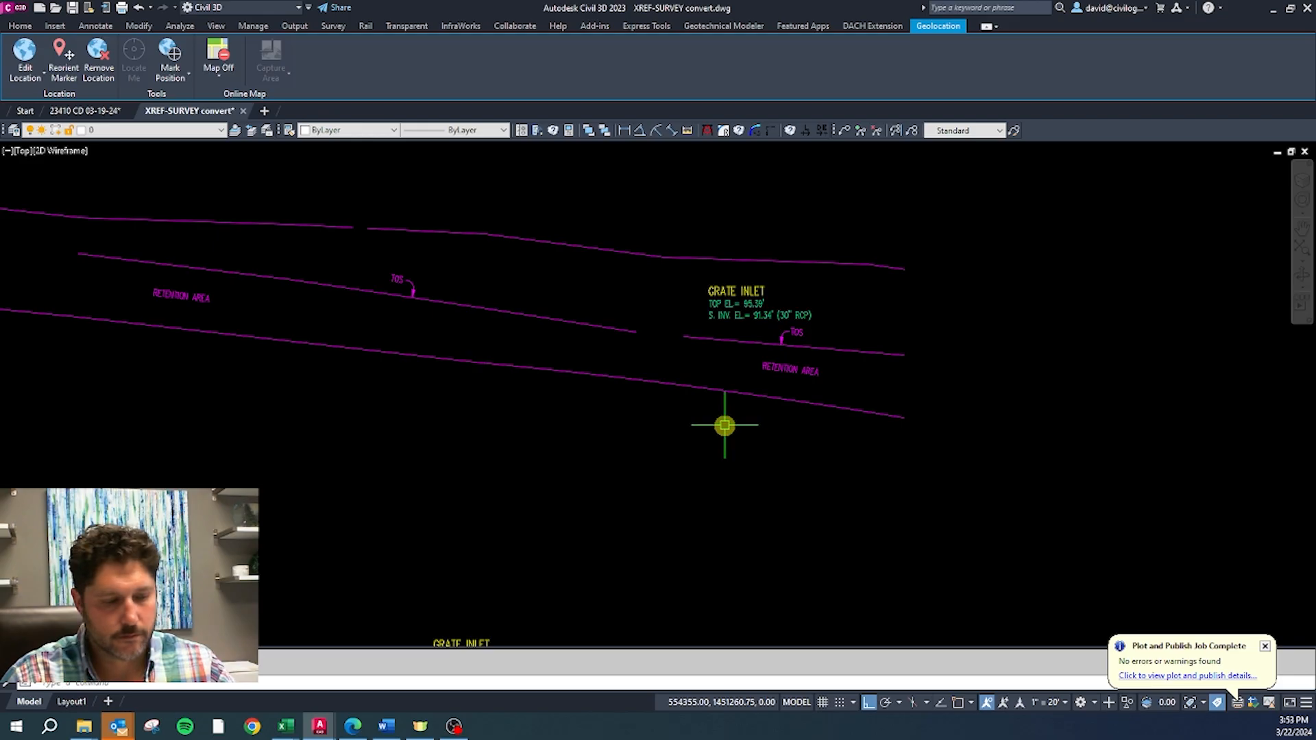
key("Return")
scroll(623, 257, "down", 2)
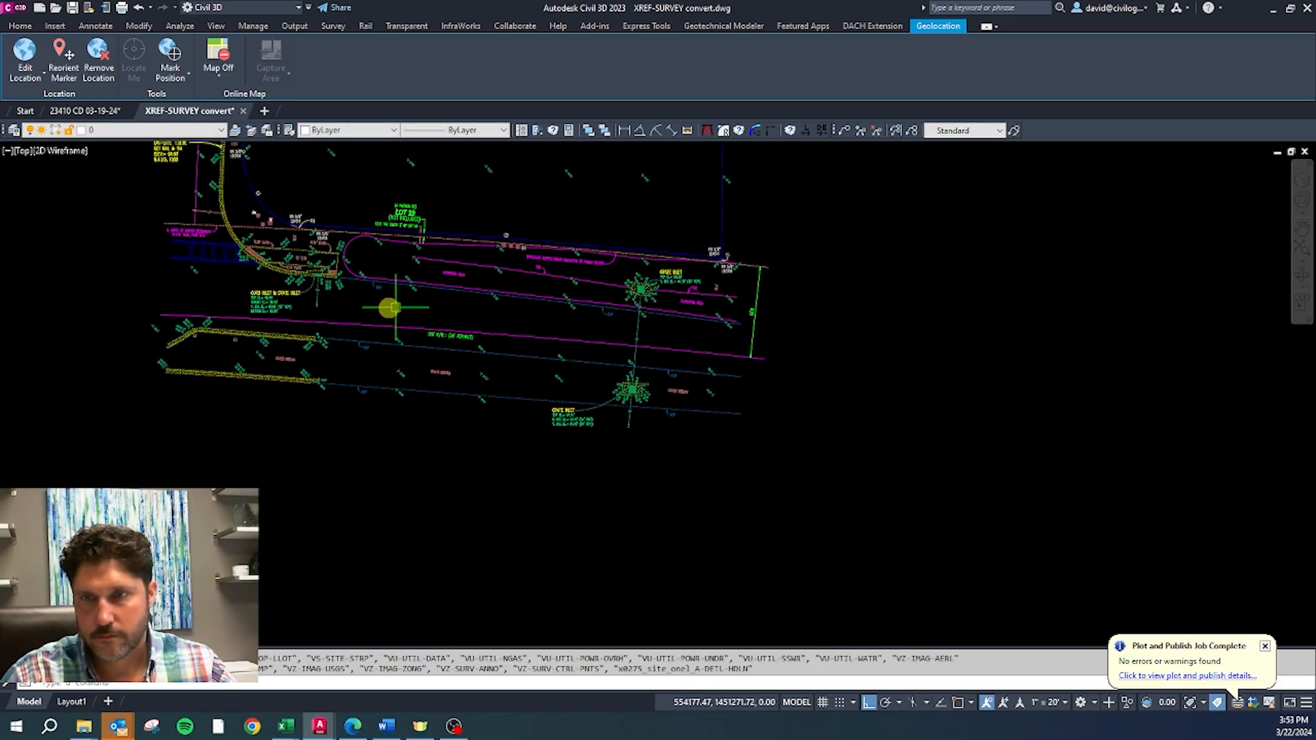
Step: Check which layer the 120' R/W : (39' ASPHALT) road label is on
scroll(390, 307, "up", 2)
left_click(546, 379)
left_click(544, 409)
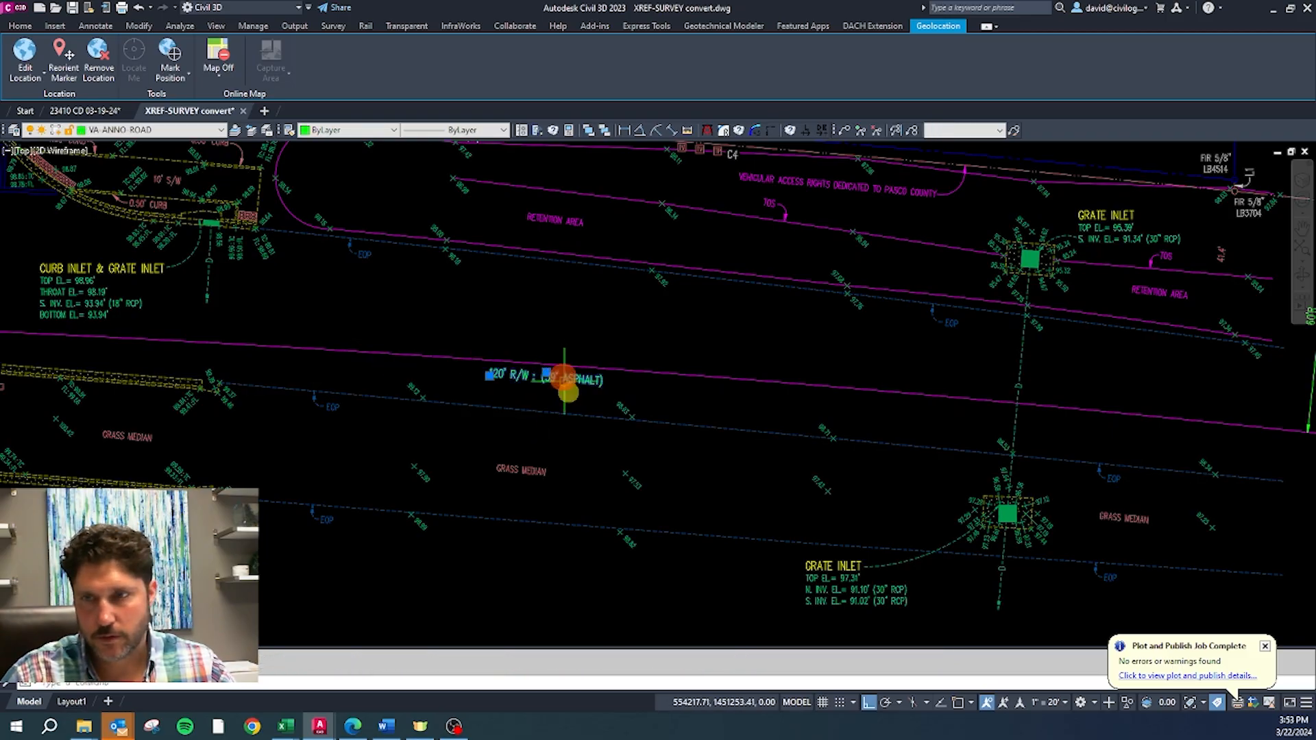
scroll(612, 462, "down", 2)
key("Escape")
scroll(471, 285, "down", 6)
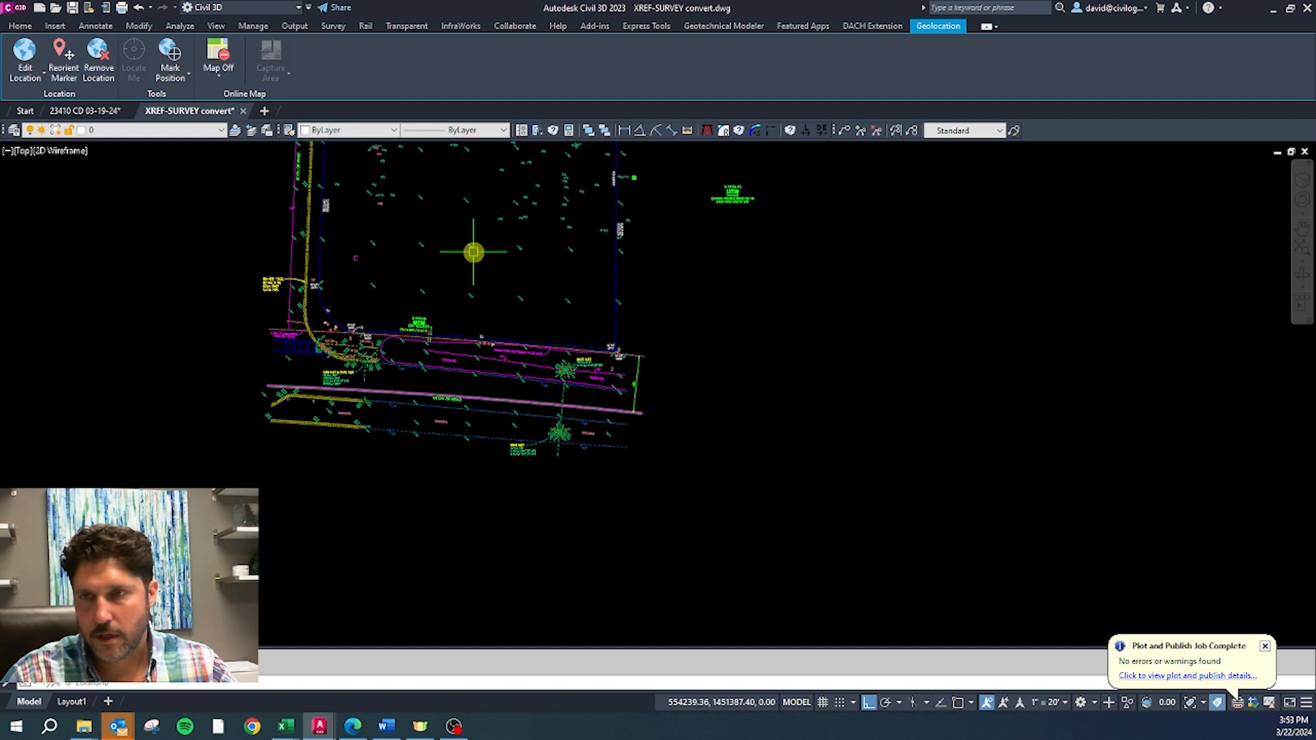
Step: Freeze the converted standard layers, leaving only the surveyor's unconverted objects displayed
right_click(343, 249)
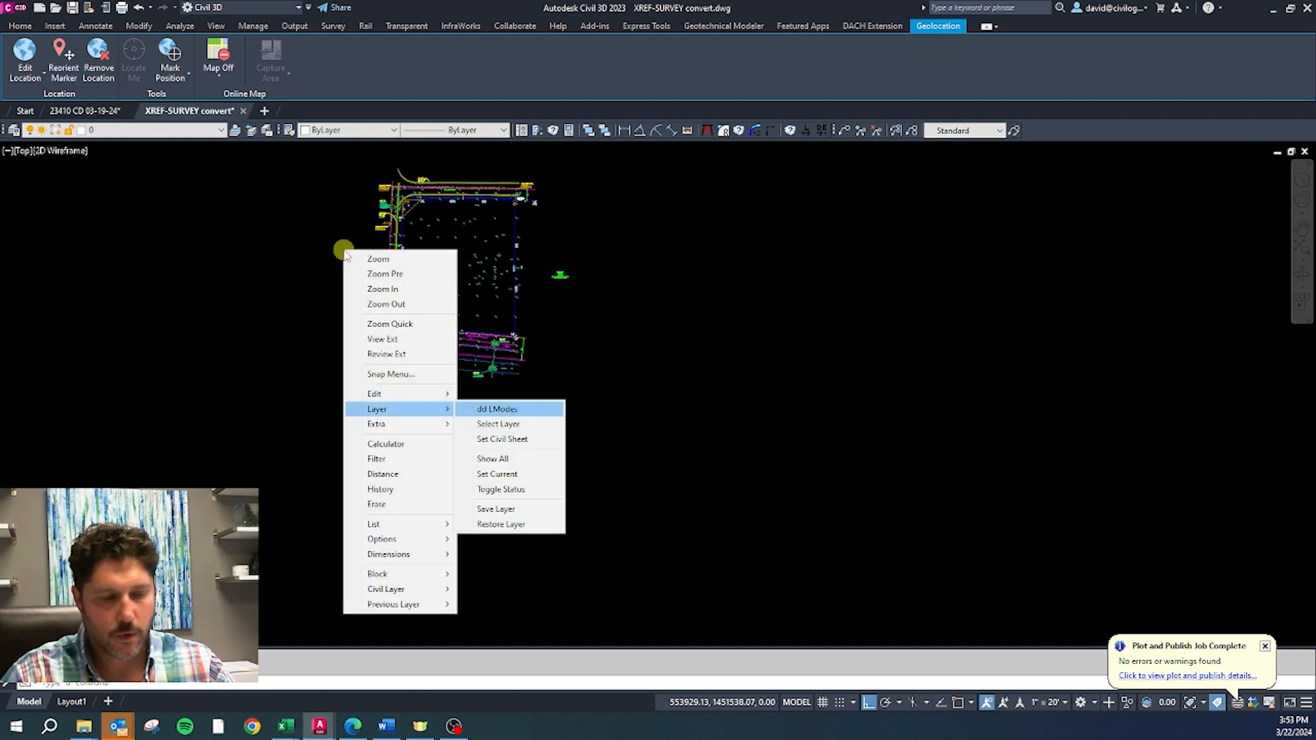
key("Escape")
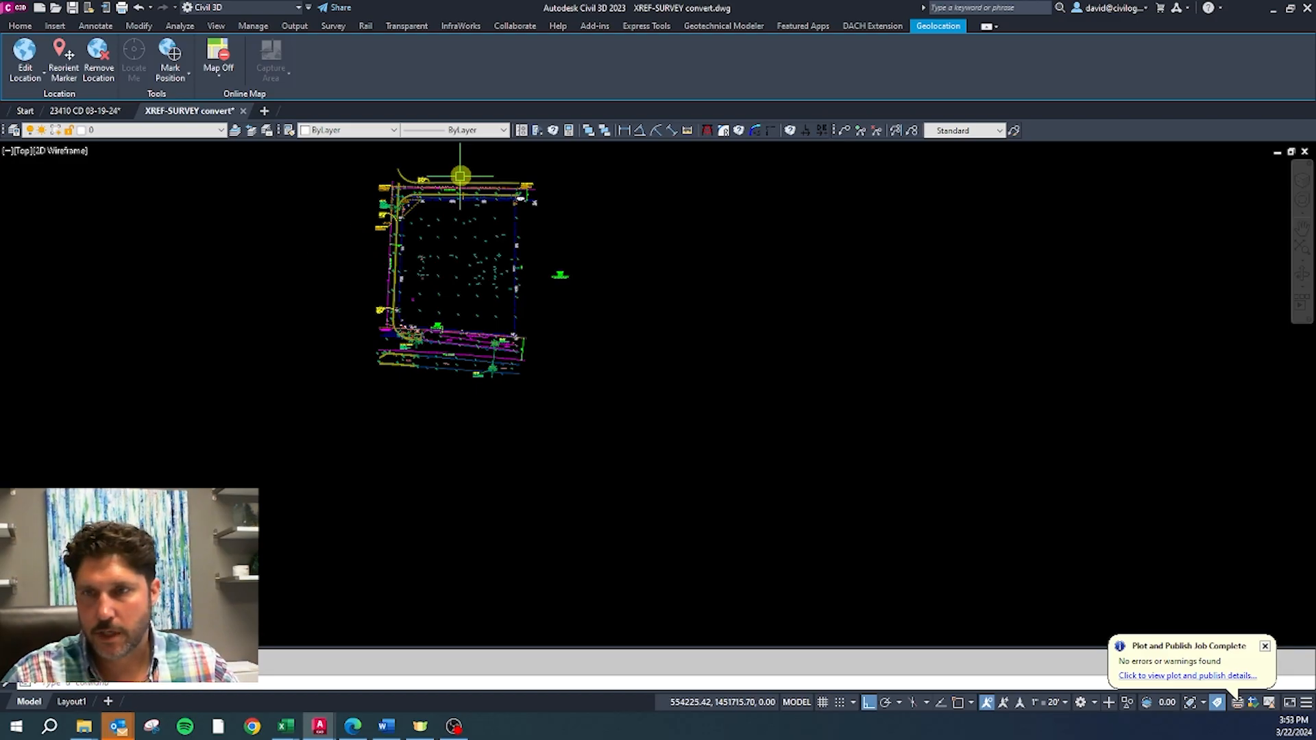
scroll(455, 182, "up", 2)
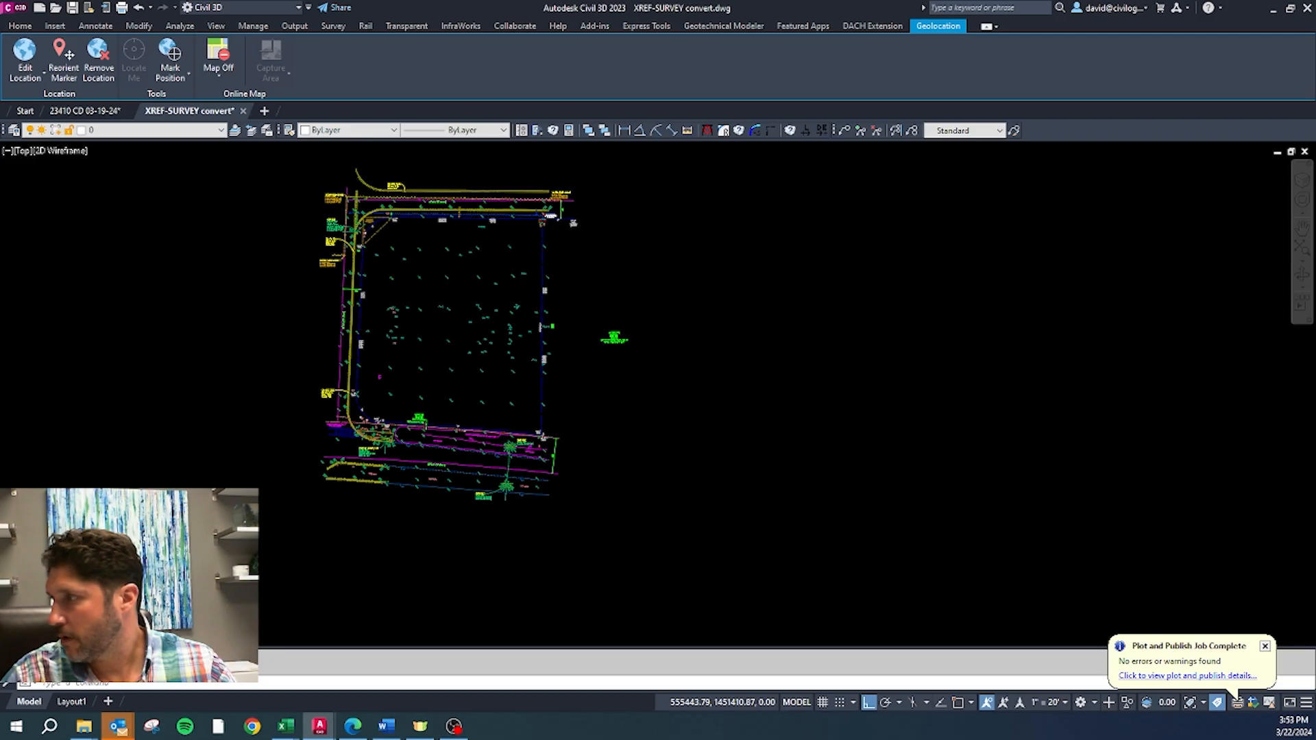
scroll(403, 443, "up", 6)
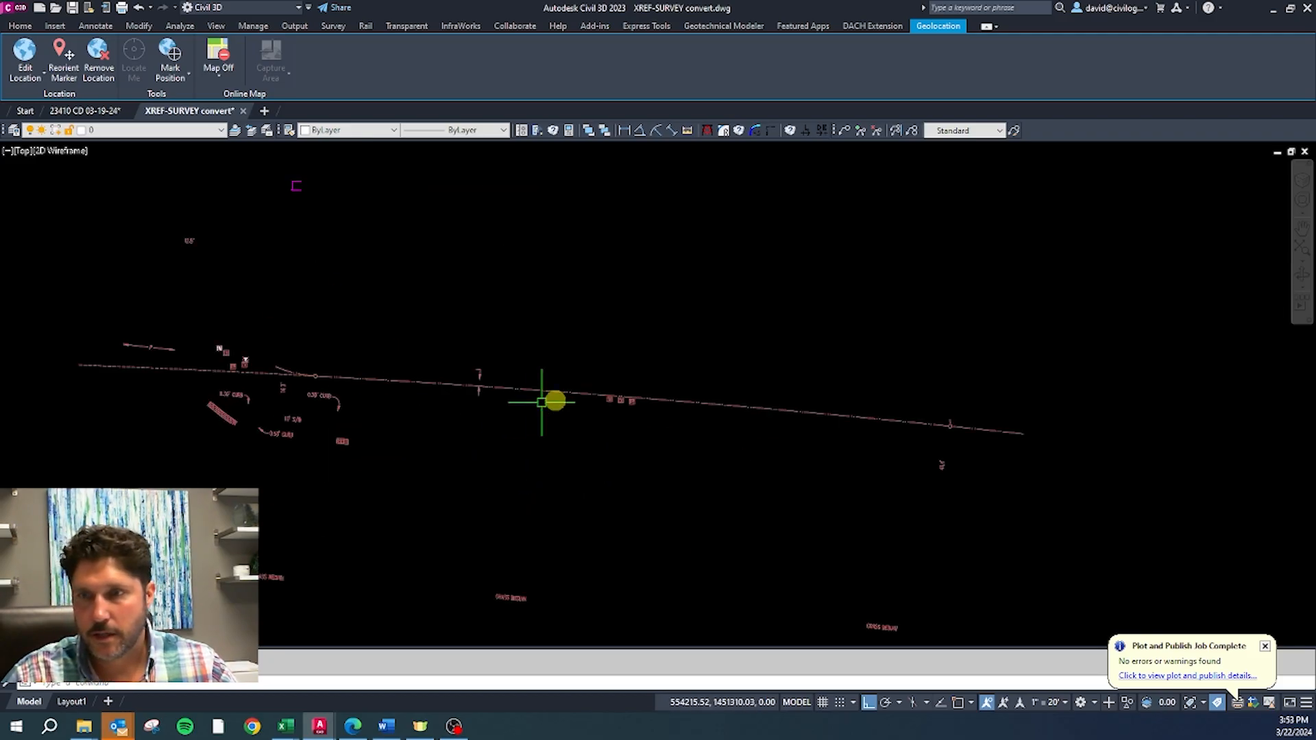
scroll(815, 440, "down", 4)
left_click(485, 363)
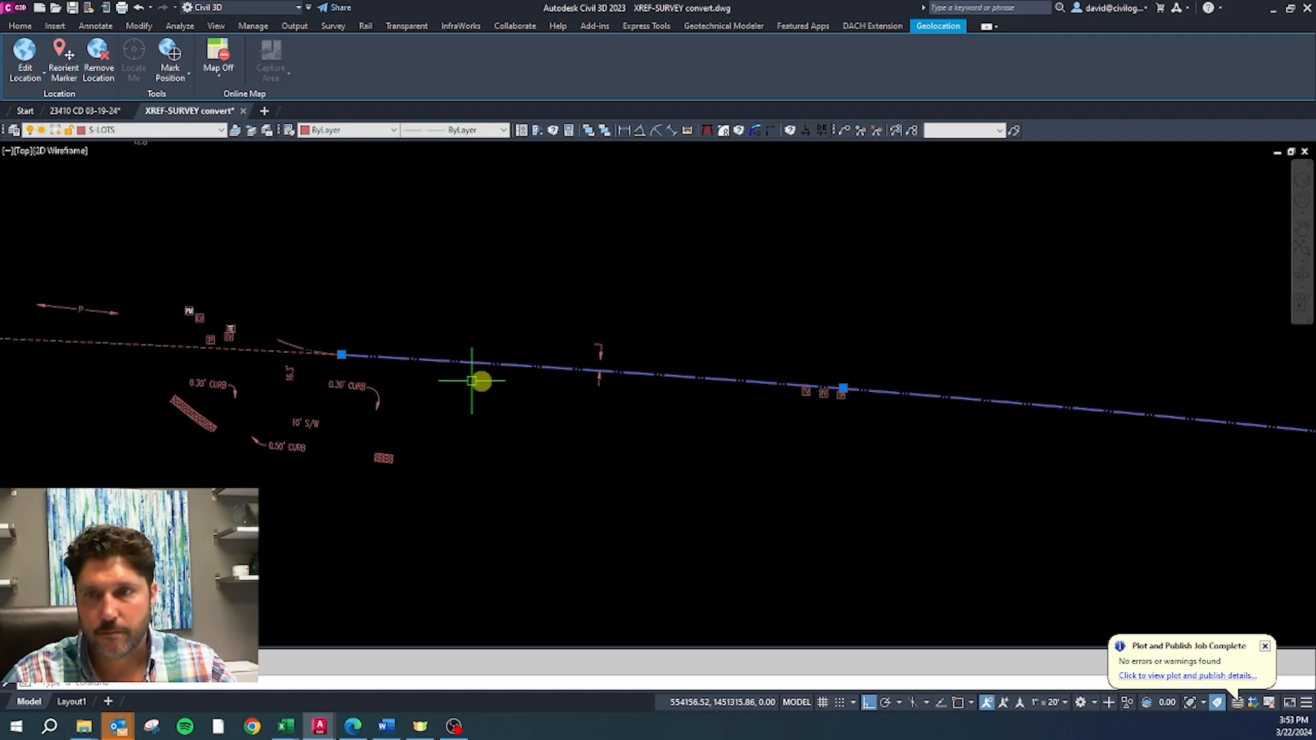
scroll(446, 366, "down", 2)
scroll(626, 383, "up", 2)
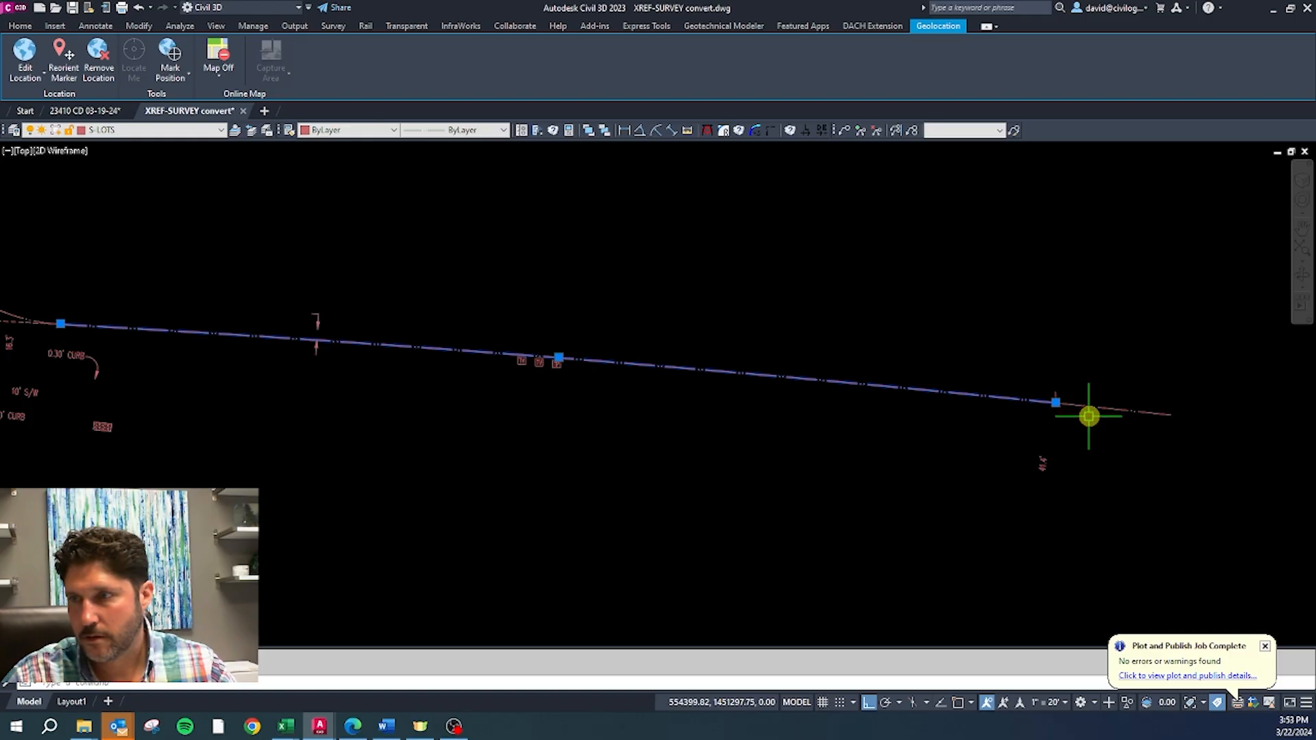
scroll(1076, 407, "up", 3)
left_click(843, 417)
left_click(854, 493)
scroll(1206, 430, "down", 3)
scroll(1172, 434, "up", 2)
key("Escape")
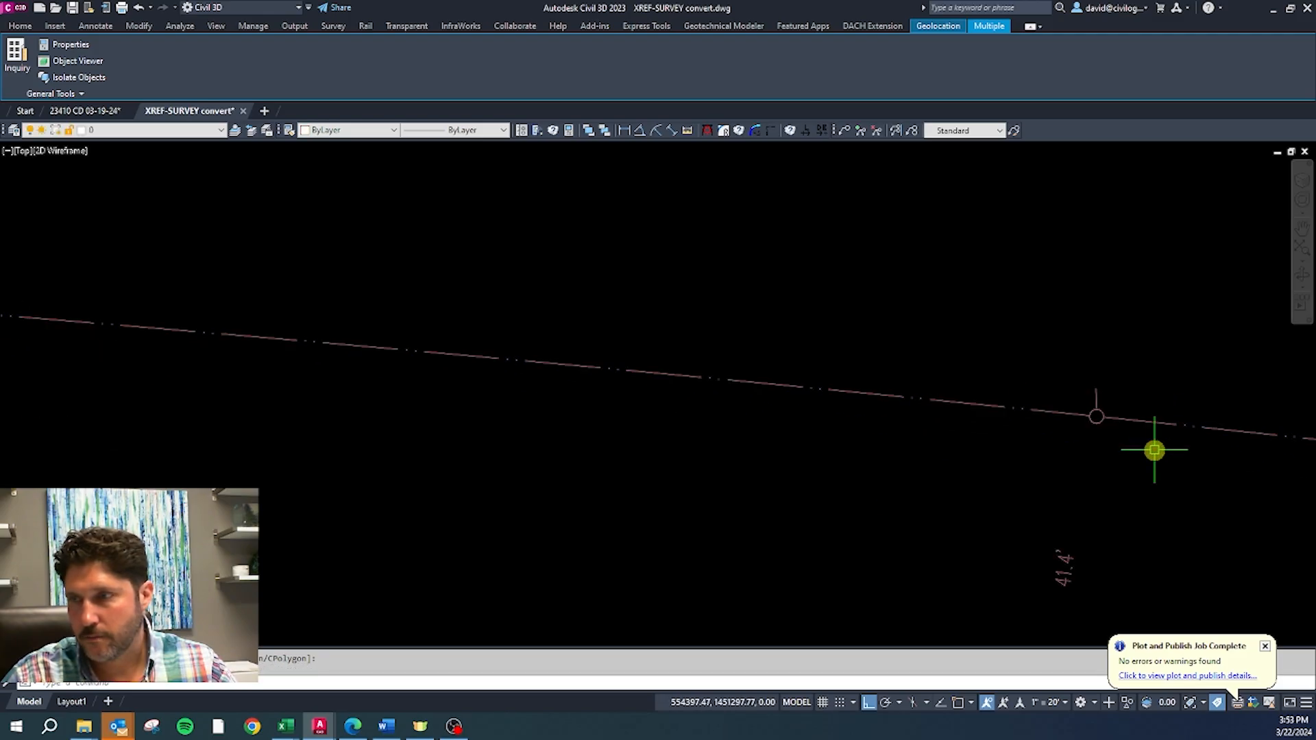
Step: Set the color of the long south lot line, its east extension and tick, and the dashed west extension line to White
left_click(1149, 417)
left_click(1094, 396)
left_click(1046, 385)
left_click(960, 439)
scroll(917, 330, "down", 4)
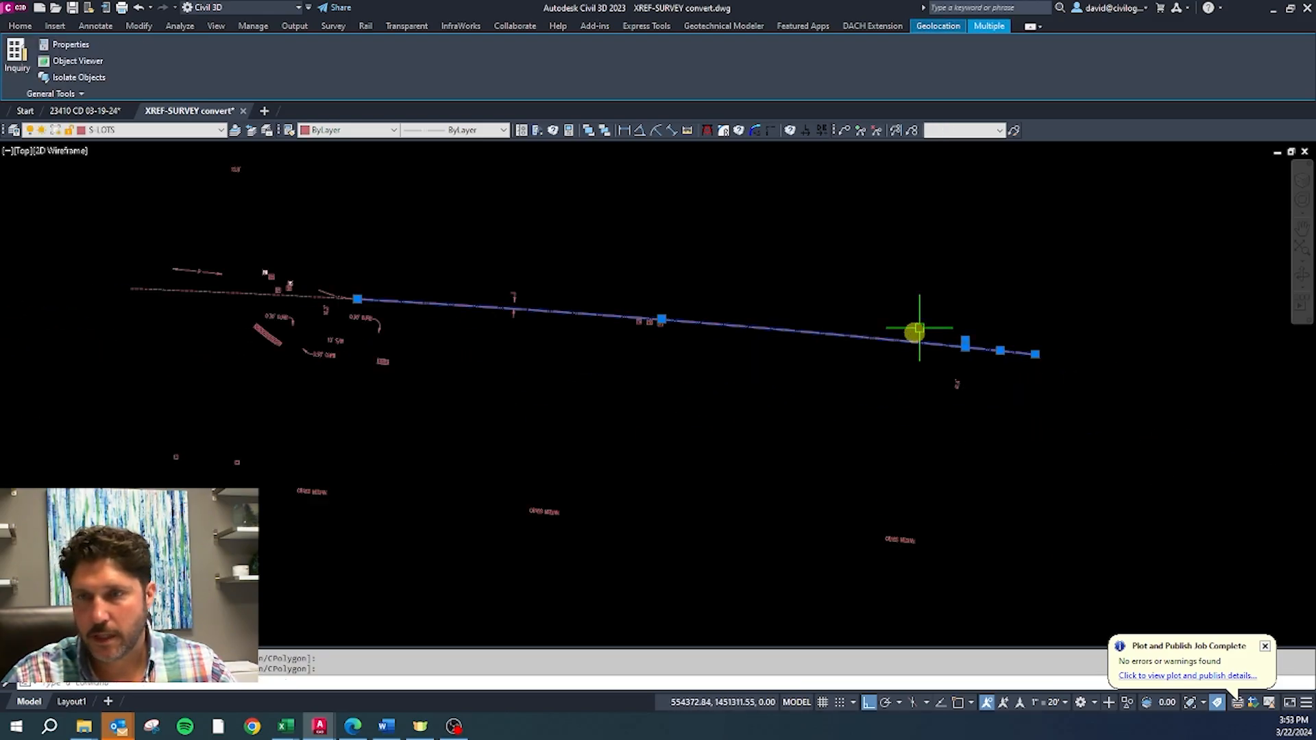
scroll(327, 309, "up", 5)
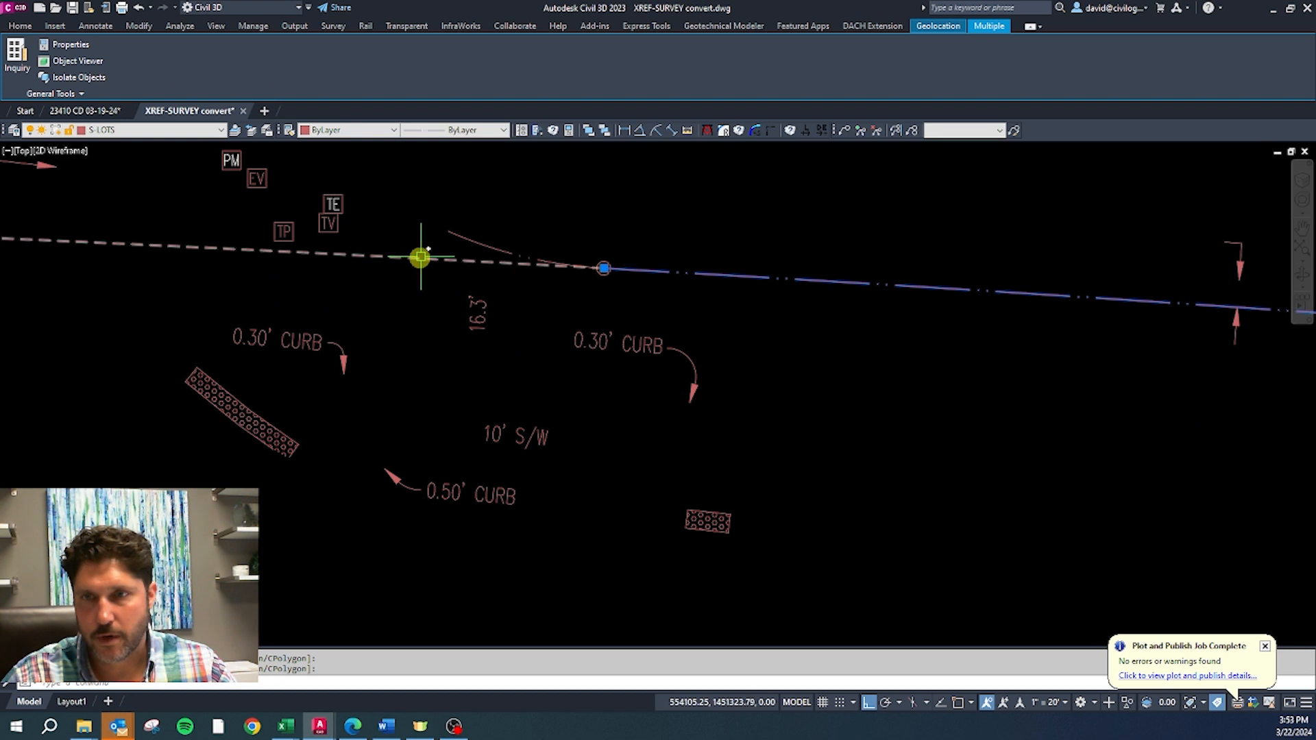
scroll(610, 448, "down", 4)
scroll(332, 370, "up", 3)
scroll(338, 371, "up", 2)
left_click(429, 362)
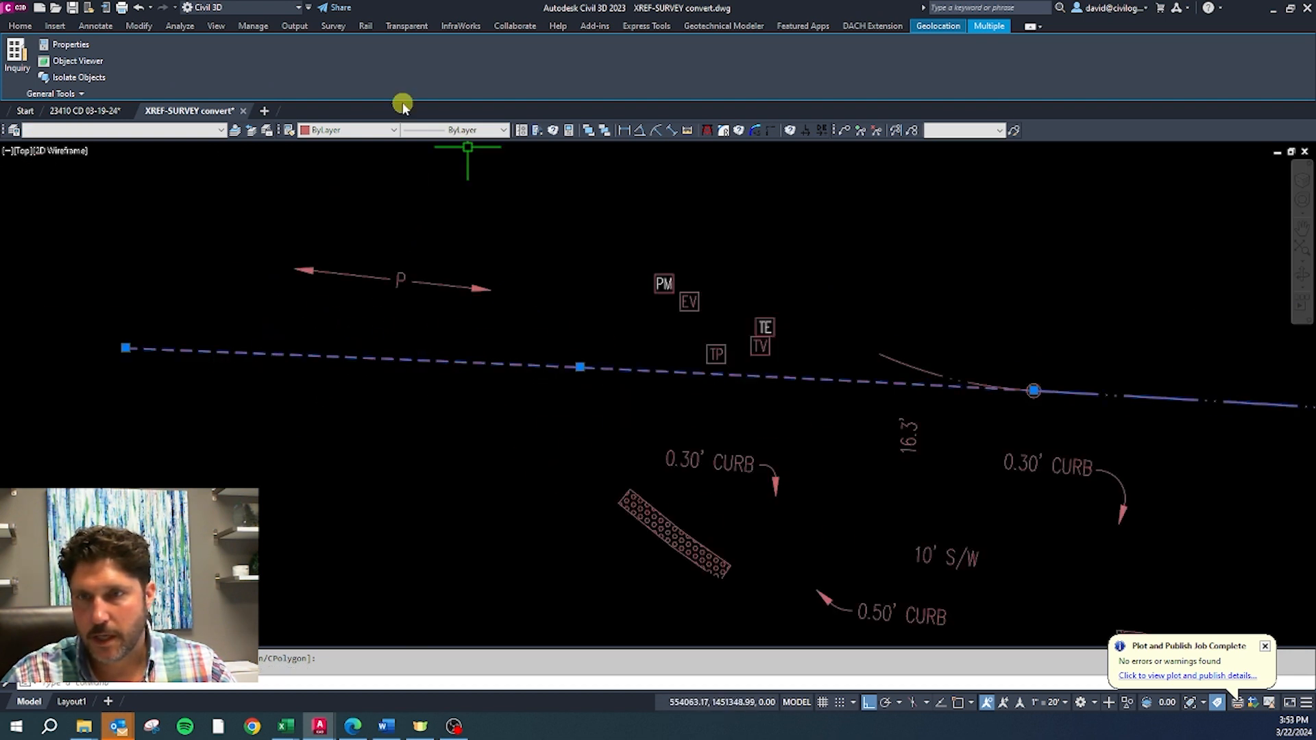
left_click(341, 131)
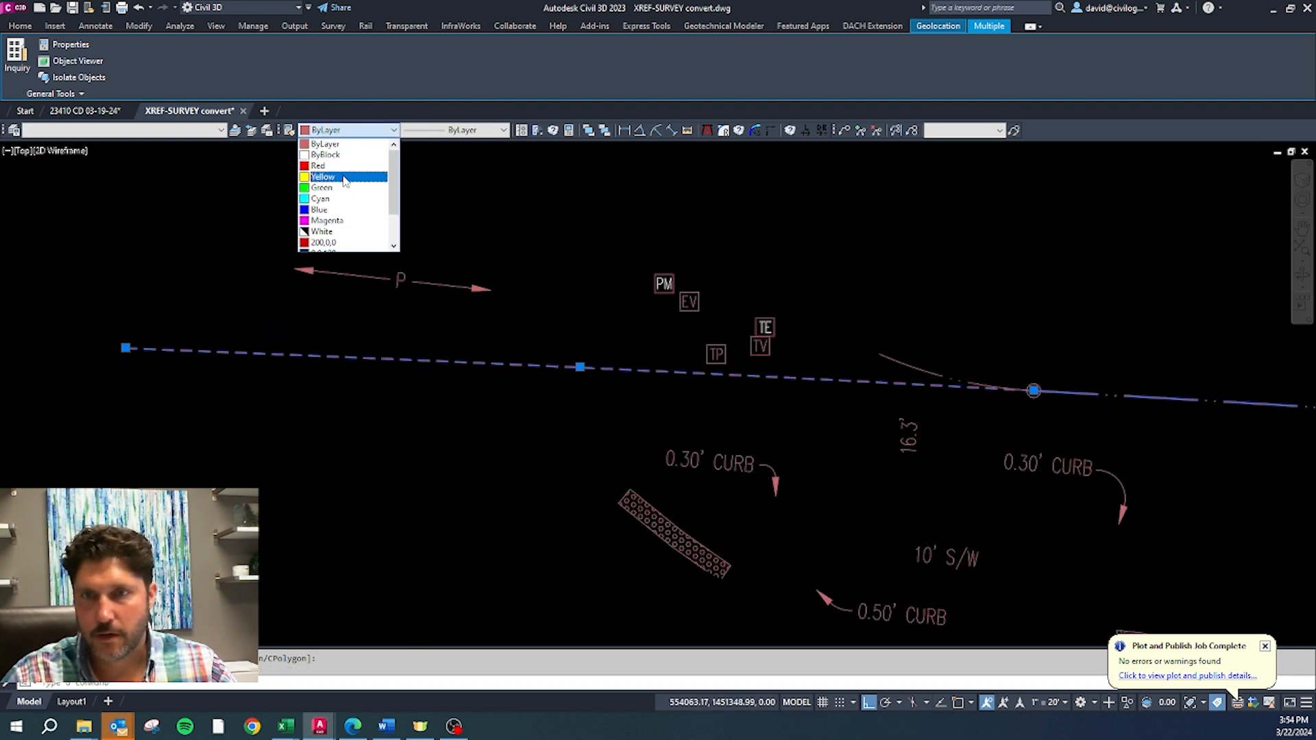
left_click(342, 233)
Step: Try to move the selected lot line and extension lines to a different layer
left_click(171, 130)
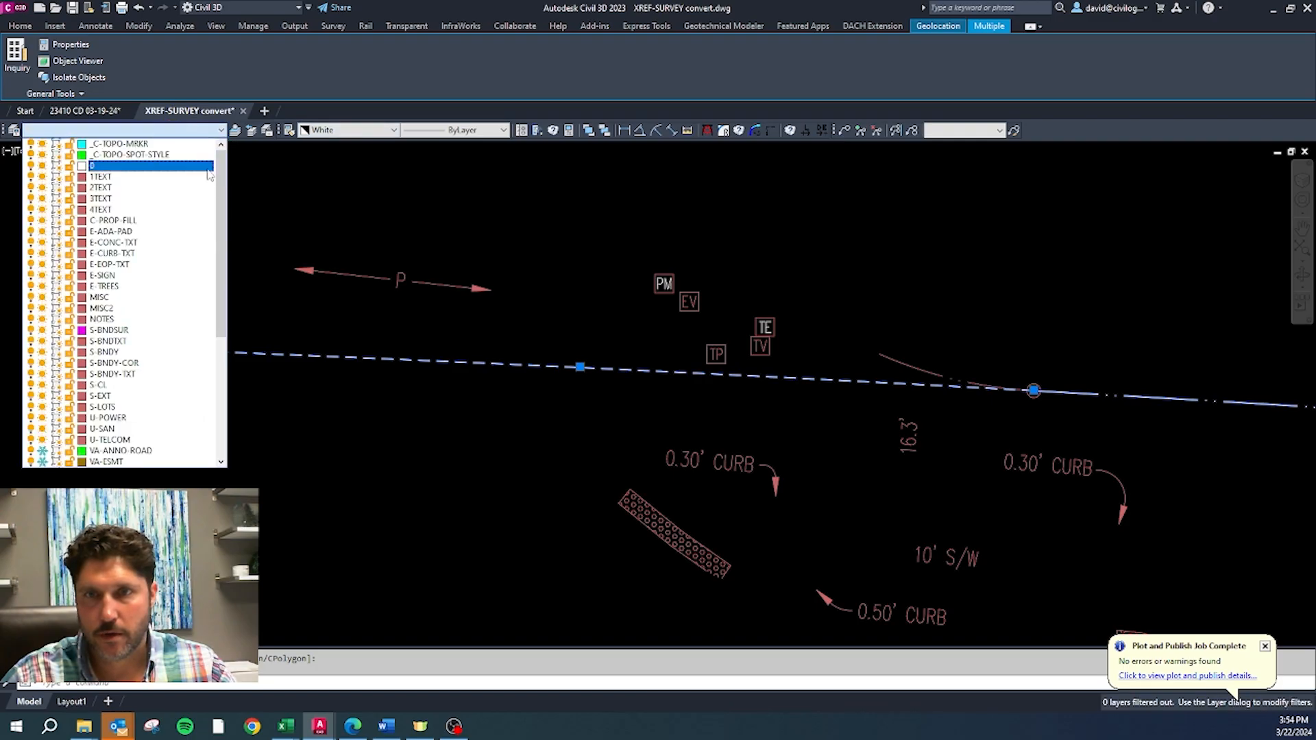
scroll(220, 191, "down", 5)
left_click(166, 420)
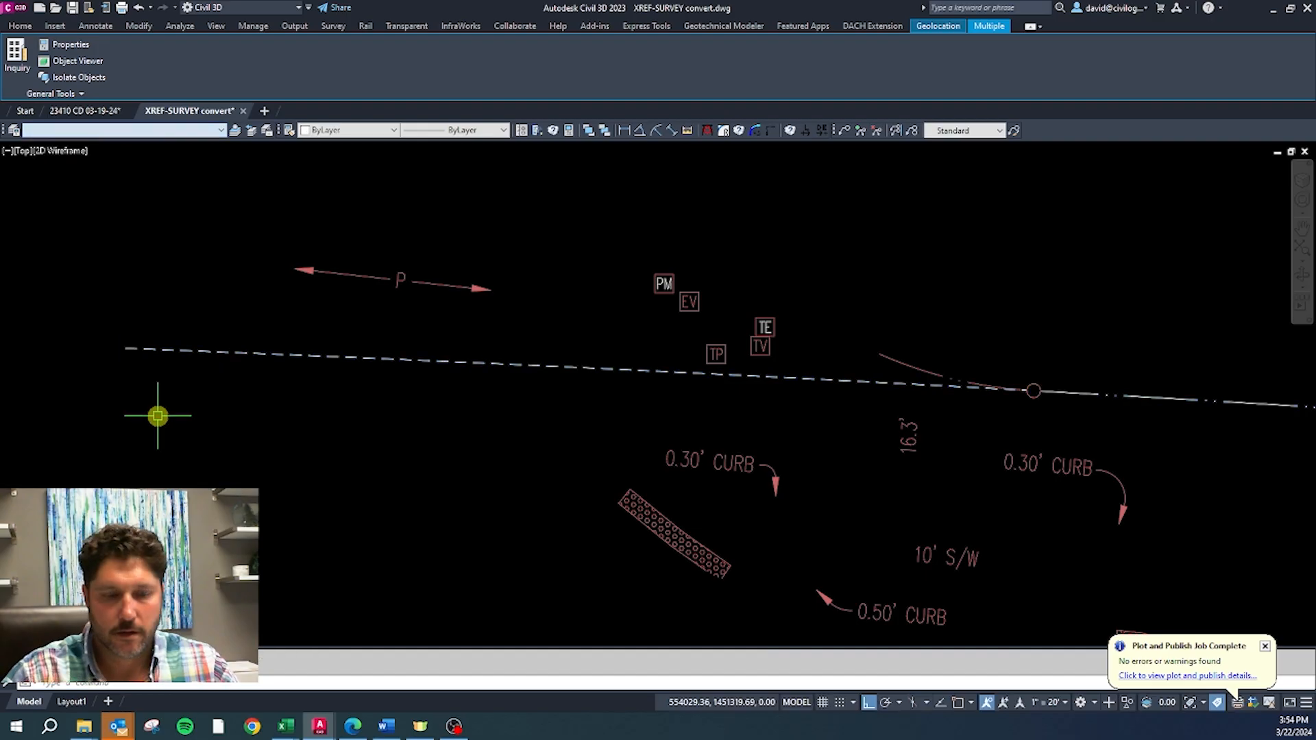
key("Escape")
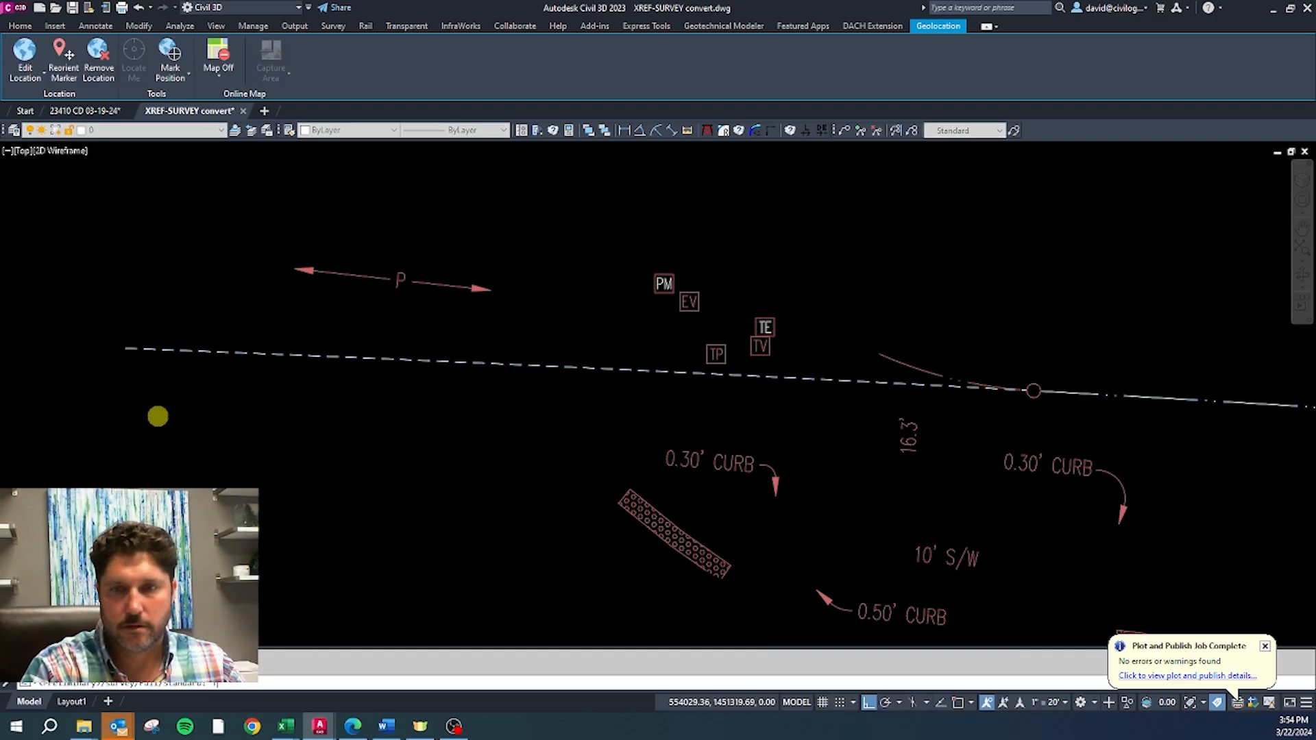
key("Return")
Step: Move the dashed west extension, the long lot line, its east extension and the short tick to the VA-PROP-LINE layer
left_click(567, 362)
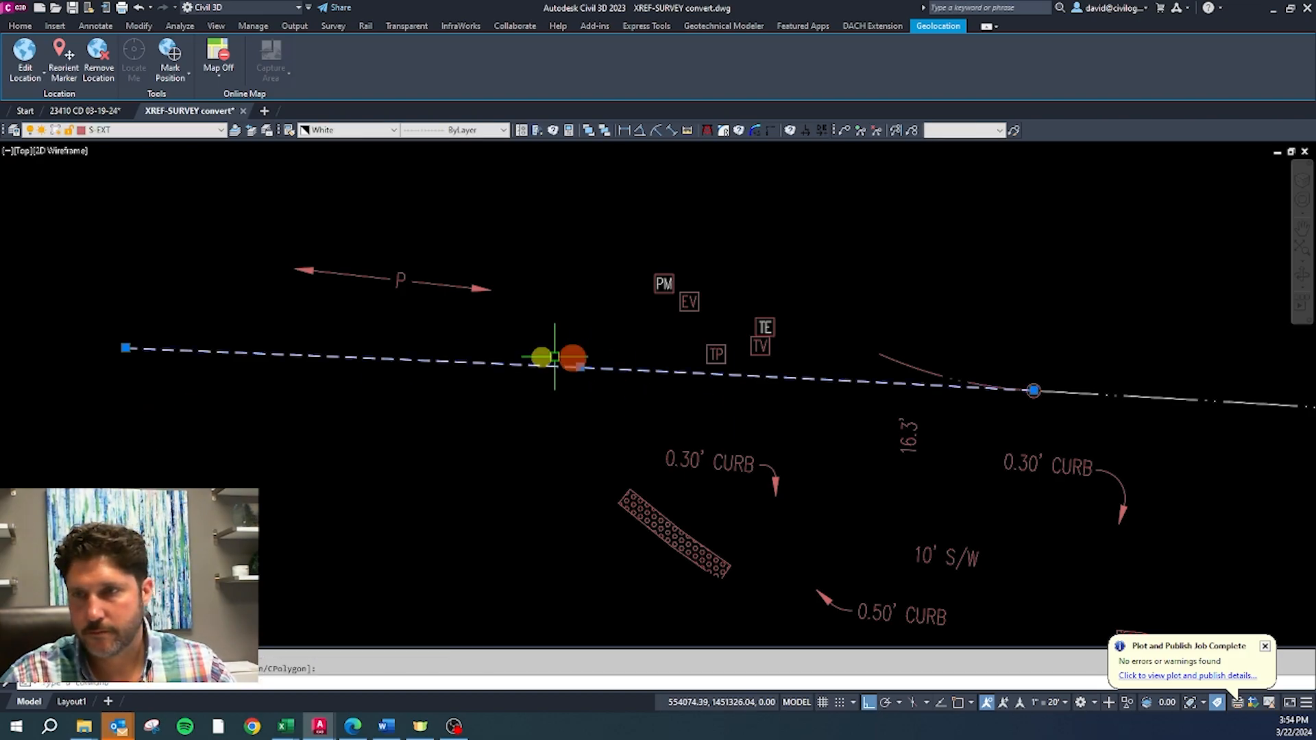
scroll(629, 387, "down", 4)
left_click(840, 381)
scroll(788, 350, "down", 3)
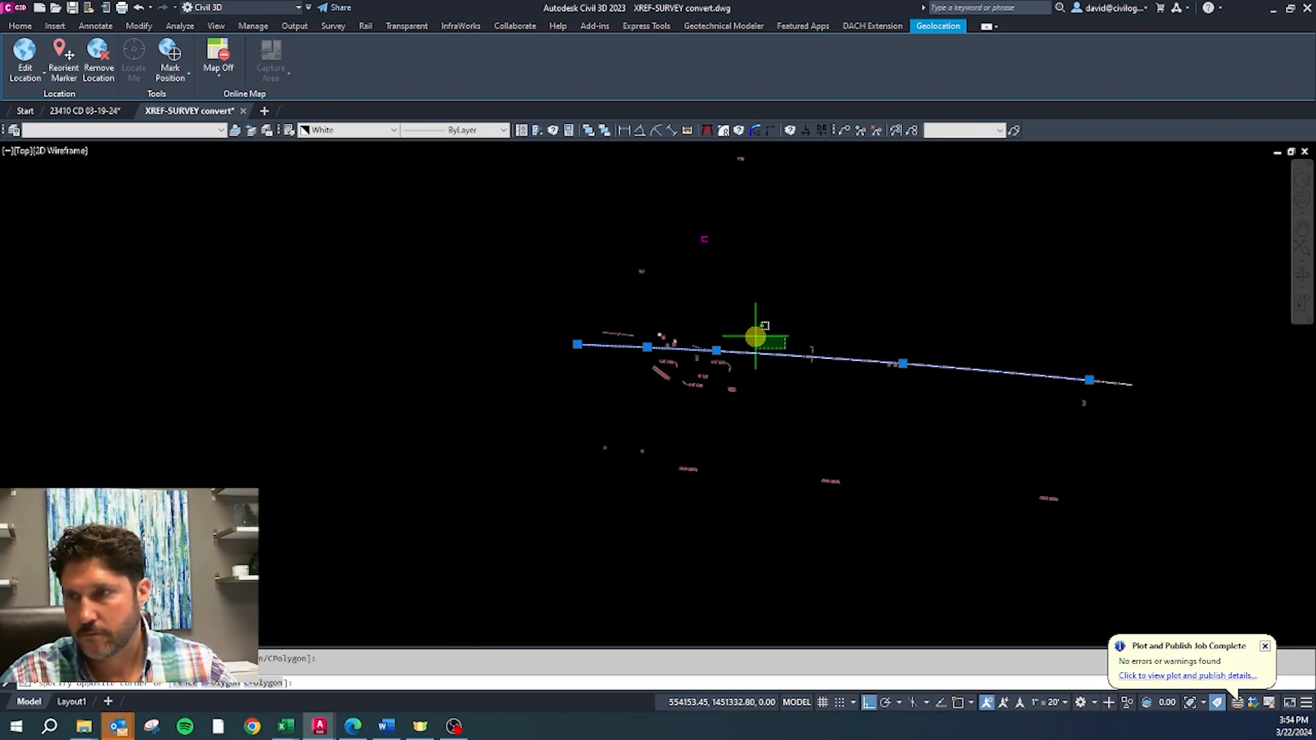
scroll(1109, 369, "up", 5)
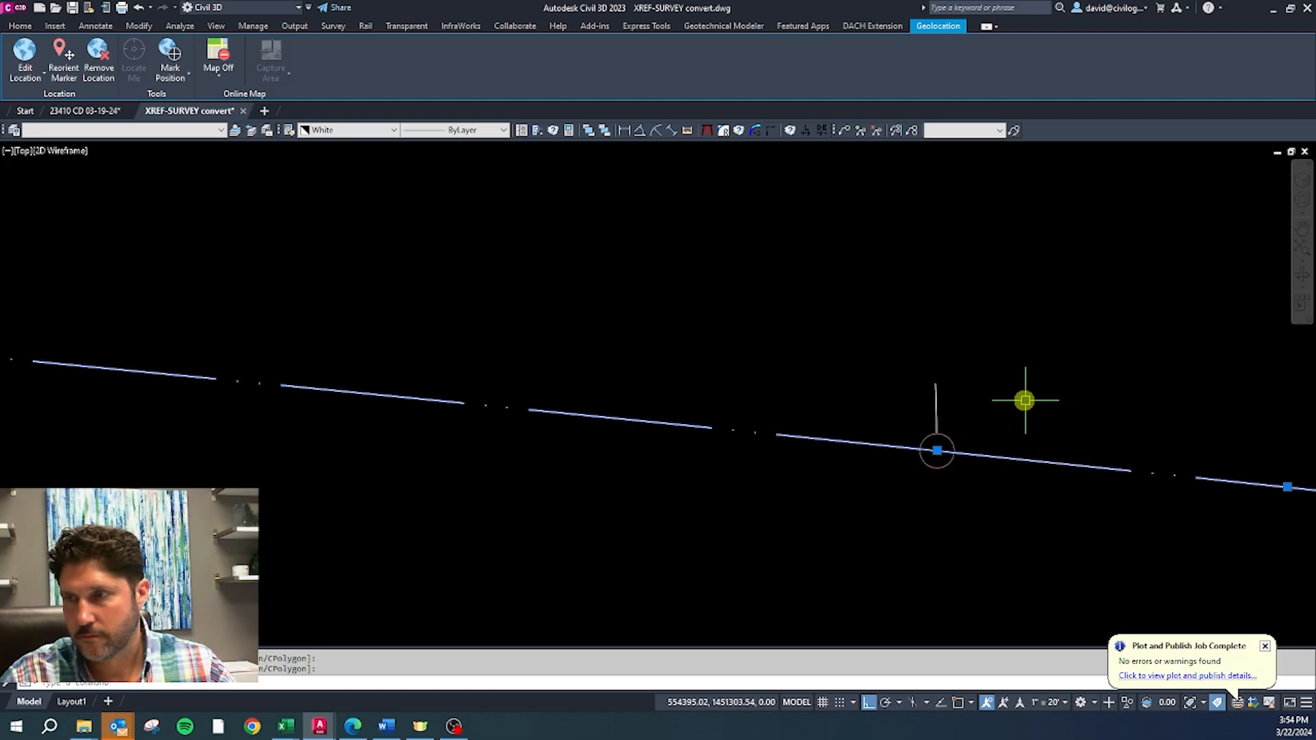
left_click(935, 431)
left_click(112, 130)
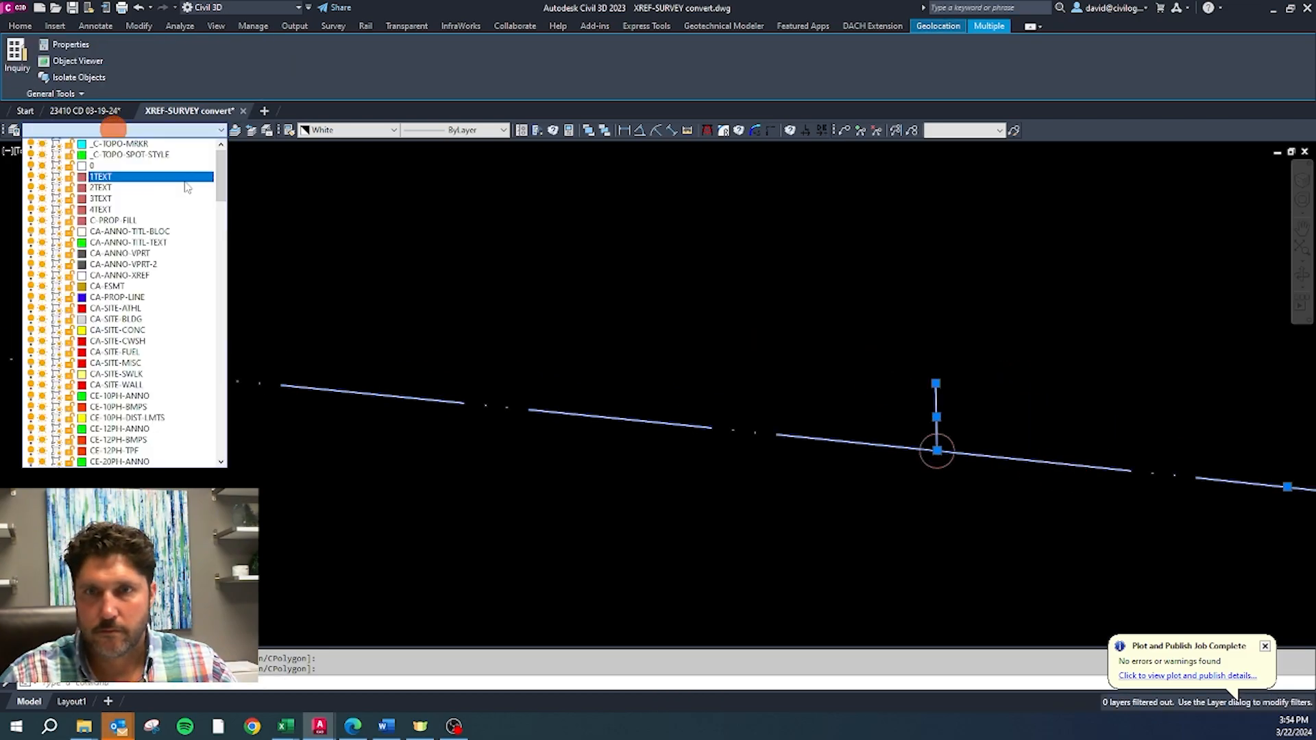
left_click_drag(223, 187, 203, 399)
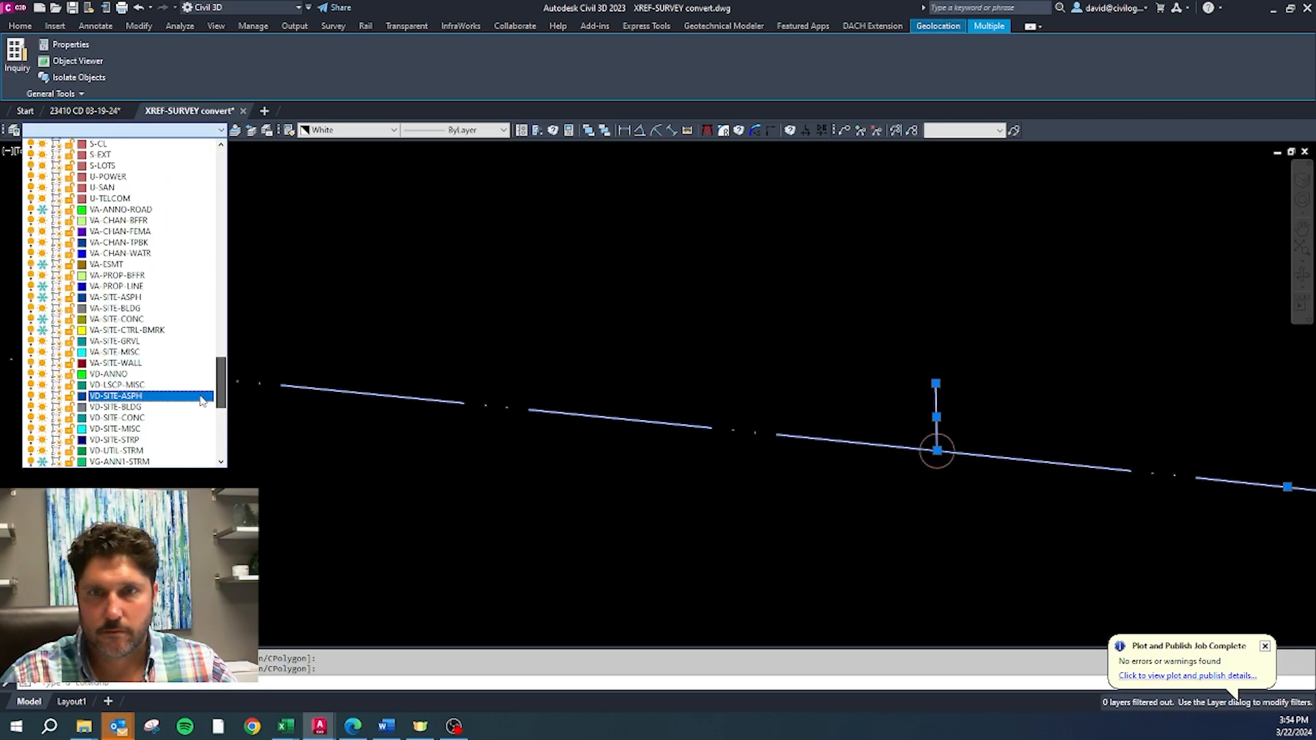
left_click(134, 286)
key("Return")
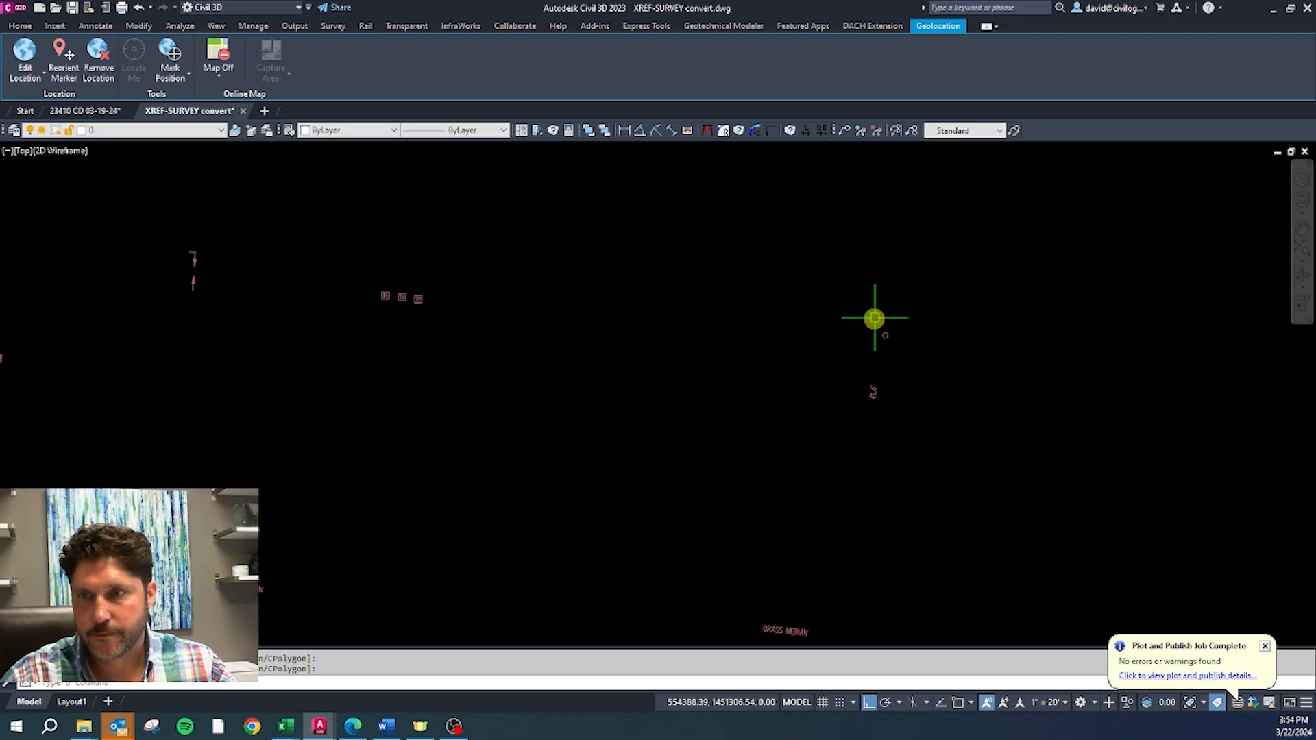
Step: Select all the TV and TP symbols on the U-TELCOM layer and move them to the VU-UTIL-DATA layer
scroll(344, 288, "up", 3)
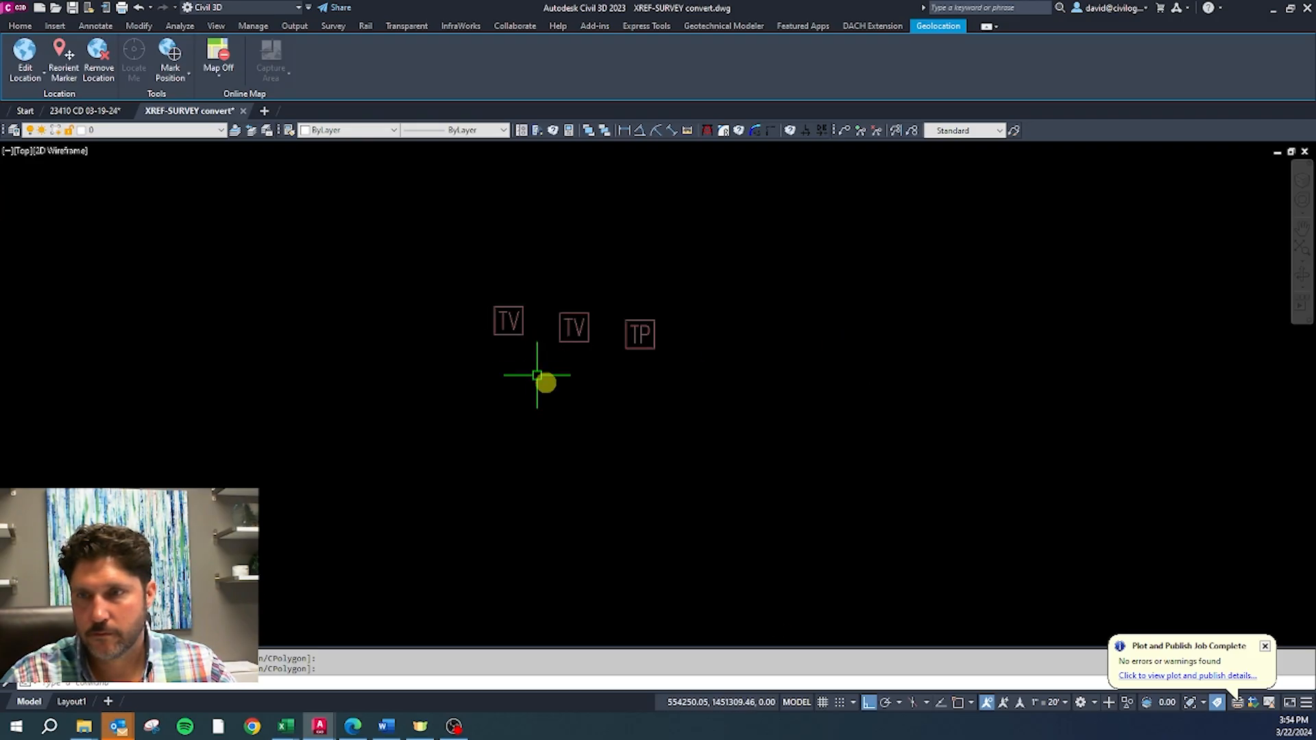
left_click(658, 326)
left_click(676, 373)
left_click(391, 269)
scroll(289, 335, "down", 5)
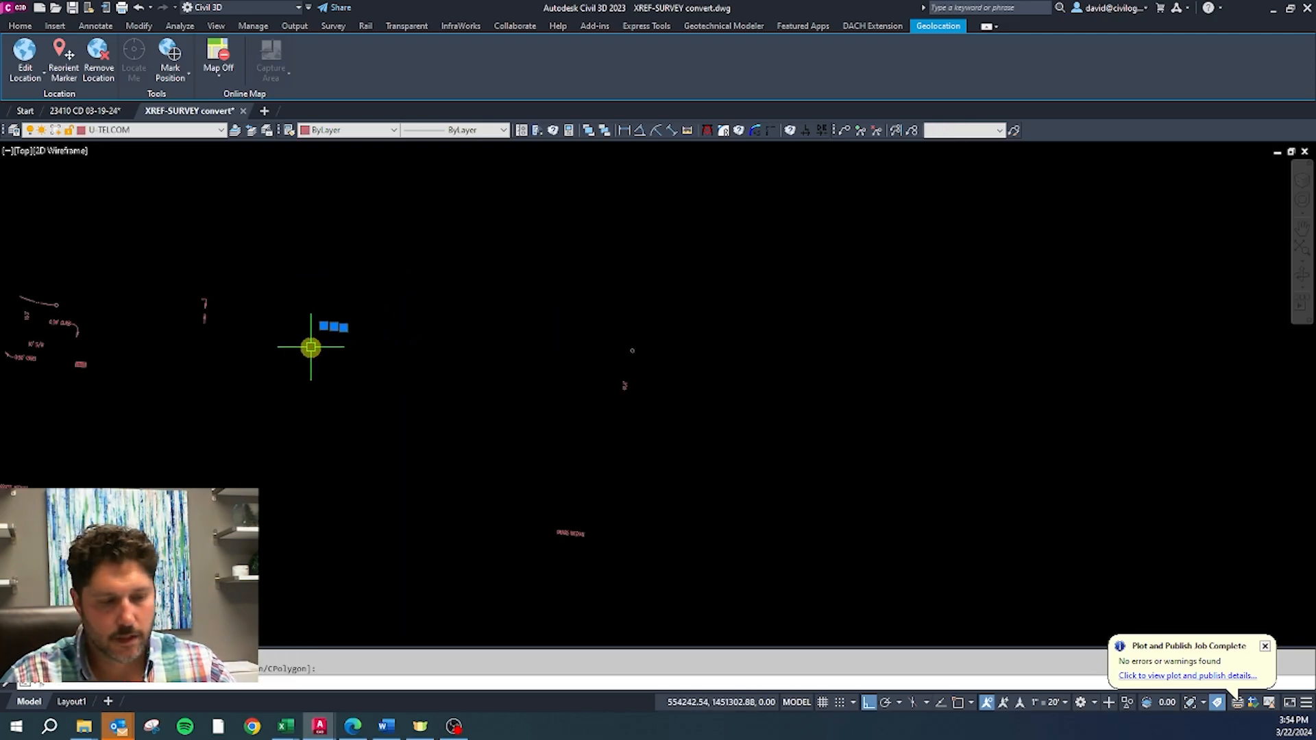
scroll(303, 352, "down", 6)
middle_click_drag(303, 352, 438, 390)
scroll(406, 333, "up", 4)
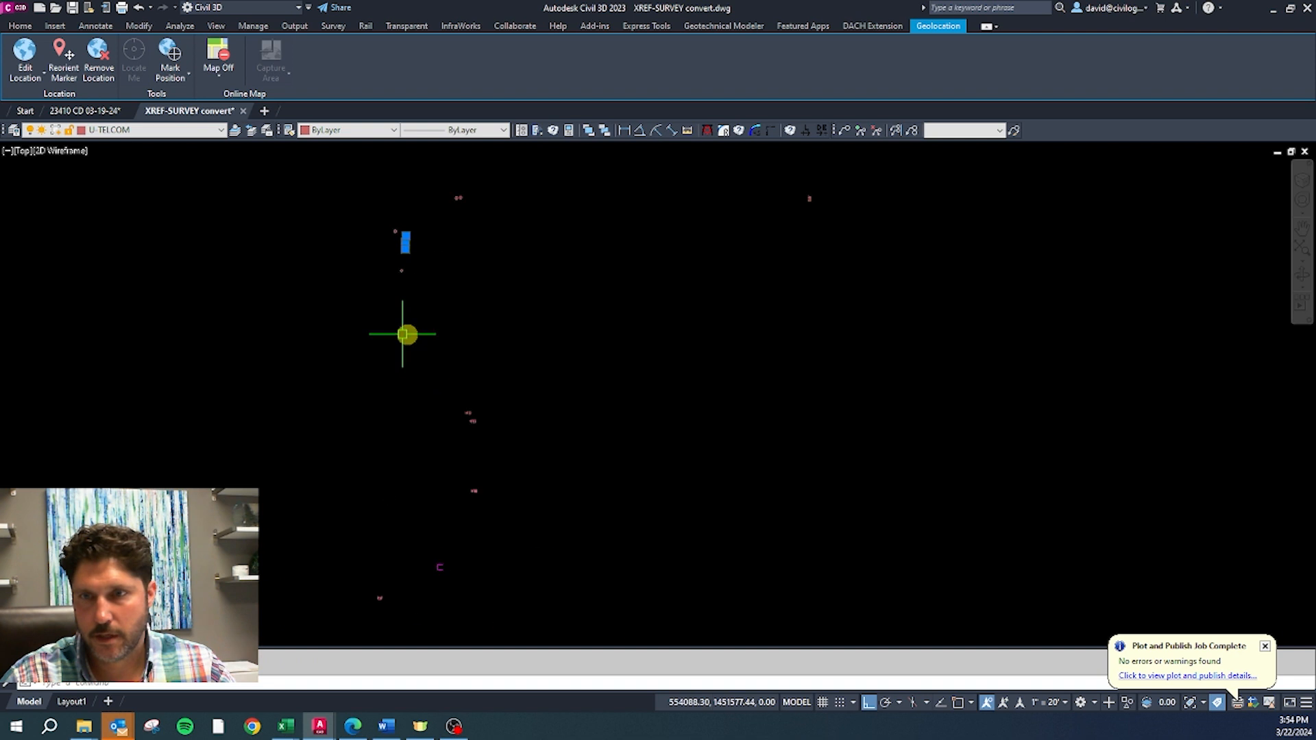
left_click(159, 130)
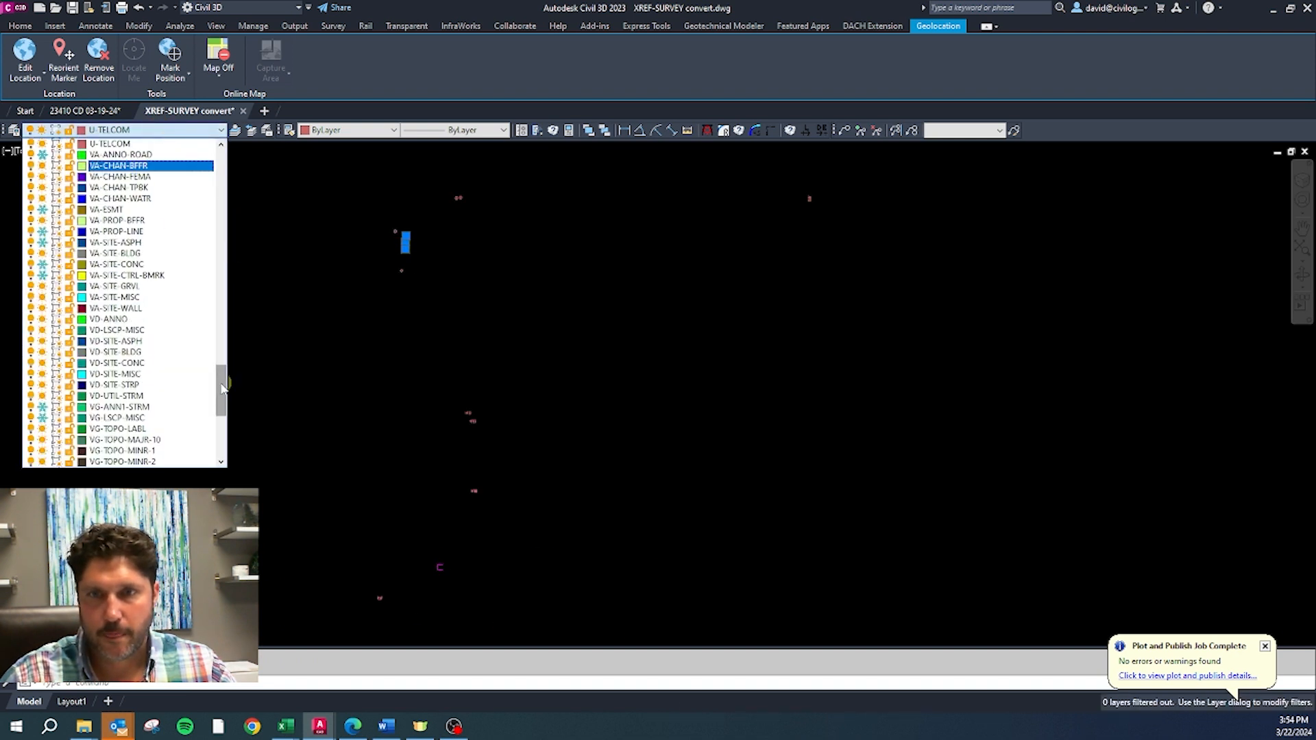
left_click_drag(222, 389, 197, 421)
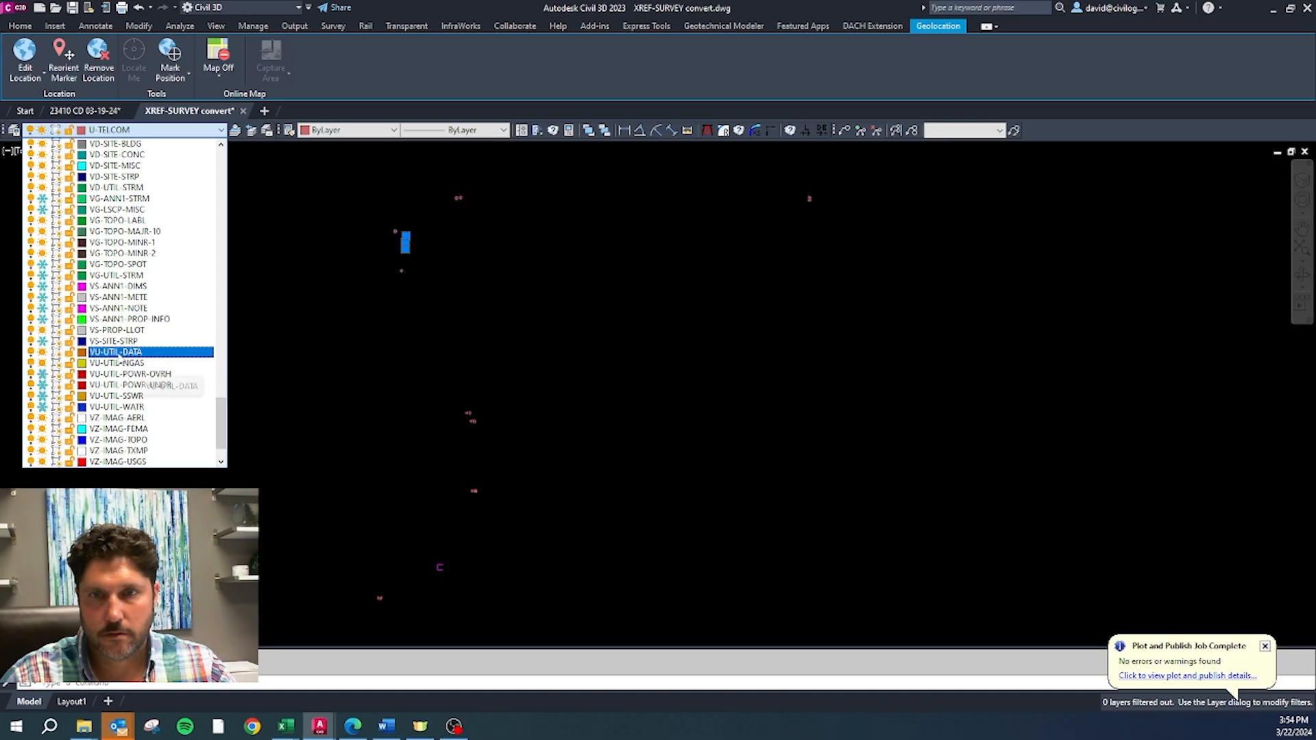
left_click(120, 353)
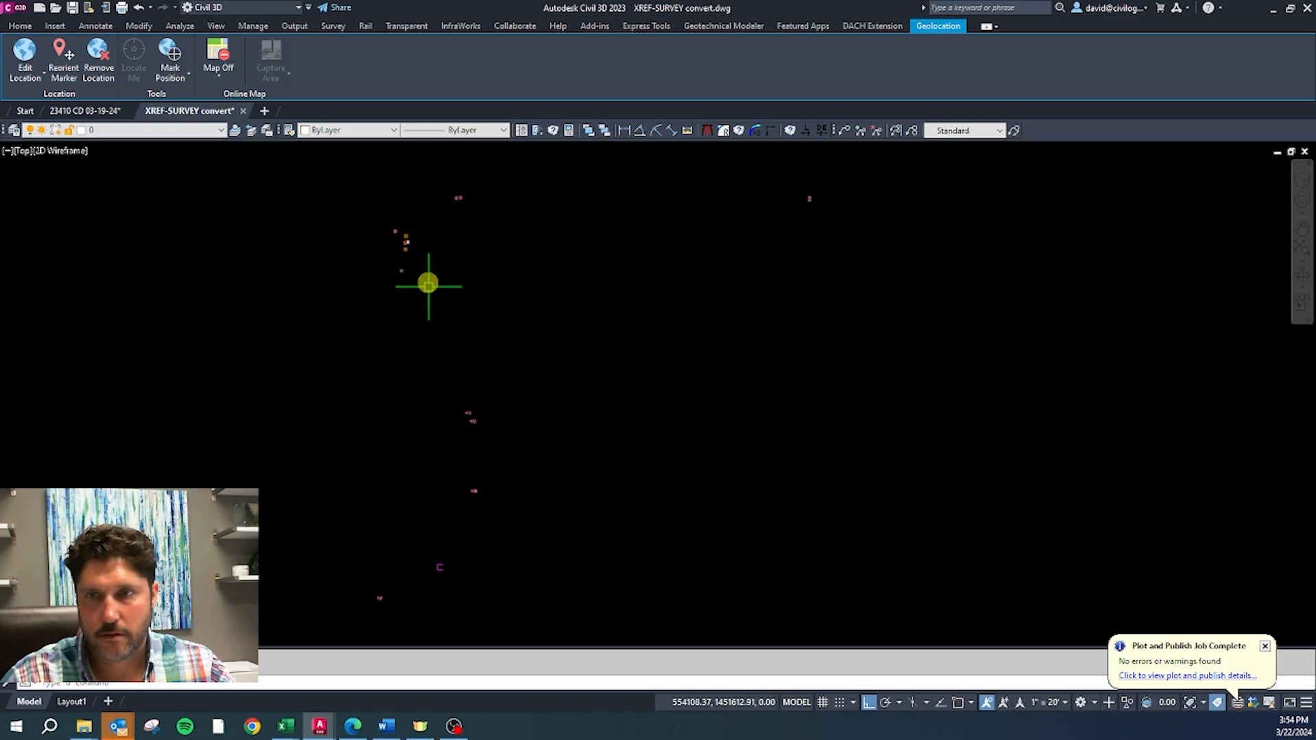
scroll(429, 289, "up", 3)
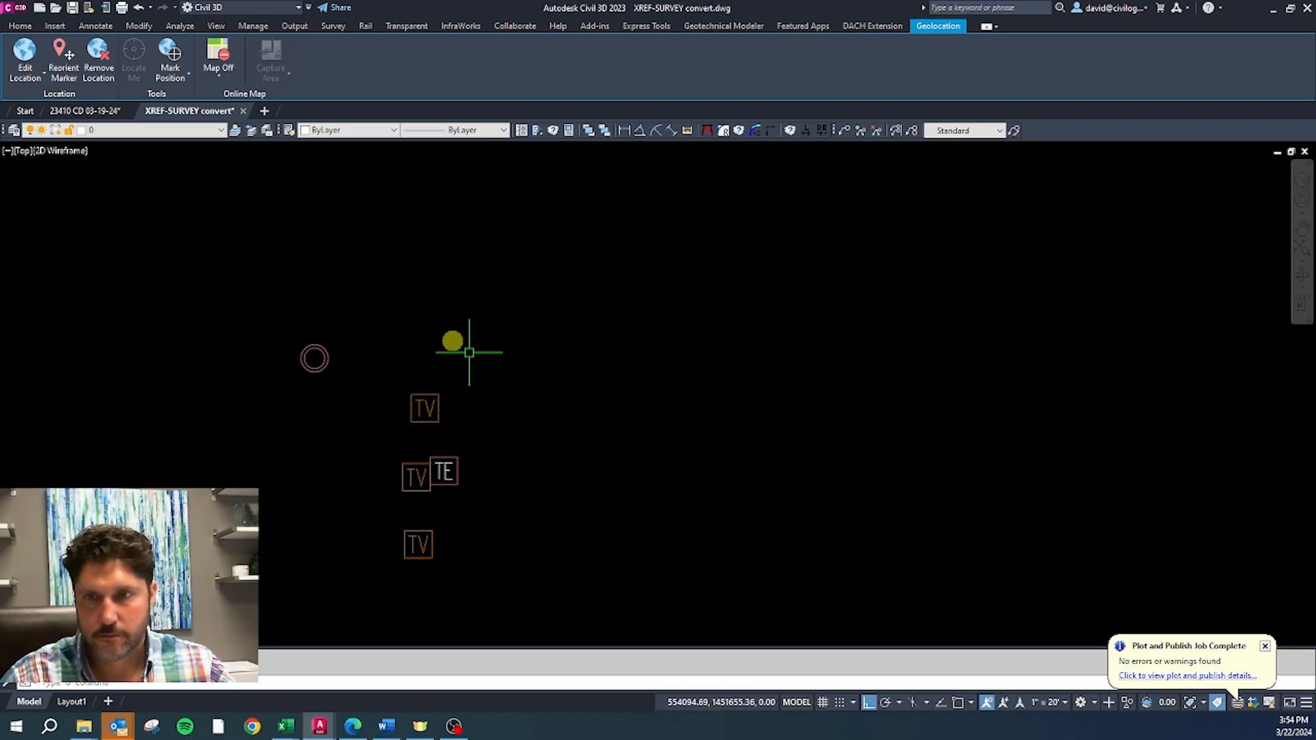
scroll(353, 336, "down", 5)
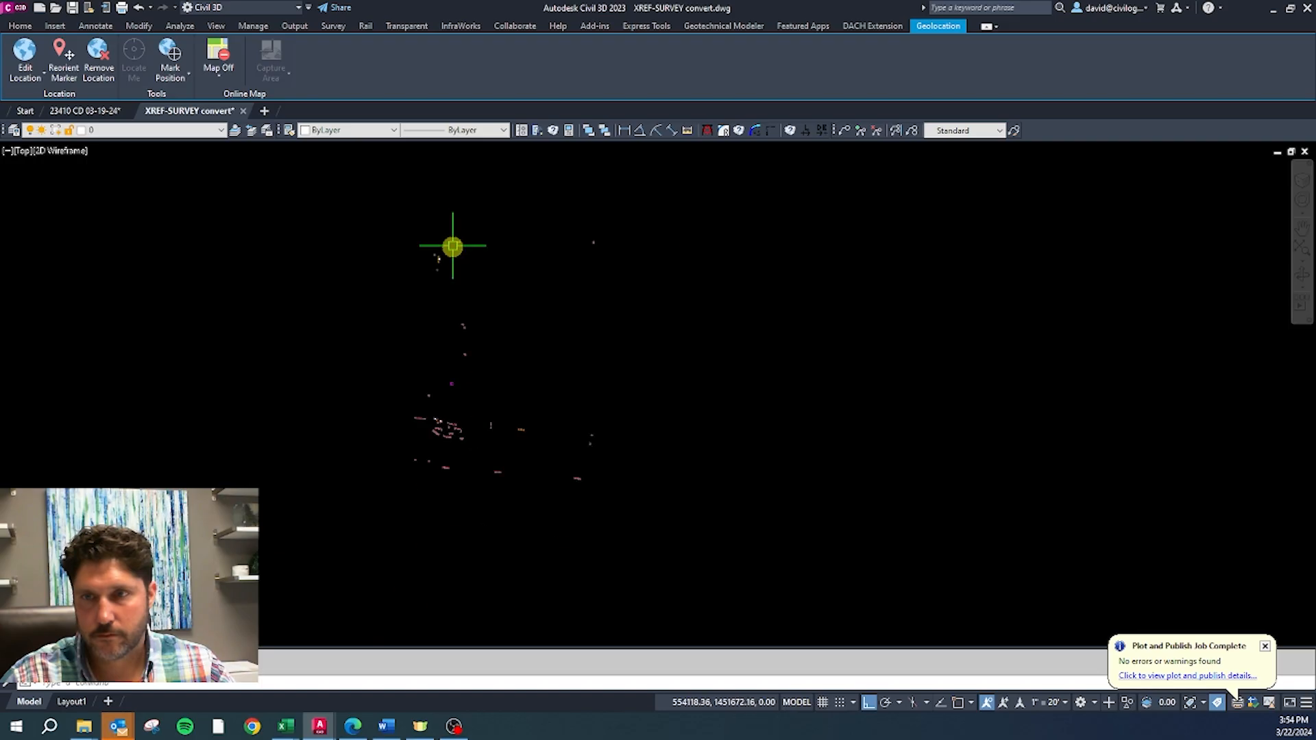
scroll(558, 391, "up", 5)
scroll(429, 327, "down", 3)
scroll(570, 423, "up", 3)
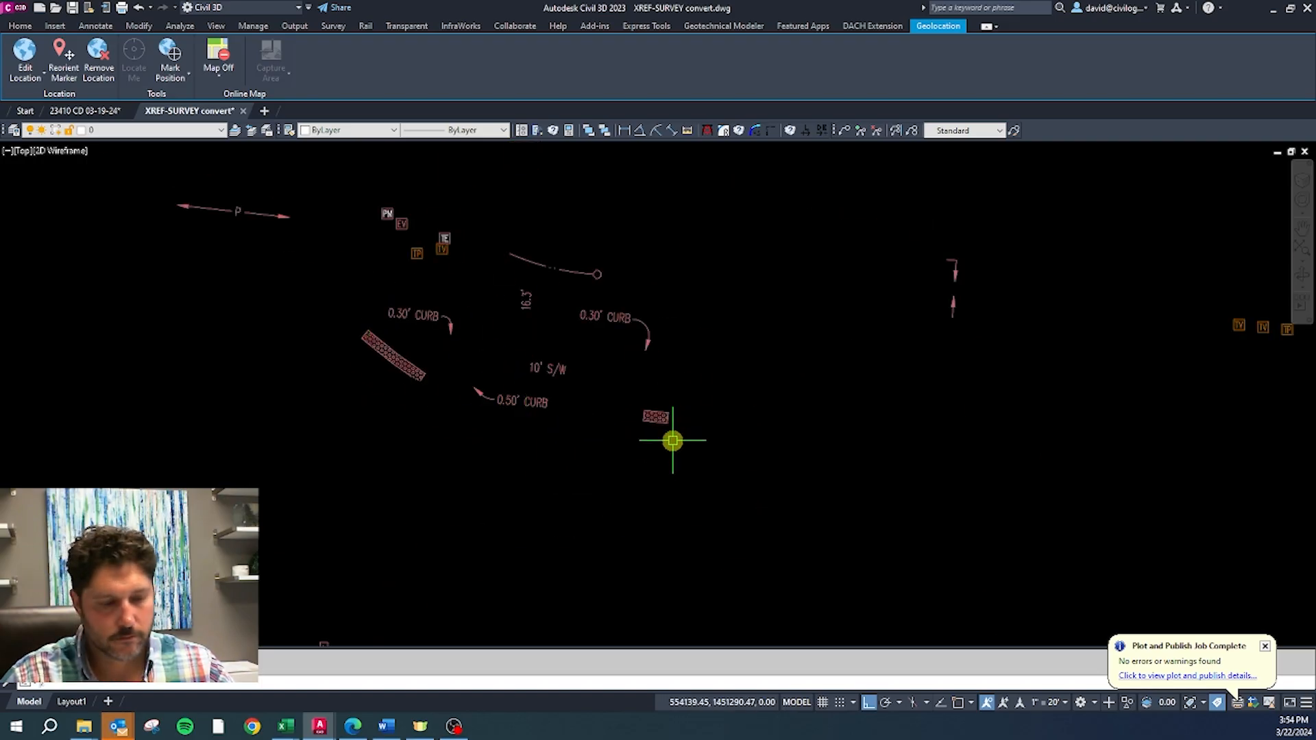
Step: Show all layers again, then isolate the layer of the ADA pad hatch at the sidewalk's east end
key("Escape")
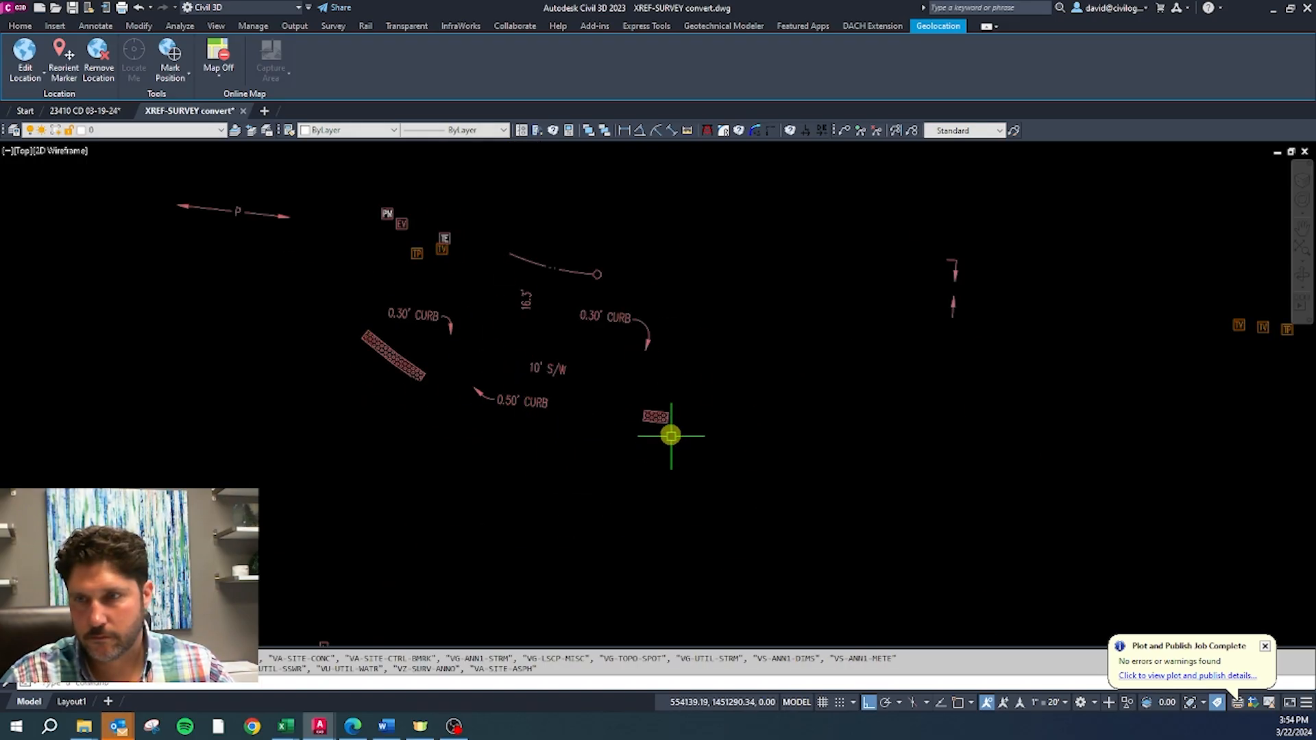
right_click(673, 394)
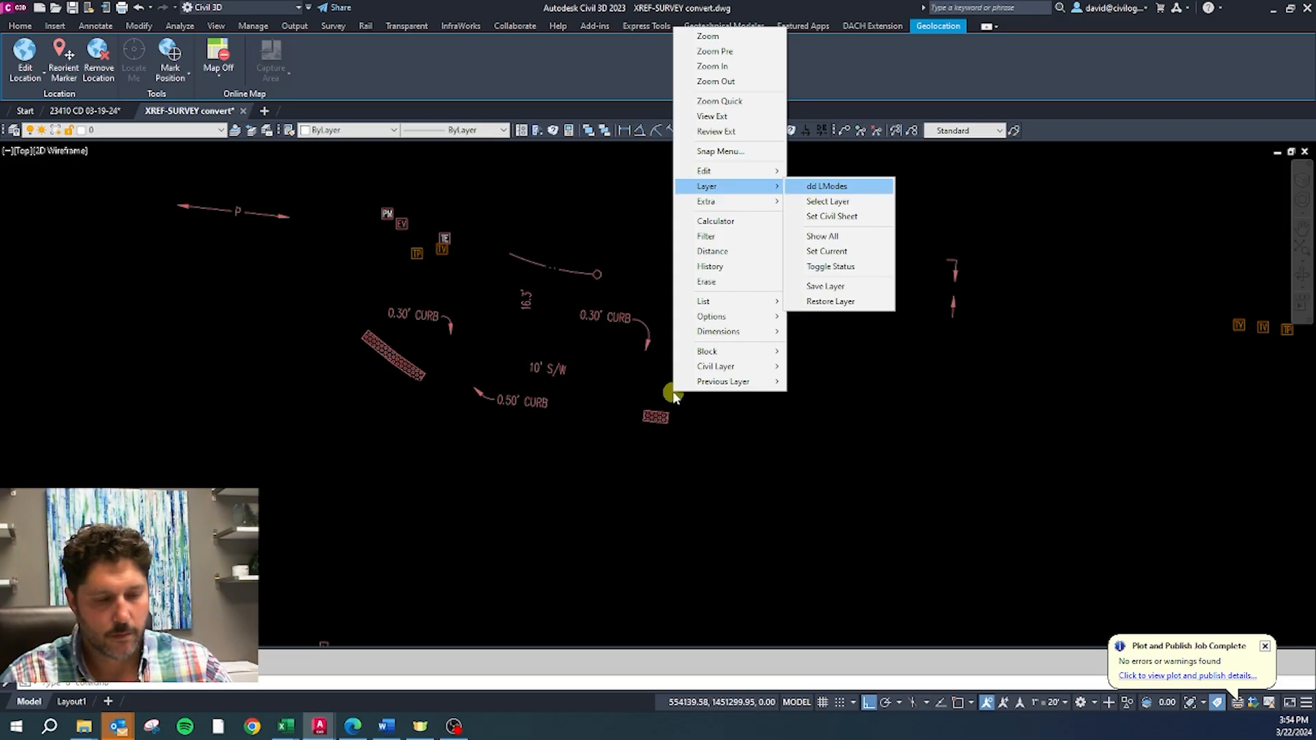
left_click(830, 182)
scroll(670, 401, "up", 2)
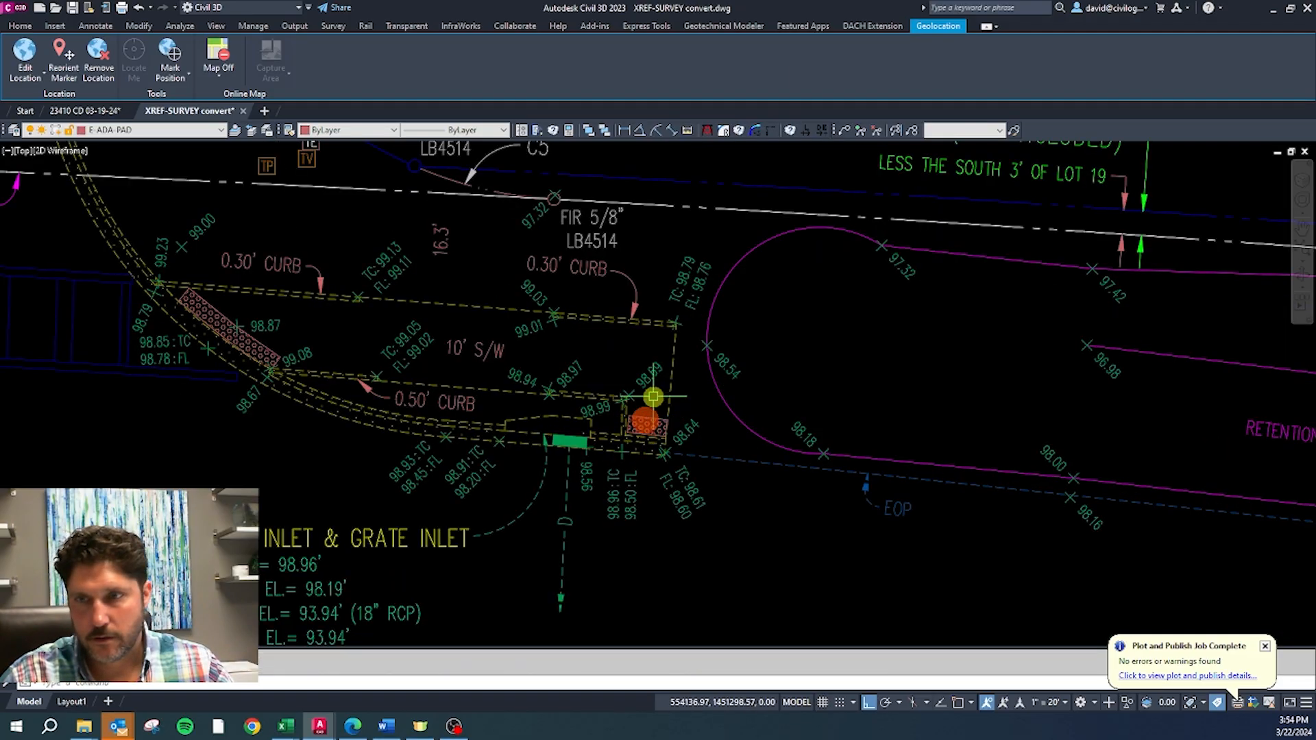
key("Return")
left_click(644, 422)
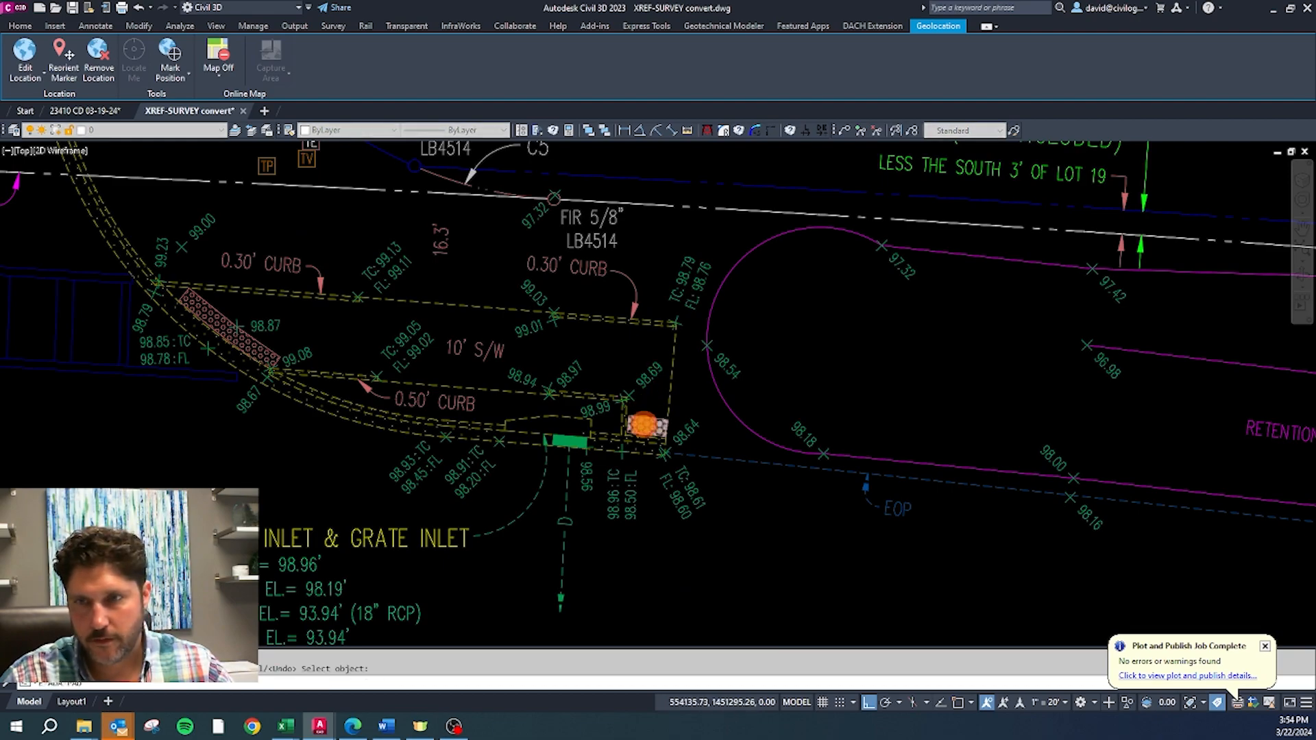
key("Return")
Step: Select both ADA pad hatches with their outlines on the E-ADA-PAD layer and move them to the VA-SITE-CONC layer
left_click(644, 464)
left_click(594, 383)
scroll(603, 411, "down", 2)
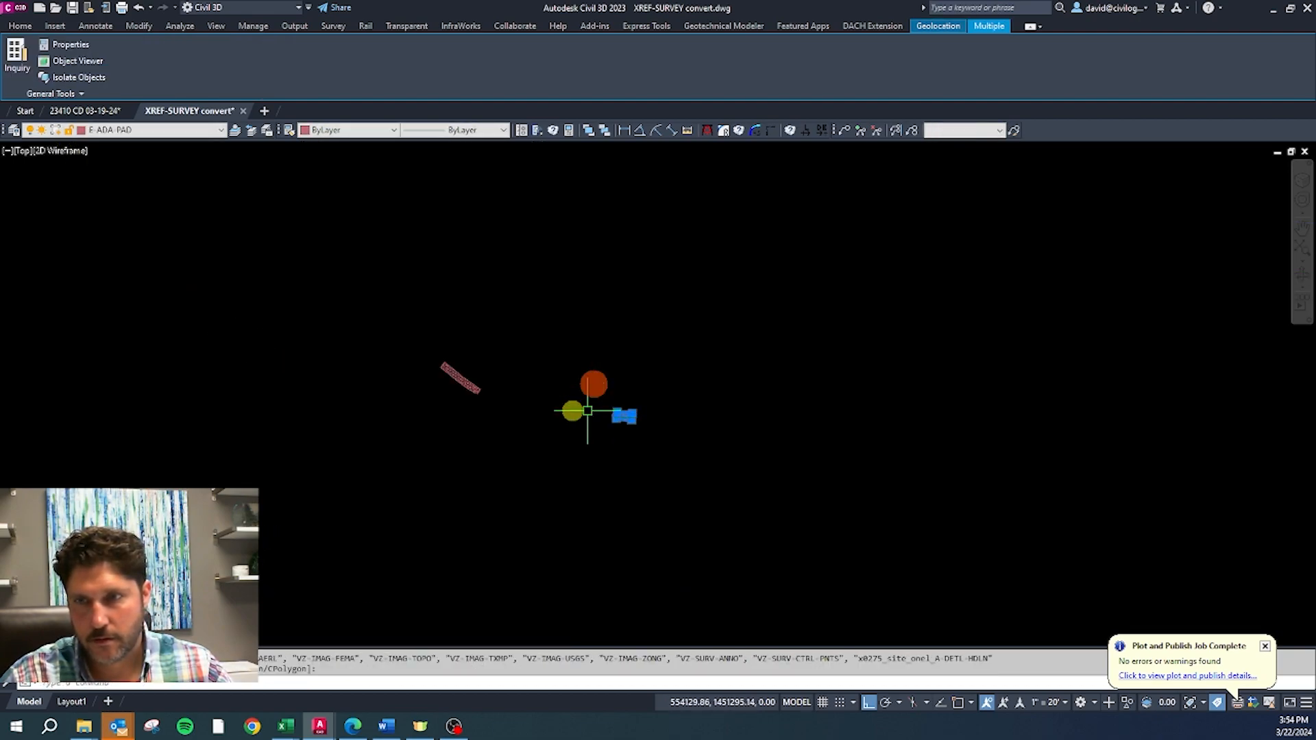
left_click(525, 430)
left_click(409, 343)
scroll(505, 473, "down", 2)
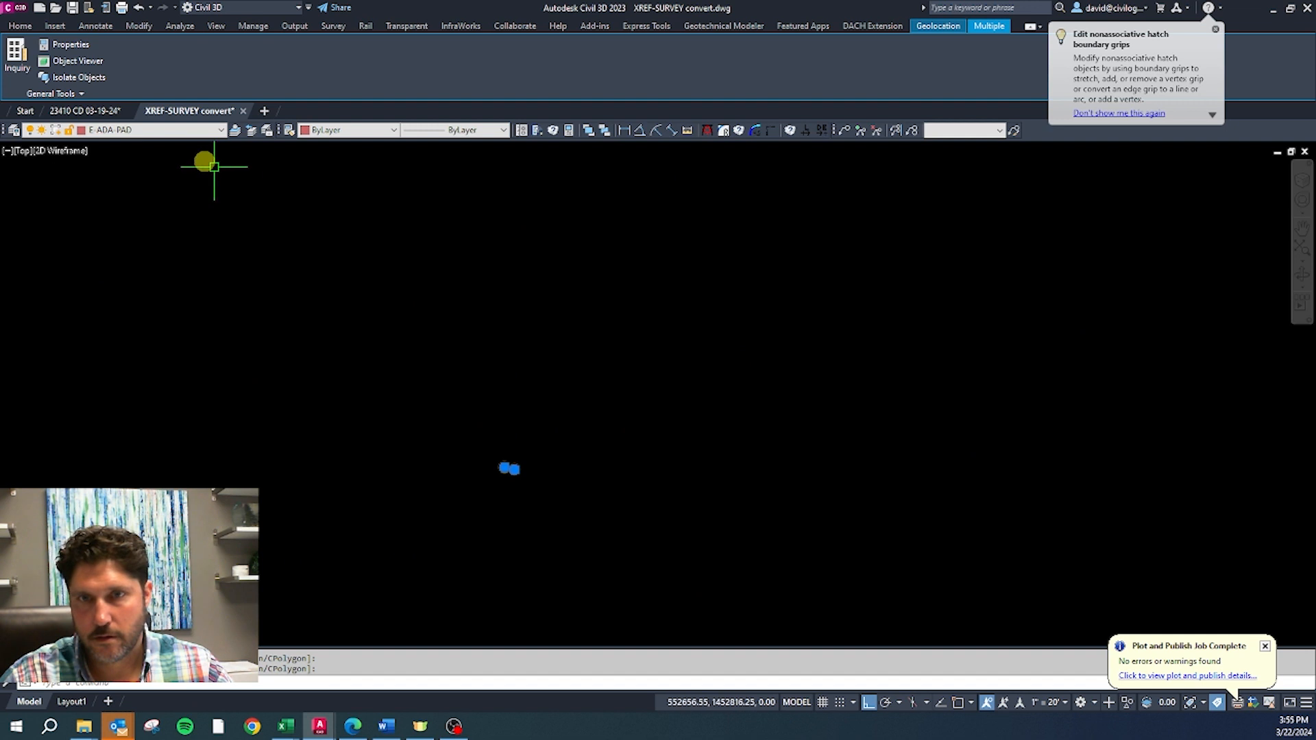
left_click(170, 132)
left_click_drag(227, 364, 228, 429)
scroll(161, 277, "up", 10)
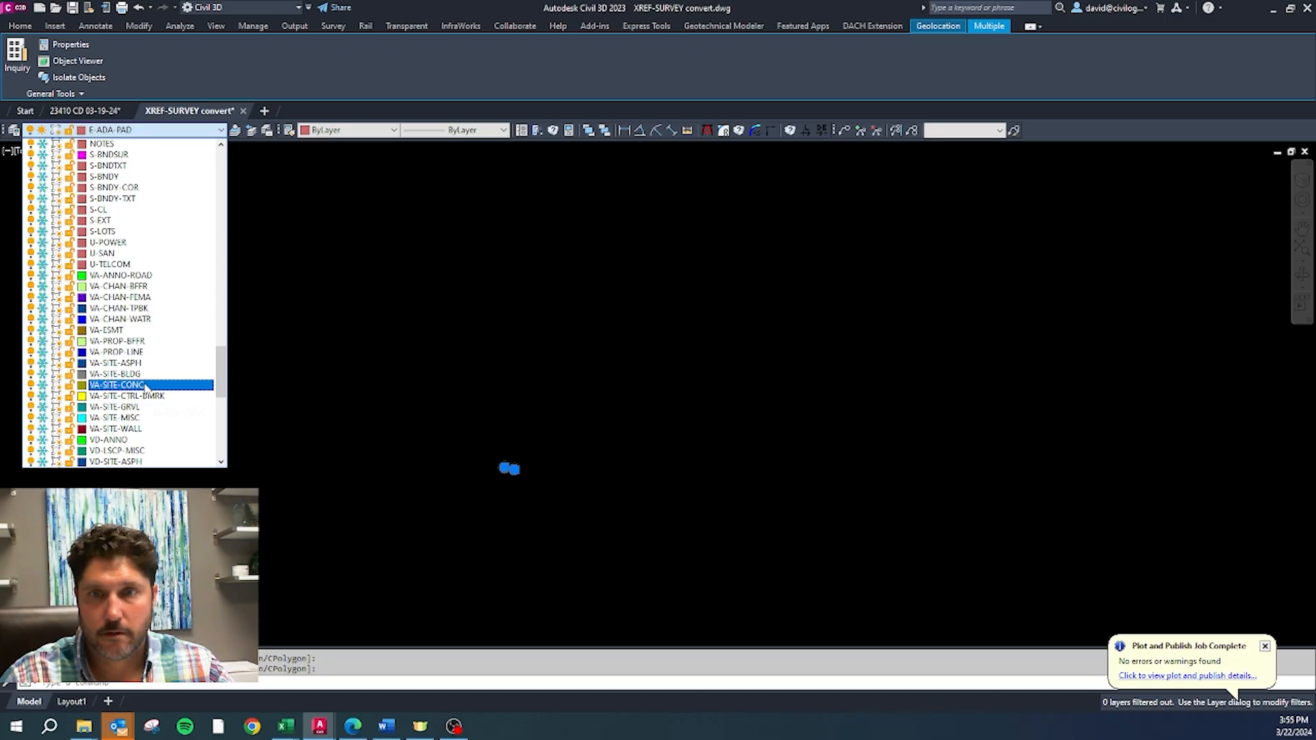
left_click(146, 385)
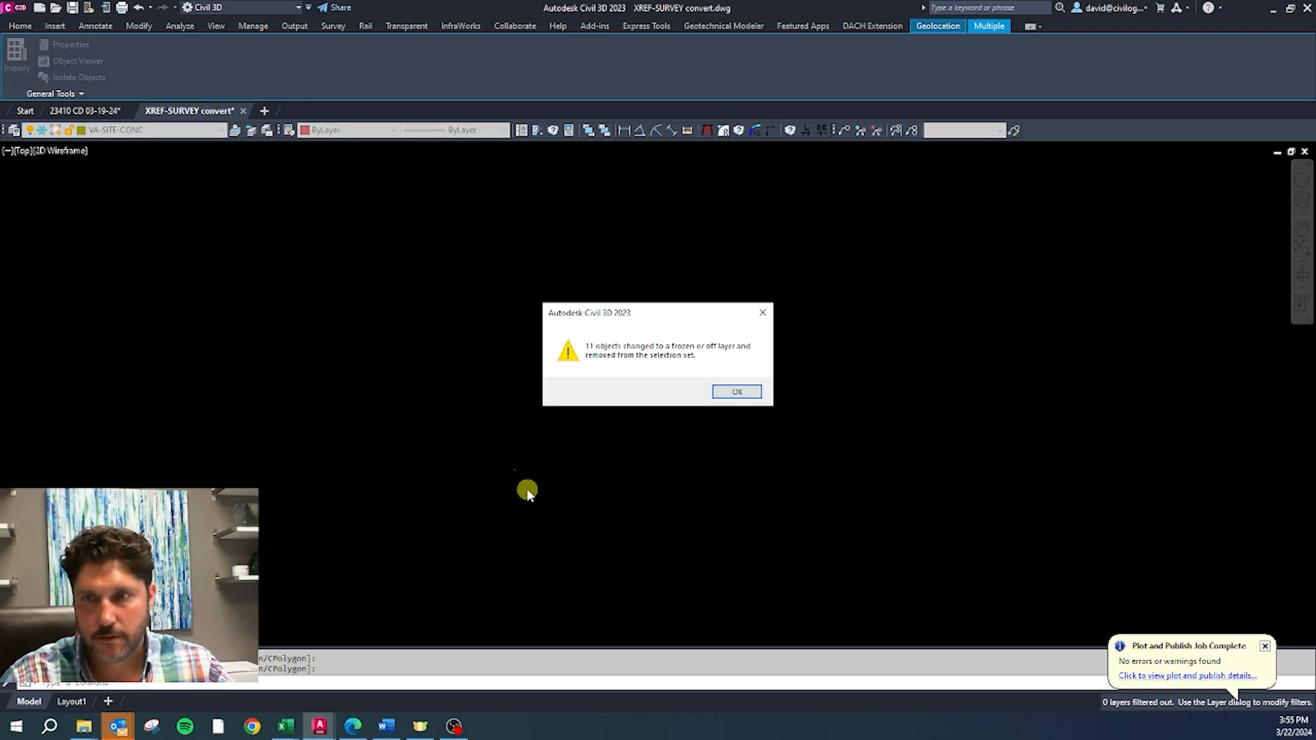
key("Escape")
Step: Show all layers and match the leftover line beside the east ADA pad to the concrete objects on VA-SITE-CONC
scroll(448, 362, "up", 7)
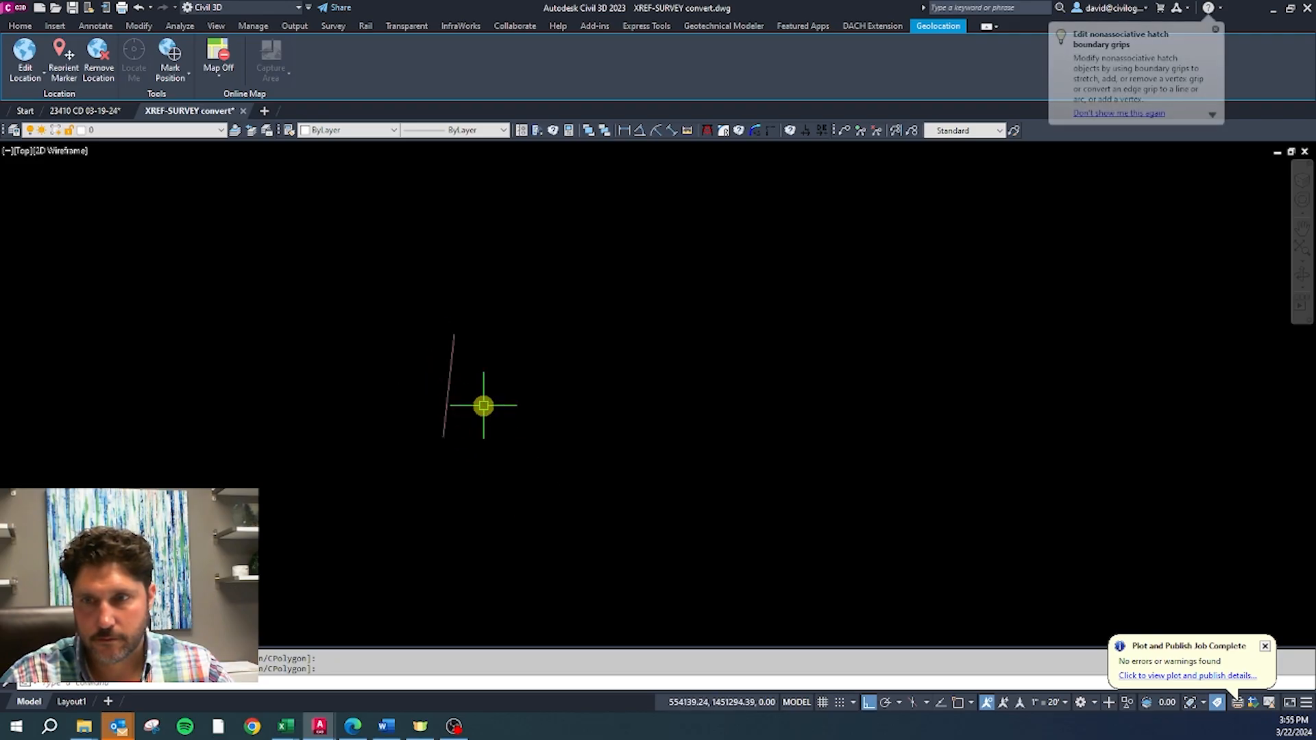
type("layon")
key("Return")
left_click(448, 403)
scroll(467, 391, "down", 5)
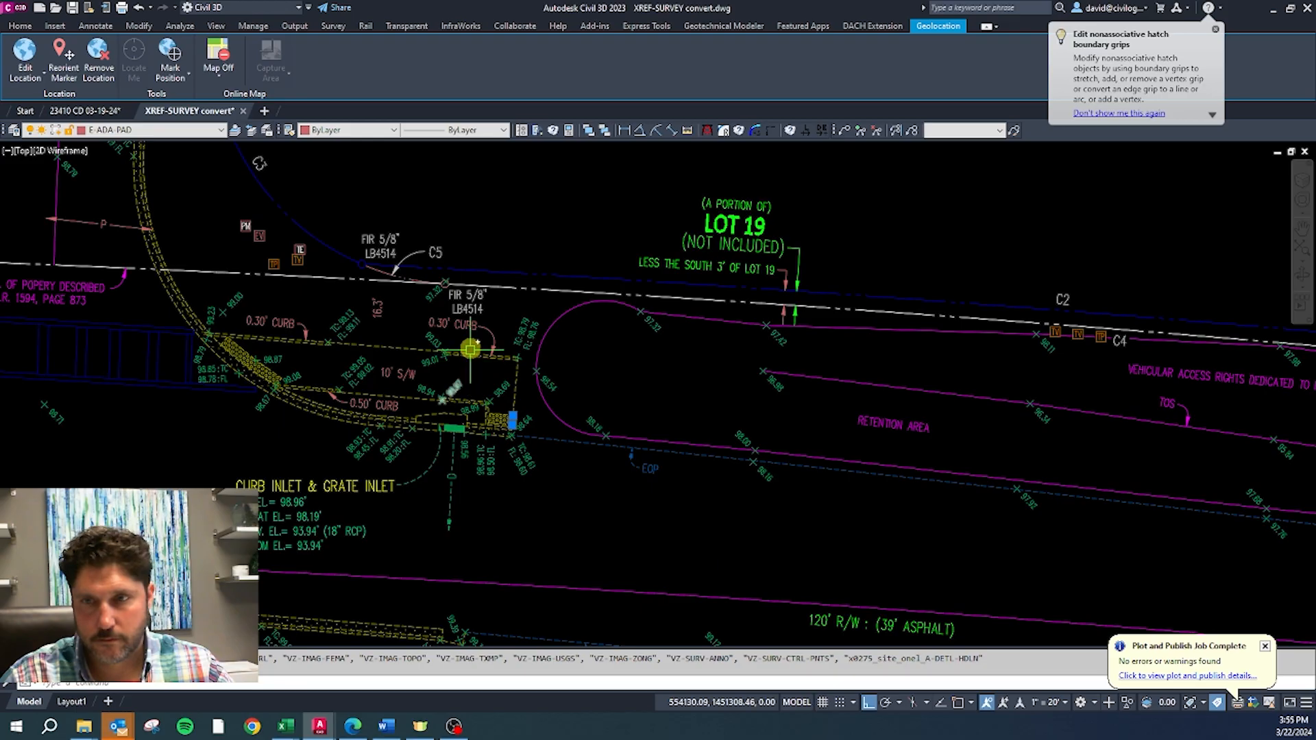
scroll(470, 350, "up", 3)
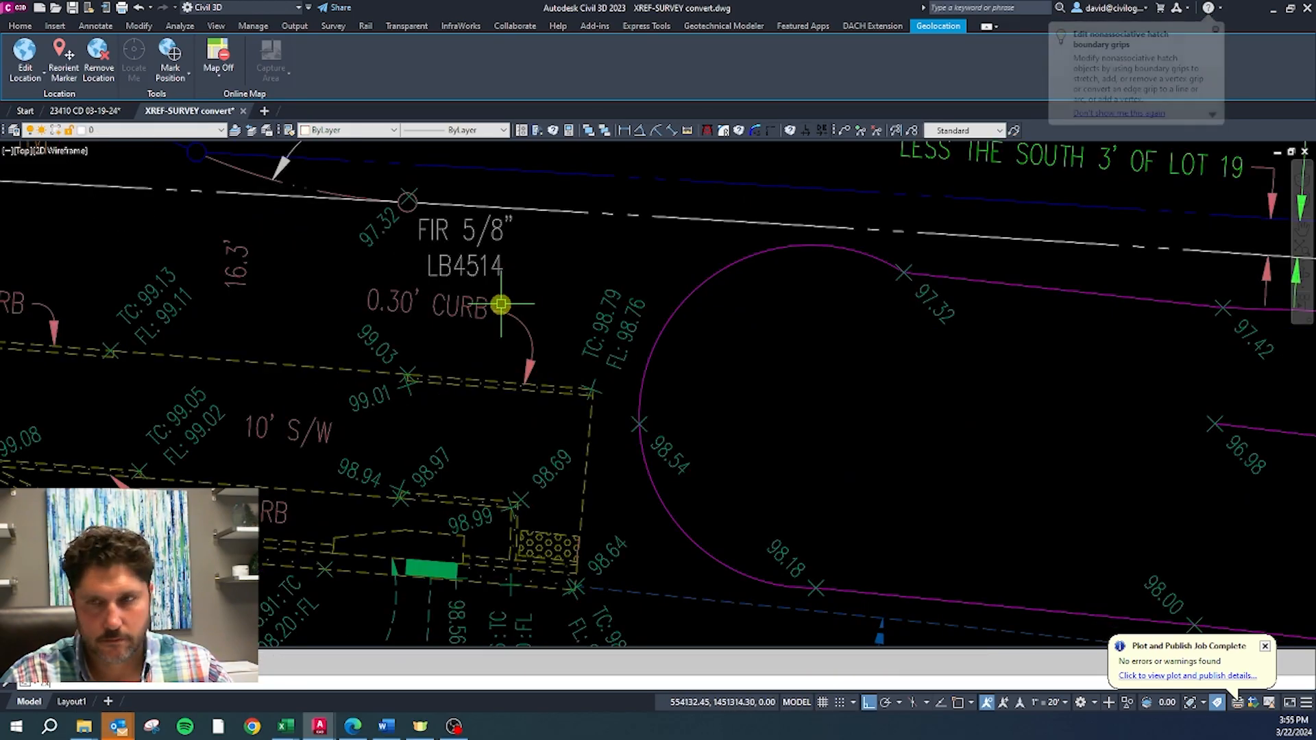
Step: Isolate the E-CURB-TXT layer and move the three curb width labels with their leaders to the VA-SITE-CONC layer
key("space")
left_click(480, 309)
scroll(507, 342, "down", 4)
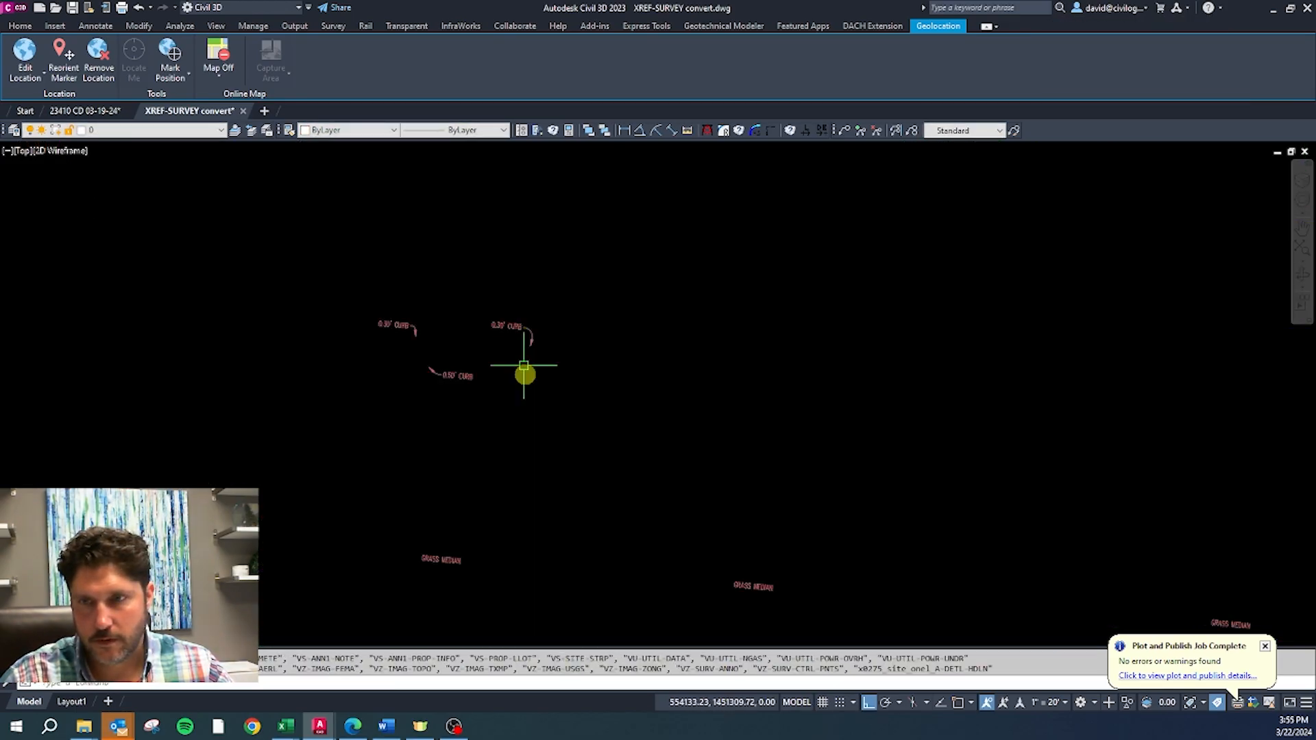
left_click(555, 425)
left_click(279, 261)
scroll(459, 446, "down", 5)
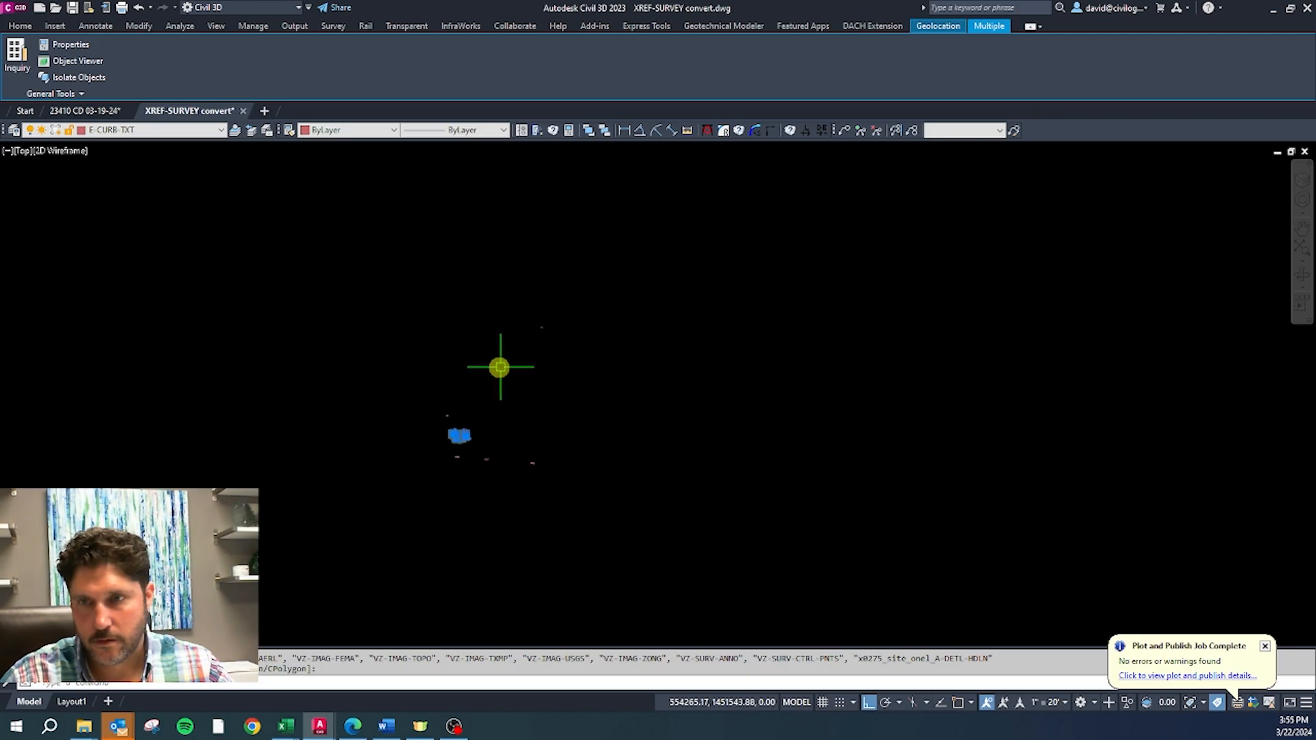
scroll(421, 448, "up", 6)
scroll(365, 394, "down", 5)
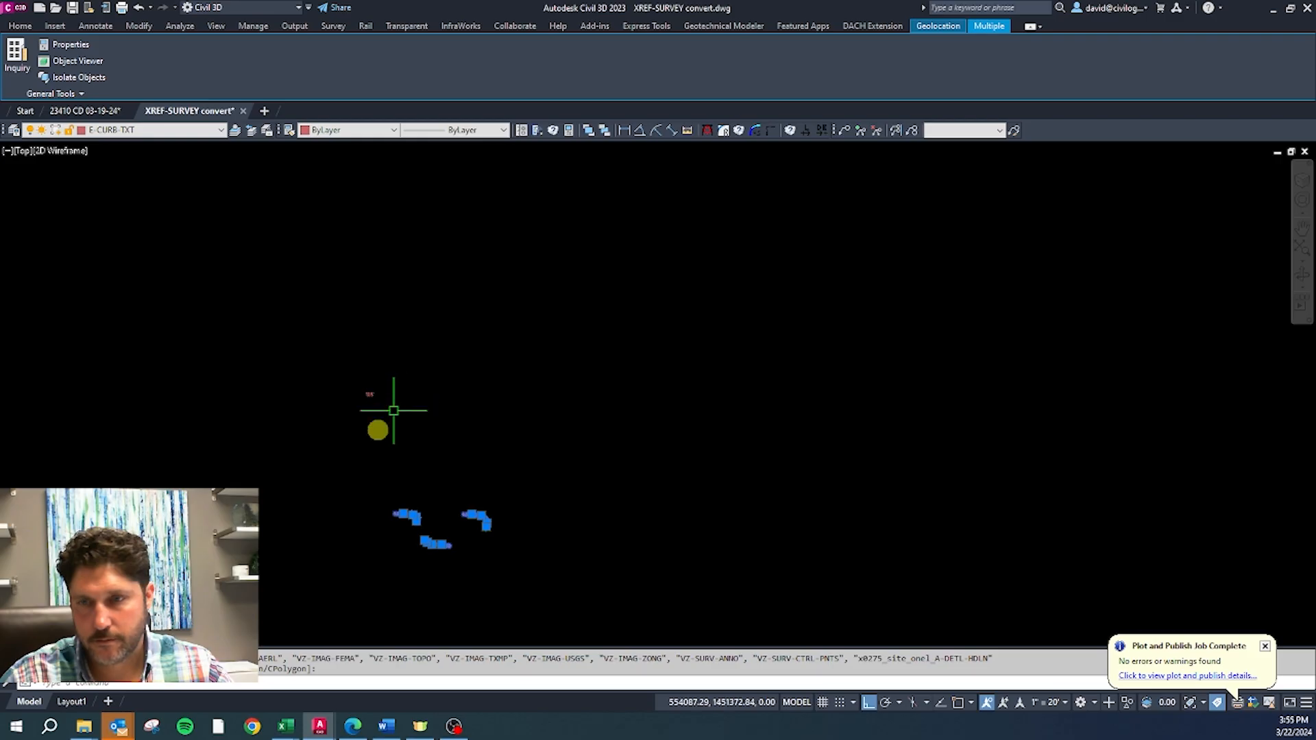
left_click(173, 129)
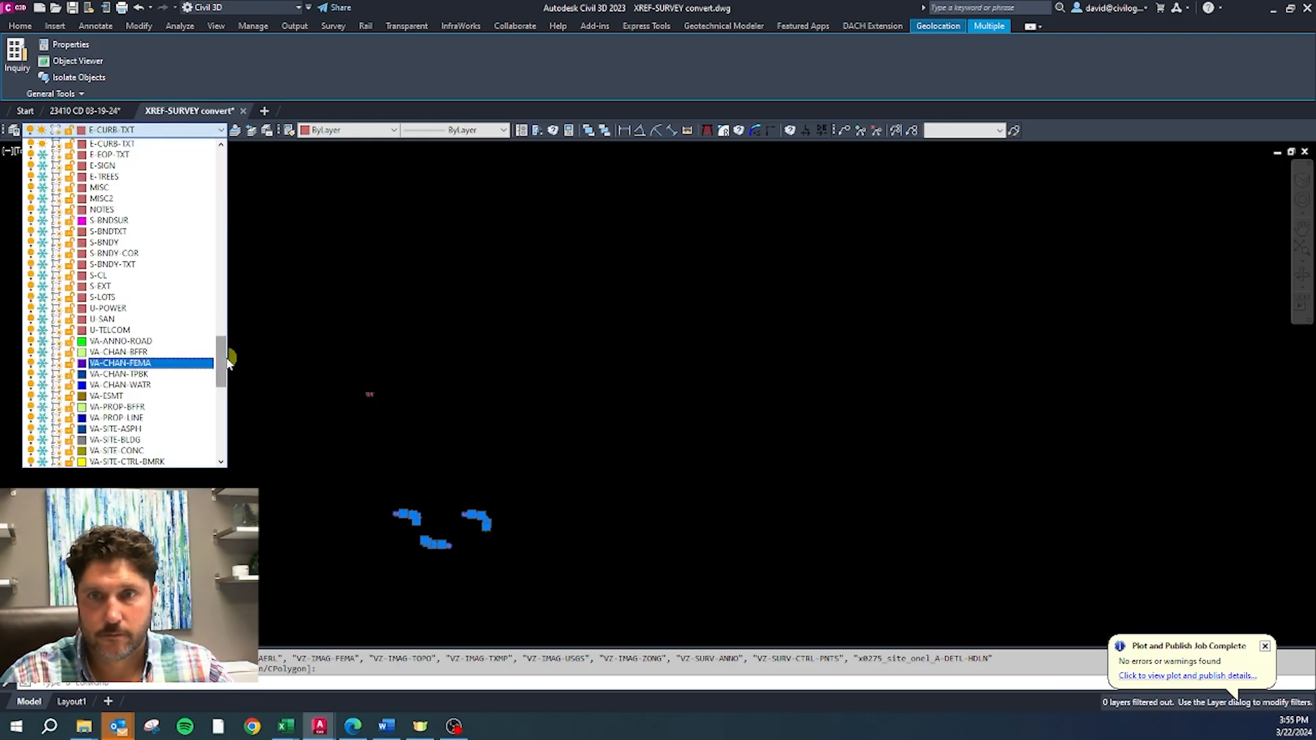
left_click_drag(226, 359, 226, 390)
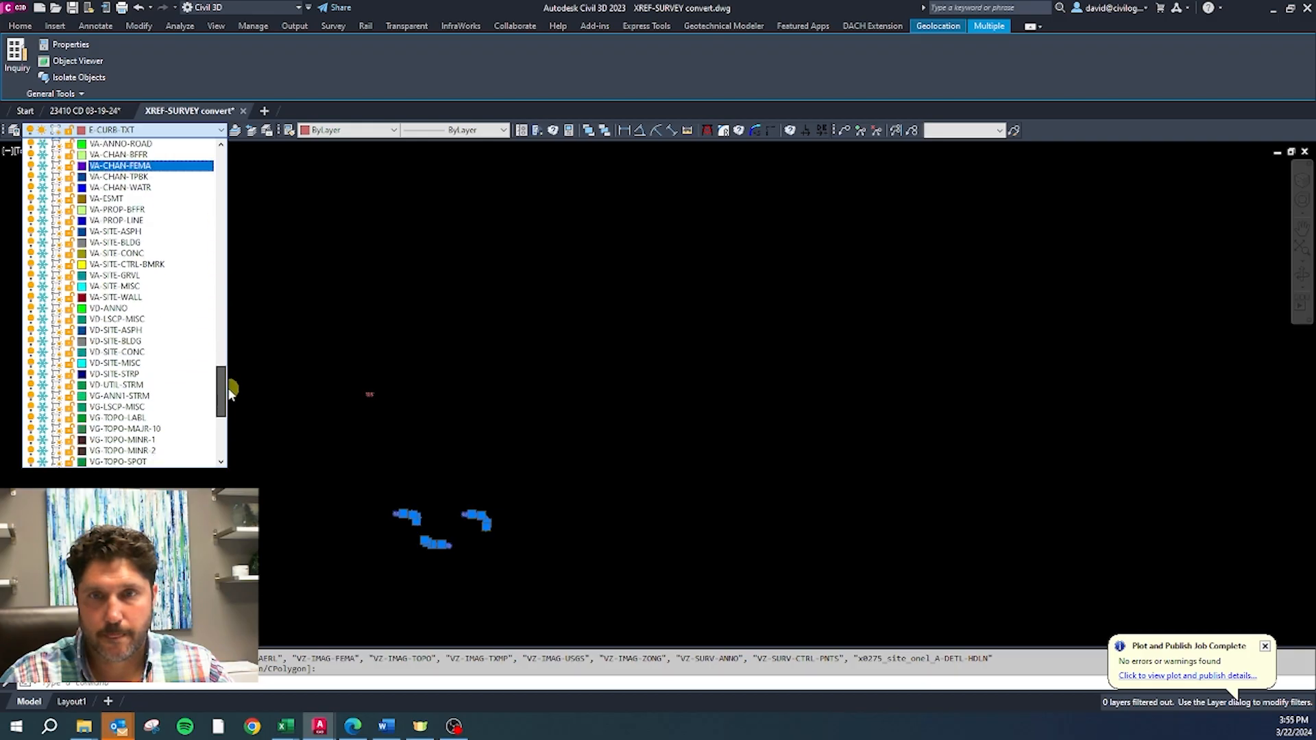
left_click(169, 253)
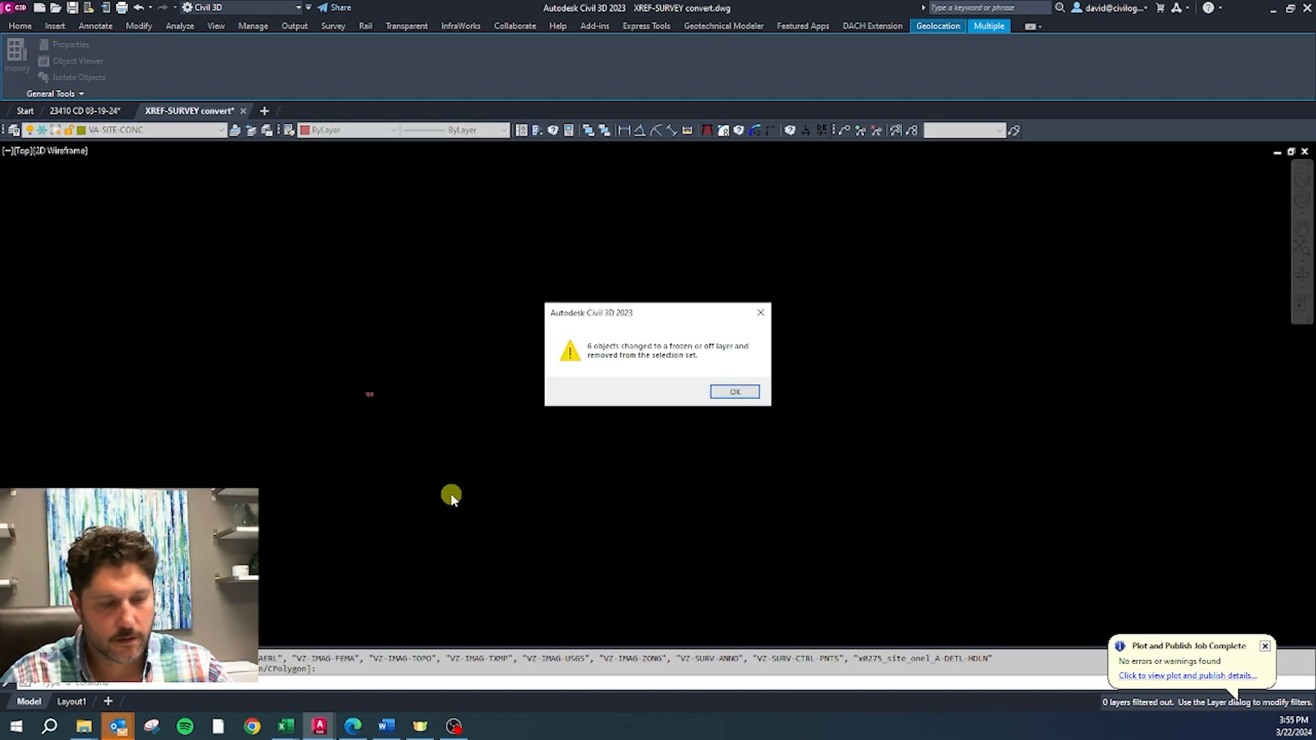
key("Return")
key("Escape")
Step: Turn all layers back on and match a leftover curb text label to the converted concrete objects
right_click(425, 464)
key("l")
key("Return")
scroll(421, 470, "up", 3)
scroll(526, 591, "down", 2)
scroll(573, 420, "up", 10)
left_click(618, 386)
key("Return")
left_click(554, 314)
scroll(547, 338, "down", 6)
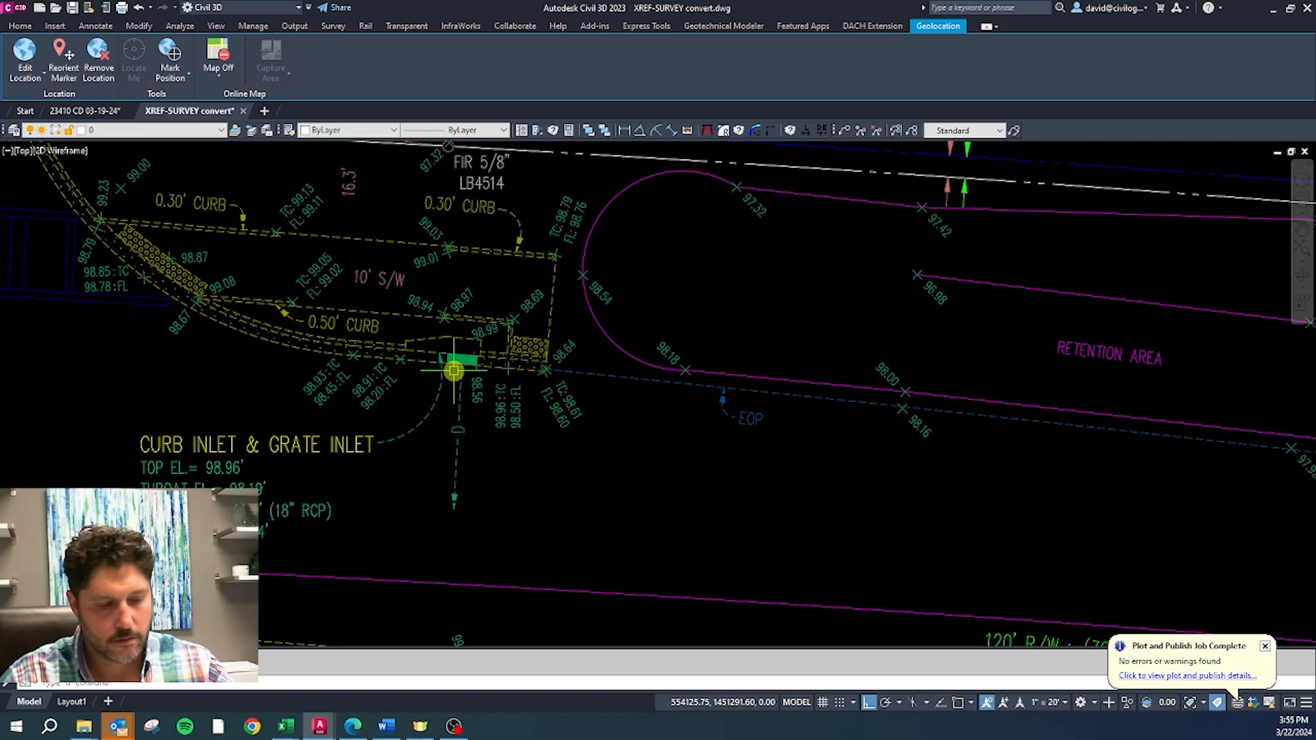
Step: Isolate the 16.3' dimension text, move it from E-CONC-TXT to the VZ-SURV-ANNO layer, and show all layers again
left_click(353, 194)
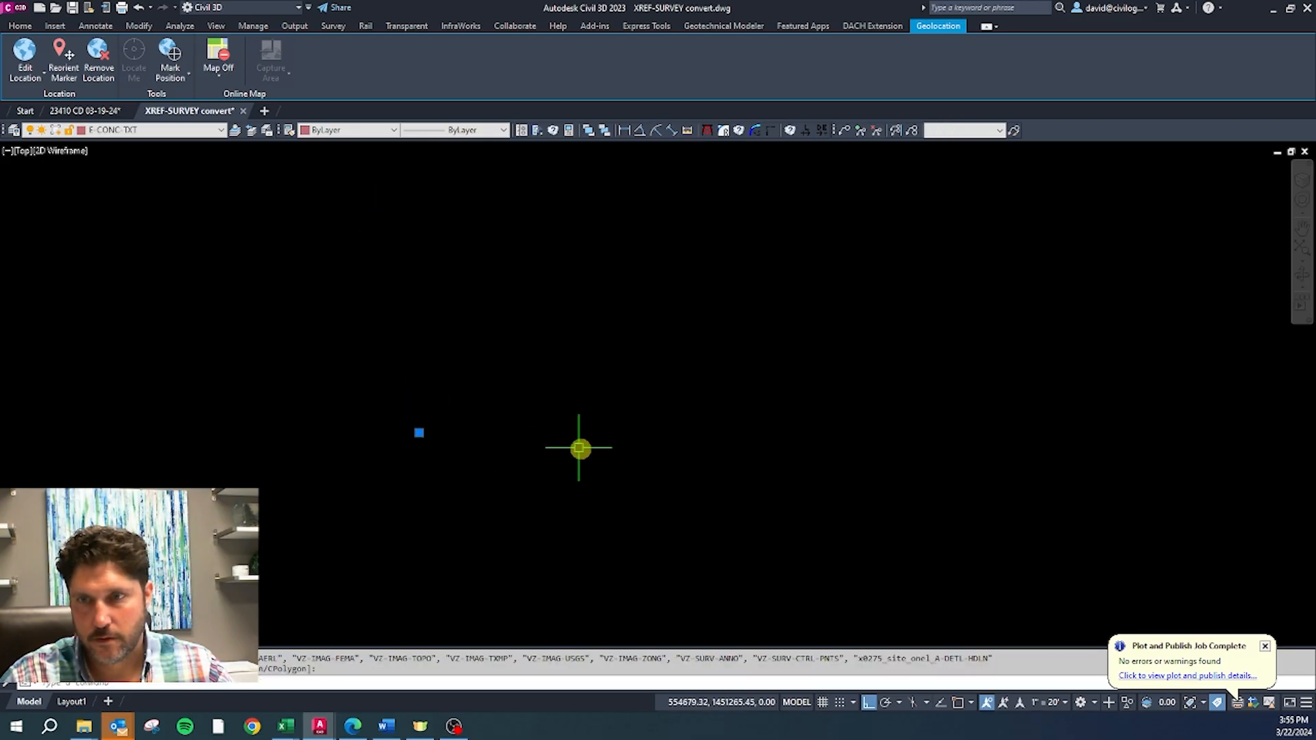
left_click(183, 130)
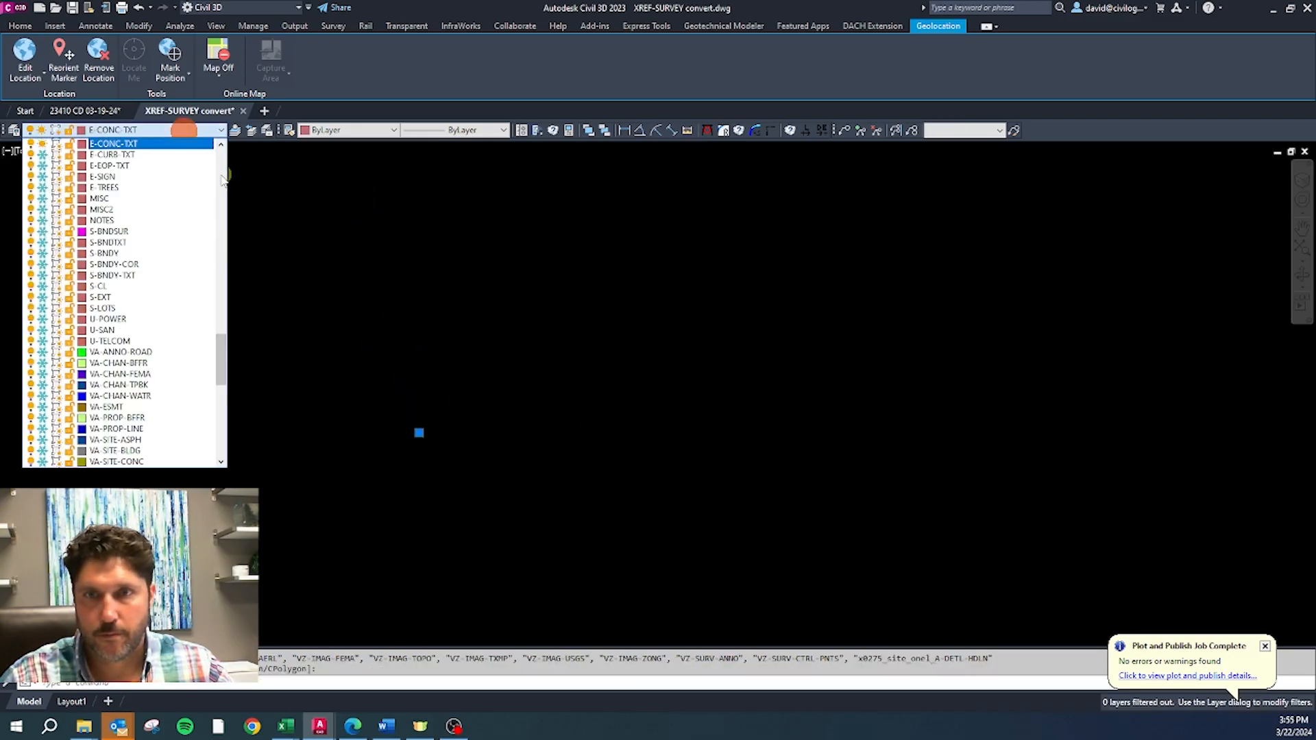
left_click_drag(220, 352, 222, 423)
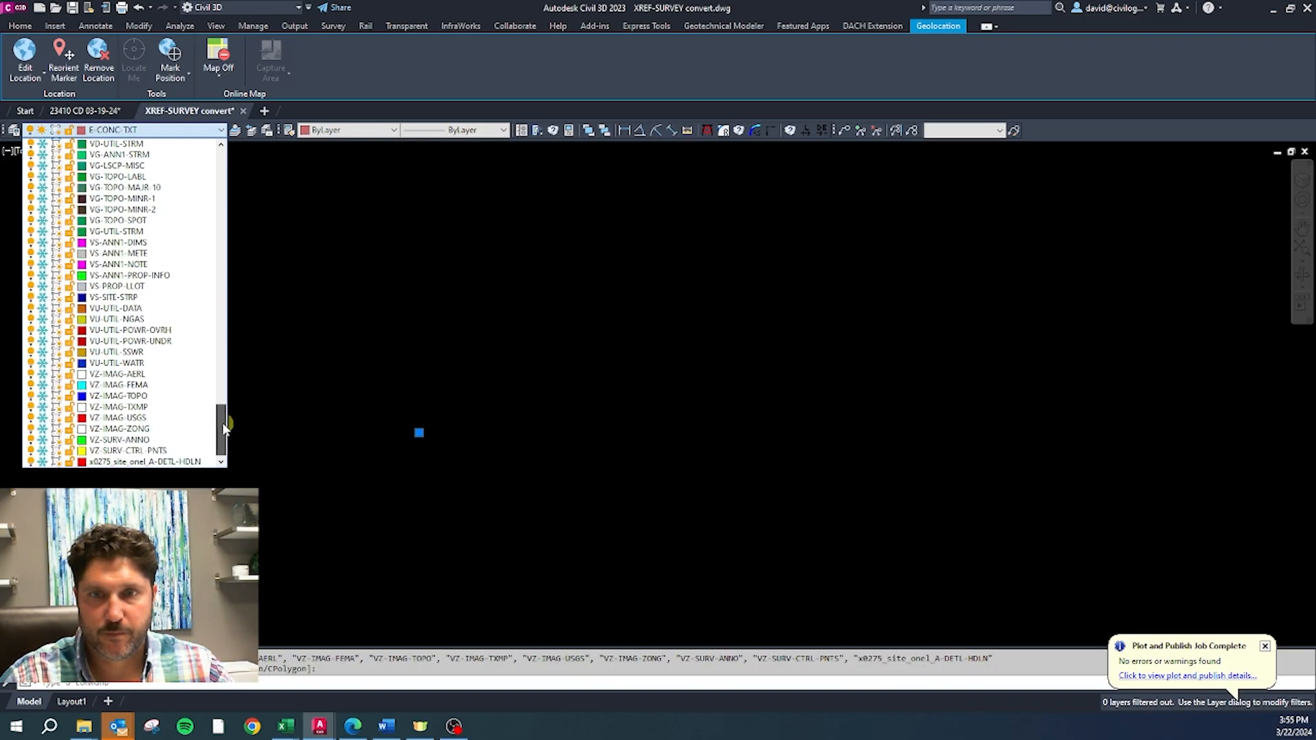
left_click(153, 439)
key("Return")
scroll(416, 440, "up", 10)
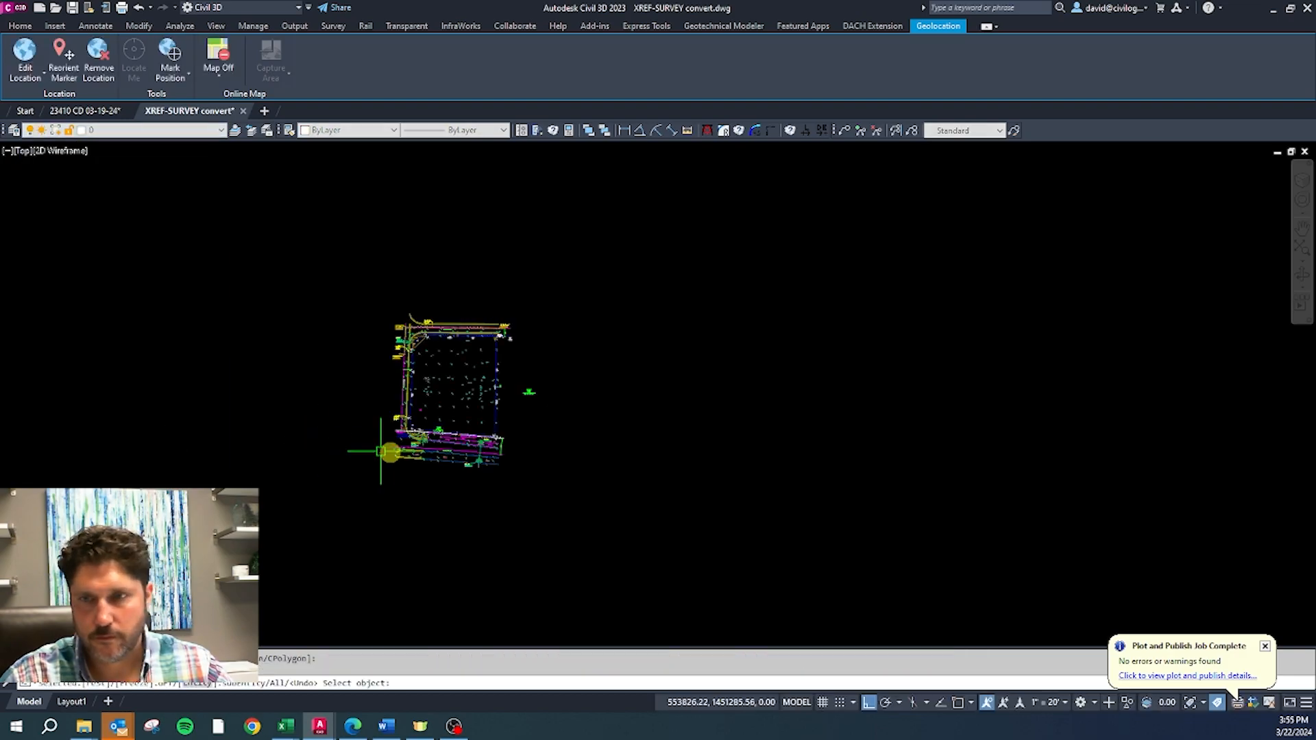
Step: Match the 10' S/W label to an existing concrete object on the VA-SITE-CONC layer
scroll(410, 446, "up", 8)
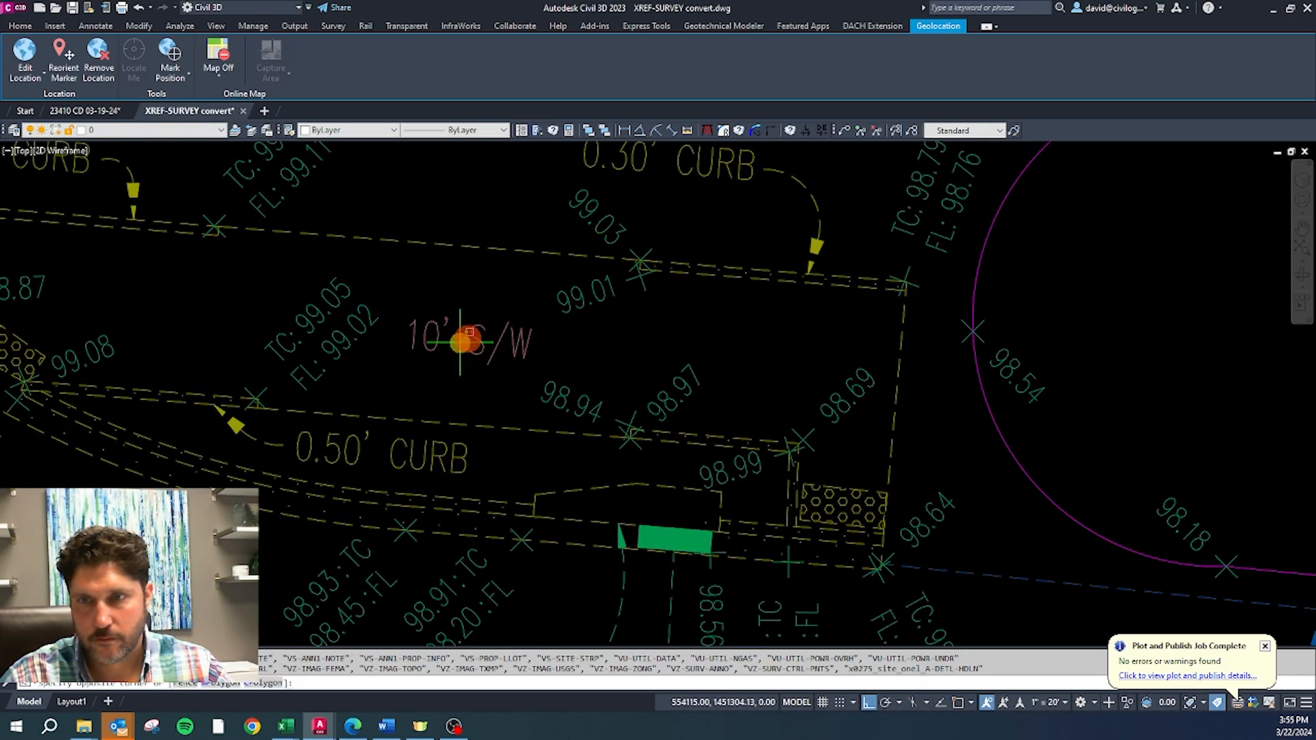
left_click(460, 340)
key("space")
left_click(467, 248)
Step: Check which layers the EV and TE utility box symbols near the lot's southwest corner are on
scroll(499, 440, "down", 5)
scroll(463, 360, "up", 5)
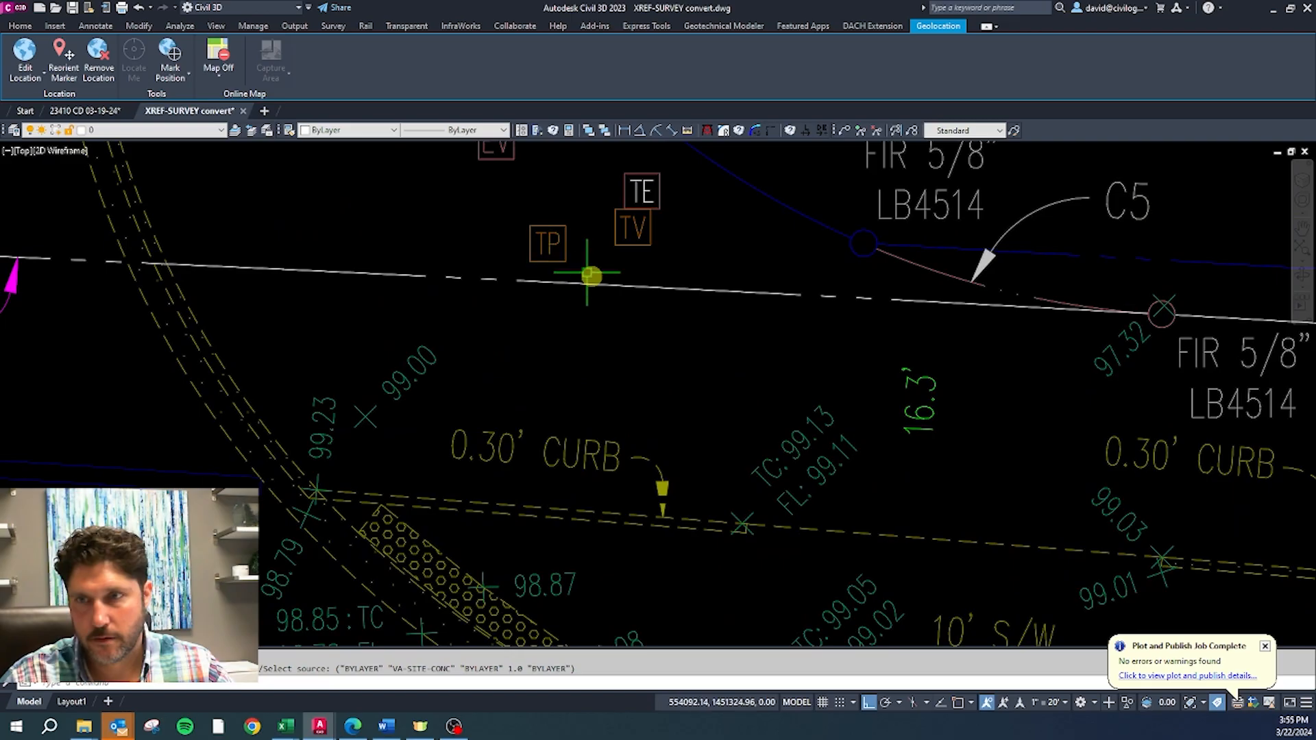
scroll(593, 276, "down", 3)
scroll(593, 285, "up", 5)
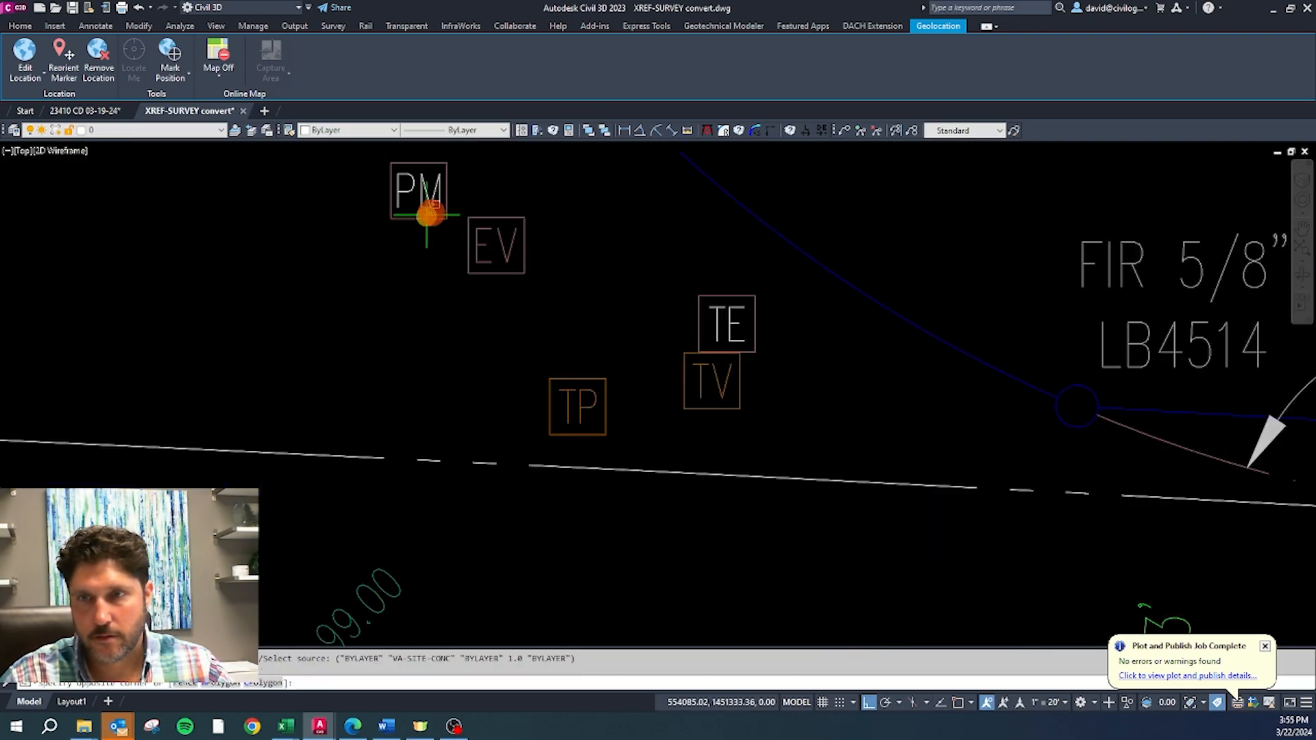
left_click(479, 254)
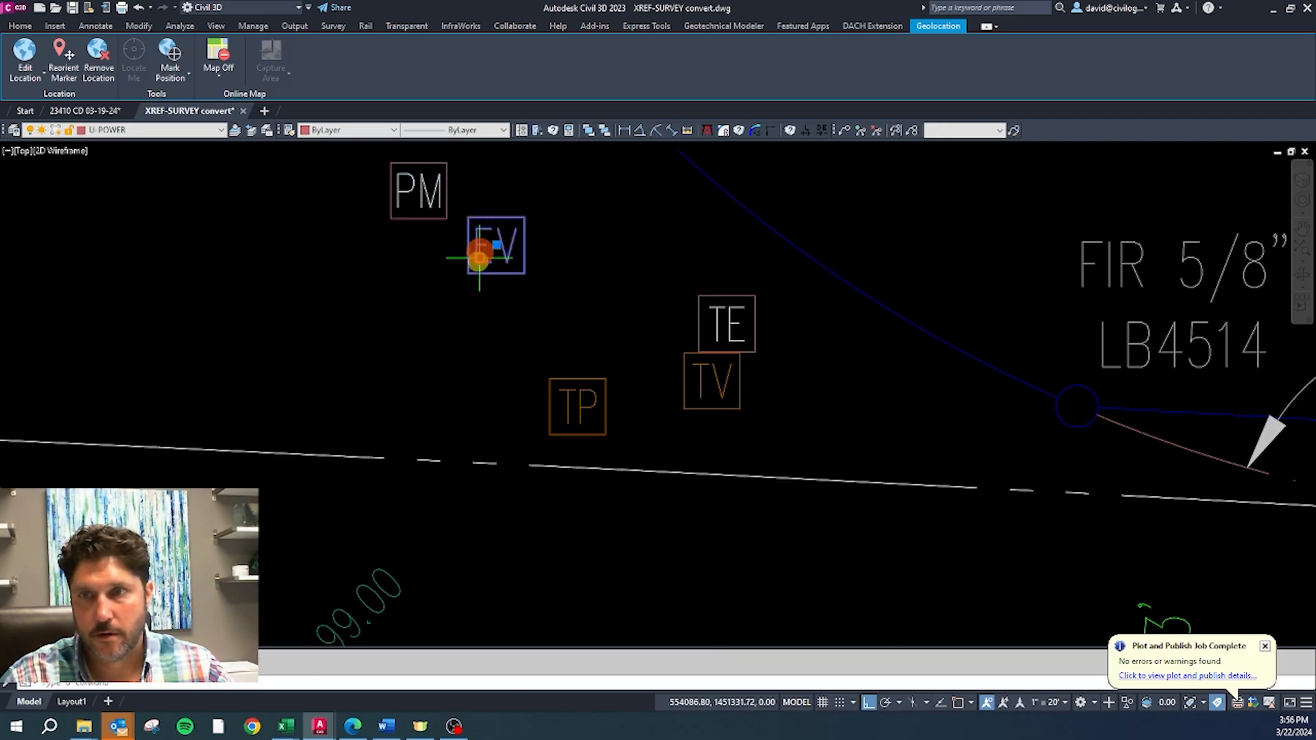
key("Escape")
left_click(718, 327)
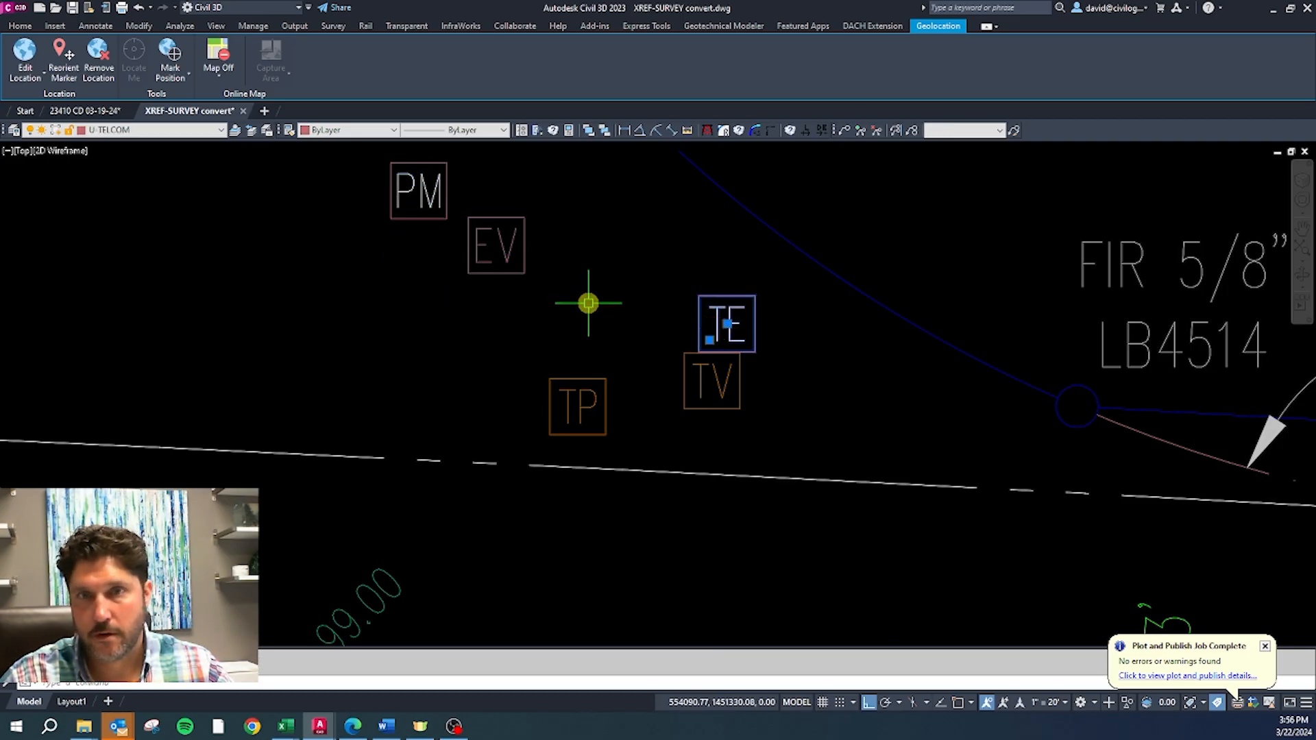
key("Escape")
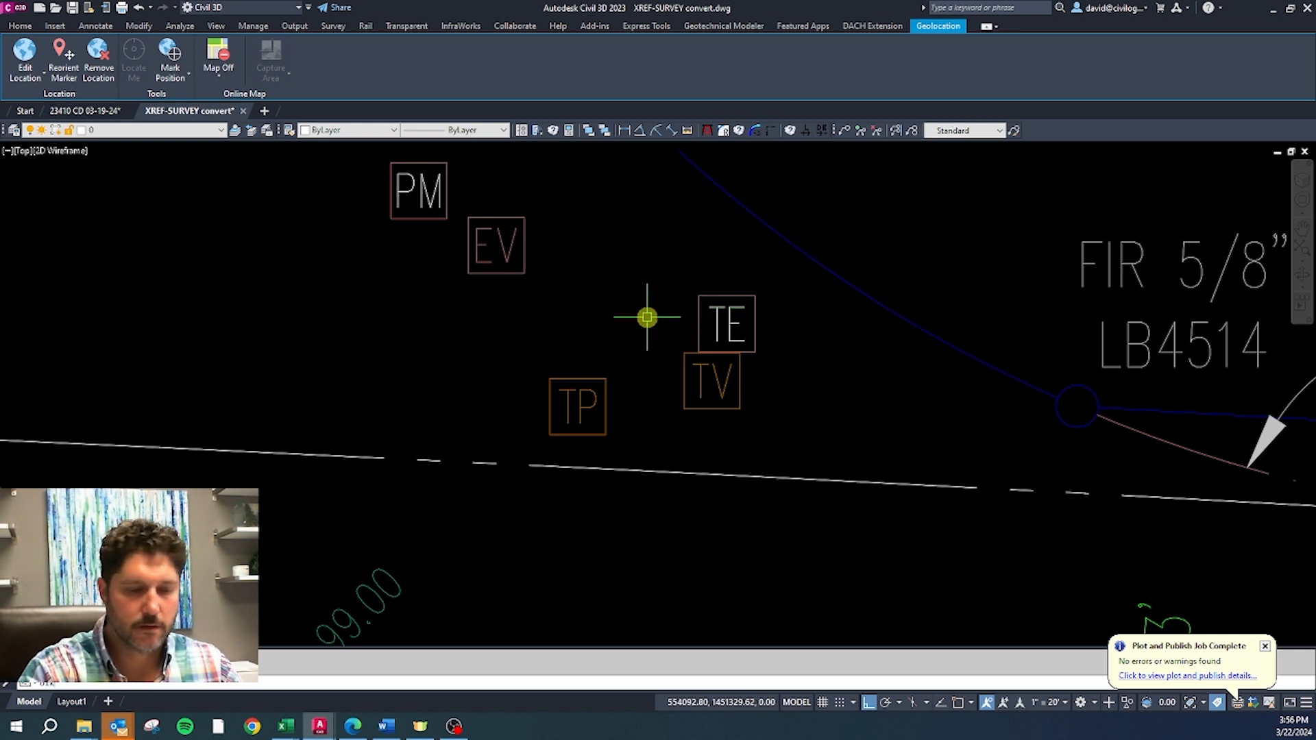
Step: Set the colour of the TE utility box's attribute text to ByLayer in the Enhanced Attribute Editor
left_click(717, 318)
left_click(677, 318)
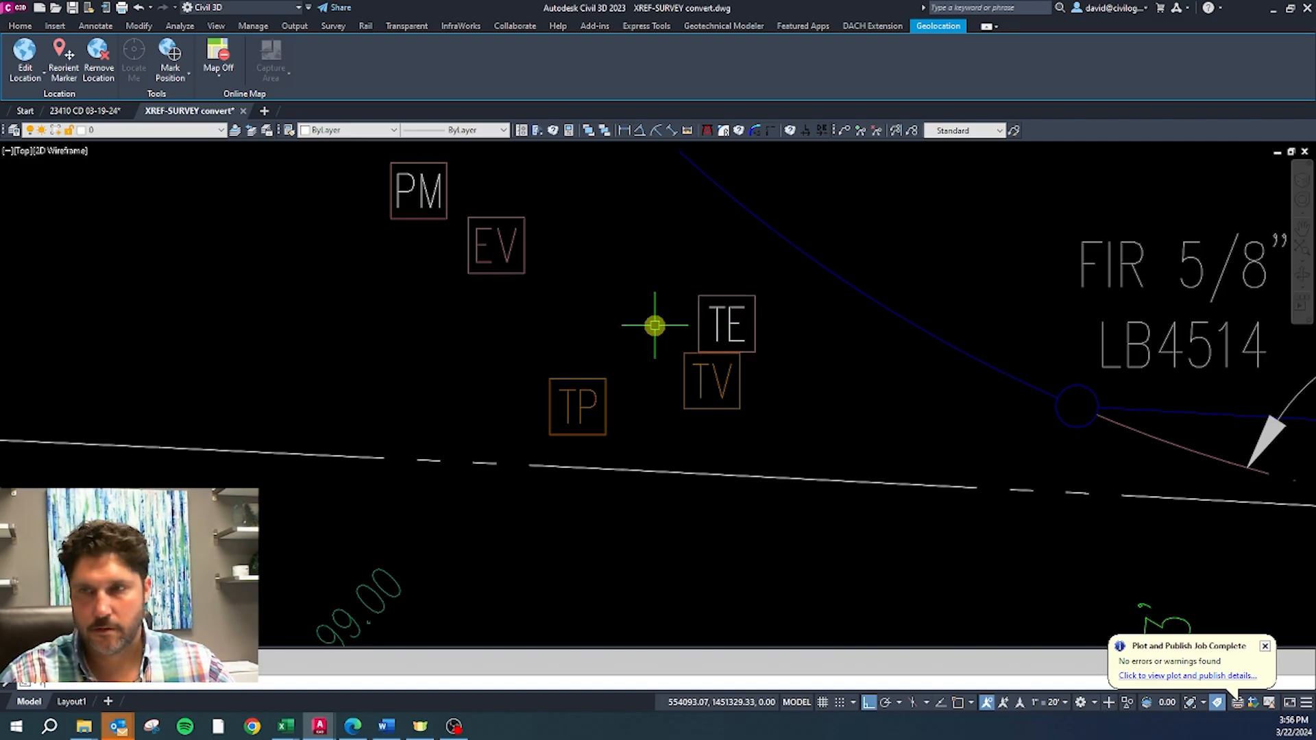
left_click(695, 325)
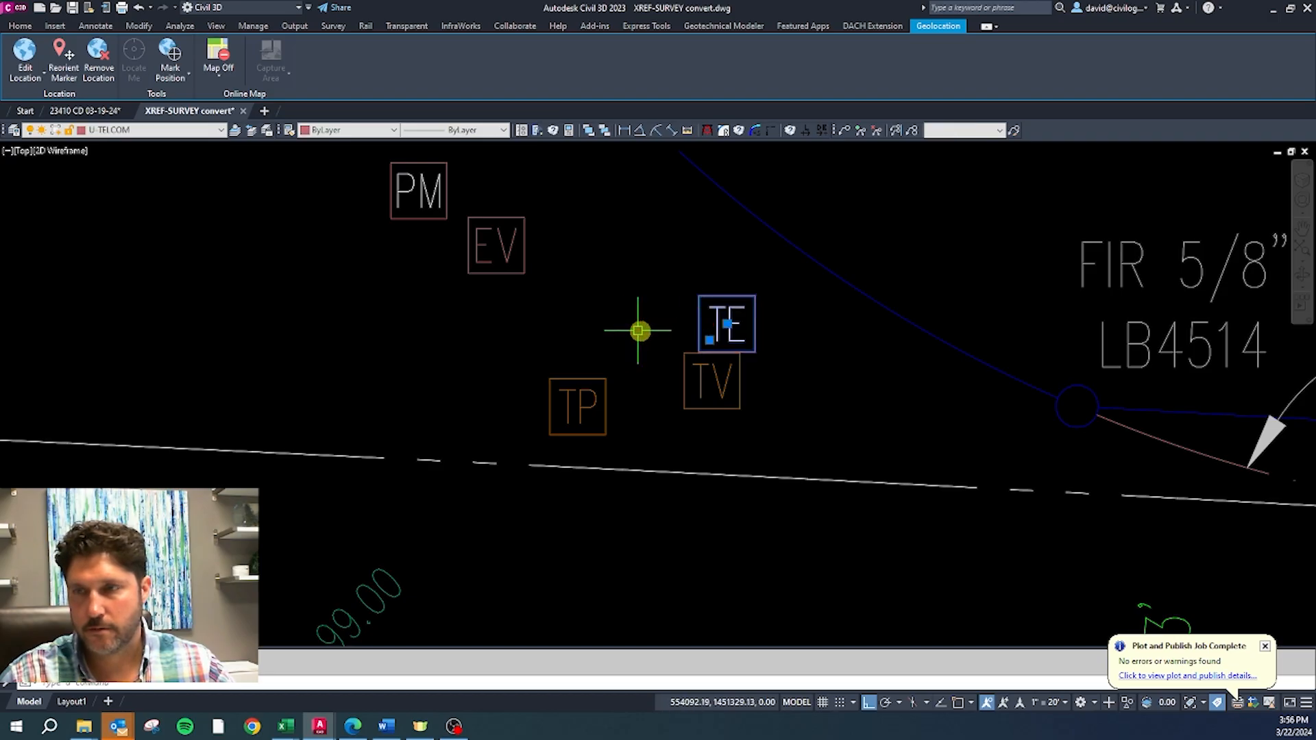
left_click(734, 306)
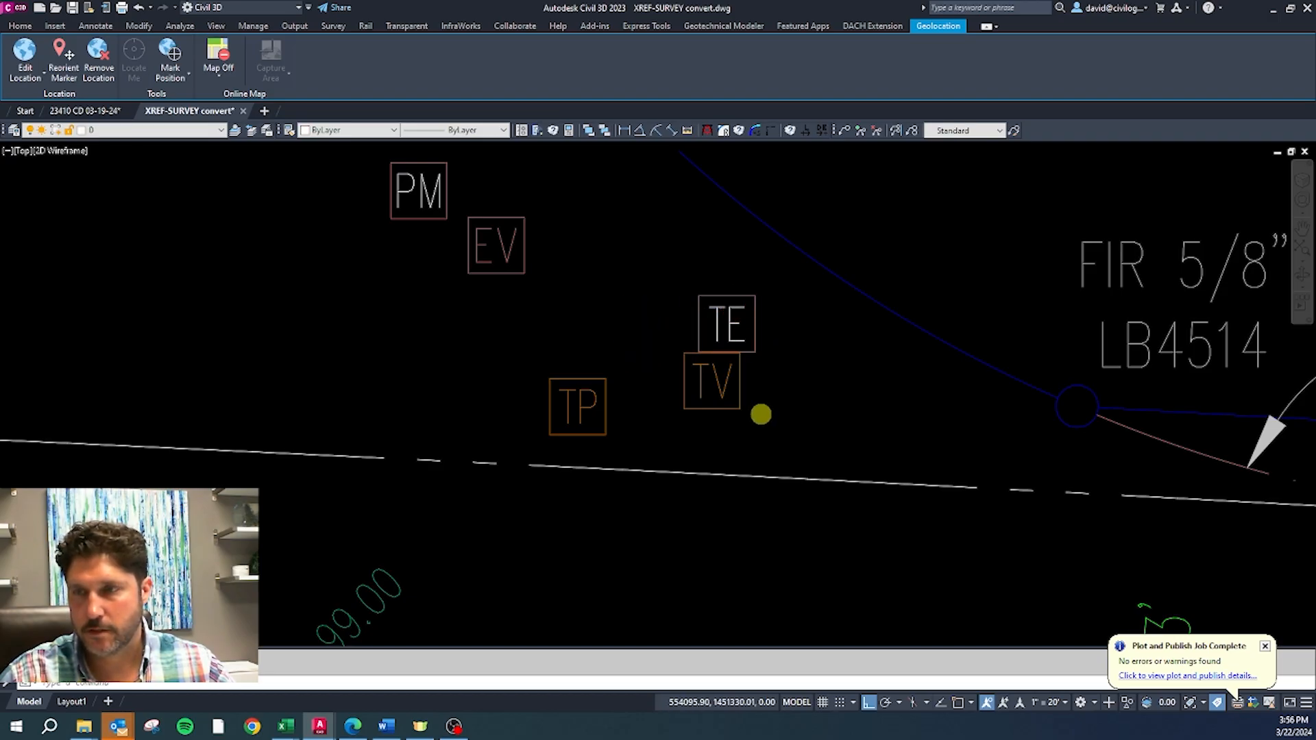
left_click(646, 294)
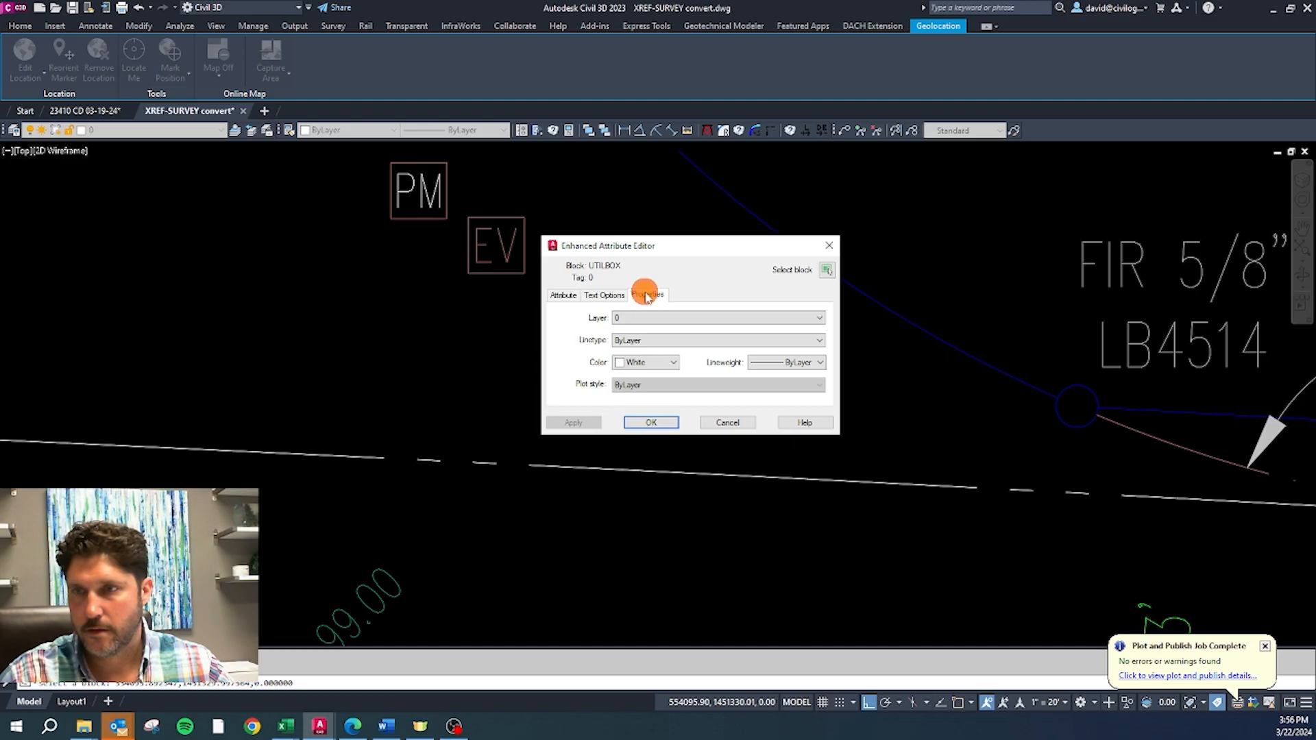
left_click(645, 362)
left_click(637, 376)
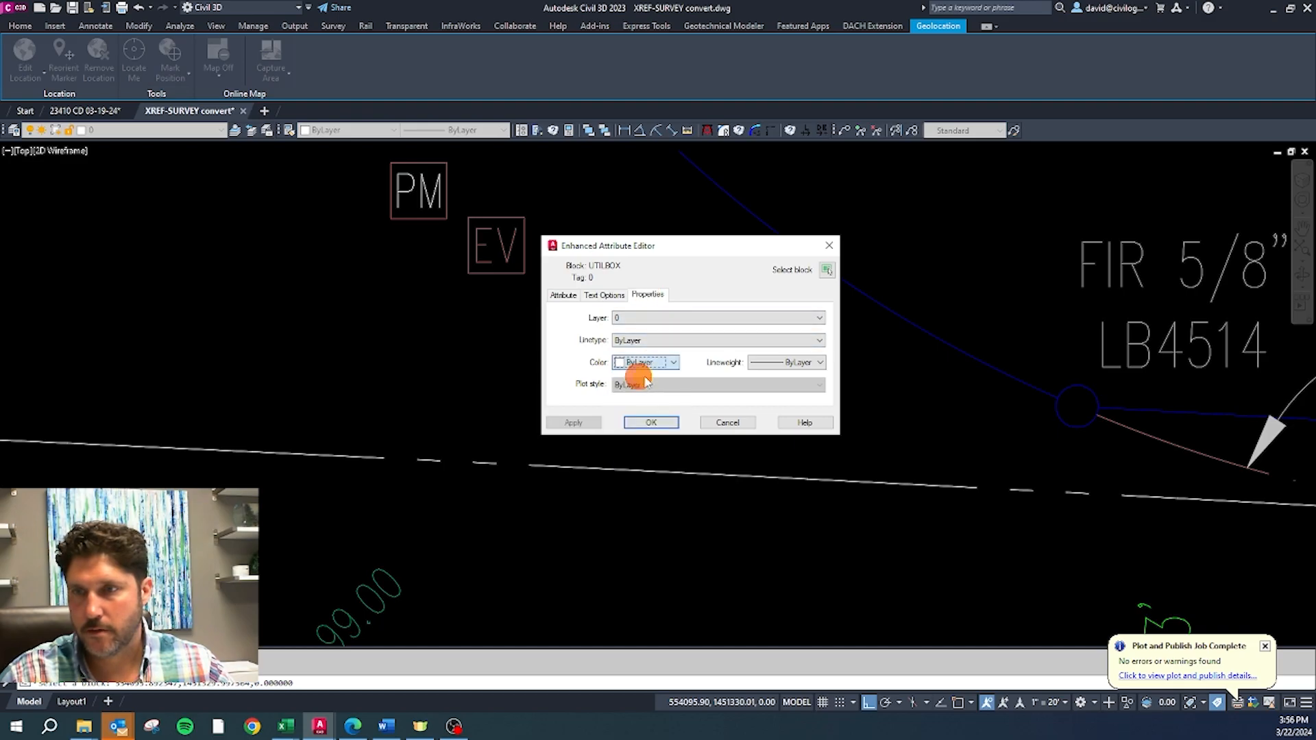
left_click(606, 296)
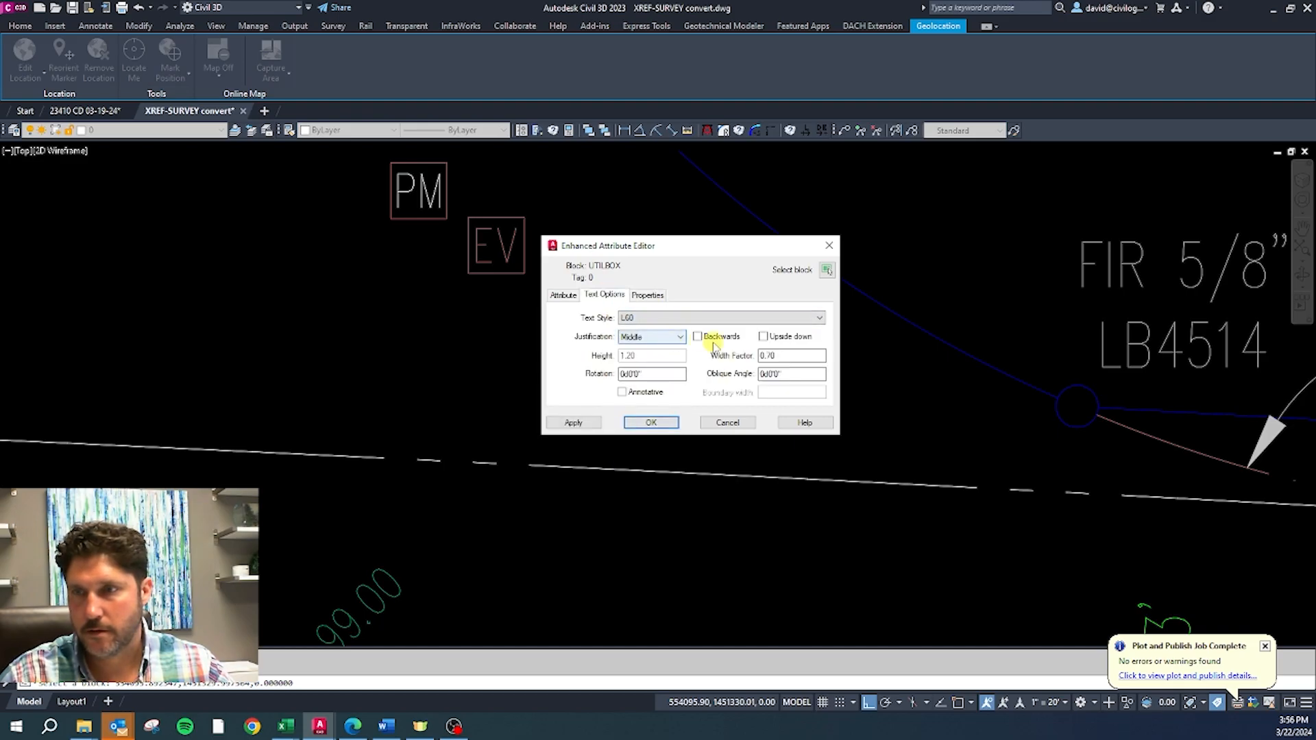
left_click(564, 295)
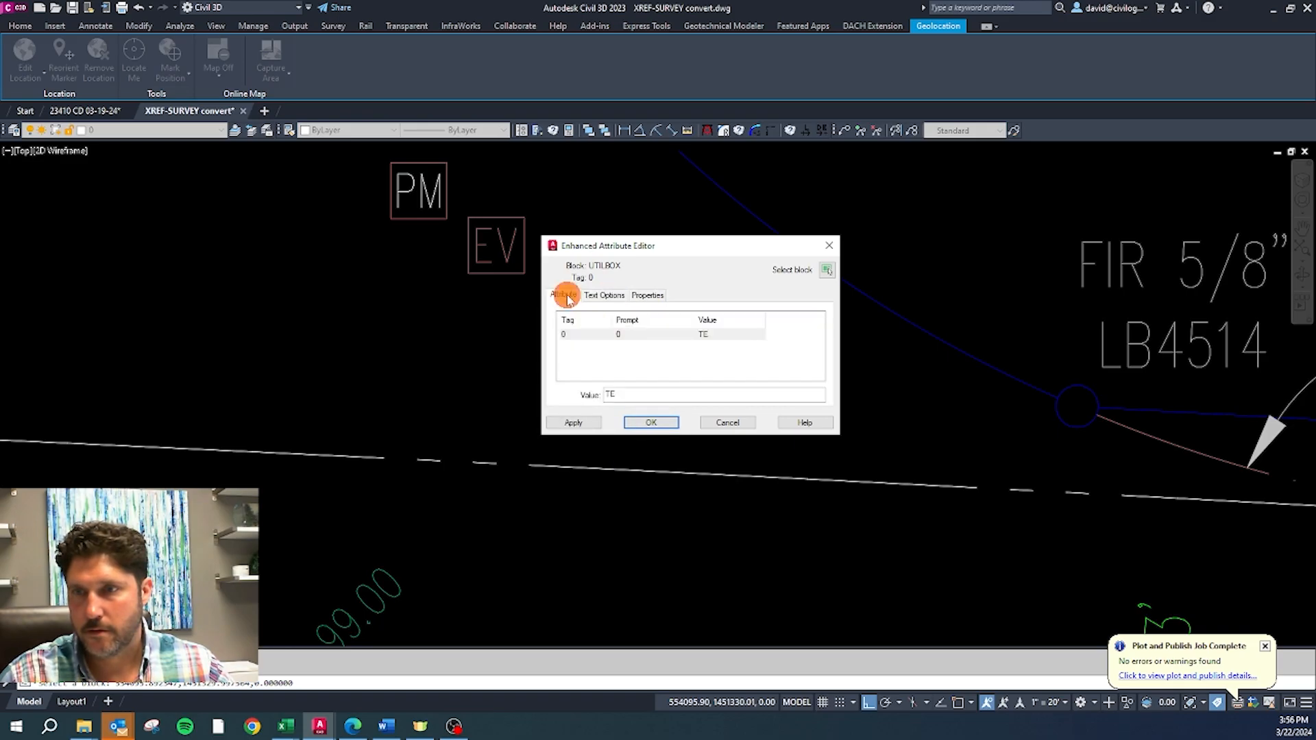
left_click(651, 423)
Step: Match the TE utility box to the adjacent TV box on the VU-UTIL-DATA layer
left_click(718, 317)
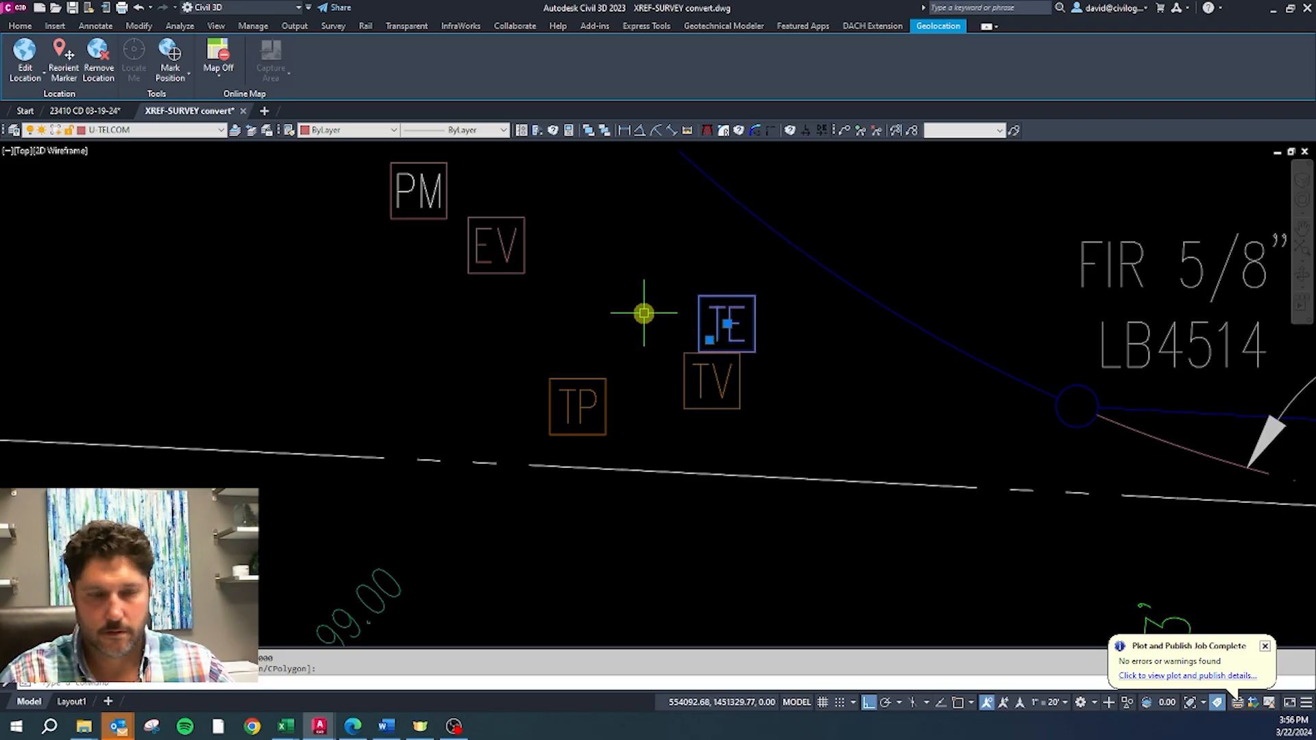
key("space")
left_click(684, 370)
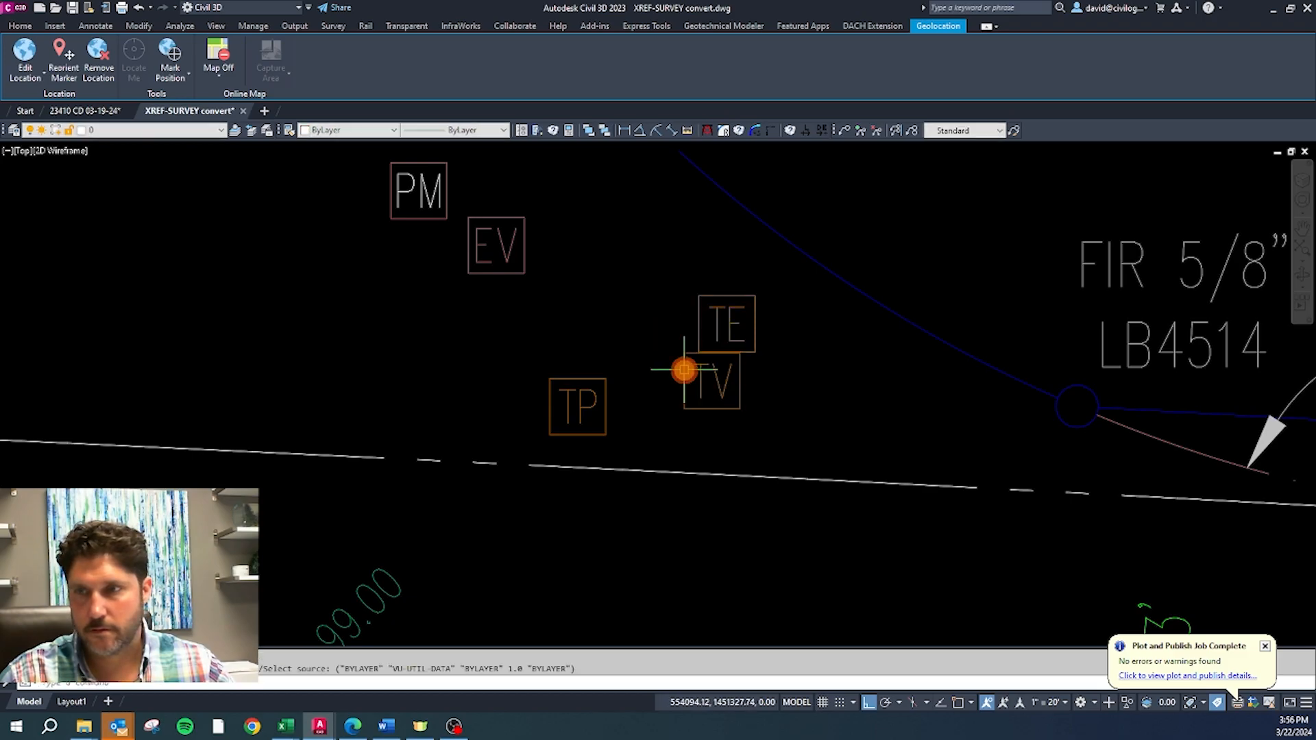
Step: Move the PM and EV utility boxes near the lot's southwest corner to the VU-UTIL-POWR-UNDR layer
left_click(552, 295)
left_click(361, 181)
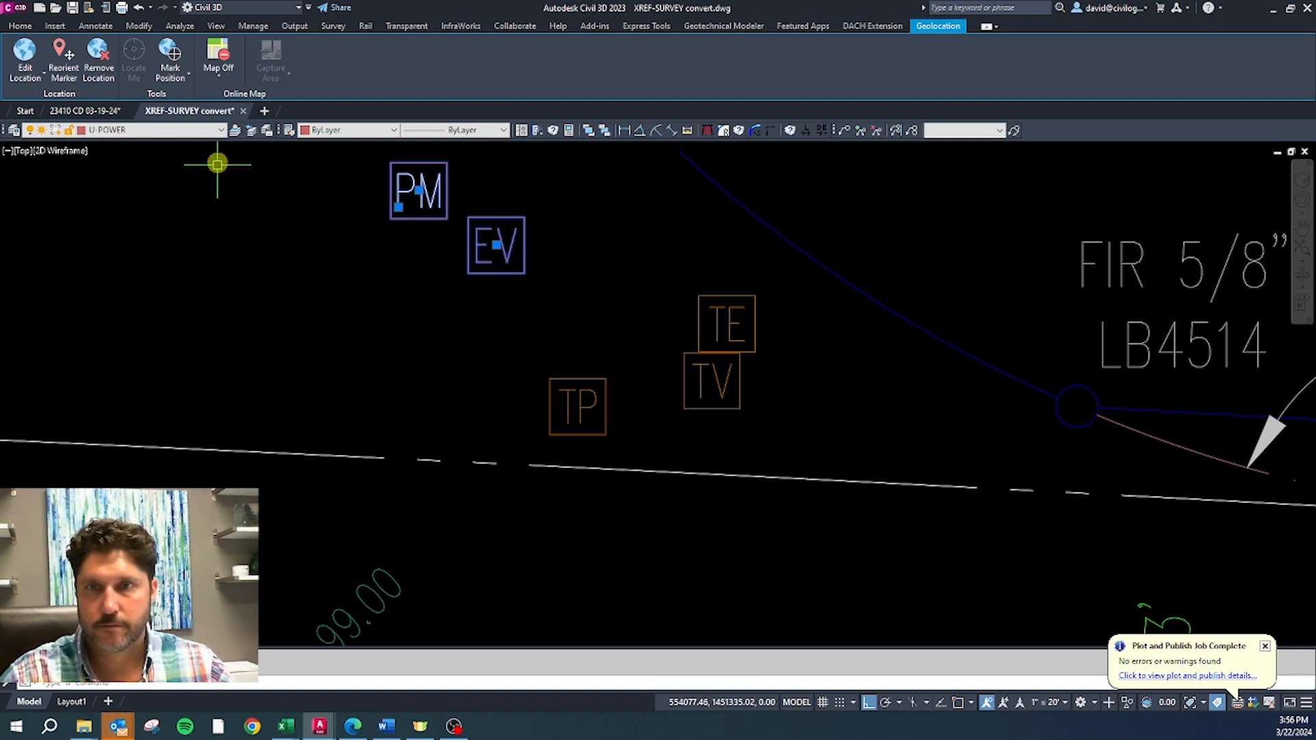
scroll(439, 329, "down", 8)
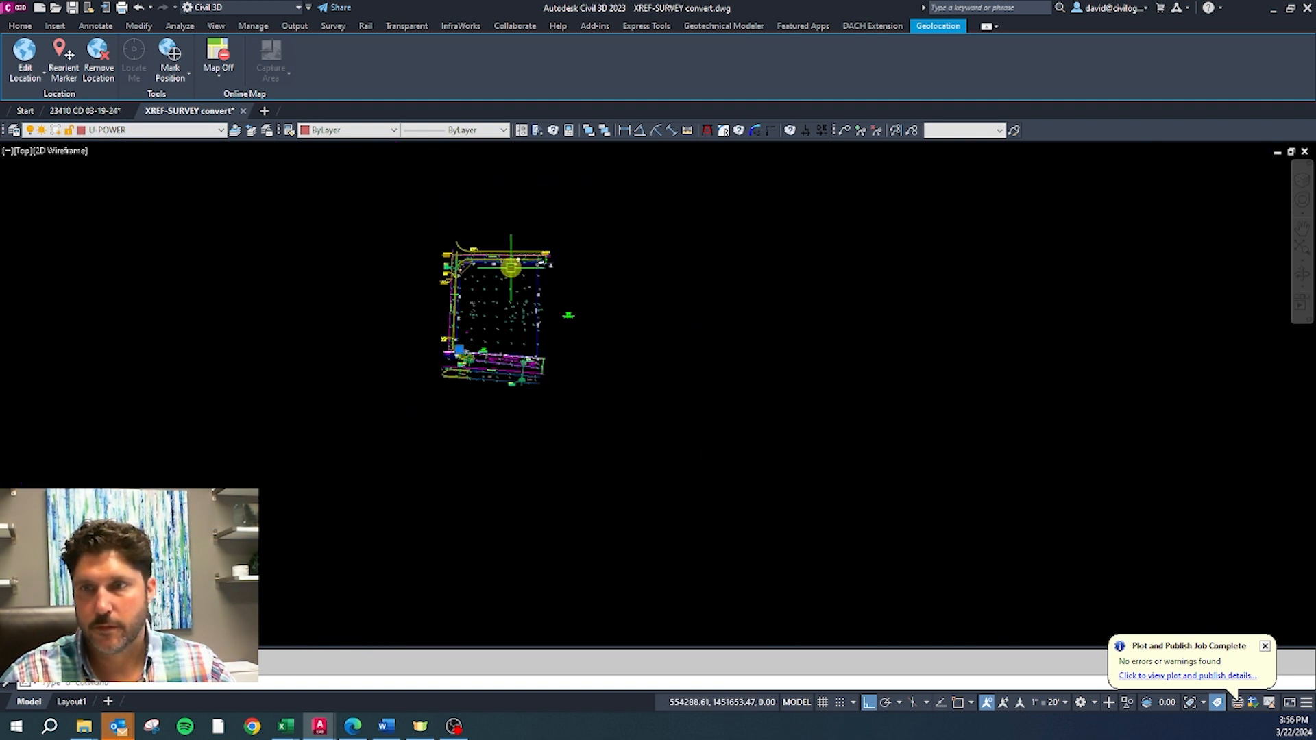
scroll(422, 305, "up", 3)
left_click(186, 131)
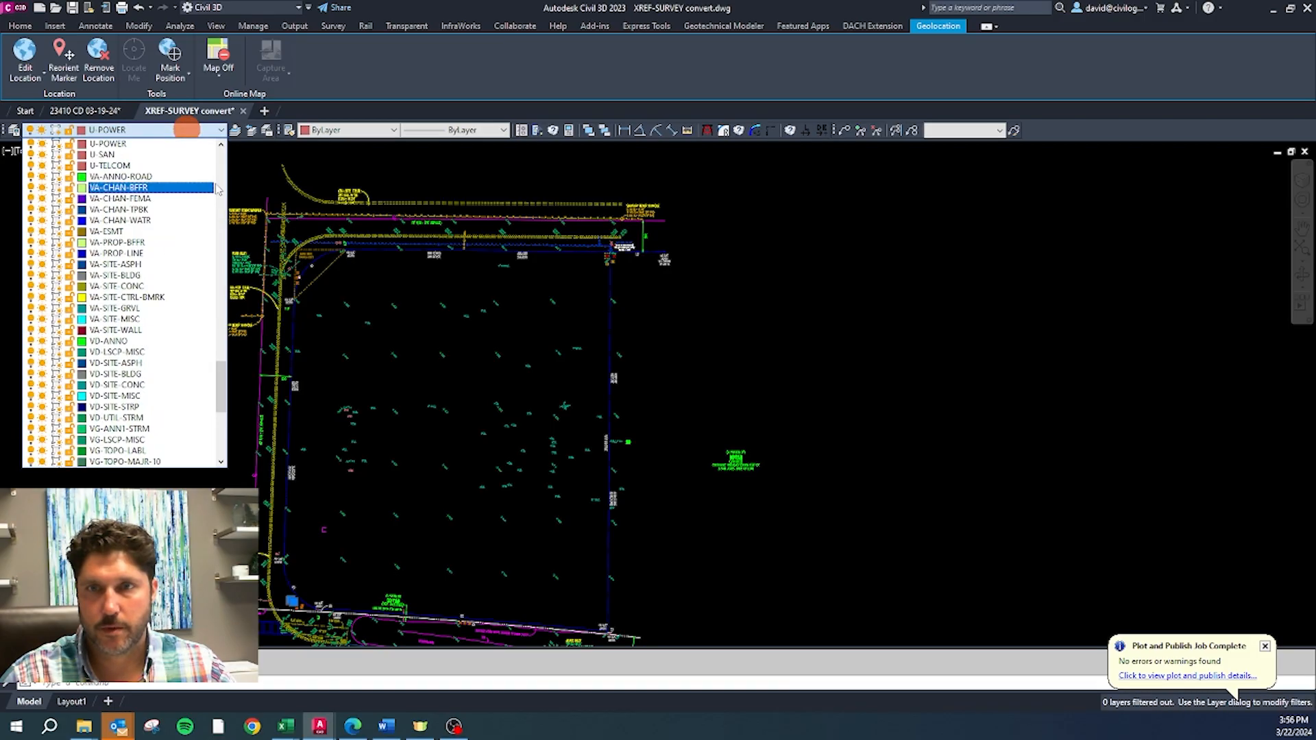
left_click_drag(220, 388, 220, 452)
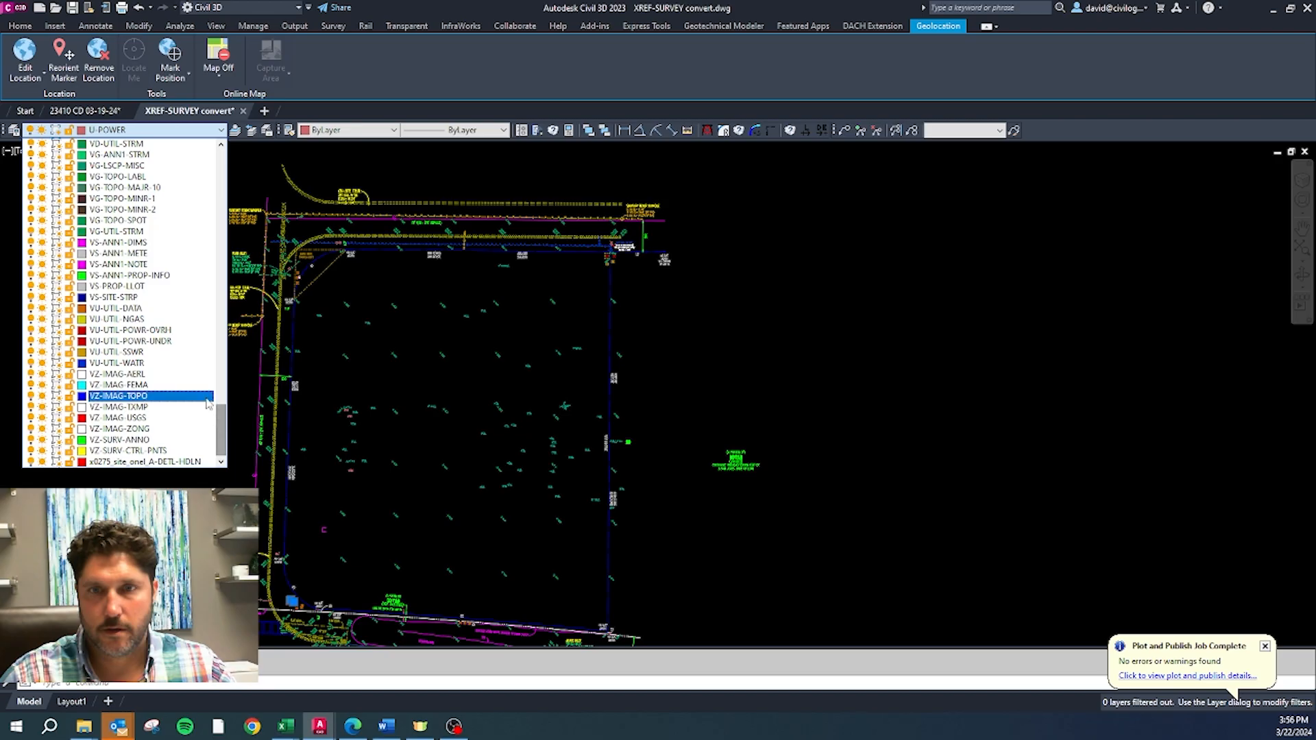
left_click(176, 340)
Step: Match the TE utility box near the lot's northwest corner to the neighbouring TV box on the VU-UTIL-DATA layer
scroll(200, 376, "up", 10)
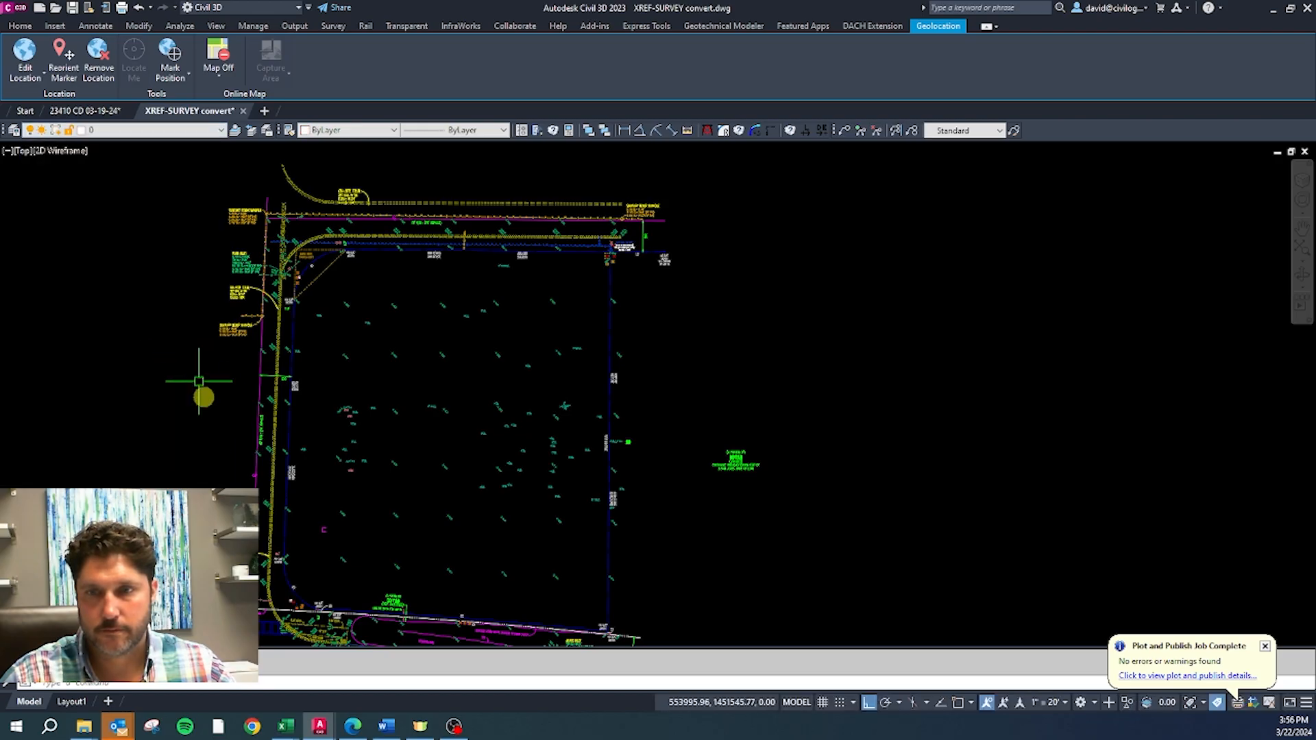
scroll(369, 401, "down", 2)
left_click(361, 375)
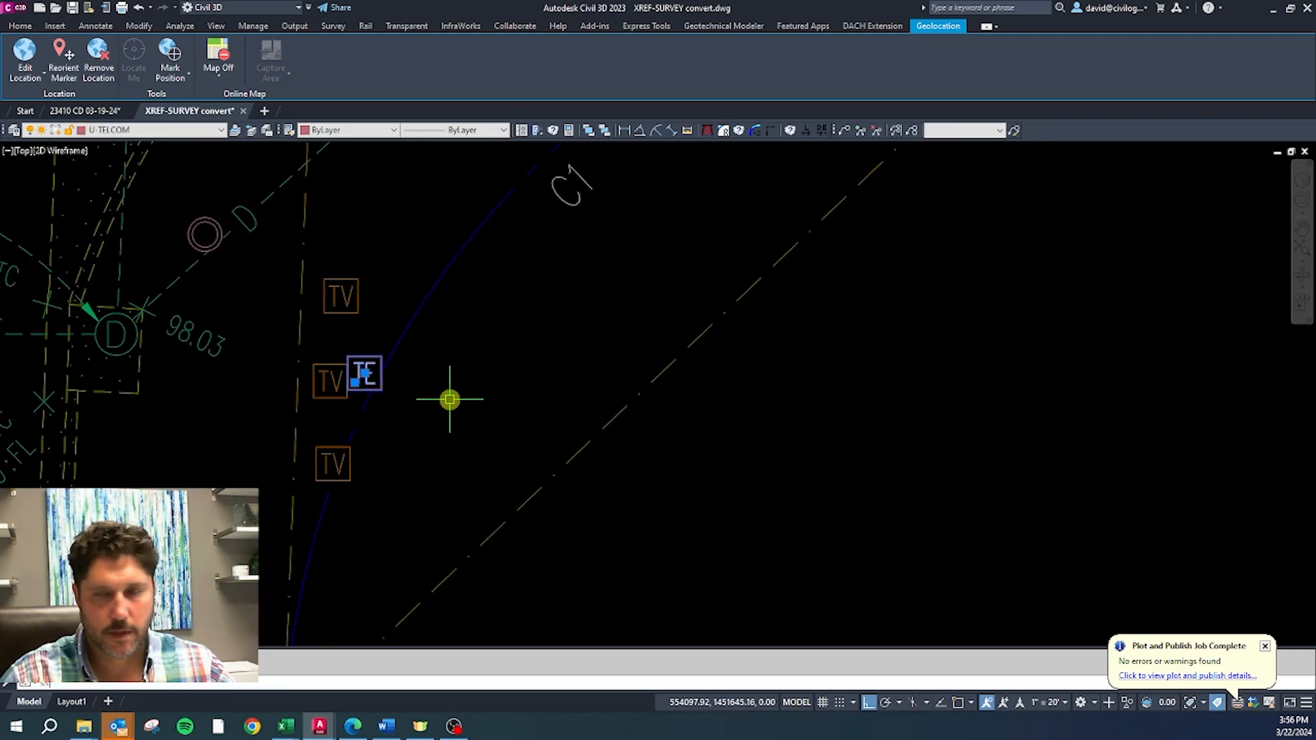
left_click(176, 129)
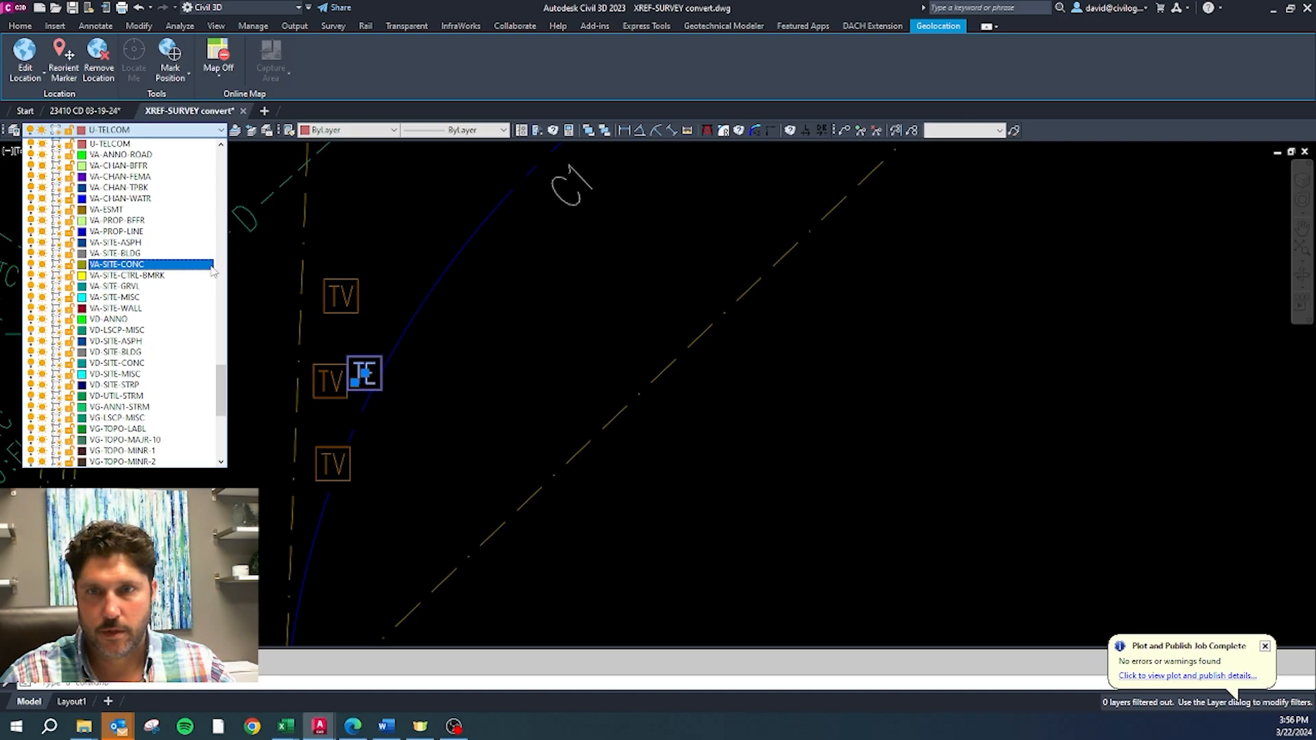
key("space")
left_click(338, 310)
Step: Override the colour of the double-circle utility symbol beside the northwest curb inlet with Yellow
scroll(296, 308, "down", 2)
scroll(296, 307, "up", 5)
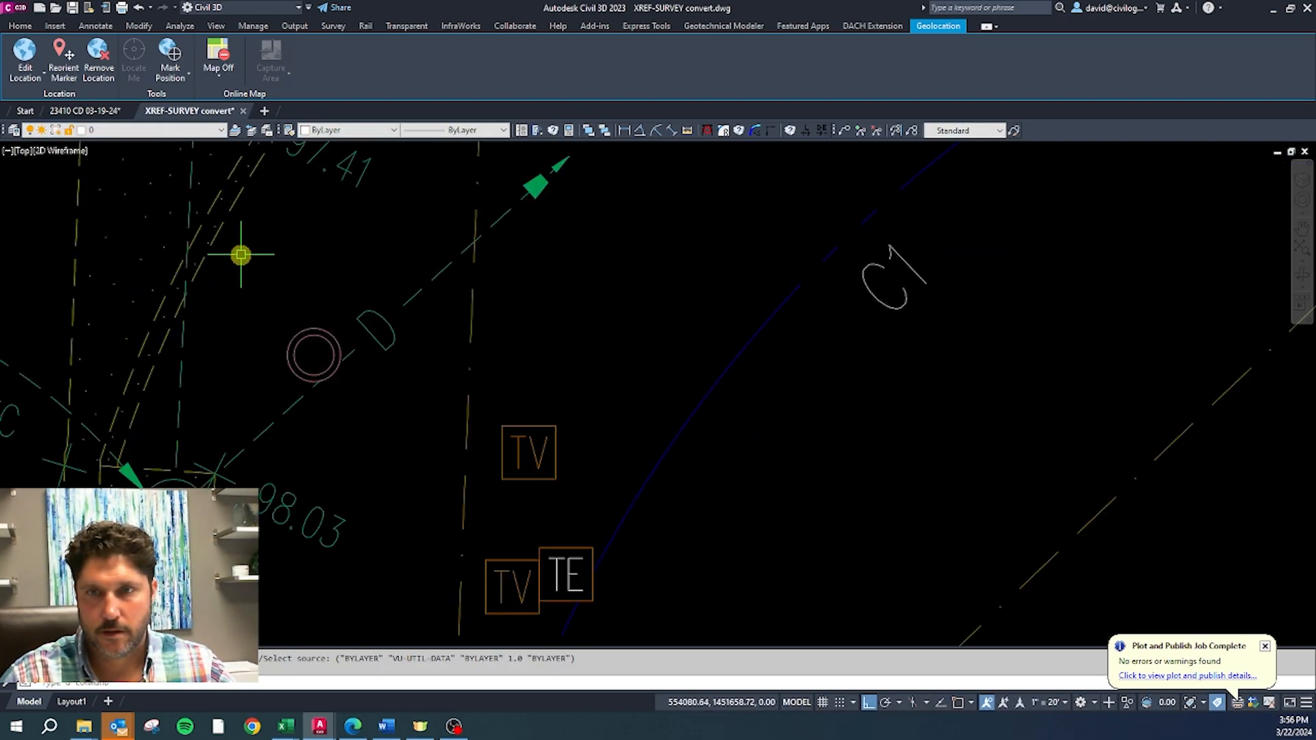
left_click(312, 348)
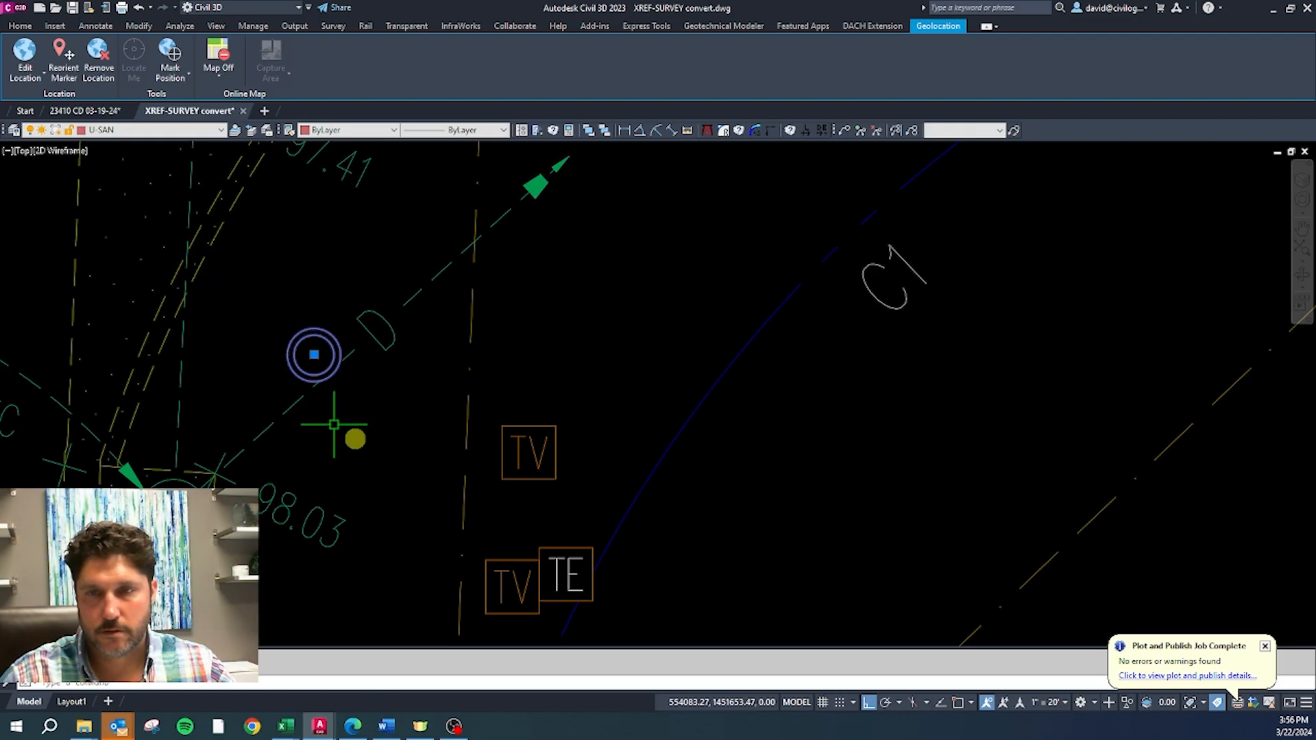
scroll(386, 472, "down", 3)
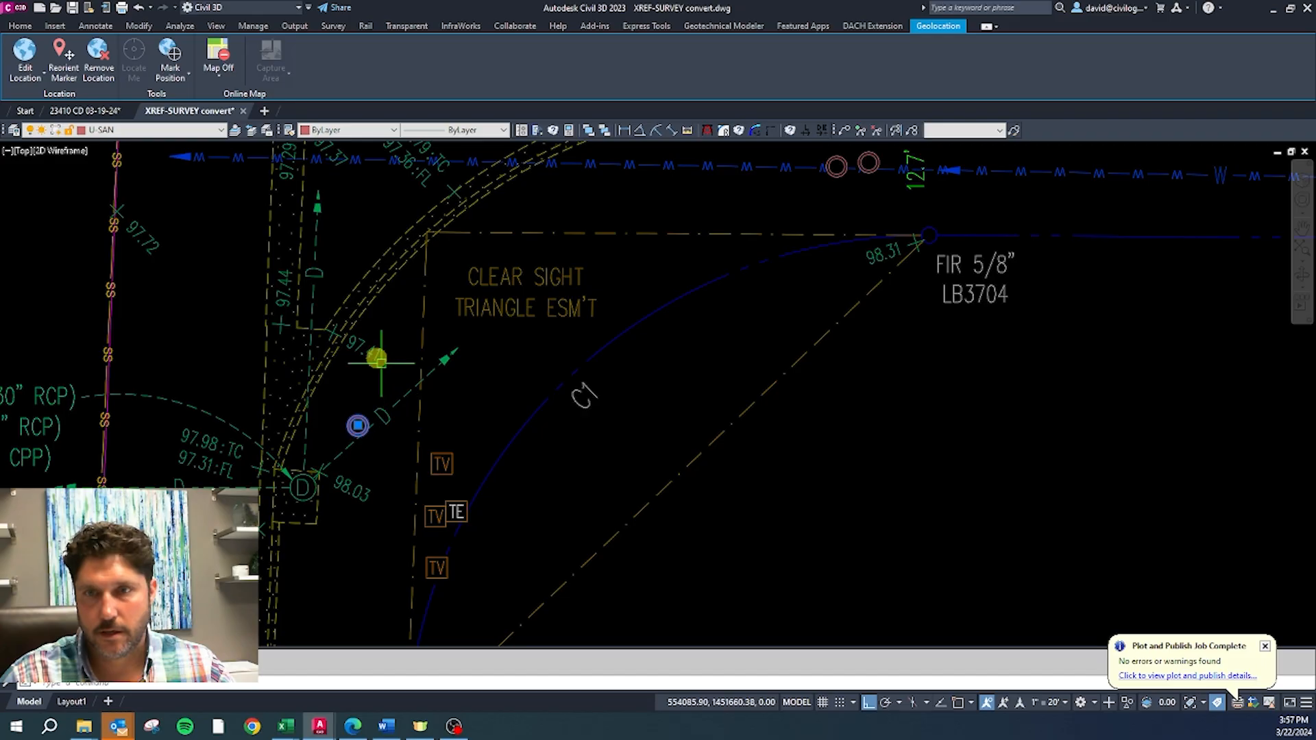
scroll(293, 386, "down", 4)
scroll(549, 297, "up", 5)
scroll(514, 297, "down", 5)
scroll(295, 422, "up", 5)
scroll(309, 242, "down", 5)
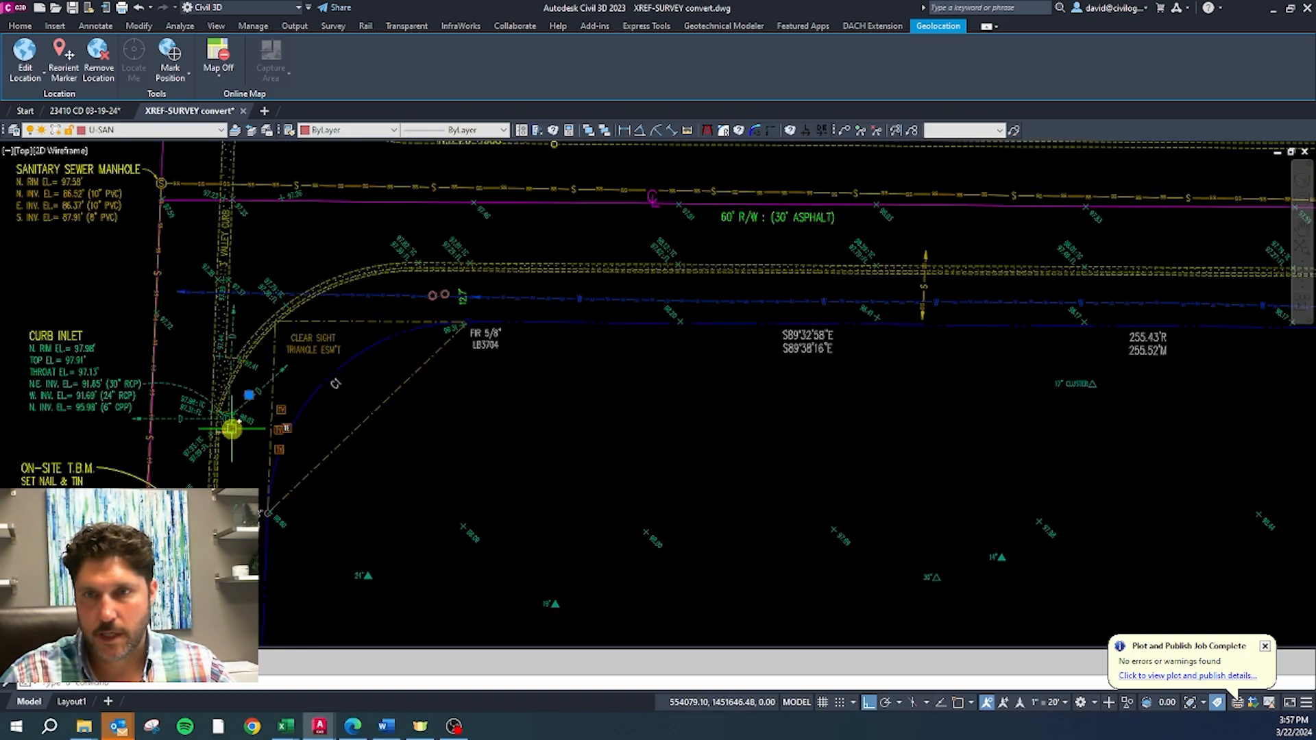
scroll(277, 403, "up", 5)
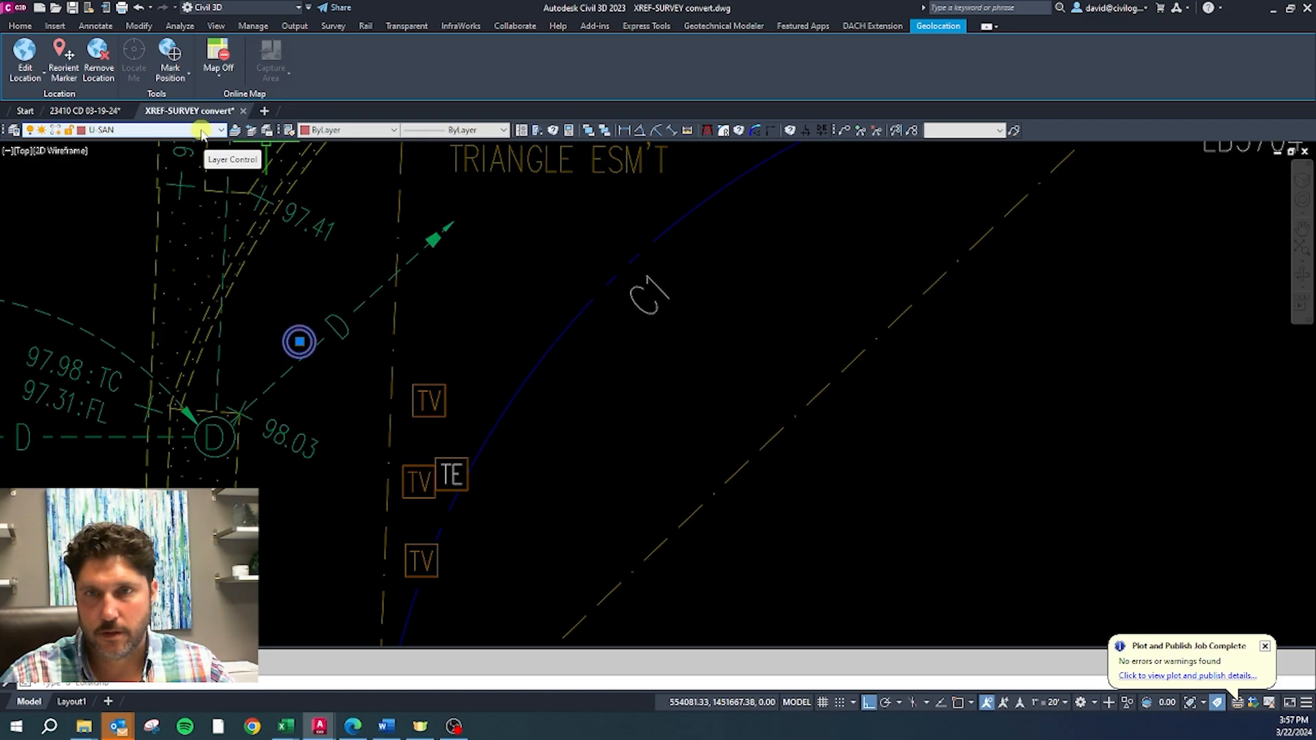
scroll(461, 405, "down", 2)
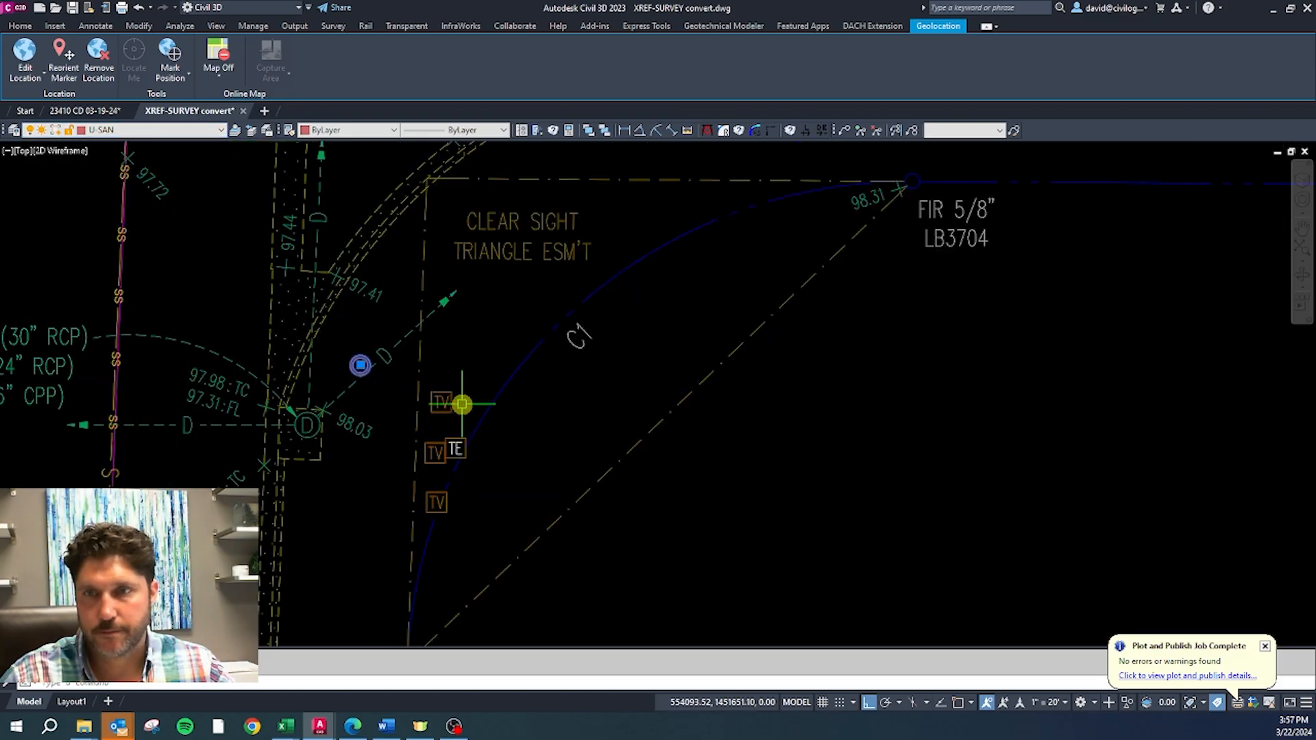
left_click(147, 129)
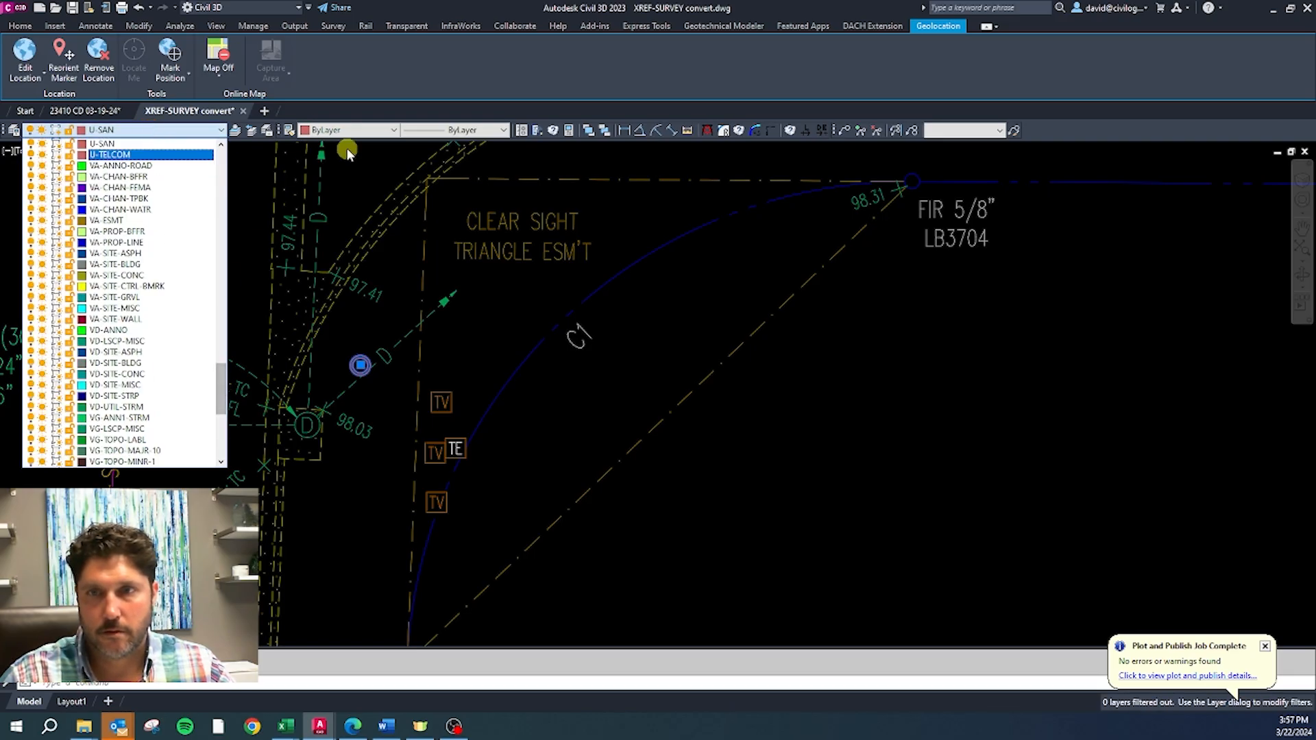
left_click(377, 129)
left_click(377, 130)
left_click(347, 179)
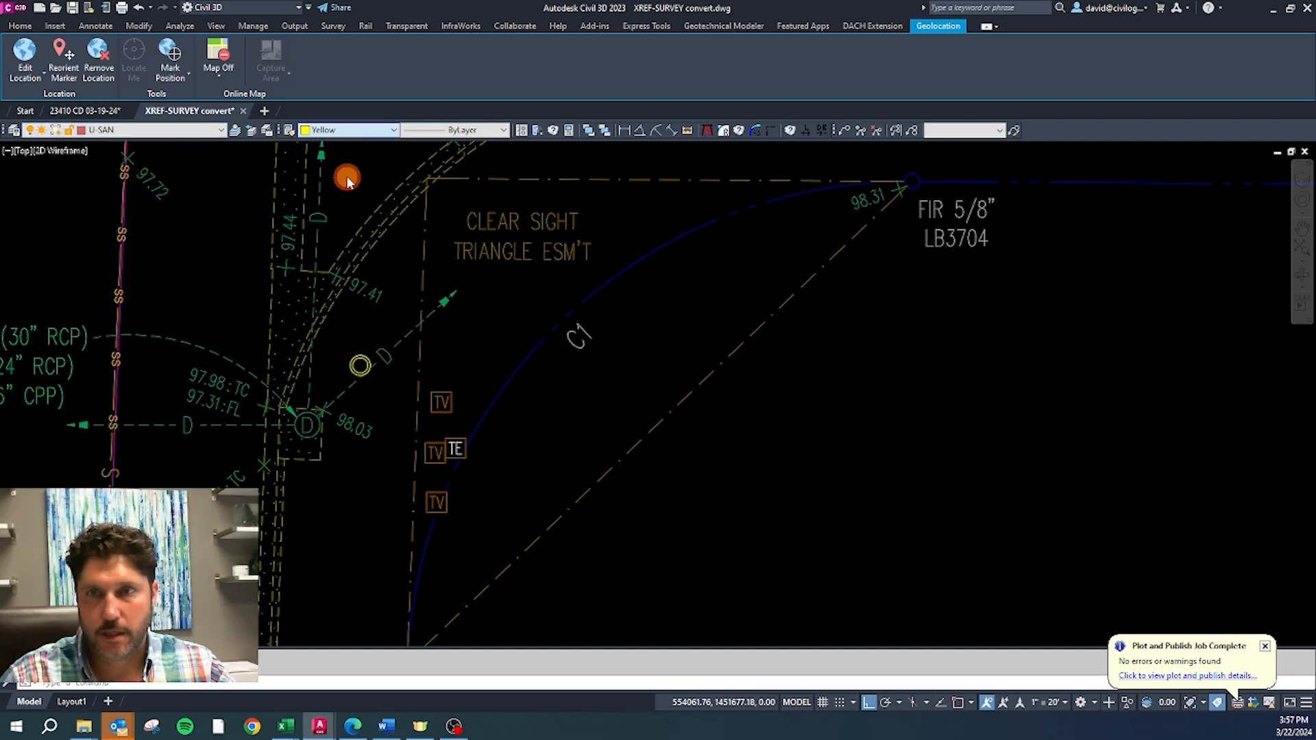
Step: Move the double-circle symbol beside the curb inlet from U-SAN to the VU-UTIL-SSWR layer
left_click(147, 130)
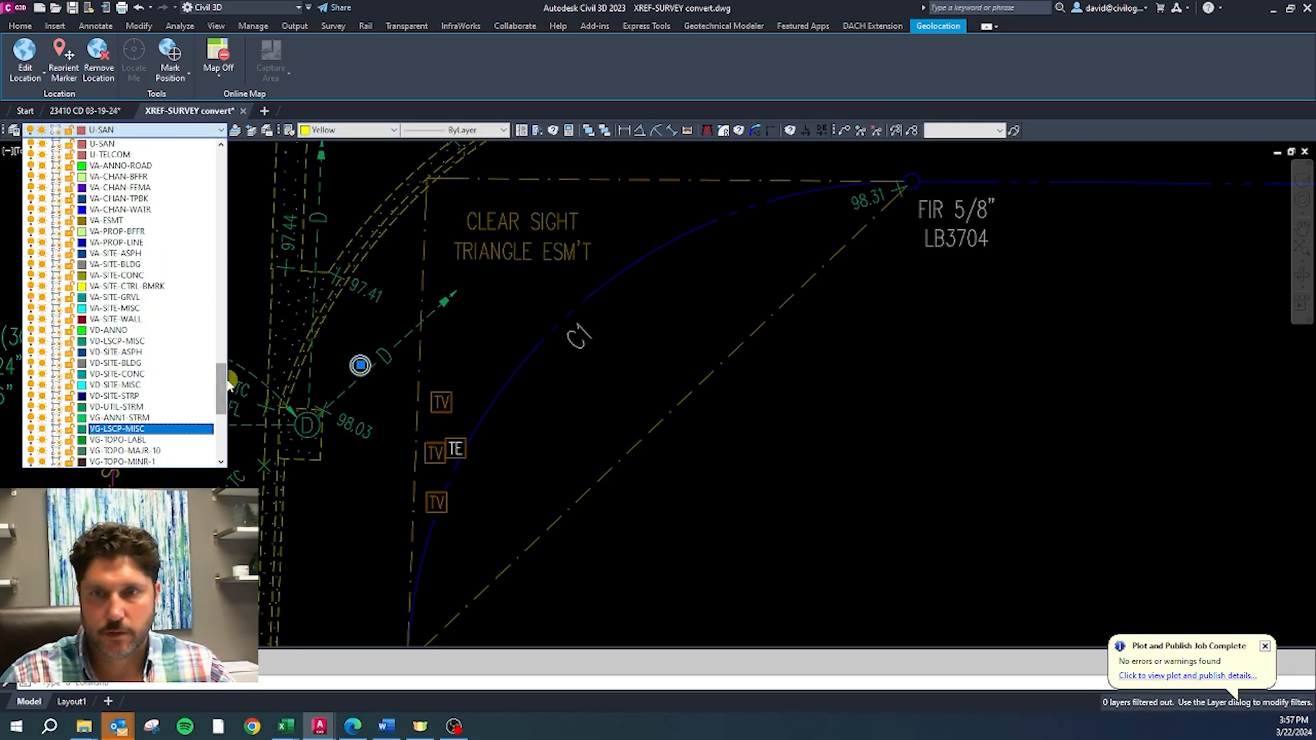
scroll(223, 390, "up", 3)
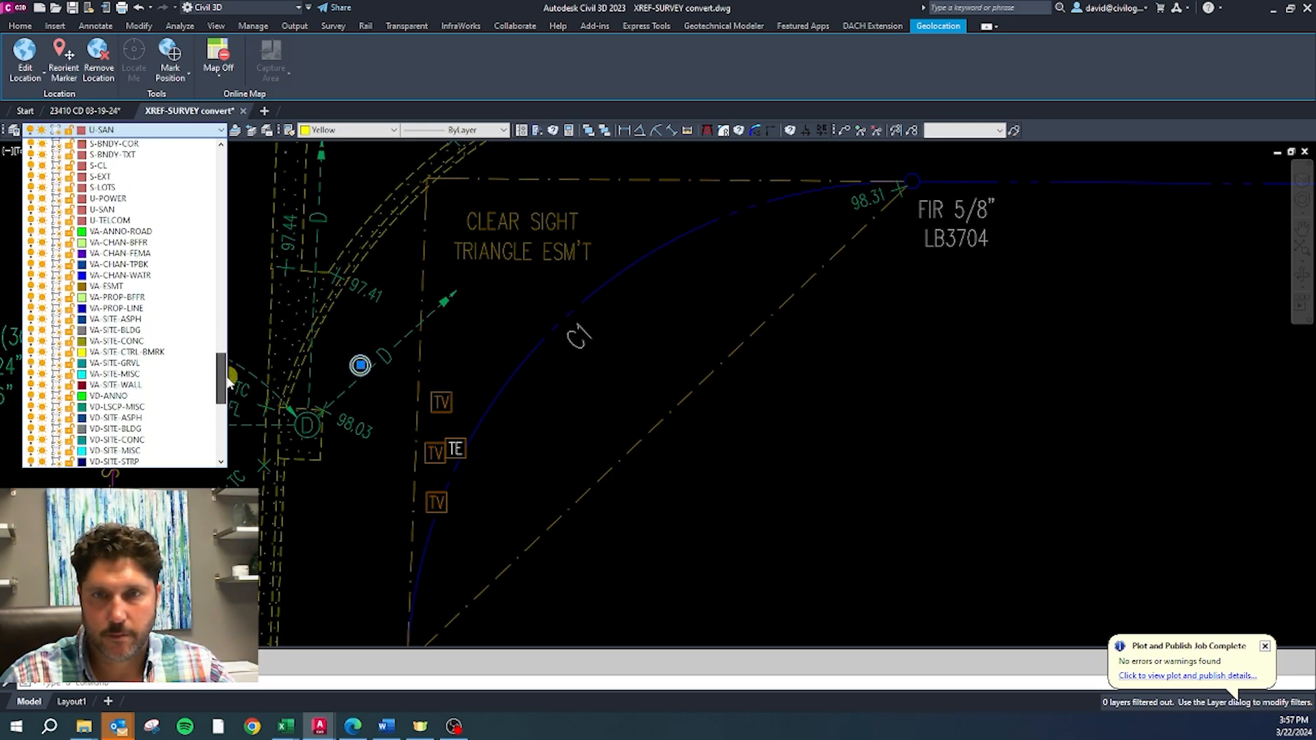
left_click_drag(230, 376, 231, 398)
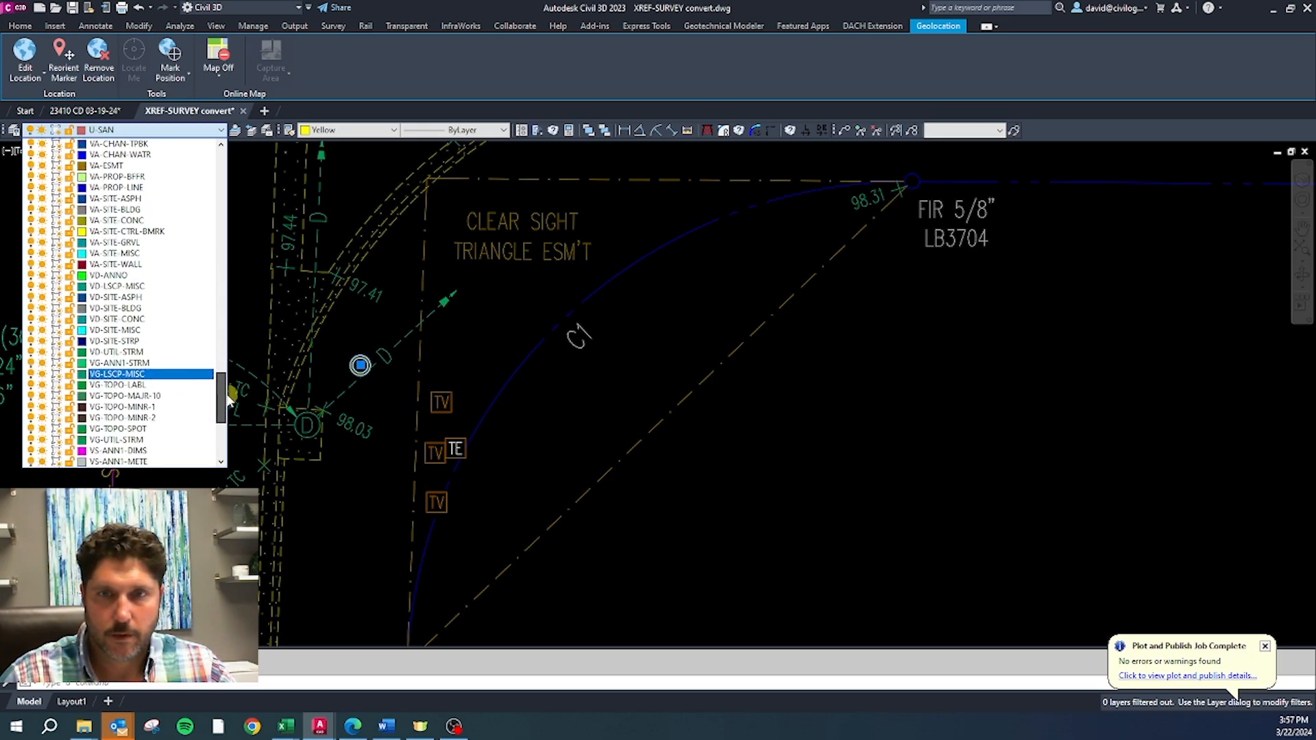
left_click_drag(230, 398, 231, 427)
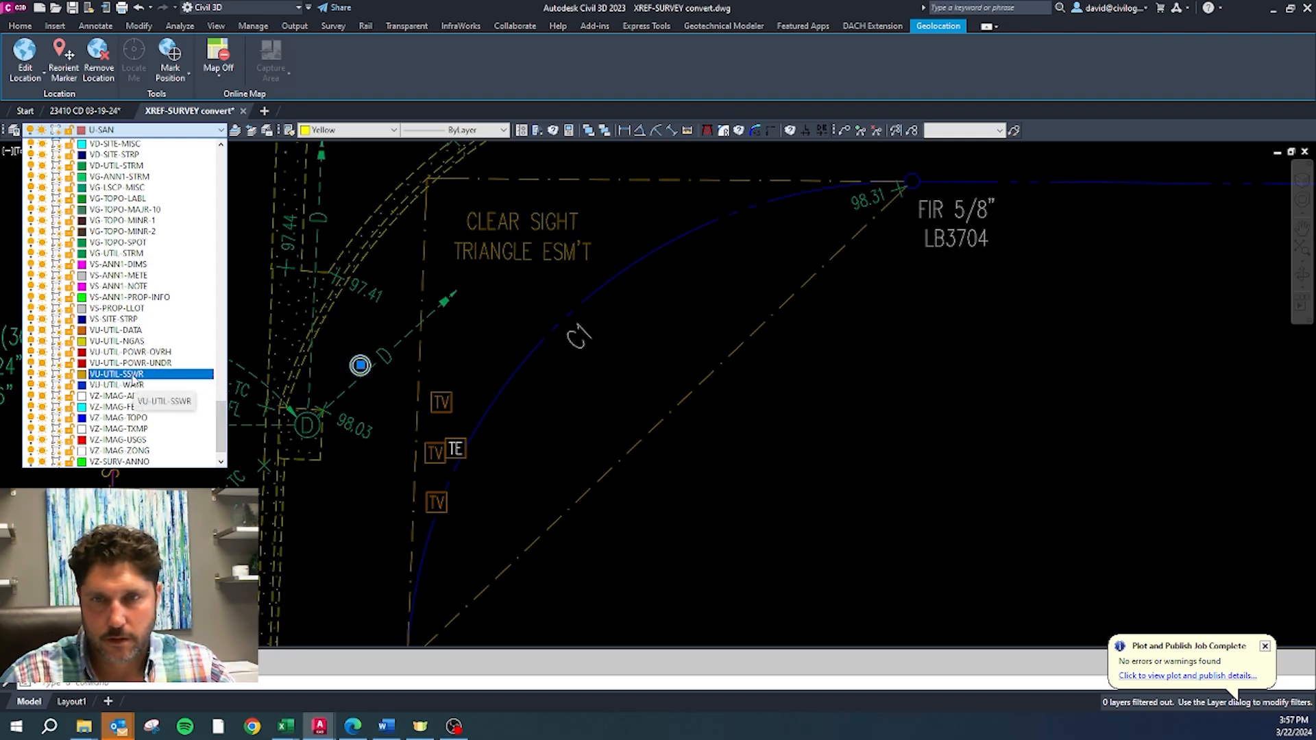
scroll(145, 377, "down", 1)
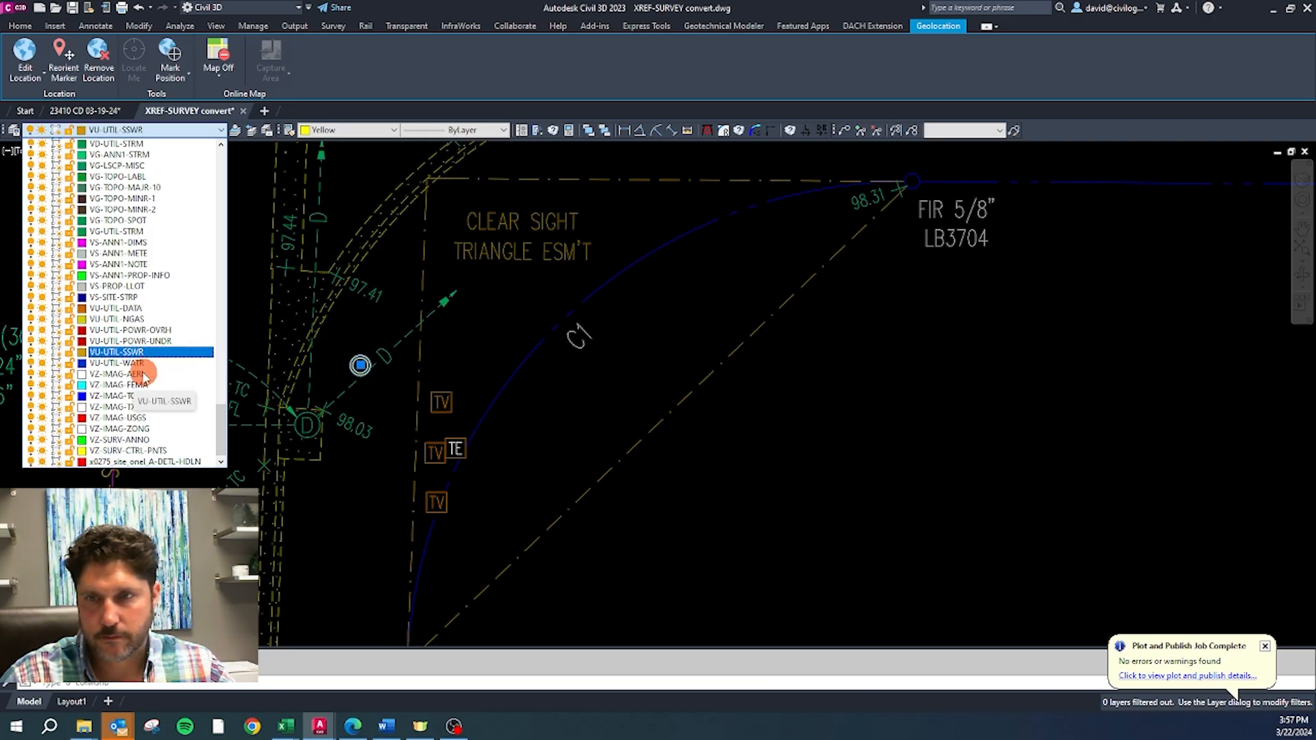
left_click(142, 357)
key("Escape")
Step: Match the two double-circle symbols on the north water line to the yellow symbol on the VU-UTIL-SSWR layer
scroll(267, 401, "down", 4)
scroll(388, 356, "up", 4)
left_click(176, 370)
left_click(147, 376)
scroll(151, 390, "up", 4)
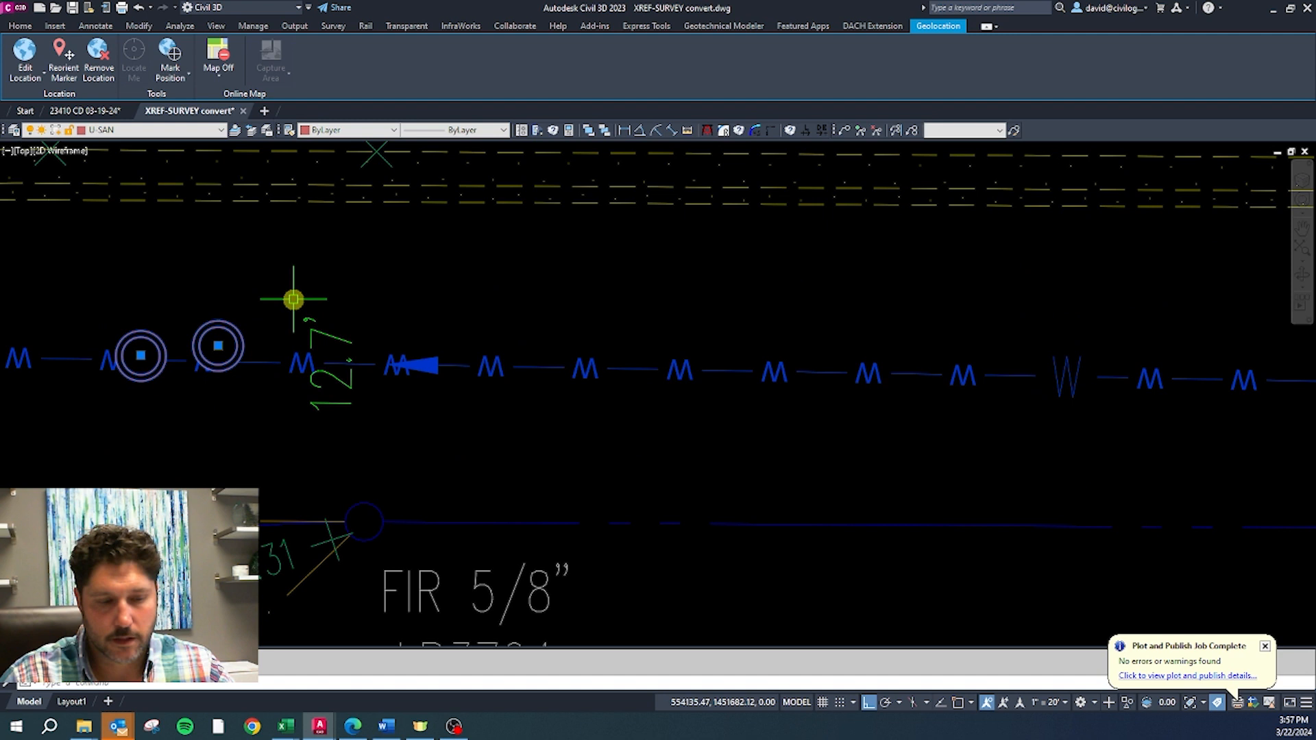
key("space")
scroll(393, 278, "down", 5)
scroll(249, 398, "up", 5)
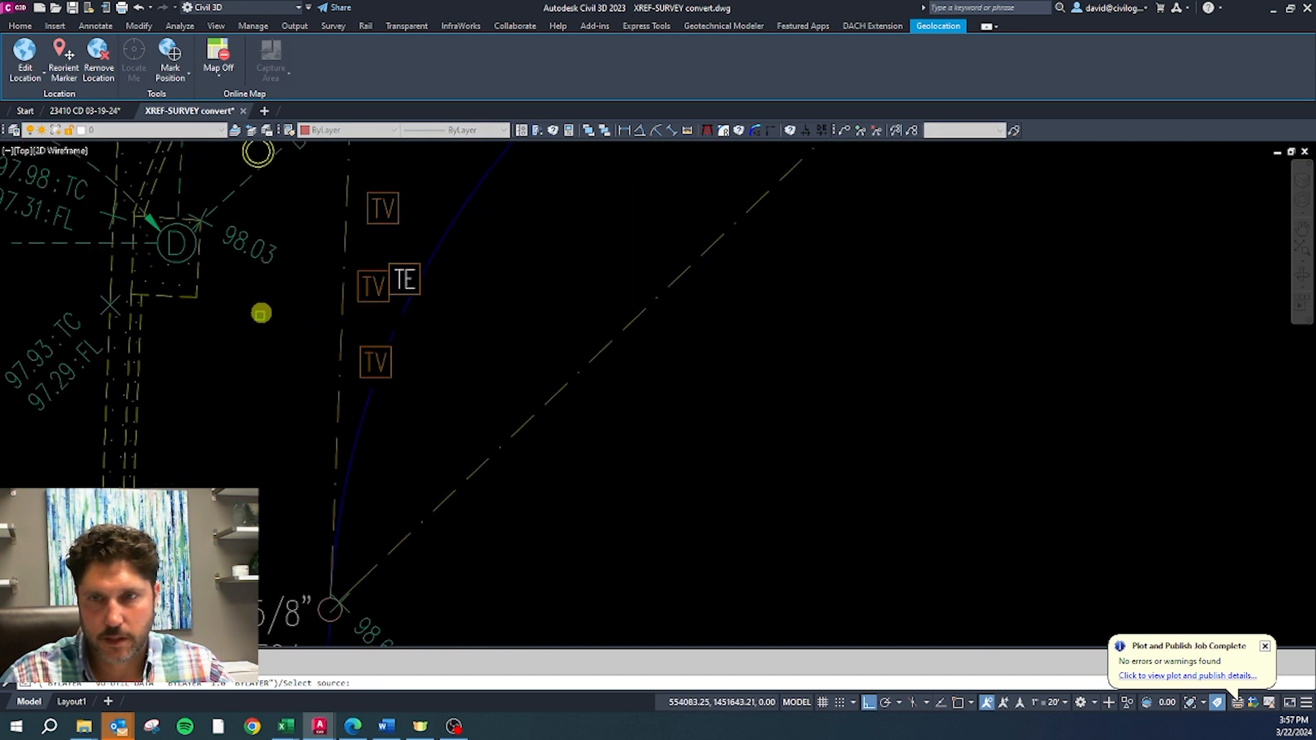
left_click(251, 164)
Step: Move the 12.8' dimension text near the fire hydrant at the northeast corner to the VZ-SURV-ANNO layer
scroll(205, 442, "down", 6)
scroll(344, 446, "up", 4)
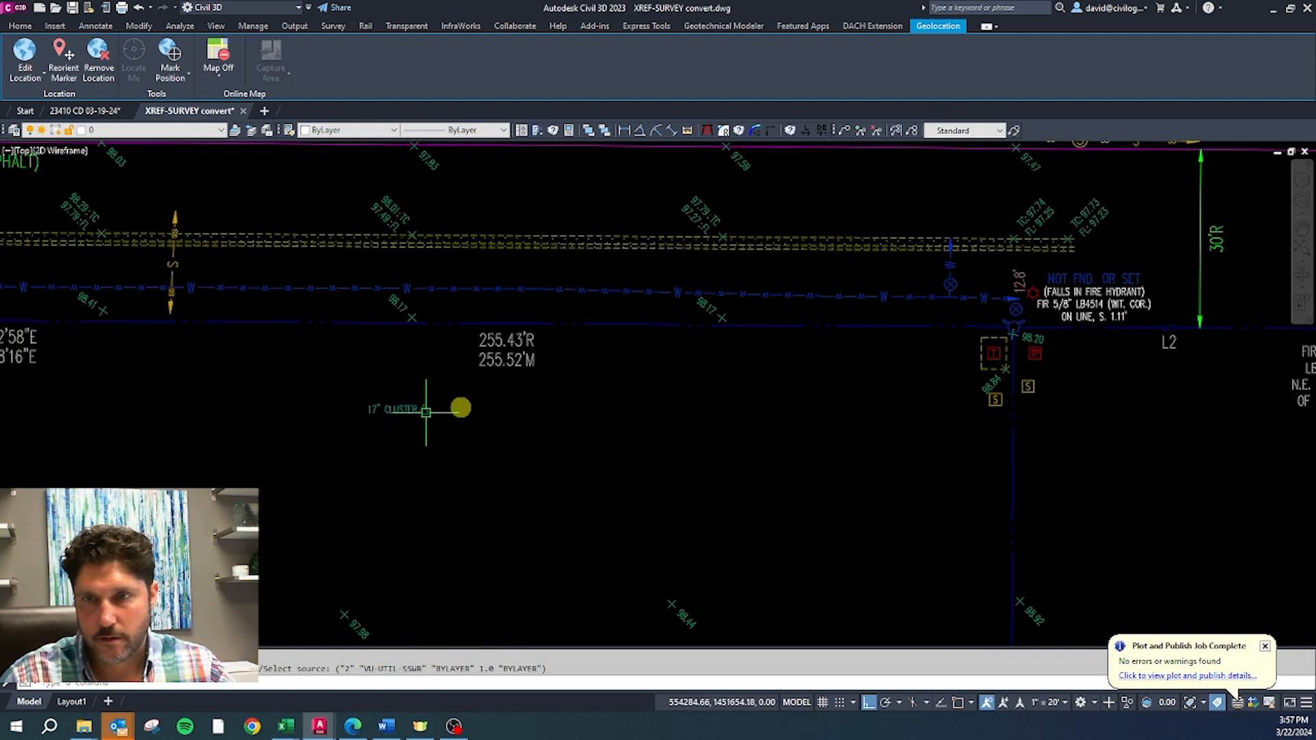
scroll(1003, 309, "up", 5)
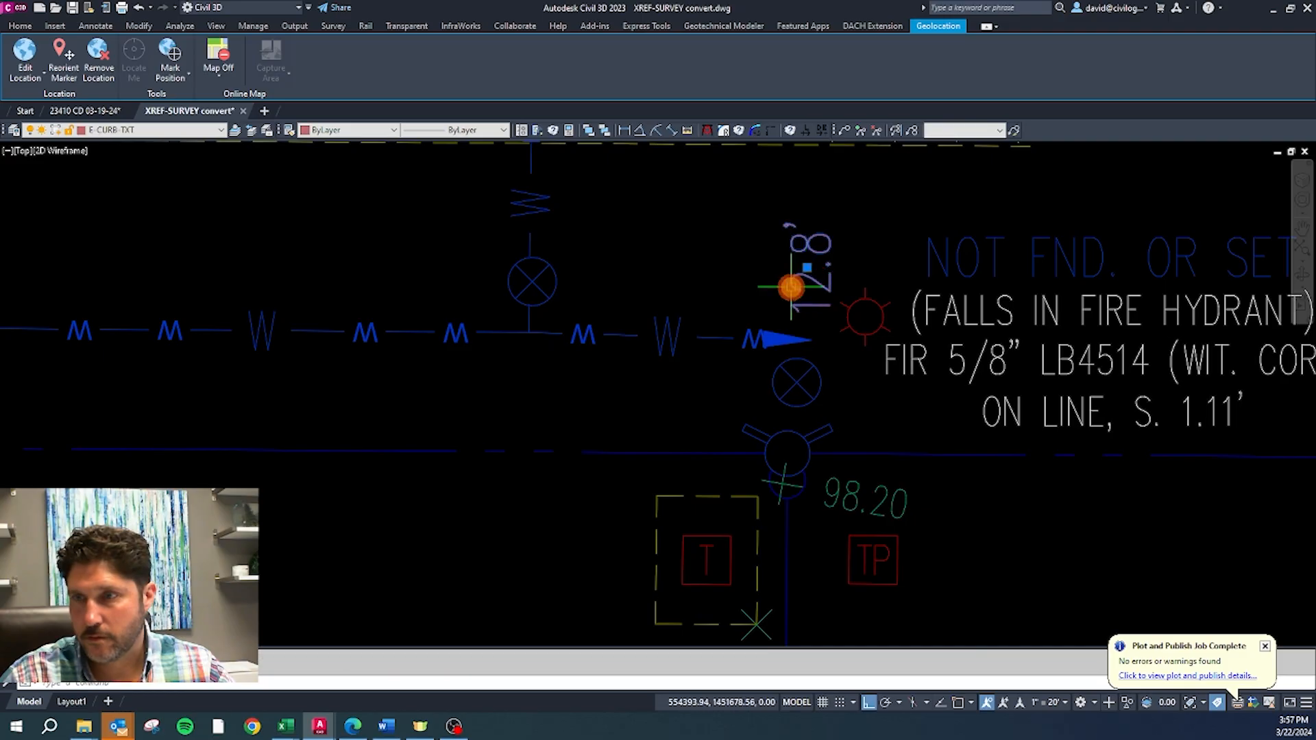
left_click(175, 130)
scroll(220, 352, "down", 10)
left_click(133, 451)
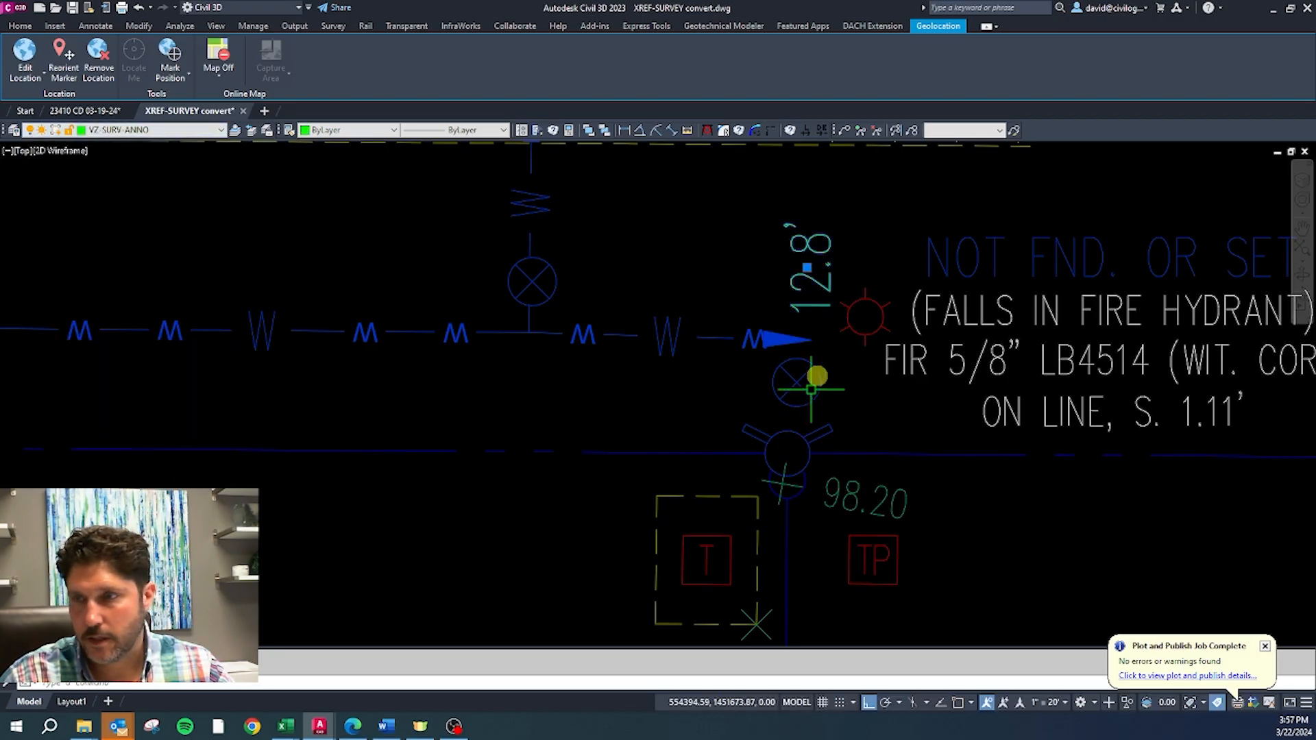
scroll(869, 293, "down", 8)
scroll(161, 363, "up", 5)
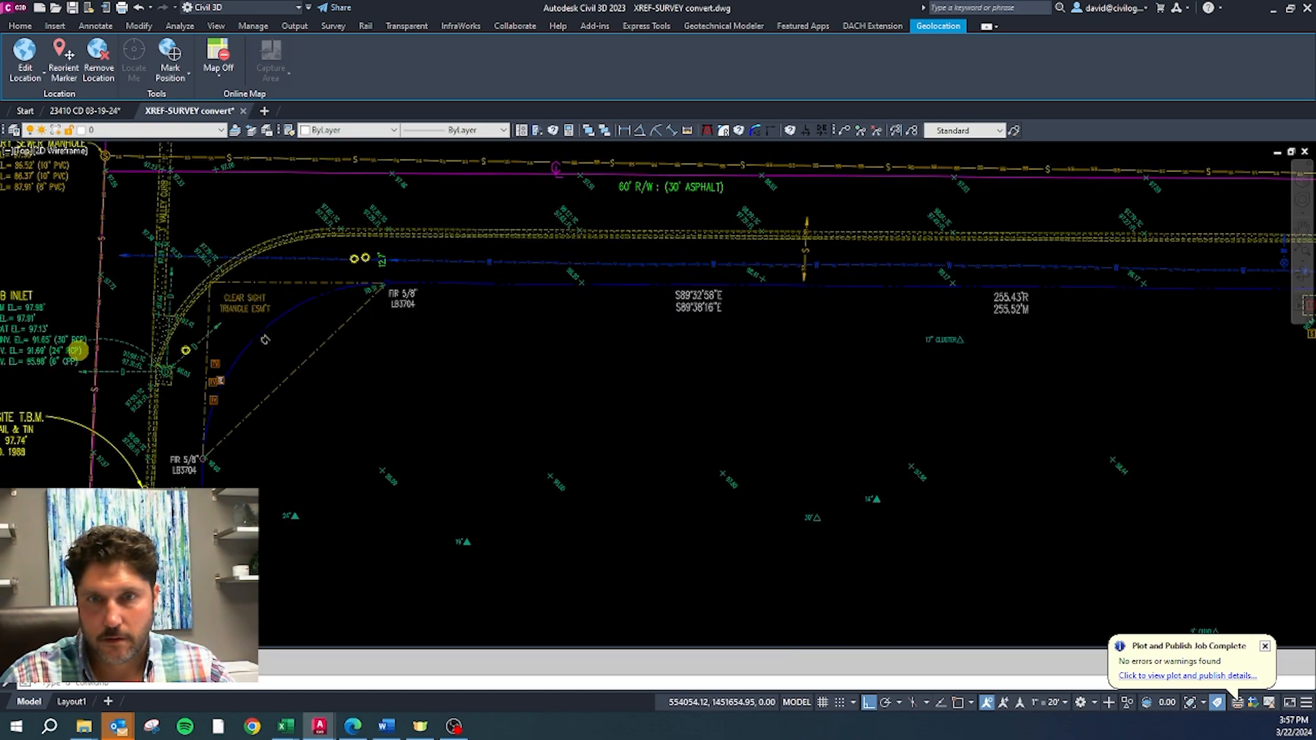
scroll(270, 358, "down", 10)
scroll(379, 338, "up", 12)
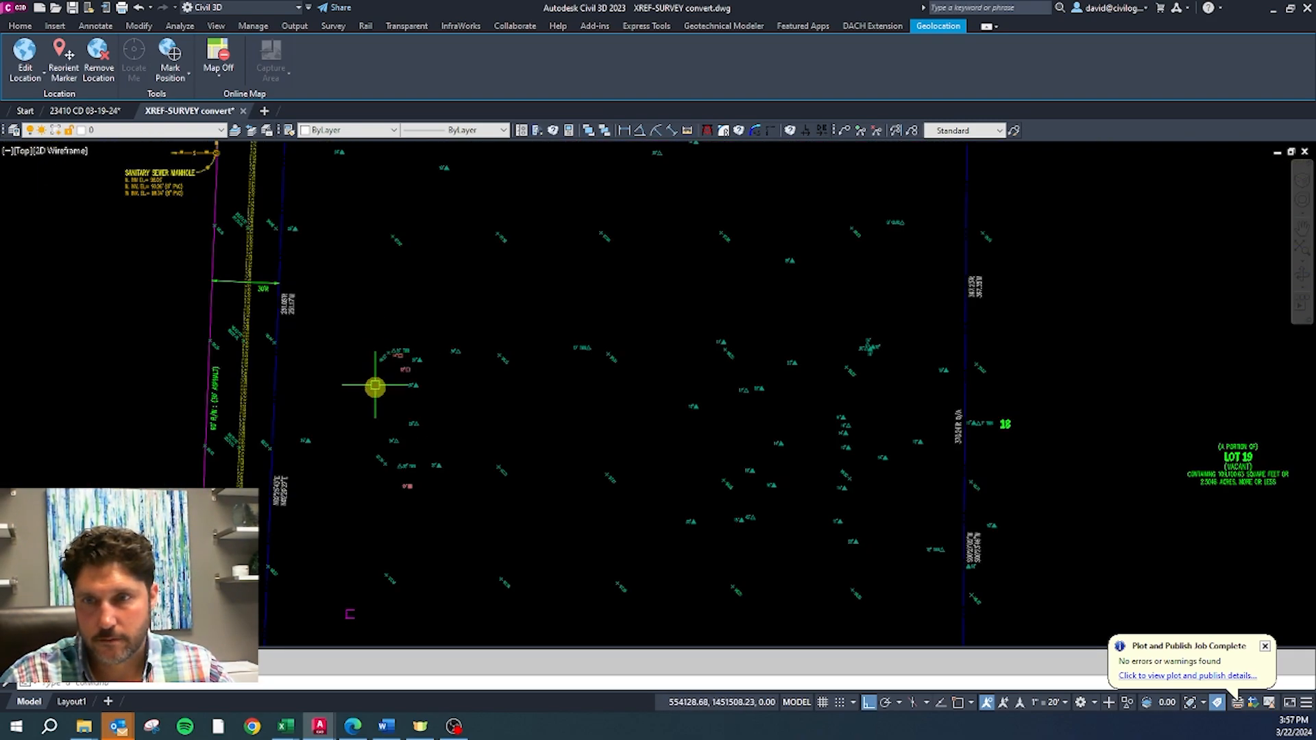
left_click(396, 348)
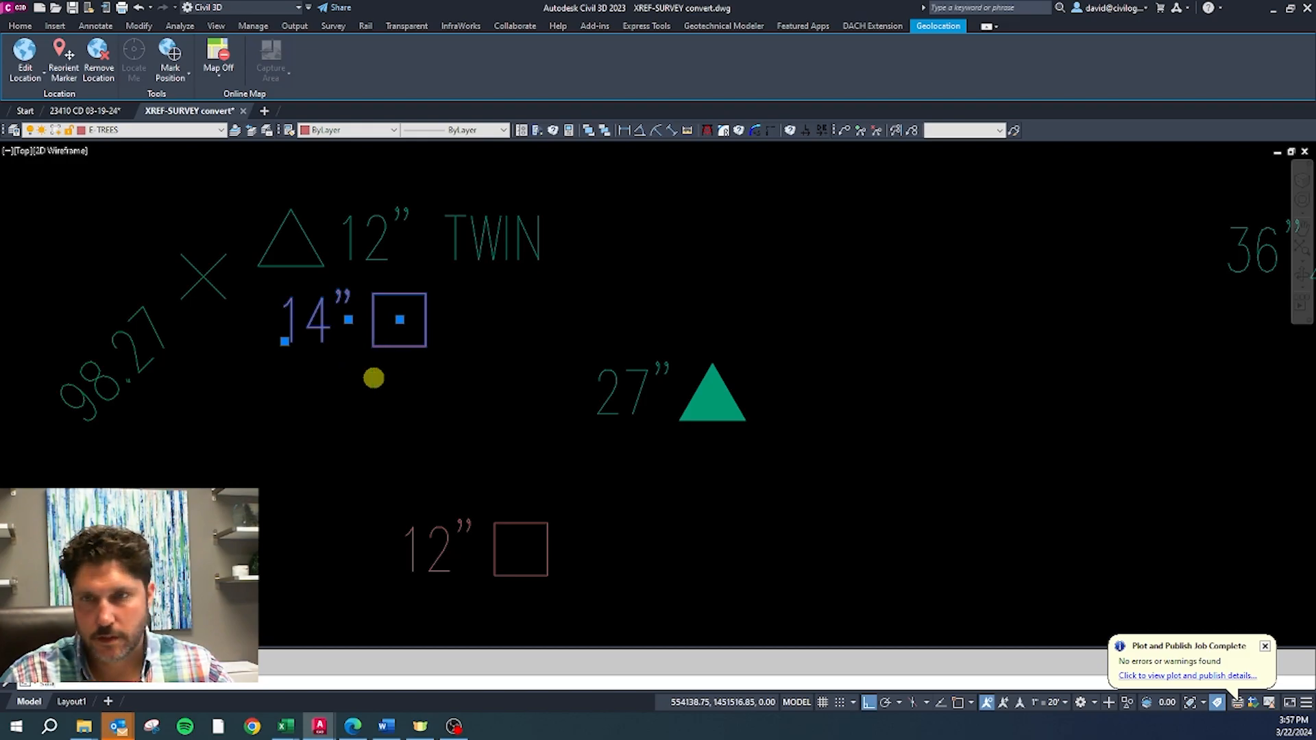
key("Return")
type("cg")
key("Return")
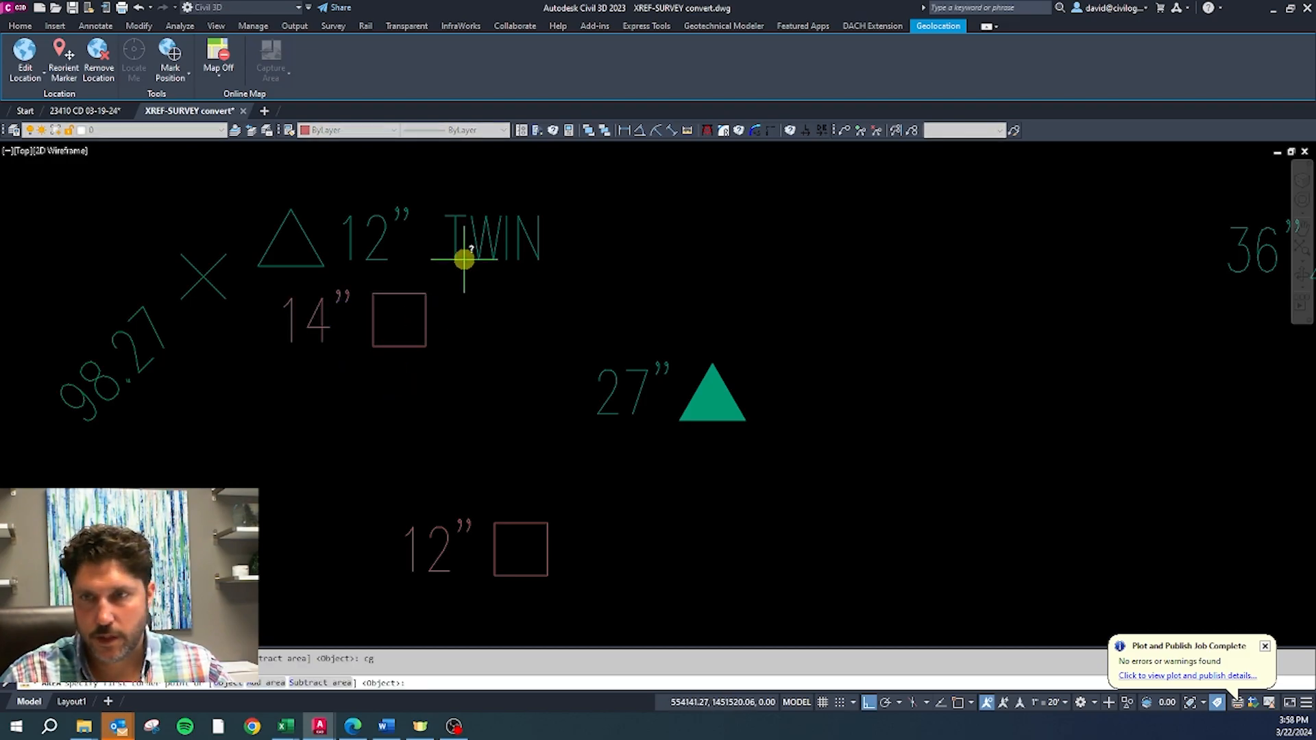
key("Escape")
Step: Match the 14" and 12" square tree symbols with their labels to the 12" TWIN tree on layer VG-LSCP-MISC
left_click(425, 294)
left_click(325, 387)
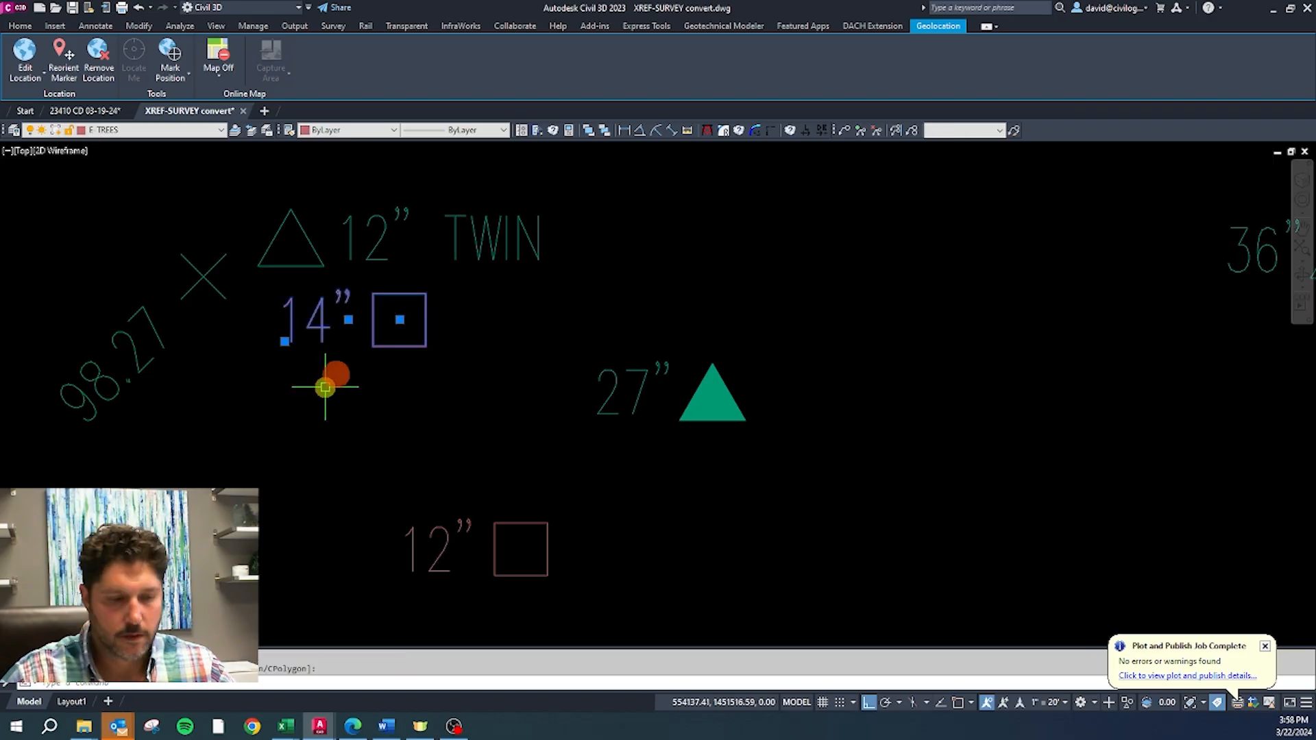
key("Return")
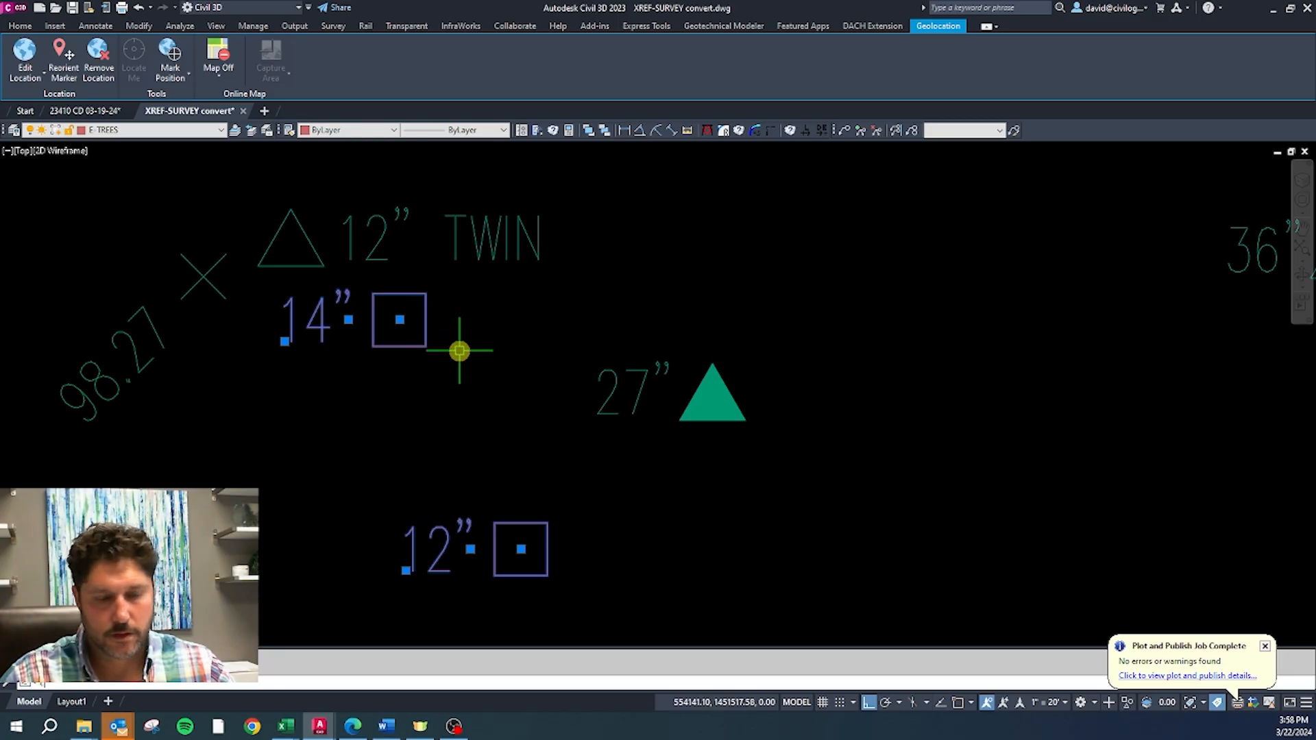
key("Return")
left_click(479, 248)
Step: Match the filled 16" square tree symbol and its label to a neighbouring tree on layer VG-LSCP-MISC
scroll(476, 256, "down", 6)
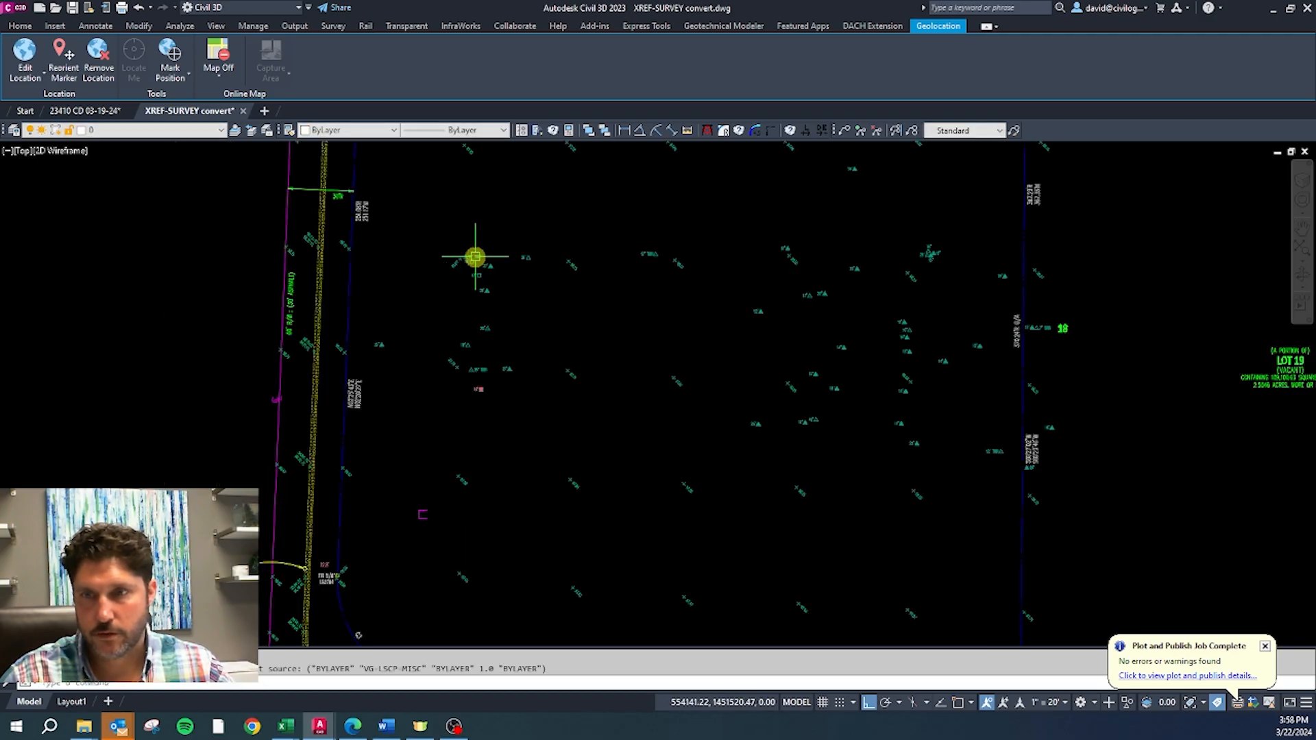
scroll(467, 291, "up", 8)
left_click(556, 357)
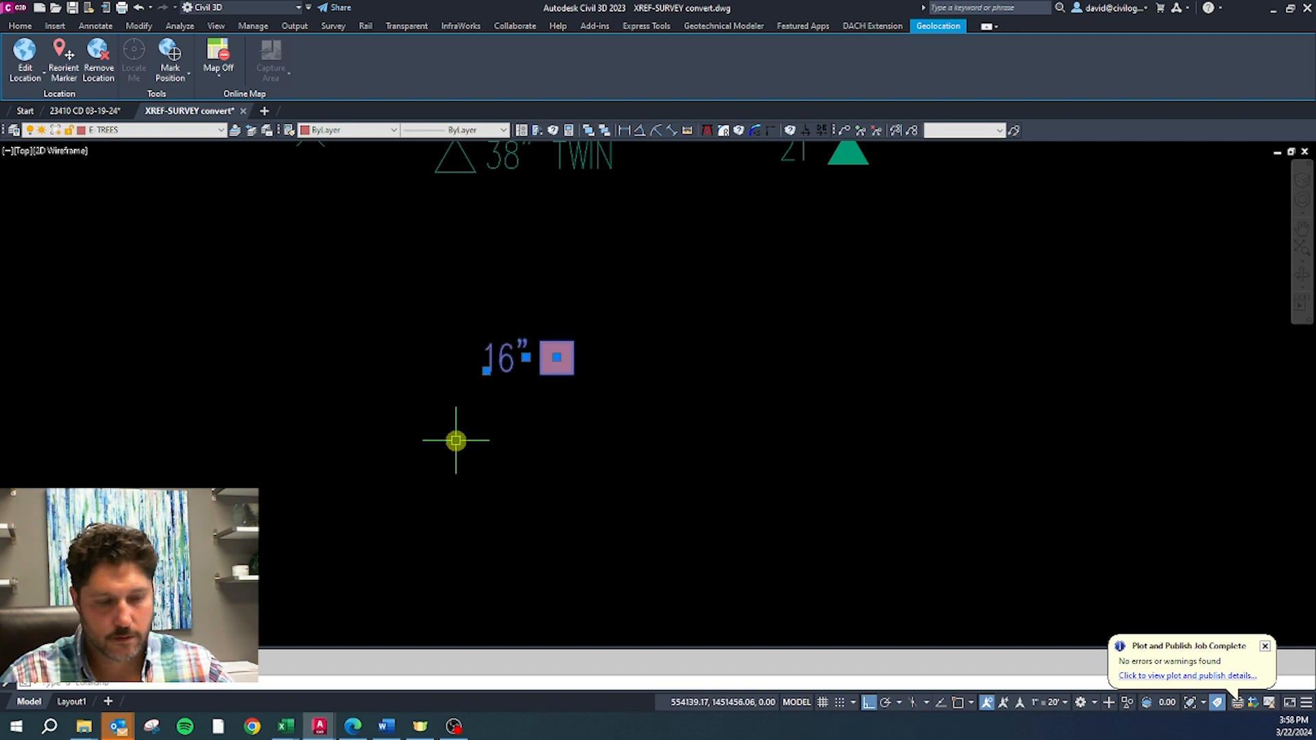
key("Return")
scroll(461, 411, "down", 4)
left_click(513, 309)
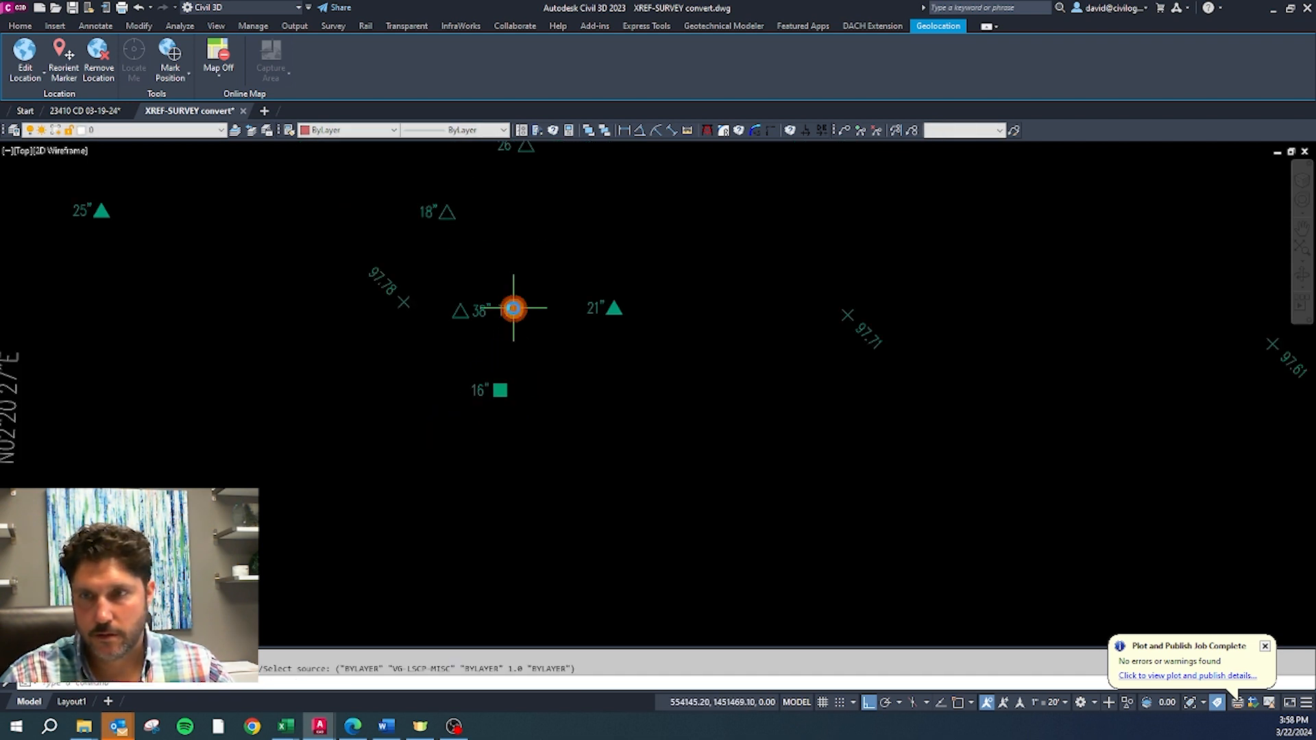
Step: Delete the magenta dashed three-sided outline in the southwest part of the lot
scroll(532, 338, "down", 5)
scroll(497, 349, "up", 5)
scroll(442, 331, "up", 5)
key("Escape")
left_click(441, 331)
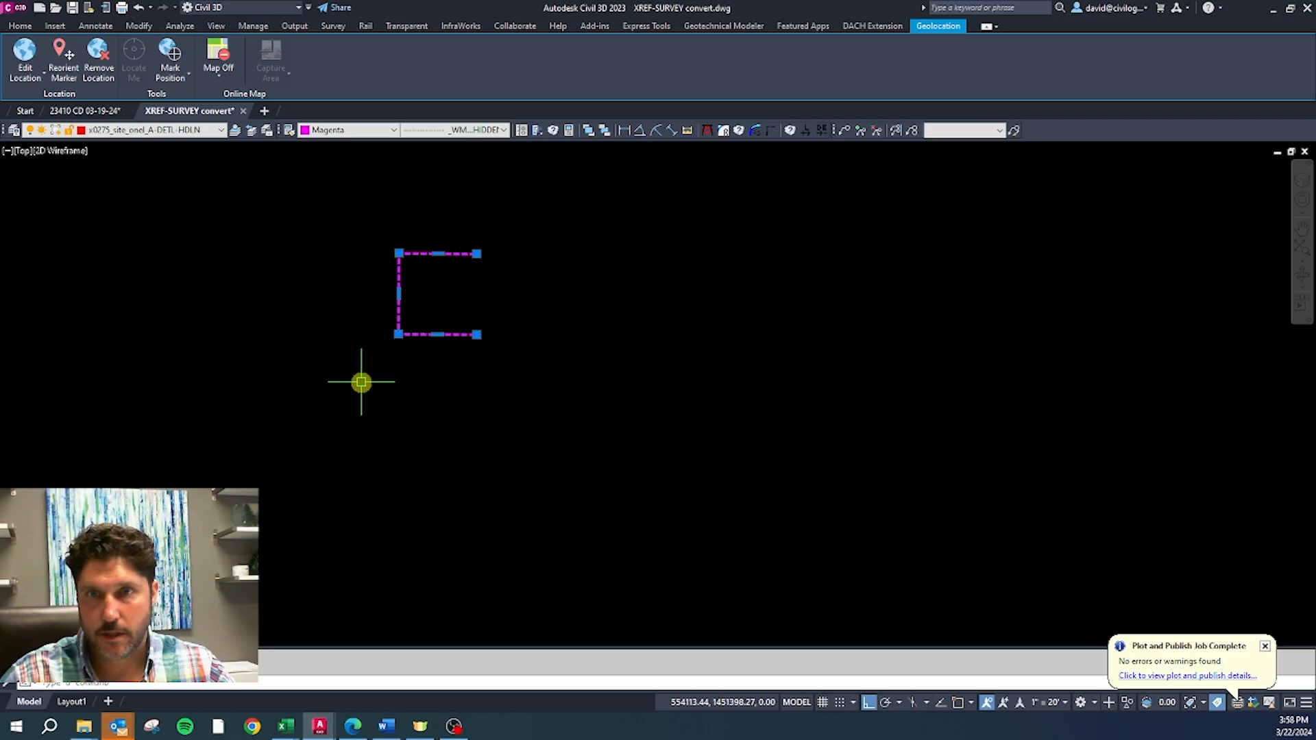
key("Delete")
Step: Move the 12.8' dimension text above the FIR 5/8" LB3704 label on the west side to the VZ-SURV-ANNO layer
scroll(397, 332, "down", 5)
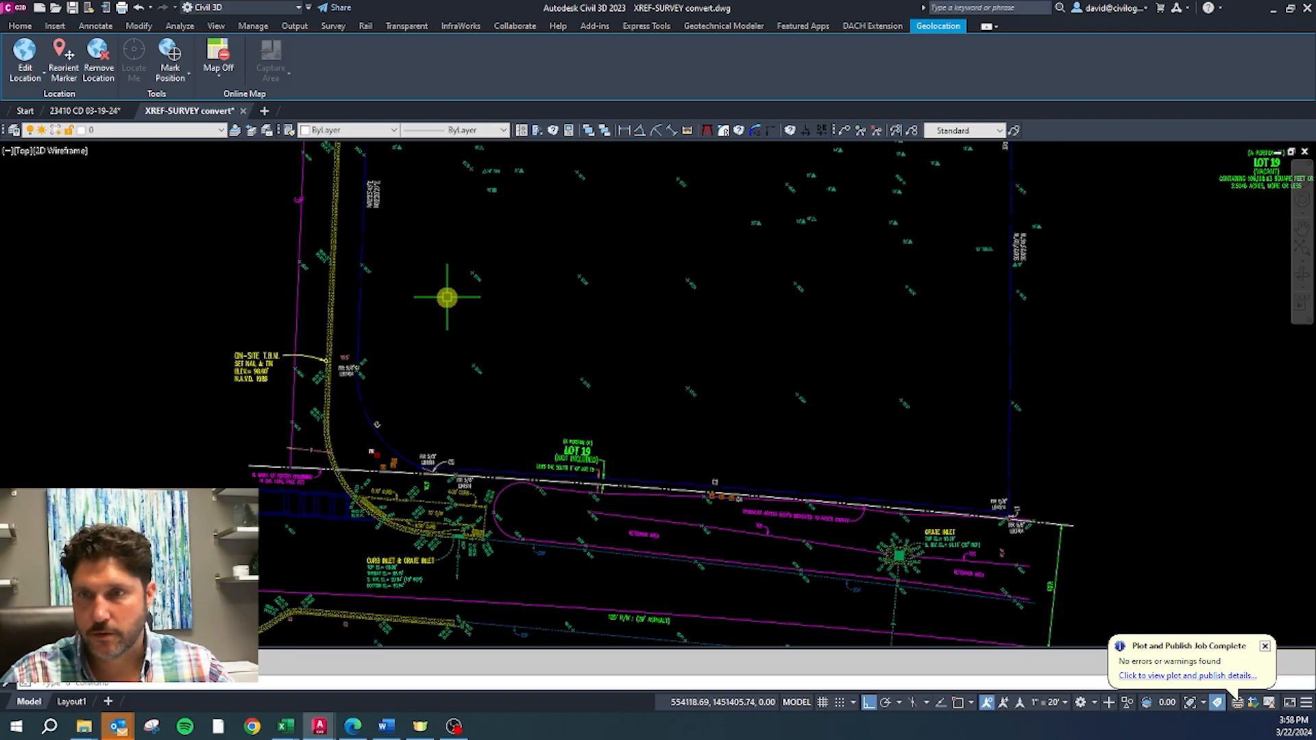
scroll(346, 357, "up", 5)
left_click(336, 374)
left_click(197, 137)
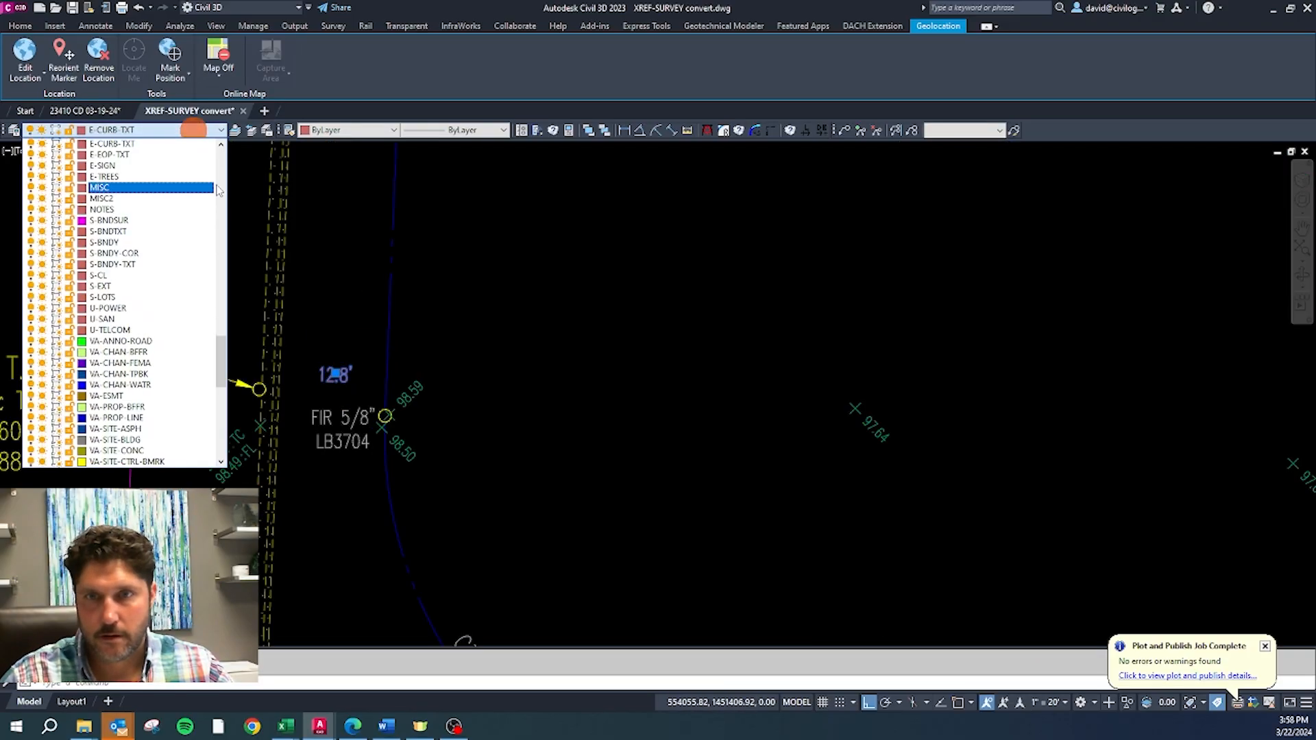
left_click_drag(219, 362, 221, 446)
left_click(162, 438)
scroll(355, 332, "down", 5)
key("Escape")
right_click(420, 342)
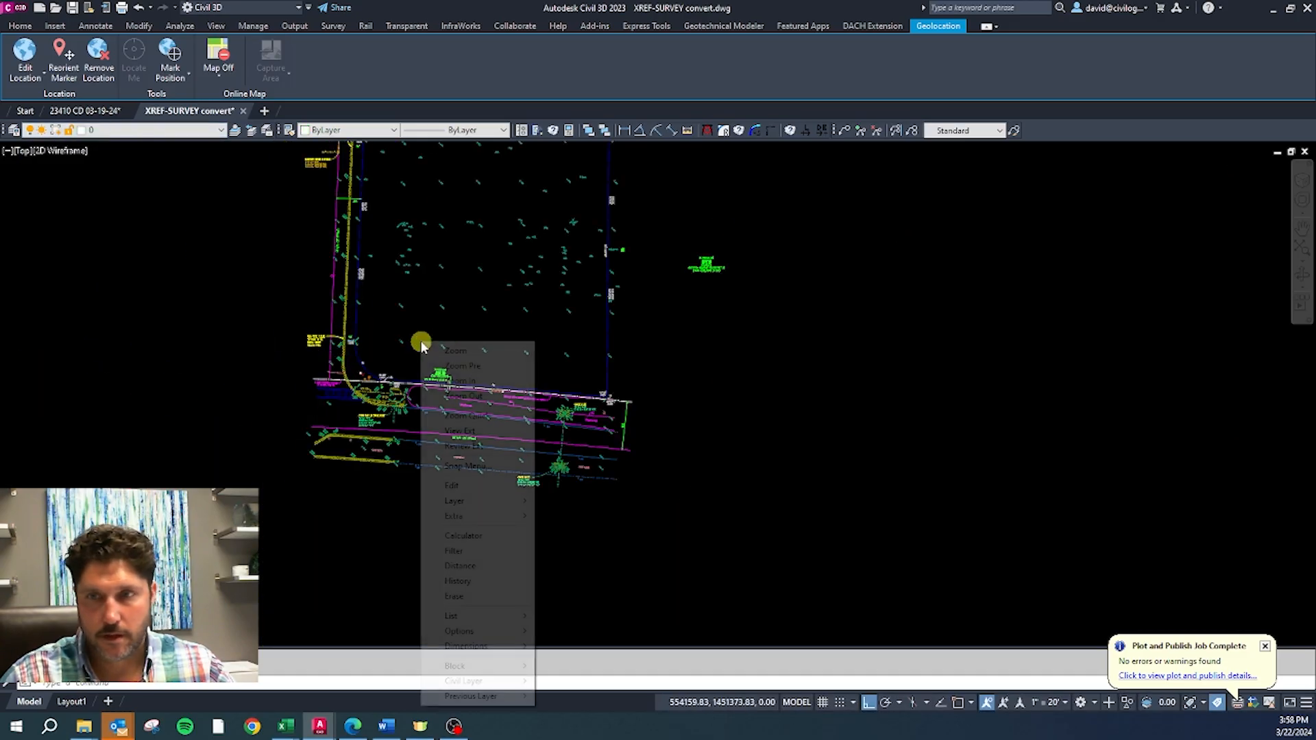
key("Escape")
Step: Move the three GRASS MEDIAN labels along the south road from E-CURB-TXT to the VZ-SURV-ANNO layer
scroll(584, 469, "up", 5)
left_click(586, 463)
scroll(723, 449, "down", 2)
left_click(141, 414)
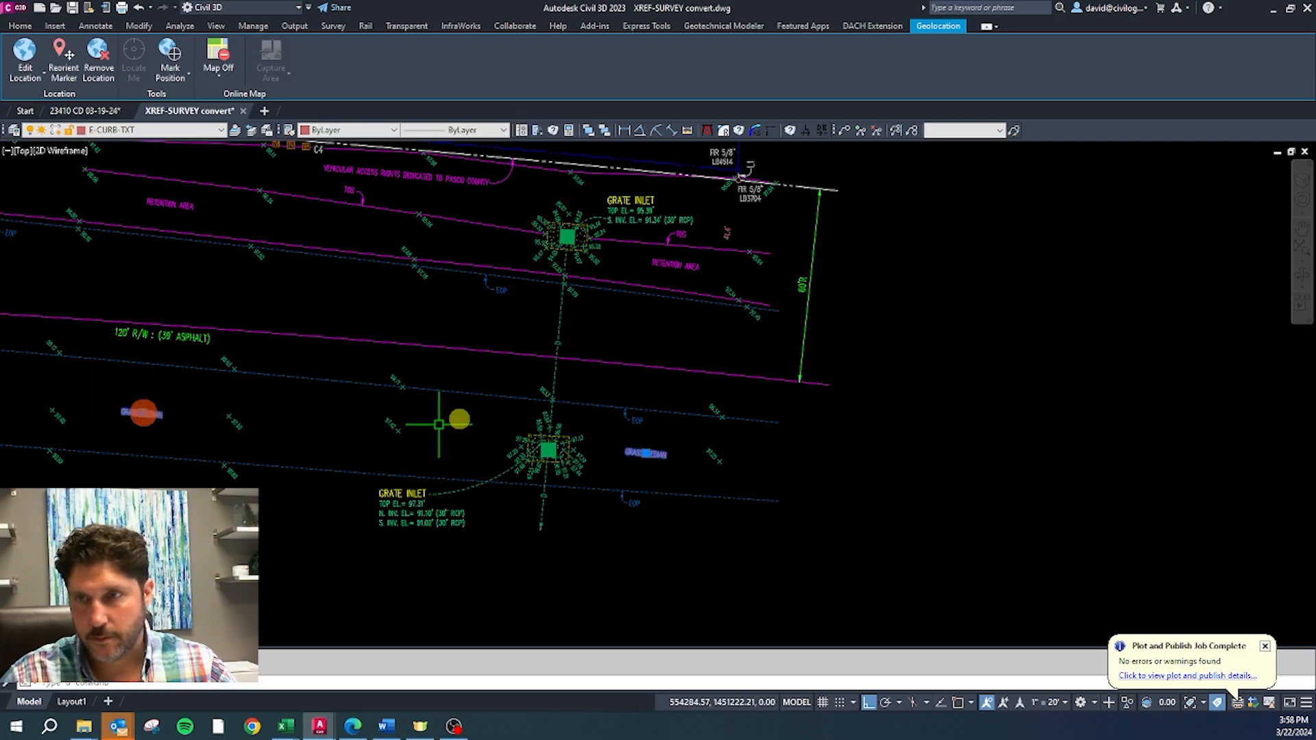
scroll(721, 422, "down", 2)
scroll(388, 421, "up", 3)
scroll(505, 390, "down", 3)
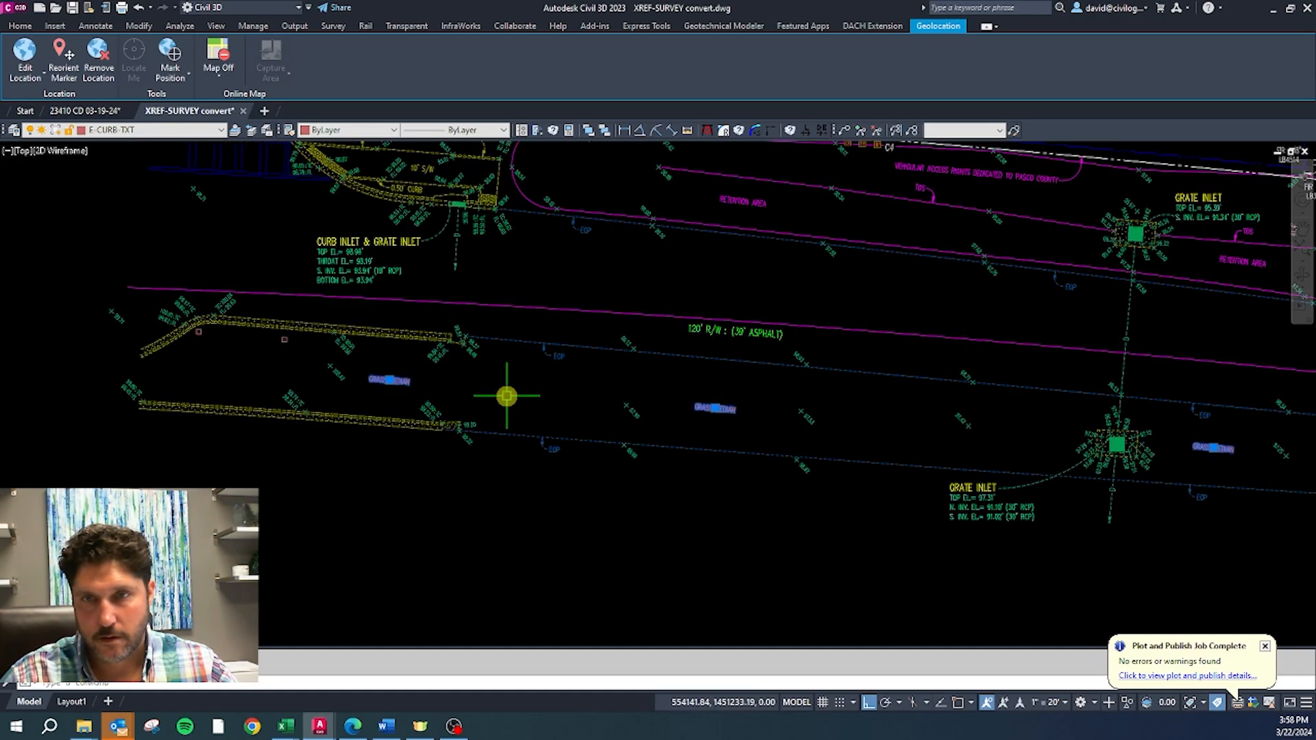
scroll(270, 353, "up", 3)
left_click(165, 131)
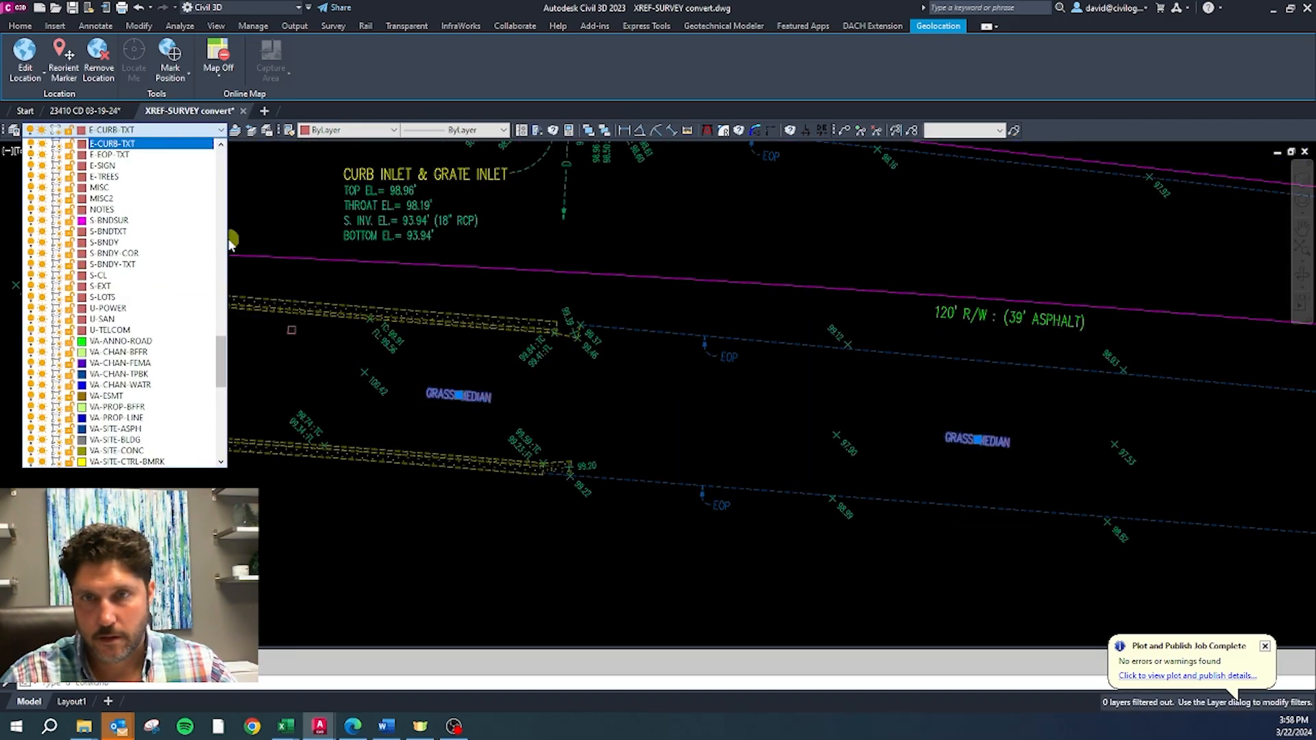
left_click_drag(220, 356, 220, 424)
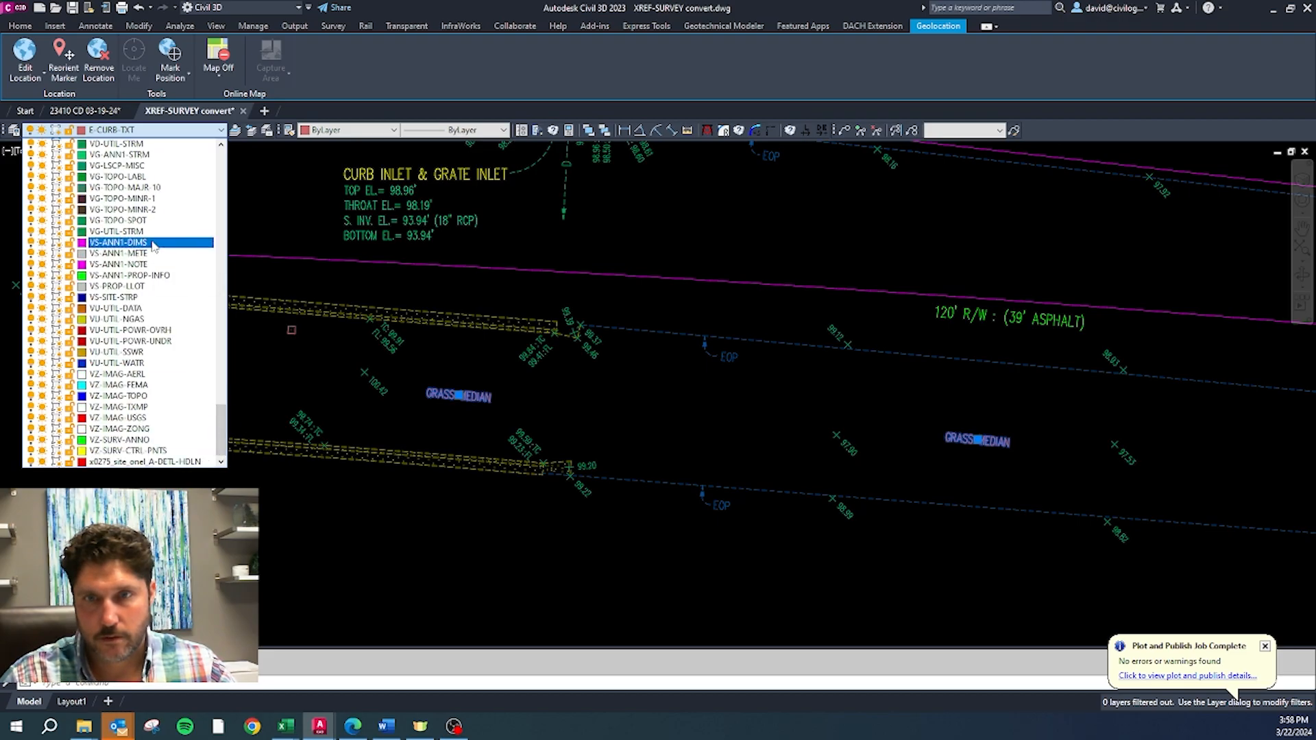
left_click(123, 439)
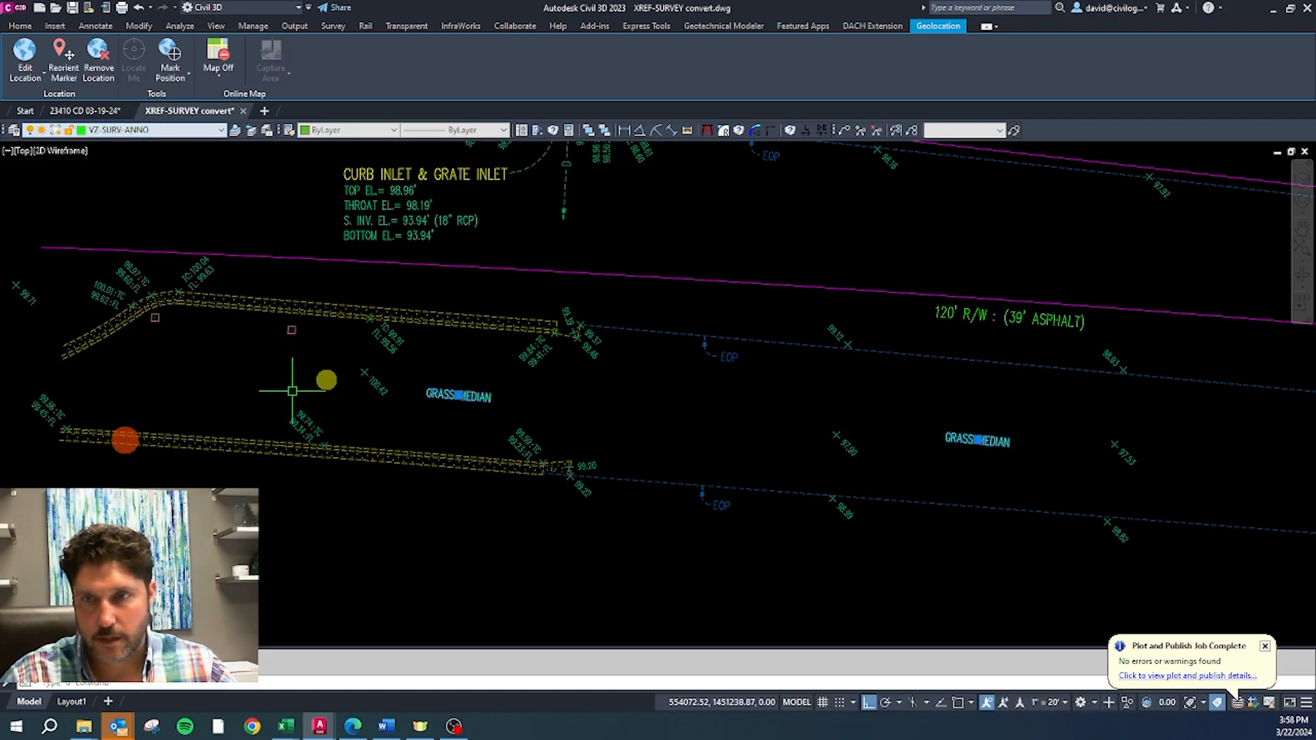
Step: Move the two square sign symbols in the southwest median from E-SIGN to the VA-SITE-MISC layer
key("Escape")
left_click(291, 329)
scroll(278, 318, "up", 5)
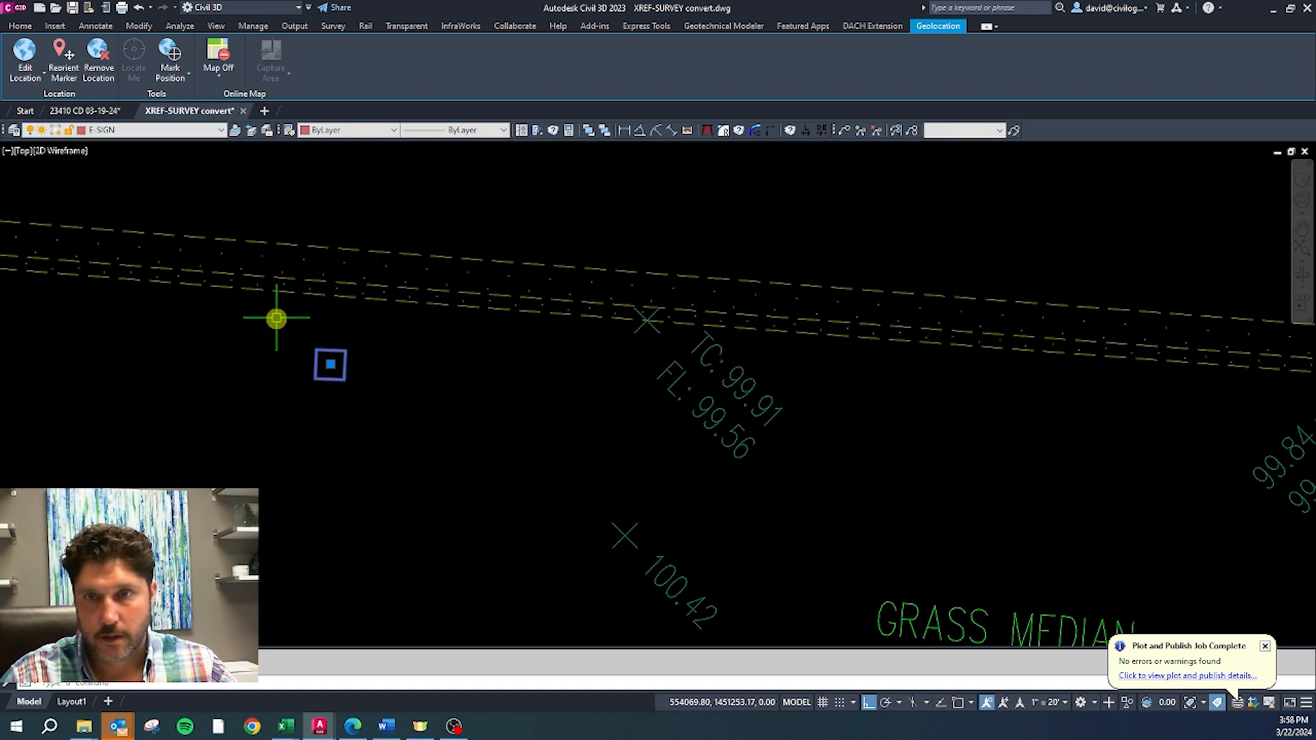
scroll(401, 359, "down", 5)
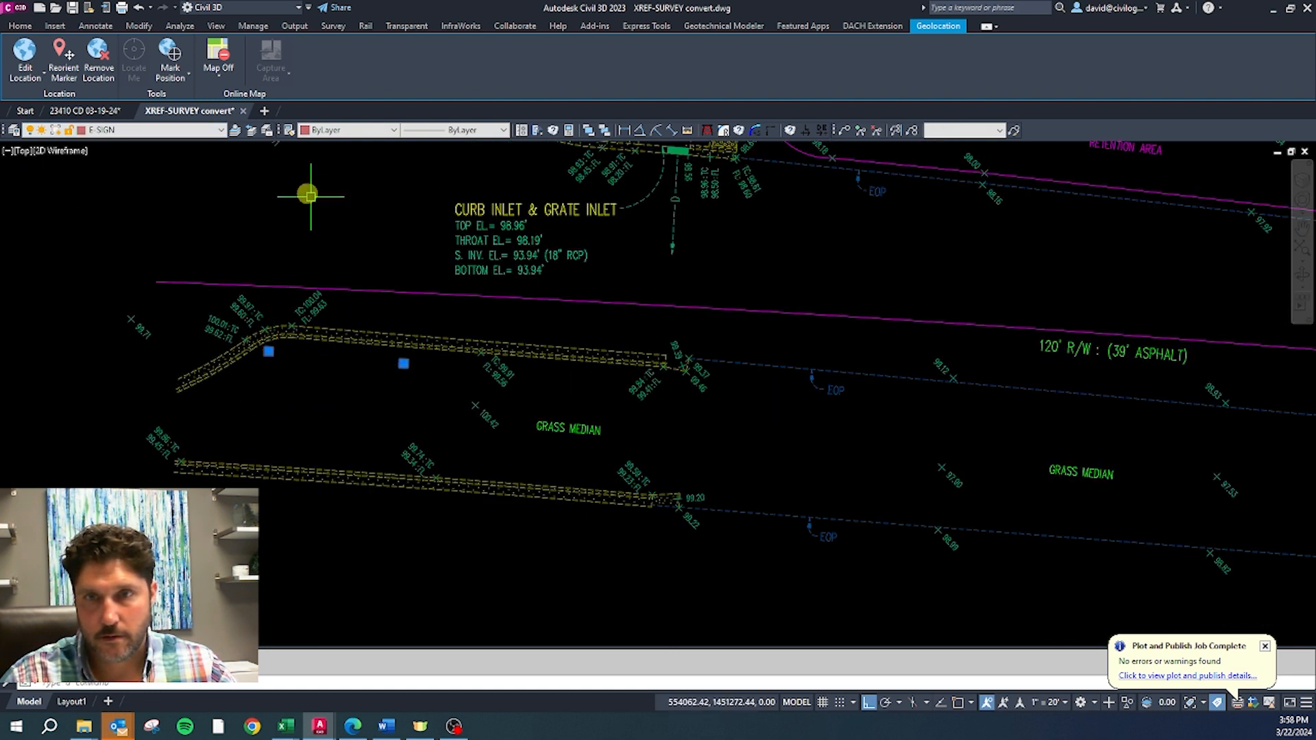
left_click(191, 130)
left_click_drag(221, 347, 222, 392)
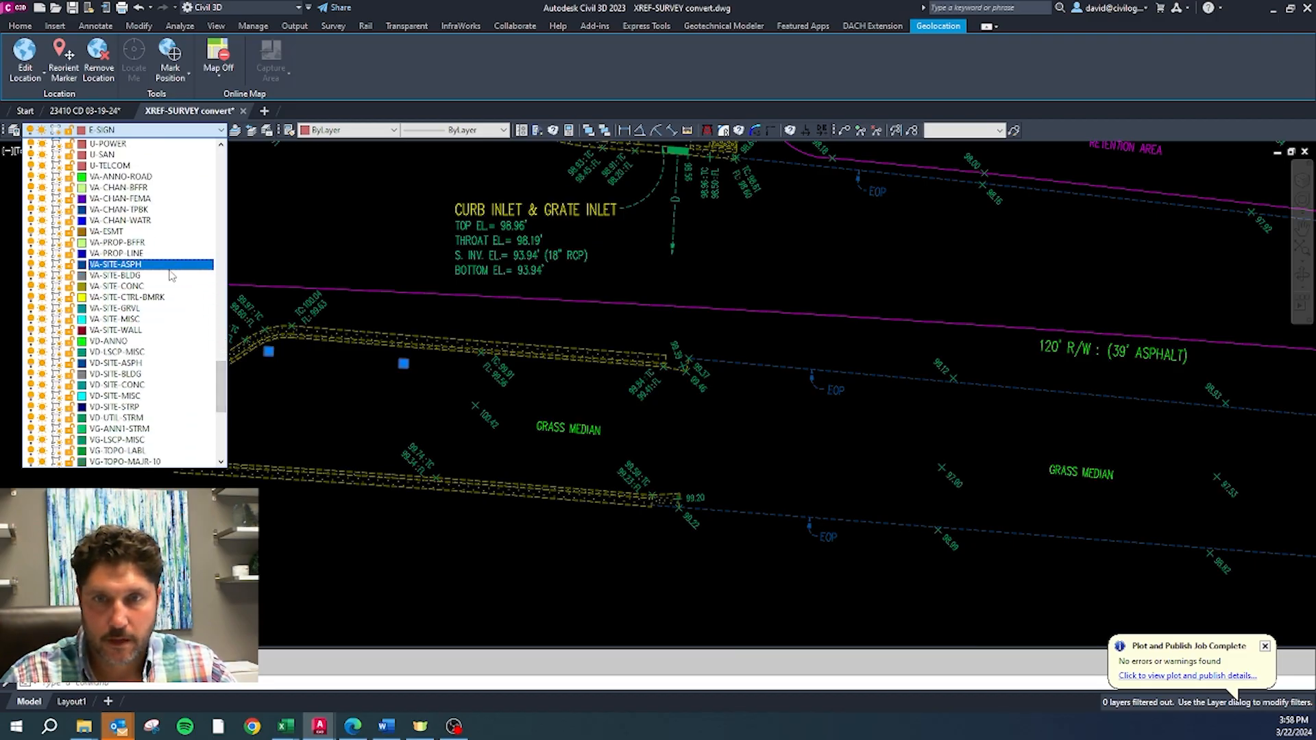
scroll(139, 321, "down", 4)
left_click(137, 320)
Step: Hide the converted standard layers to isolate the objects still on the surveyor's layers
scroll(291, 421, "down", 8)
key("Escape")
right_click(291, 390)
key("Escape")
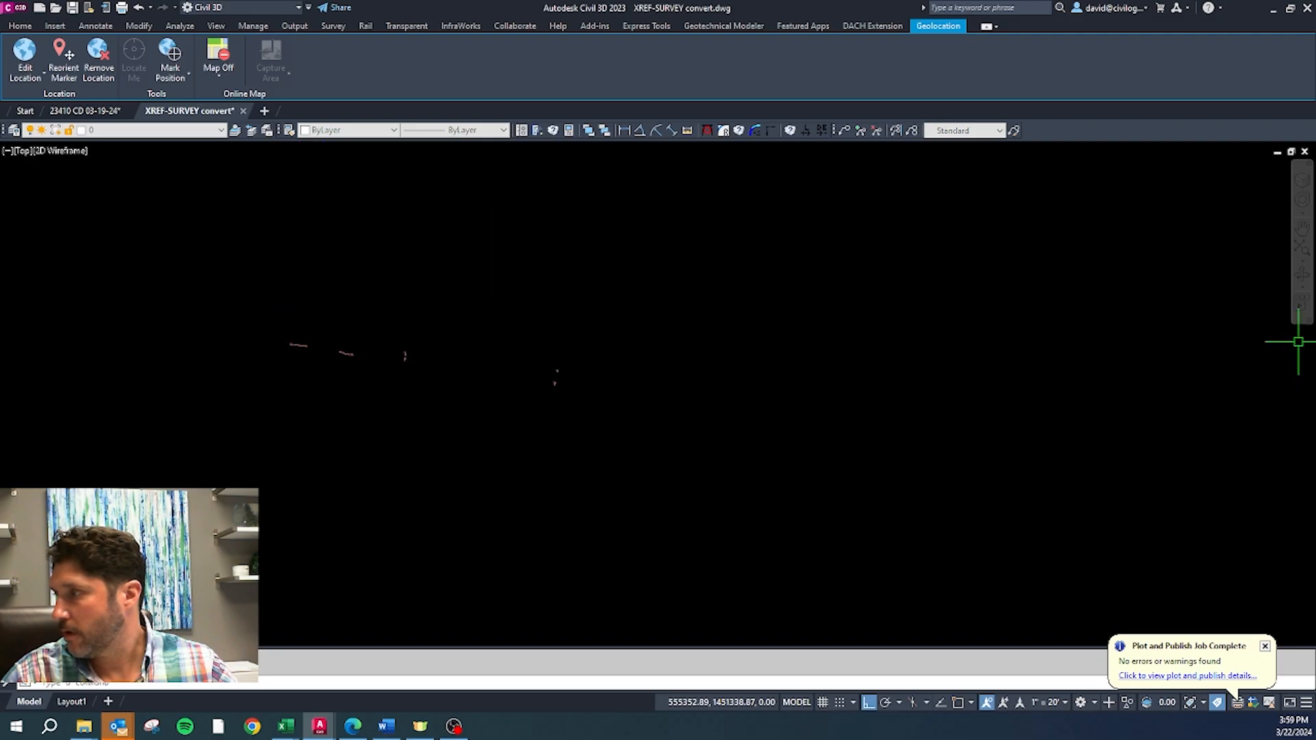
scroll(547, 404, "down", 4)
scroll(619, 219, "down", 1)
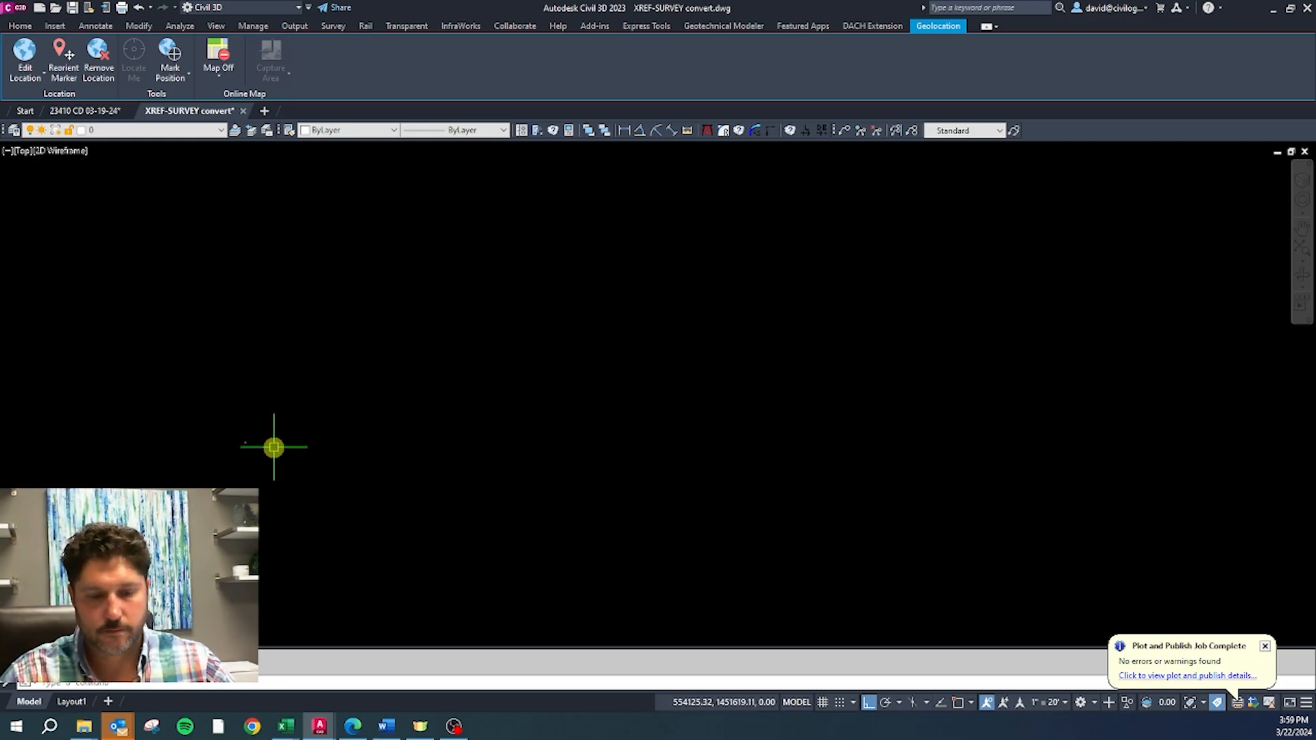
Step: Draw a guide line with ortho off through the remaining objects, down the west side and east along the south boundary
key("Return")
left_click(244, 443)
scroll(329, 329, "down", 5)
key("F8")
scroll(334, 342, "up", 3)
left_click(267, 401)
left_click(415, 415)
left_click(416, 423)
scroll(373, 440, "up", 4)
key("Escape")
Step: Show the hidden layers again and move the dimension text below the southeast LB3704 corner from E-EOP-TXT to VZ-SURV-ANNO
right_click(369, 400)
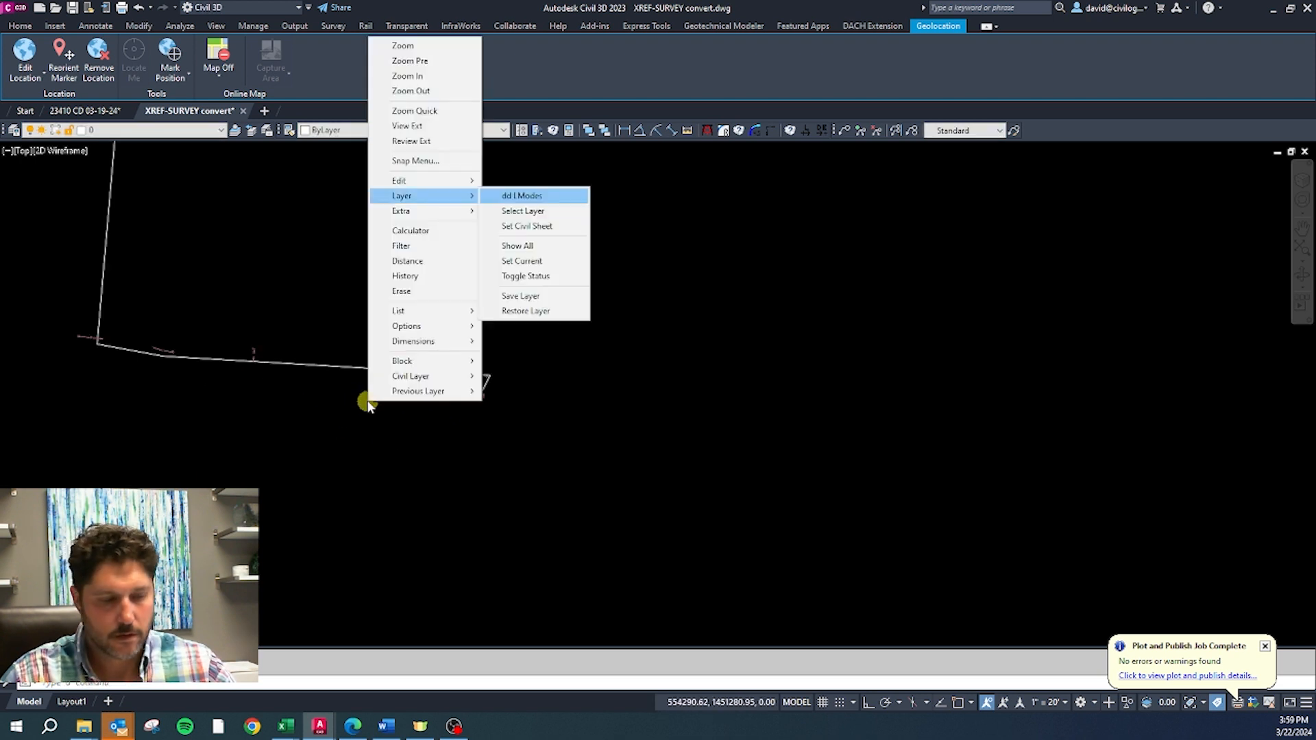
left_click(528, 194)
scroll(497, 388, "up", 5)
scroll(392, 402, "up", 2)
scroll(418, 425, "down", 3)
scroll(473, 336, "up", 4)
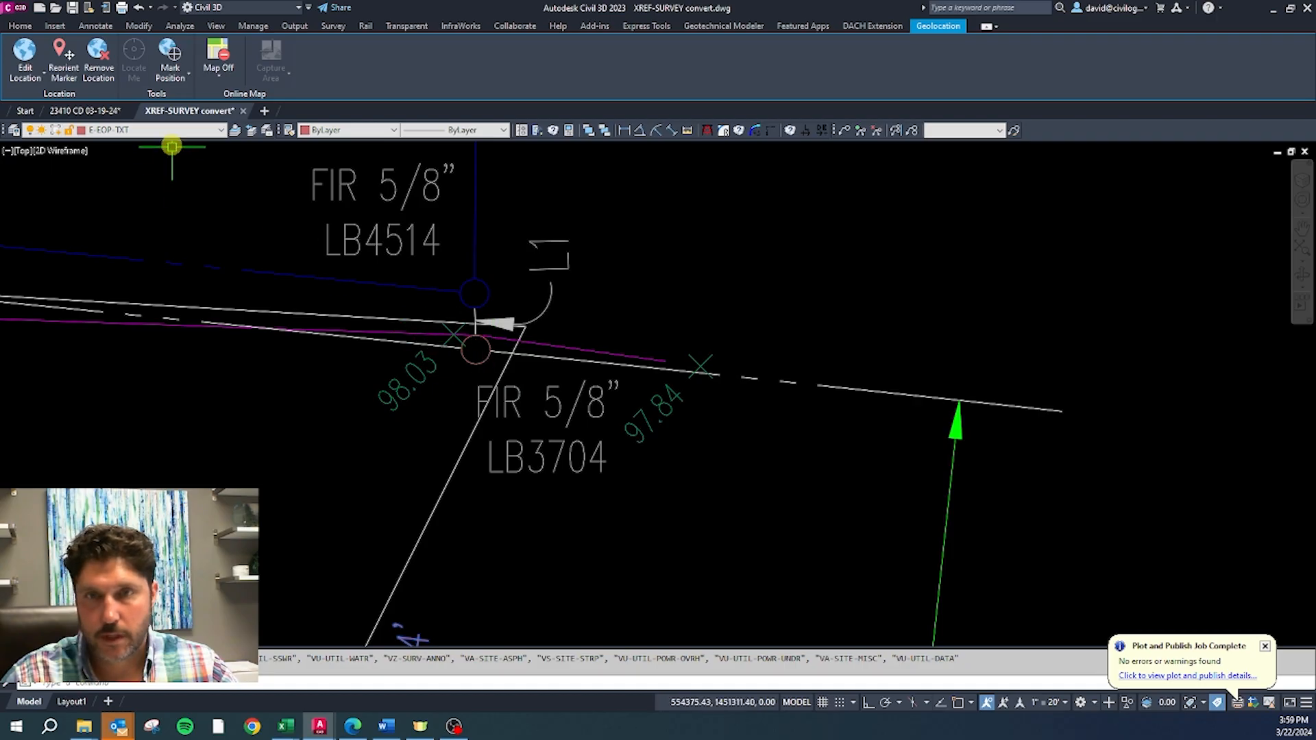
left_click(151, 129)
scroll(159, 401, "down", 3)
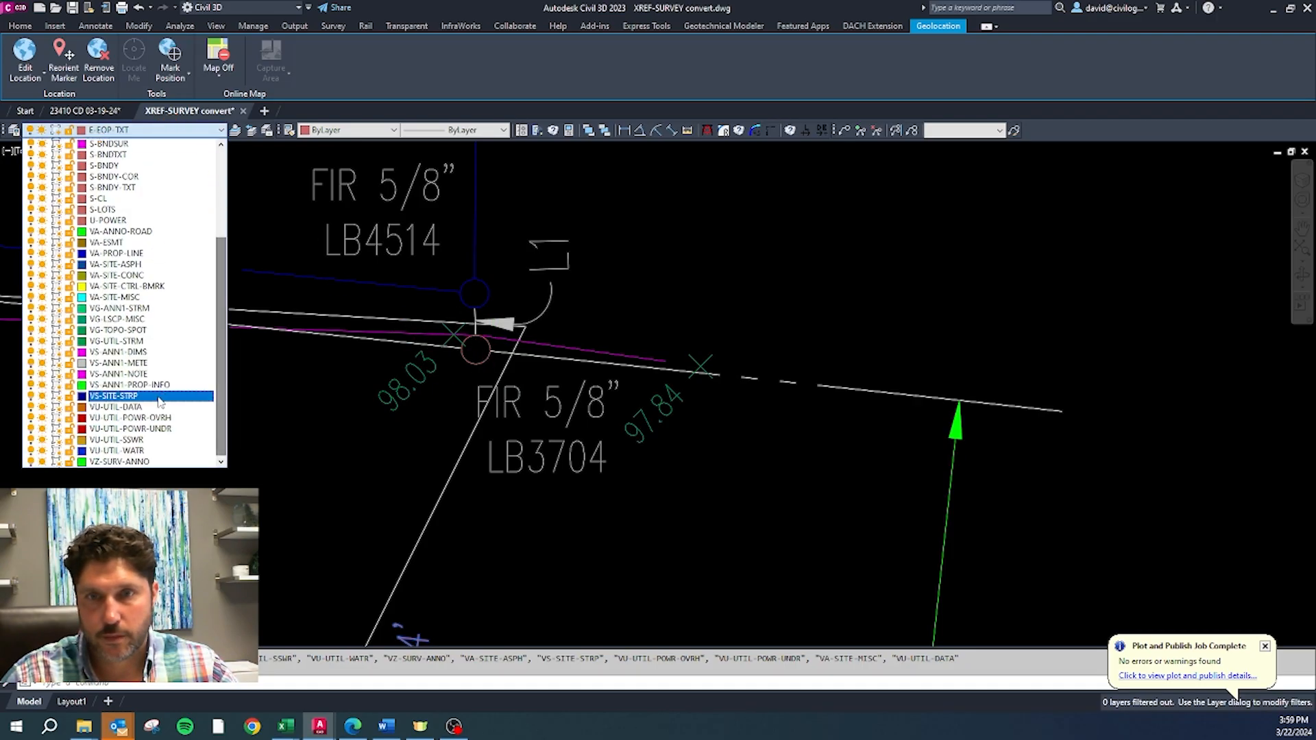
left_click(138, 460)
Step: Match the southeast LB3704 corner circle to the LB4514 corner circle on layer VA-PROP-LINE
left_click(471, 358)
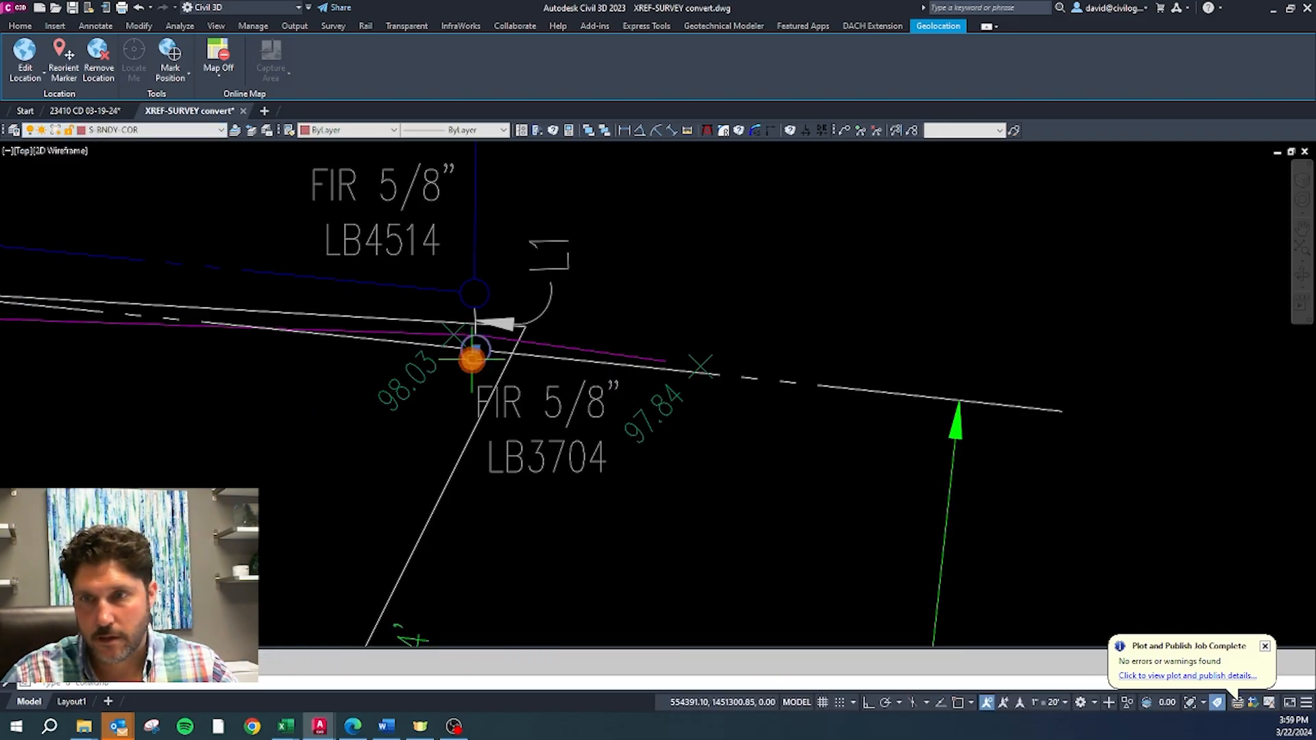
key("space")
left_click(486, 299)
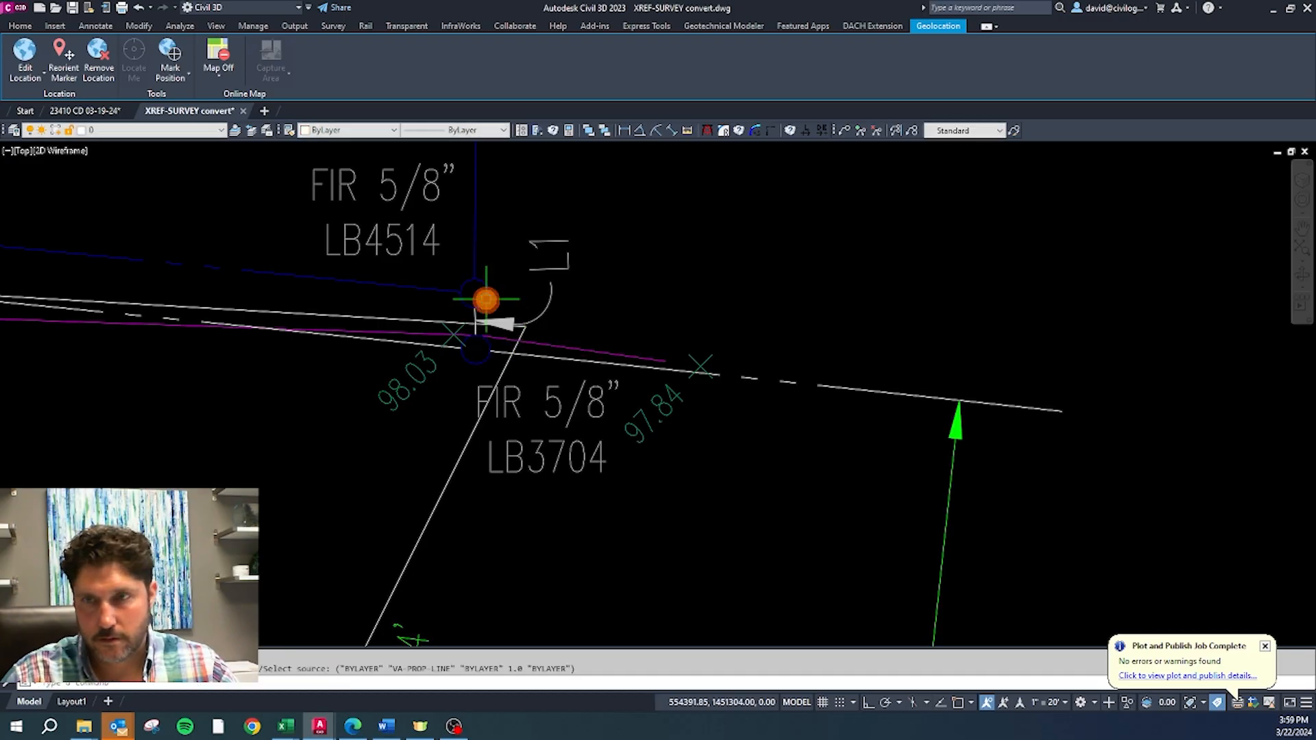
Step: Override the colour of the southeast LB3704 corner circle with White
scroll(660, 329, "down", 6)
scroll(528, 302, "up", 7)
left_click(492, 318)
left_click(337, 130)
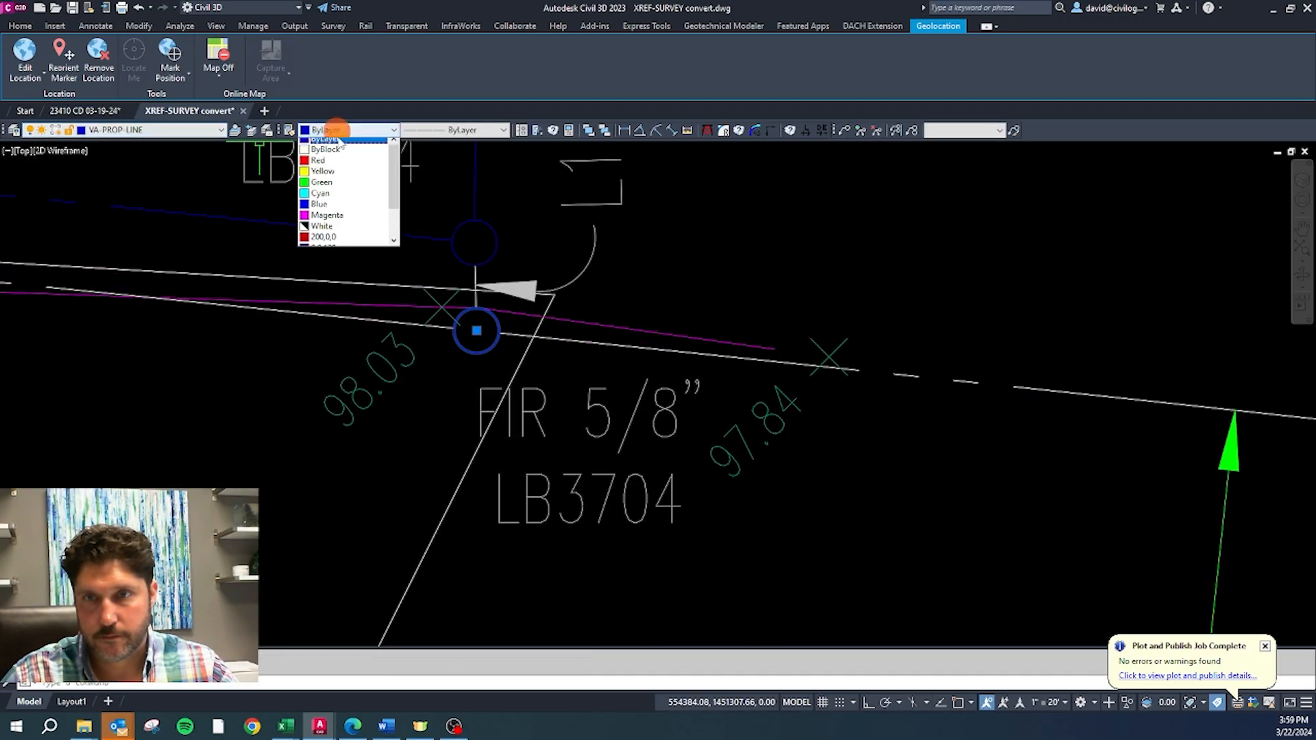
left_click(333, 229)
scroll(874, 356, "down", 5)
key("Escape")
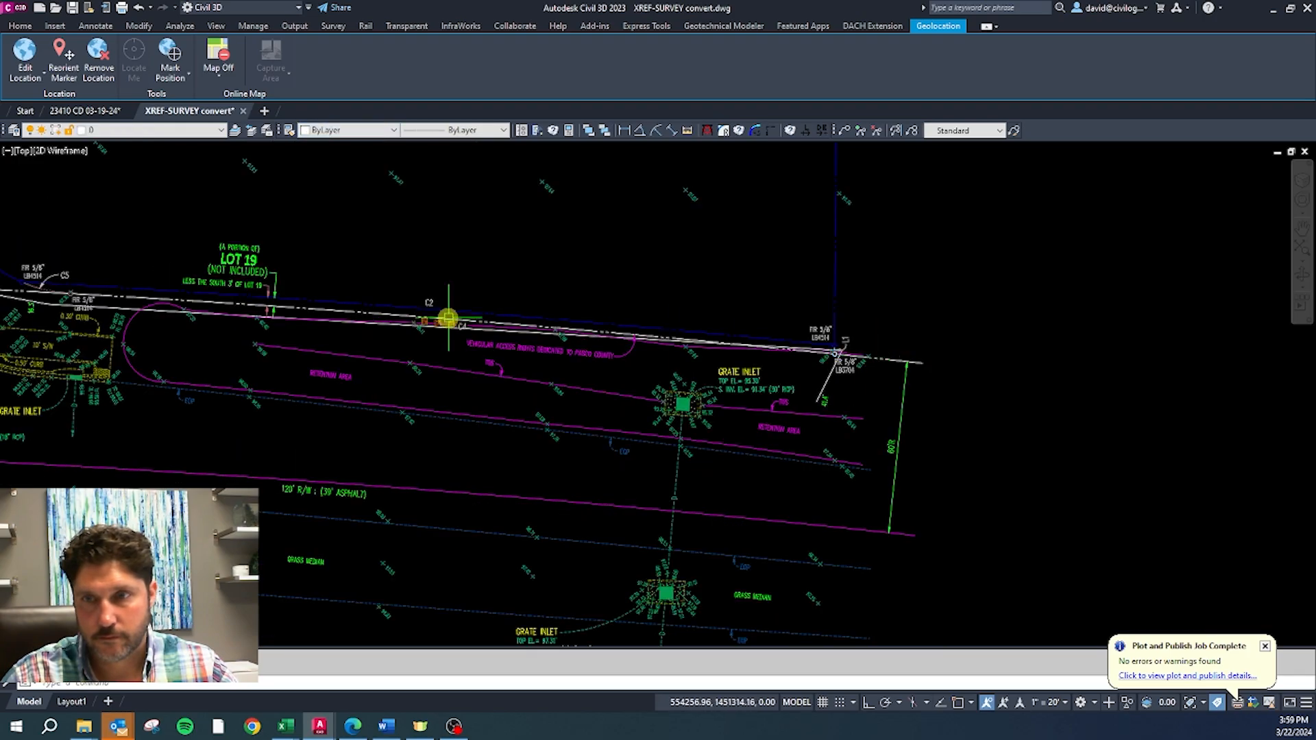
Step: Match the unconverted arrows at the "LESS THE SOUTH 3' OF LOT 19" note to the VS-ANN1-PROP-INFO layer
scroll(448, 318, "up", 4)
scroll(548, 357, "down", 3)
scroll(137, 312, "up", 4)
scroll(206, 308, "down", 4)
scroll(441, 271, "up", 4)
left_click(472, 265)
left_click(467, 345)
type("e")
key("space")
left_click(428, 249)
scroll(650, 274, "down", 4)
Step: Match the southwest LB4514 corner circle and the adjoining C5 curve to the white boundary line on layer VA-PROP-LINE
scroll(453, 272, "up", 2)
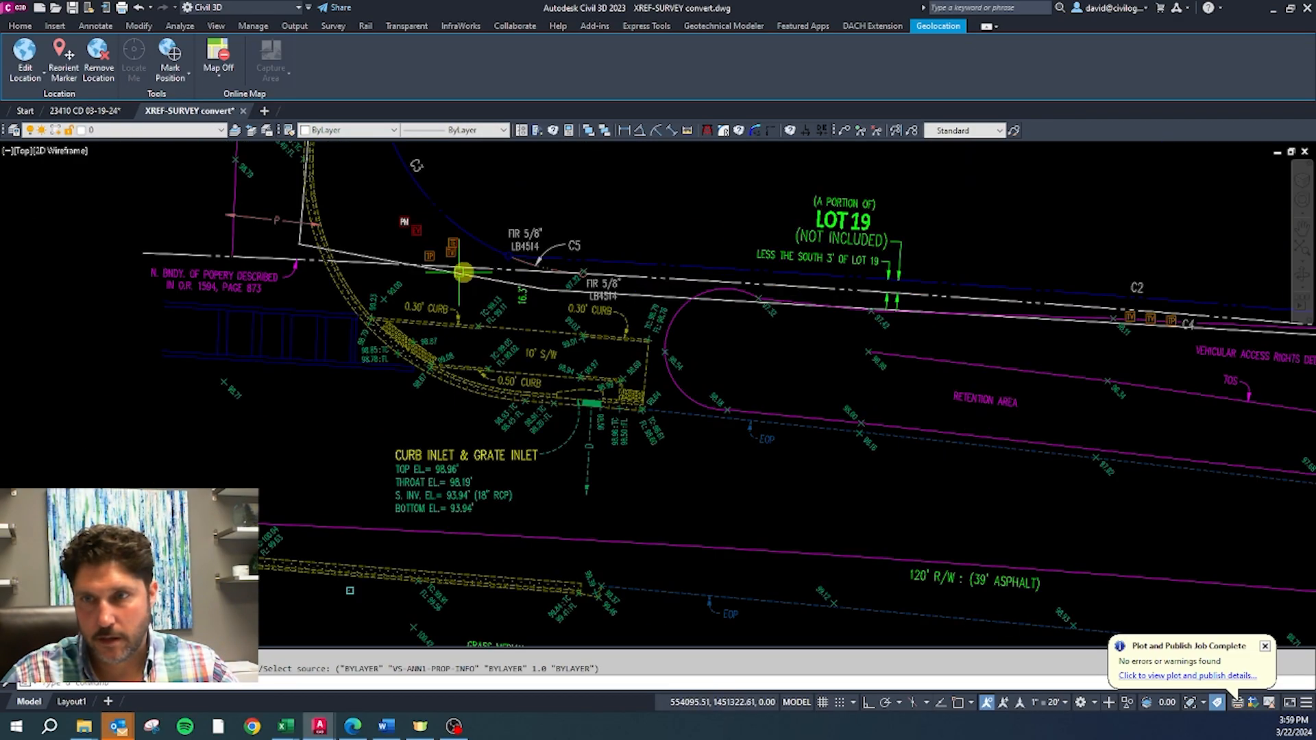
scroll(564, 258, "up", 3)
scroll(582, 294, "up", 4)
left_click(586, 287)
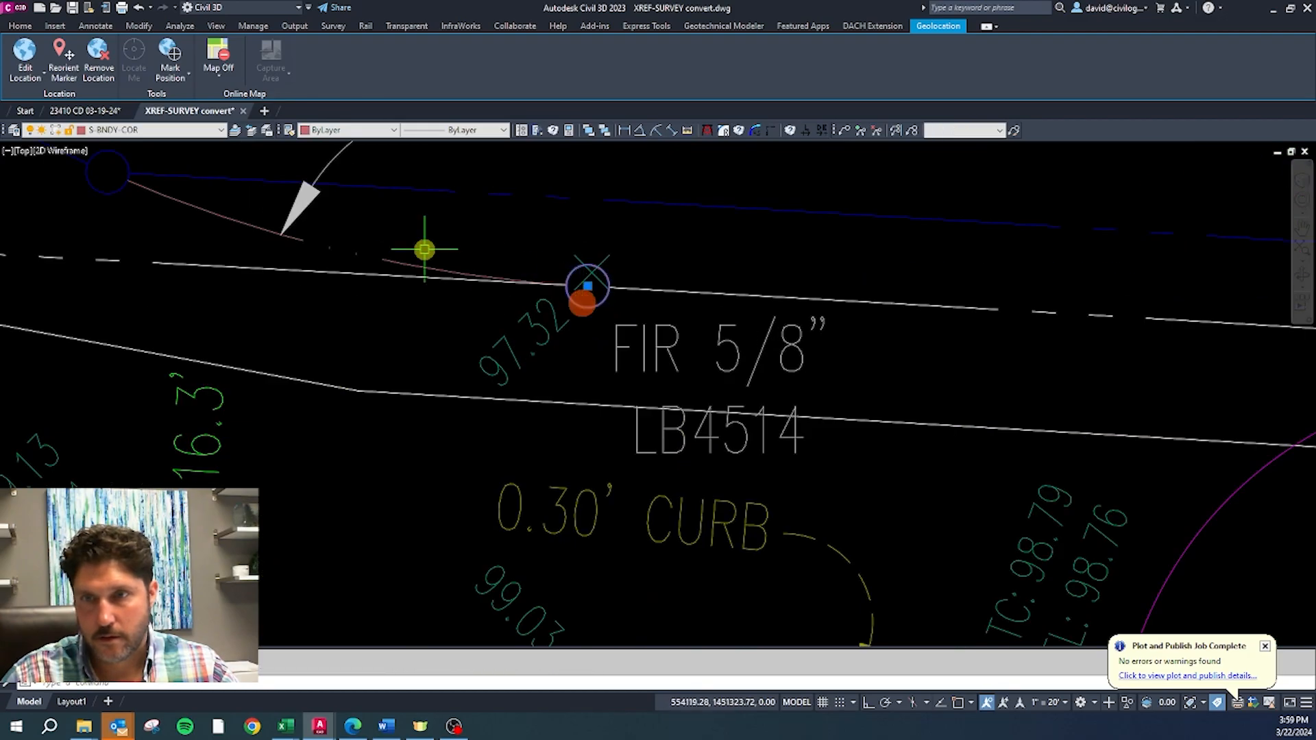
left_click(387, 261)
type("e")
key("space")
left_click(388, 270)
scroll(773, 337, "down", 5)
Step: Match the "P" power label, its two lines and arrowheads near the southwest corner to the properties of the EV symbol
scroll(610, 310, "up", 4)
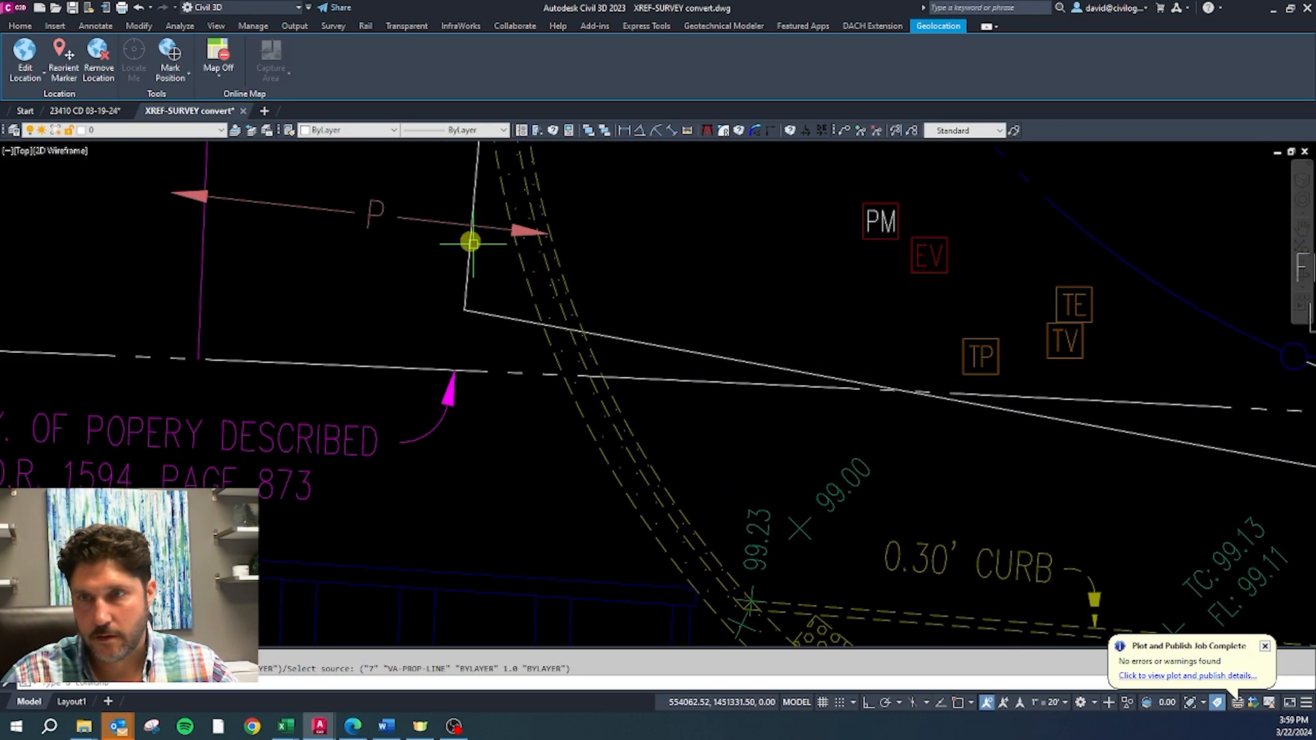
left_click(411, 212)
scroll(405, 303, "down", 2)
scroll(405, 302, "up", 4)
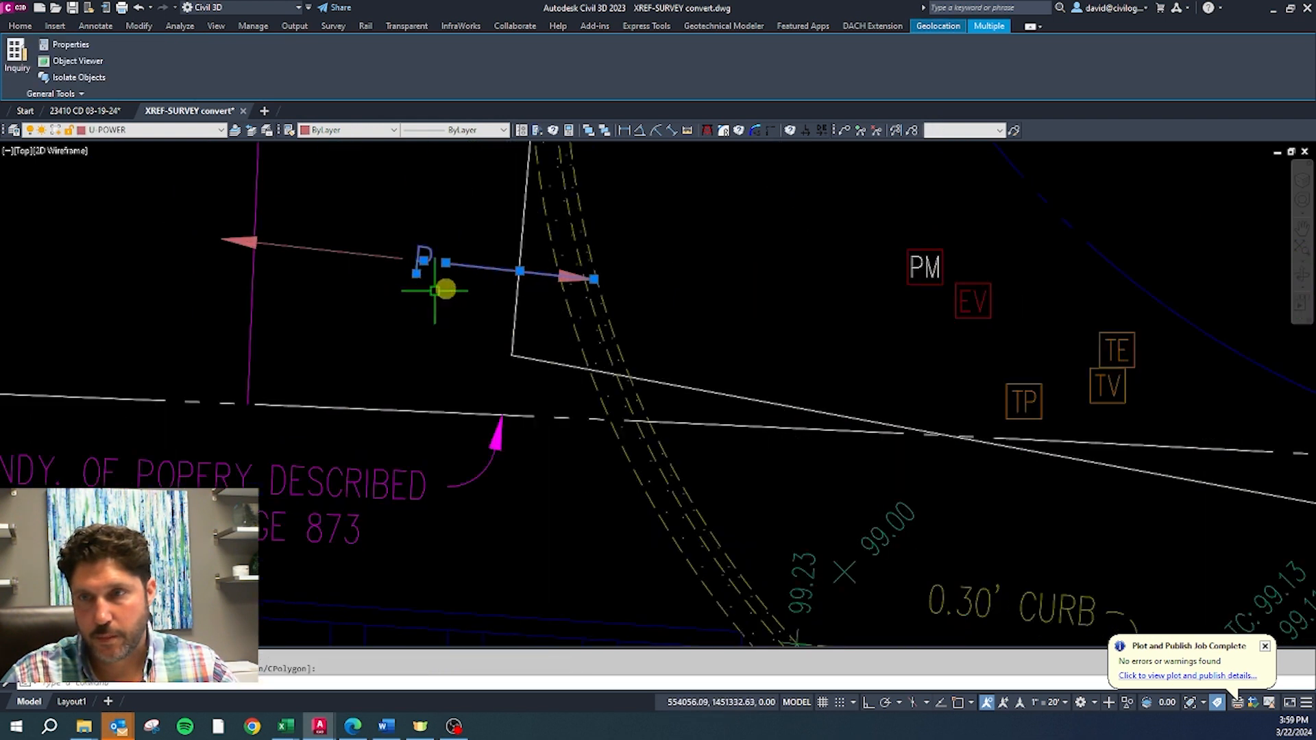
key("Escape")
left_click(178, 204)
left_click(697, 334)
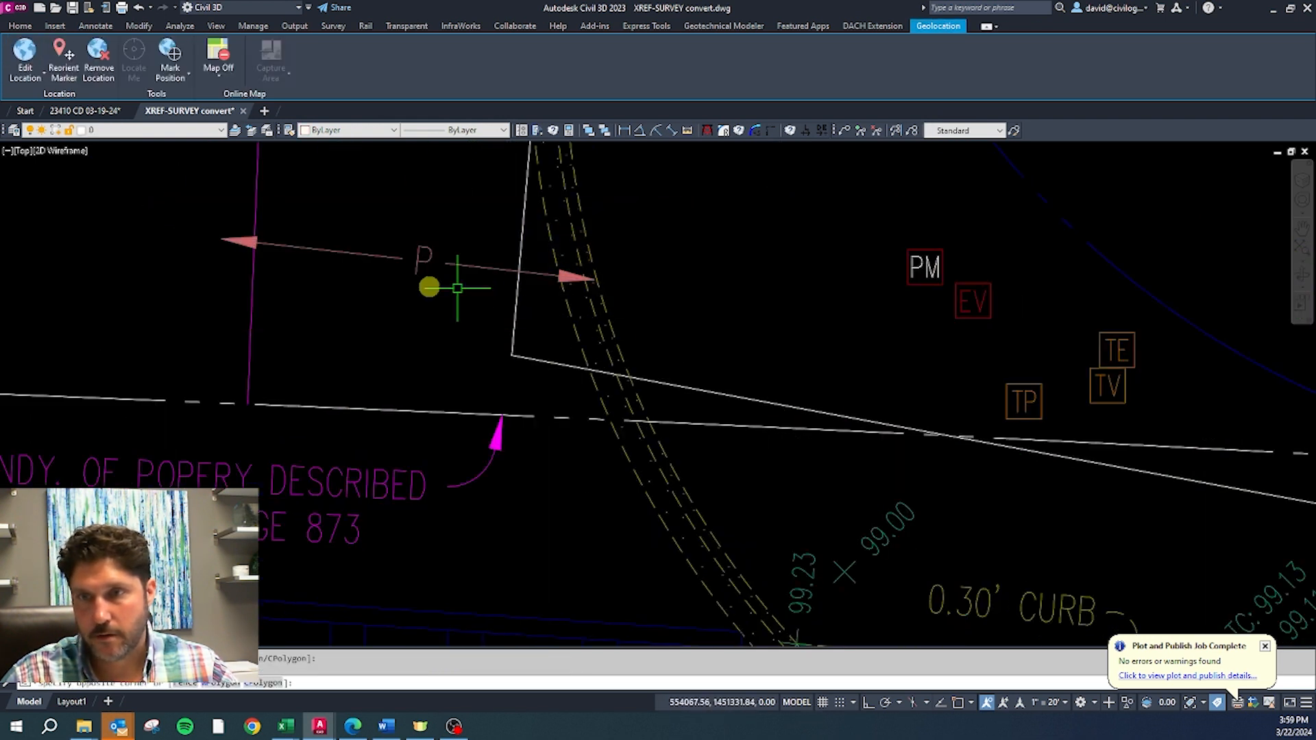
left_click(444, 238)
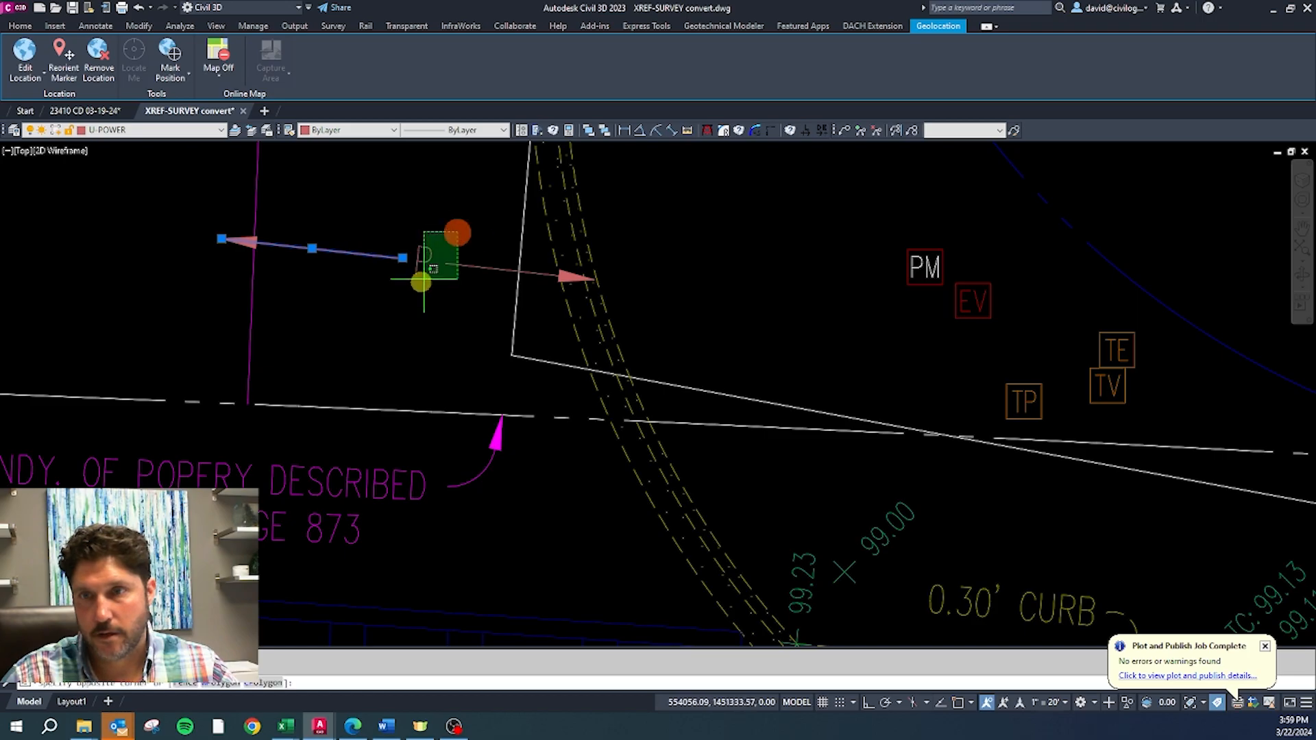
left_click(420, 282)
left_click(185, 211)
left_click(640, 307)
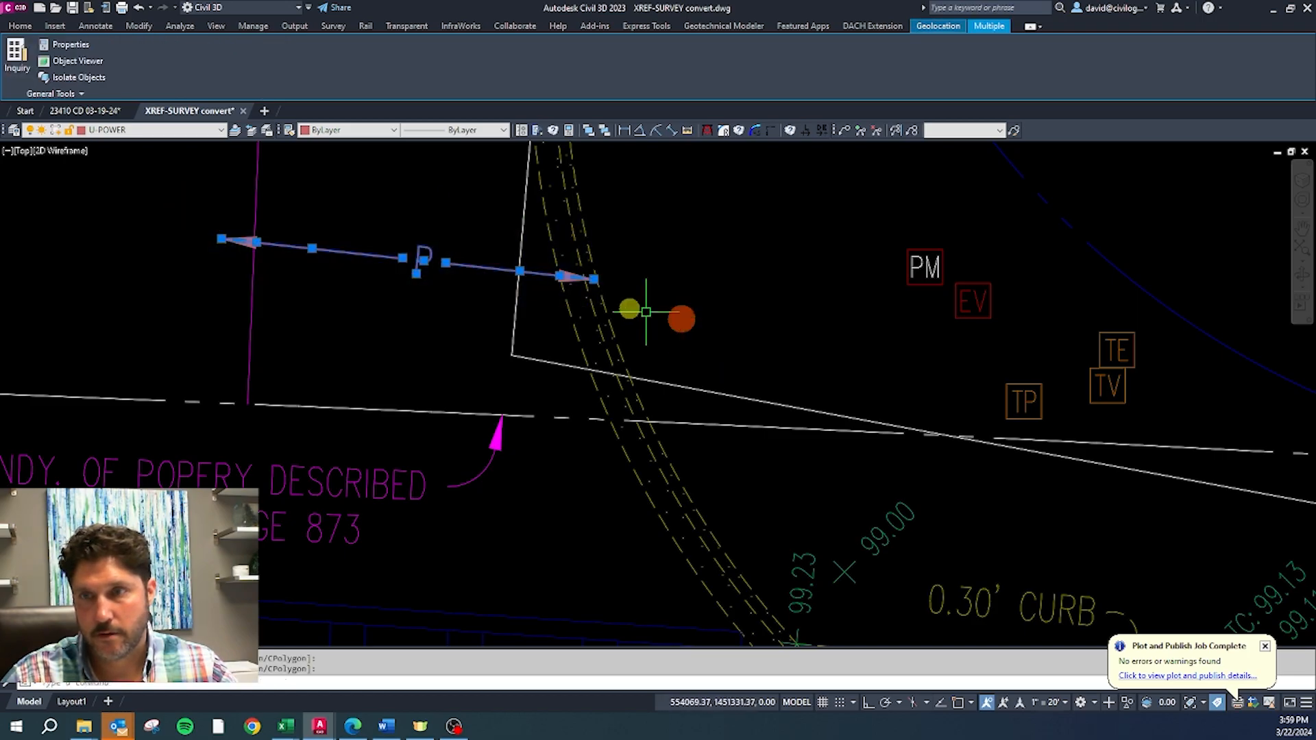
key("Return")
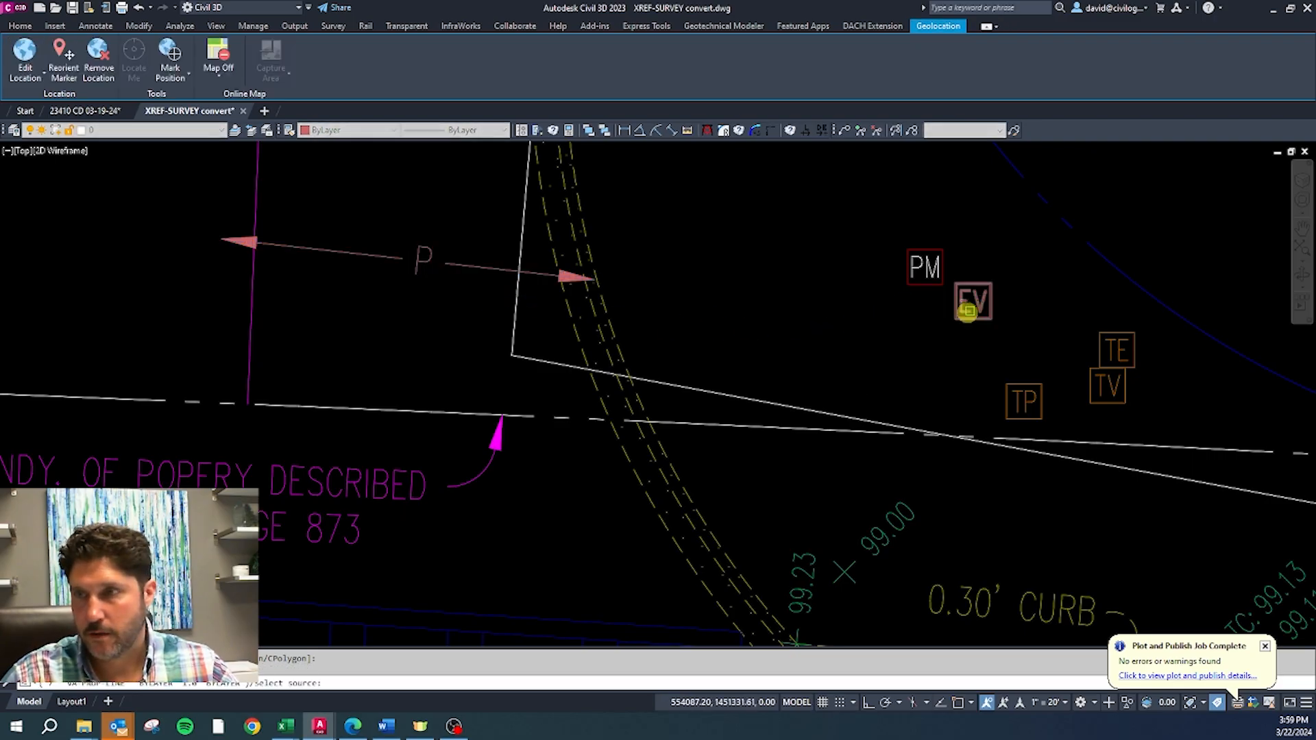
left_click(970, 301)
Step: Match the northwest LB3704 corner circle to the adjoining blue boundary line
scroll(601, 352, "down", 8)
scroll(582, 221, "up", 6)
scroll(529, 411, "up", 4)
scroll(523, 464, "down", 3)
scroll(528, 391, "up", 4)
left_click_drag(523, 328, 514, 405)
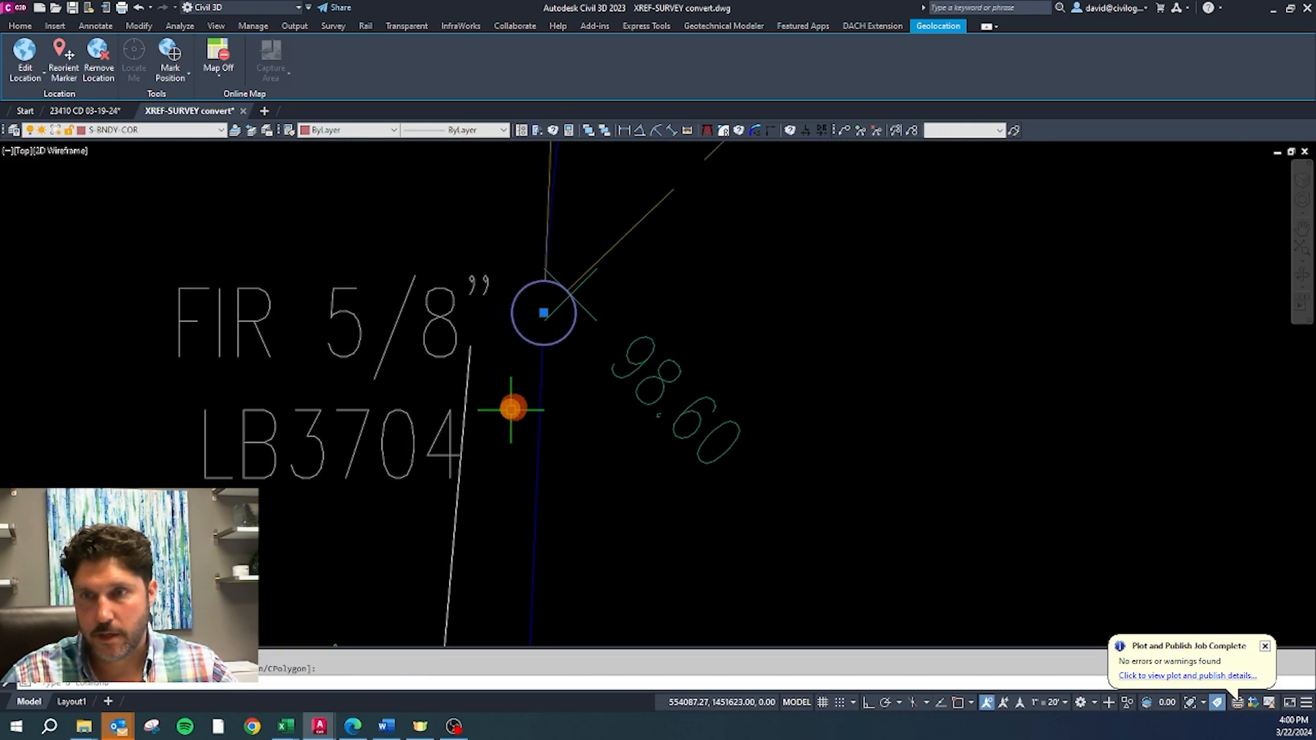
key("Return")
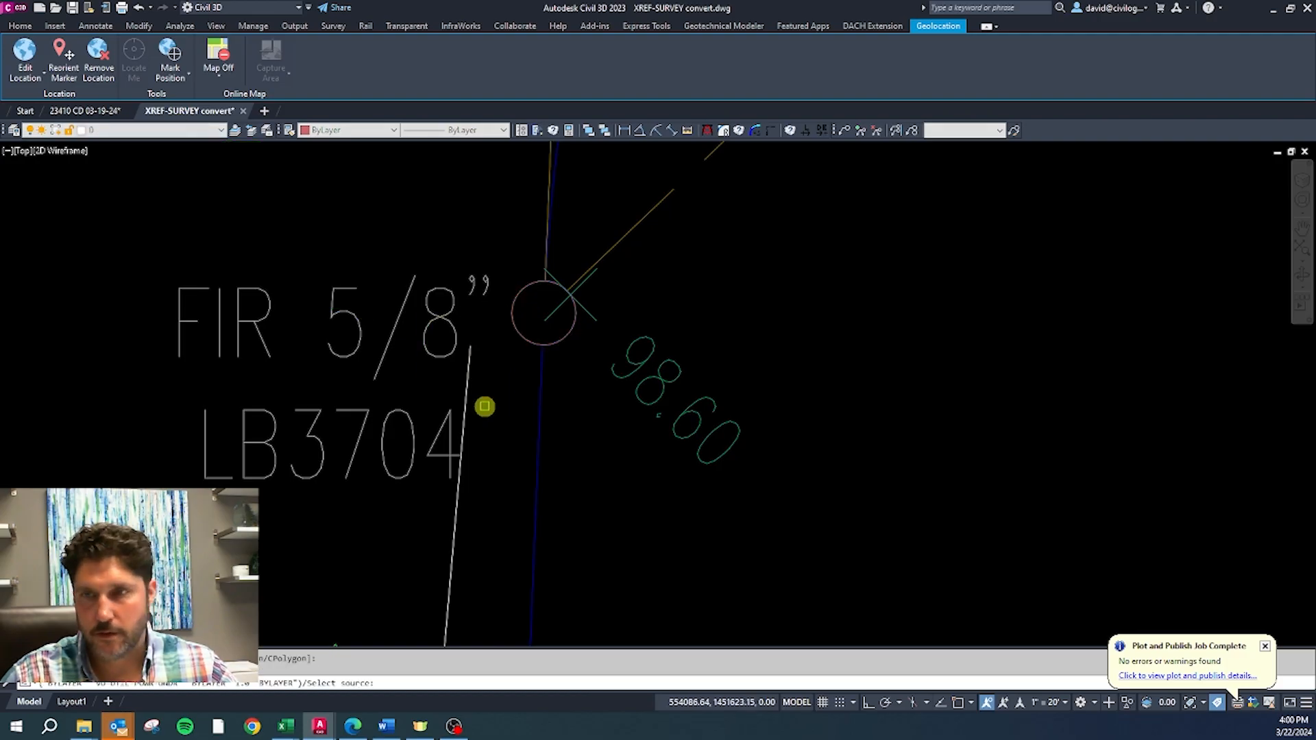
left_click(542, 384)
Step: Erase the solid white layer 0 lines along the west and south sides, including the short segment at the southeast corner
scroll(542, 384, "down", 8)
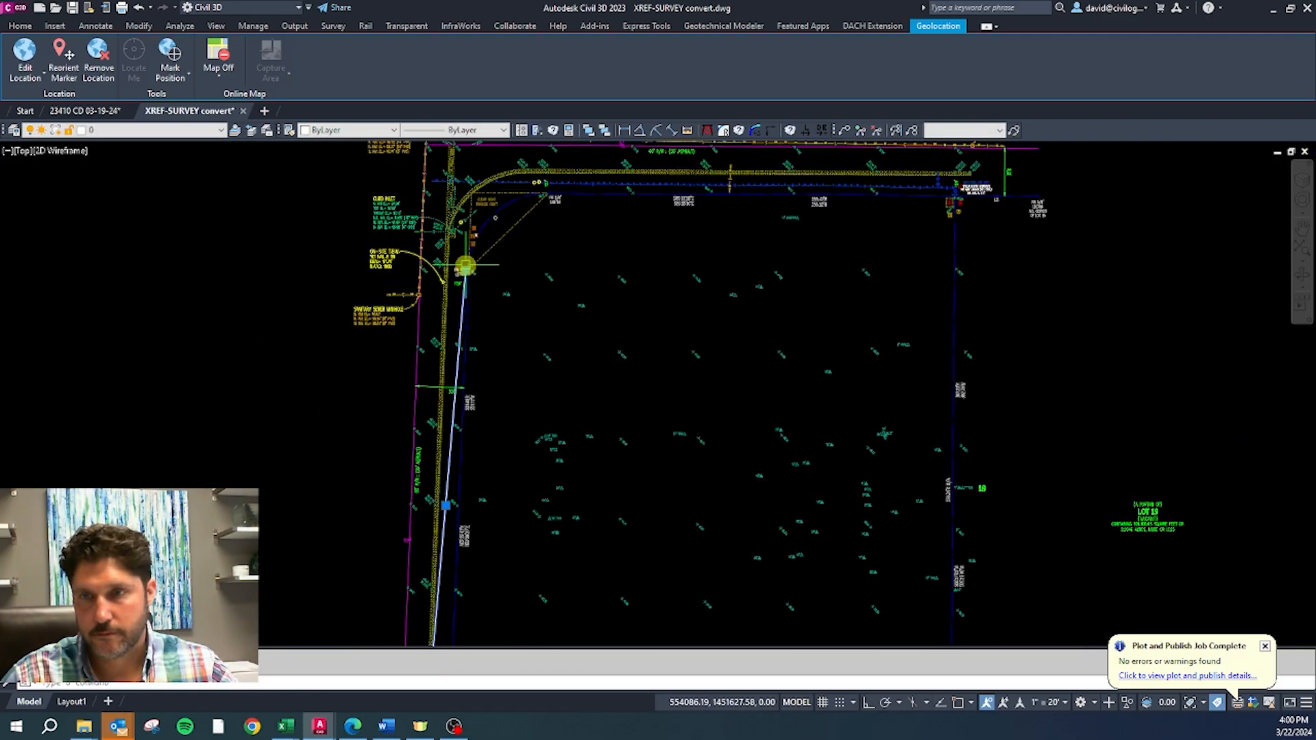
scroll(504, 417, "up", 8)
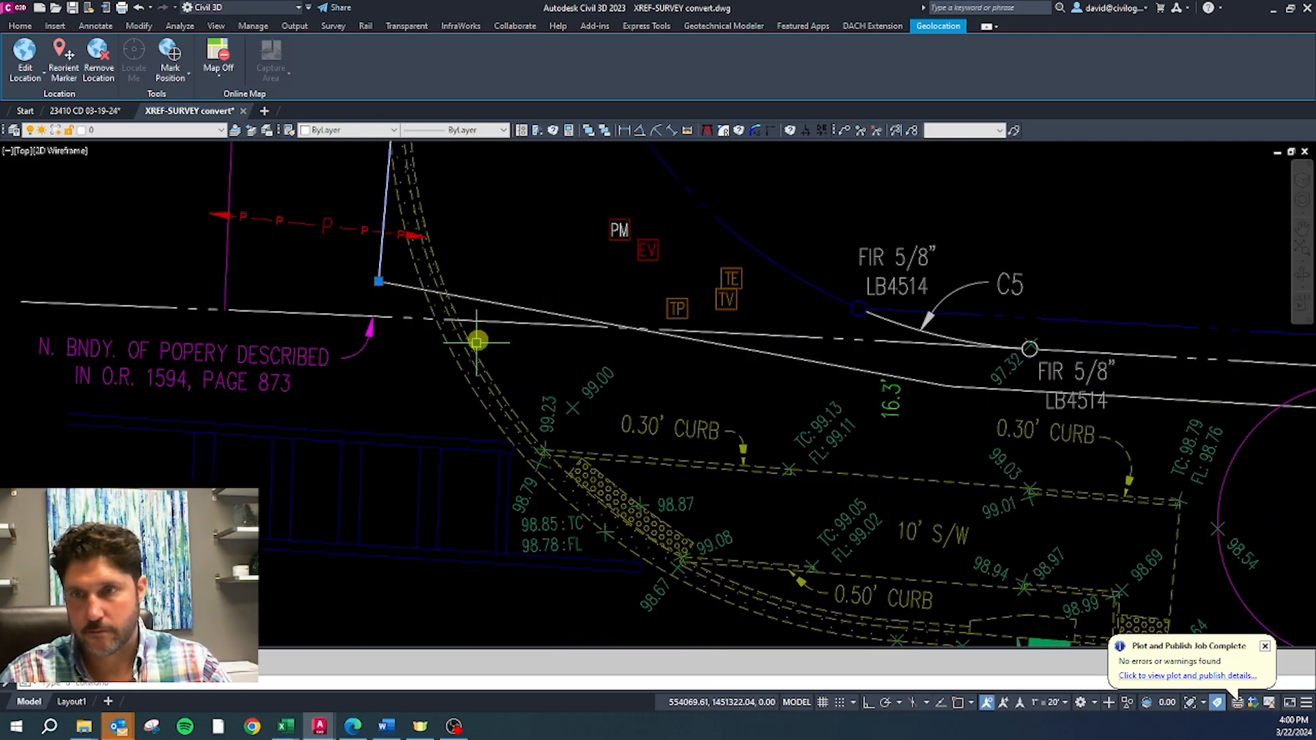
left_click(501, 307)
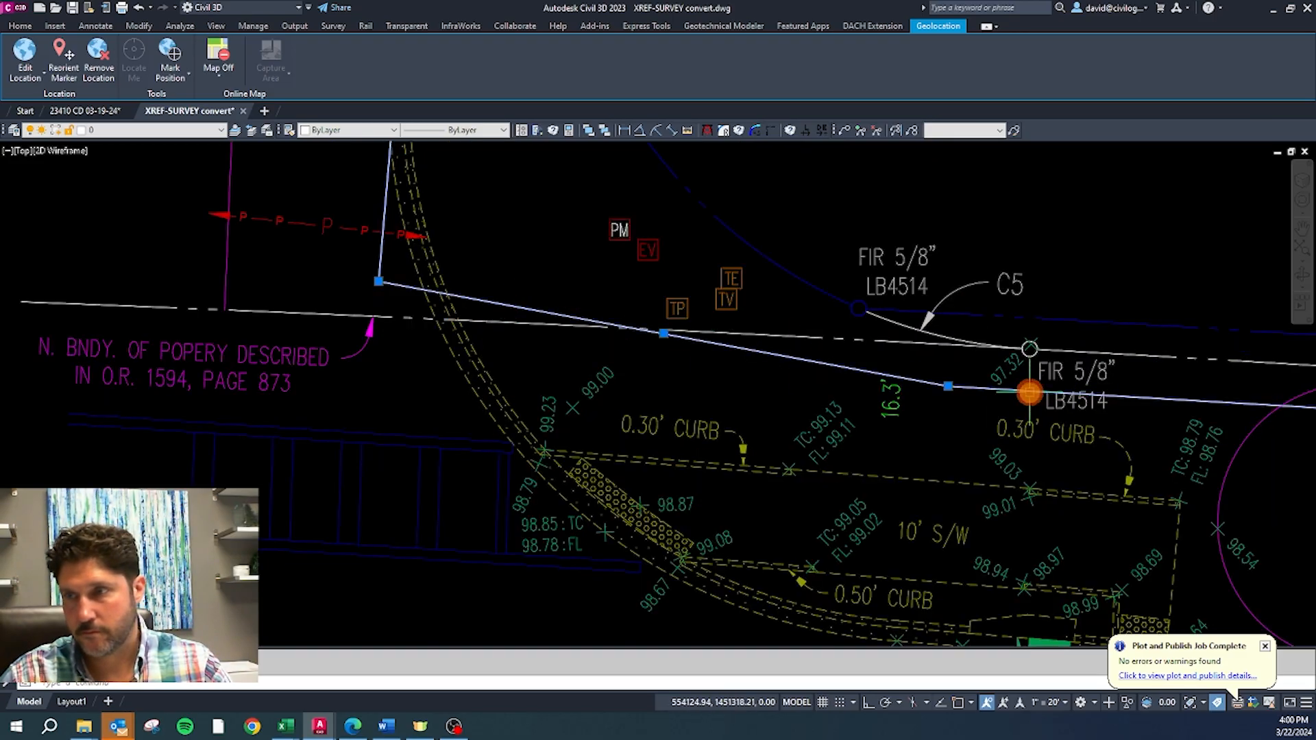
key("Escape")
scroll(682, 358, "down", 6)
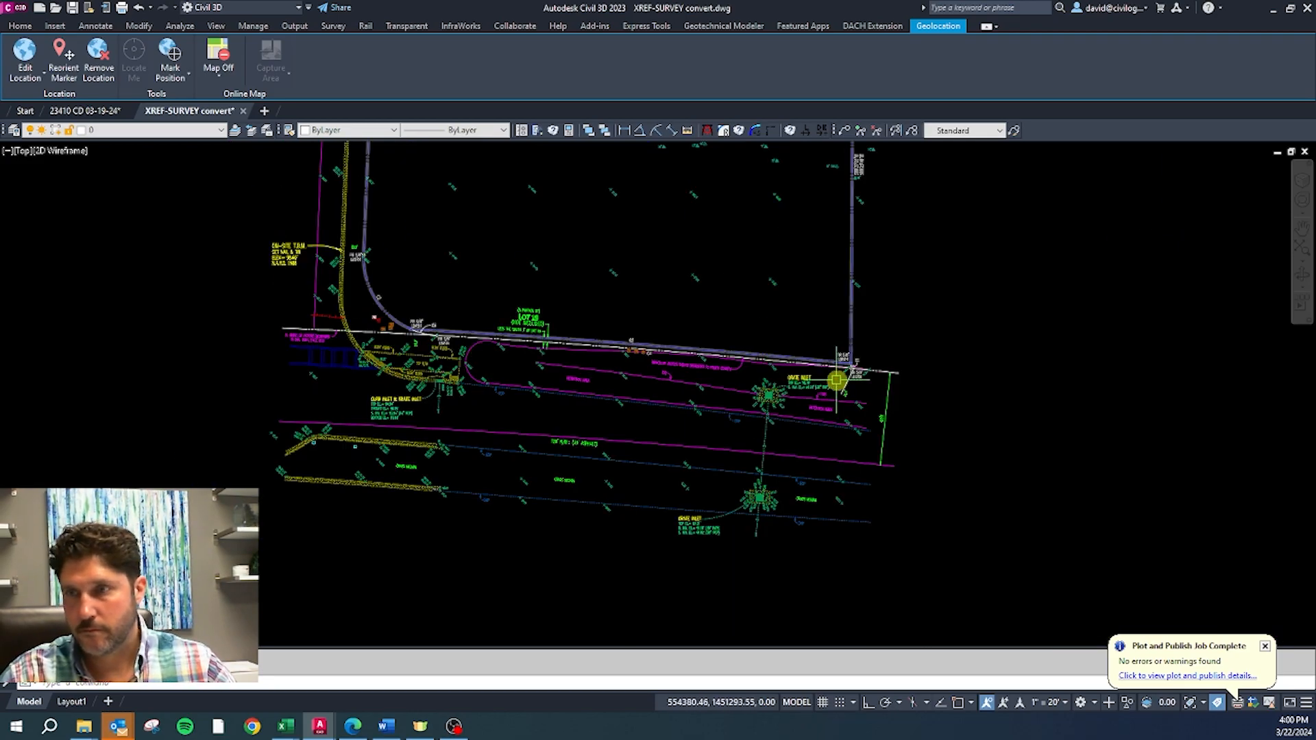
scroll(856, 384, "up", 7)
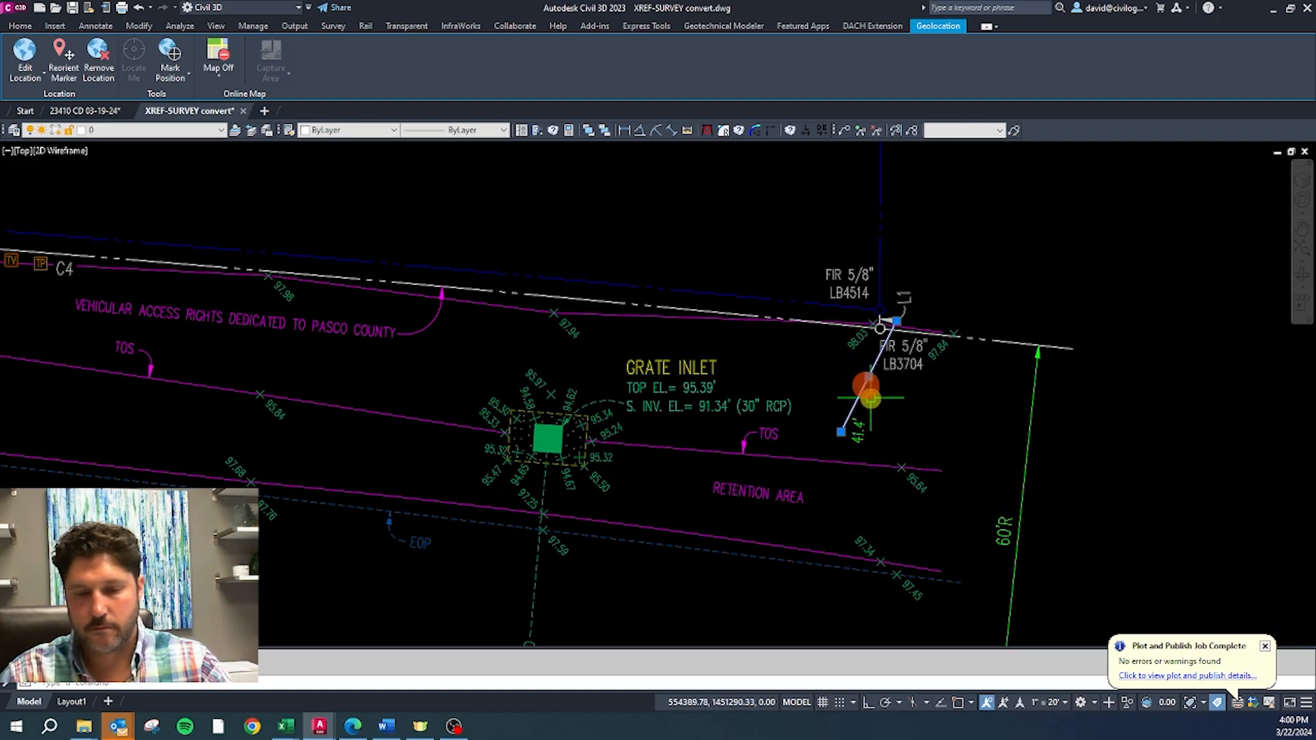
scroll(872, 404, "down", 6)
Step: Review the drawing's layers in the layer manager and save the drawing
right_click(700, 309)
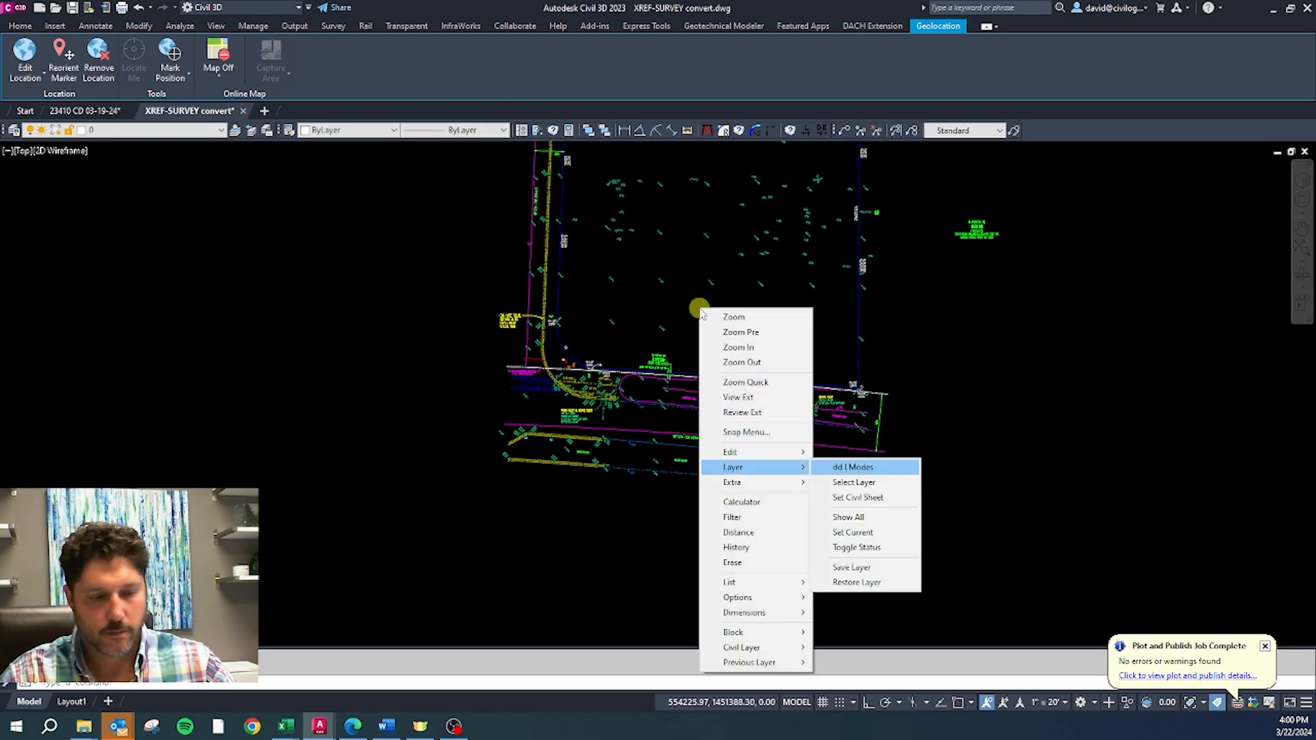
key("Escape")
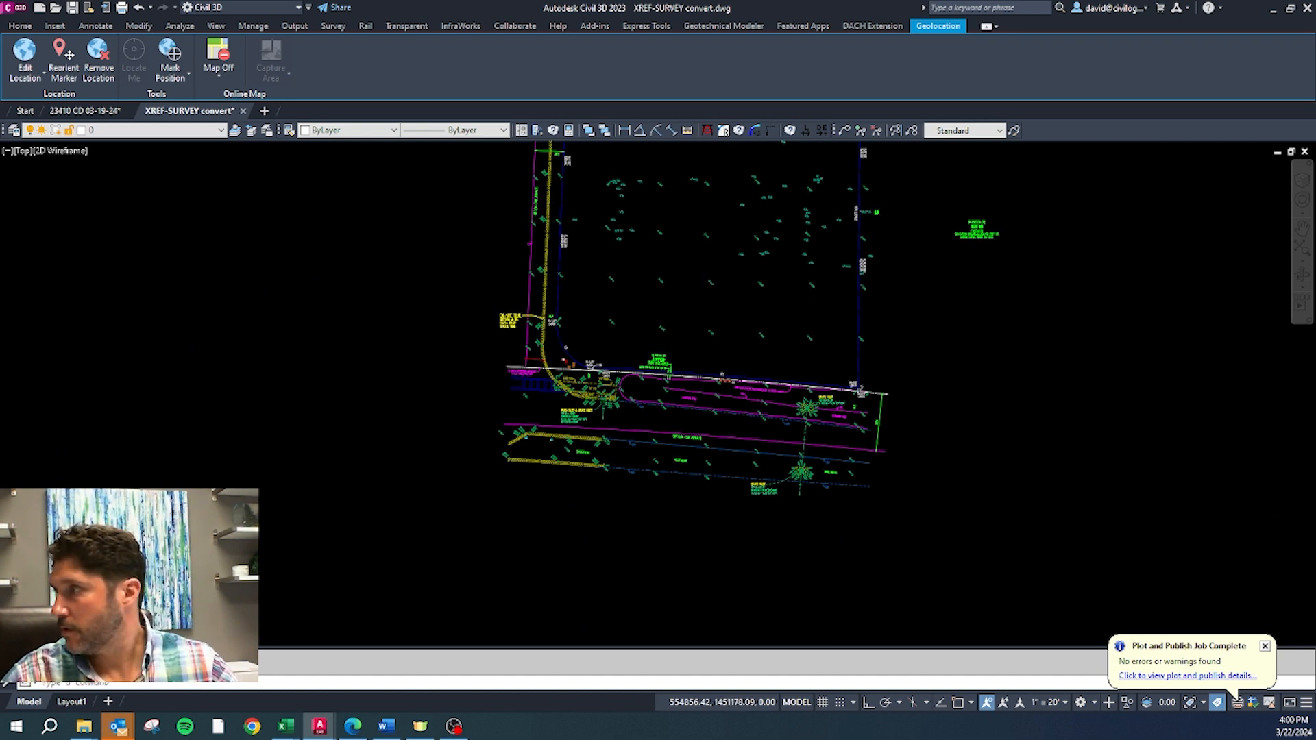
left_click(814, 379)
key("Escape")
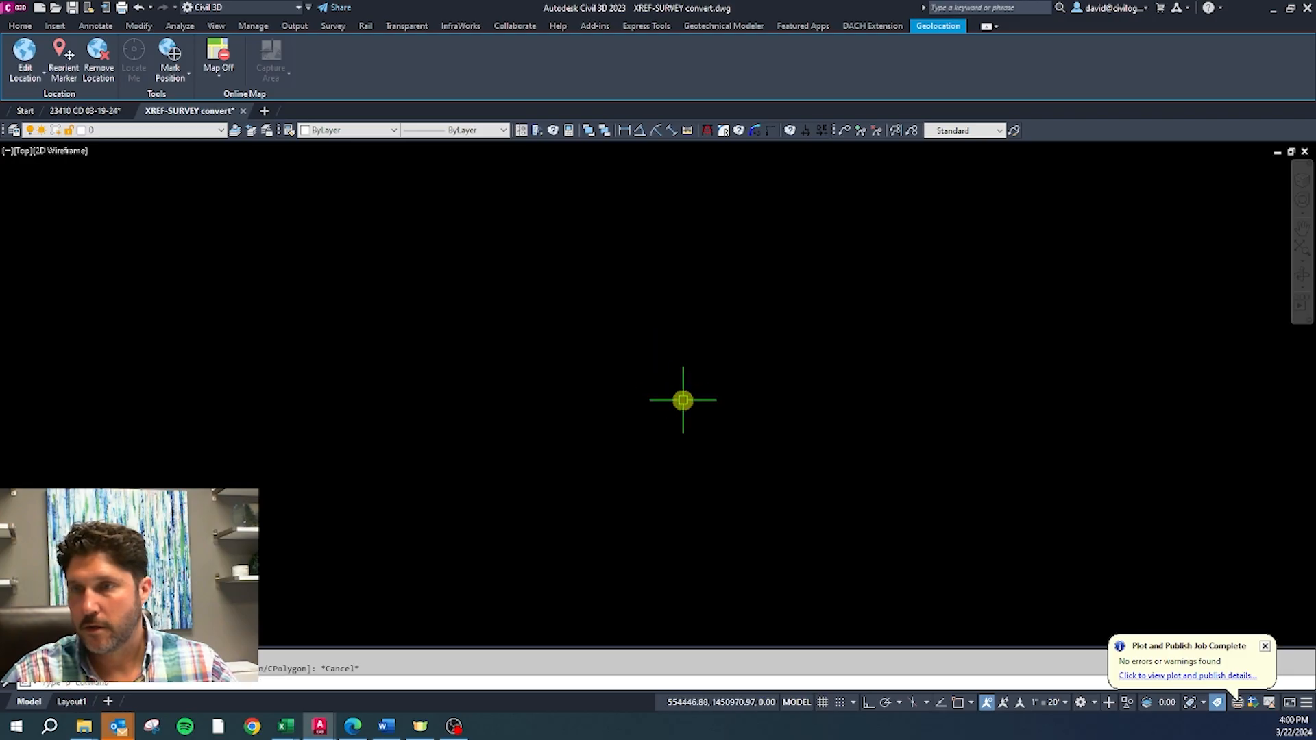
right_click(648, 396)
key("l")
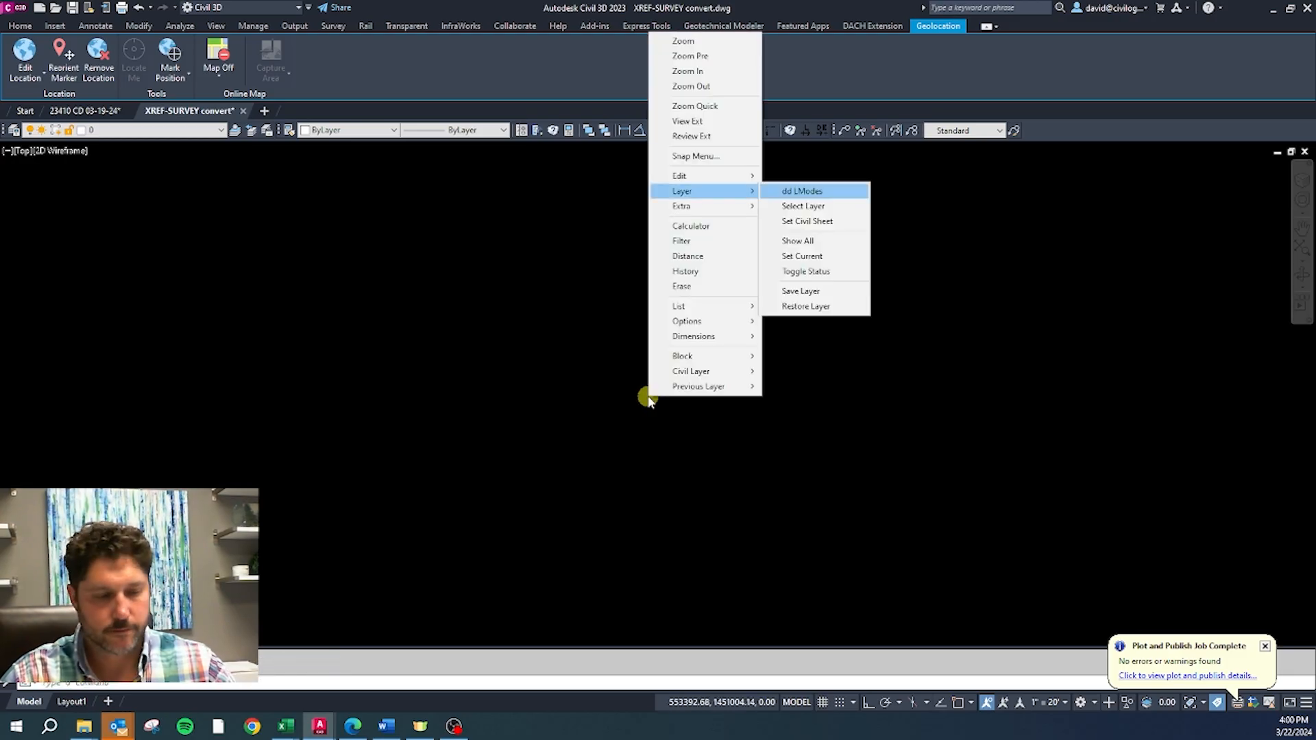
key("Return")
scroll(716, 388, "up", 3)
scroll(471, 388, "up", 4)
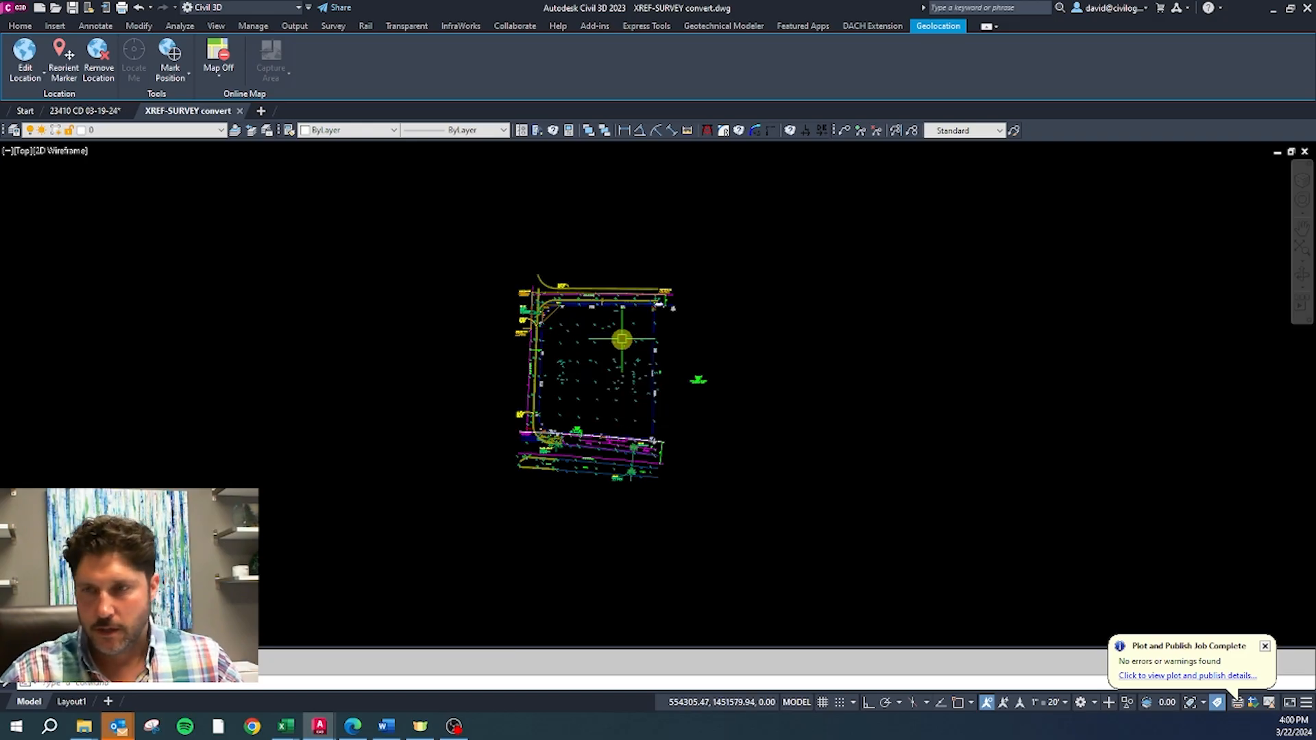
Step: Copy the whole survey drawing to the clipboard with base point 0,0
left_click(762, 507)
left_click(402, 214)
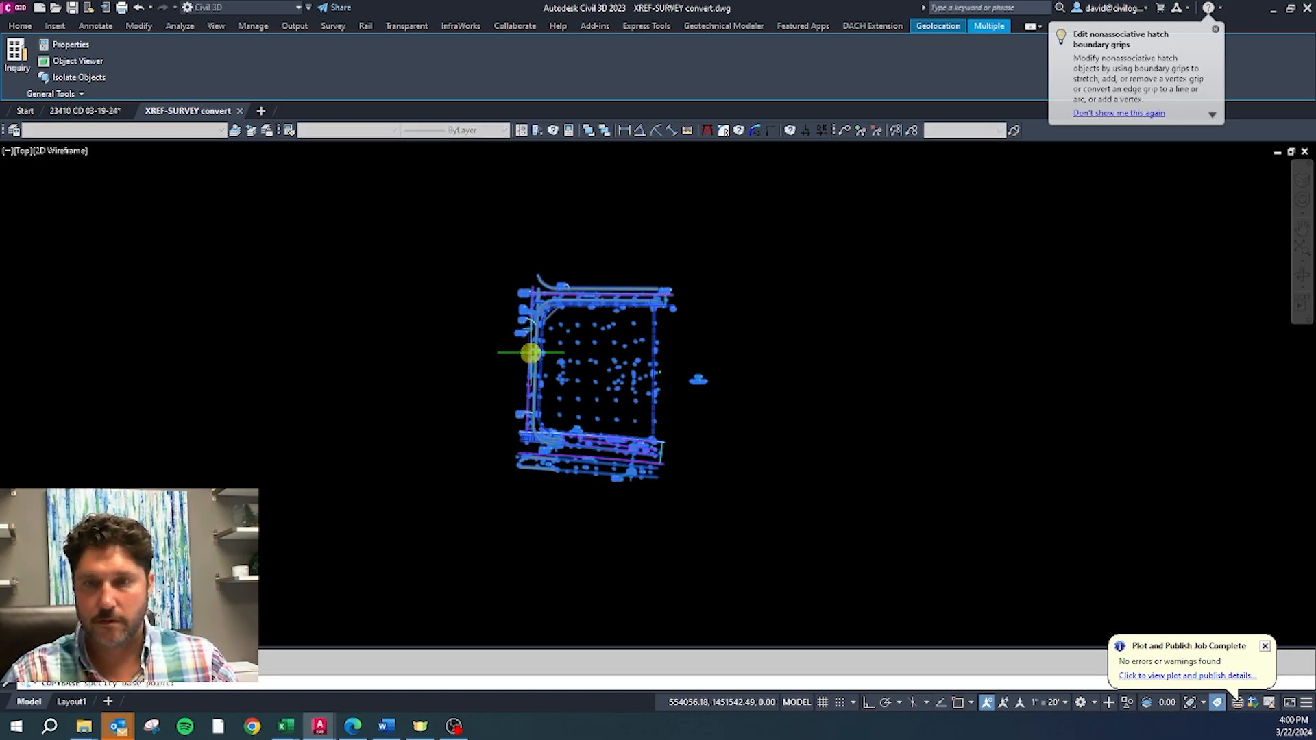
type("0,0")
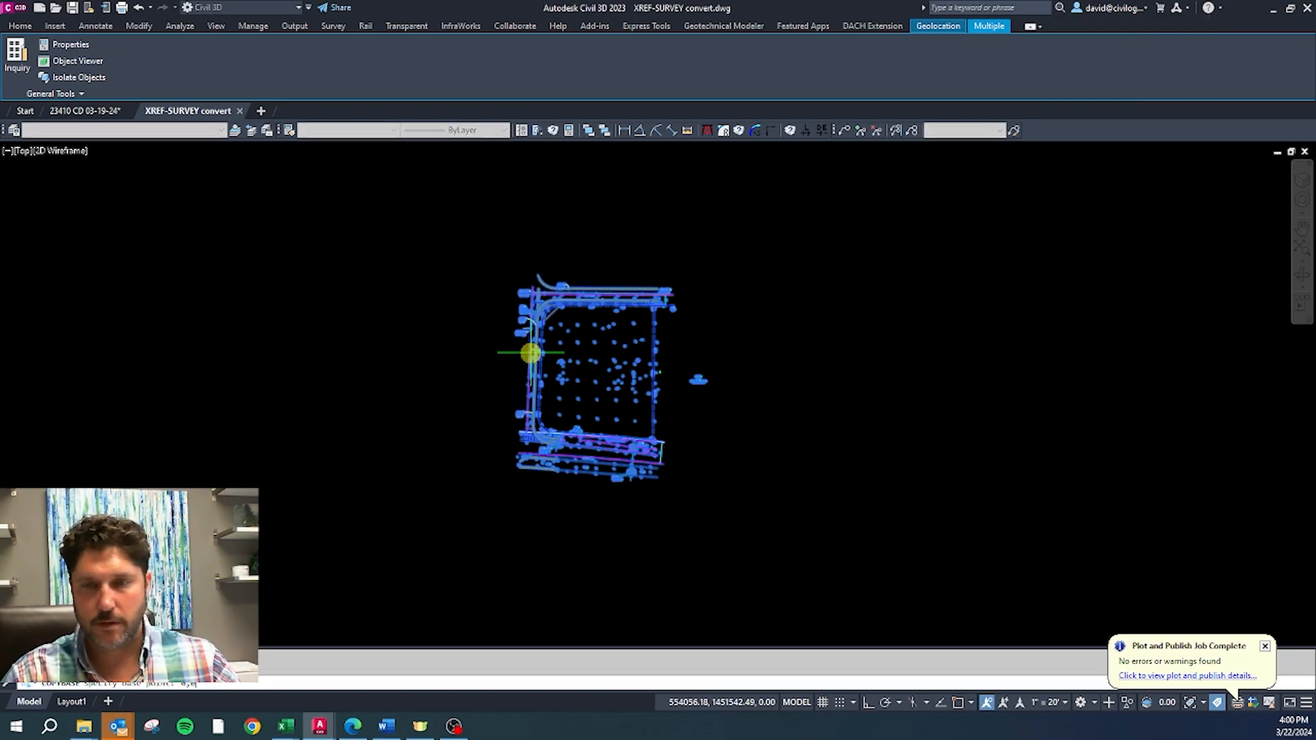
key("Return")
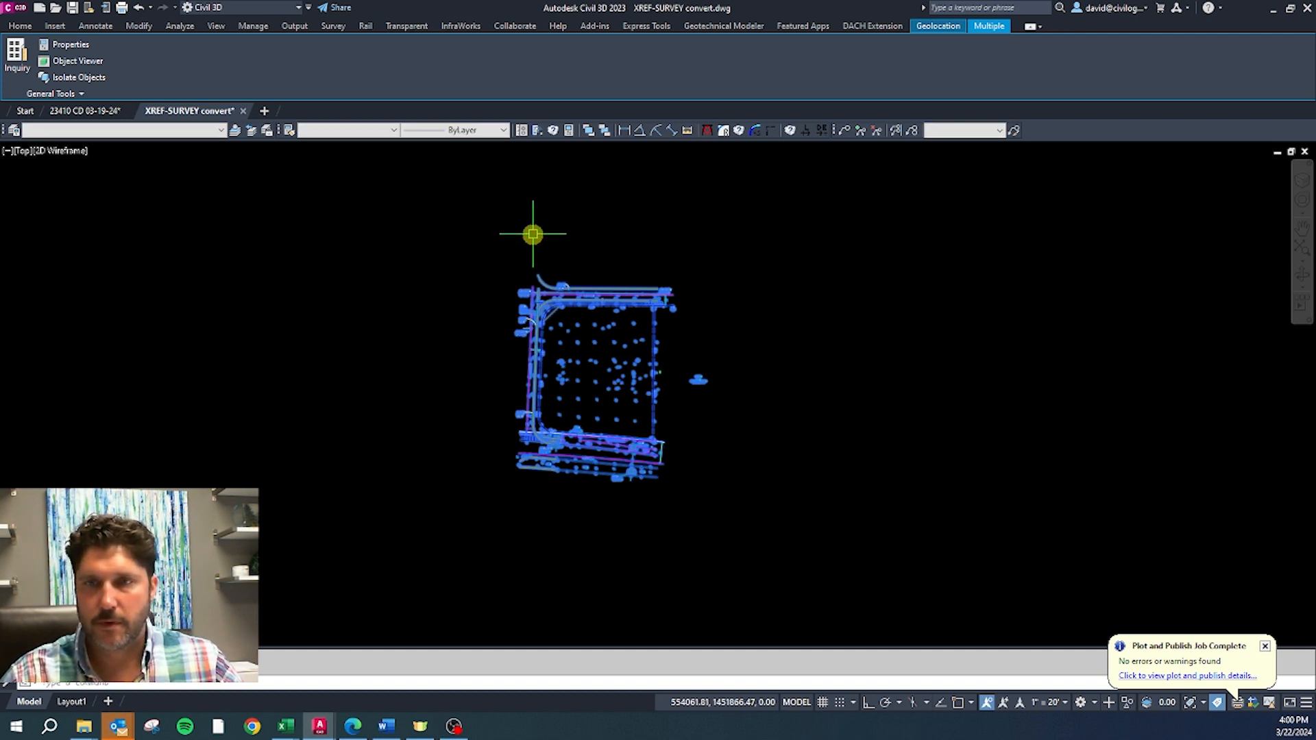
key("Escape")
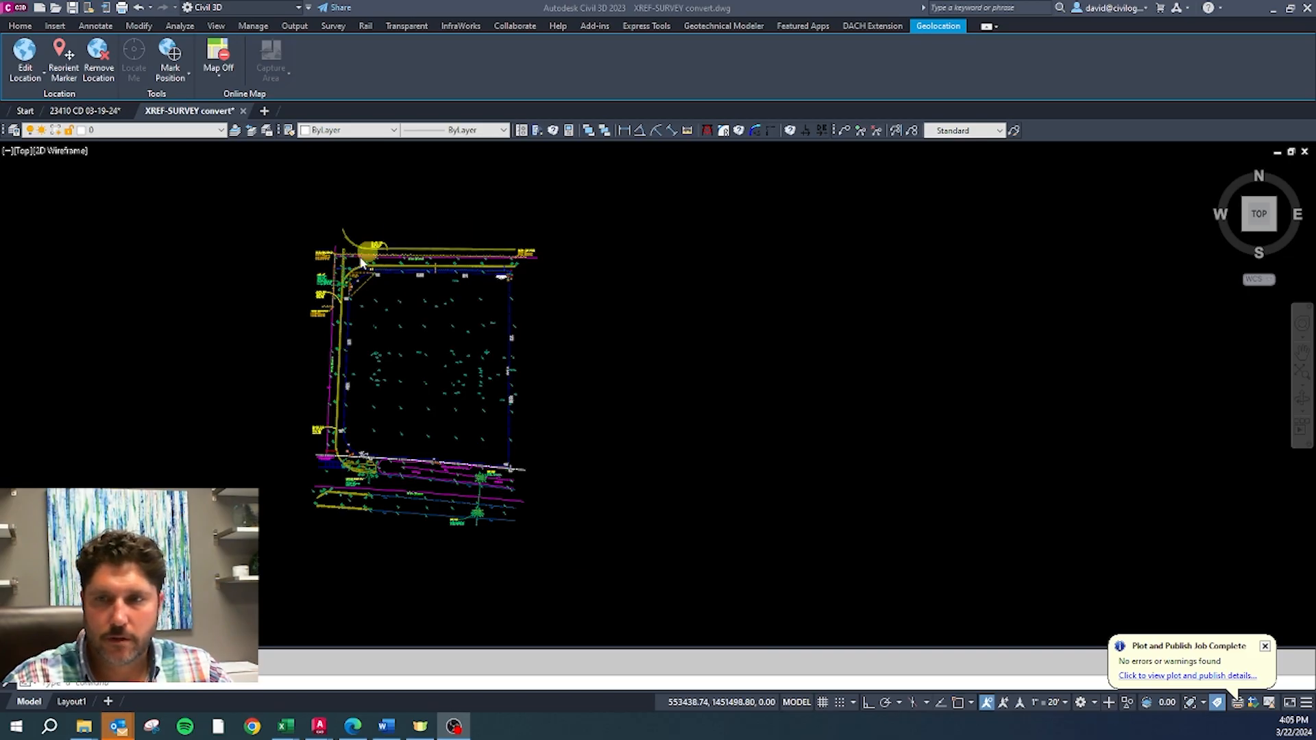
Step: Run the civlay command with option f
left_click(581, 214)
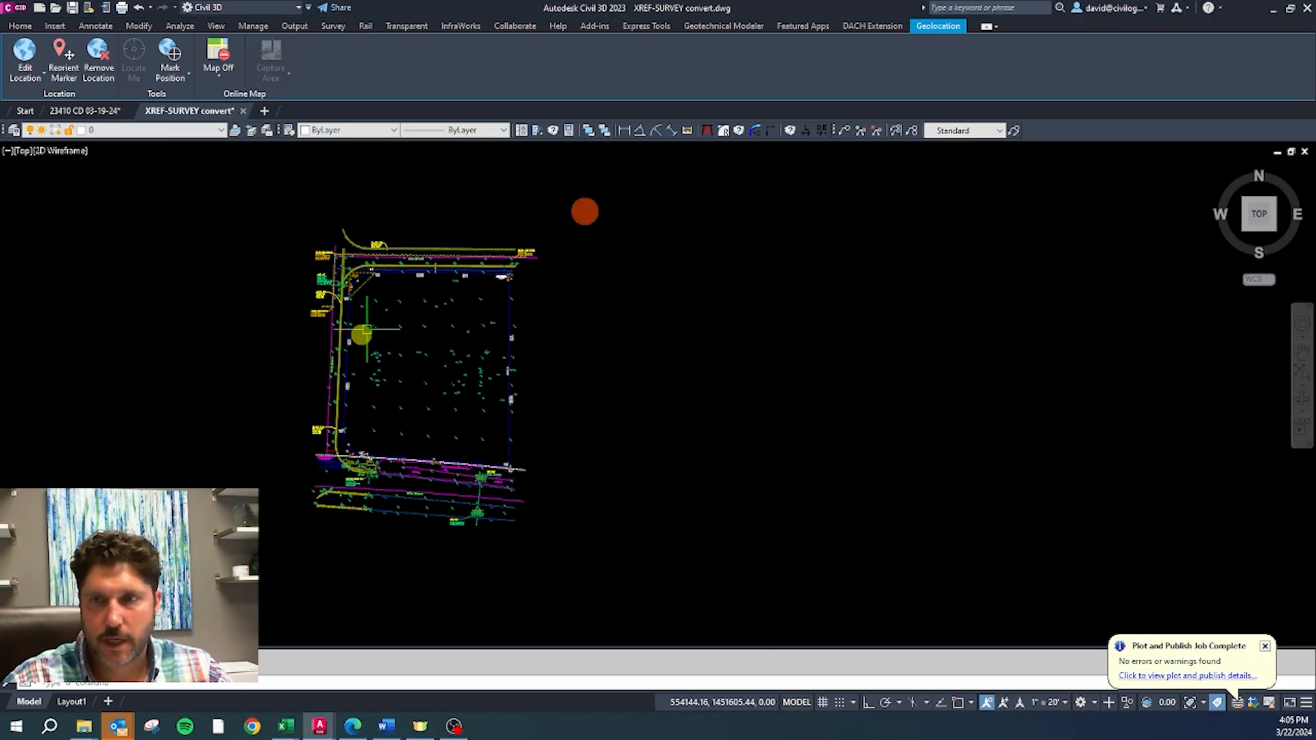
type("civlay")
key("Return")
type("f")
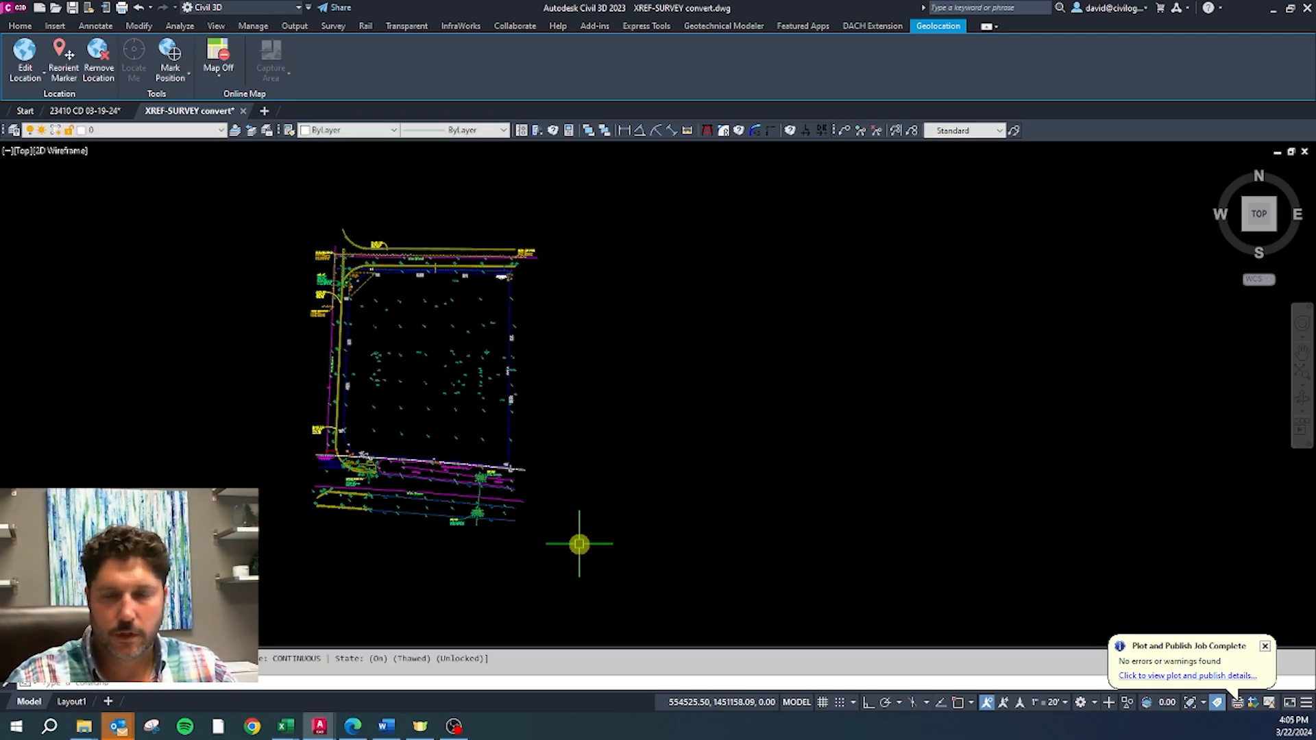
Step: Select the whole survey drawing and set the text style of all its MText objects to Simplex
left_click(575, 541)
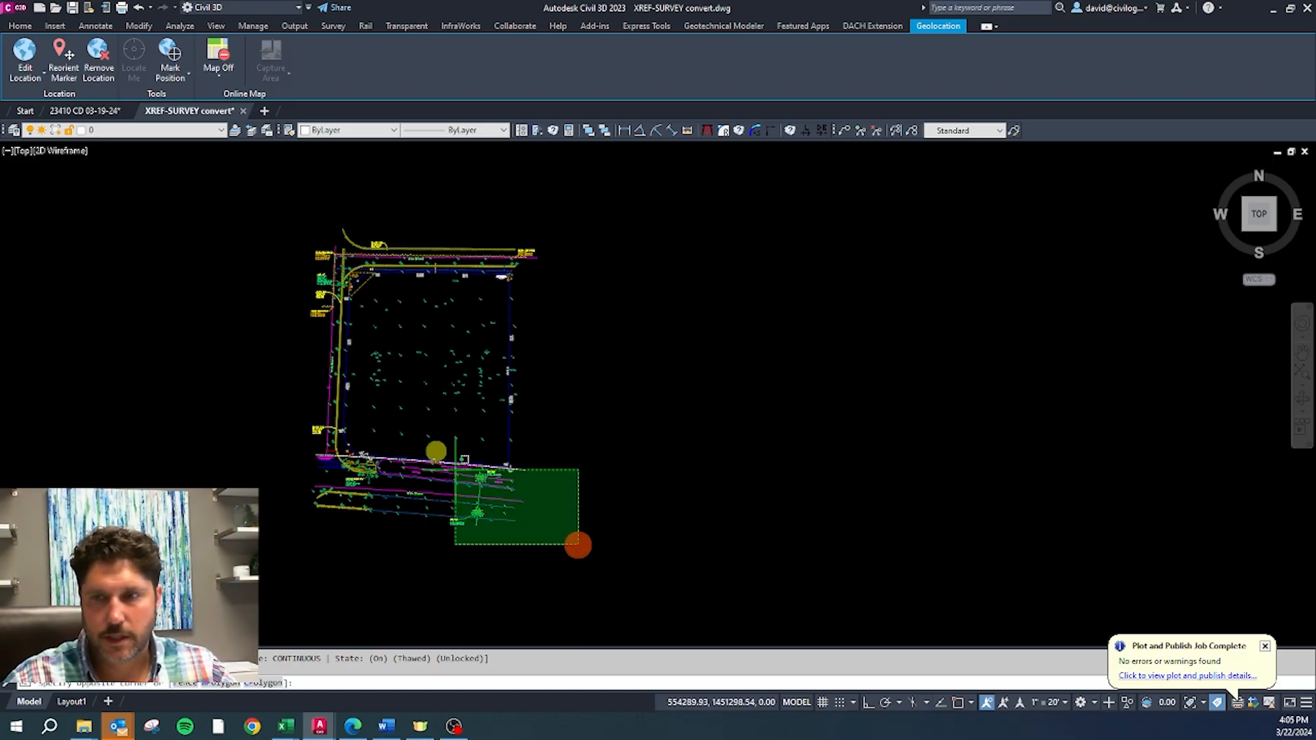
left_click(257, 201)
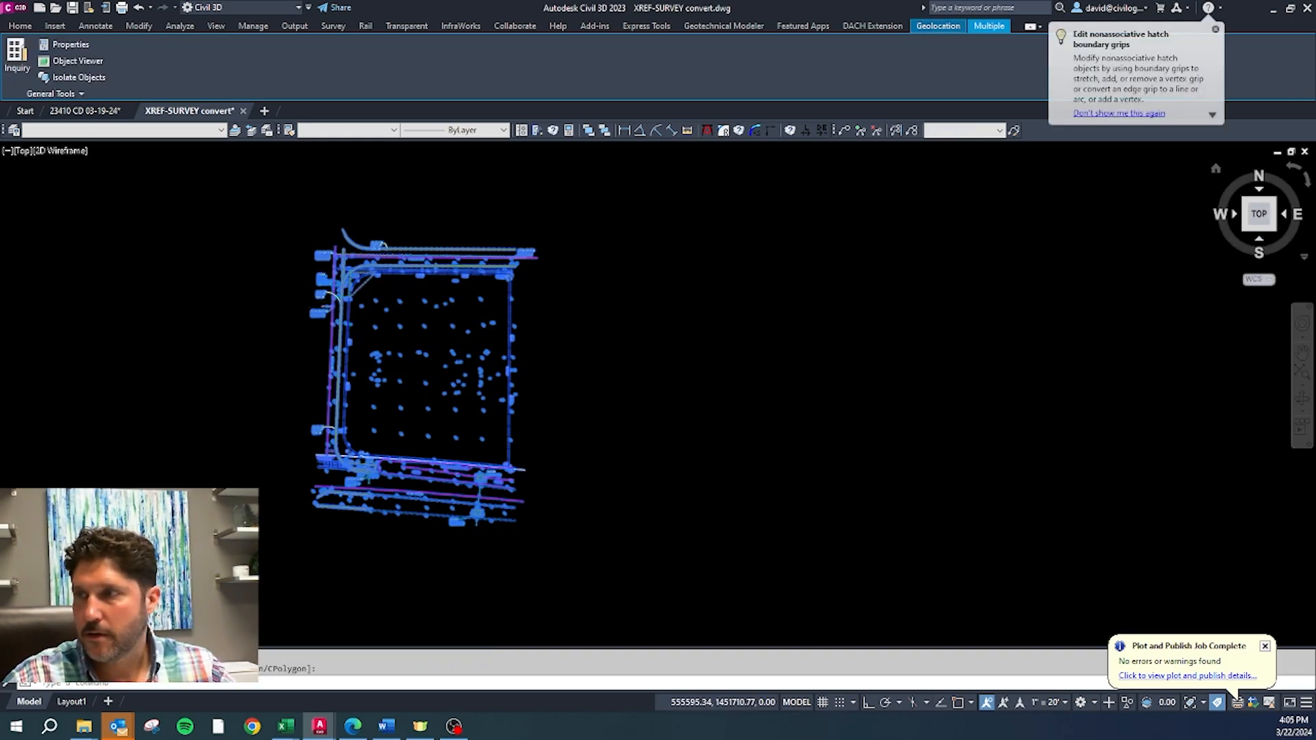
key("ctrl+1")
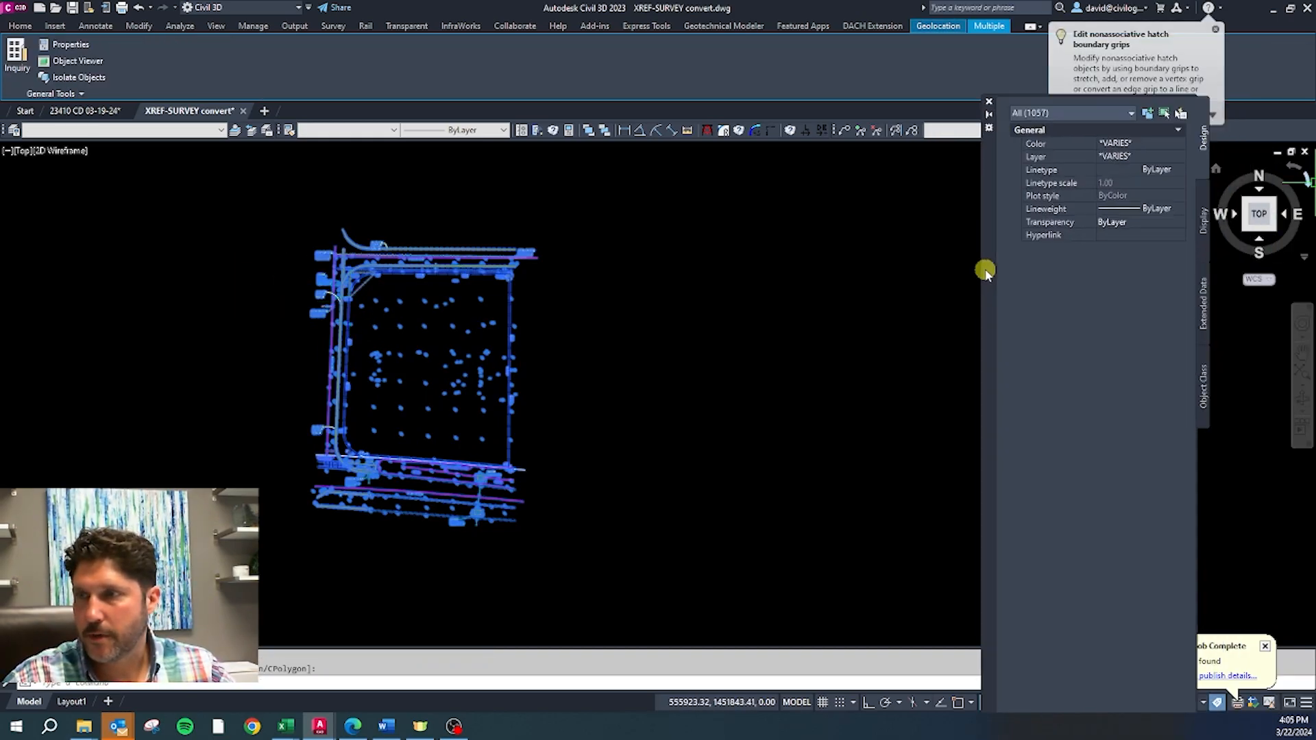
left_click_drag(985, 270, 891, 353)
left_click(1032, 197)
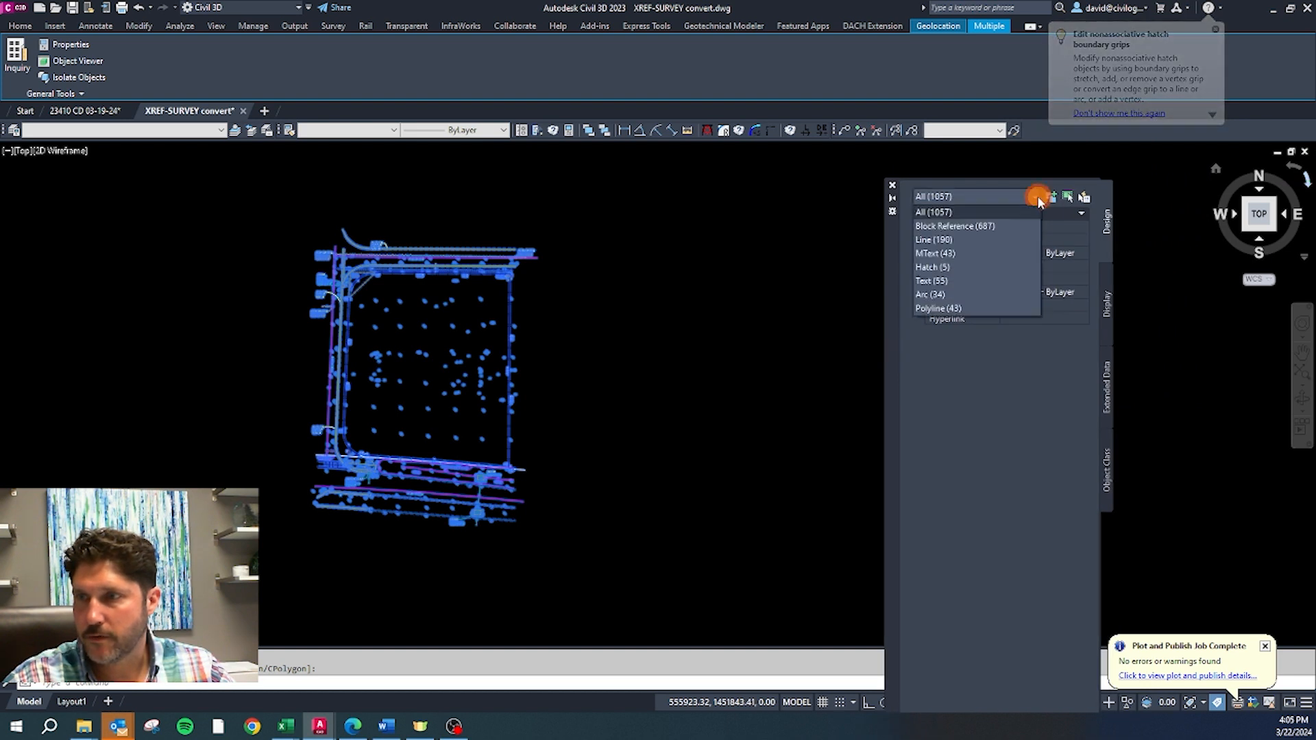
left_click(965, 253)
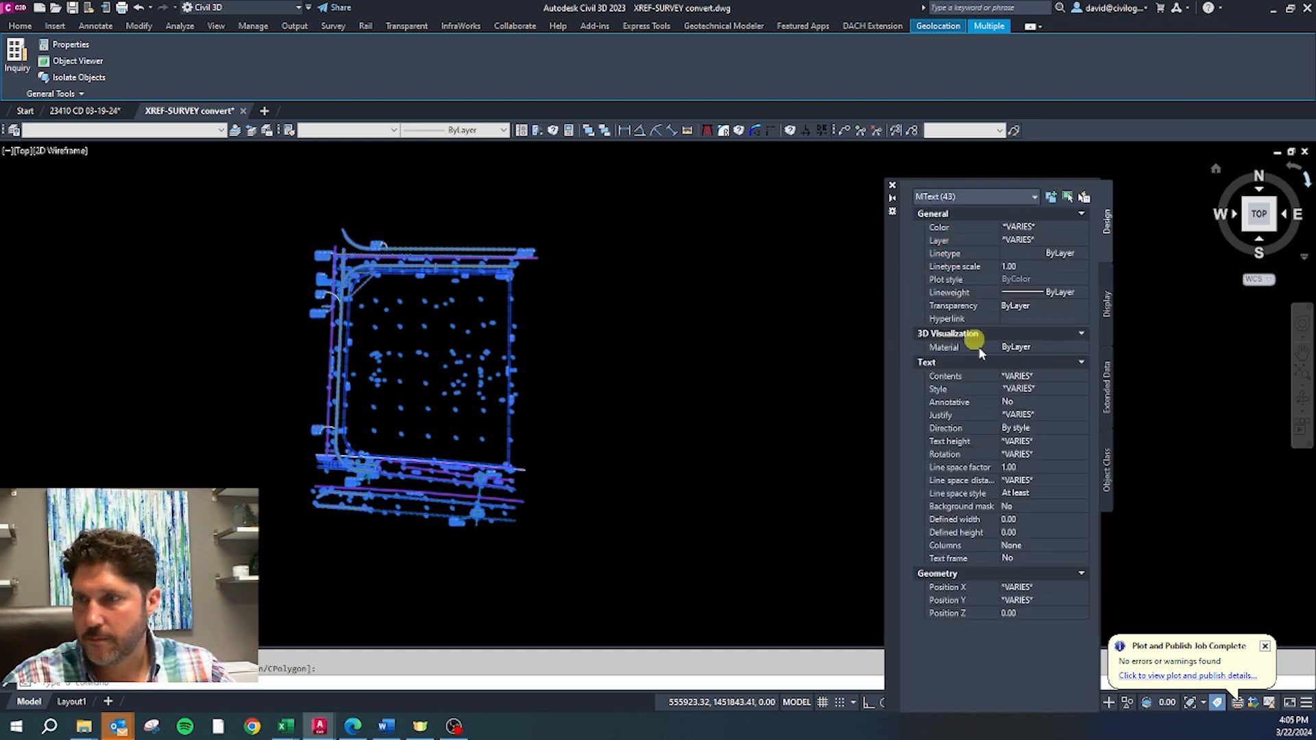
left_click(1049, 389)
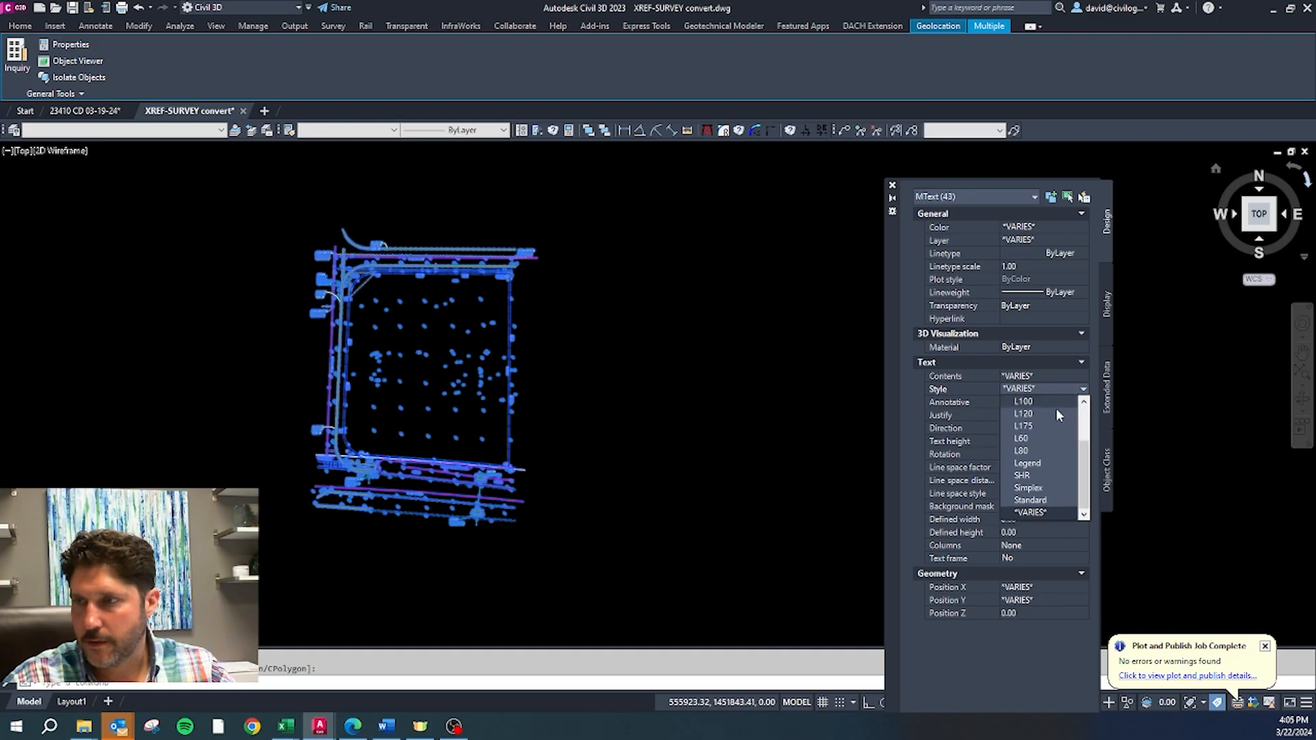
left_click(1049, 489)
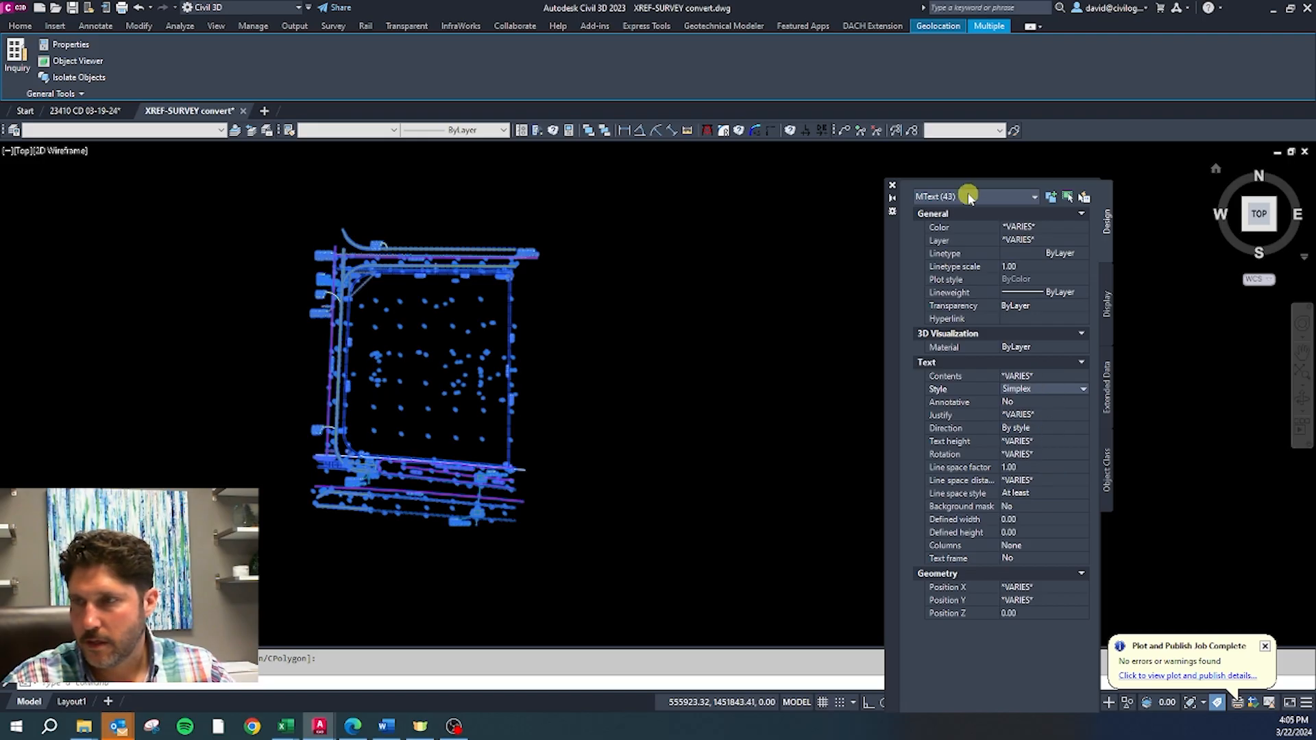
Step: Set the text style of all single-line Text objects in the selection to Simplex
left_click(964, 199)
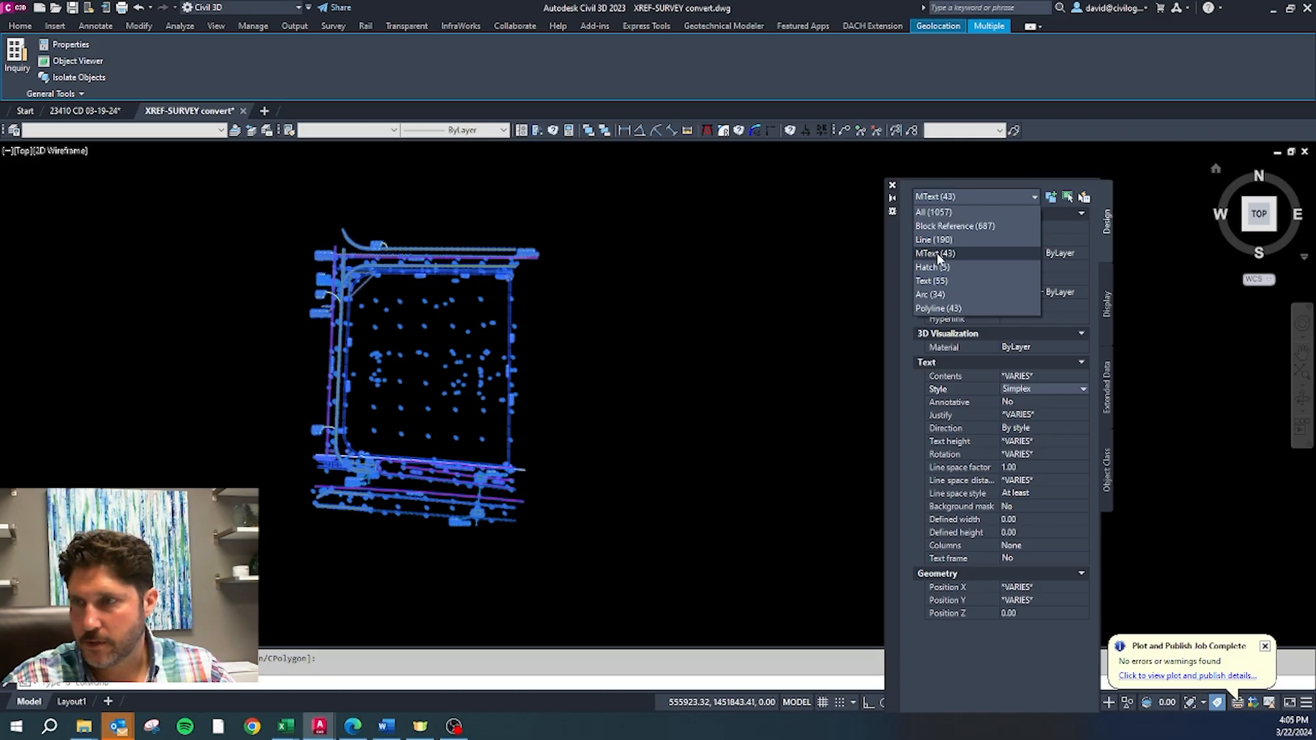
left_click(936, 281)
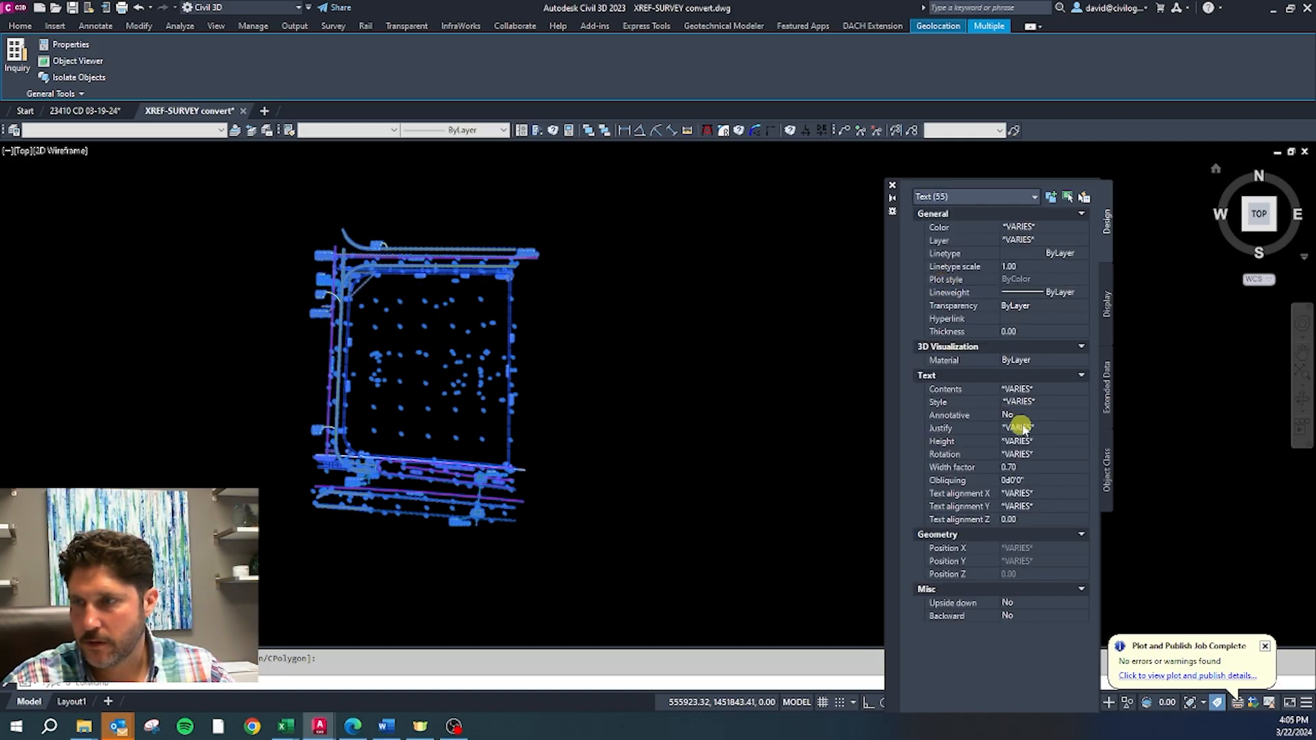
left_click(1063, 401)
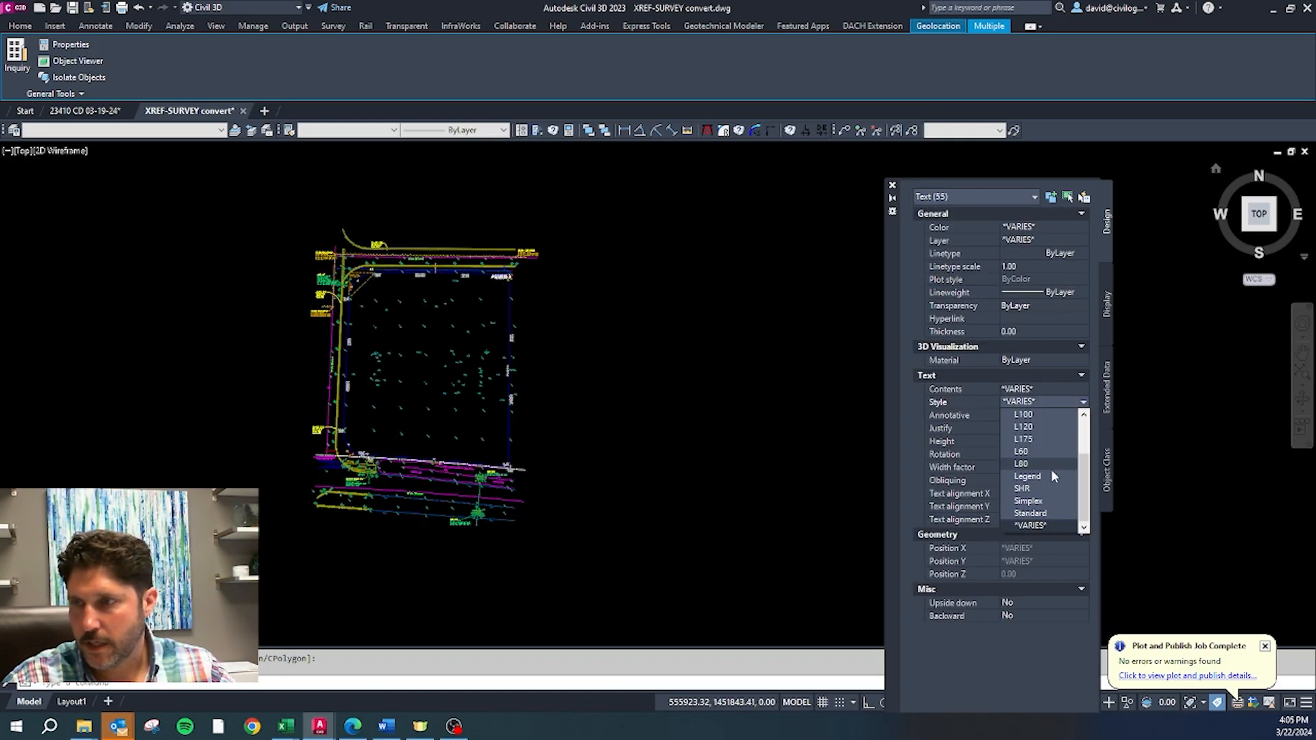
left_click(1049, 496)
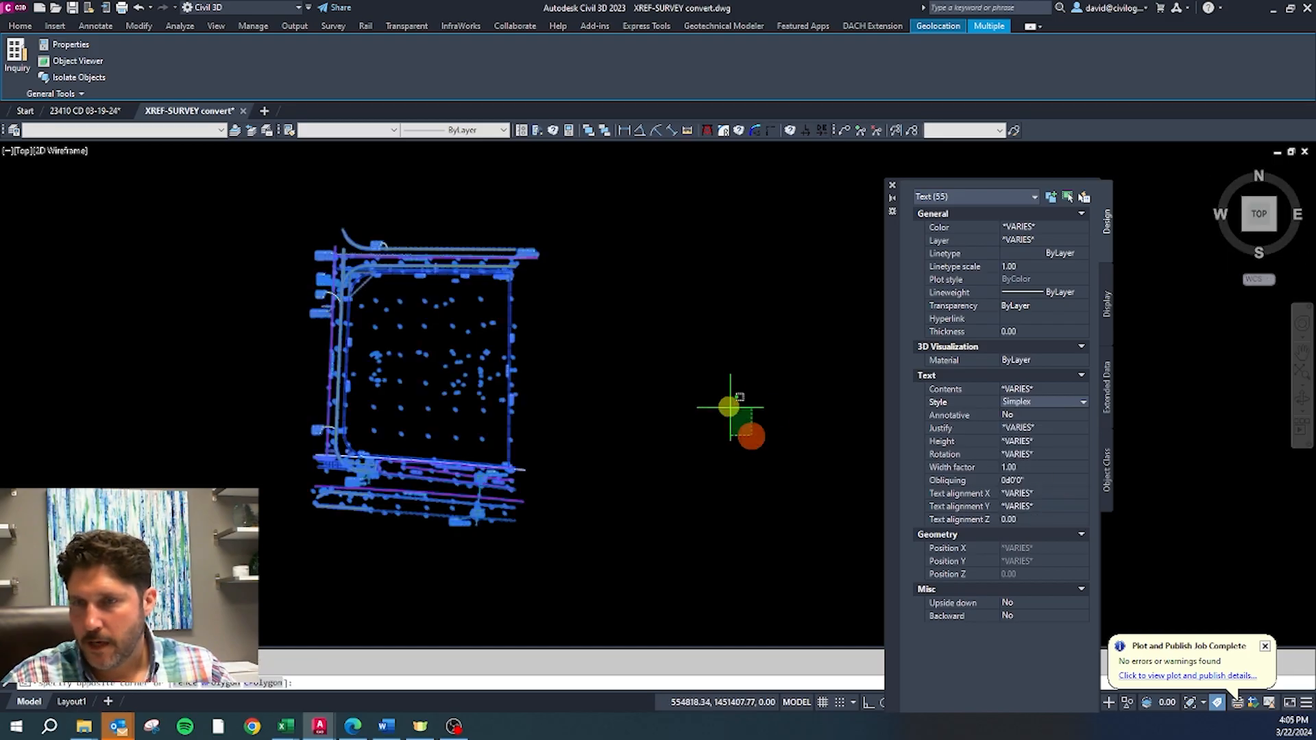
Step: Select the 367.23'R and 367.35'M boundary labels and a 60' R/W road label, plus all similar text in the drawing
key("Escape")
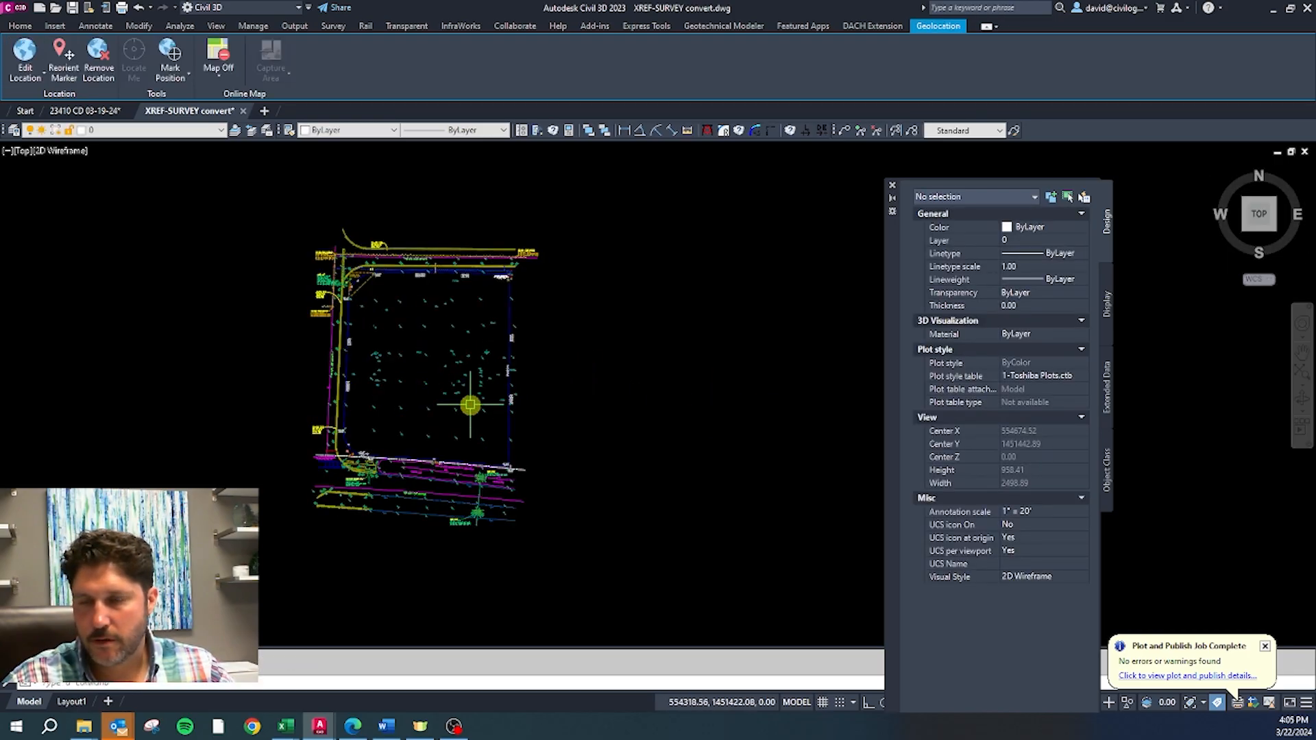
scroll(505, 343, "up", 10)
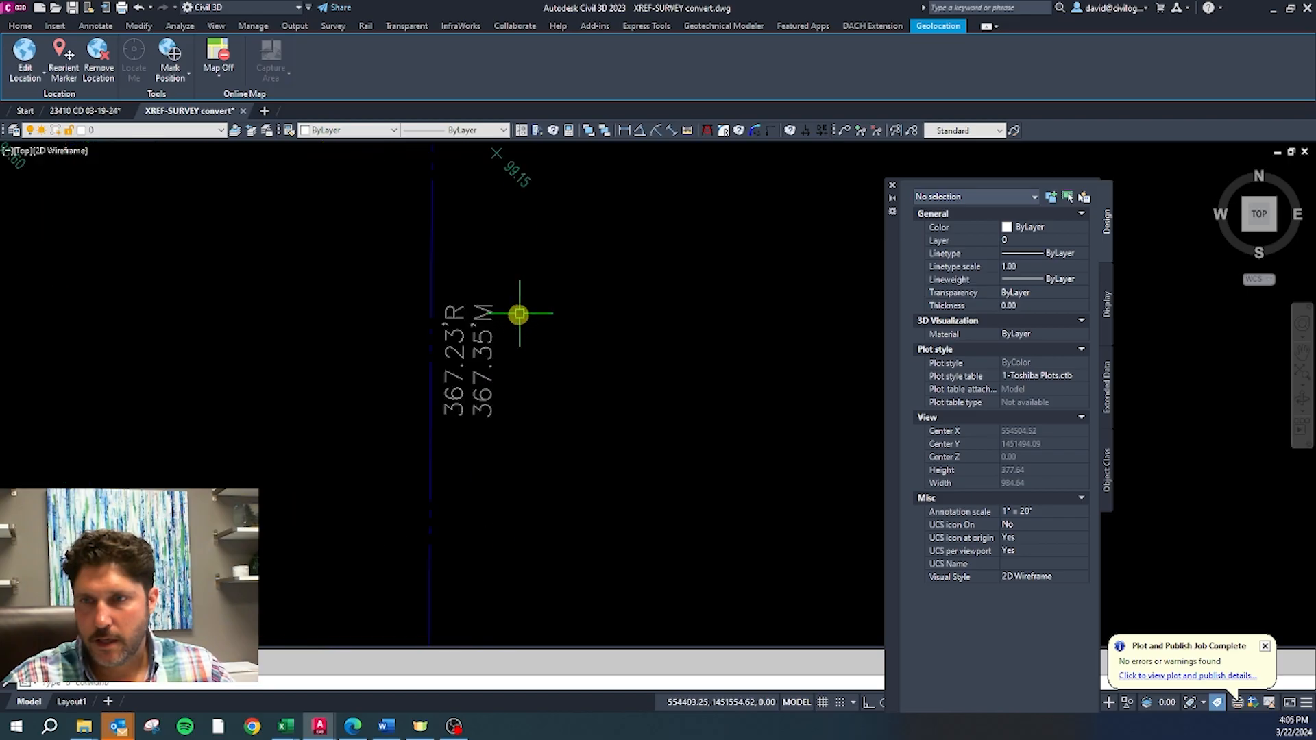
left_click(456, 349)
left_click(456, 348)
scroll(667, 420, "down", 8)
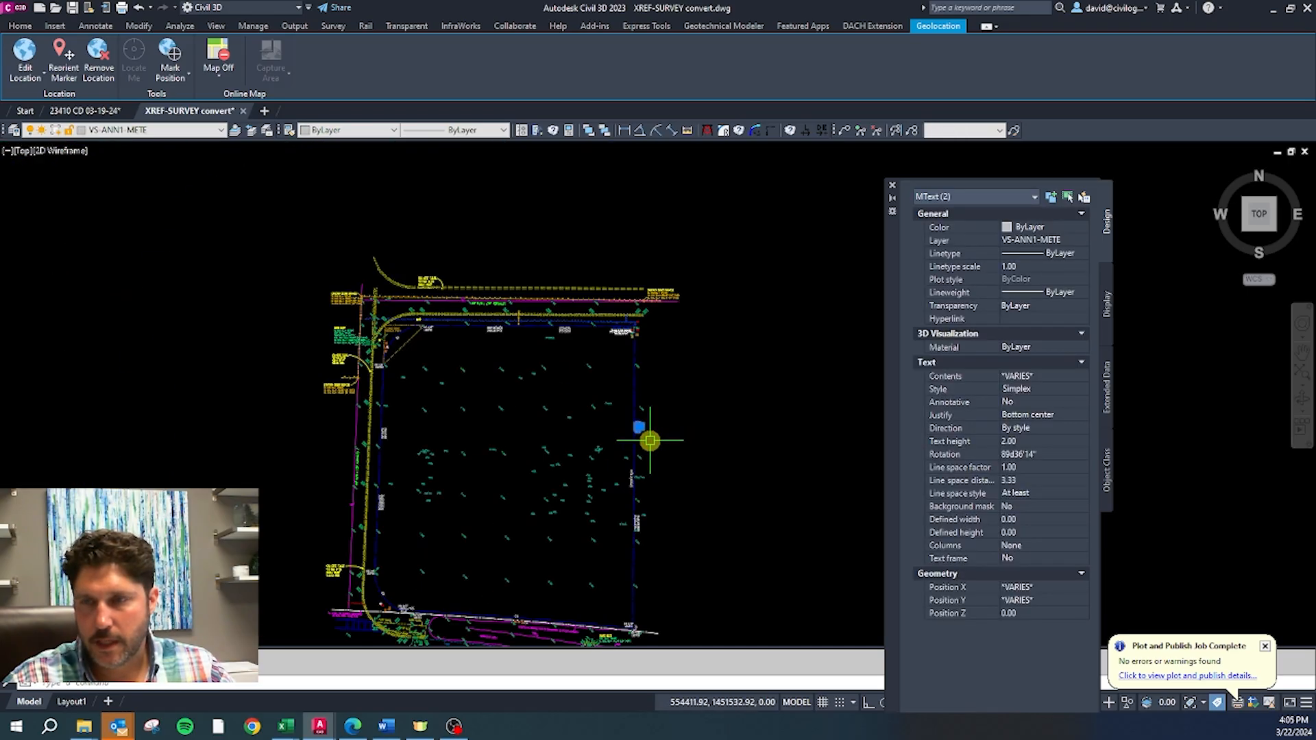
scroll(499, 330, "up", 6)
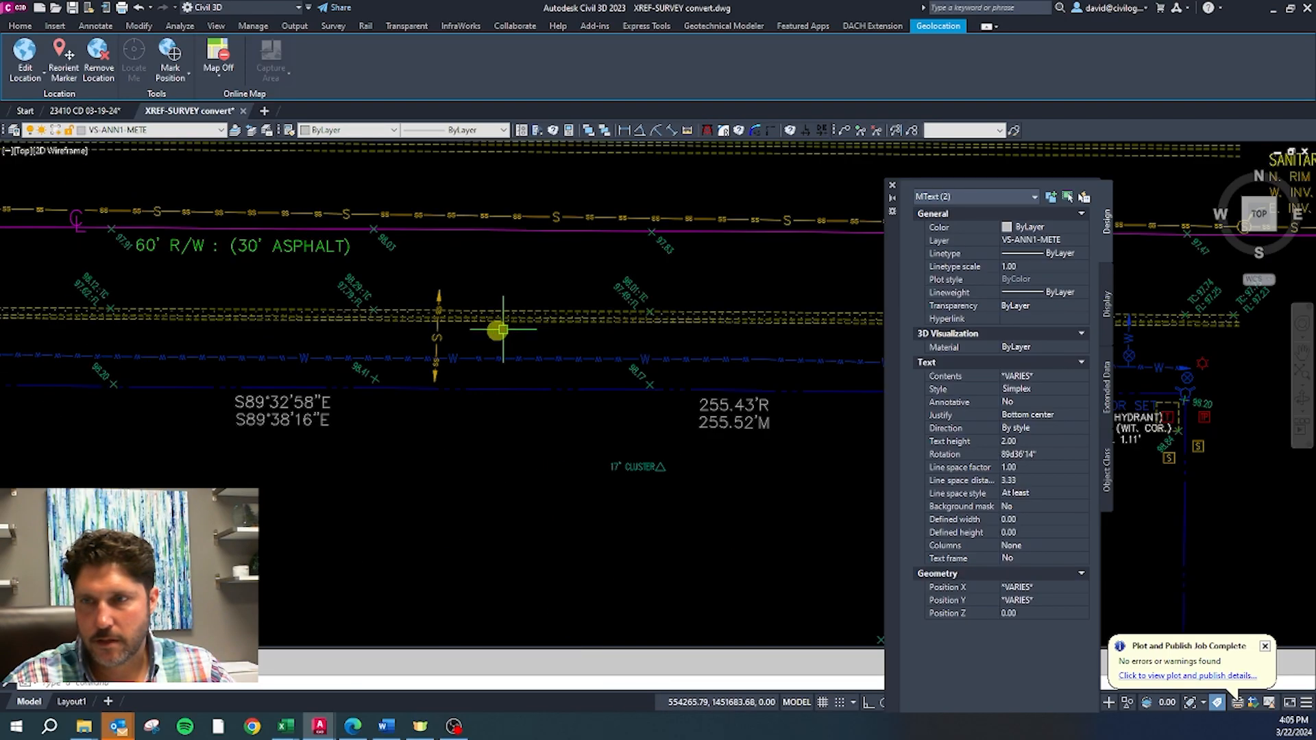
left_click(295, 245)
scroll(579, 262, "down", 3)
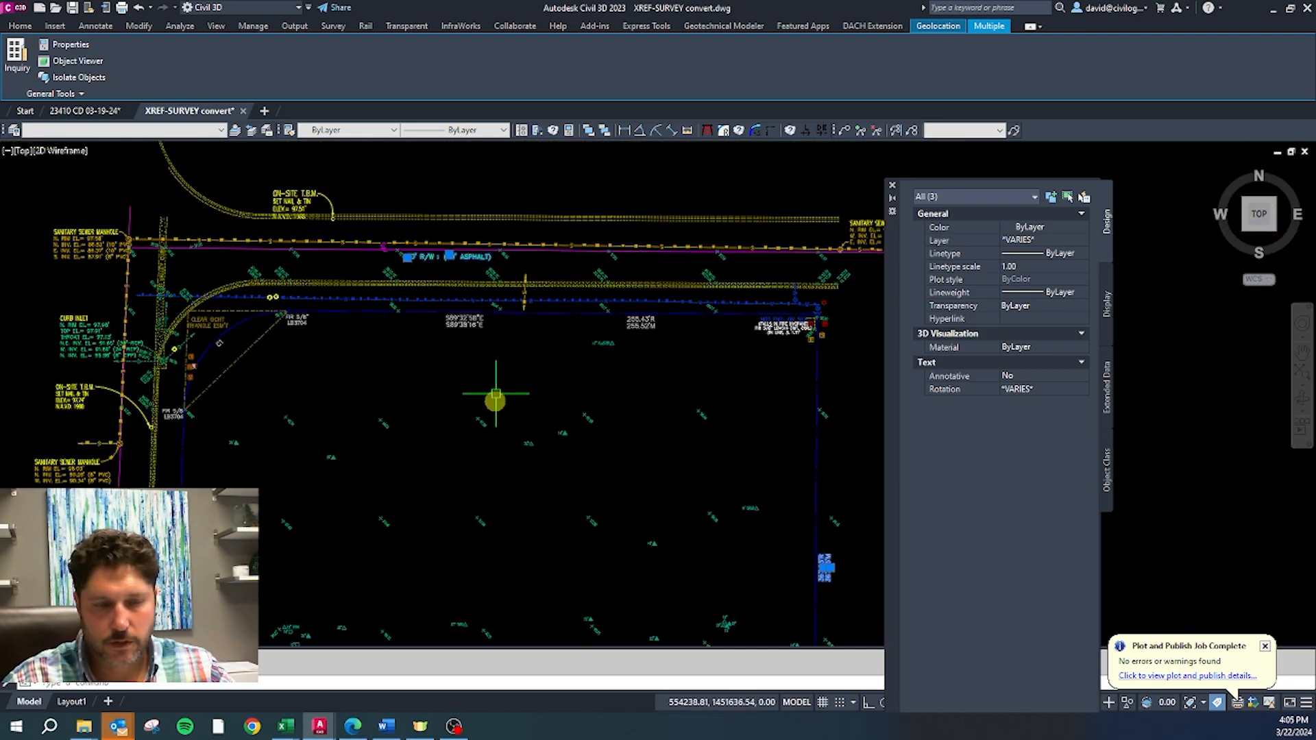
key("Return")
scroll(495, 307, "down", 3)
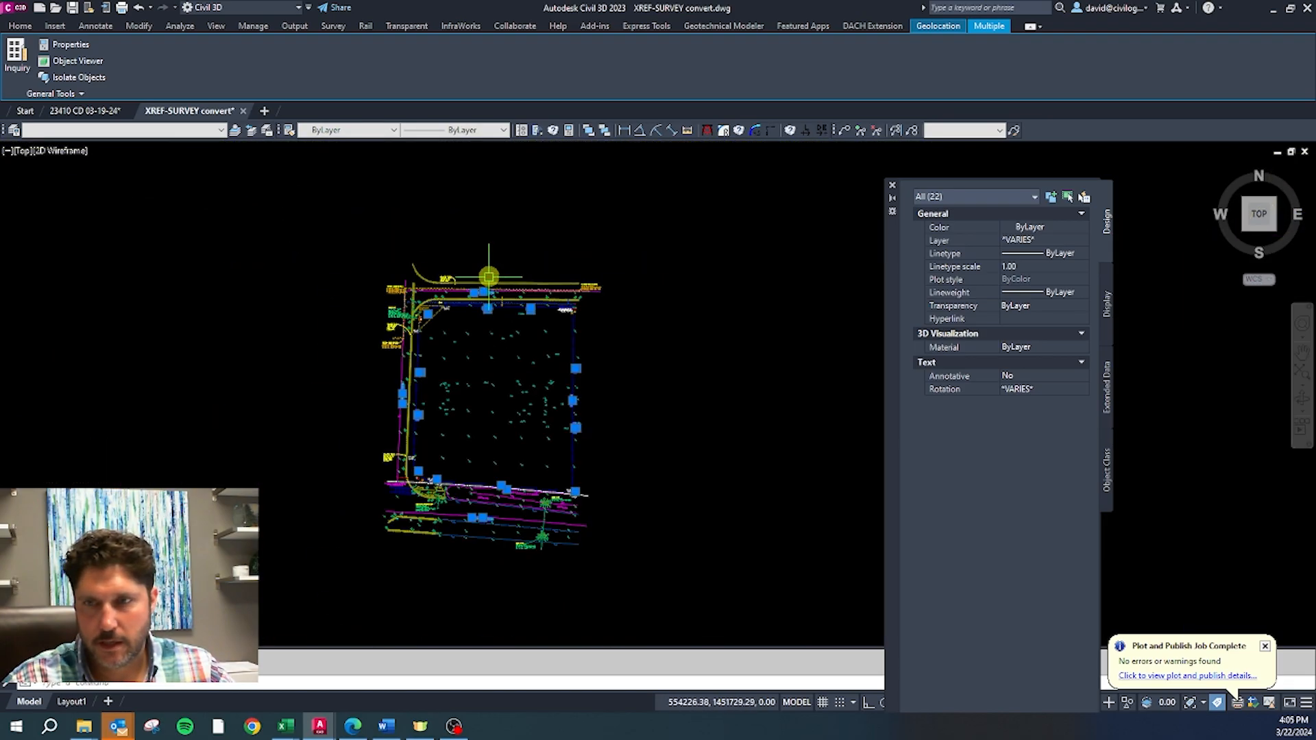
Step: Set the text style of the selected boundary MText labels to calibri
left_click(1014, 198)
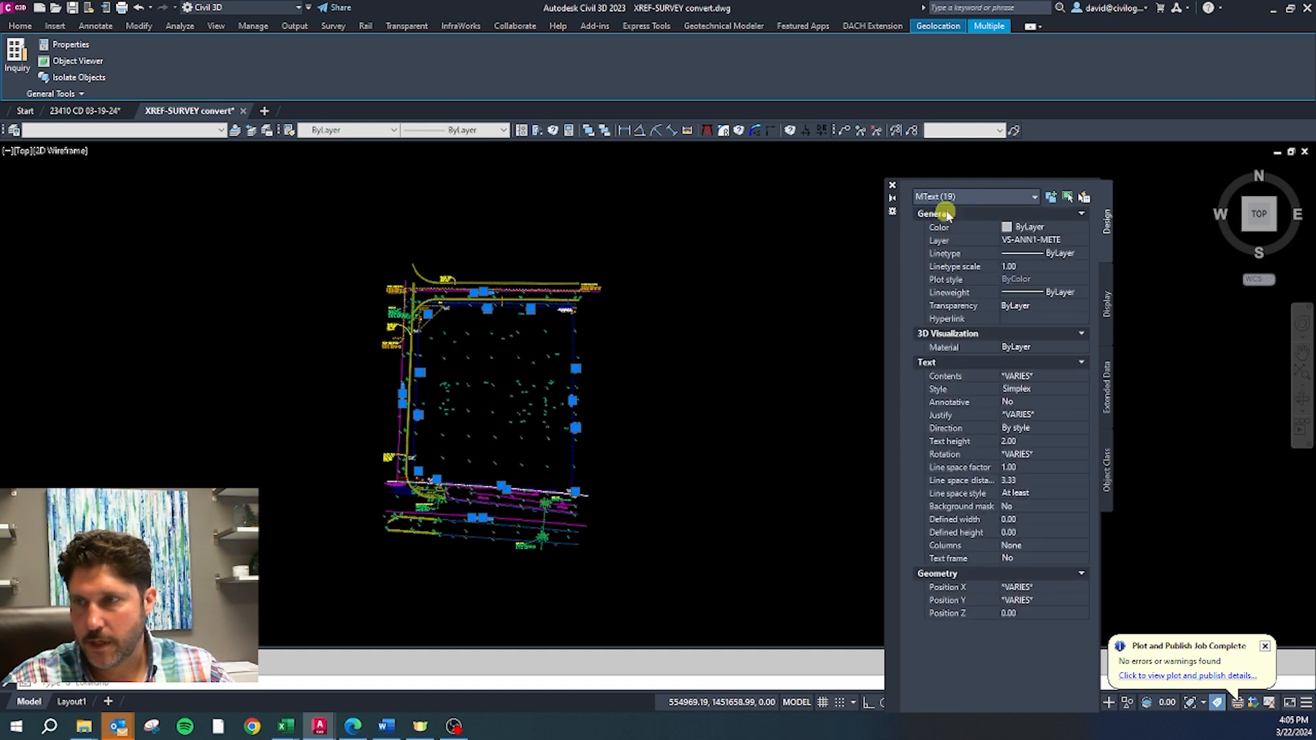
left_click(1067, 389)
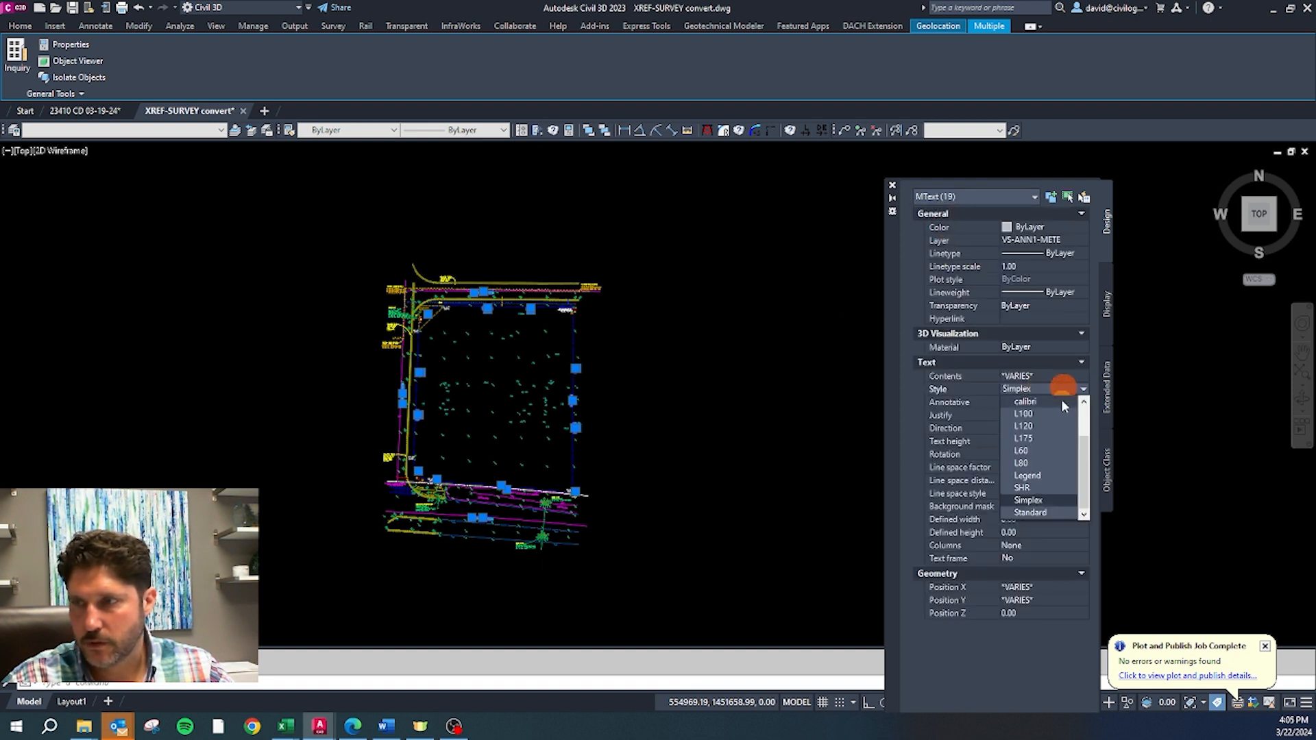
left_click(1049, 452)
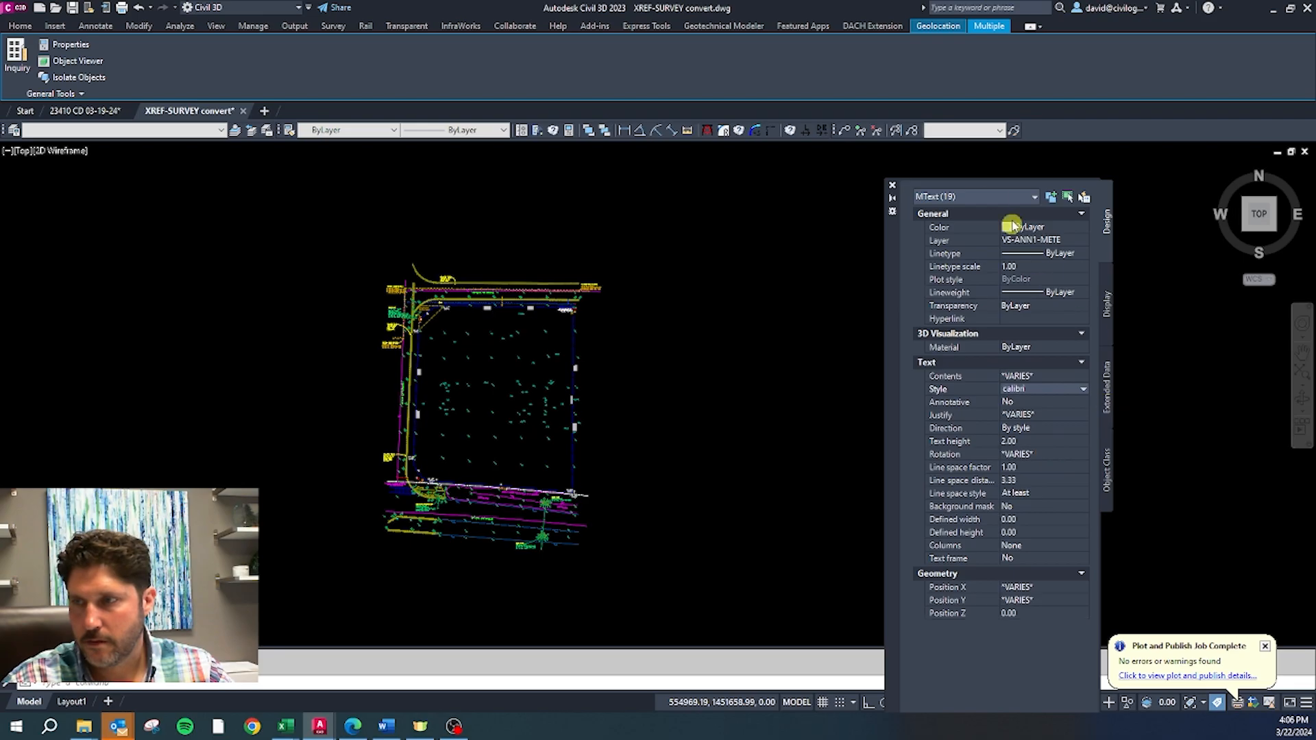
Step: Set the text style of the selected single-line road labels to calibri and clear the selection
left_click(973, 197)
left_click(957, 240)
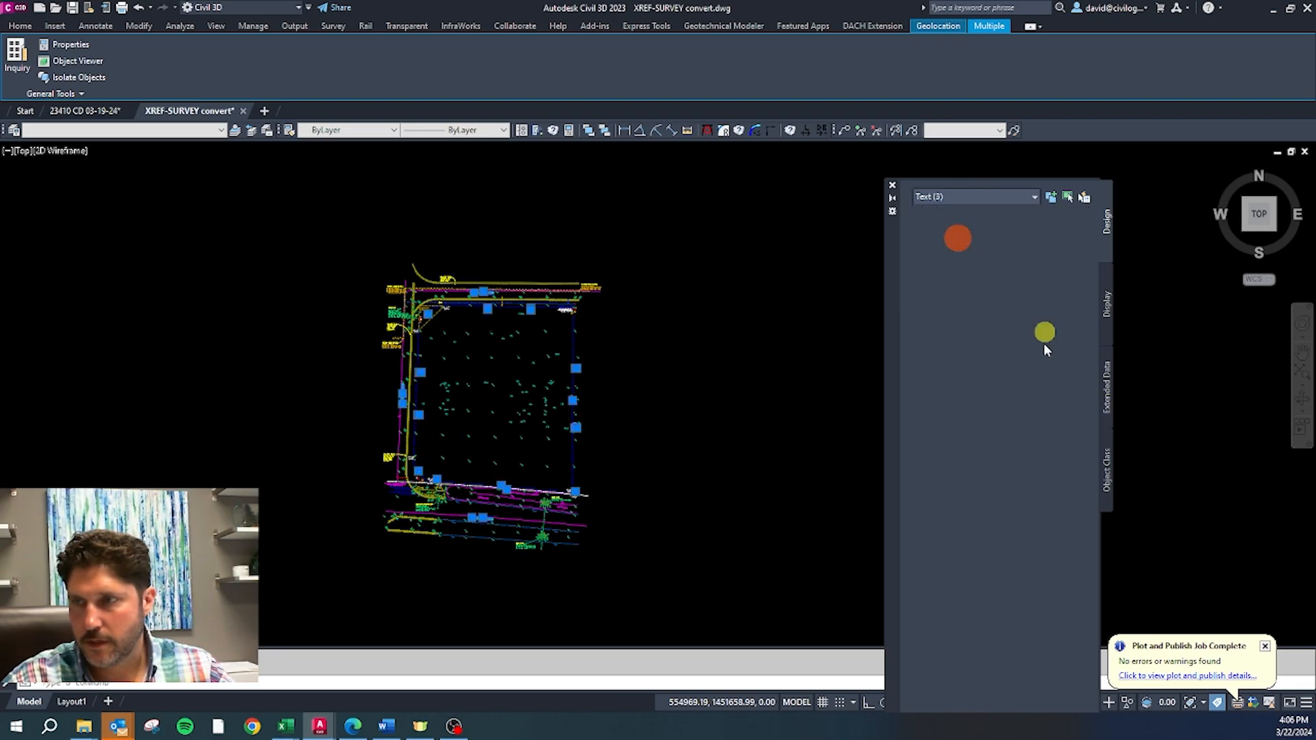
left_click(1059, 402)
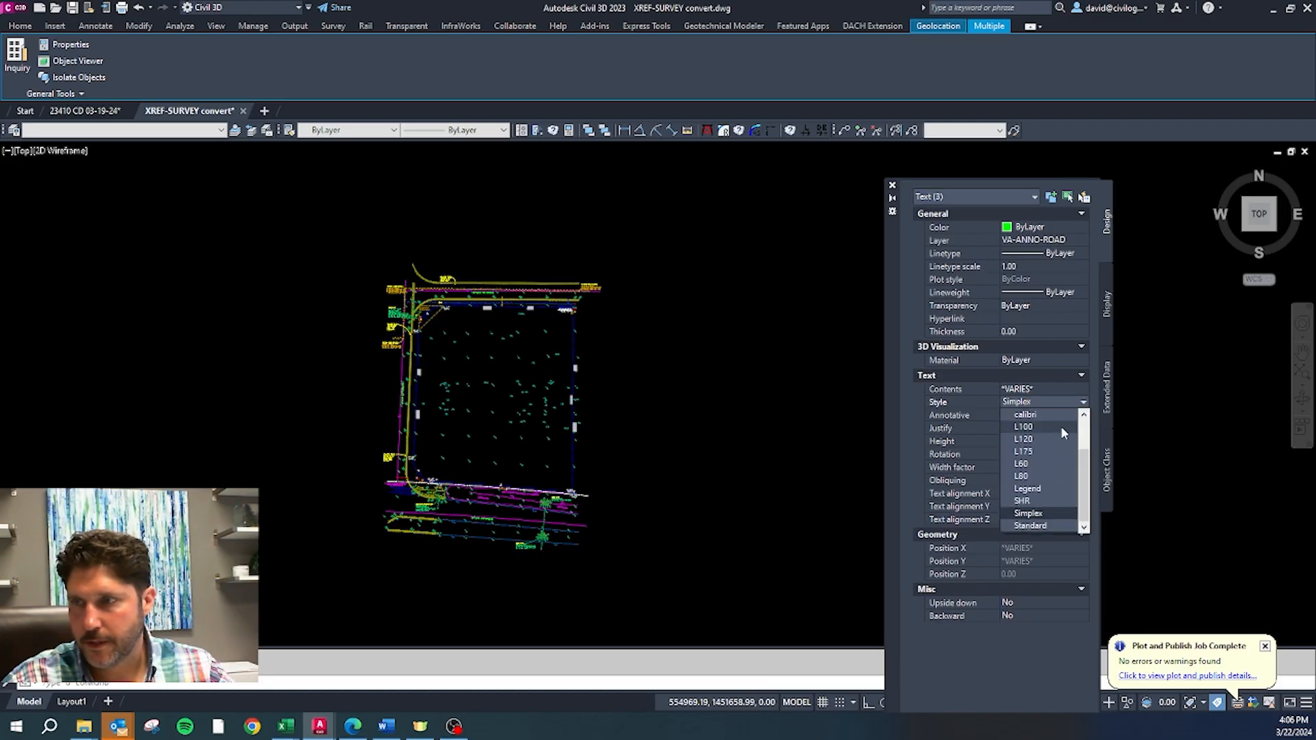
left_click(1057, 414)
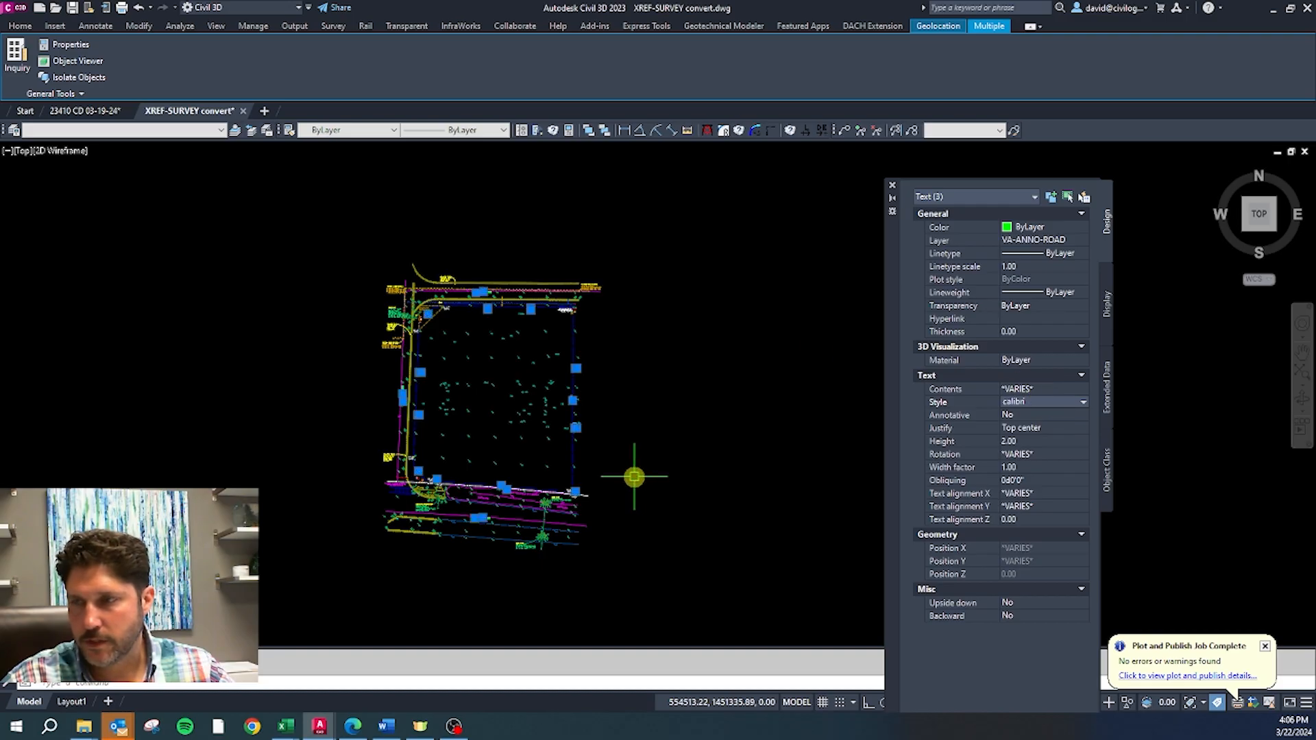
key("Escape")
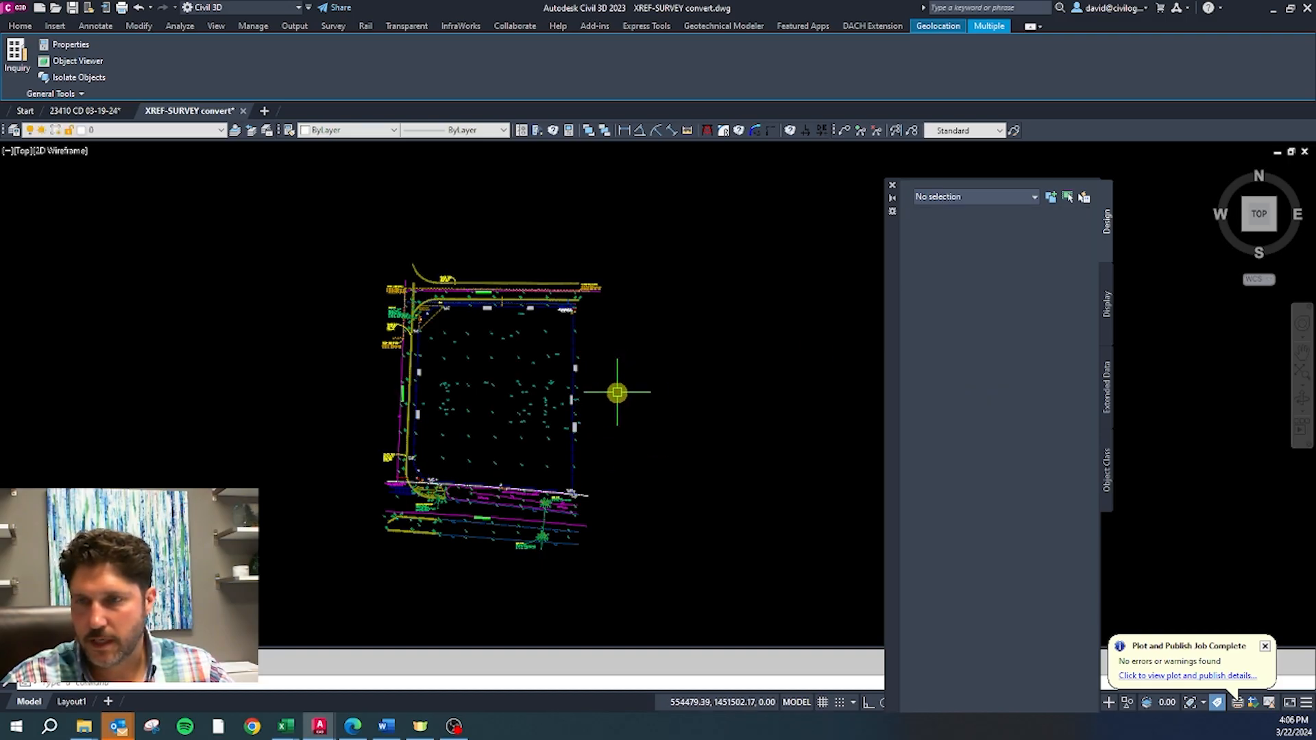
Step: Examine the 9" QUAD tree label's properties and compare its lettering with the restyled boundary and road labels
scroll(567, 343, "up", 5)
scroll(588, 335, "up", 3)
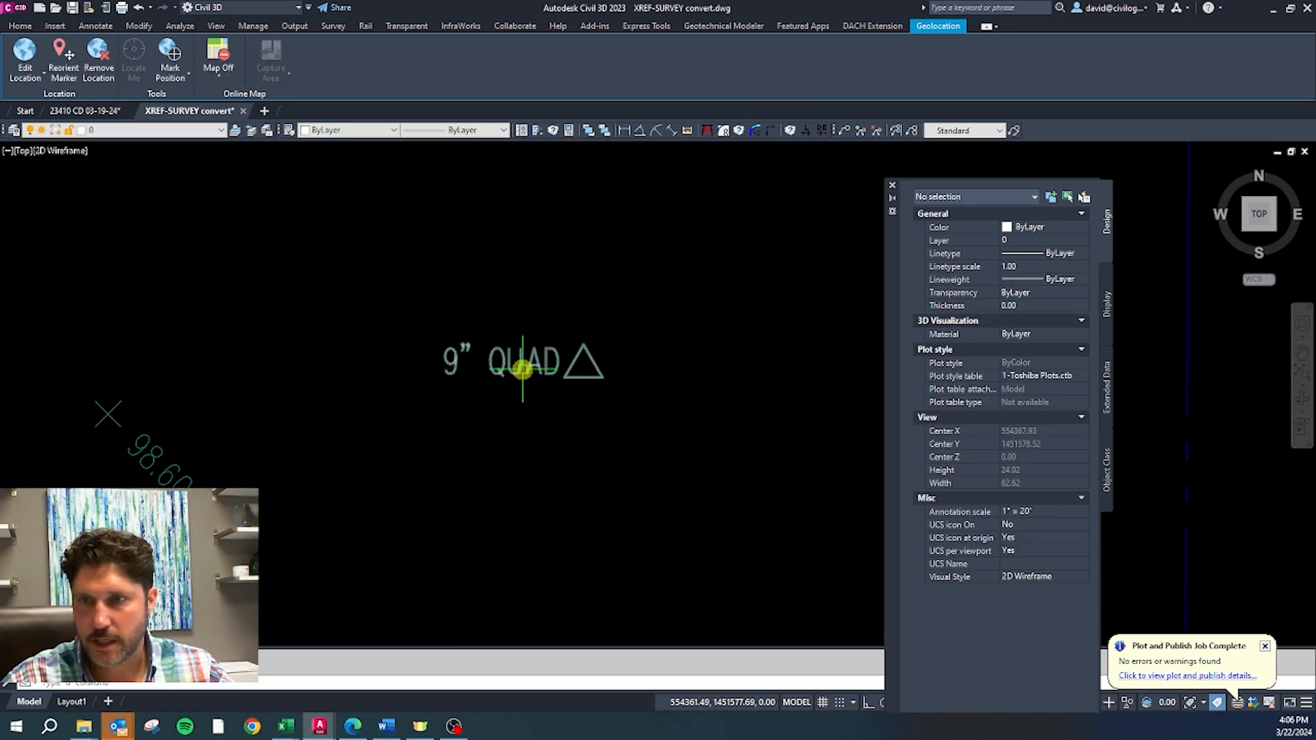
left_click(521, 364)
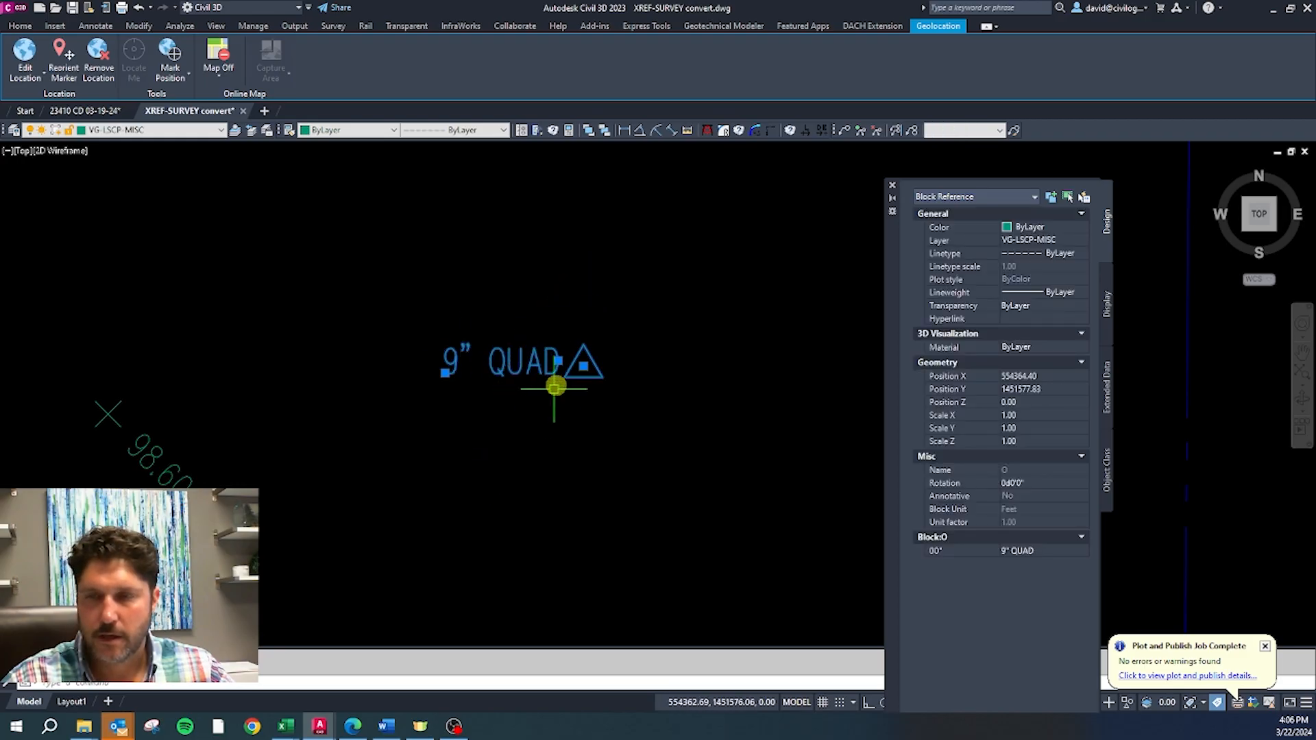
scroll(588, 315, "down", 5)
key("Escape")
scroll(652, 373, "down", 3)
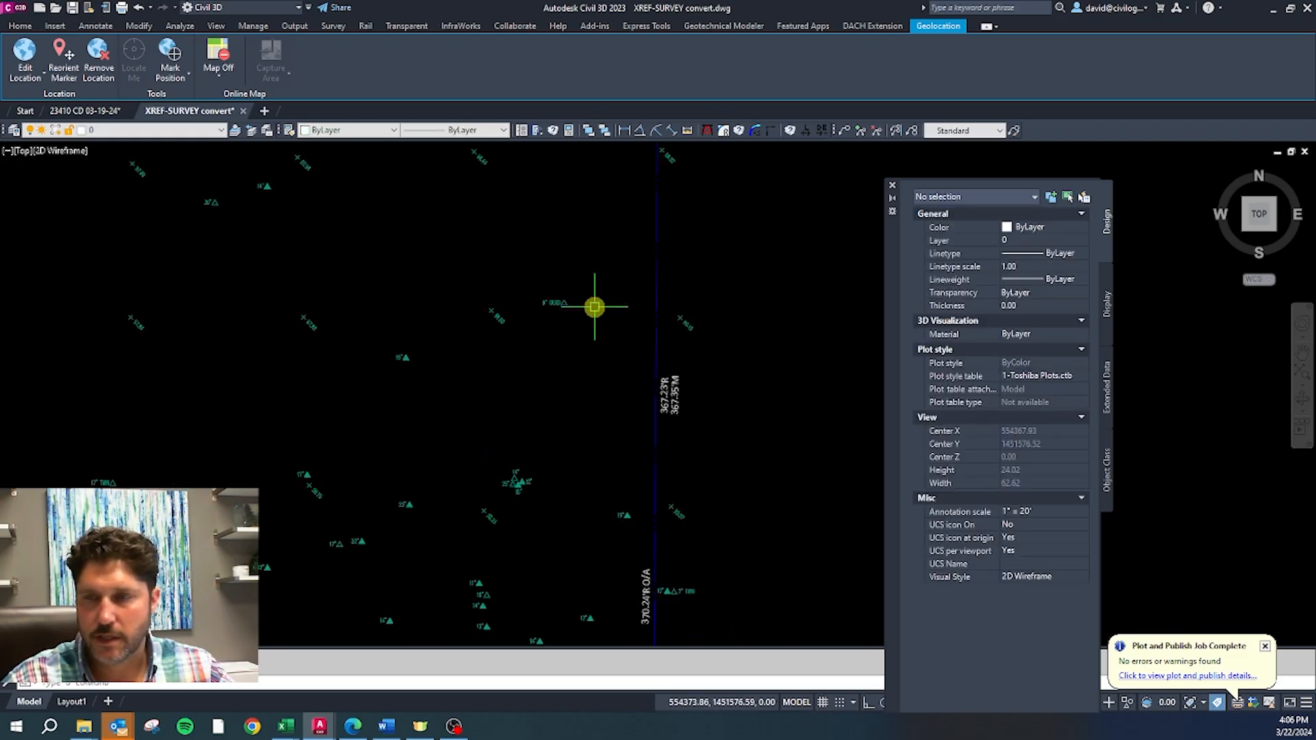
scroll(612, 319, "up", 6)
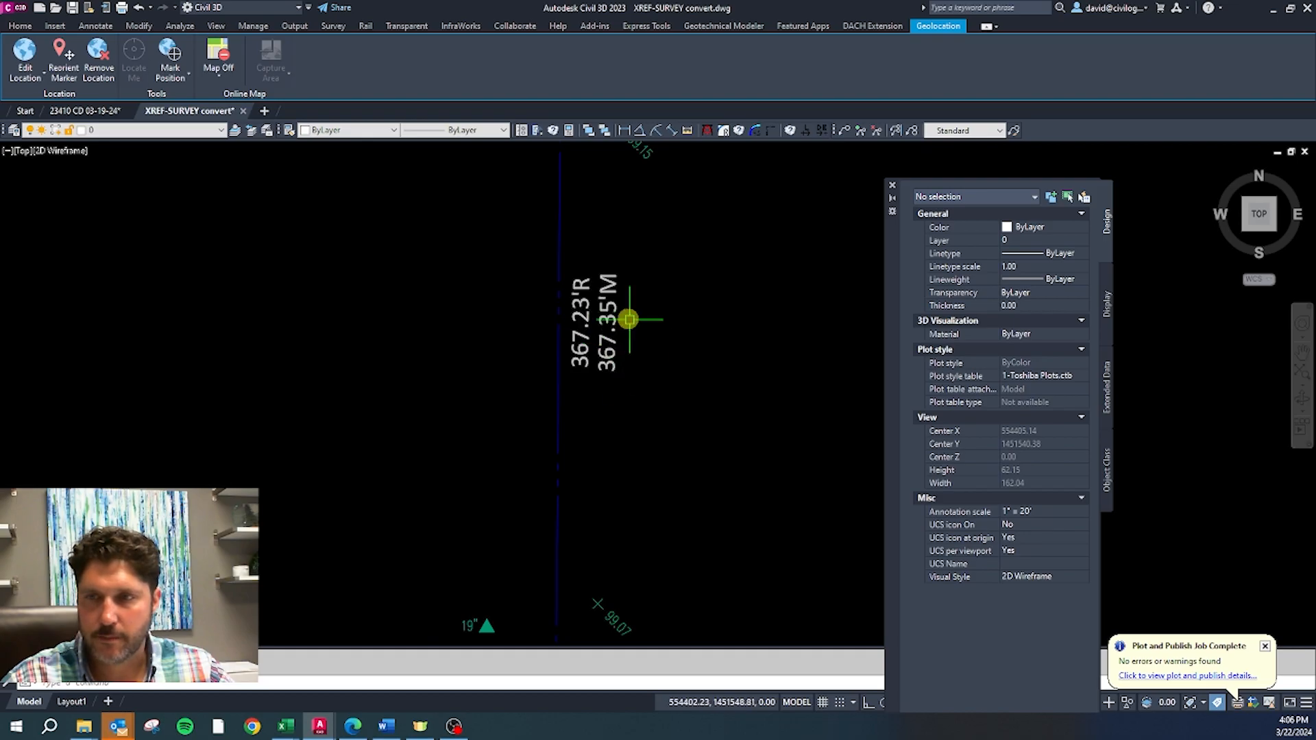
scroll(619, 365, "down", 8)
scroll(619, 365, "up", 12)
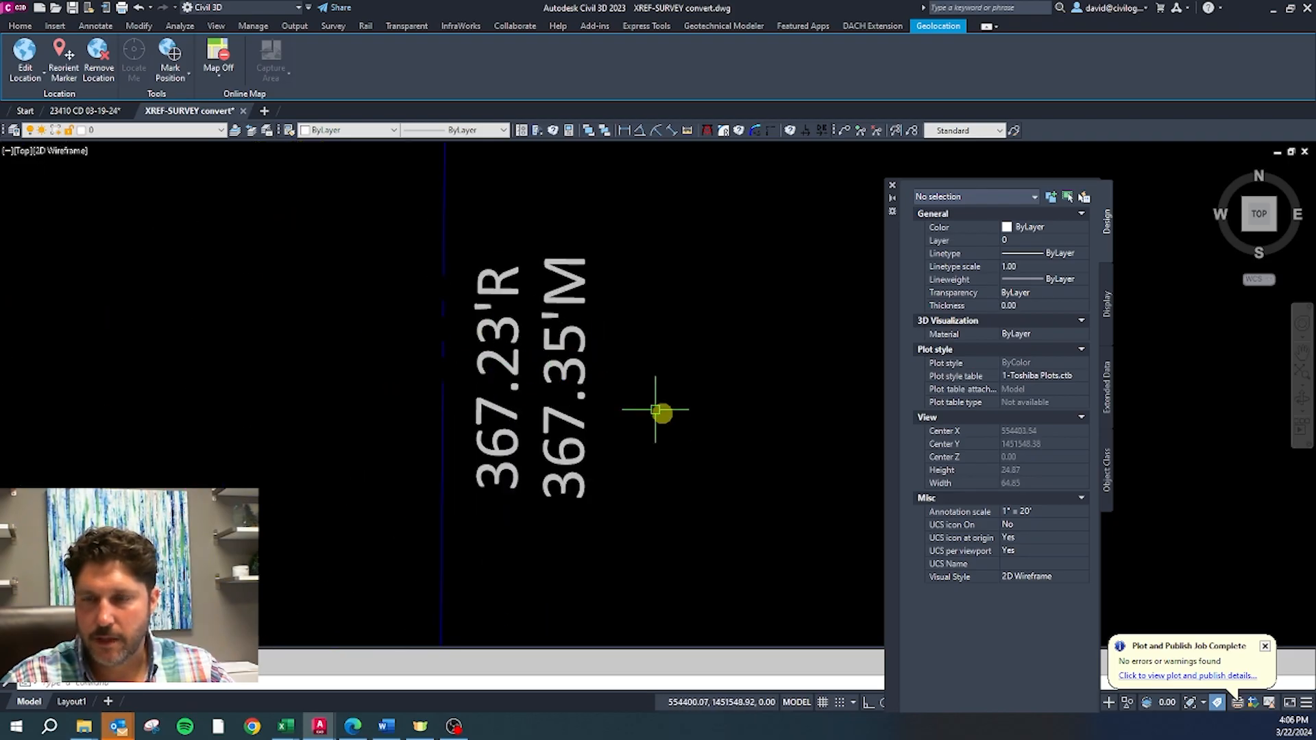
scroll(588, 382, "down", 10)
scroll(411, 236, "down", 4)
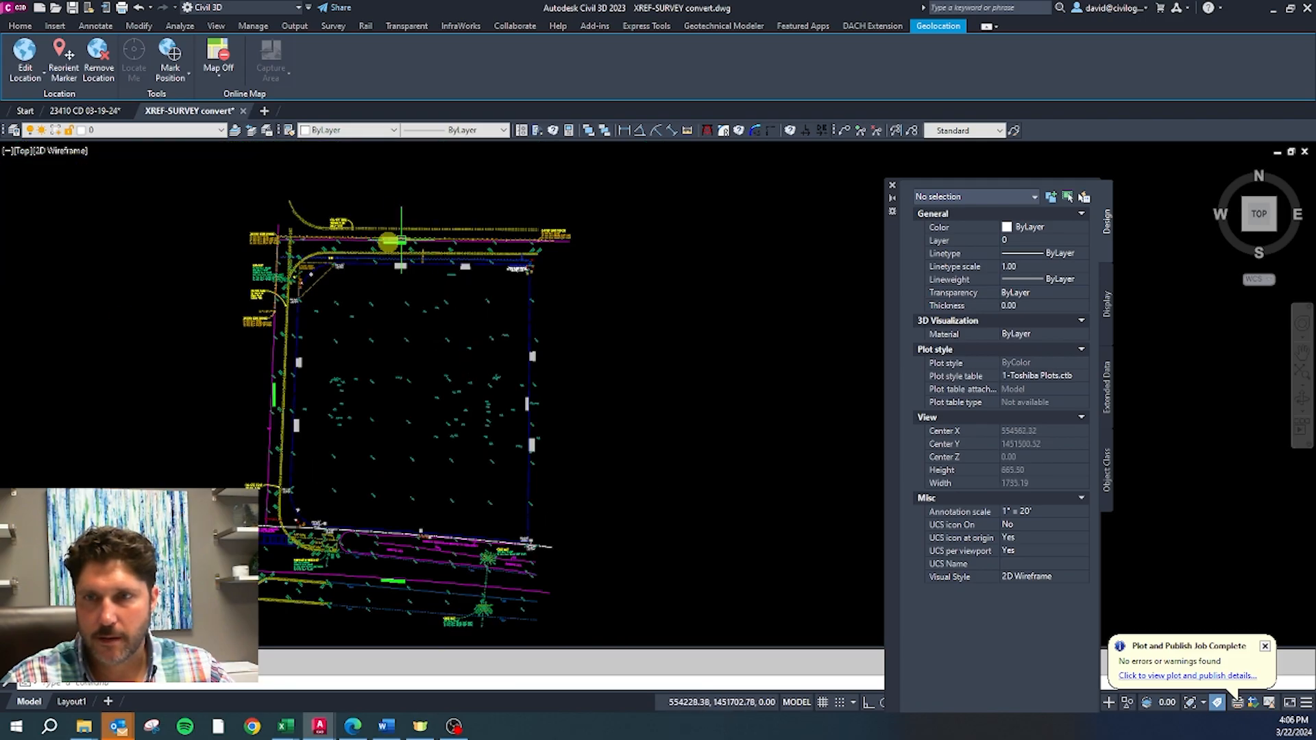
scroll(411, 254, "up", 4)
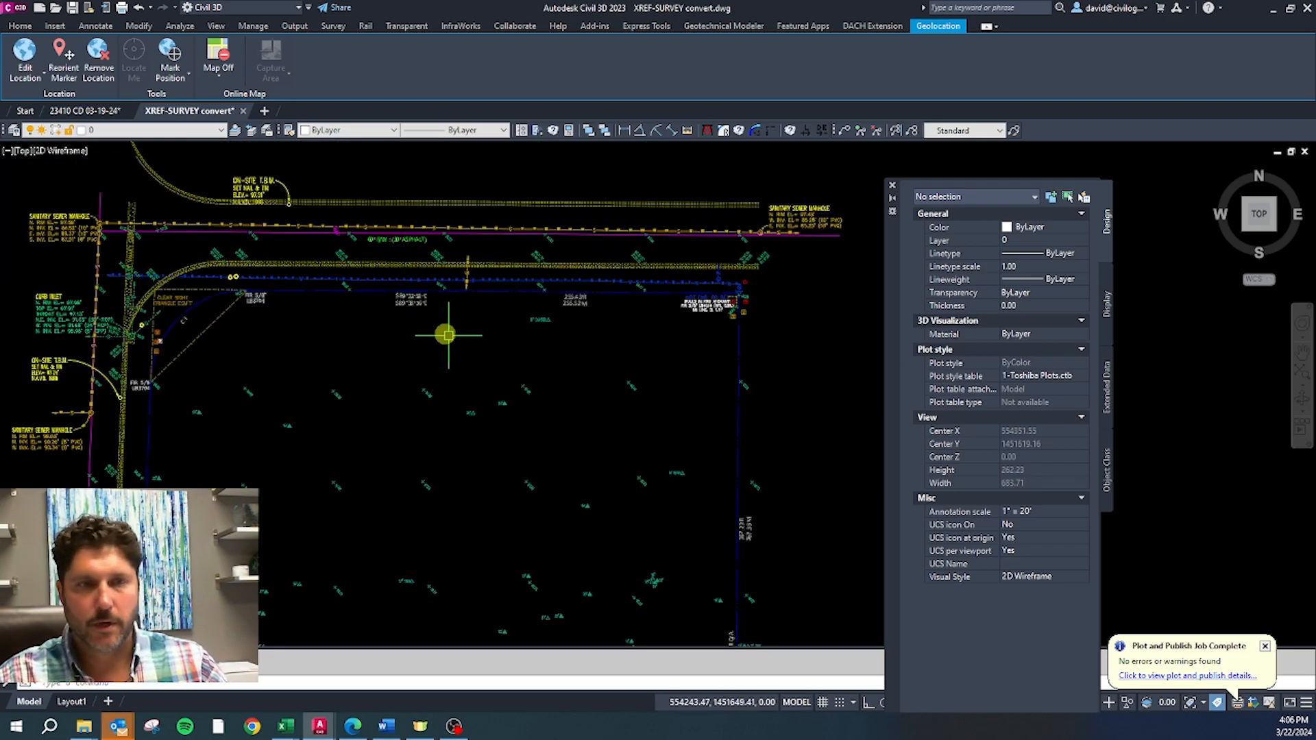